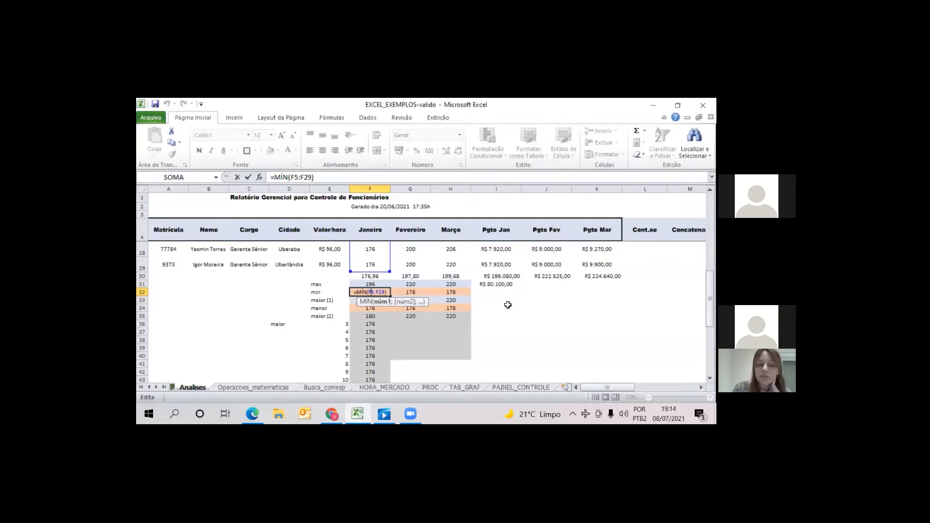
Review the January MÁXIMO formula in F31 and the MÍN formula in F32
key("Return")
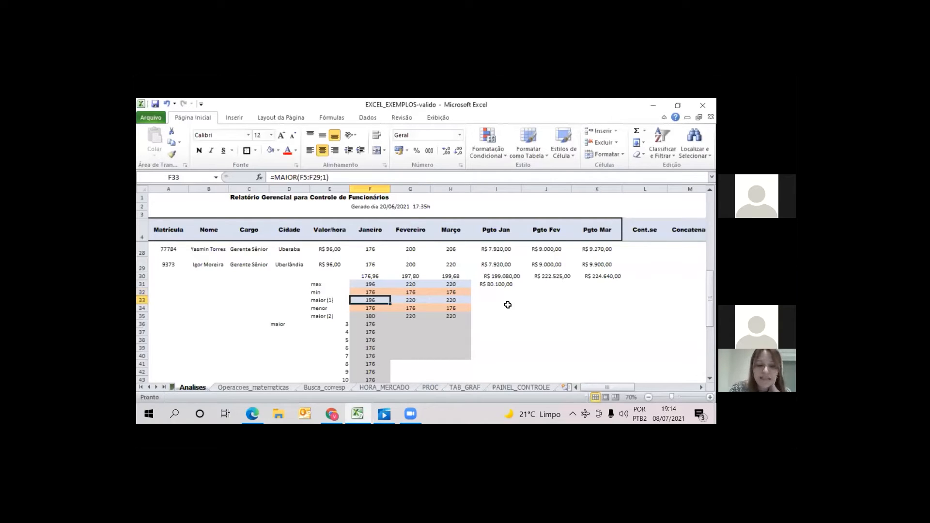
key("Up")
key("Up")
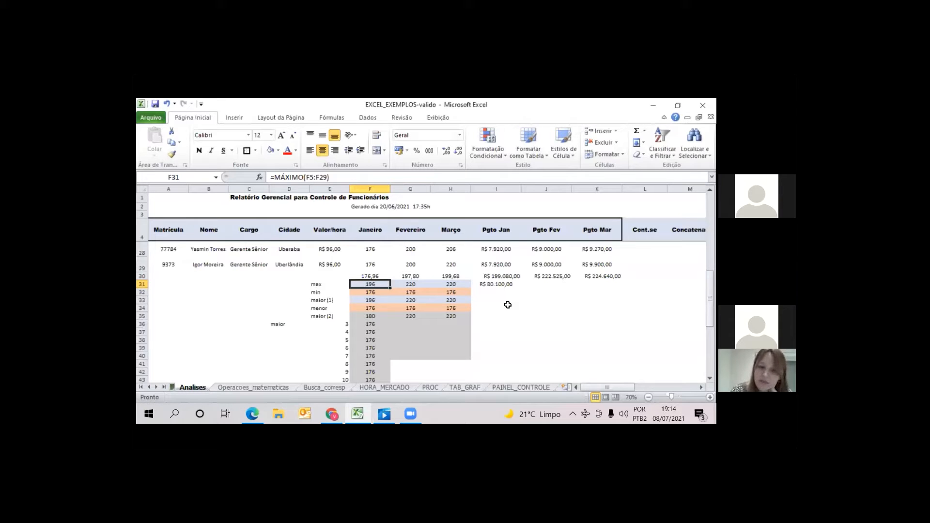
key("Down")
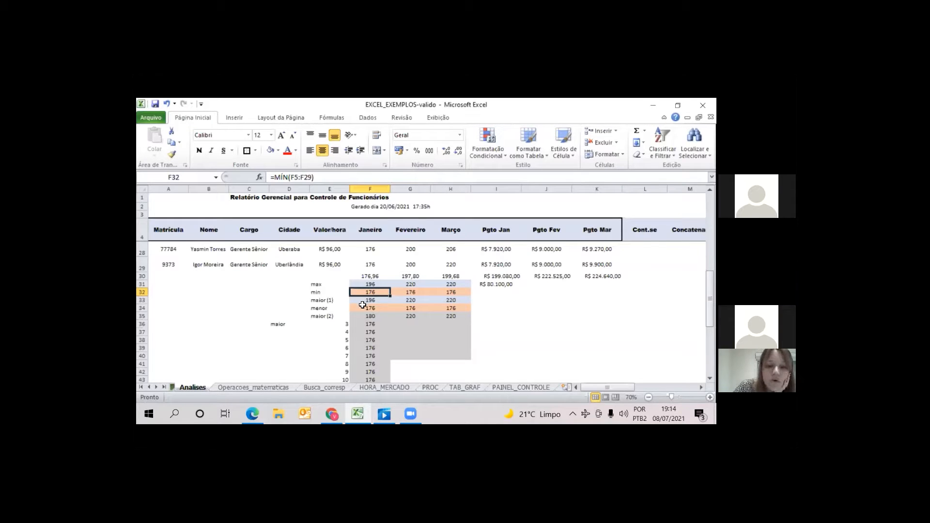
Inspect the arguments of the January MAIOR formula in the maior (1) row, cell F33, leaving it unedited
left_click(321, 301)
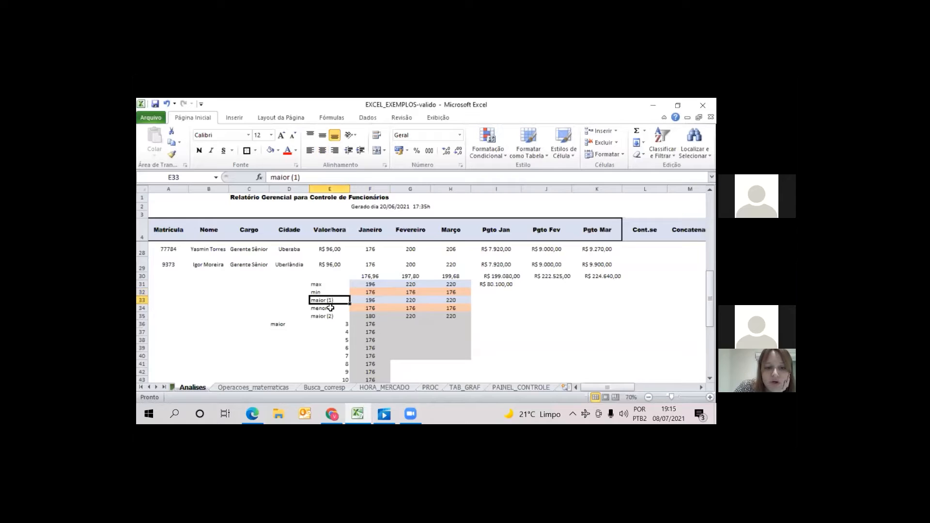
double_click(371, 301)
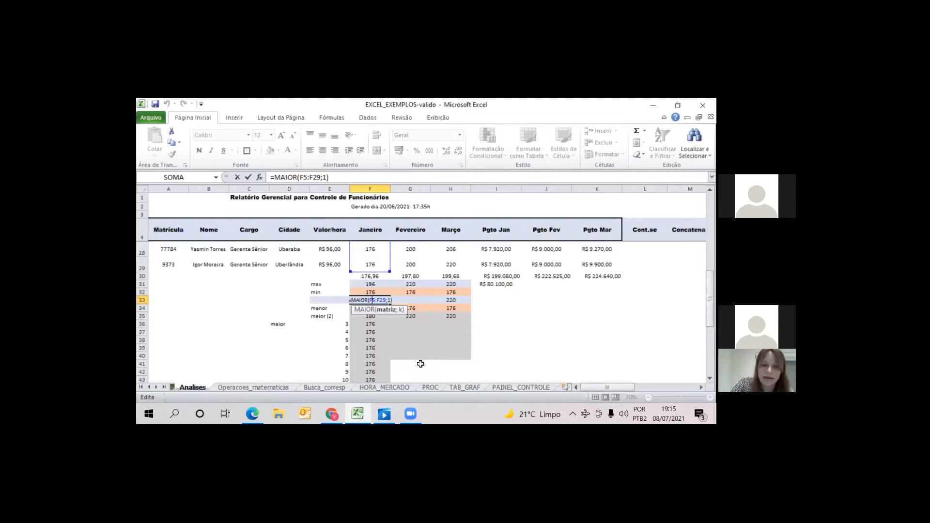
left_click_drag(370, 300, 387, 301)
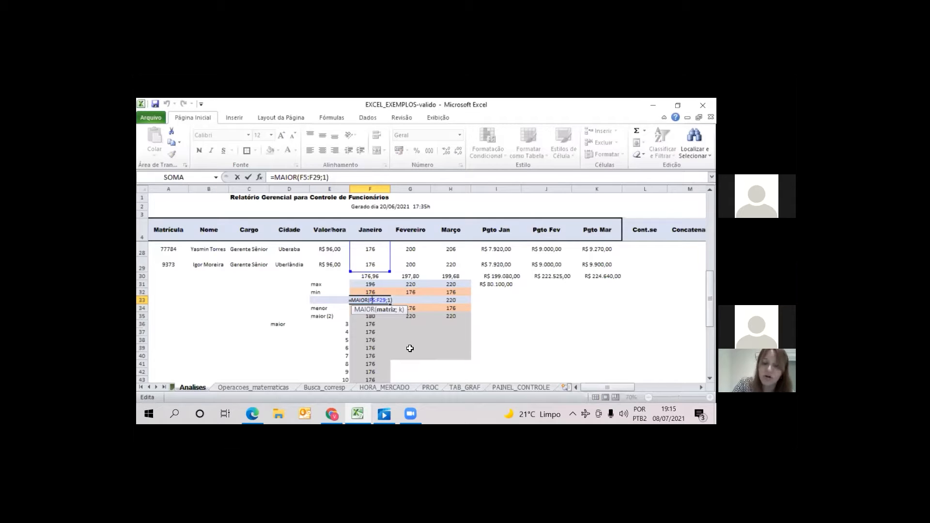
key("Return")
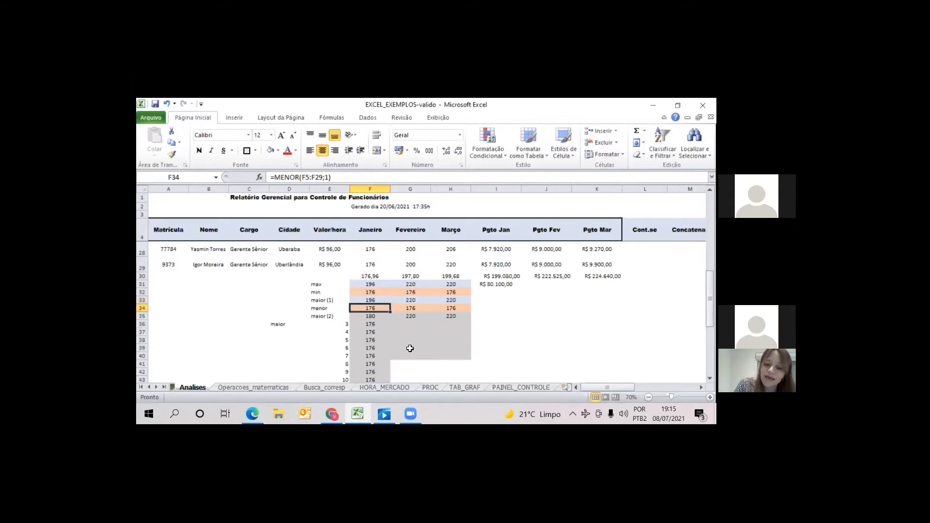
Inspect the arguments of the January MENOR formula in the menor row, cell F34, leaving it unedited
key("Up")
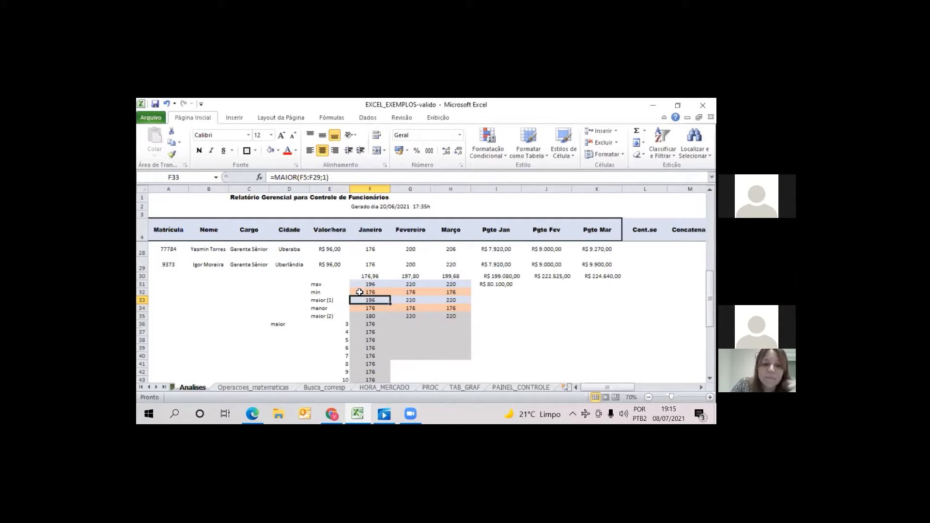
left_click(318, 309)
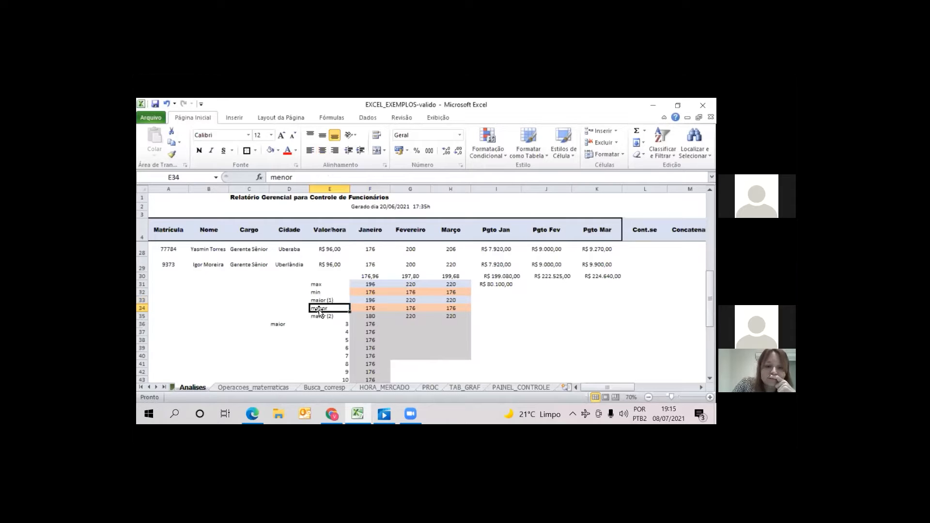
double_click(368, 309)
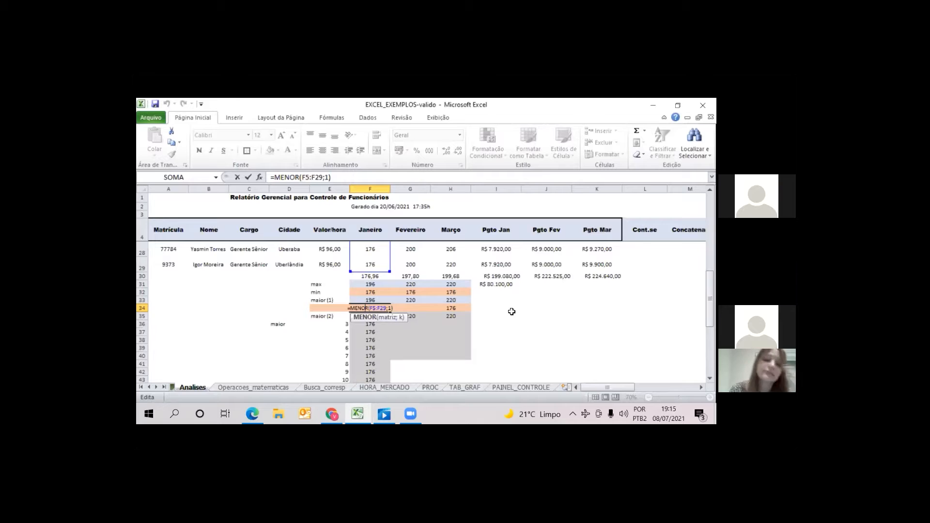
key("Return")
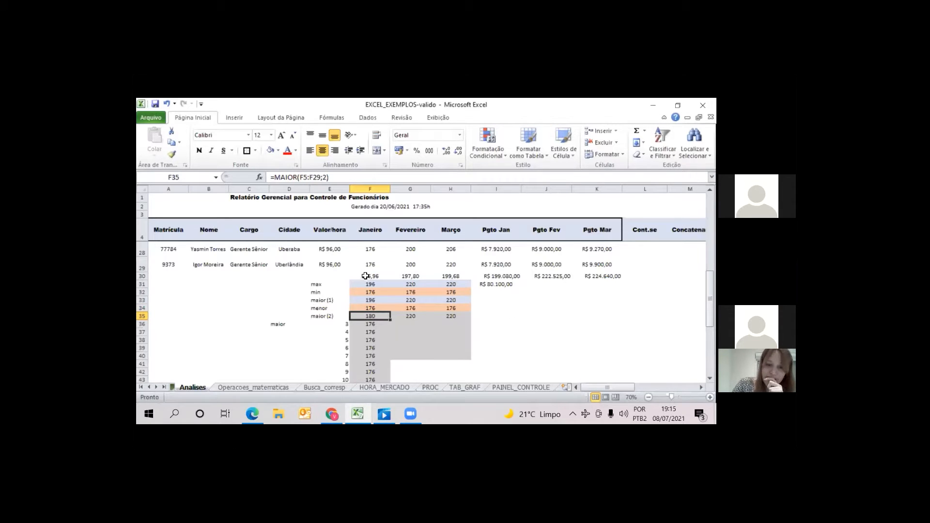
Compare the January to March values of the max row with maior (1), and of the menor row with min
left_click_drag(364, 284, 459, 290)
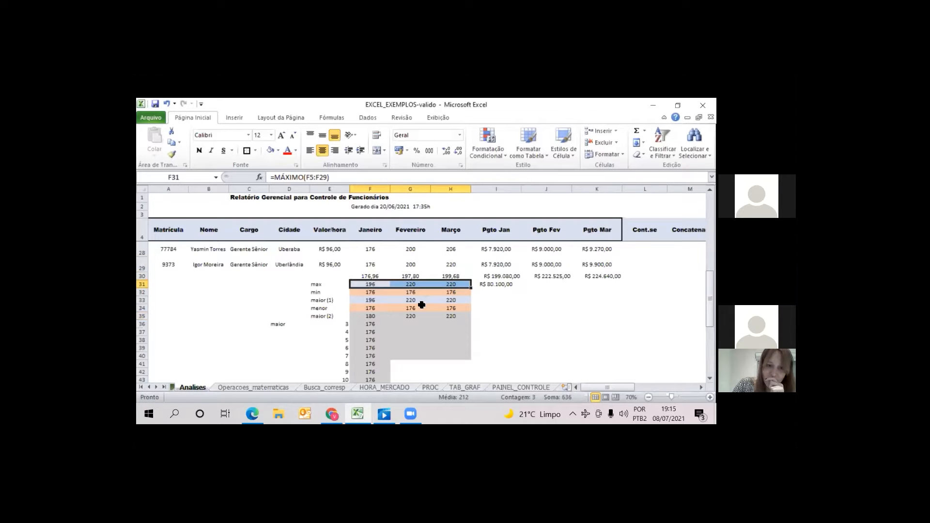
left_click_drag(366, 301, 461, 299)
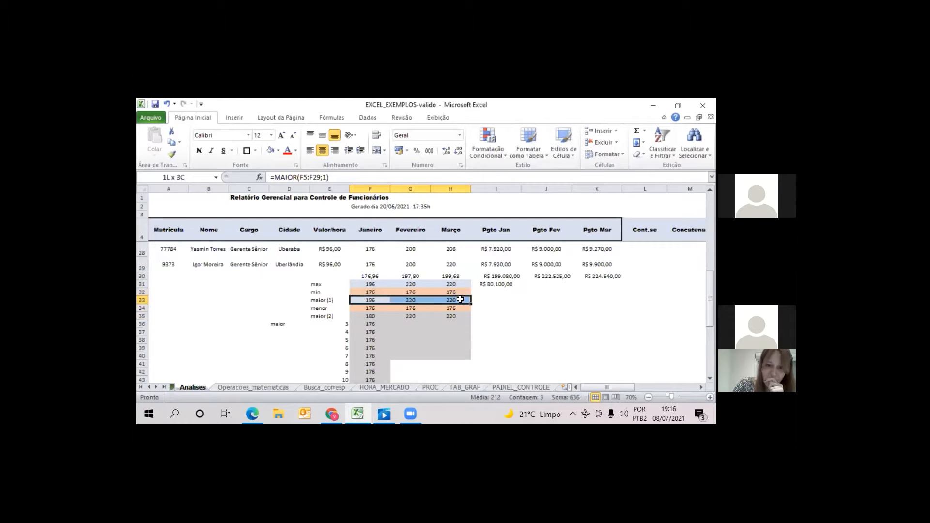
left_click(366, 309)
left_click_drag(401, 308, 448, 308)
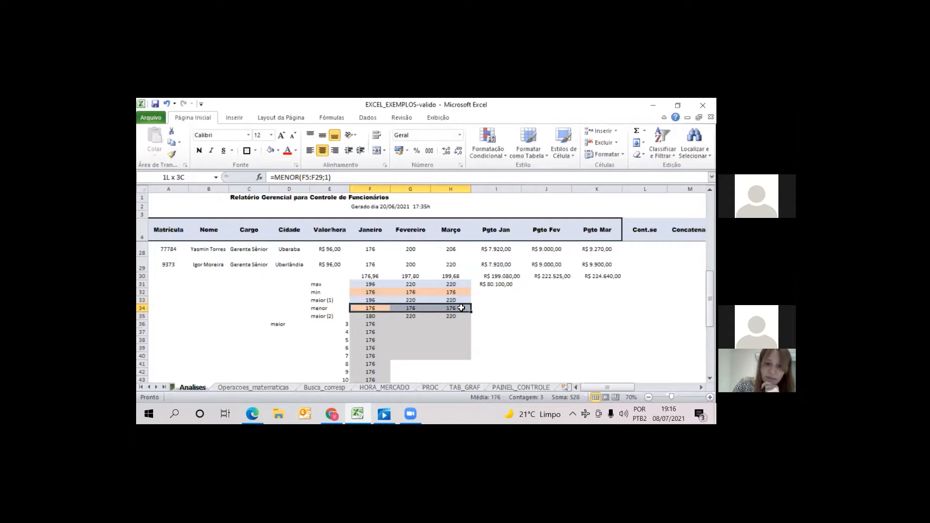
left_click_drag(380, 293, 467, 291)
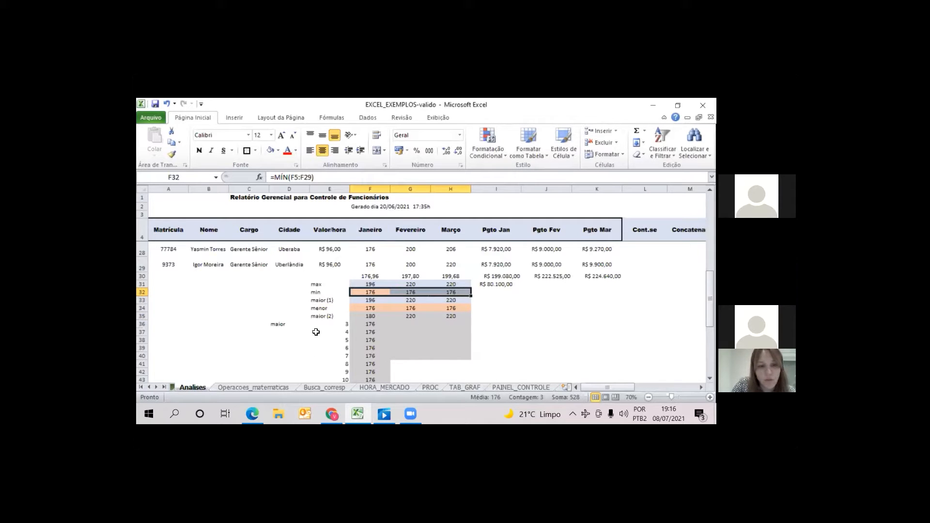
Inspect the second-largest MAIOR formula in F35 and the January ranking formulas below it down to F58
double_click(377, 315)
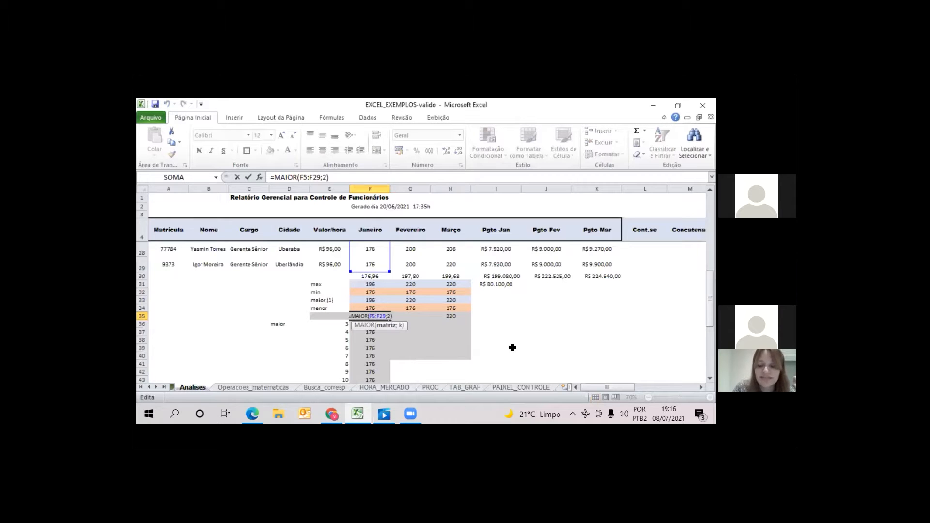
key("Return")
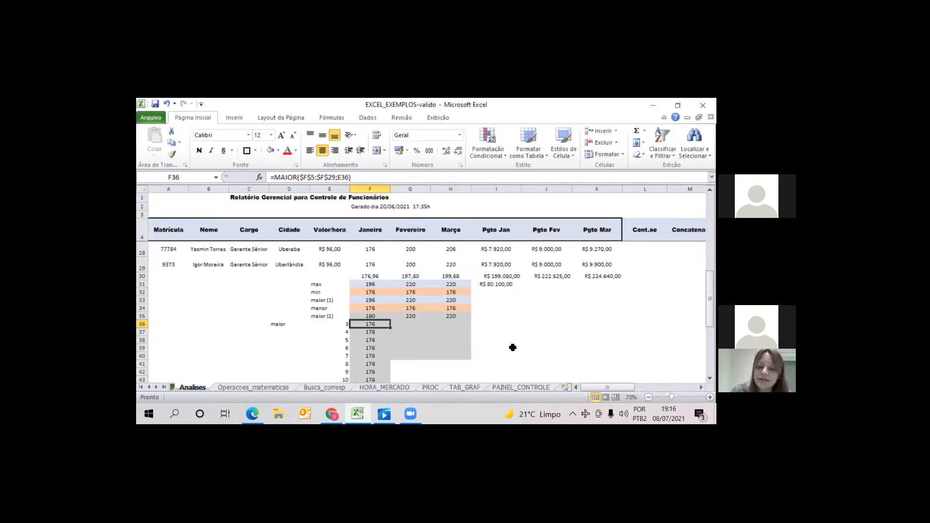
key("Down")
key("Down")
key("Down")
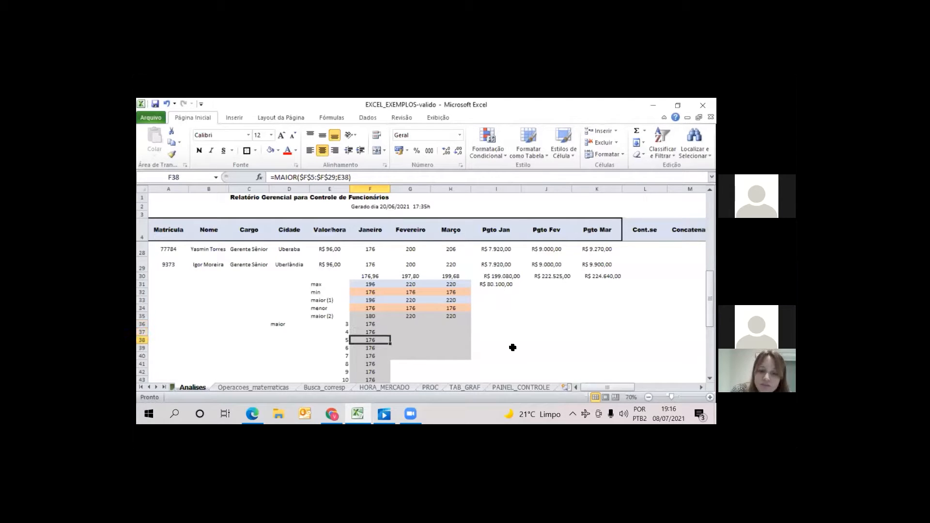
key("Down")
key("Down")
key("Down")
key("Down")
key("Down")
key("Down")
key("Down")
key("Down")
key("Down")
key("Down")
key("Down")
key("Down")
key("Down")
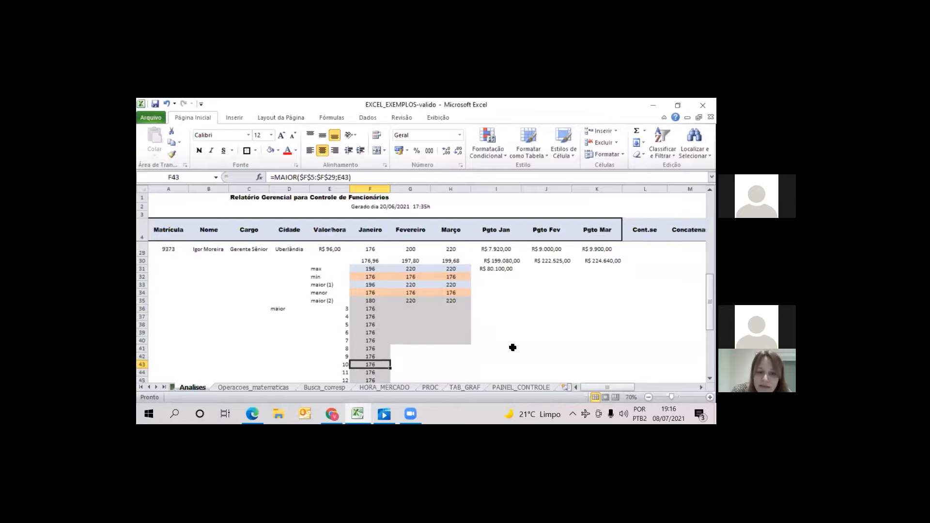
key("Down")
key("Down")
key("Down")
key("Down")
key("Down")
key("Down")
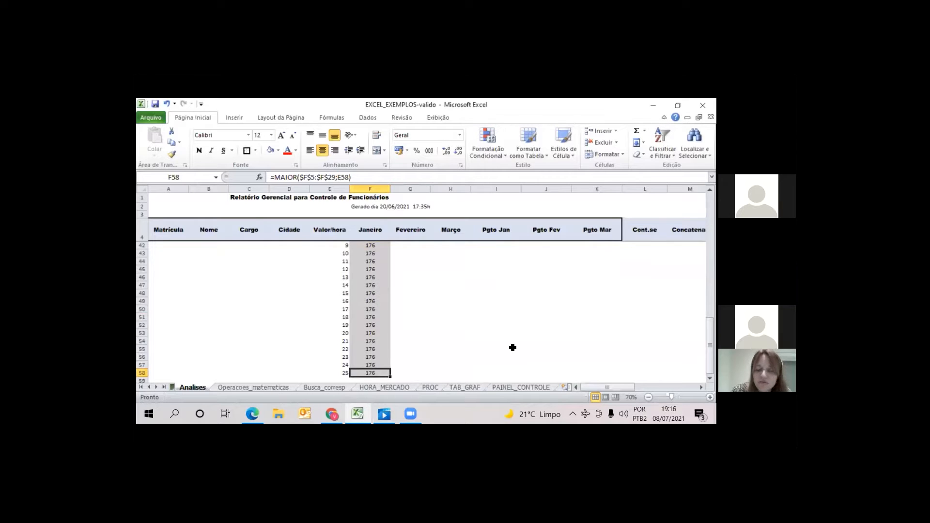
Review the January ranking formulas from the end of the list back up to the maior (1) cell F33
key("Up")
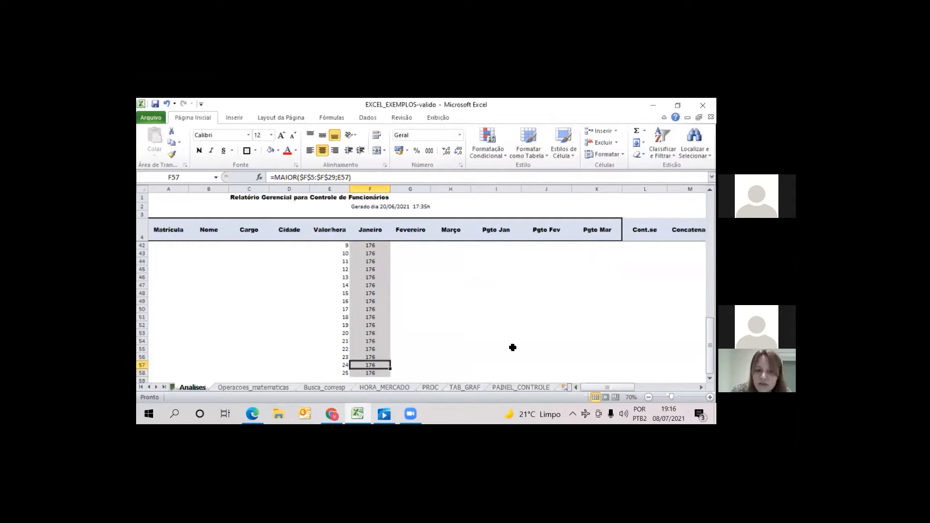
key("Up")
key("Up")
key("Up")
key("Up")
key("Up")
key("Up")
key("Up")
key("Up")
key("Up")
key("Up")
key("Up")
key("Up")
key("Up")
key("Up")
key("Up")
key("Up")
key("Up")
key("Up")
key("Up")
key("Up")
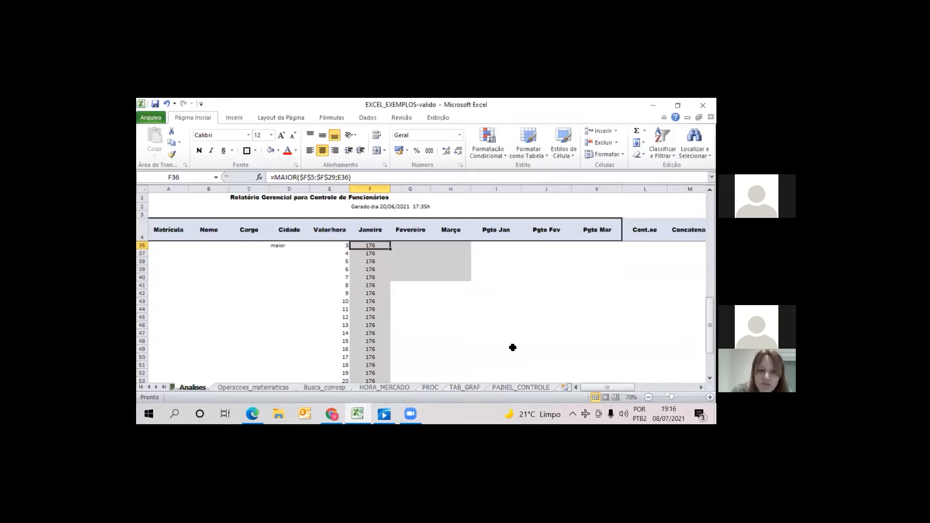
key("Down")
key("Down")
key("Down")
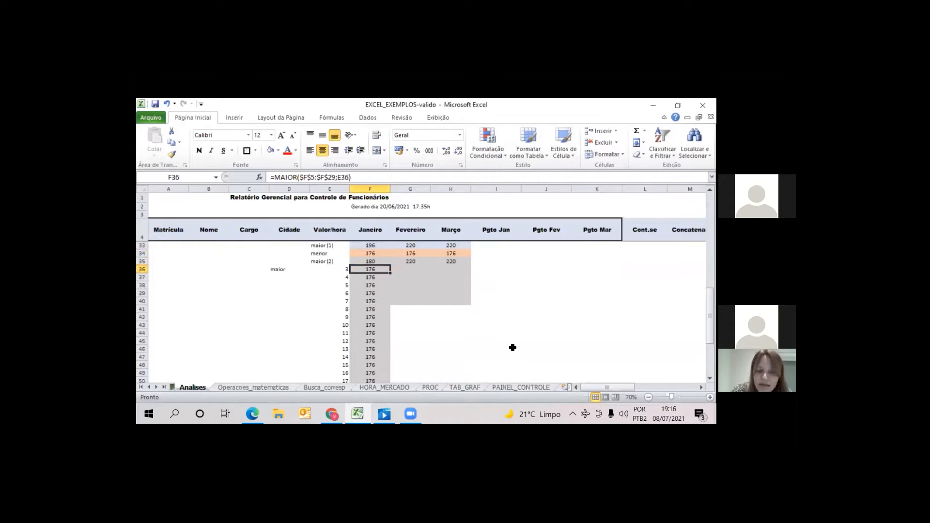
key("Up")
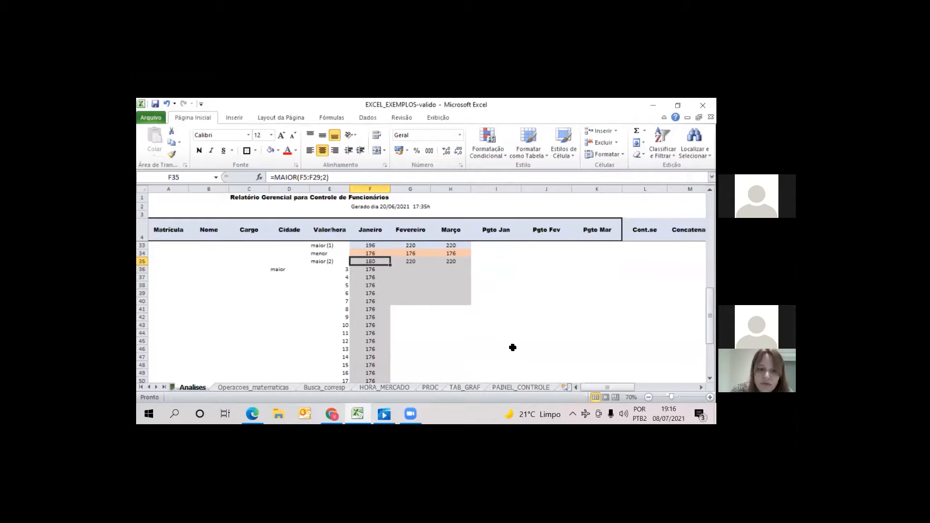
key("Up")
key("Up")
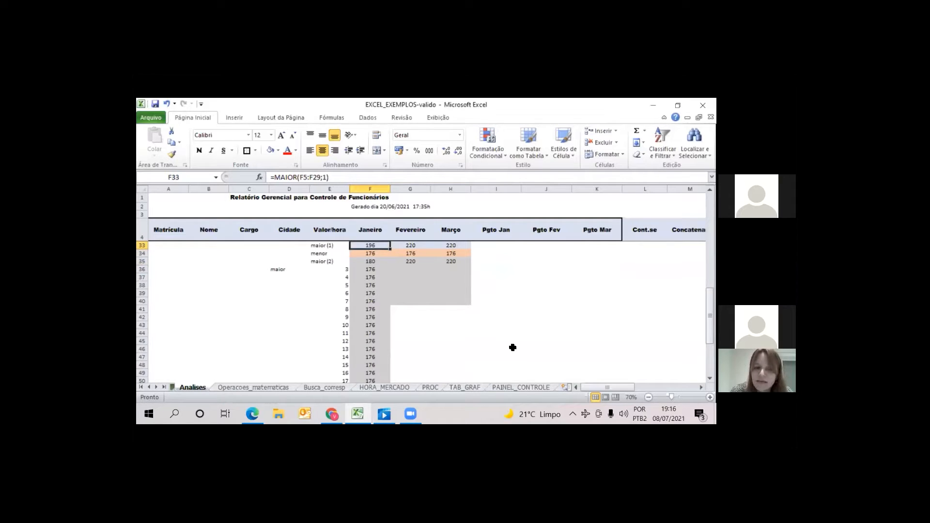
Examine the rank number in E36 and how the January MAIOR formulas reference column E down to F58
key("Down")
key("Down")
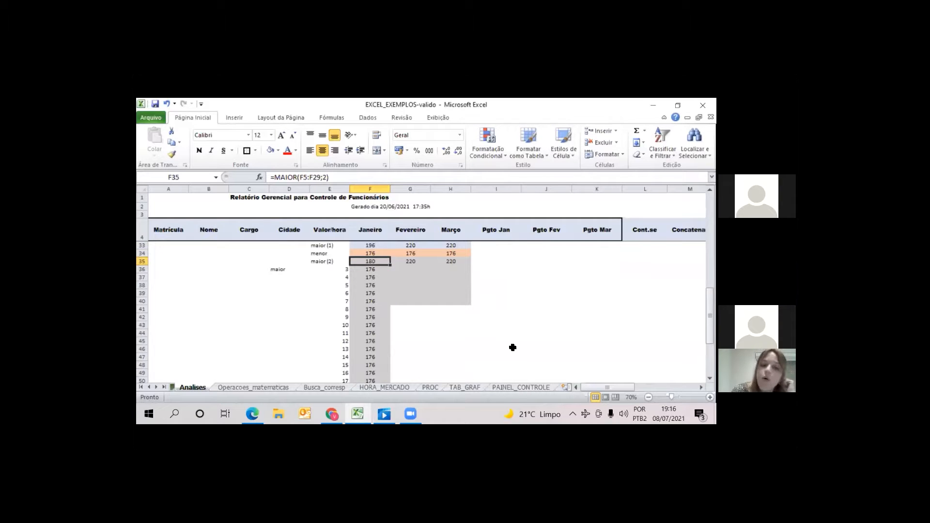
key("Down")
key("Left")
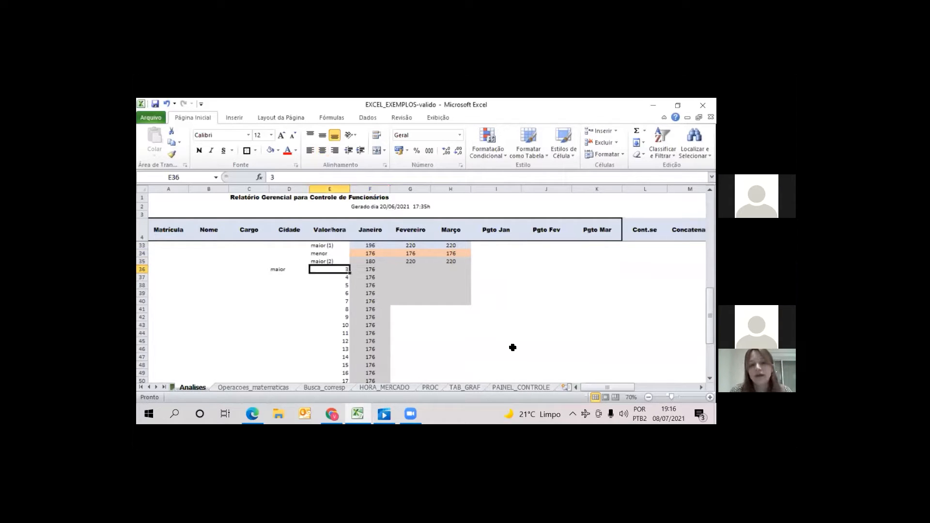
key("Right")
key("Down")
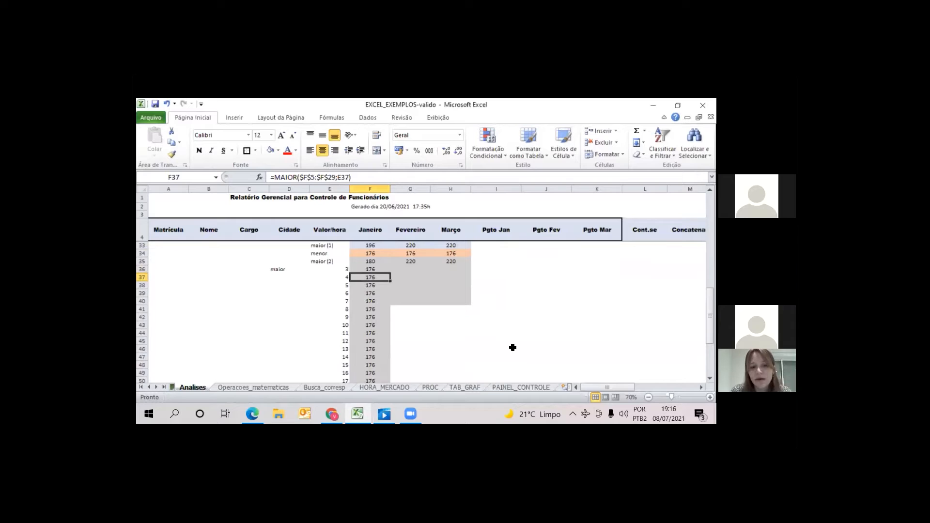
key("Down")
key("Down")
key("Down")
key("Down")
key("Down")
key("Down")
key("Down")
key("Down")
key("Down")
key("Down")
key("Down")
key("Down")
key("Down")
key("Down")
key("Down")
key("Down")
key("Down")
key("Down")
key("Down")
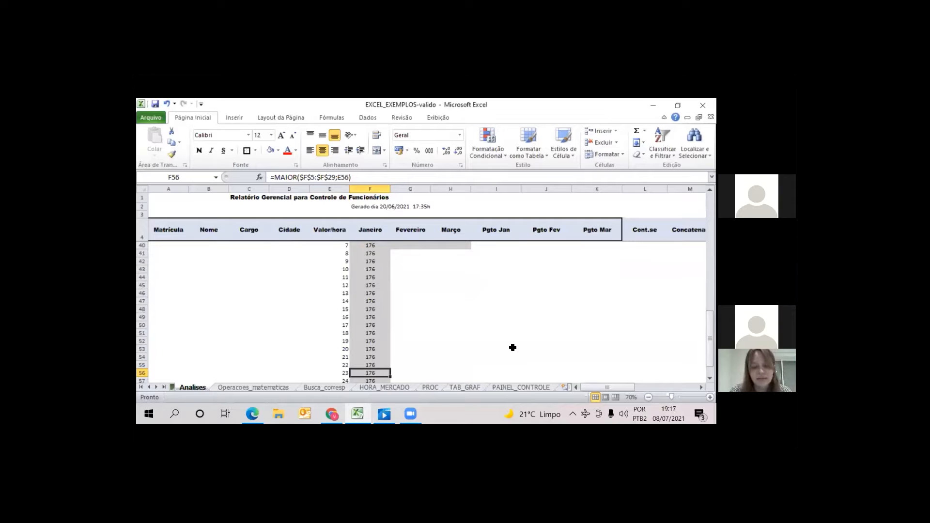
key("Down")
key("Down")
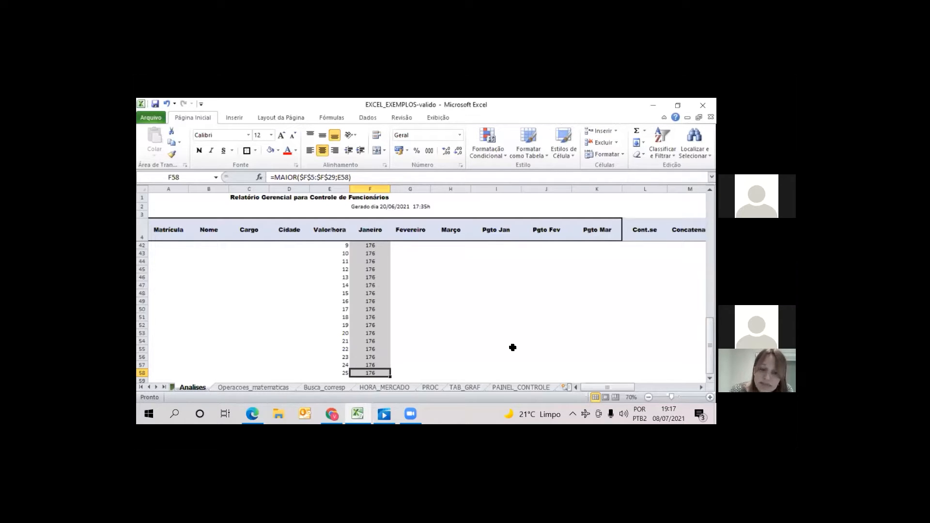
Recheck the January summary formulas from the max row, cell F31, down to the ranking formula in F38
key("Up")
key("Up")
key("Up")
key("Up")
key("Up")
key("Up")
key("Up")
key("Up")
key("Up")
key("Up")
key("Up")
key("Up")
key("Up")
key("Up")
key("Up")
key("Up")
key("Up")
key("Up")
key("Up")
key("Up")
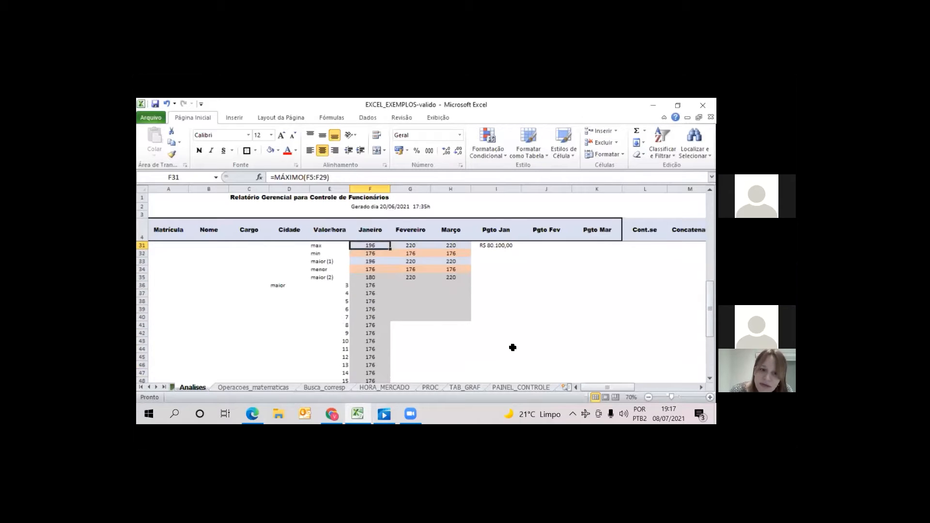
key("Down")
key("Down")
key("Down")
key("Down")
key("Down")
key("Down")
key("Up")
key("Up")
key("Down")
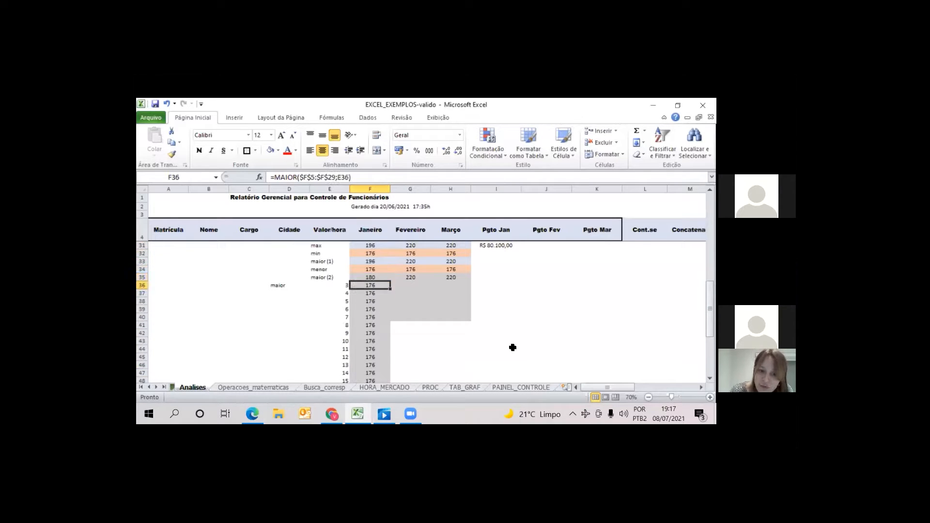
key("Down")
key("Down")
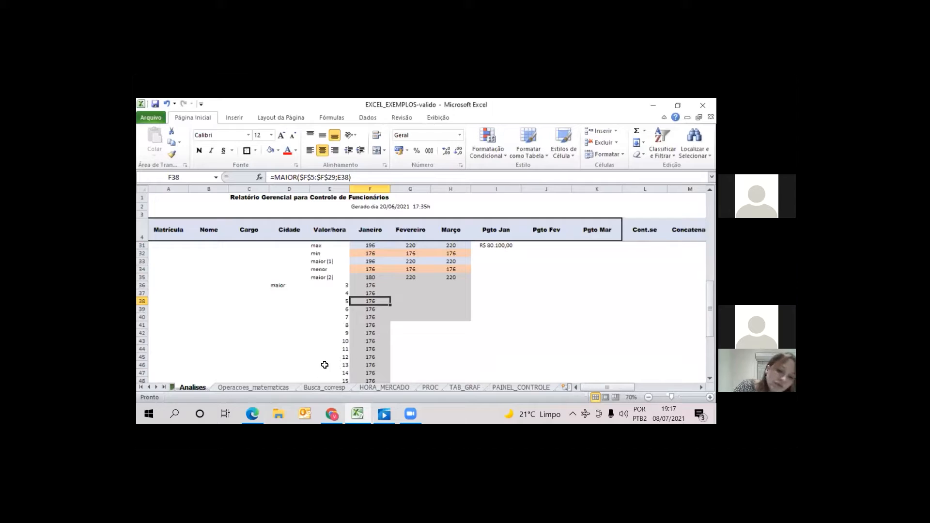
View the employee list at the start of the Analises sheet and open the Busca_corresp sheet at its matrícula entry cell B3
left_click(324, 388)
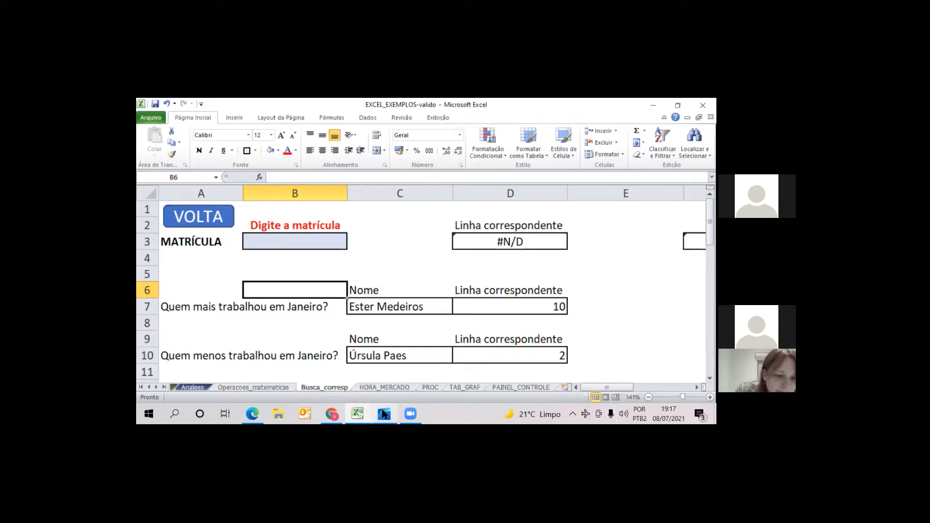
left_click(190, 387)
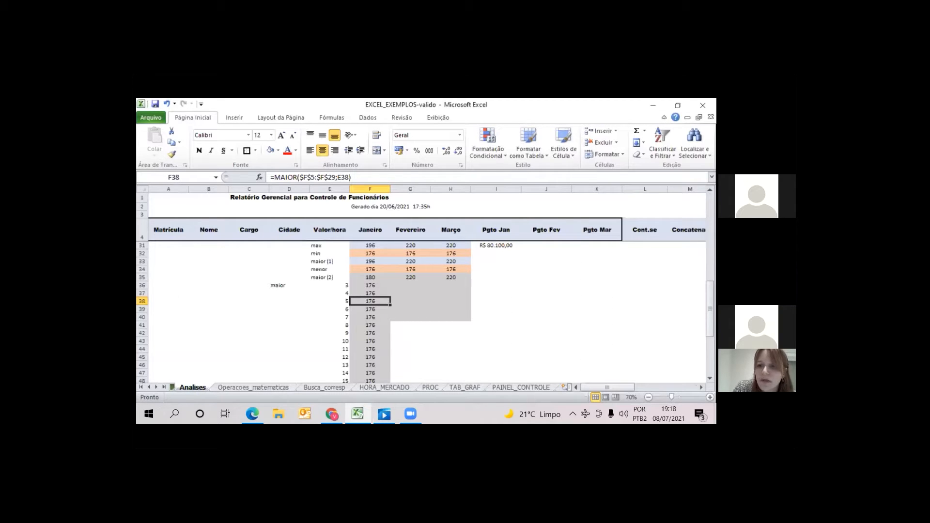
scroll(421, 310, "up", 9)
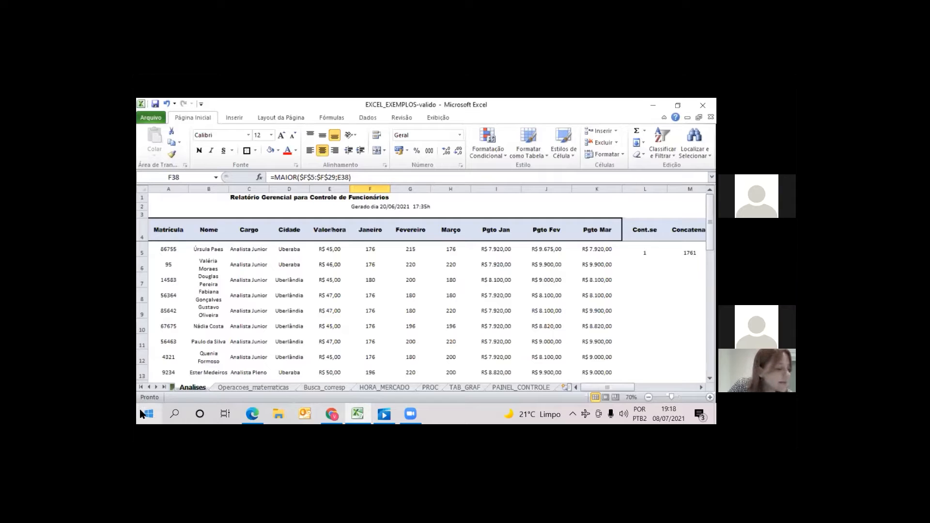
left_click(332, 386)
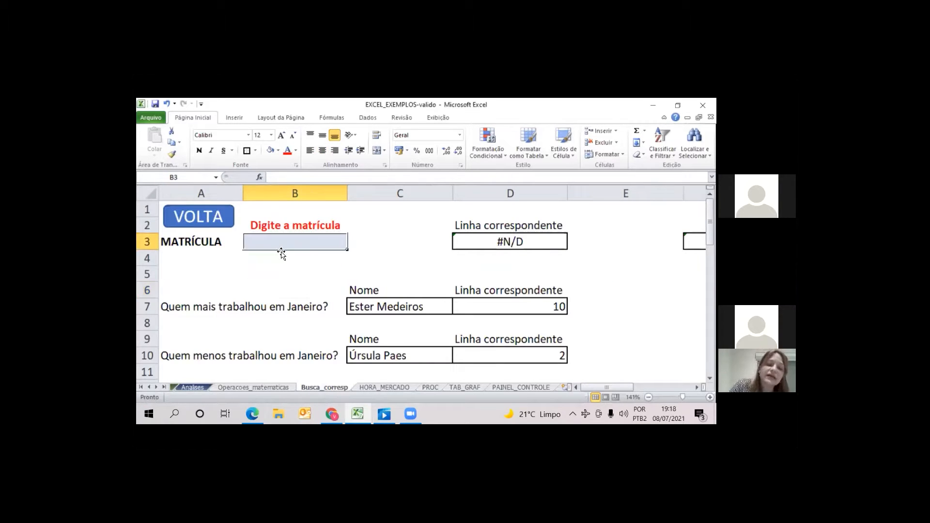
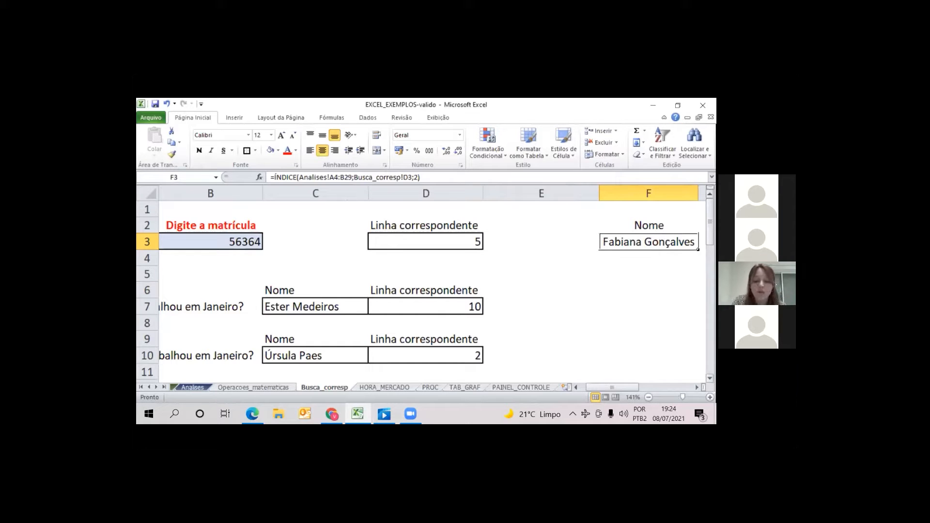
Review row 3 of the lookup sheet, from the MATRÍCULA label through the CORRESP formula in D3 to the ÍNDICE formula in F3
key("Left")
key("Left")
key("Left")
key("Left")
key("Left")
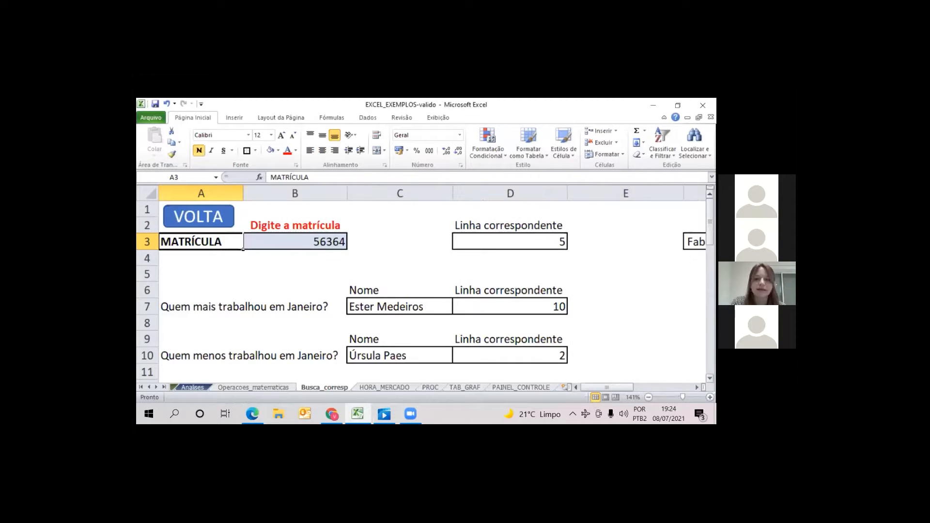
key("Right")
key("Right")
key("Right")
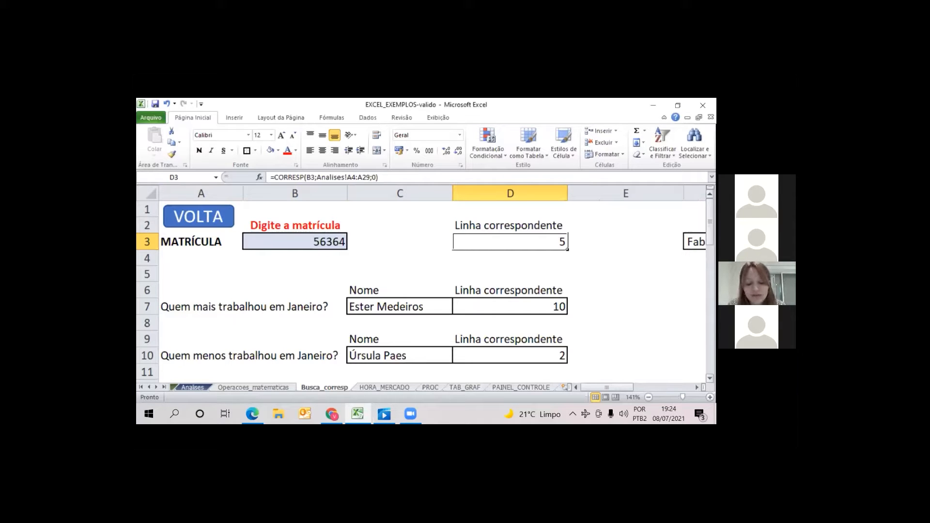
key("Right")
key("Right")
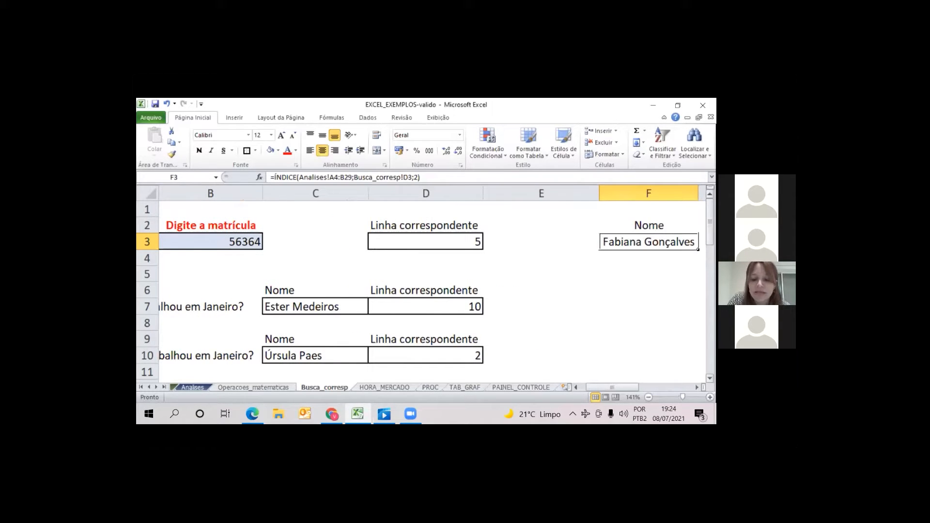
Clear the name formula in F3 and begin a new ÍNDICE formula in the same cell
key("Delete")
key("Down")
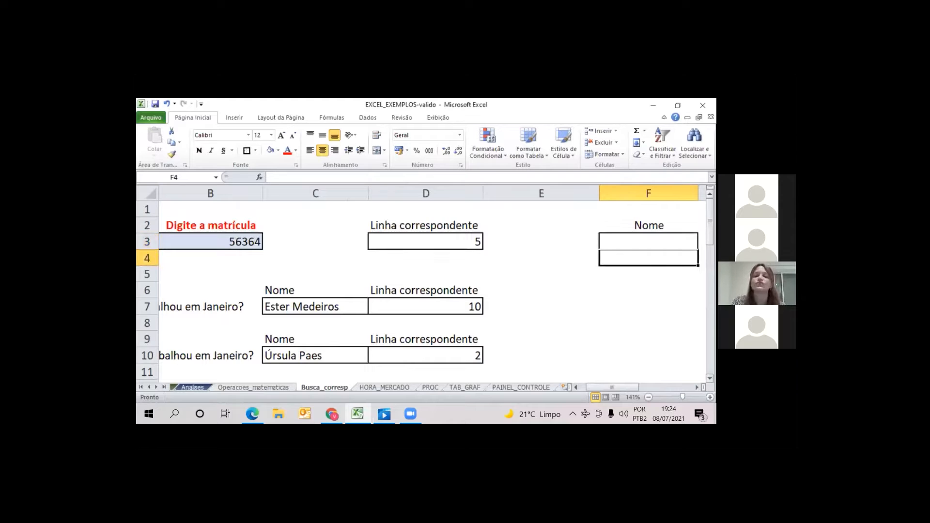
key("Up")
type("índi")
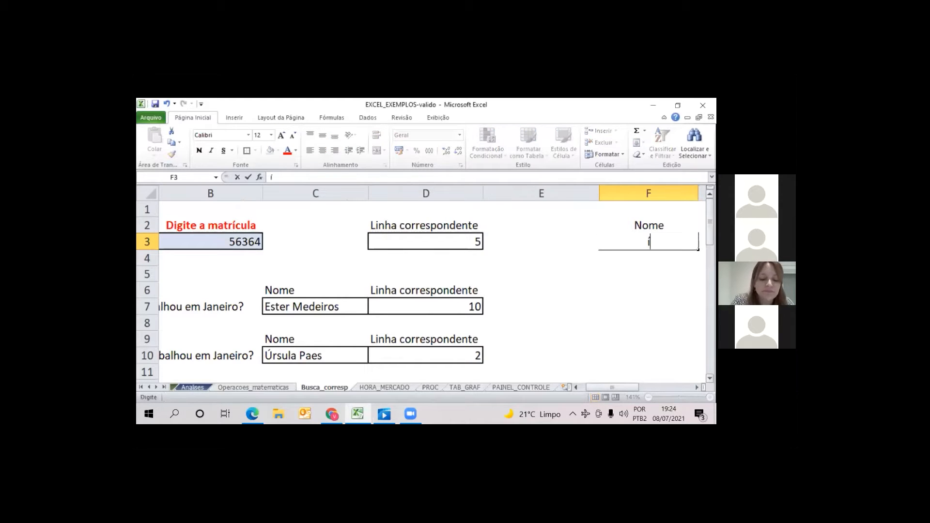
key("BackSpace")
key("BackSpace")
key("BackSpace")
key("BackSpace")
type("=")
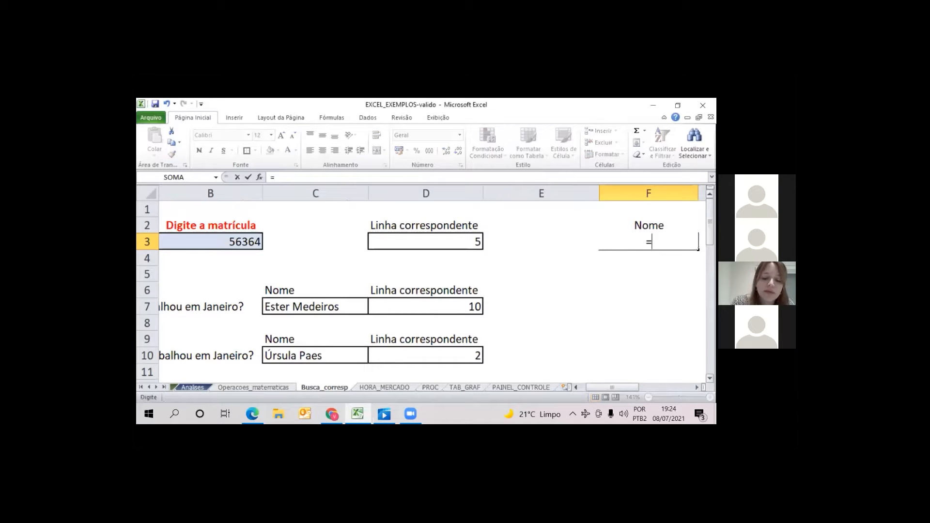
type("índice")
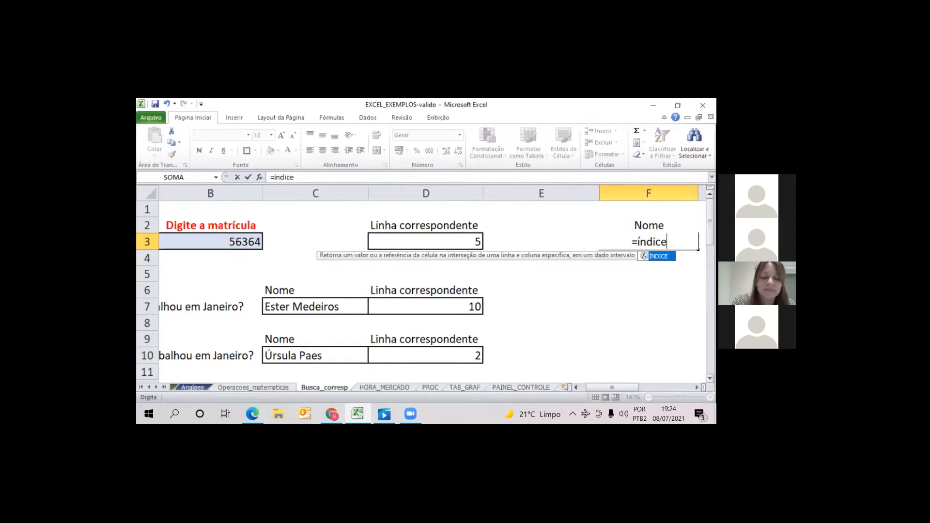
type("(")
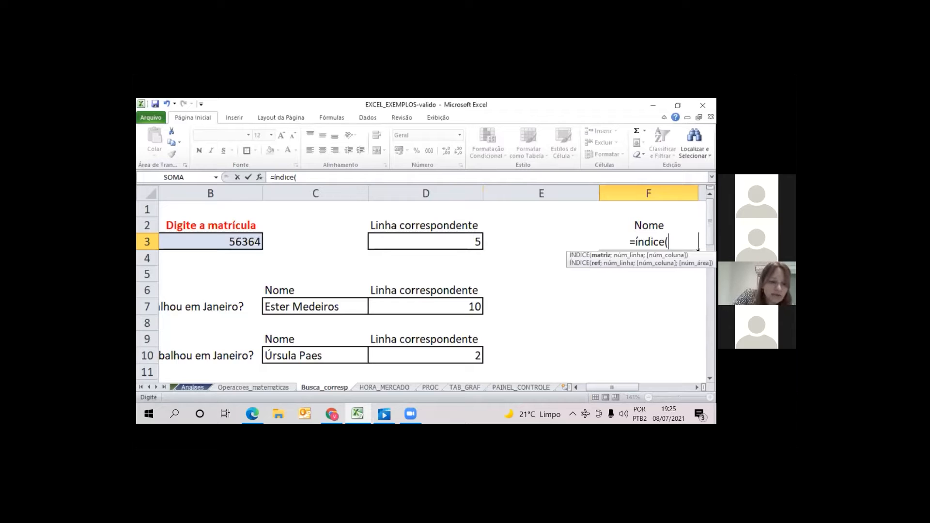
Set the matrix of the ÍNDICE formula to the range A4:B29 on the Analises sheet
left_click(191, 388)
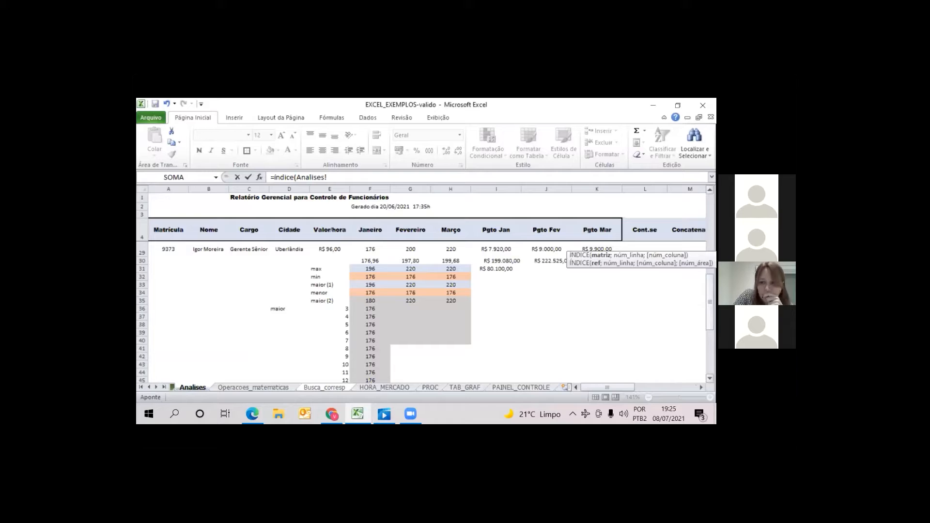
left_click_drag(710, 301, 710, 222)
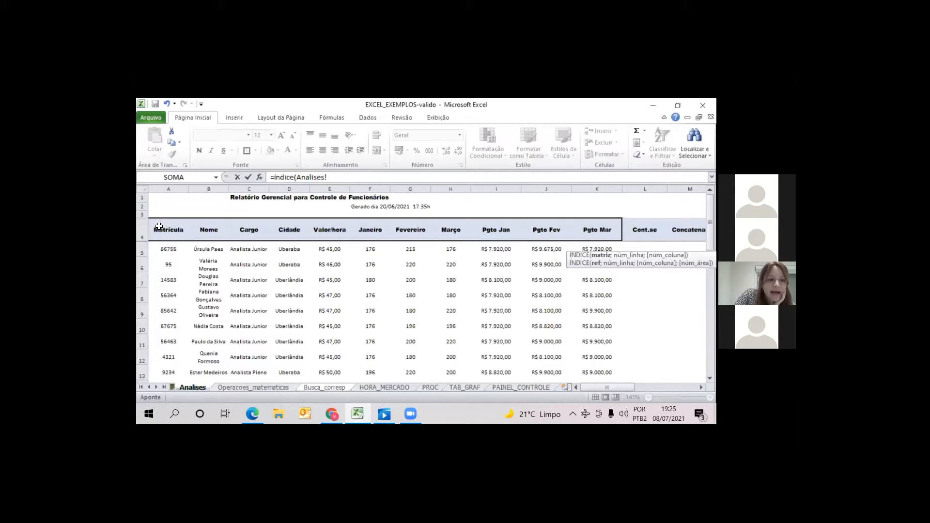
left_click(160, 227)
left_click_drag(200, 240, 221, 317)
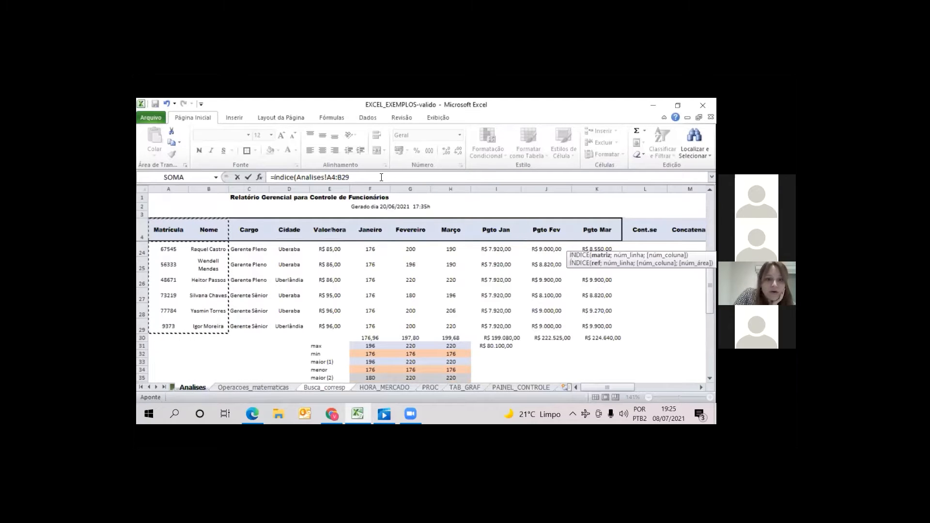
type(";")
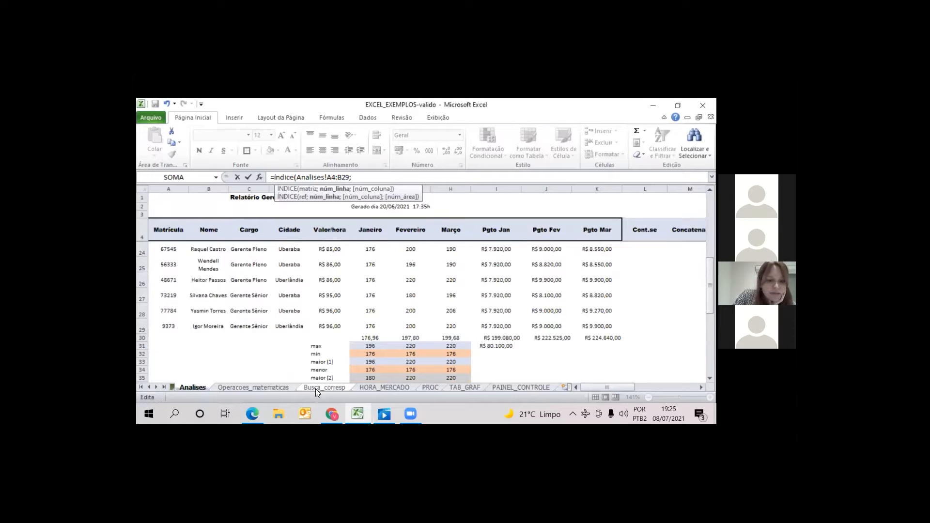
Complete the ÍNDICE formula in F3 with Busca_corresp!D3 as the row number and 2 as the column number
left_click(327, 384)
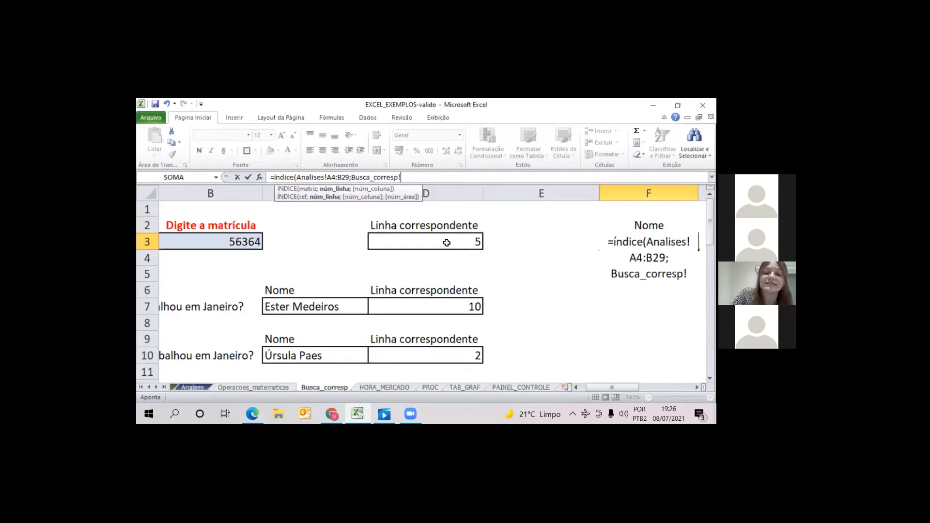
left_click(447, 243)
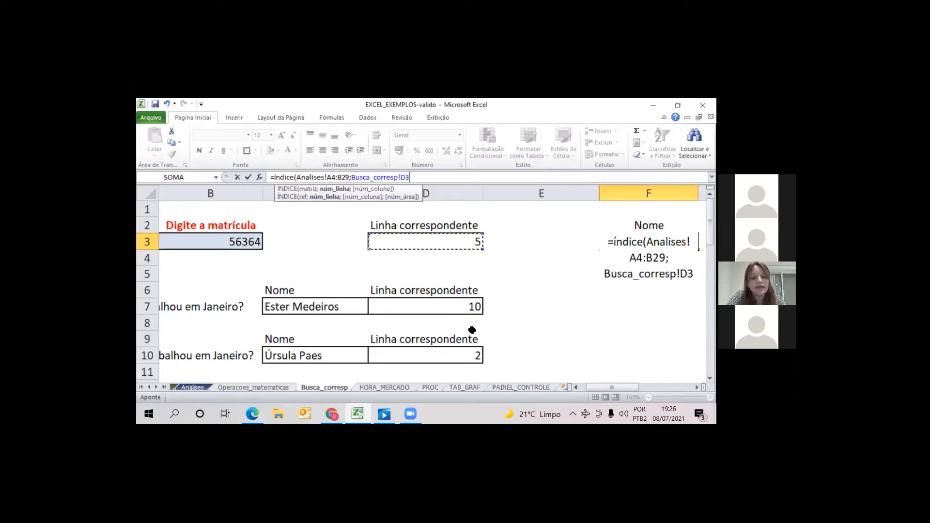
type(";")
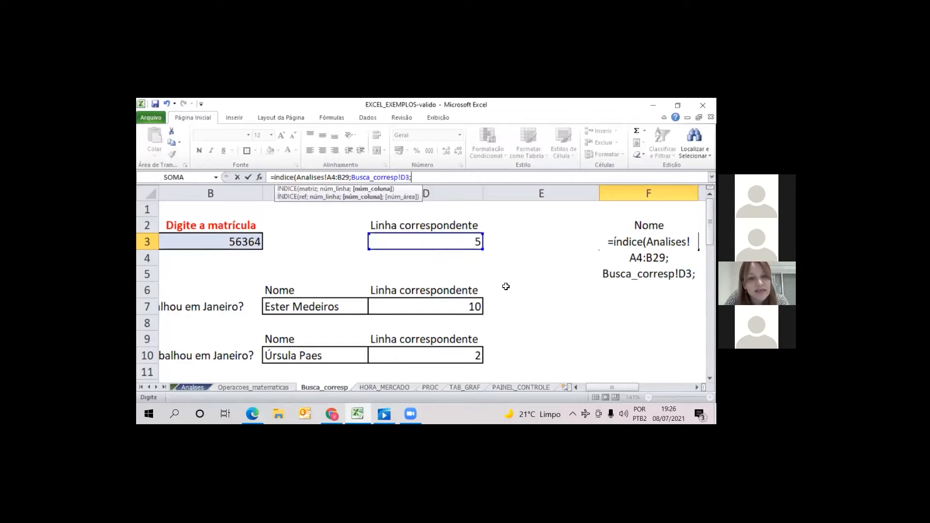
type("2")
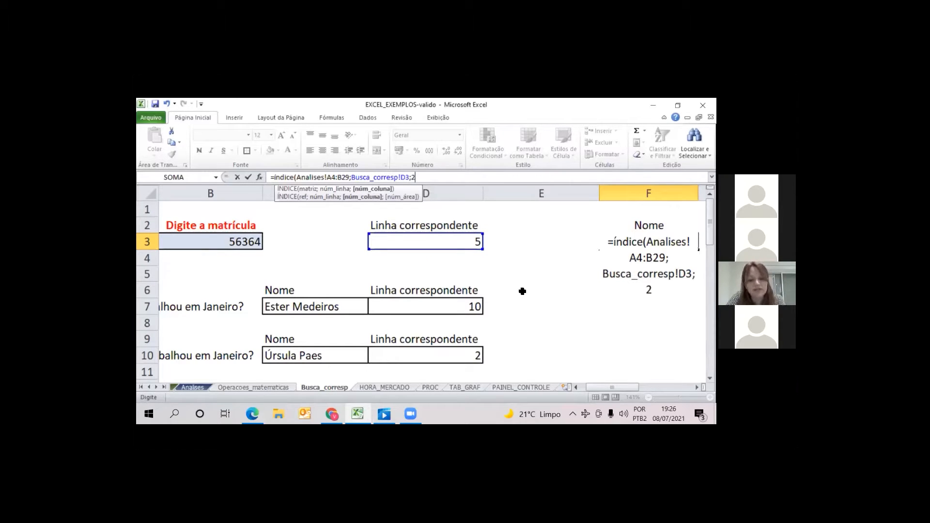
type(")")
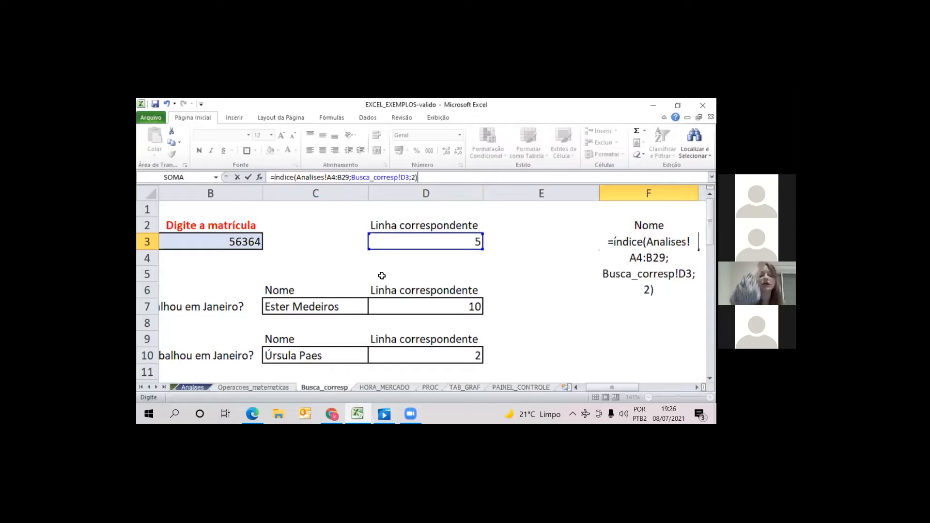
key("Return")
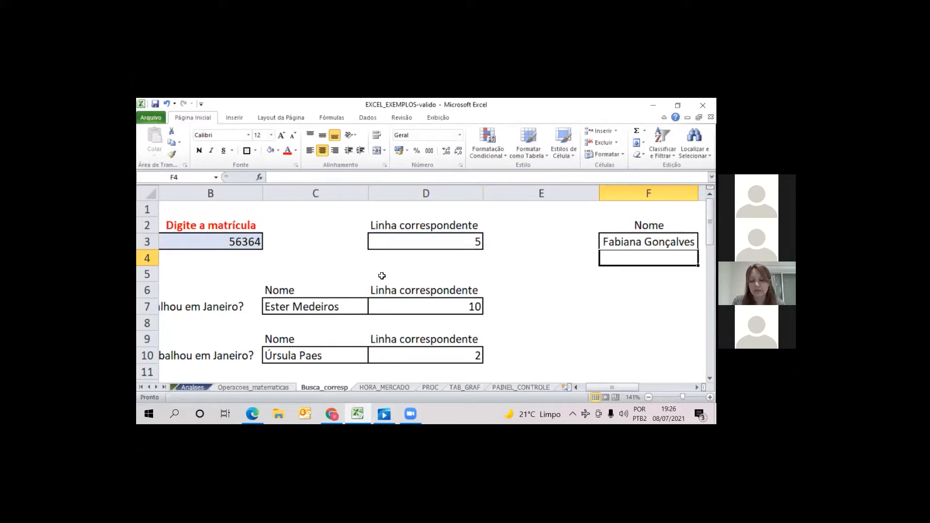
key("Up")
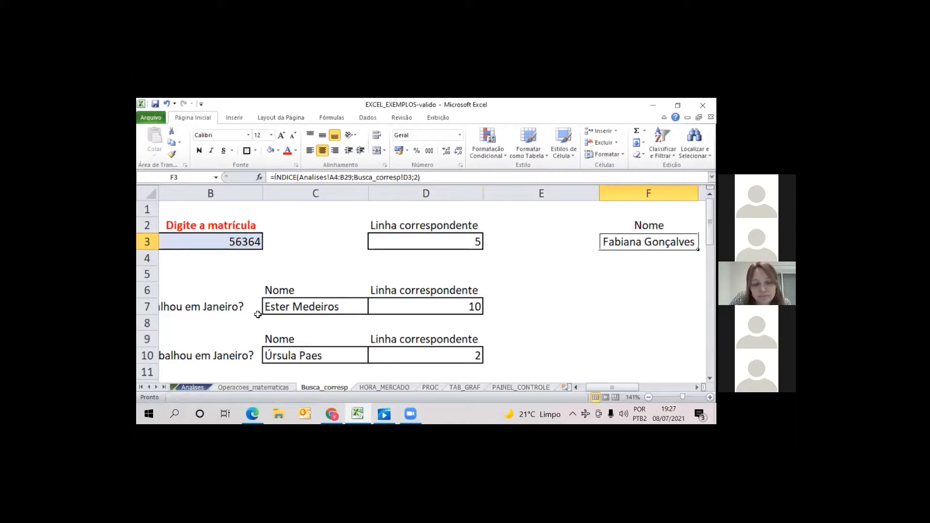
Compare columns A and B on Analises with the CORRESP formula in D3, tracing the matrícula rows from header A4 to A8
left_click(190, 387)
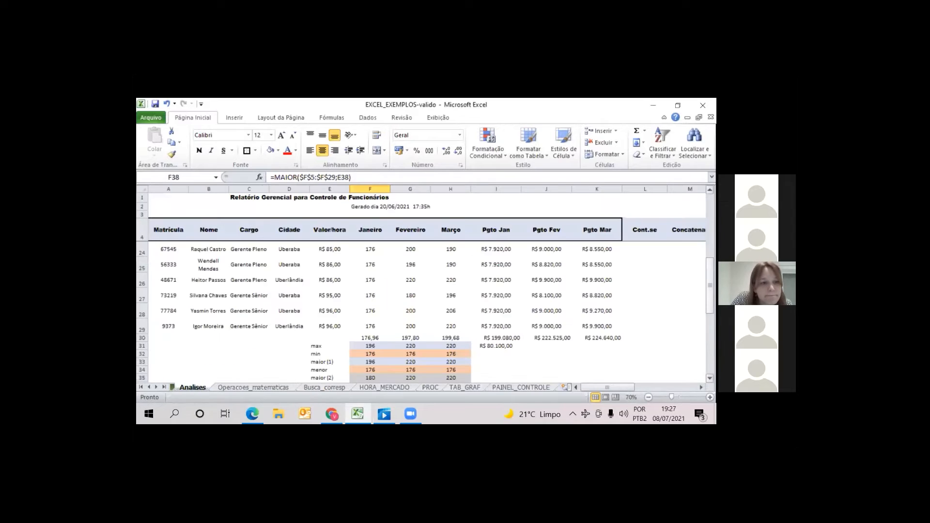
left_click_drag(710, 285, 710, 222)
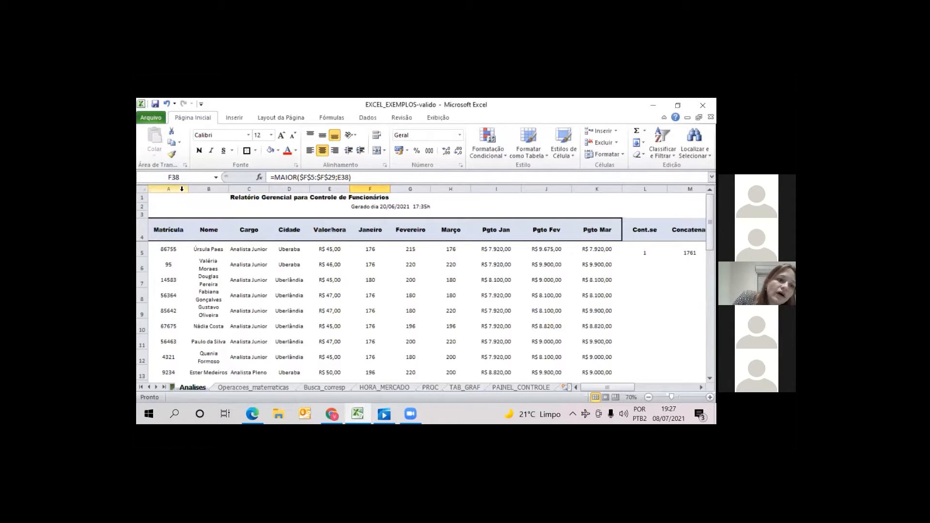
left_click_drag(175, 189, 221, 197)
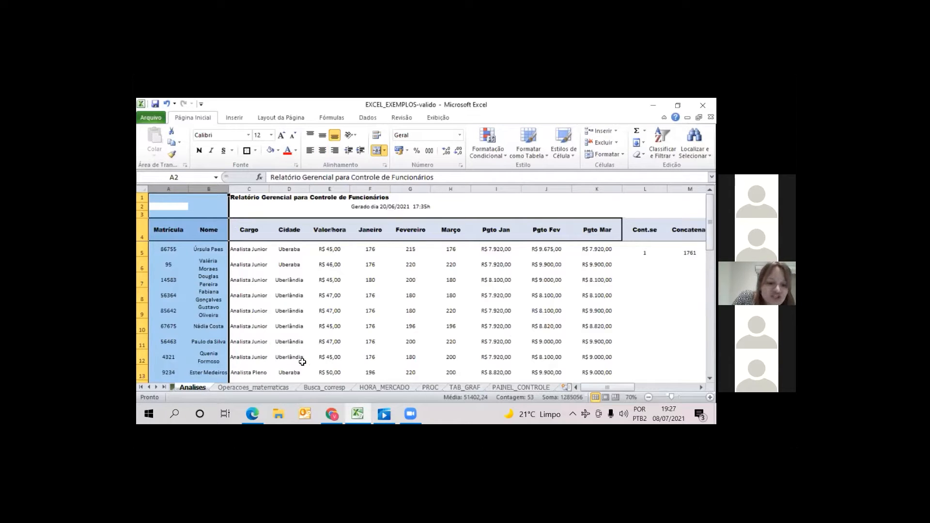
left_click(313, 388)
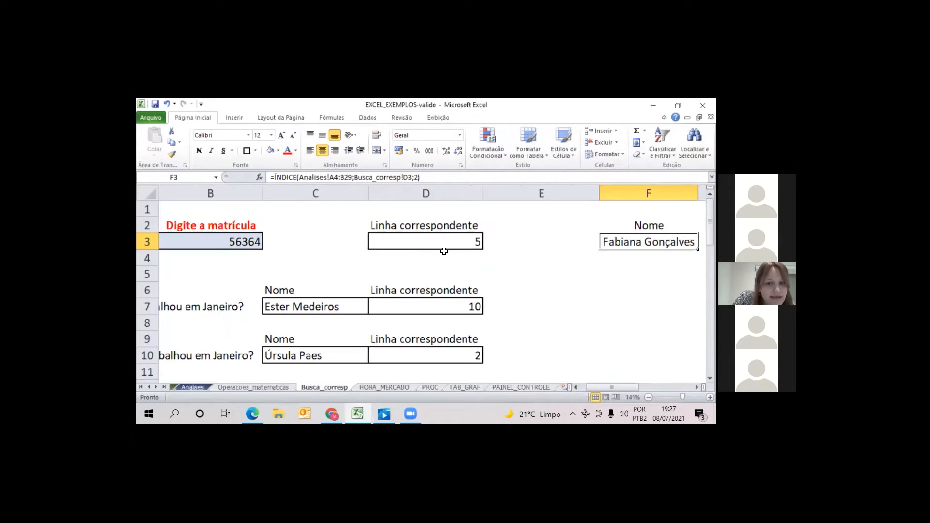
left_click(453, 242)
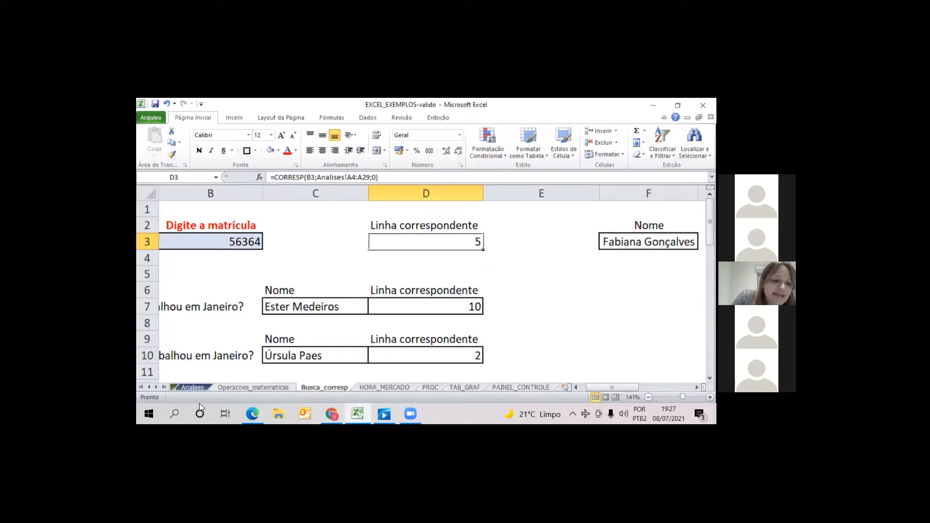
left_click(192, 387)
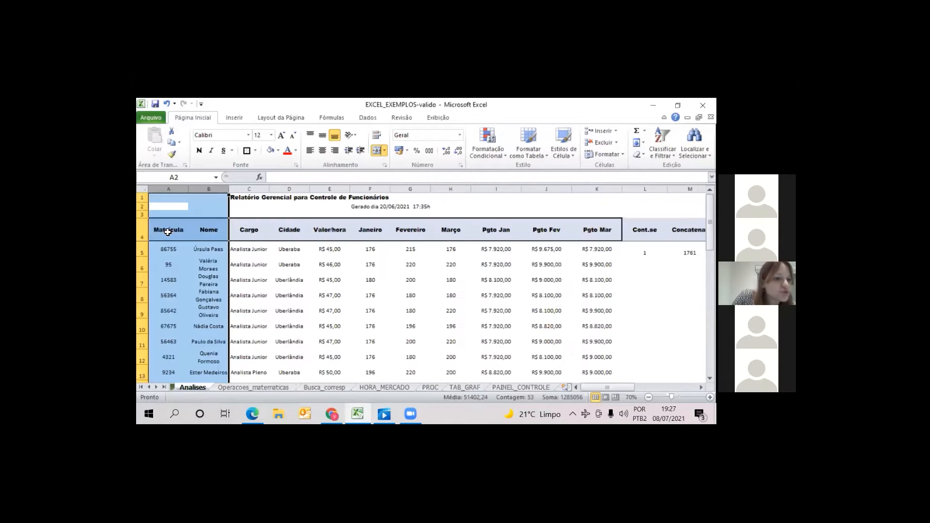
left_click(168, 233)
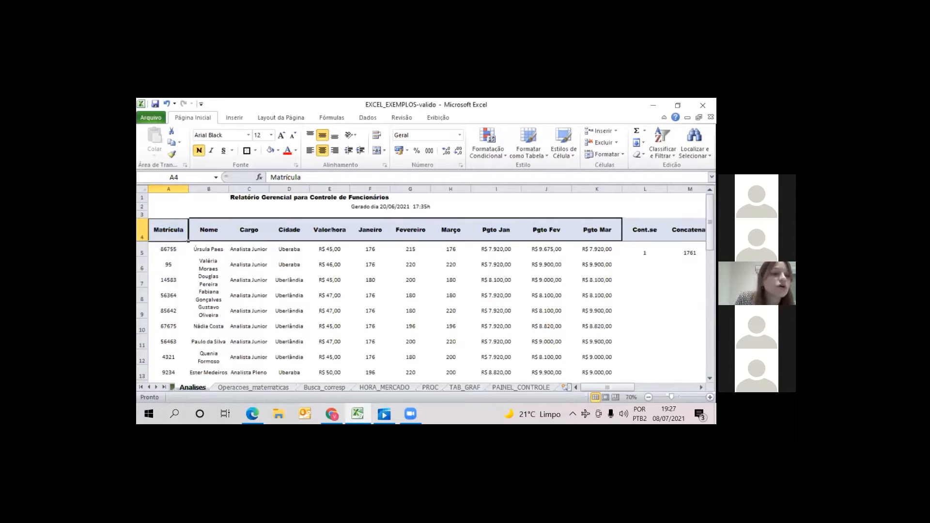
key("Down")
key("Down")
key("Down")
key("Down")
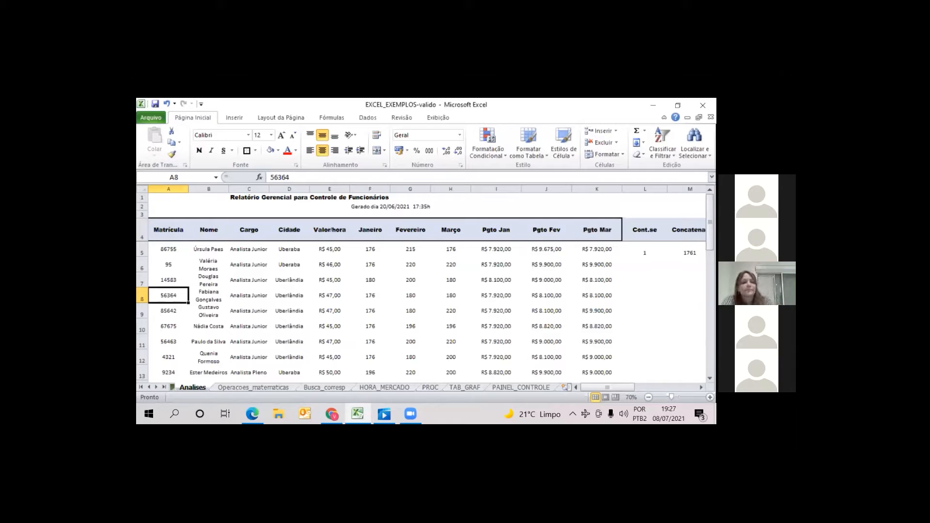
Examine the possible starting points of the lookup range on Analises: the whole column A, header A4 and first record A5:B5
left_click(169, 205)
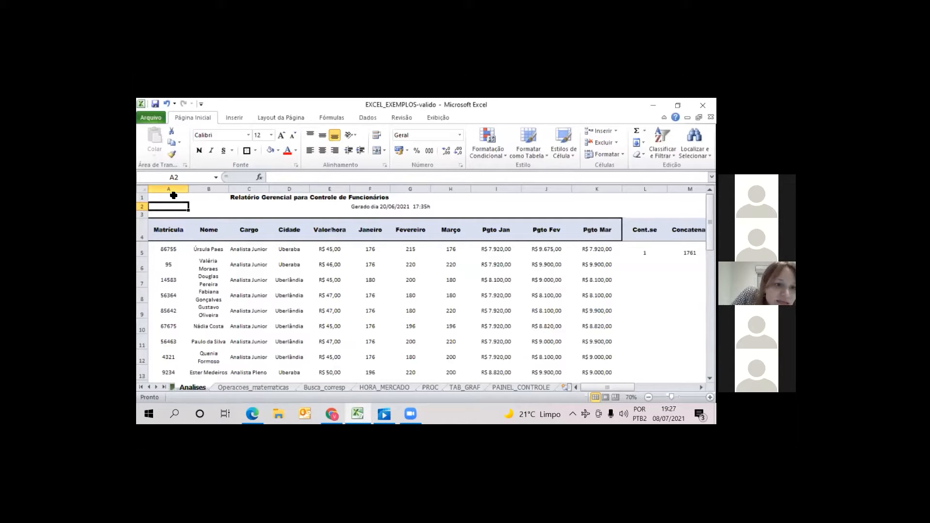
left_click(173, 195)
left_click(163, 207)
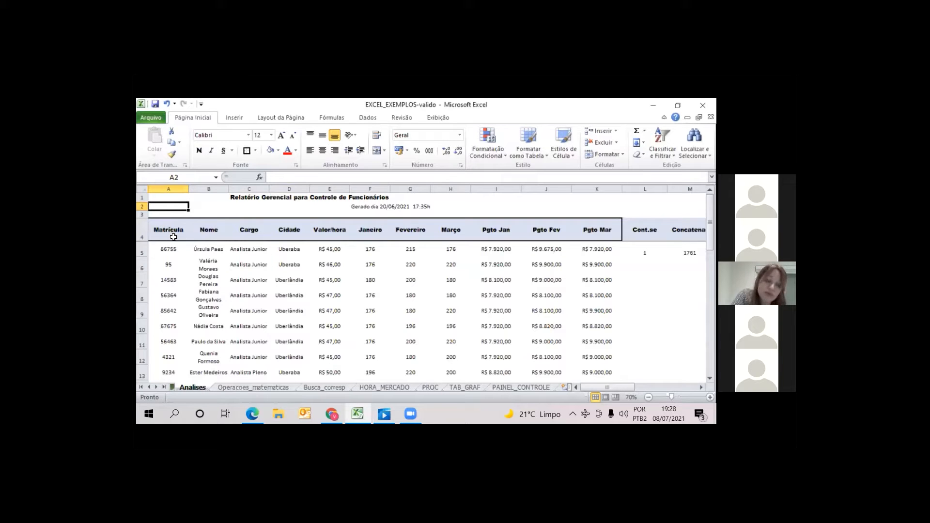
left_click(170, 188)
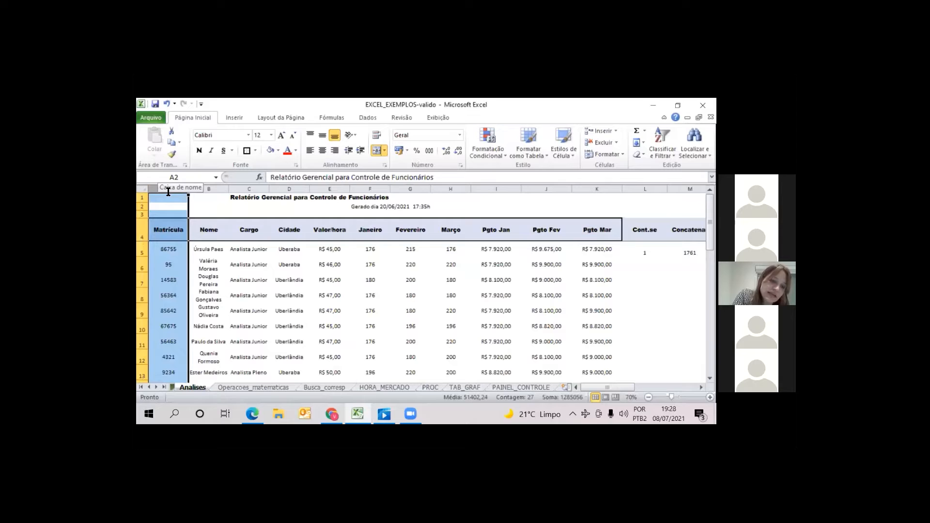
left_click(156, 250)
left_click(165, 222)
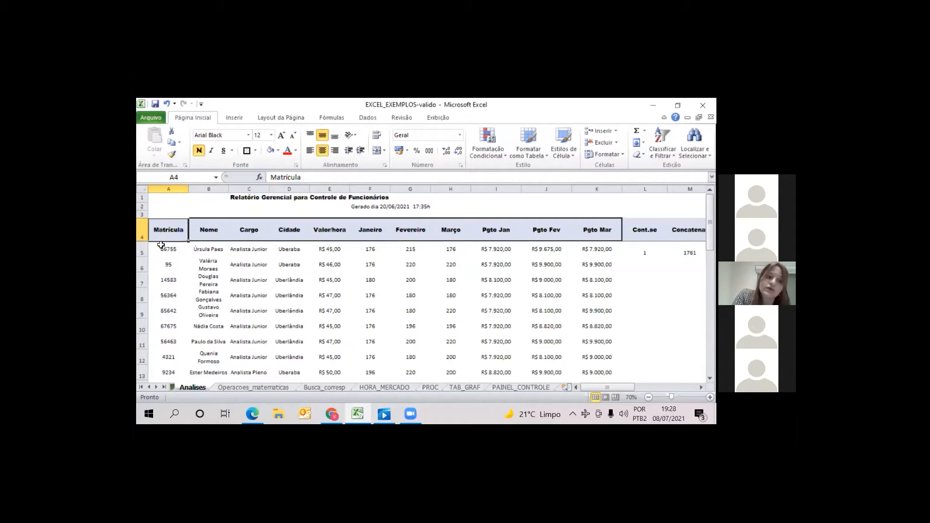
left_click_drag(166, 251, 205, 258)
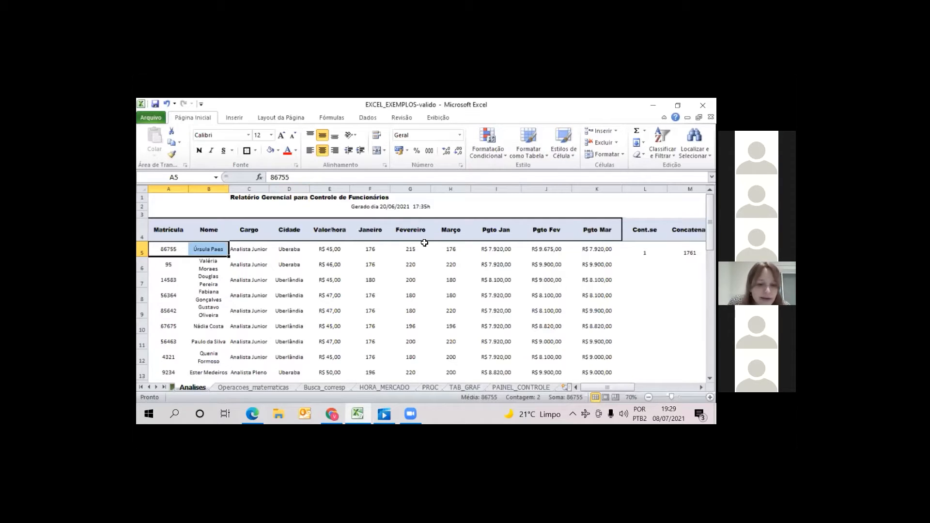
Change the heading in F2 of the Busca_corresp sheet to Cargo
left_click(316, 390)
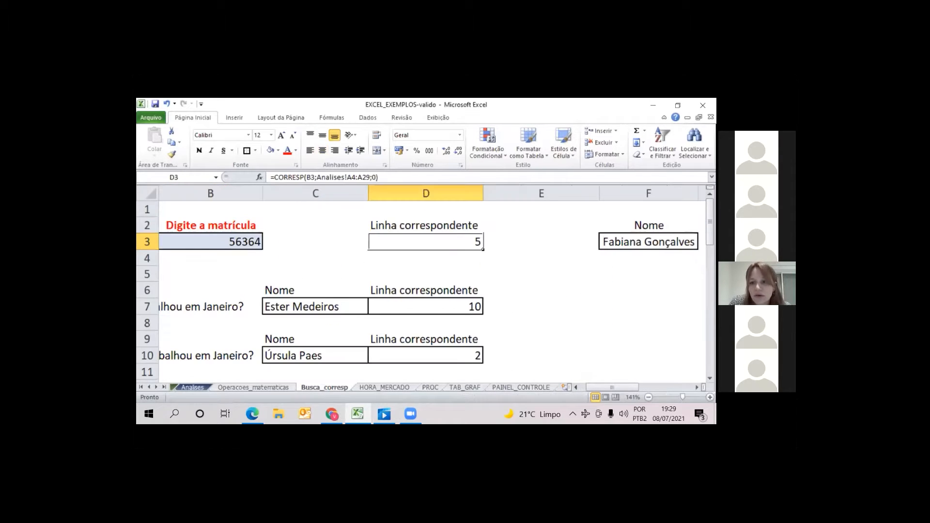
left_click(648, 226)
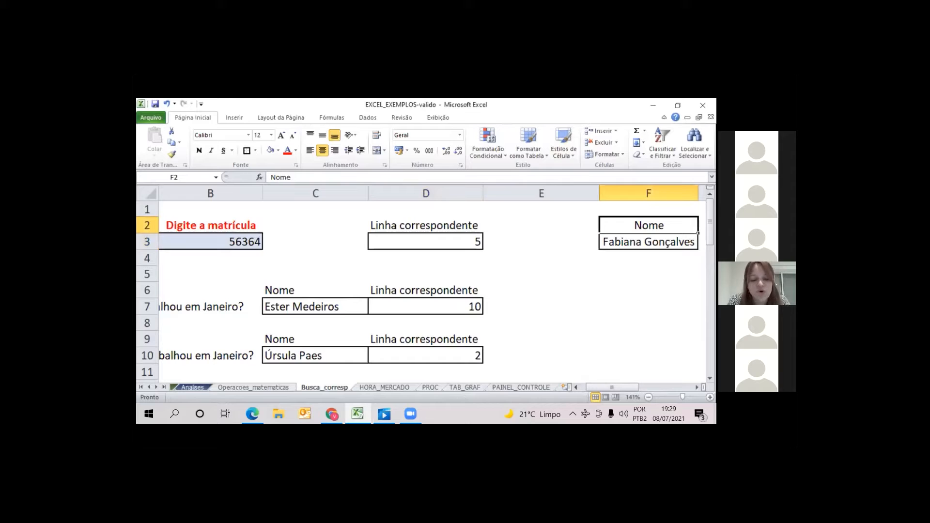
type("Cargo")
key("Return")
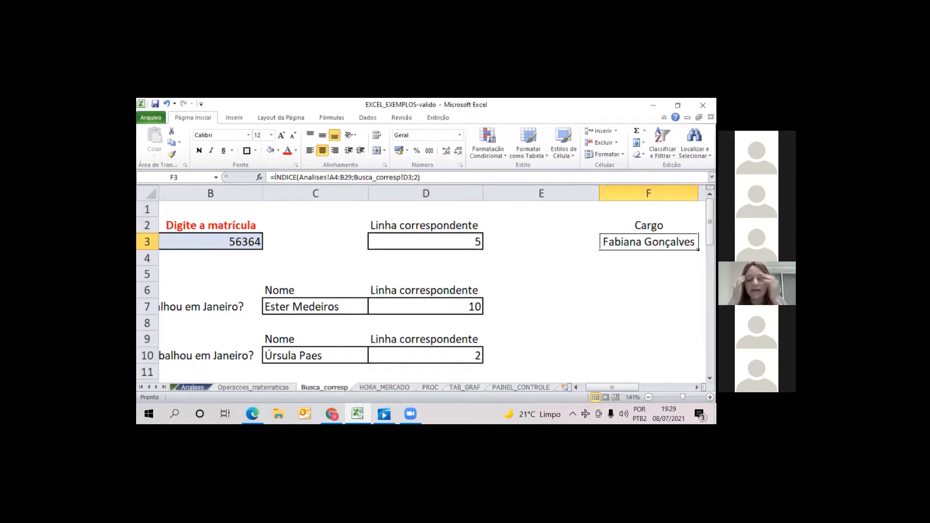
Start a new ÍNDICE formula in F3 of Busca_corresp with Analises!A4:C29 as the matrix
type("=")
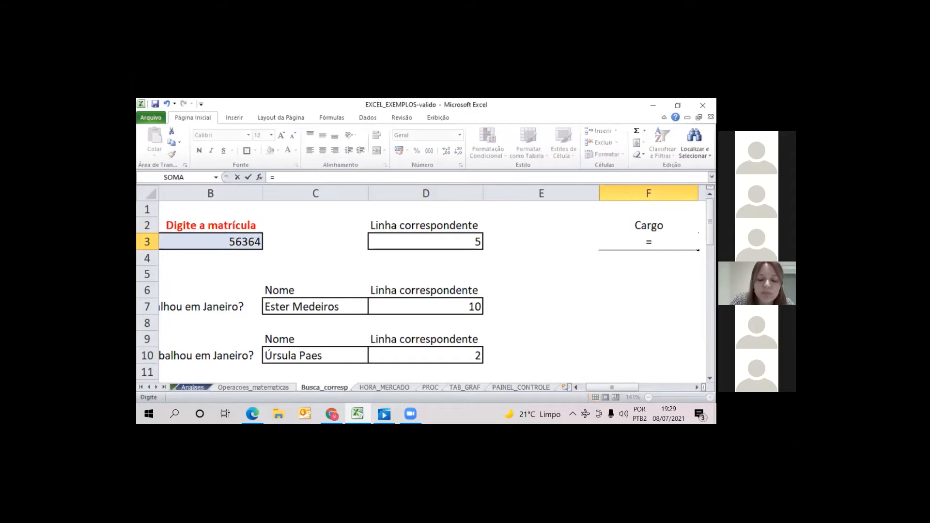
type("índice(")
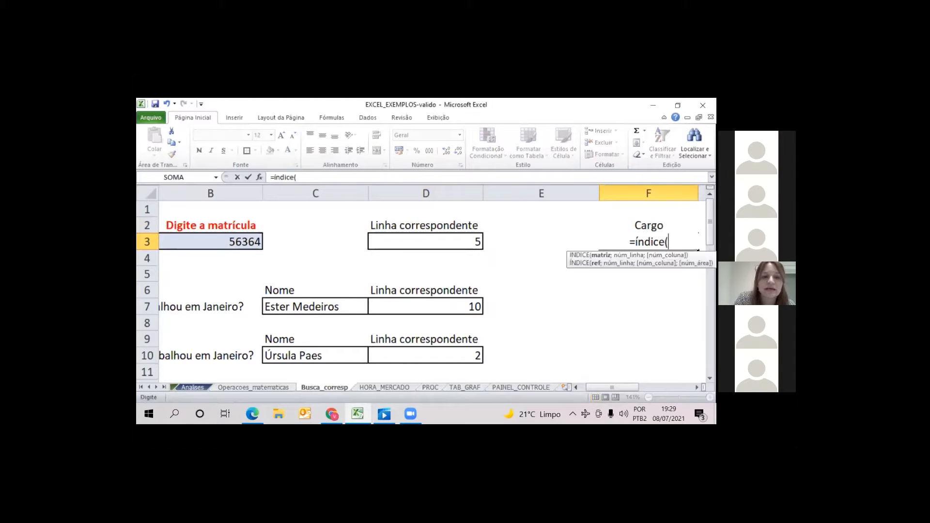
left_click(190, 387)
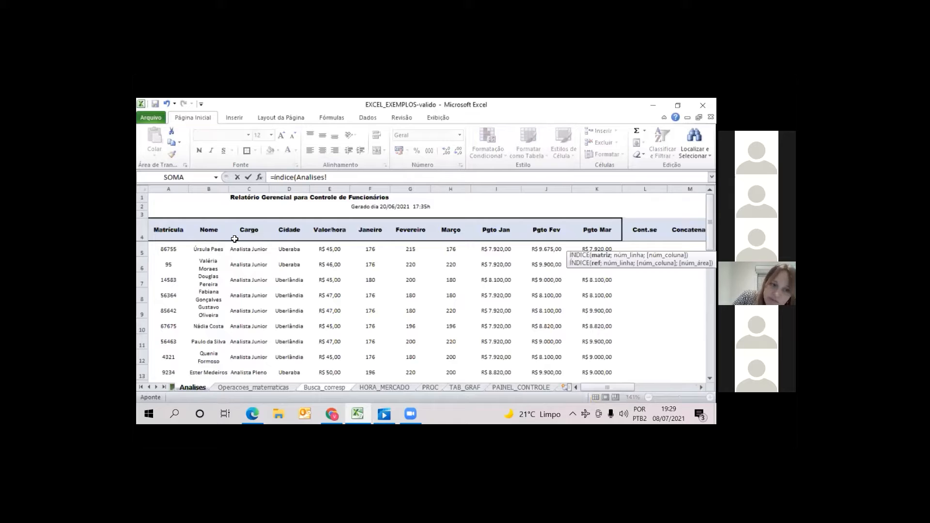
left_click(167, 234)
left_click_drag(257, 260, 255, 326)
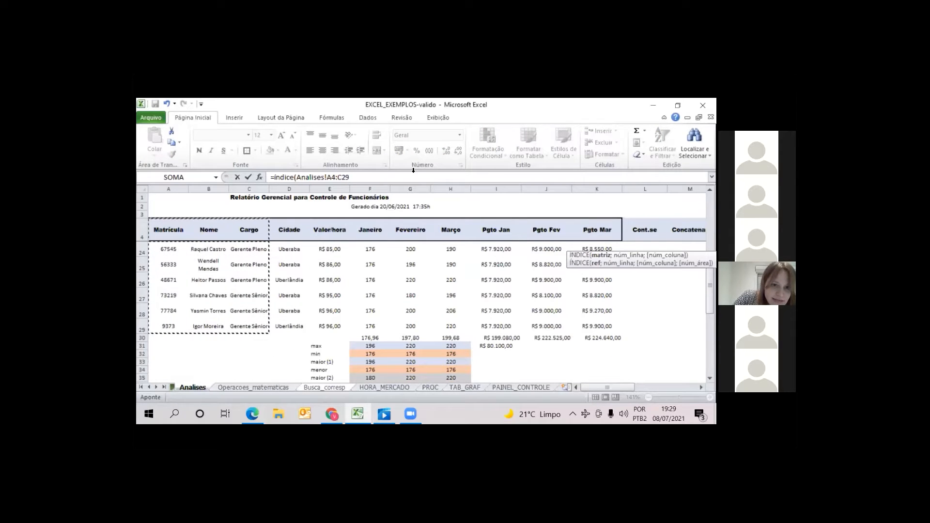
left_click(373, 177)
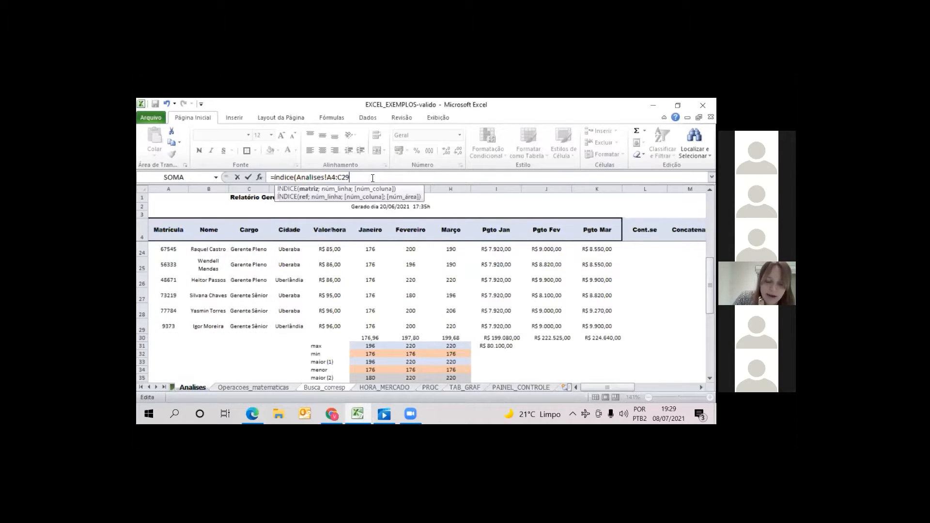
type(";")
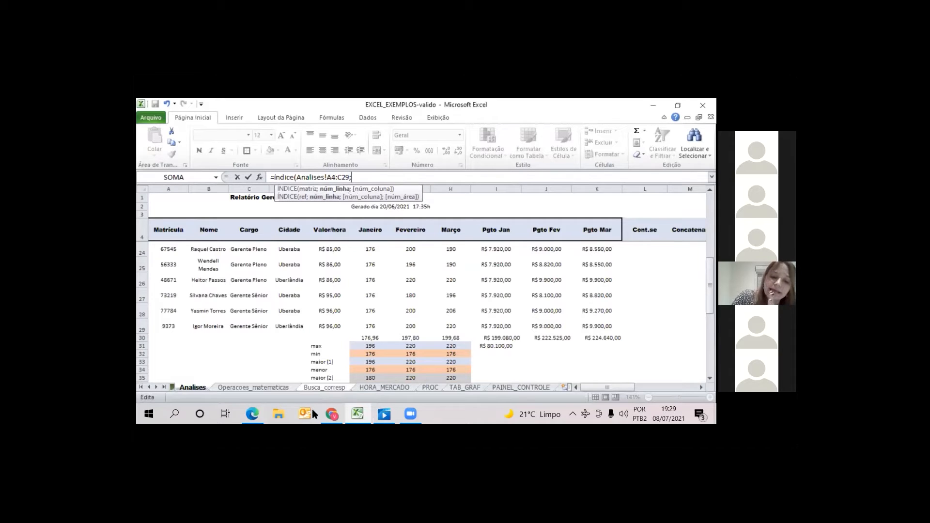
Complete the ÍNDICE formula in F3 with Busca_corresp!D3 as the row number and 3 as the column number
left_click(319, 387)
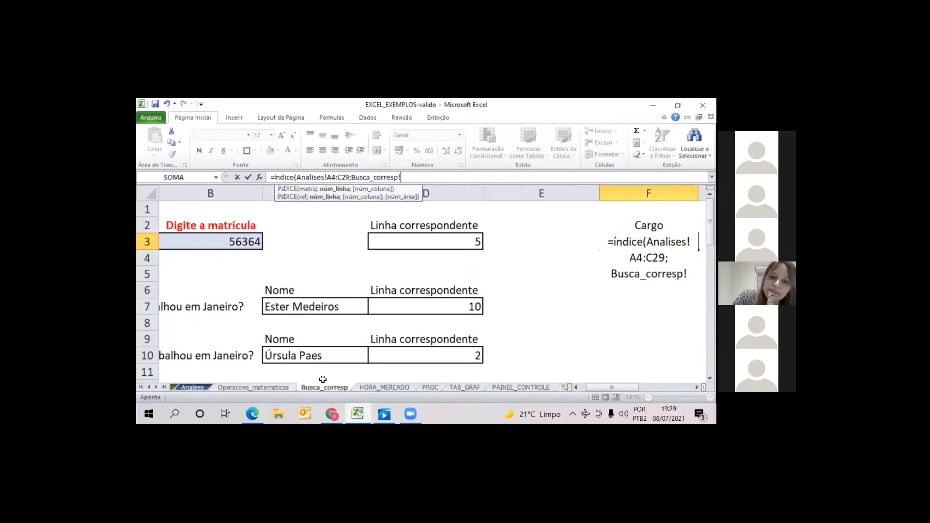
left_click(454, 246)
type(";")
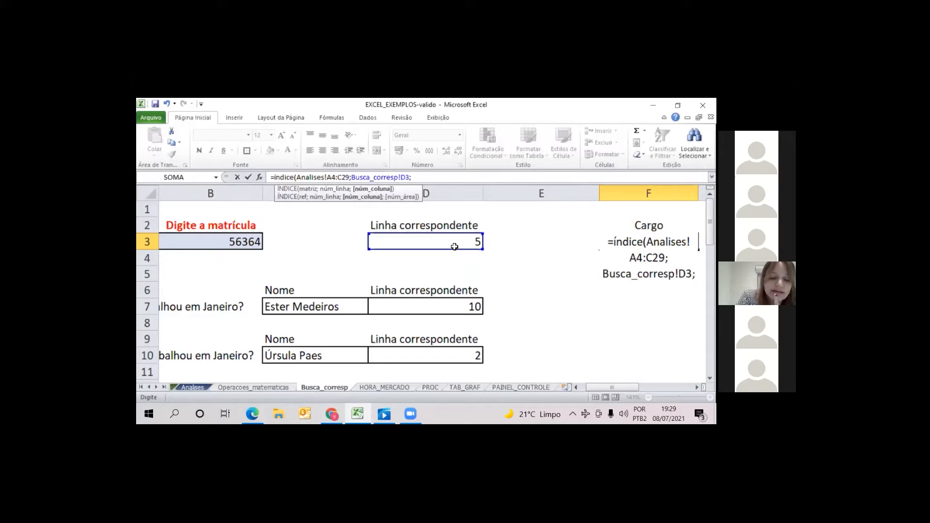
type("3")
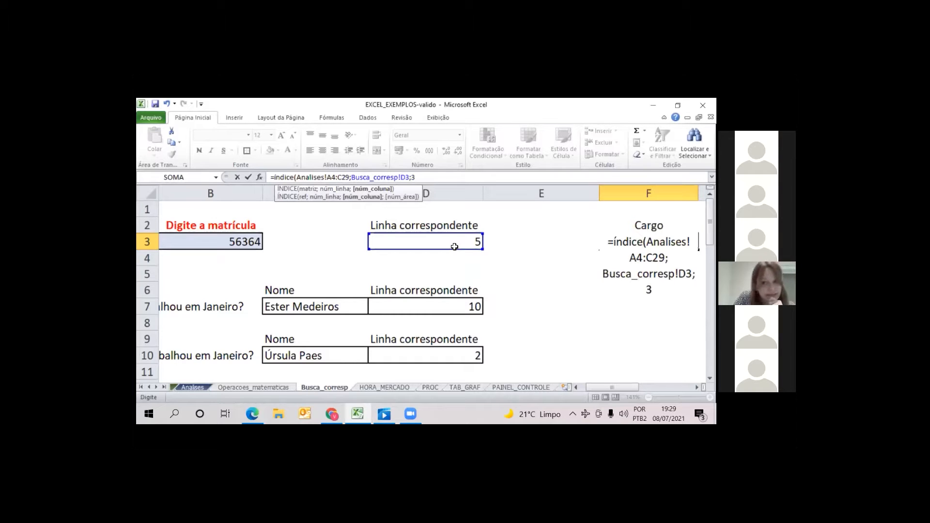
type(")")
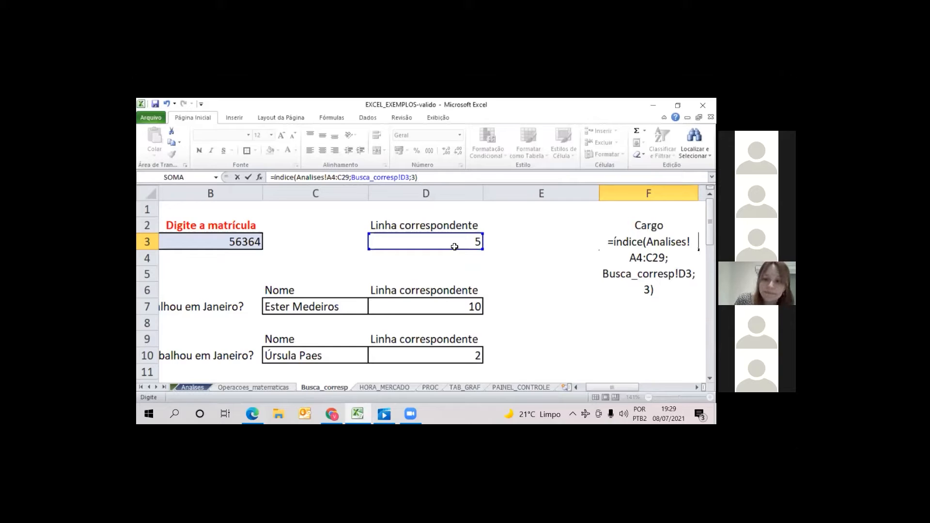
key("Return")
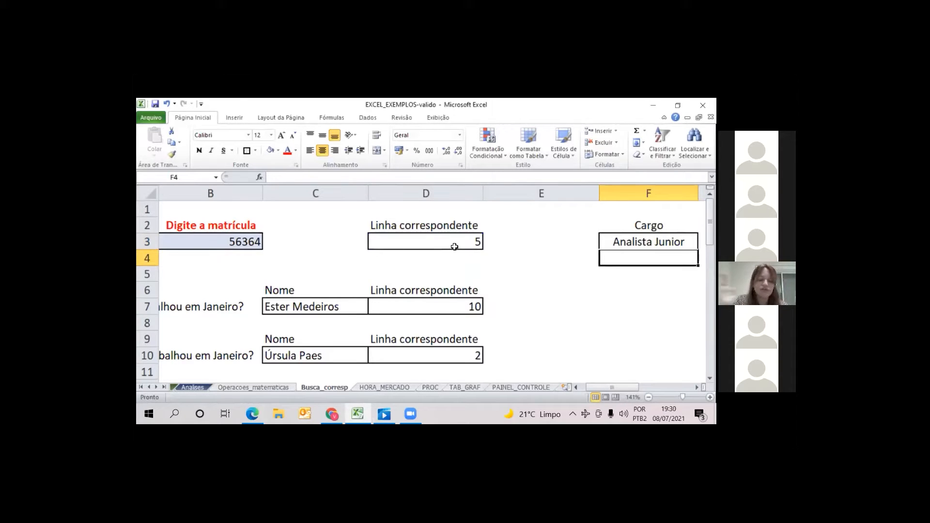
Change the heading in F2 to Nome
key("Up")
key("Up")
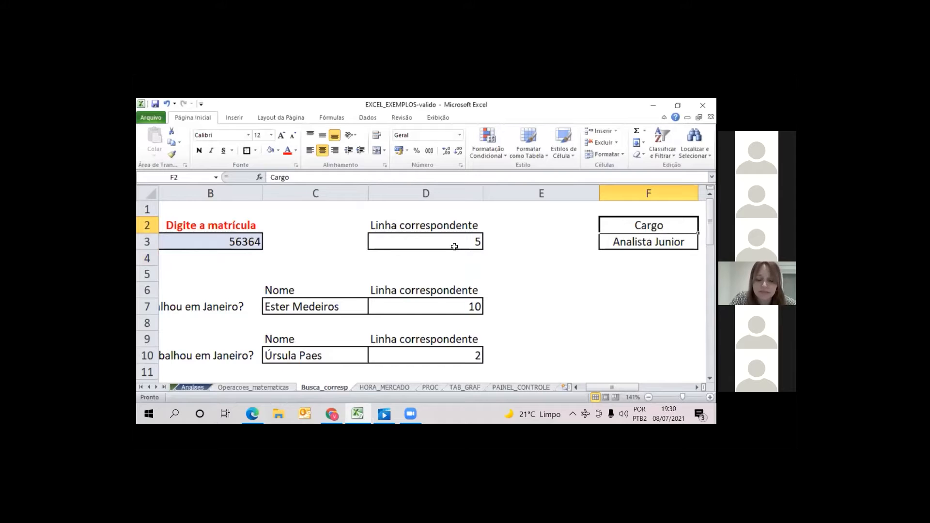
type("Nome")
key("Return")
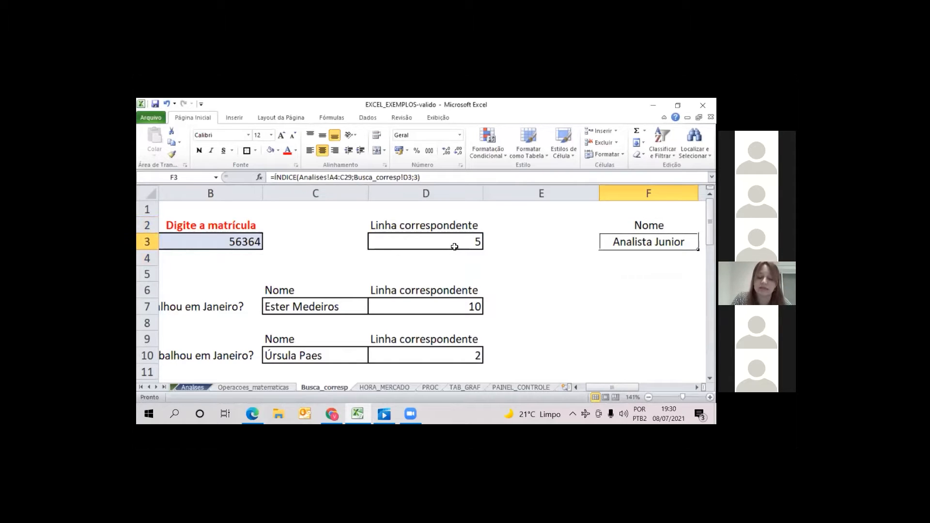
Start replacing the F3 formula with ÍNDICE, using only the Nome column range Analises!B4:B29 as the matrix
type("=")
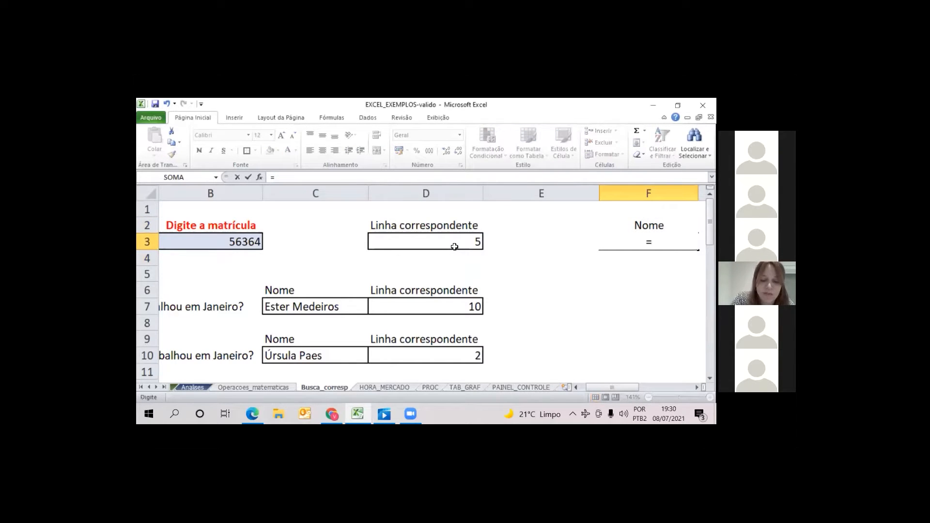
type("índice(")
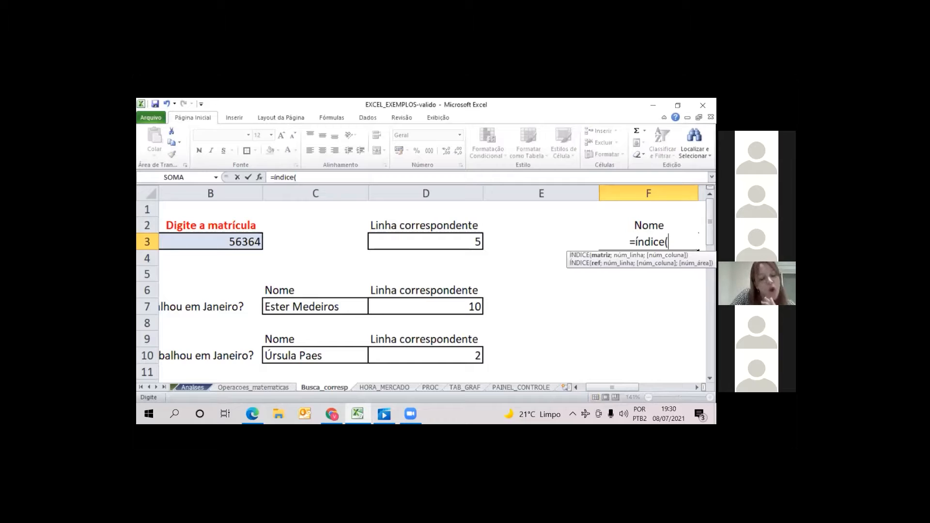
left_click(199, 389)
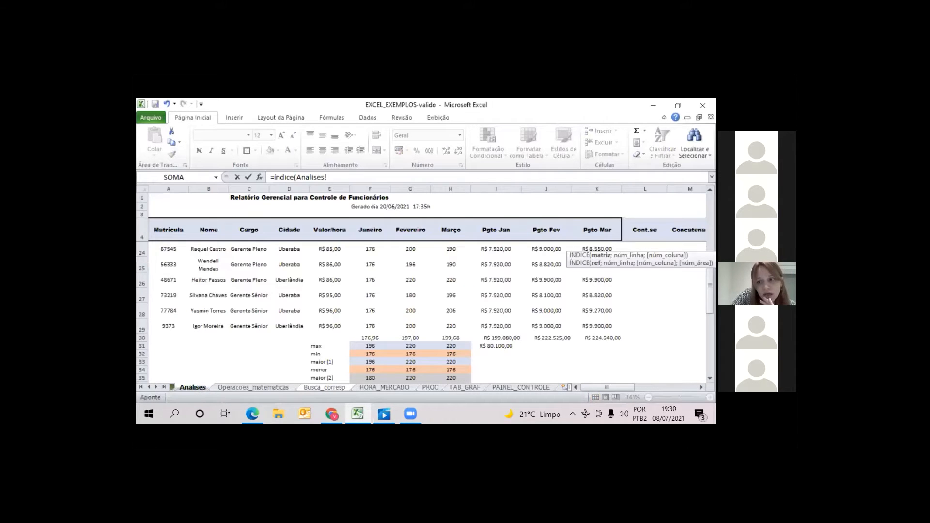
scroll(406, 281, "up", 6)
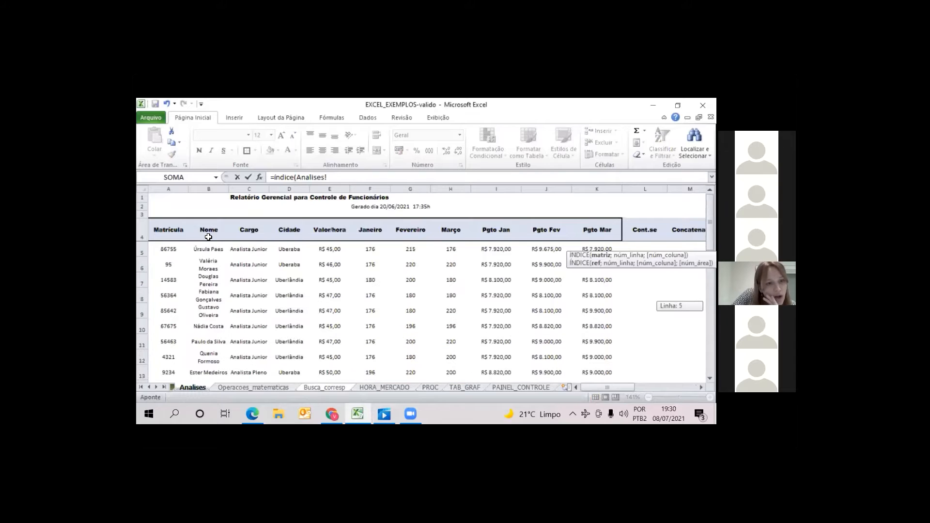
left_click_drag(209, 233, 156, 325)
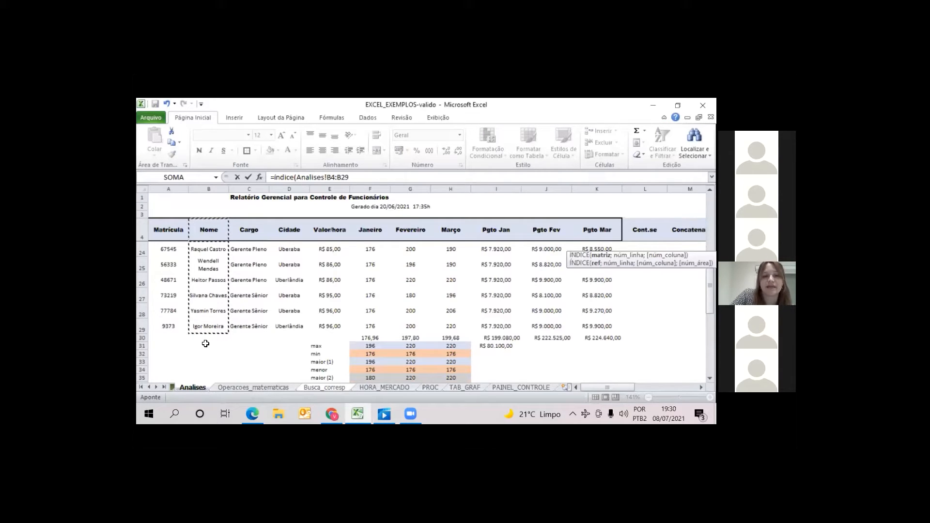
left_click(368, 178)
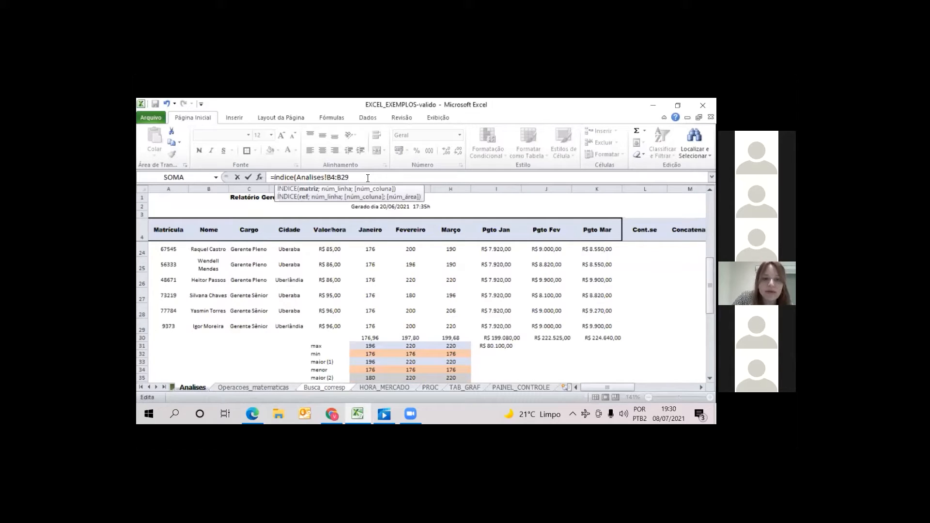
type(";")
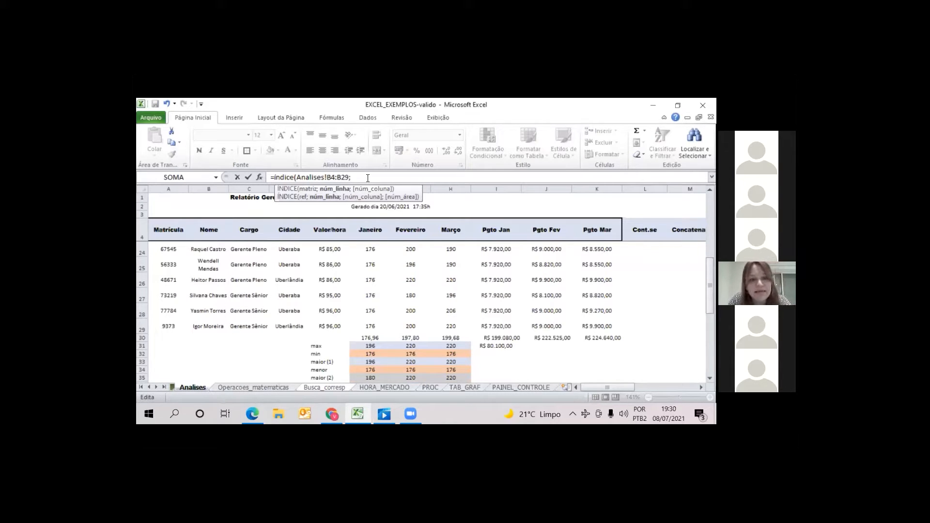
Finish the ÍNDICE formula in F3 with Busca_corresp!D3 as the row number and no column number
left_click(312, 387)
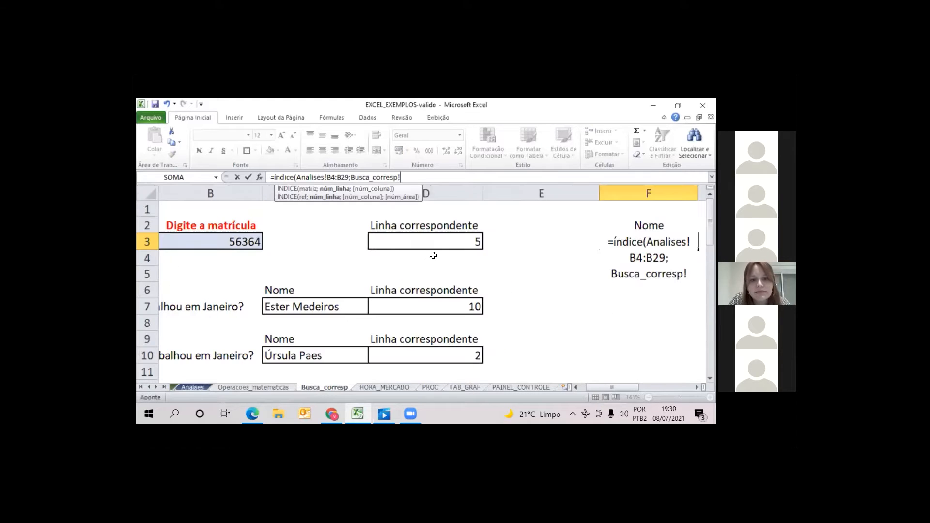
left_click(434, 237)
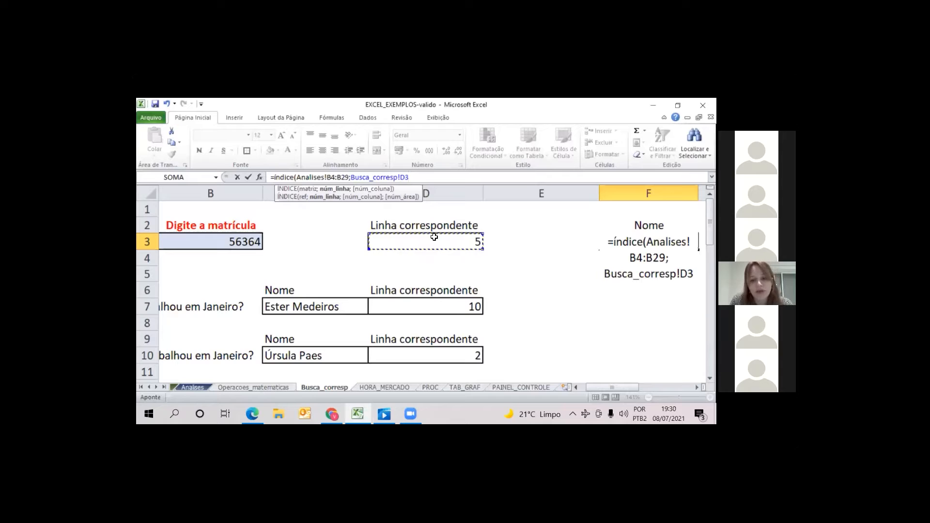
type(")")
key("Return")
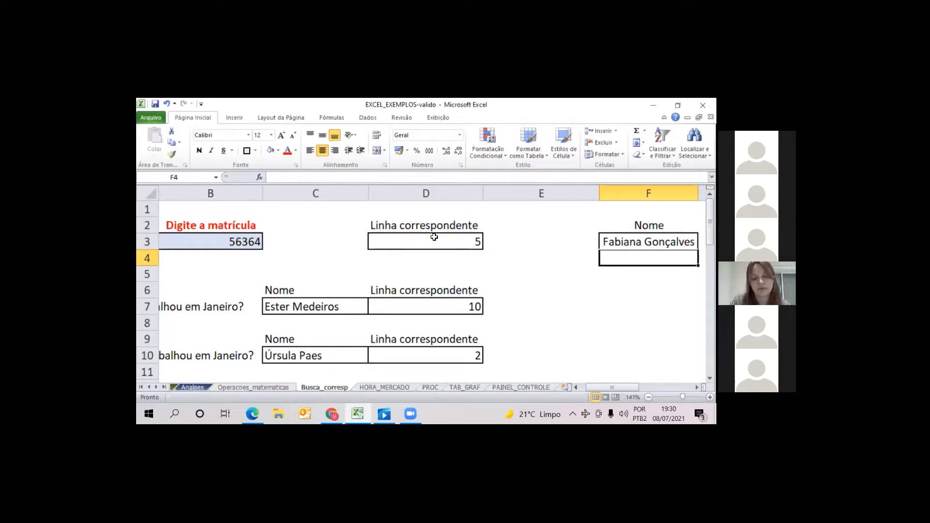
Add the heading Cargo in G2 and widen column G
key("Up")
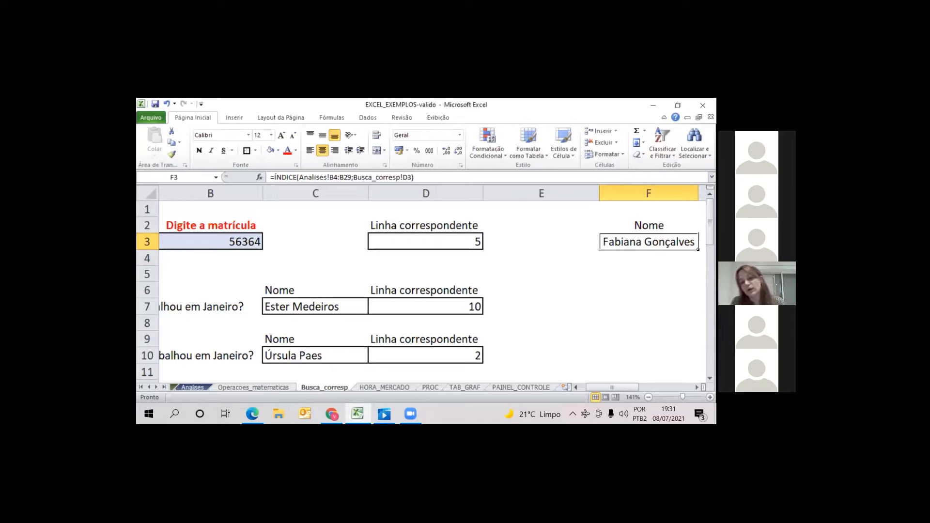
key("Up")
key("Right")
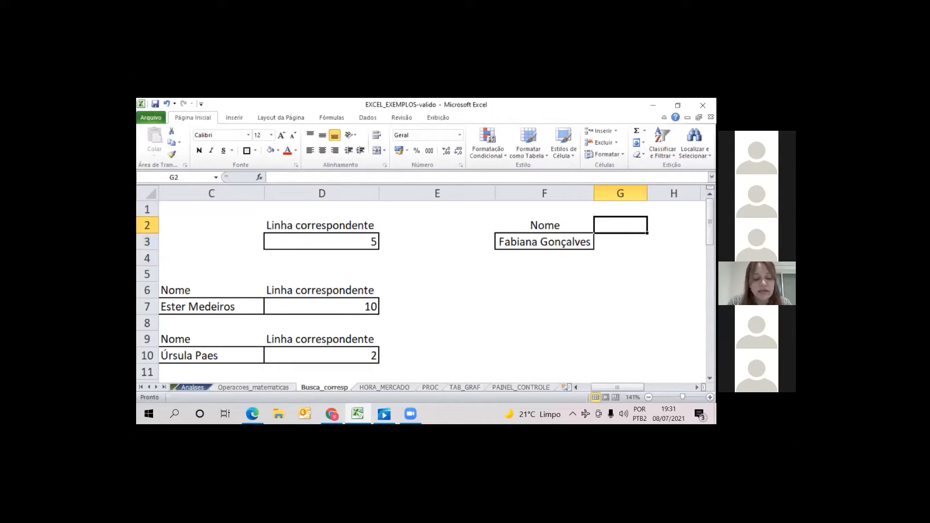
type("Cargo")
key("Return")
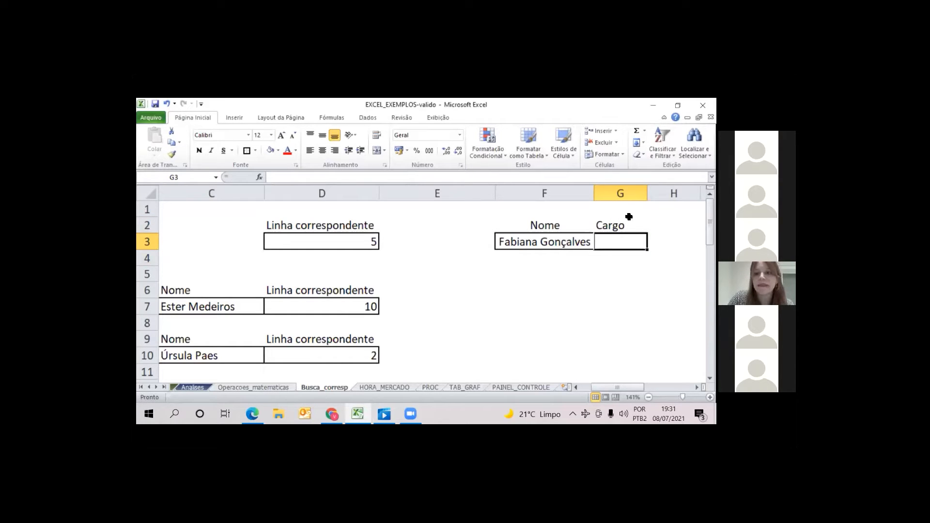
left_click_drag(648, 193, 676, 194)
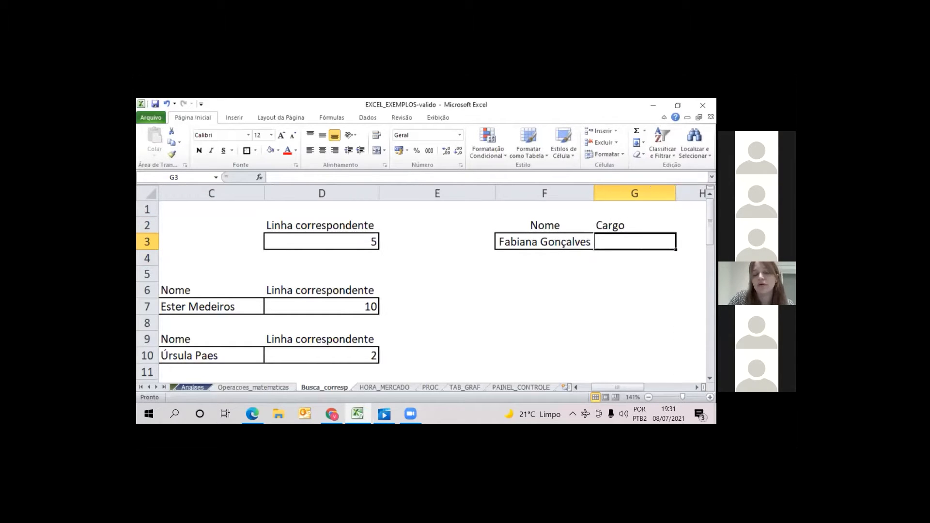
Enter an ÍNDICE formula in G3 using the Cargo column range Analises!C4:C29 as the matrix and Busca_corresp!D3 as the row number
type("=")
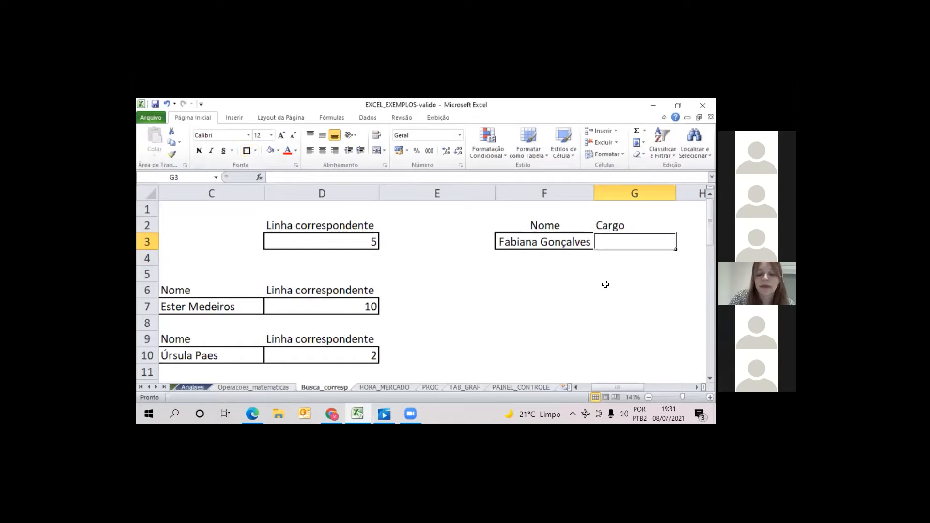
type("indi")
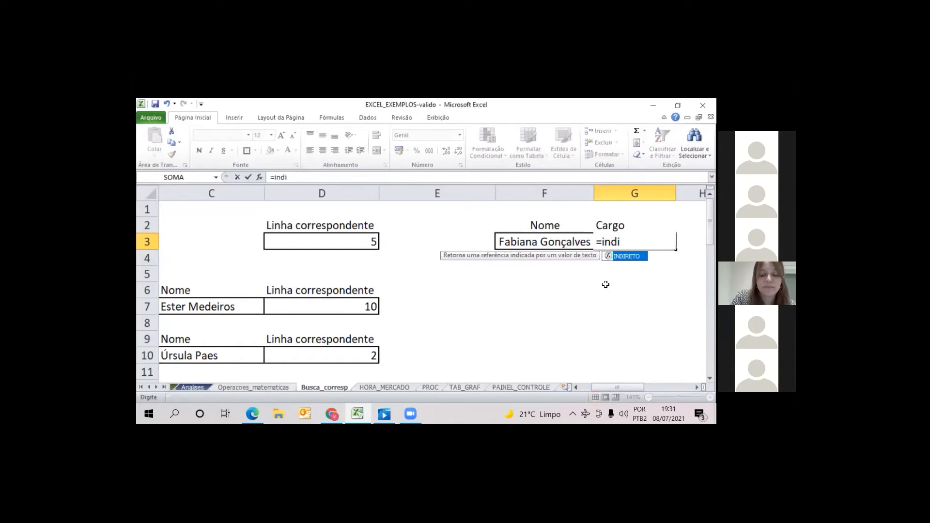
type("ce(")
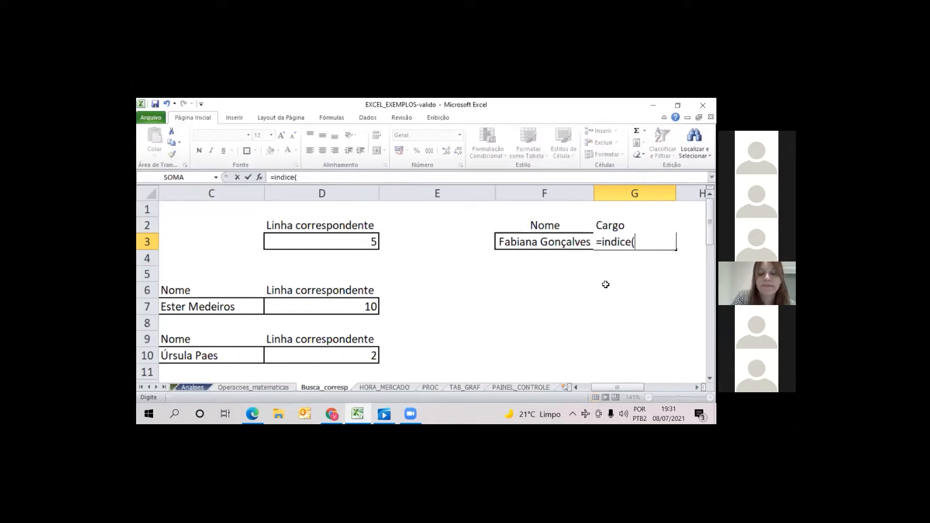
left_click(193, 389)
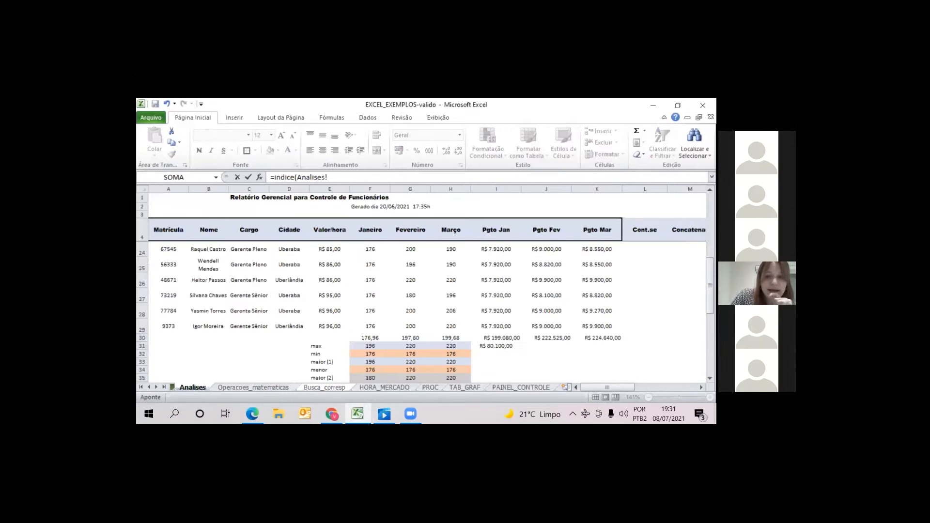
left_click_drag(255, 230, 249, 358)
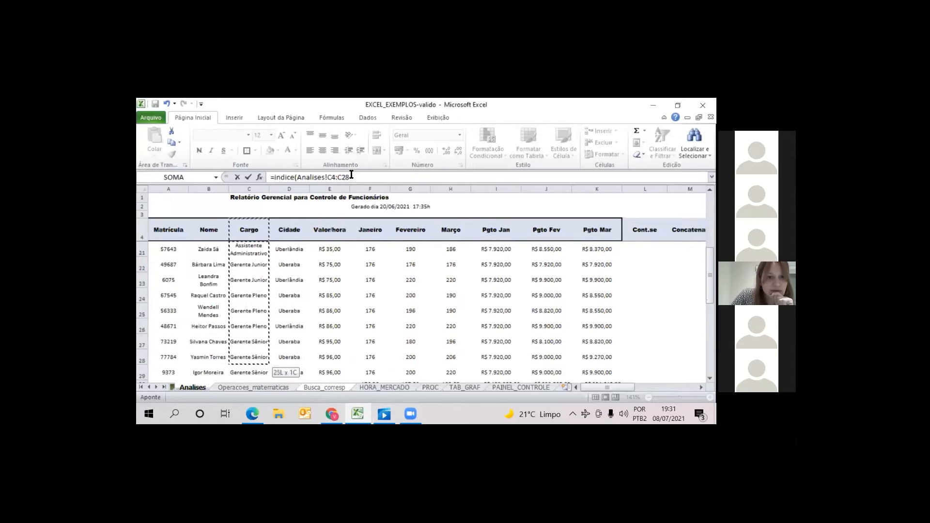
left_click(377, 179)
type(";")
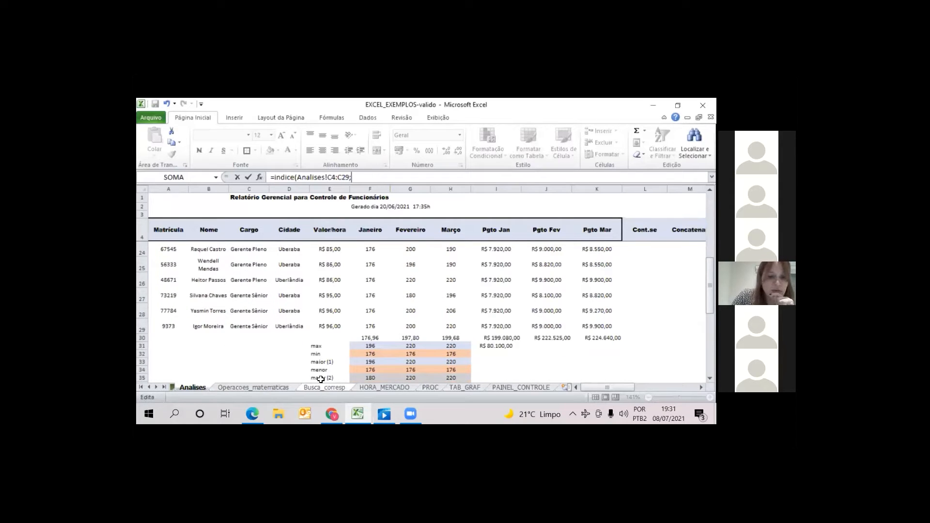
left_click(331, 387)
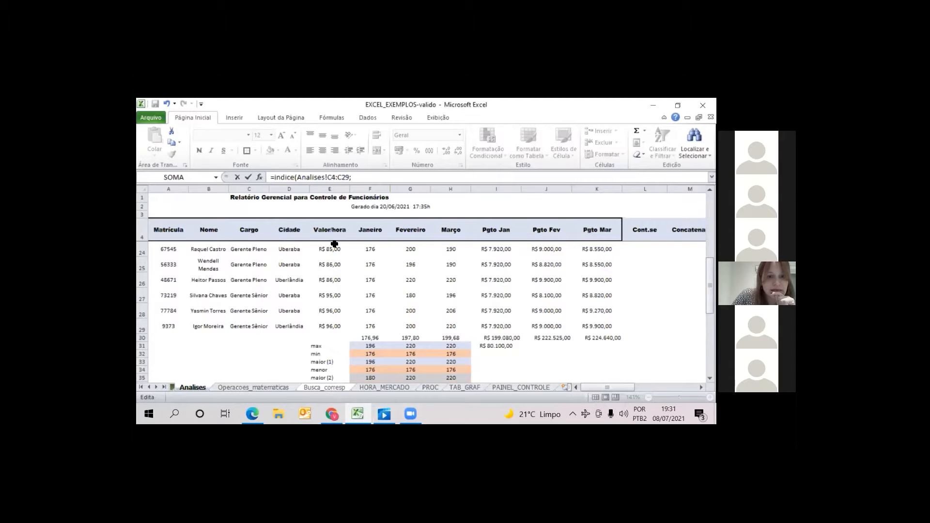
left_click(338, 247)
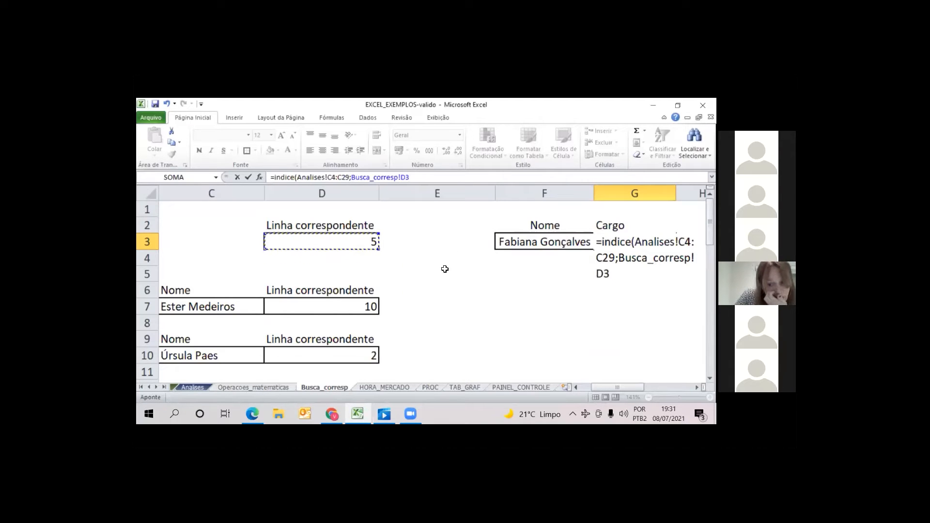
key("Return")
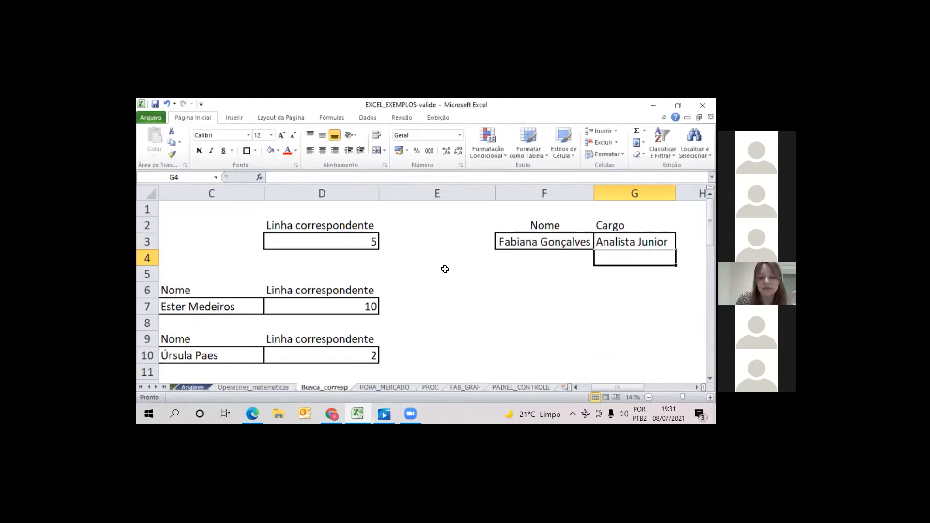
key("Up")
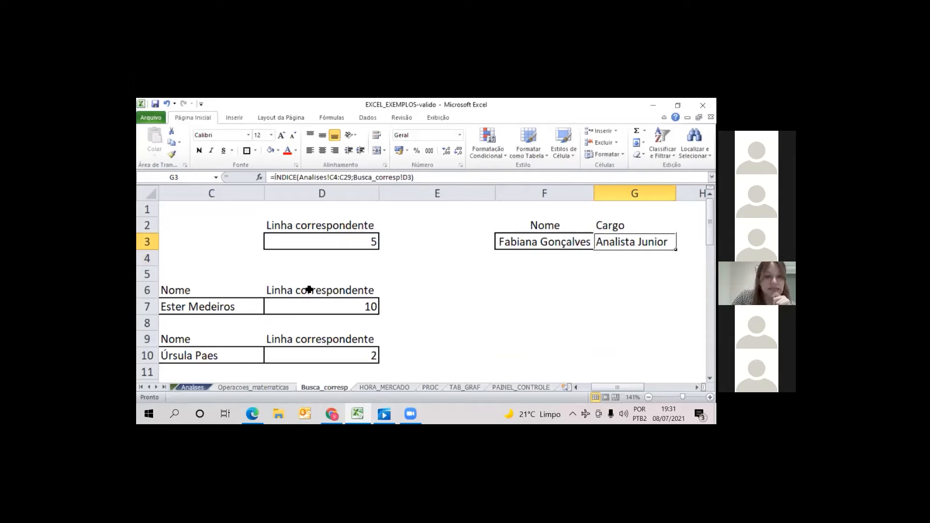
Examine the block D1:G3, then inspect the Nome lookup formula in F3
left_click_drag(303, 208, 629, 242)
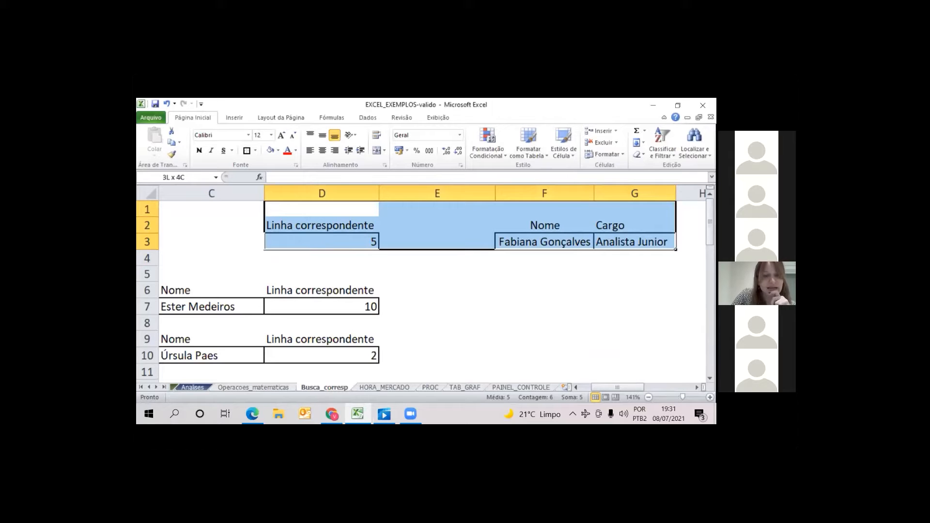
left_click_drag(629, 241, 624, 260)
left_click(618, 272)
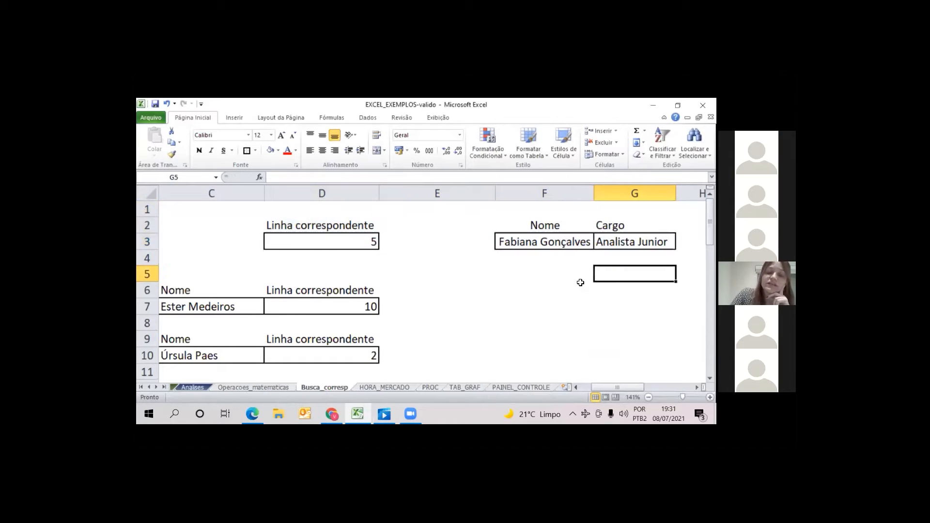
left_click(469, 286)
key("Up")
key("Up")
key("Up")
key("Up")
key("Up")
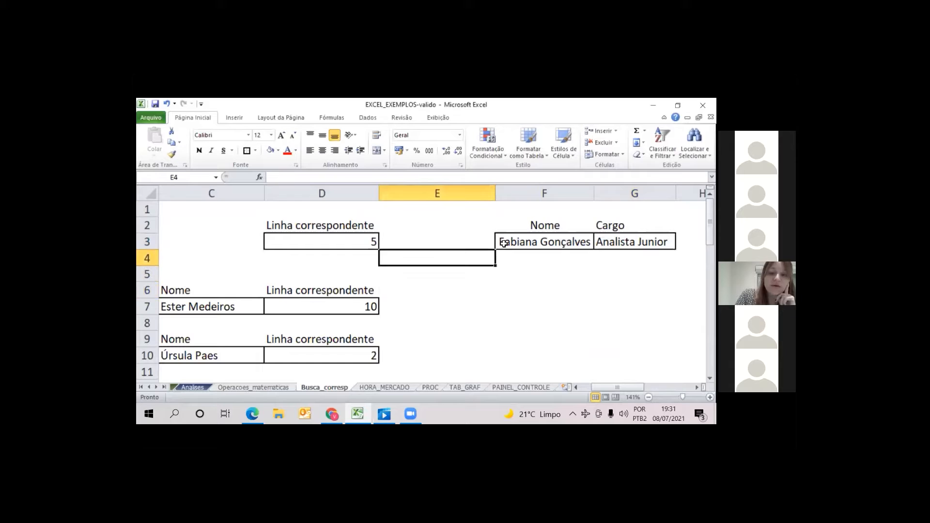
key("Down")
key("Down")
key("Left")
key("Right")
key("Right")
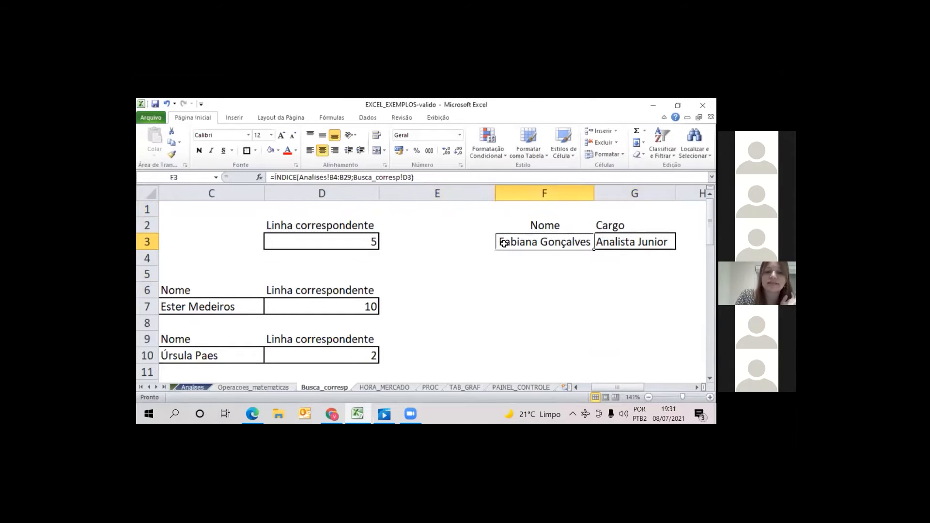
Test the lookups by entering the matrícula from row 25 of Analises in B3, checking Nome in F3 and Cargo in G3
key("Left")
key("Left")
key("Left")
key("Left")
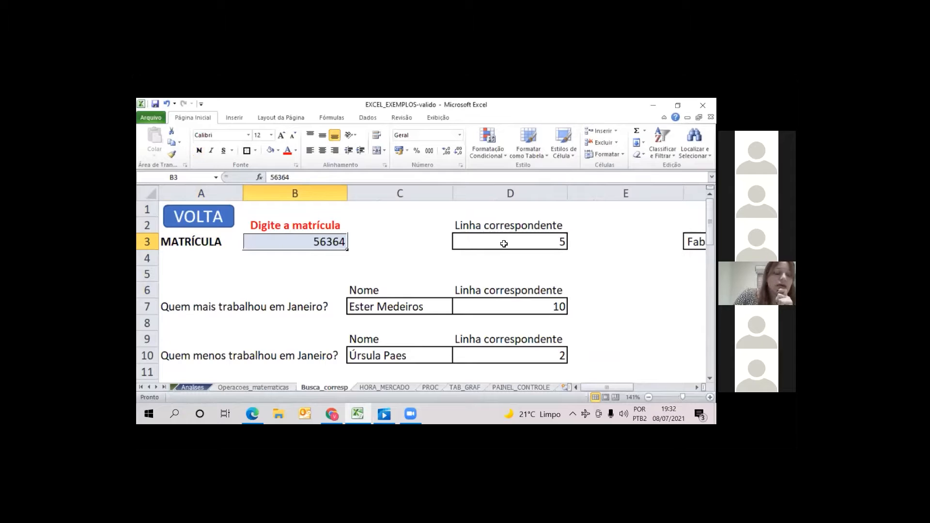
left_click(205, 388)
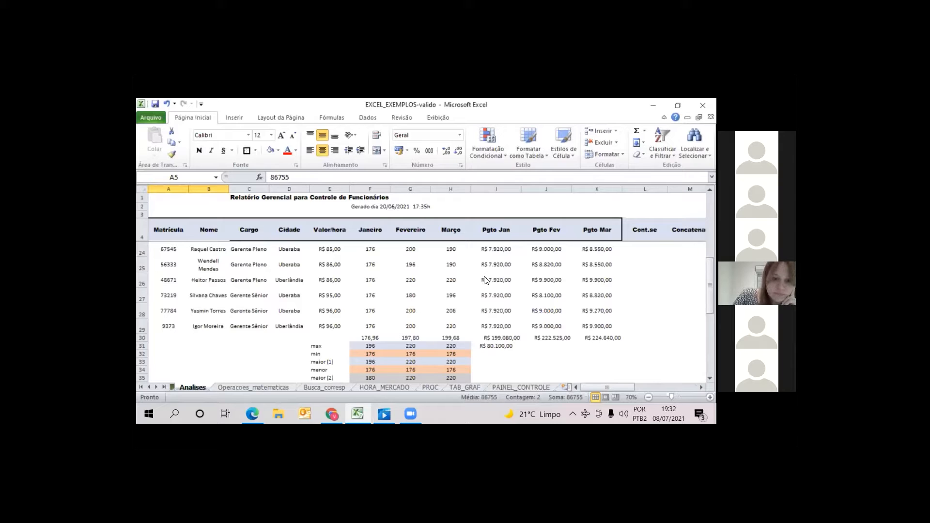
left_click(314, 386)
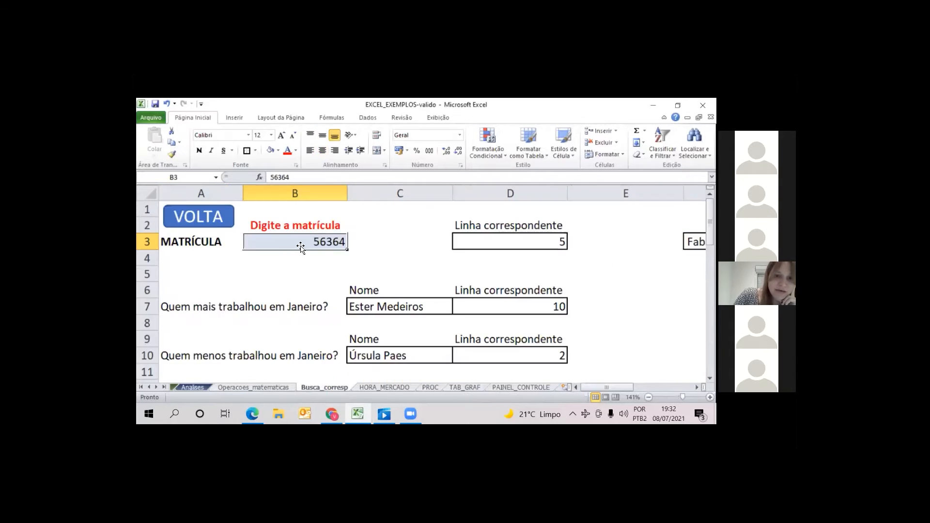
type("5")
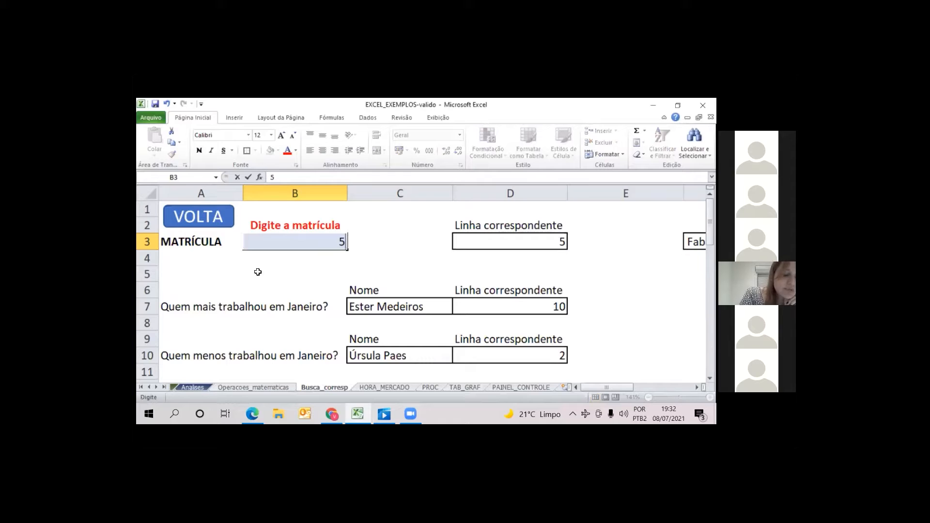
type("6333")
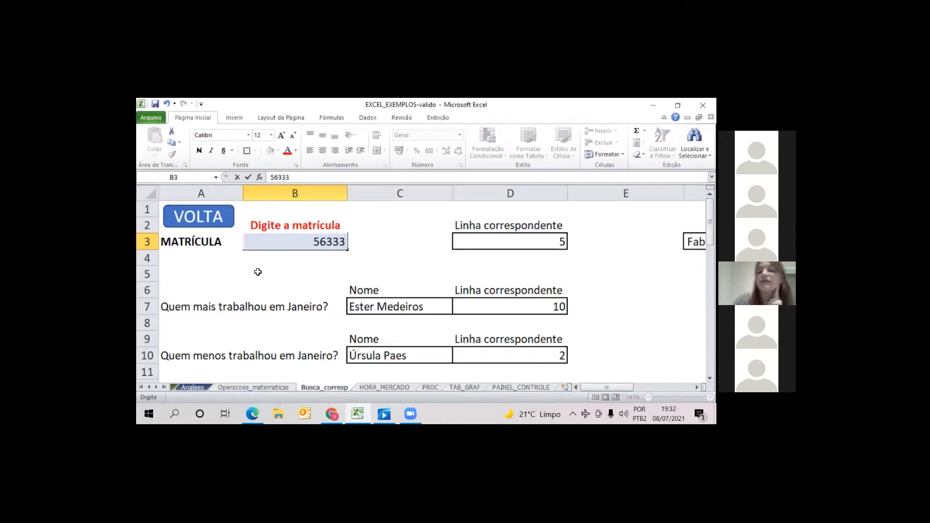
key("Return")
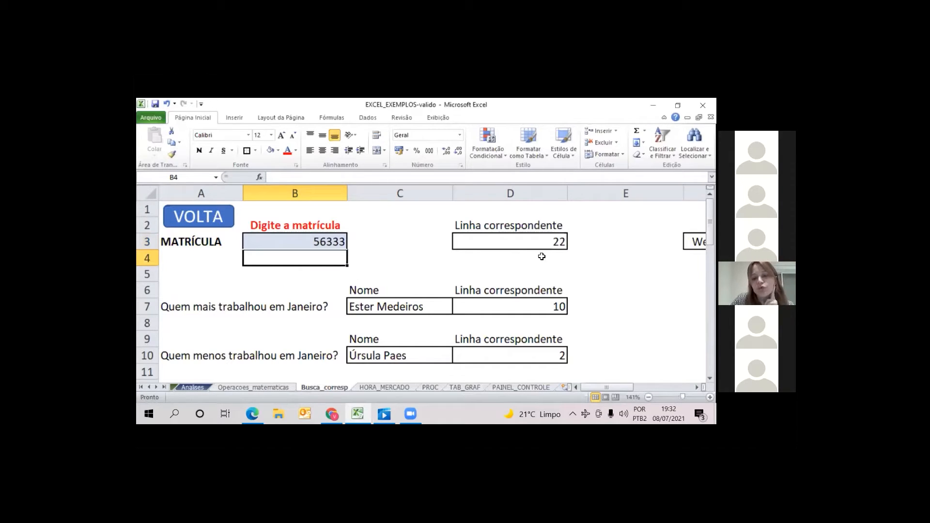
left_click(621, 248)
left_click(696, 245)
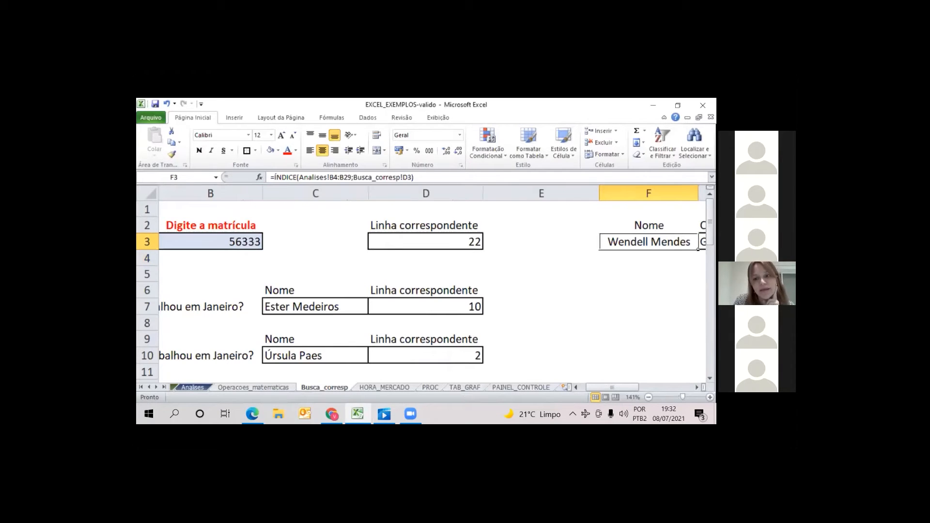
key("Right")
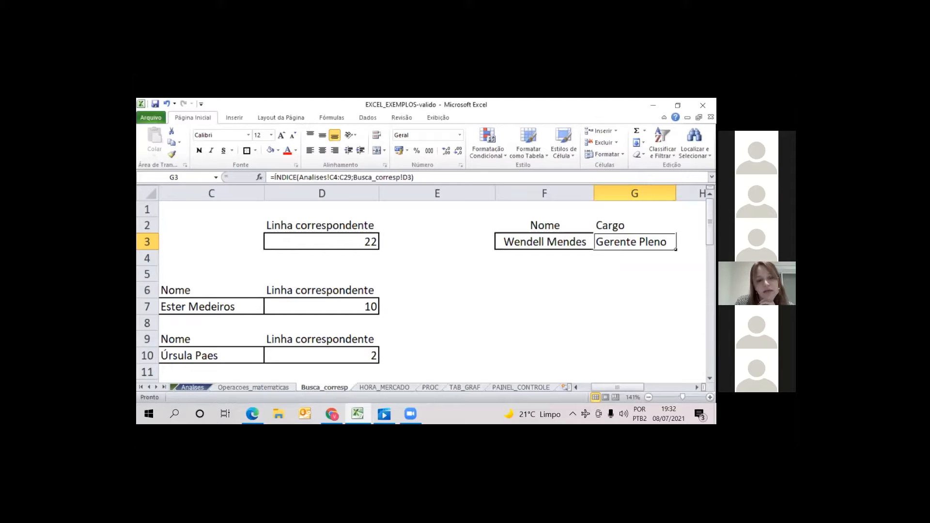
Replace the matrícula in B3 with the one from row 26 of Analises and check the Nome and Cargo results
key("Left")
key("Left")
key("Left")
key("Left")
key("Left")
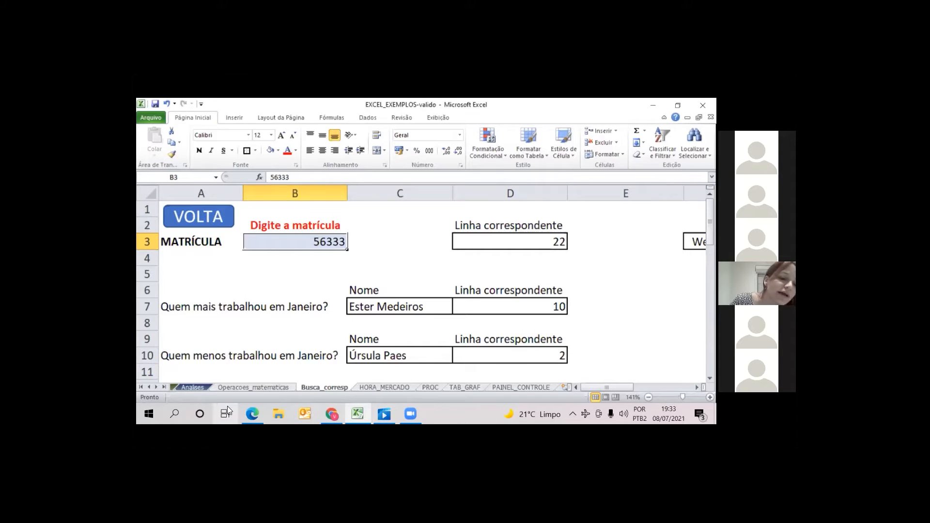
left_click(196, 390)
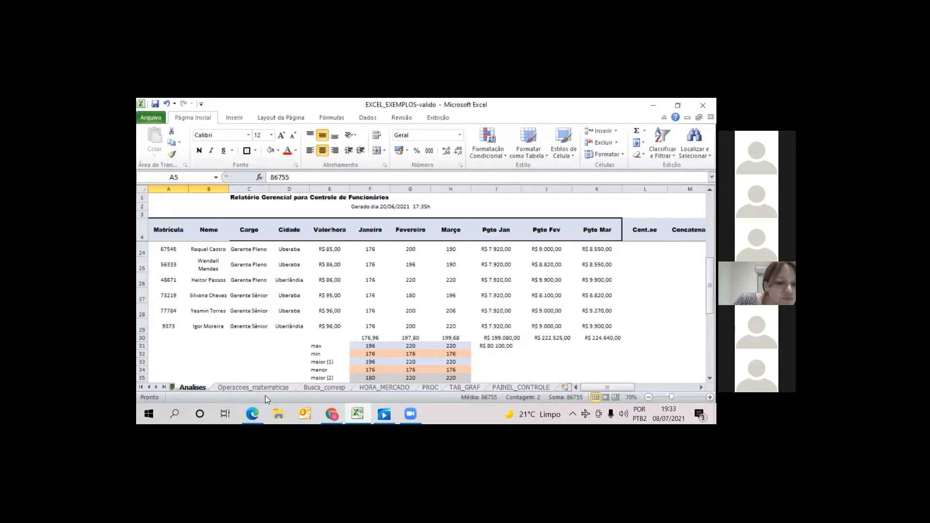
left_click(313, 388)
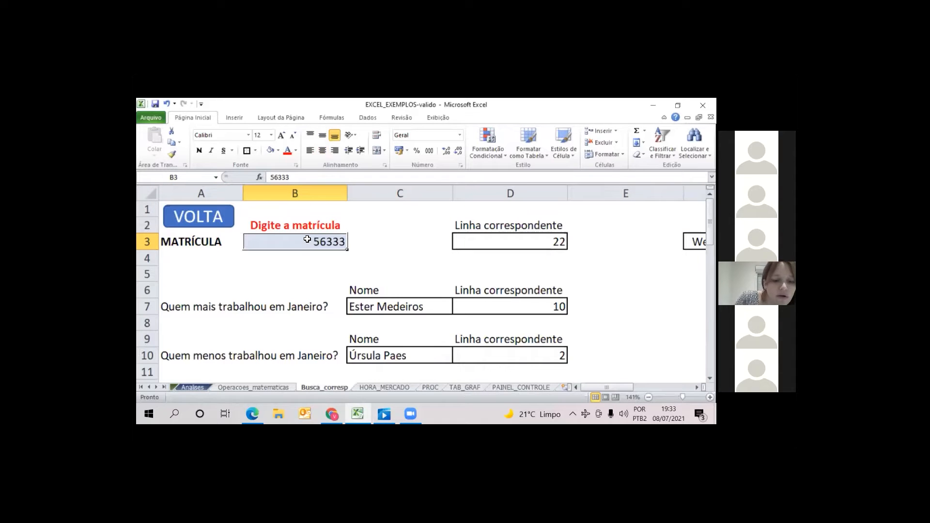
type("48")
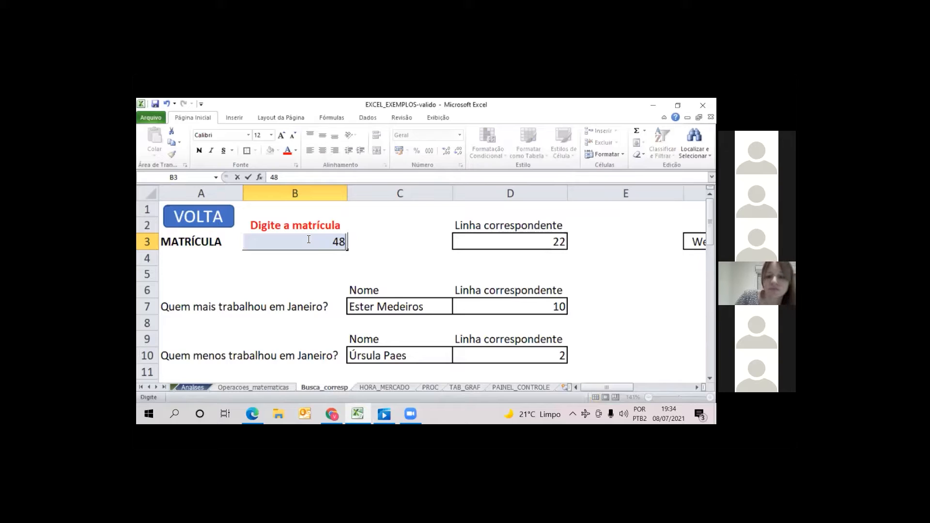
type("671")
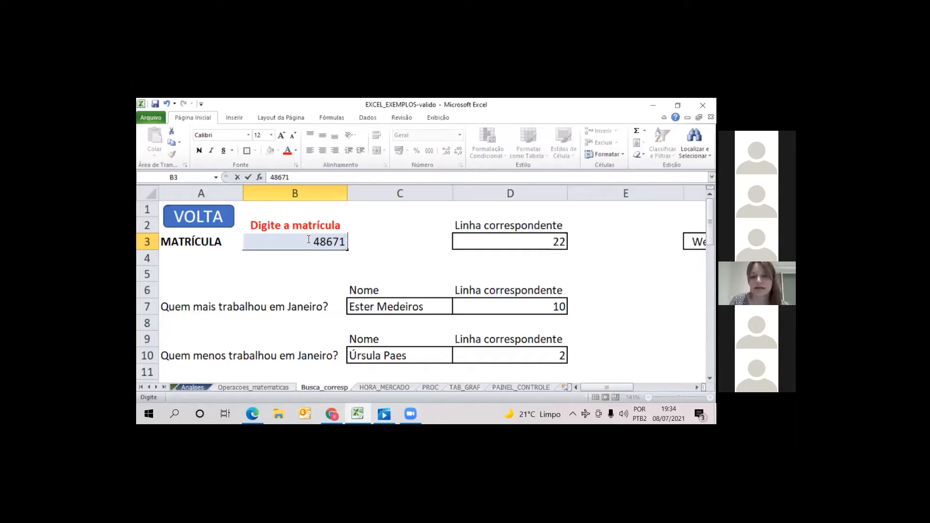
key("Return")
key("Right")
key("Right")
key("Right")
key("Right")
key("Right")
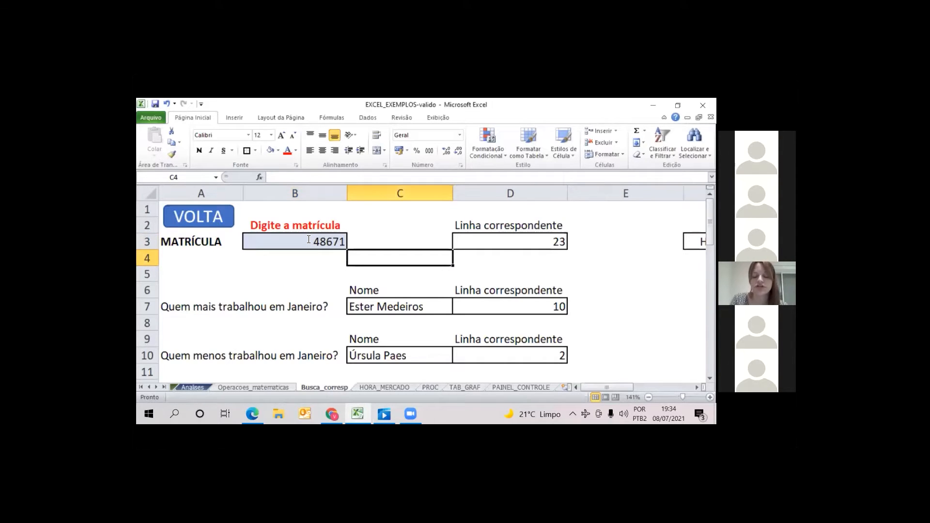
key("Up")
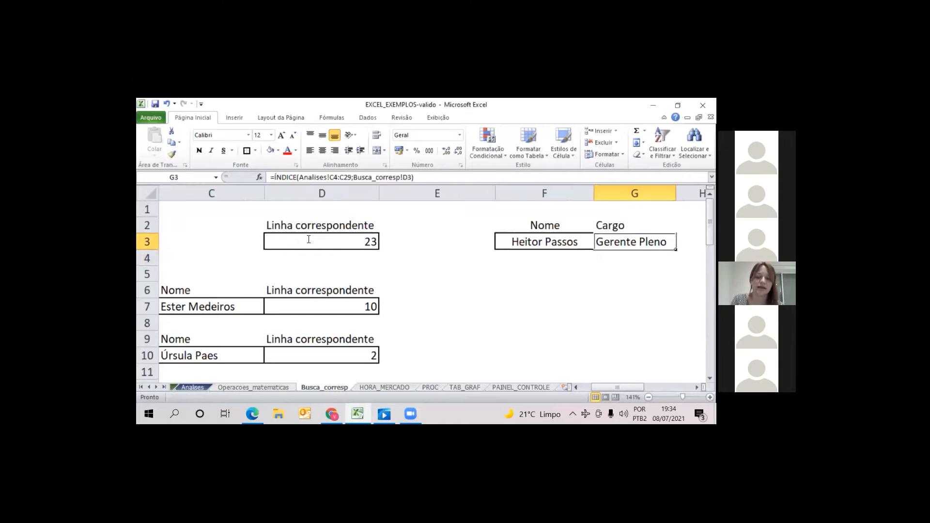
Trace the lookup from the matrícula in B3 through the CORRESP formula in D3 to the ÍNDICE formulas in F3 and G3
key("Left")
key("Left")
key("Left")
key("Left")
key("Left")
key("Left")
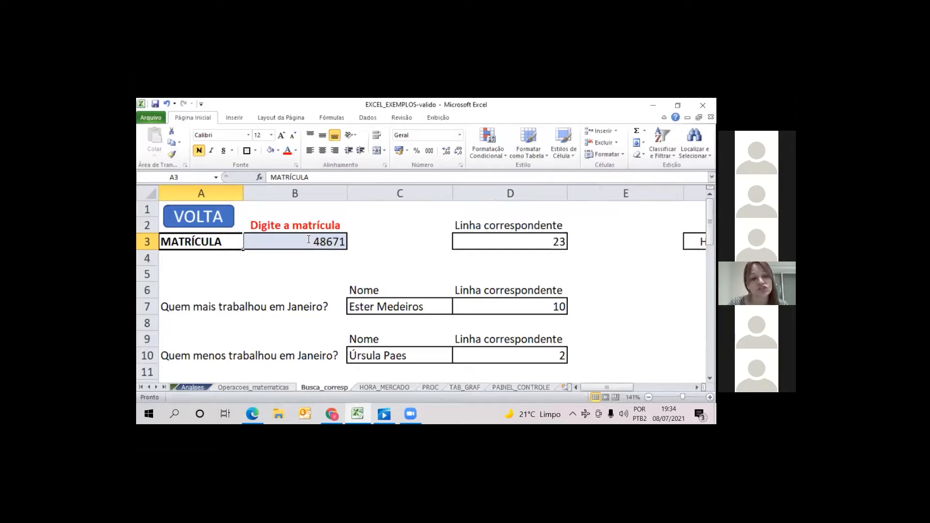
key("Down")
key("Up")
key("Right")
key("Right")
key("Right")
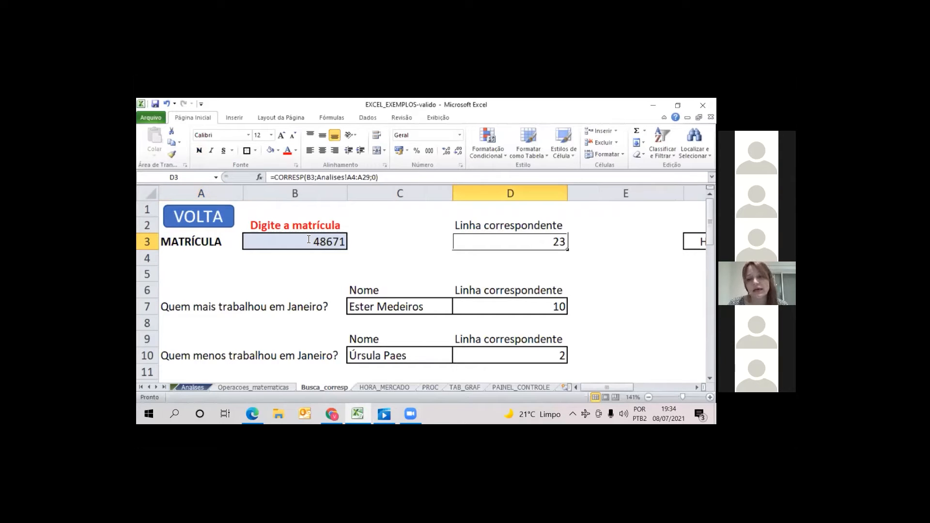
key("Right")
key("Right")
key("Right")
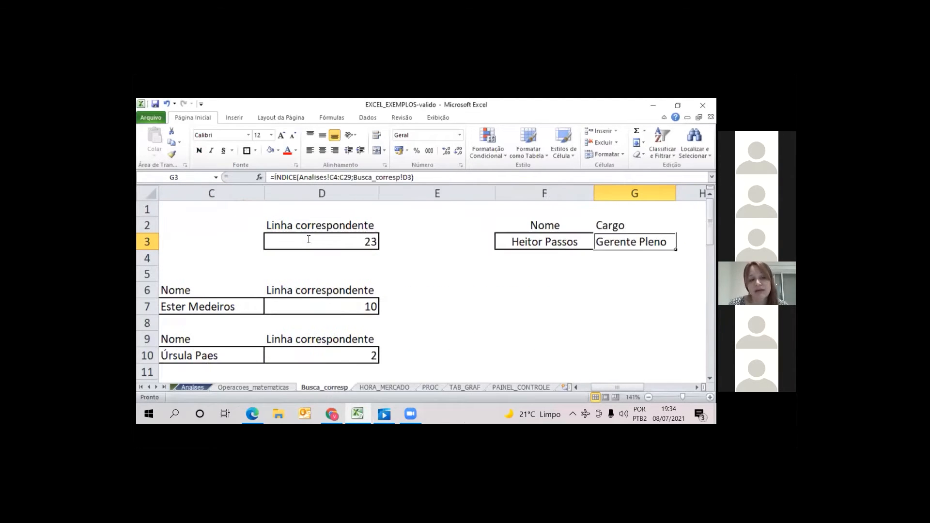
Return to the start of row 3 and open the employee table on the Analises sheet
key("Left")
key("Left")
key("Left")
key("Left")
key("Left")
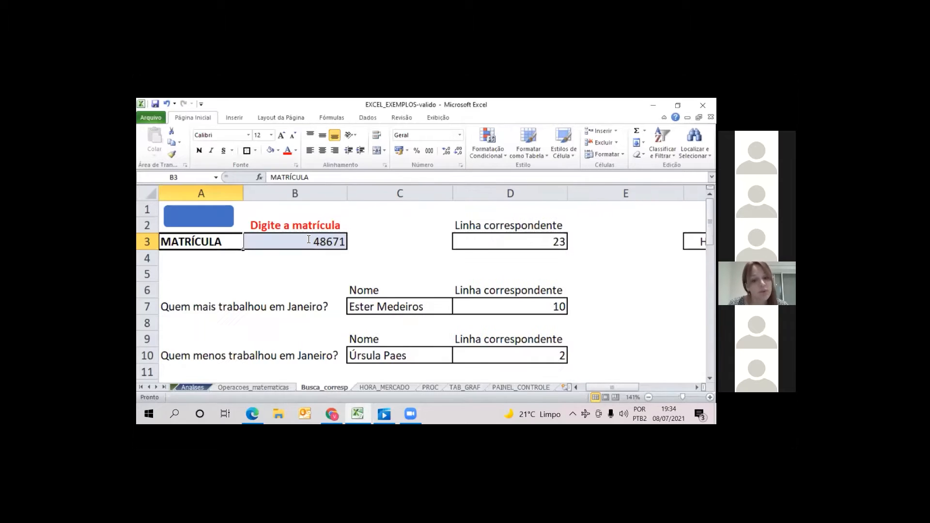
key("Left")
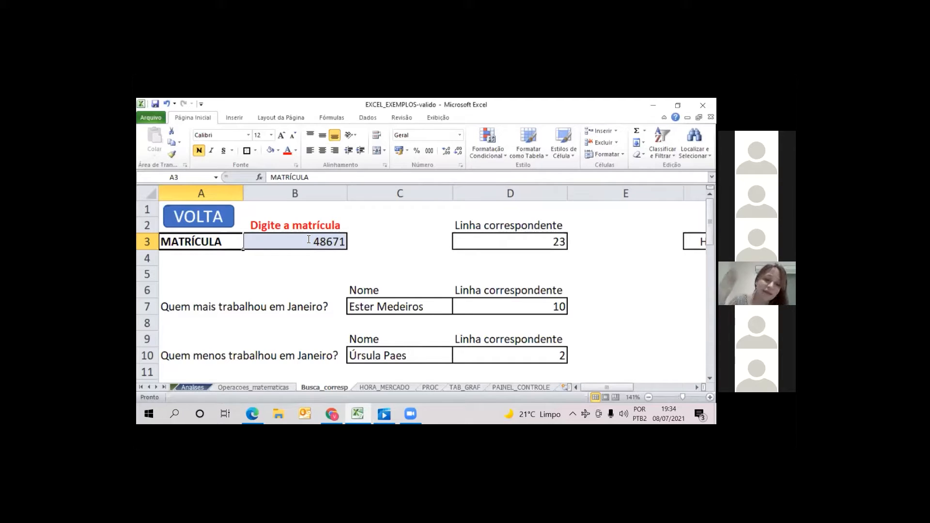
left_click(192, 387)
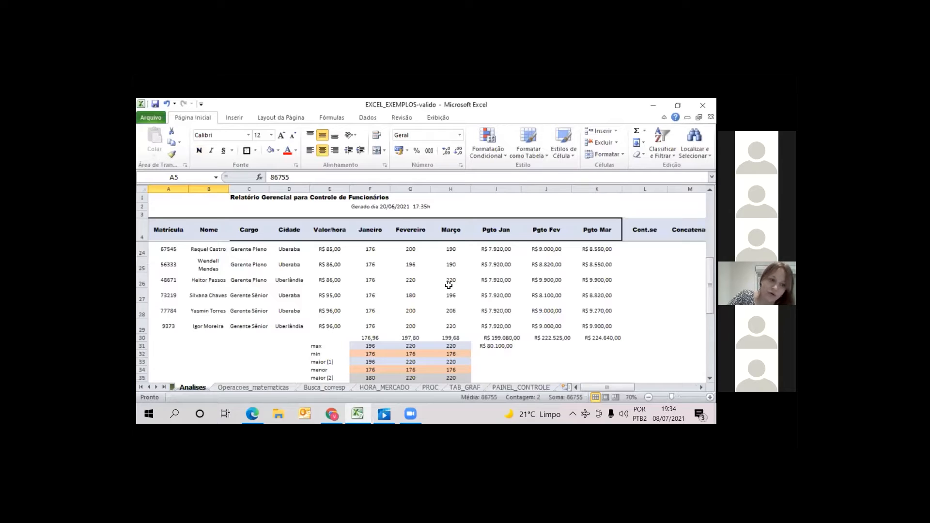
Look through the employee table on the Analises sheet, from the first record down to the summary rows
left_click_drag(710, 277, 709, 276)
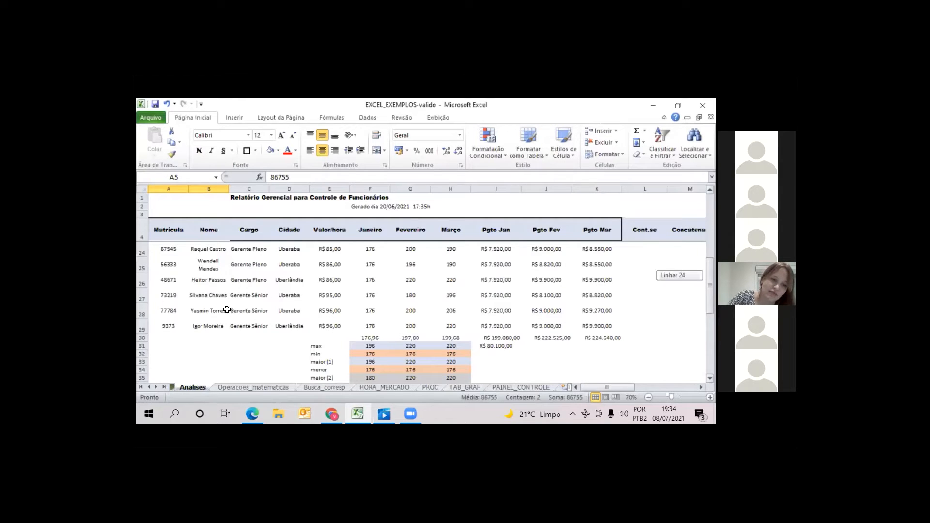
scroll(213, 297, "up", 7)
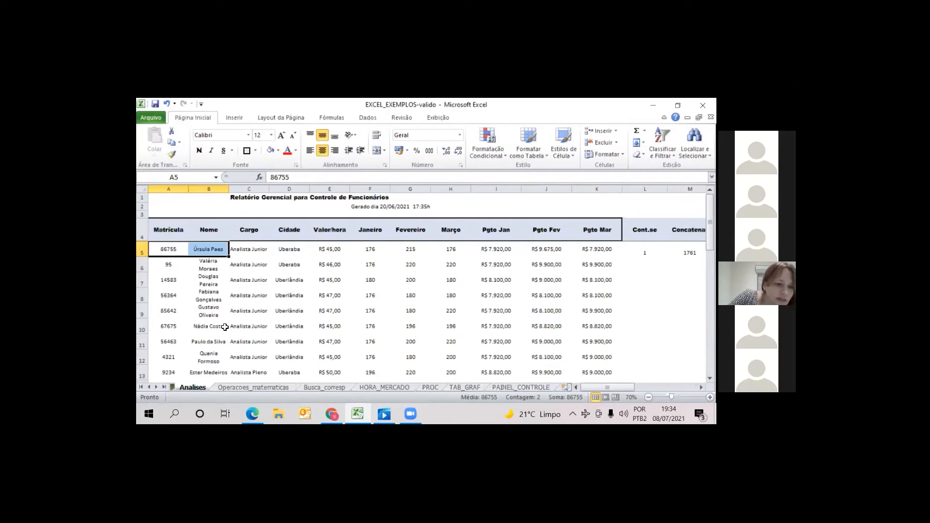
left_click(243, 312)
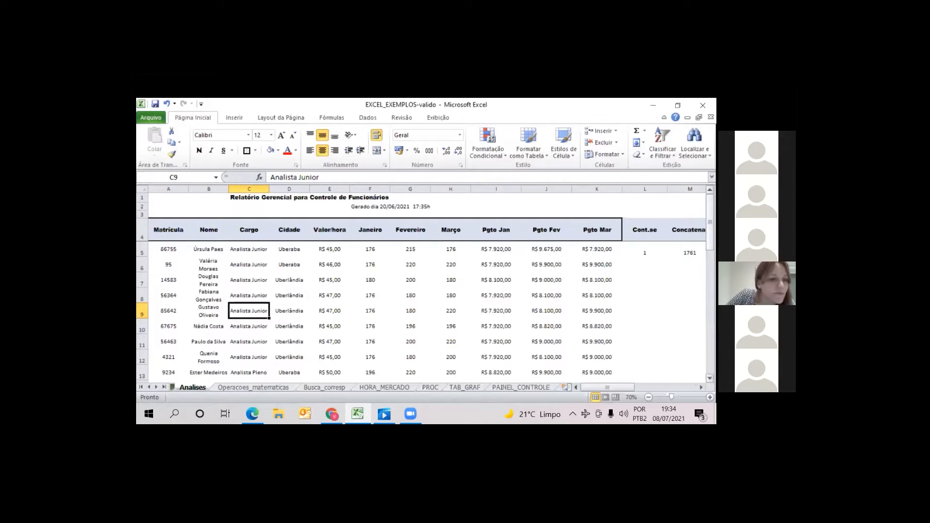
left_click_drag(710, 213, 710, 220)
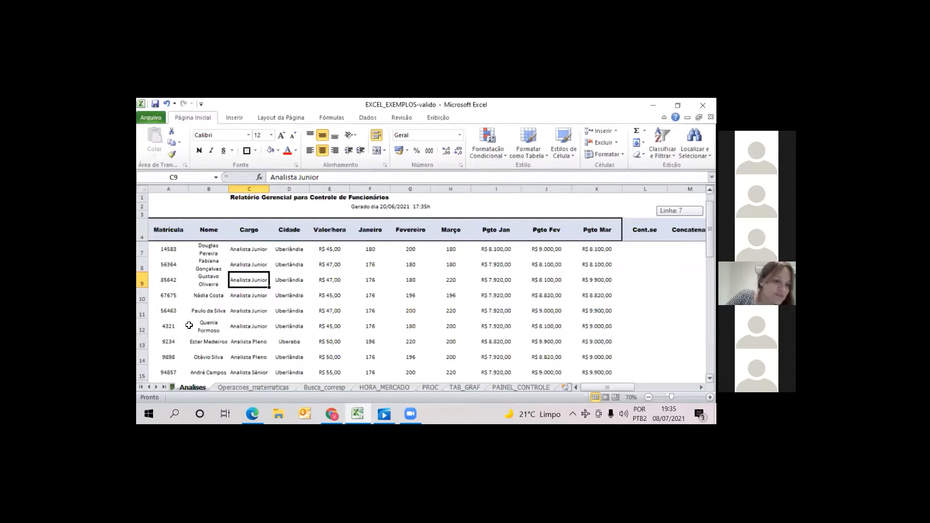
left_click_drag(710, 230, 710, 285)
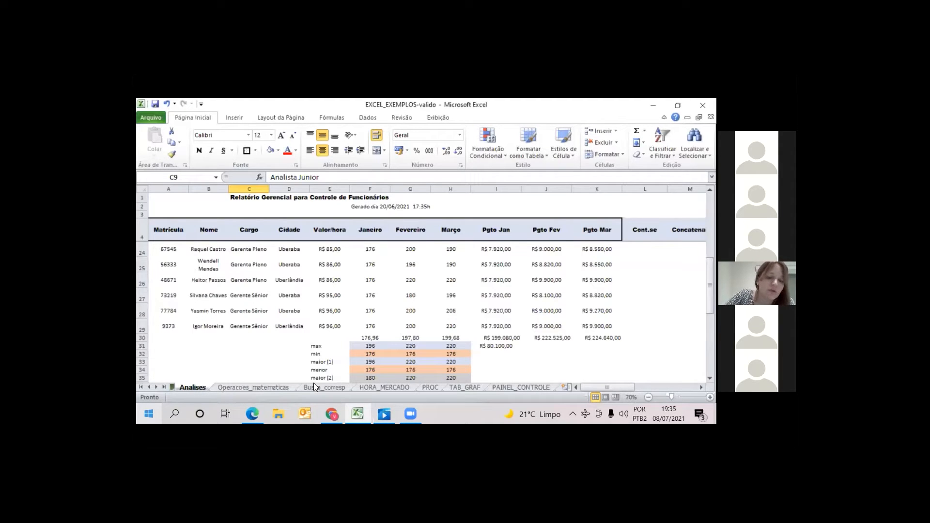
scroll(261, 255, "up", 6)
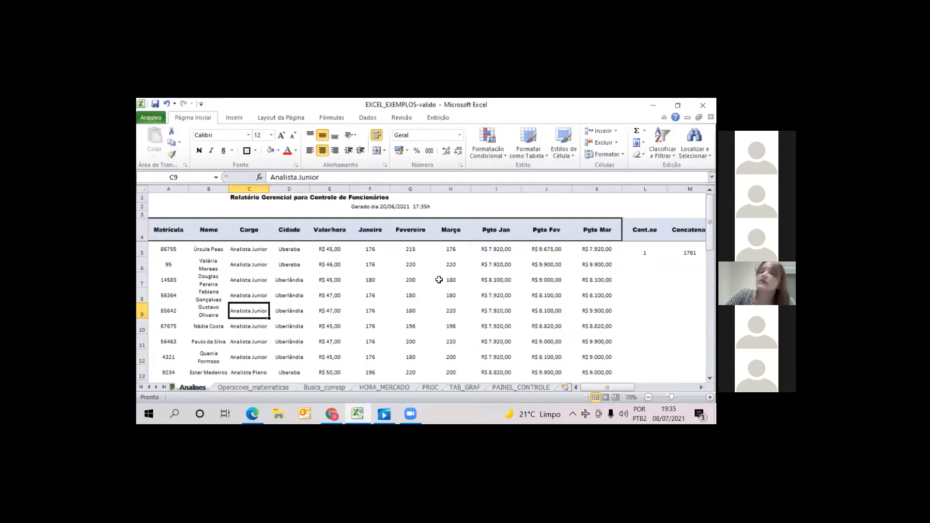
Return to the Busca_corresp sheet and review the row 3 lookup from the matrícula in B3 to the ÍNDICE formula in F3
left_click(324, 388)
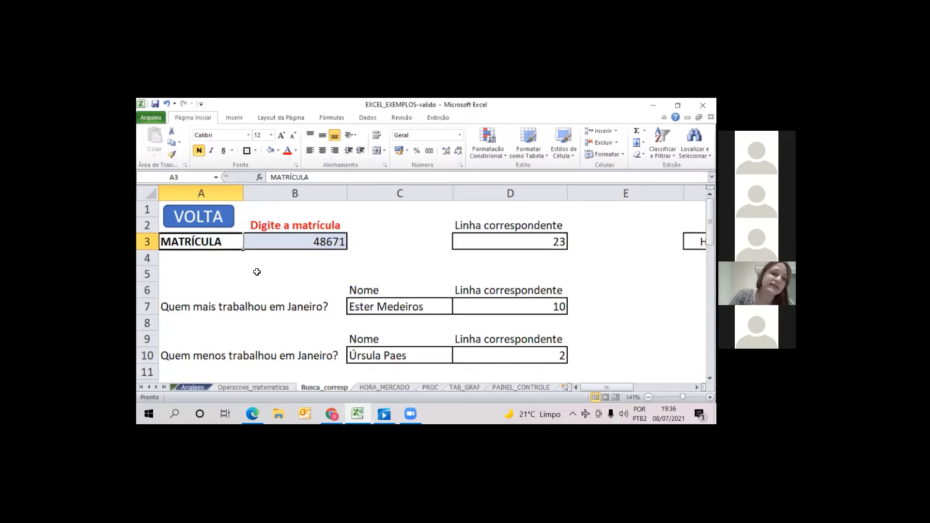
left_click(302, 244)
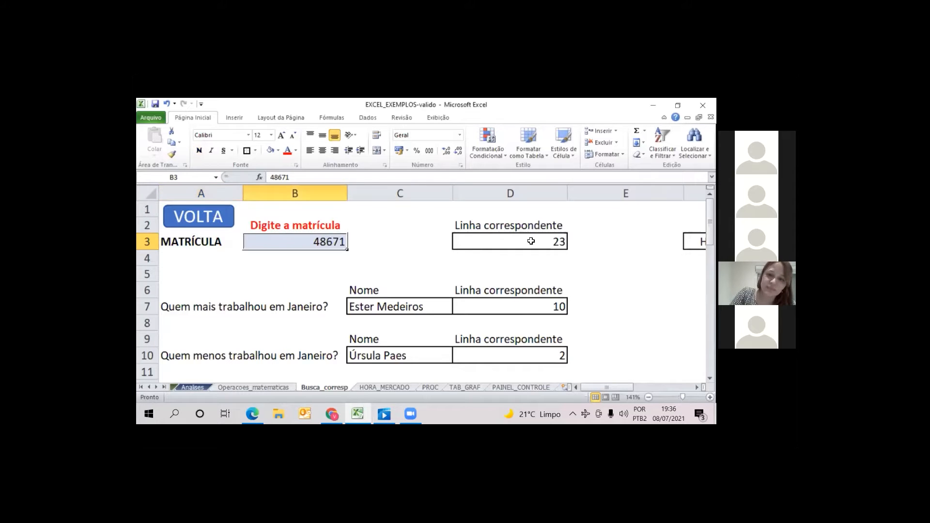
key("Right")
key("Right")
key("Right")
key("Right")
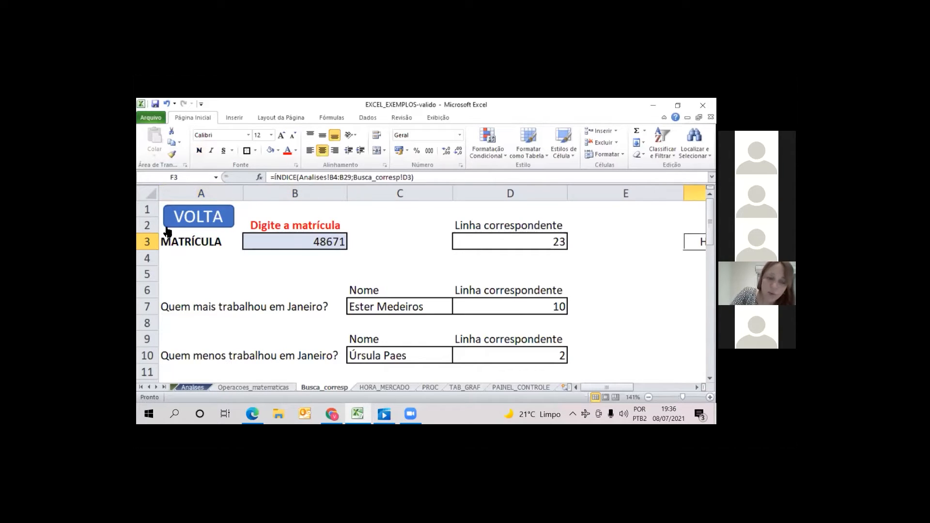
left_click(306, 241)
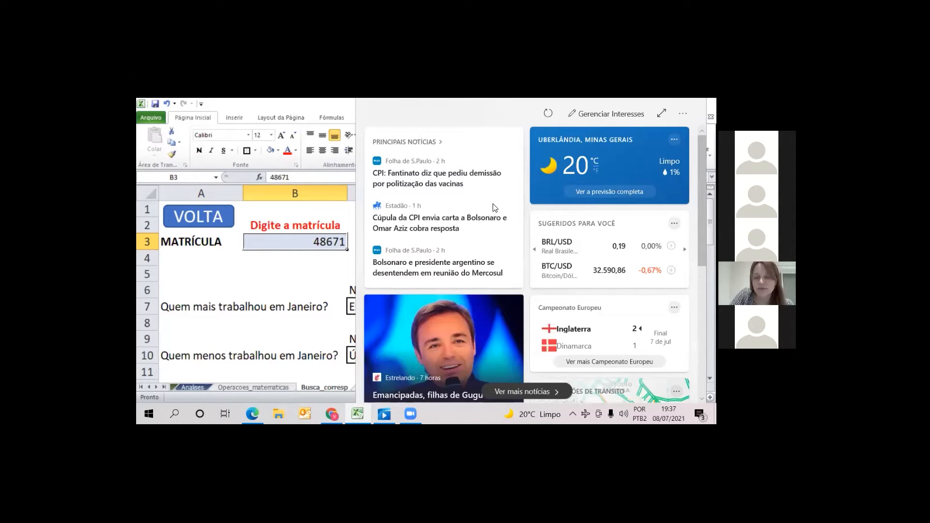
left_click(276, 275)
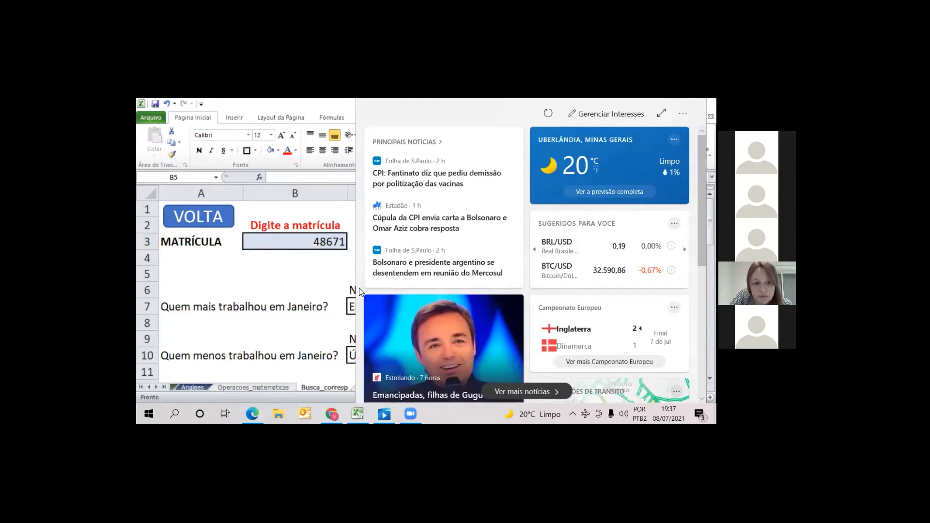
scroll(527, 264, "down", 5)
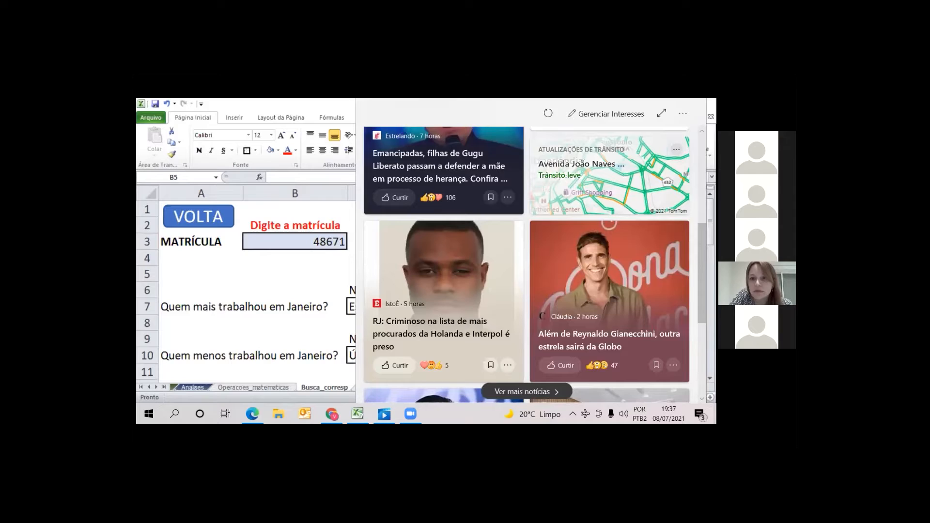
left_click(662, 114)
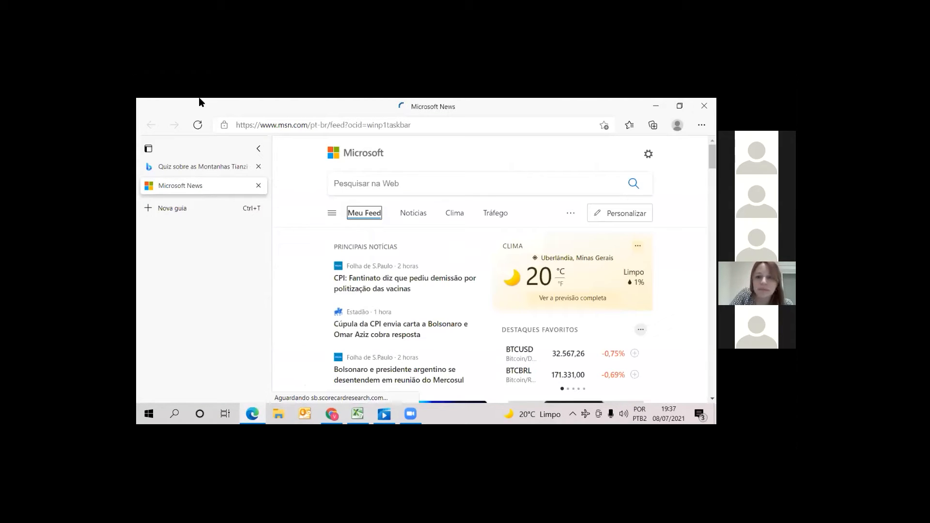
left_click_drag(181, 107, 201, 220)
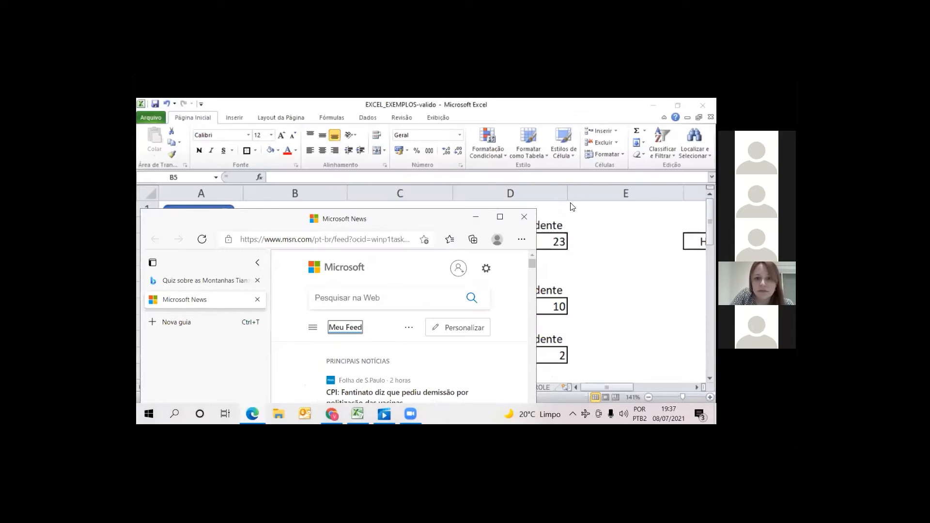
left_click(524, 217)
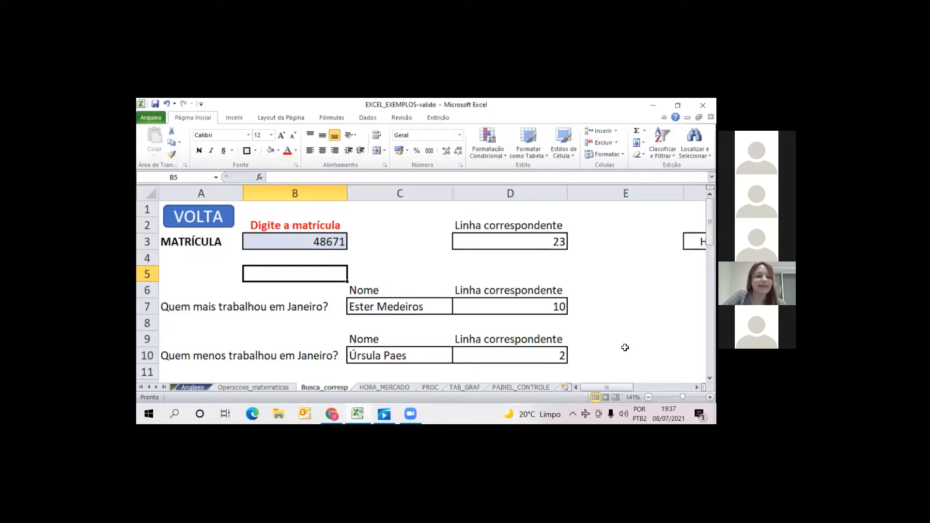
Inspect the CORRESP formula in D7 for who worked most in January, and compare it with the MAIOR formula in F33 of Analises
left_click(562, 313)
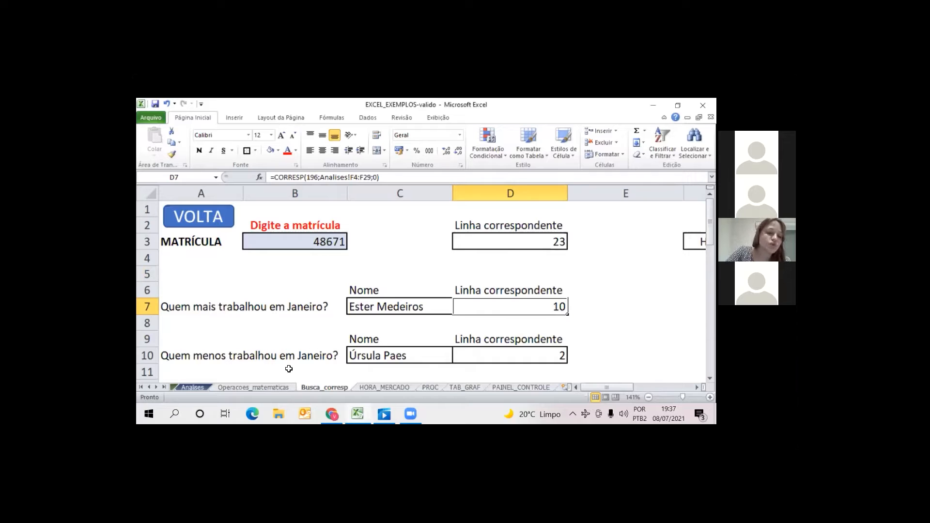
left_click(199, 388)
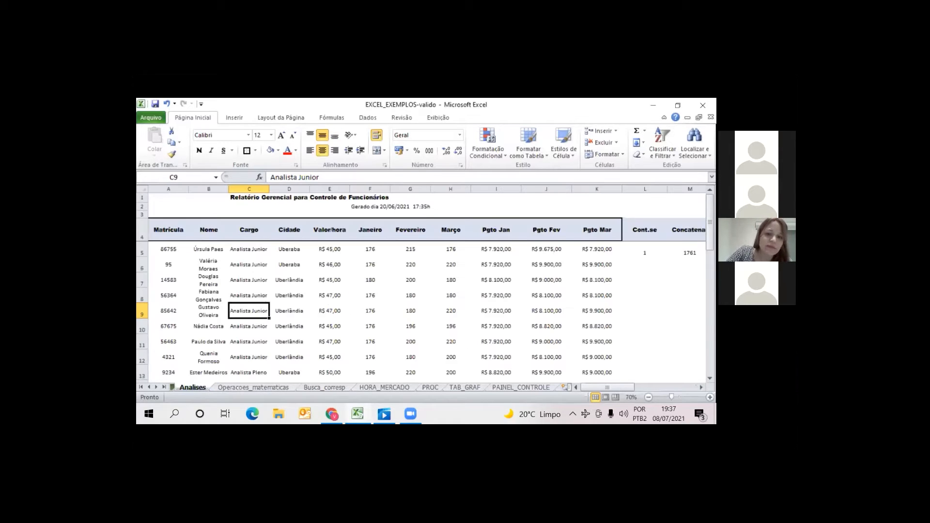
scroll(387, 310, "down", 7)
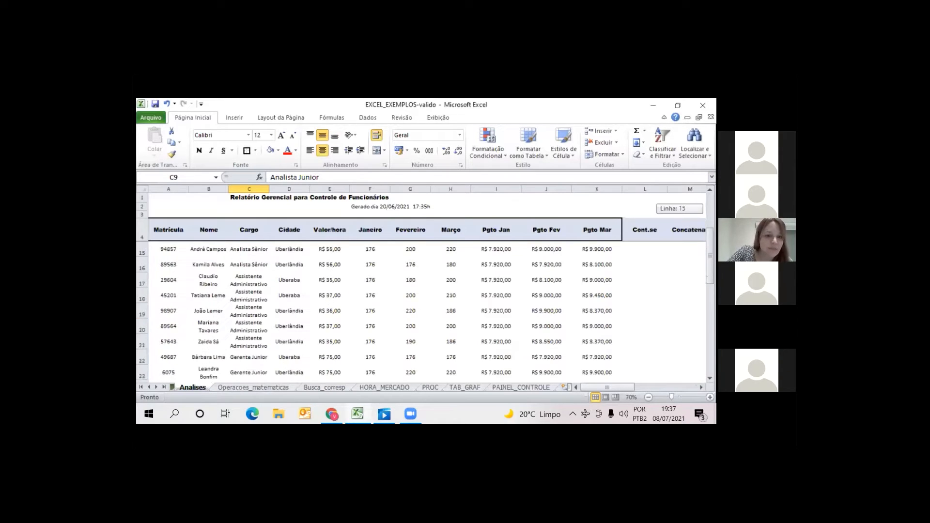
scroll(274, 245, "down", 2)
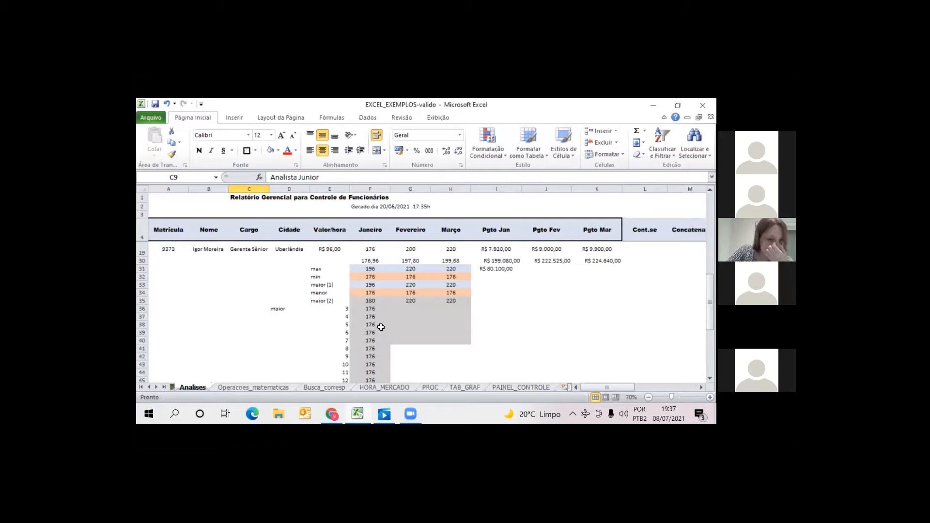
left_click(371, 285)
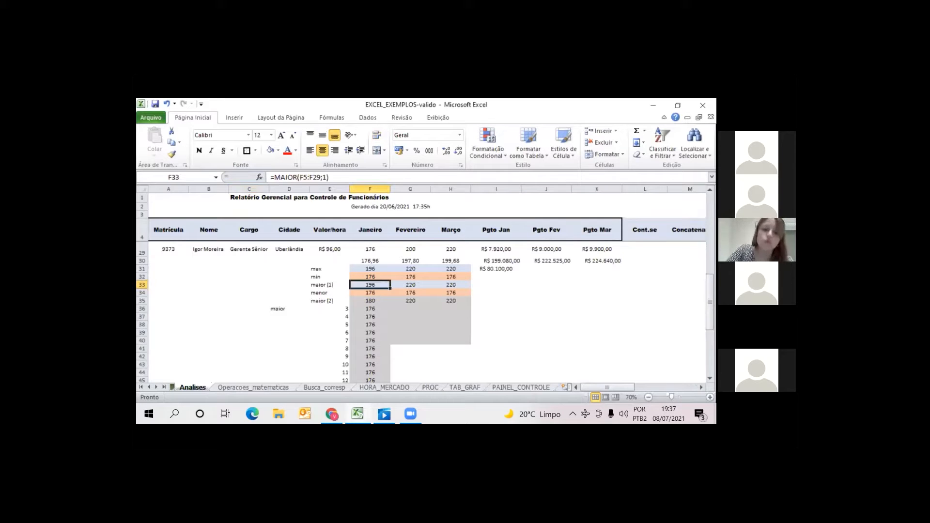
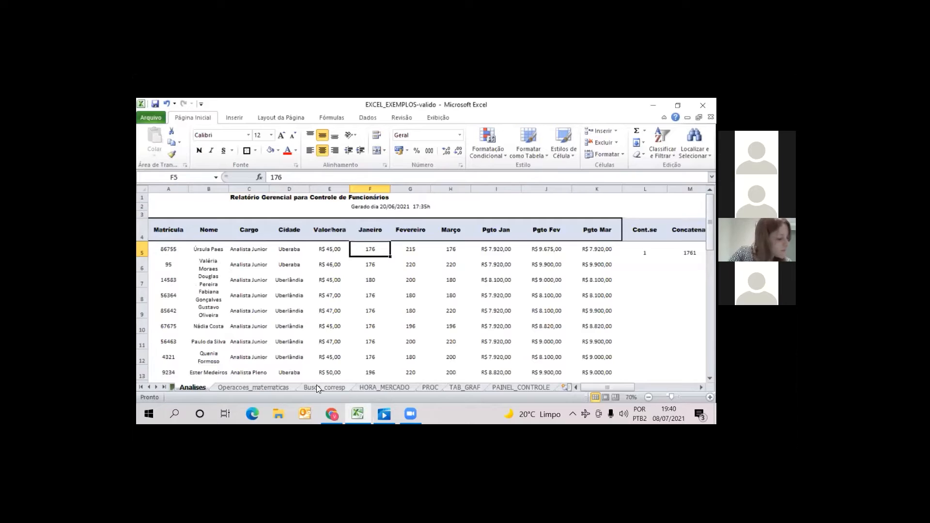
Return to the Busca_corresp sheet and look through the table listing all hours worked, including the Posição numbers in A15:A39
left_click(317, 388)
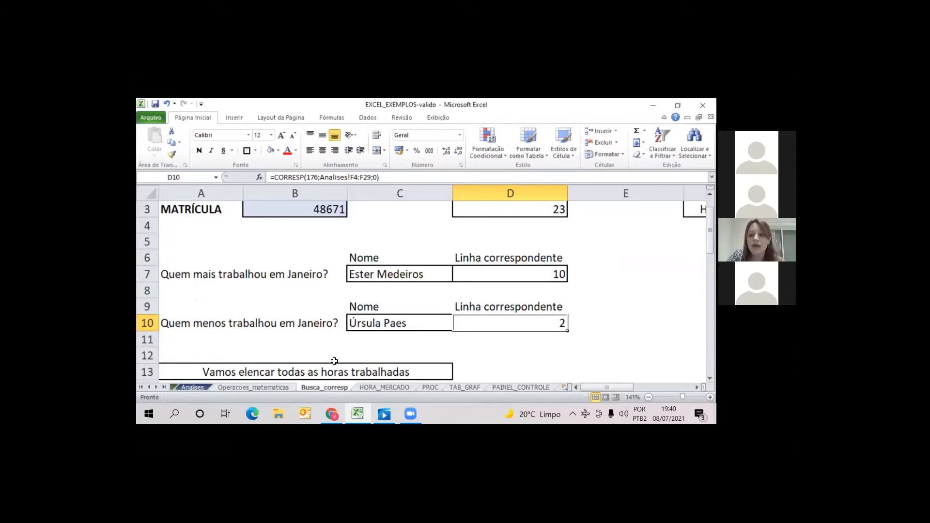
left_click_drag(710, 230, 710, 238)
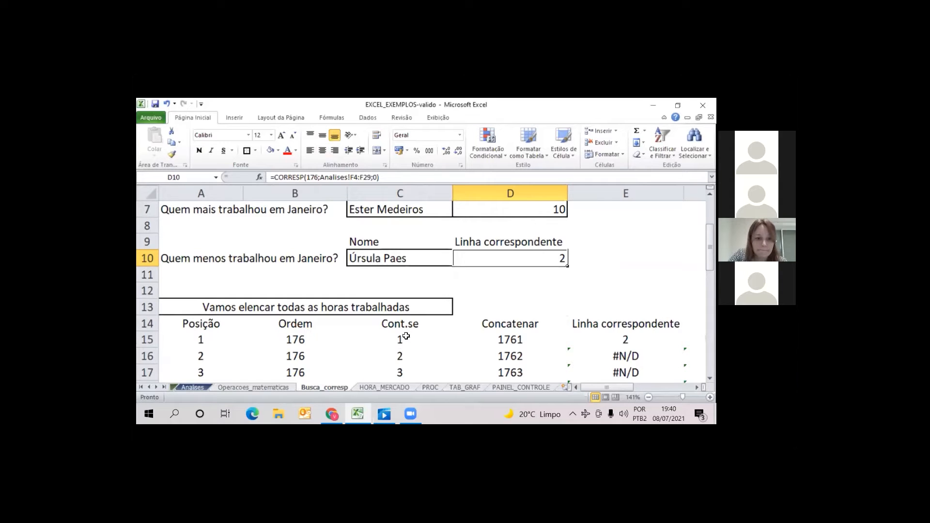
scroll(406, 336, "down", 1)
scroll(406, 336, "up", 1)
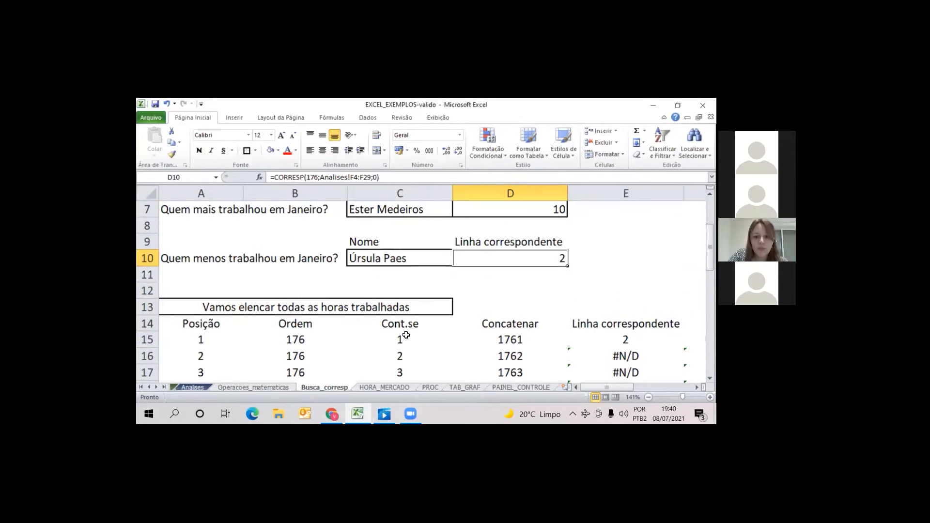
scroll(406, 335, "up", 1)
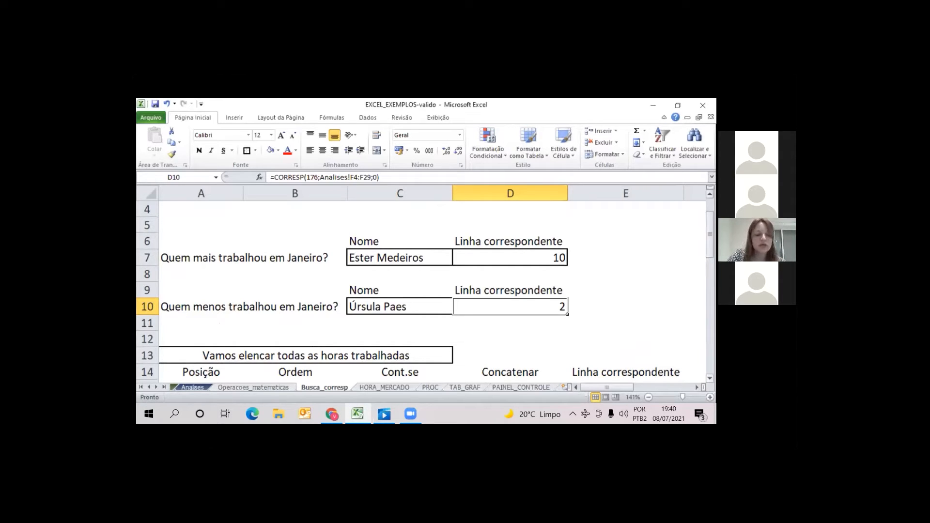
scroll(203, 306, "down", 6)
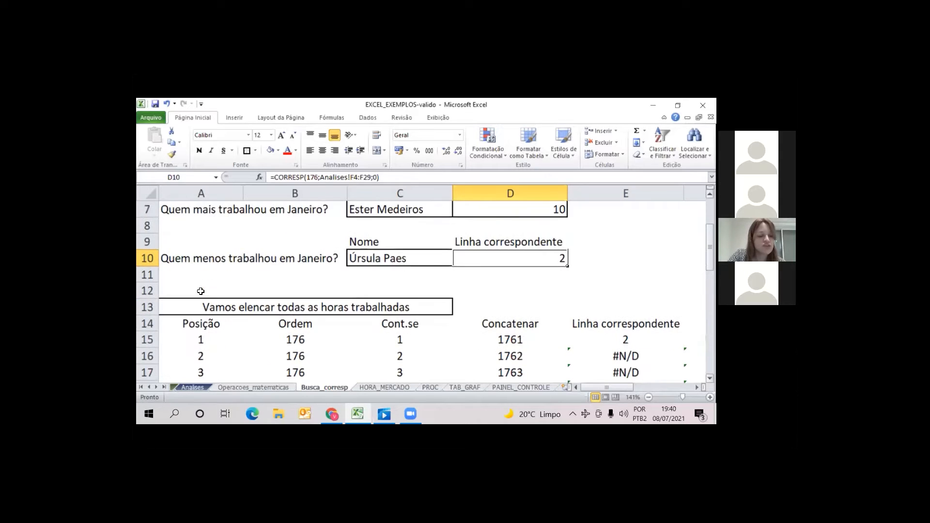
left_click_drag(200, 291, 205, 361)
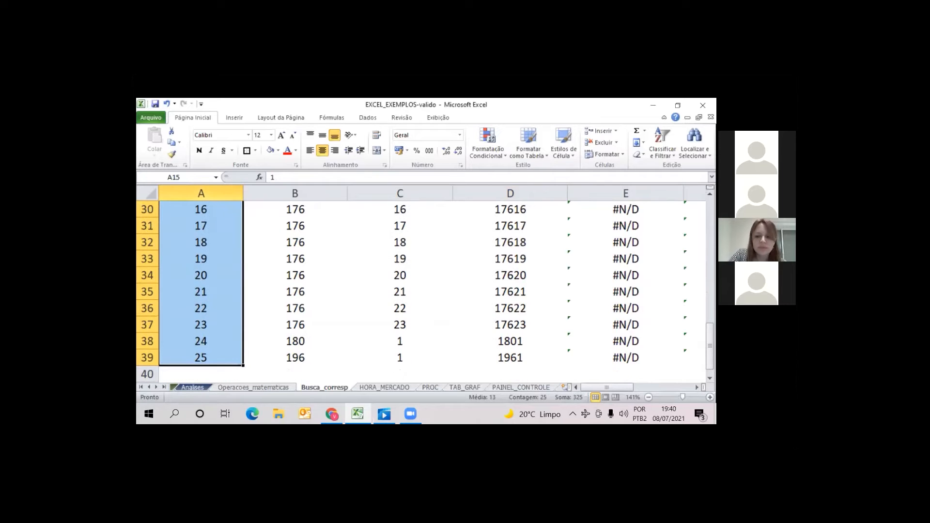
scroll(374, 344, "up", 7)
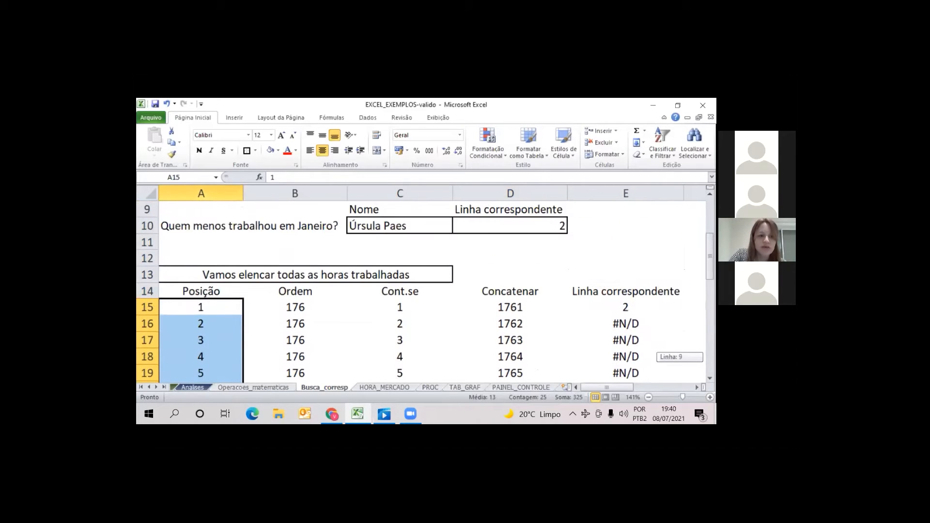
key("Left")
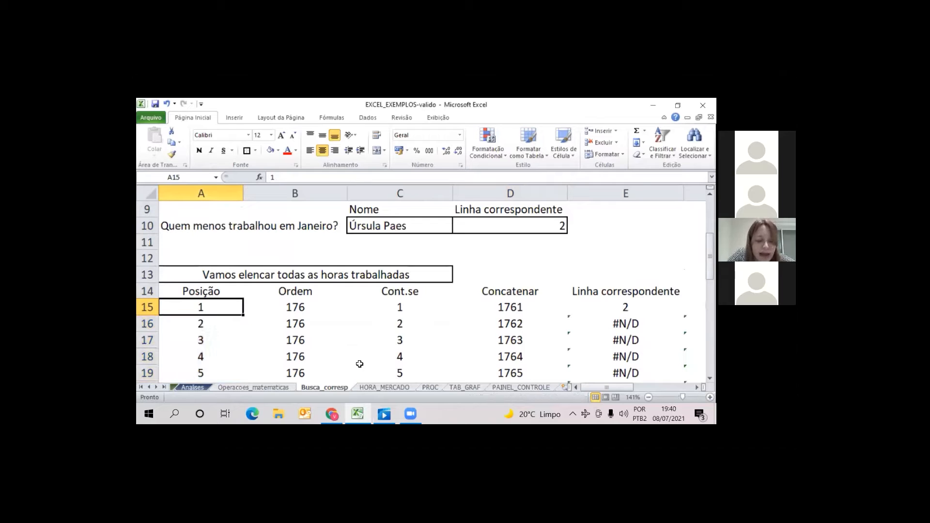
Clear the Posição numbers below the first one, in A16:A39
left_click_drag(217, 326, 222, 358)
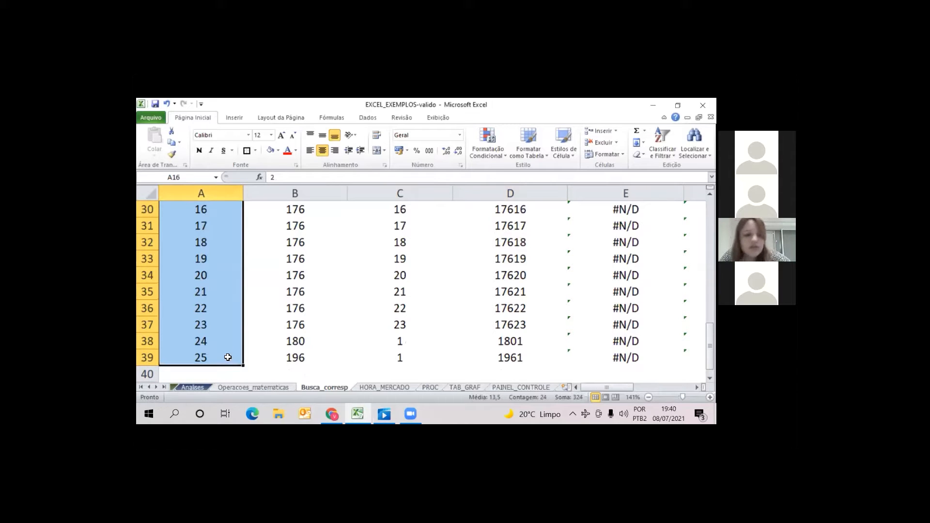
key("Delete")
scroll(220, 282, "up", 6)
Fill the Posição column from A15 down to A39 as a series using the Preencher Série option
left_click(227, 278)
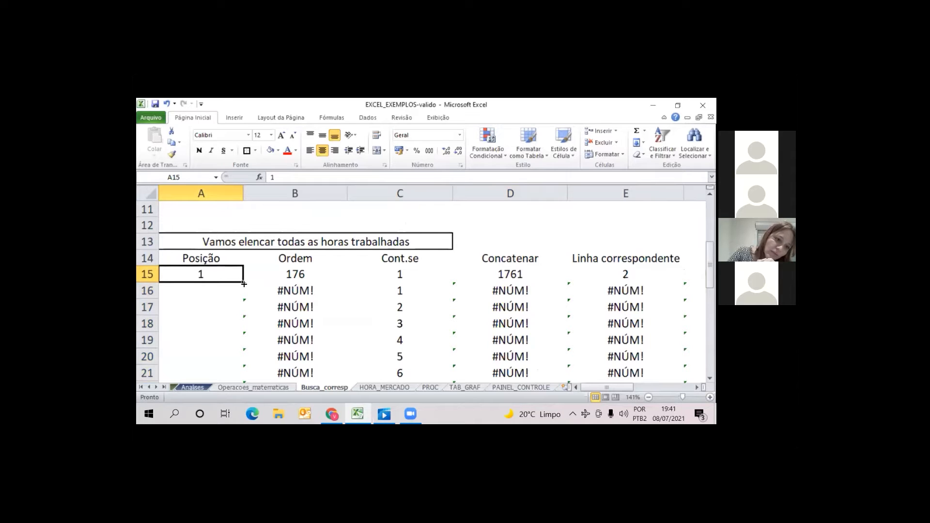
left_click_drag(243, 284, 253, 368)
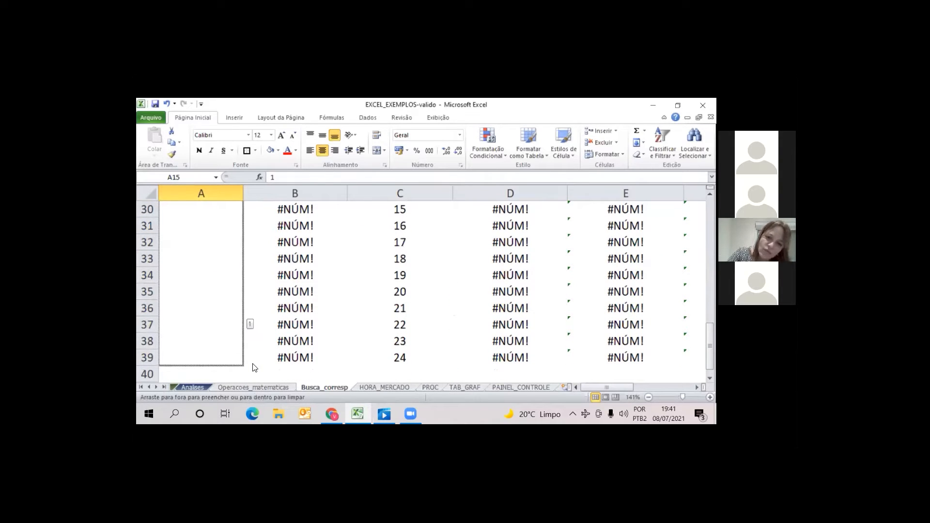
left_click_drag(253, 367, 253, 367)
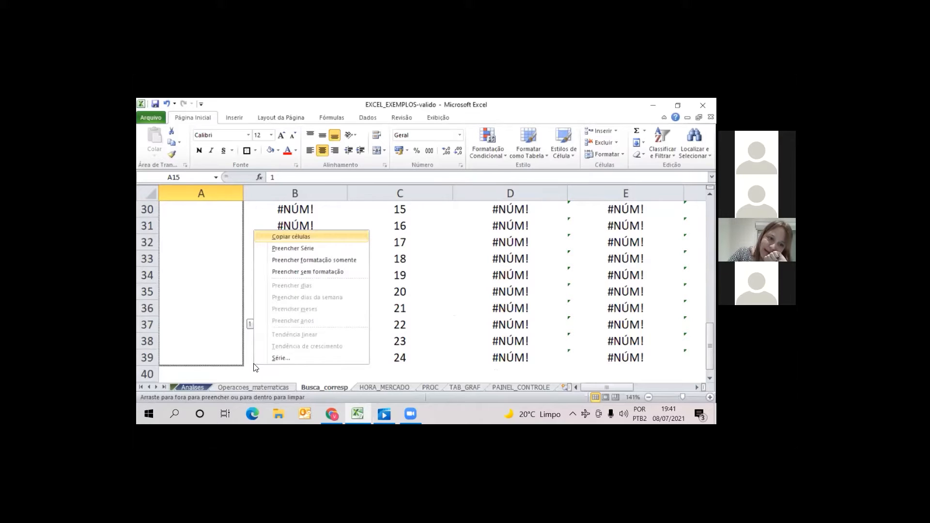
left_click(313, 248)
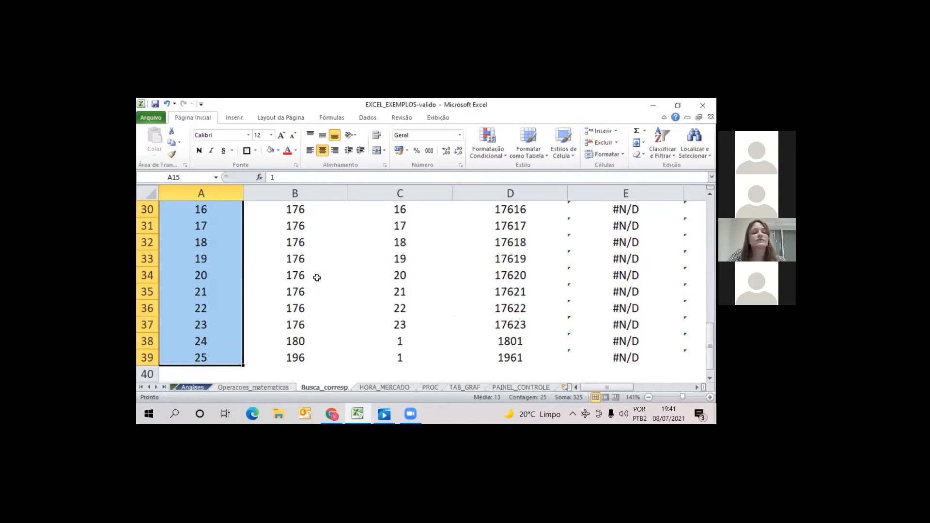
Review the MENOR formula in the first Ordem cell, B15, and clear the cell
scroll(332, 268, "up", 3)
scroll(332, 268, "up", 4)
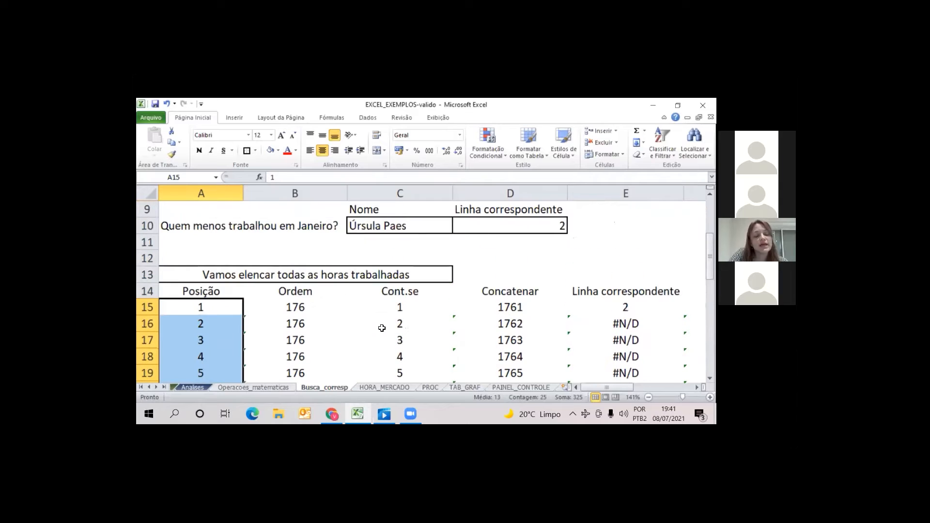
double_click(302, 305)
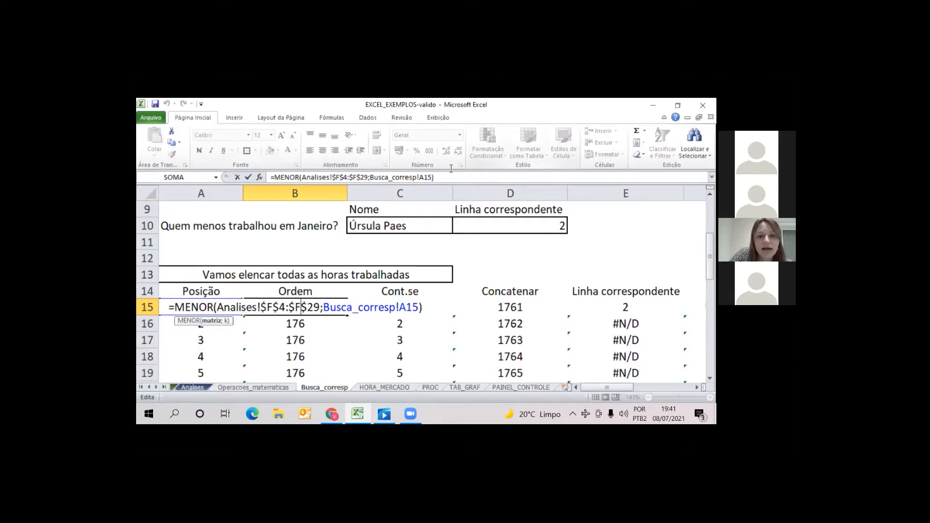
left_click(432, 177)
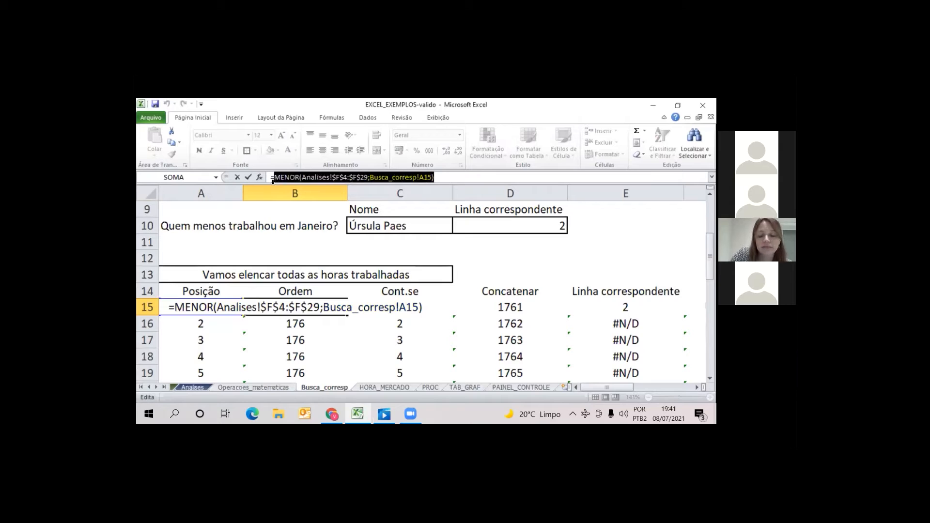
key("BackSpace")
type(")")
key("Return")
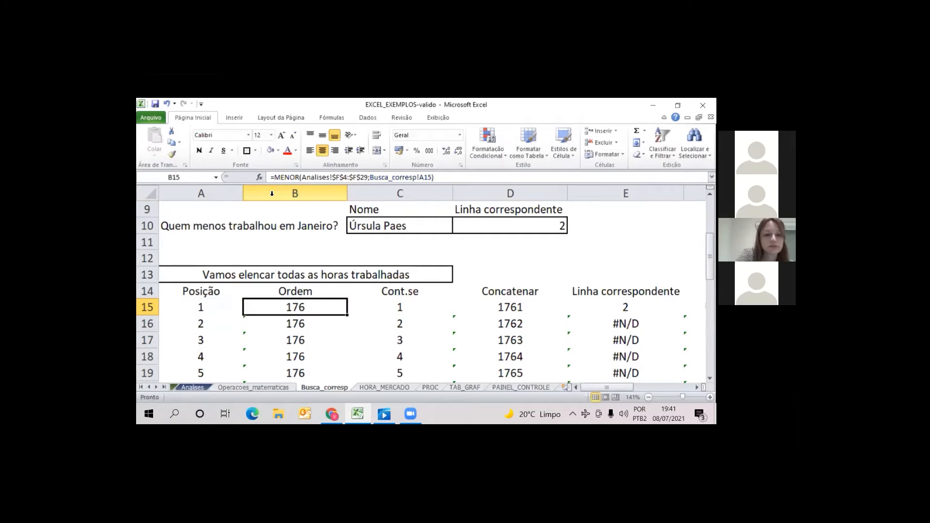
key("Delete")
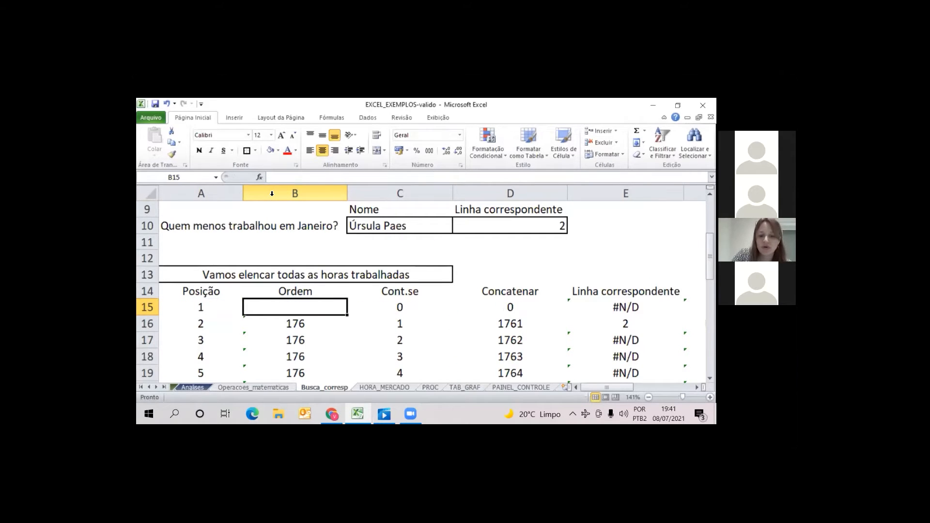
key("ctrl+z")
key("Delete")
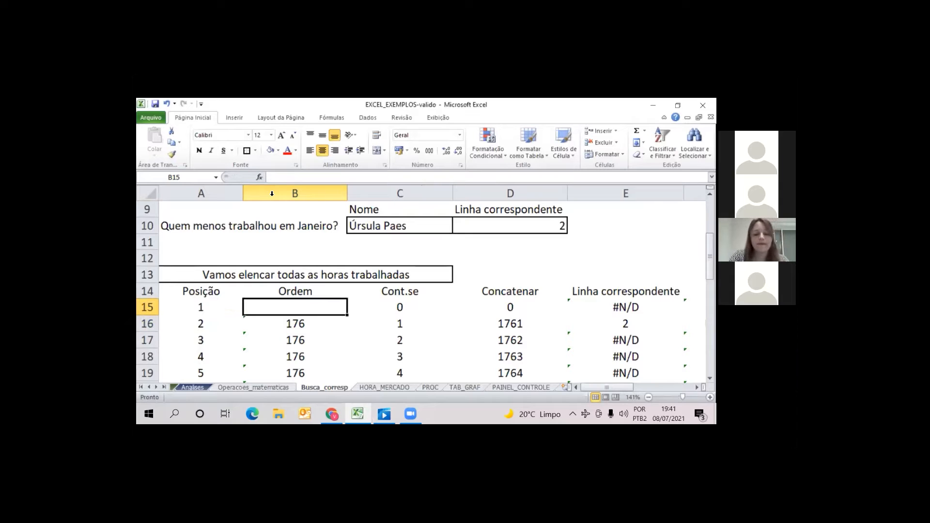
Enter =MENOR(Analises!F4:F29;Busca_corresp!A15) in B15 to rank the January hours by position
type("=")
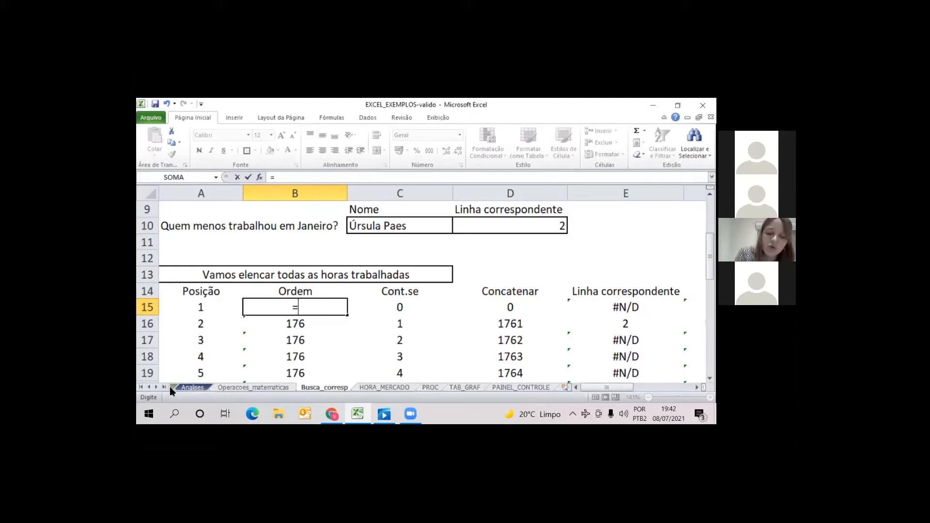
type("meno")
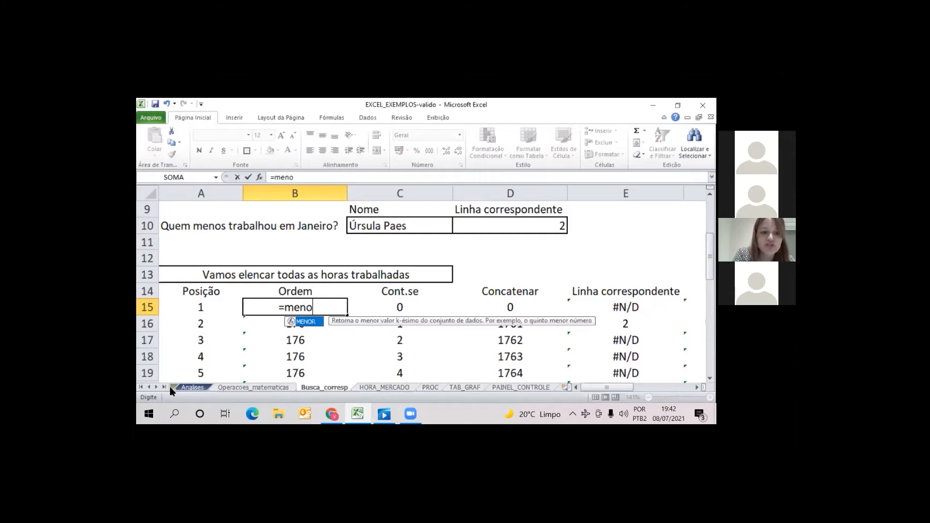
type("r(")
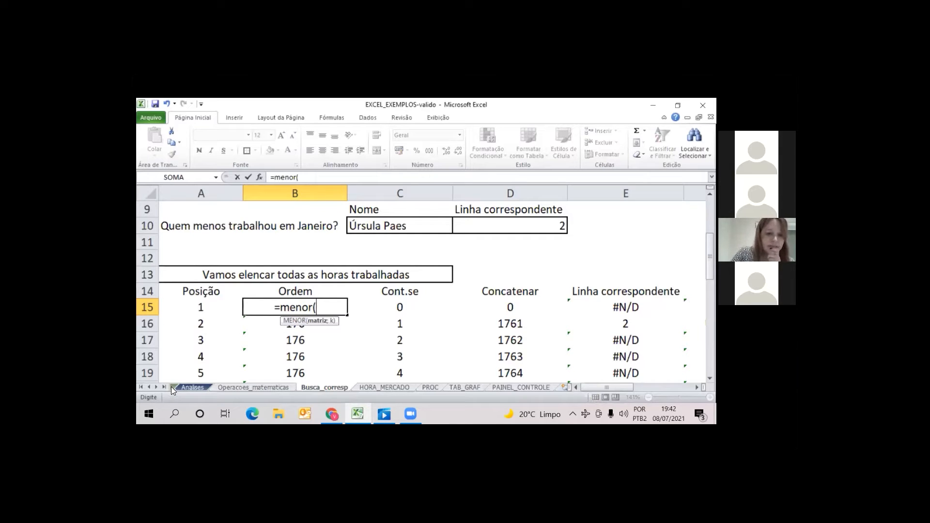
left_click(199, 388)
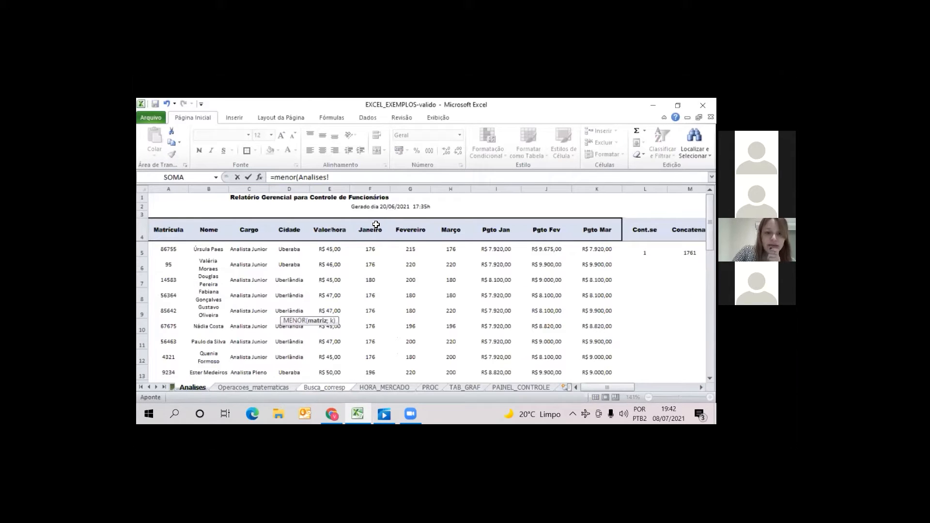
left_click_drag(370, 241, 360, 299)
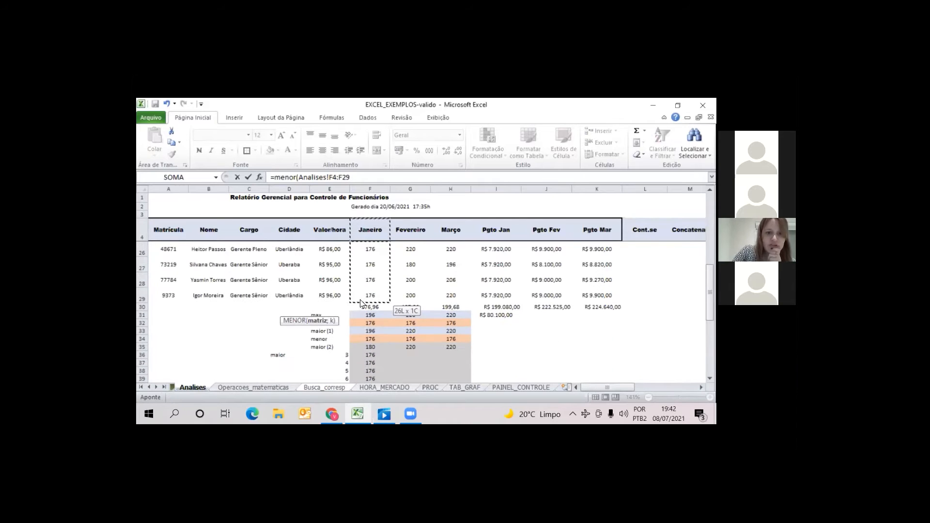
left_click(363, 173)
type(";")
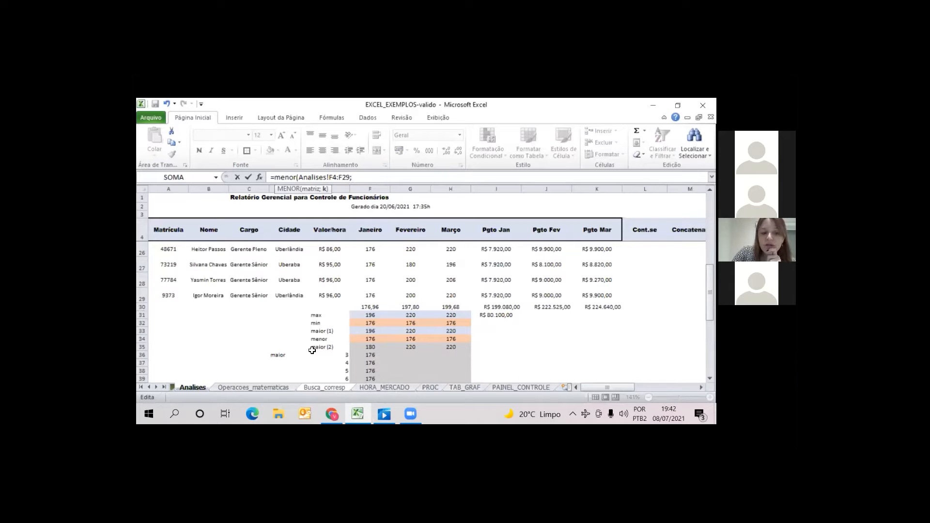
left_click(313, 388)
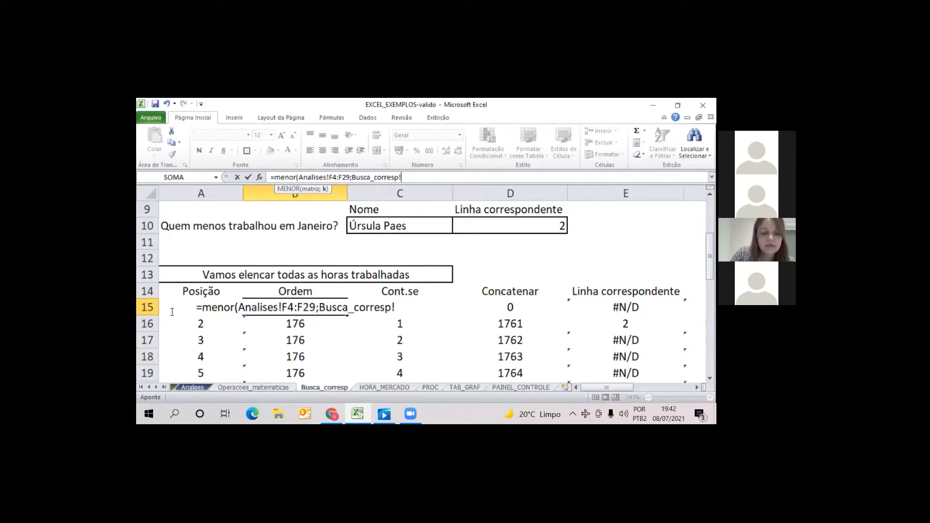
type("1a")
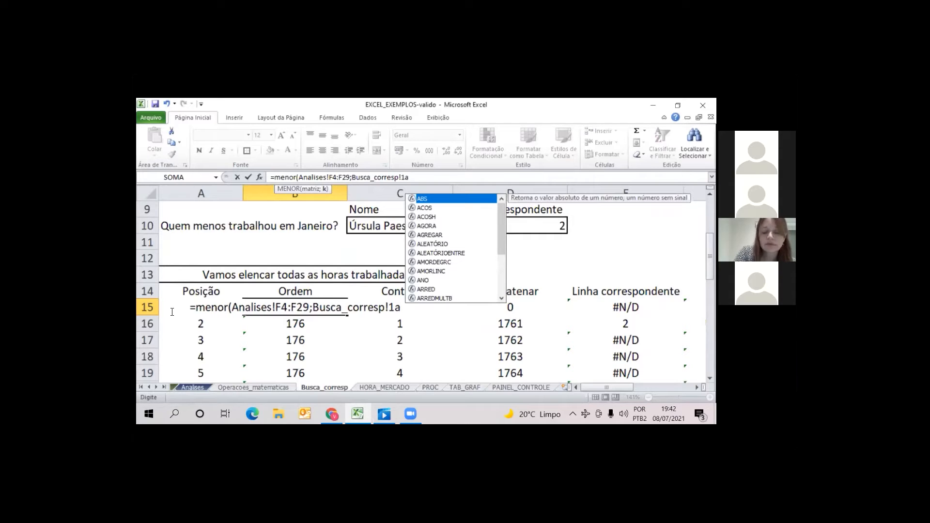
key("BackSpace")
key("BackSpace")
type("a15")
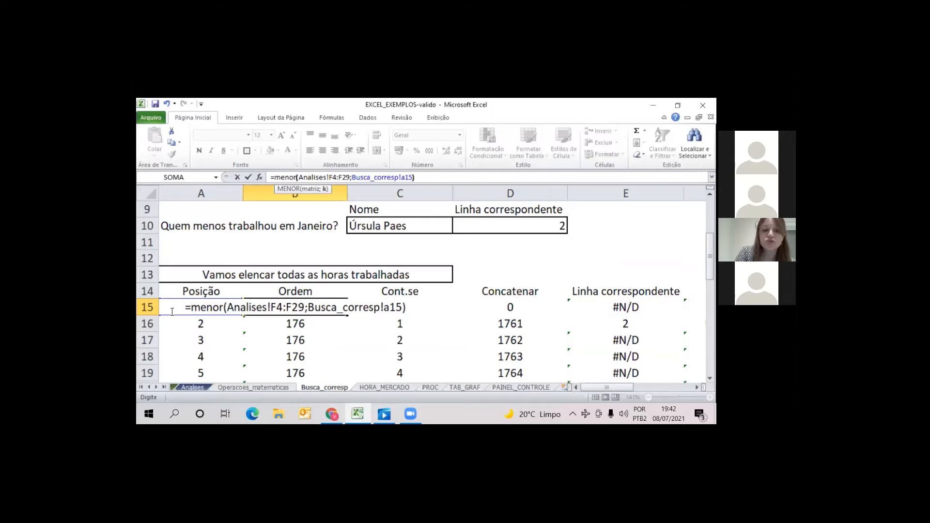
key("Return")
Make the January range in the B15 MENOR formula absolute as $F$4:$F$29 and reselect the cell
left_click(296, 307)
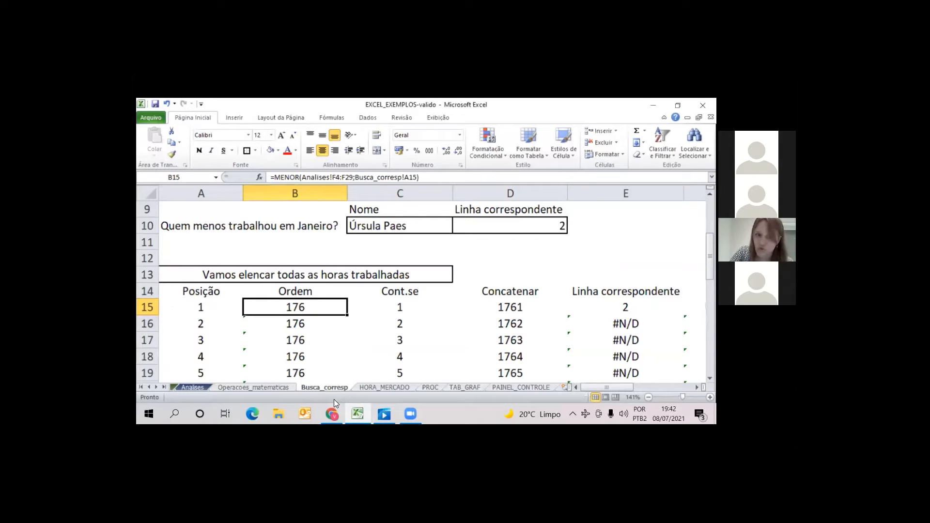
left_click(336, 178)
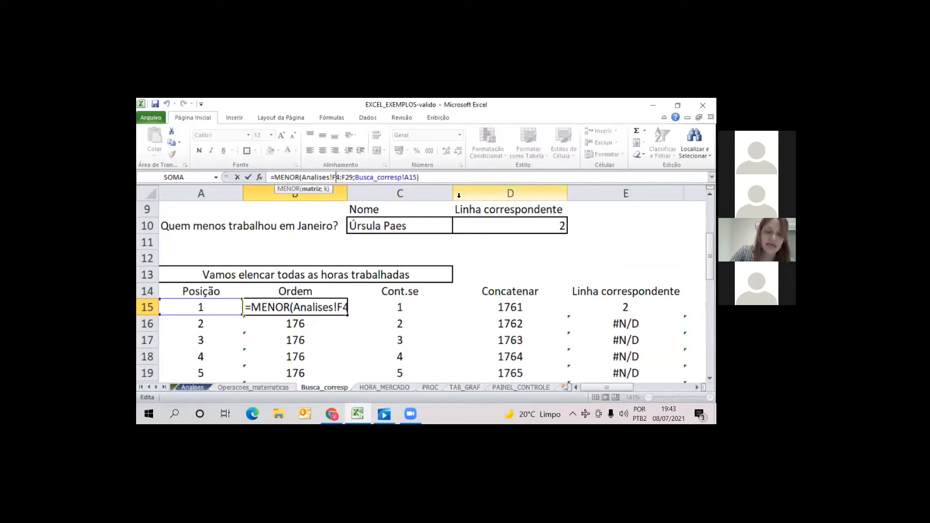
key("F4")
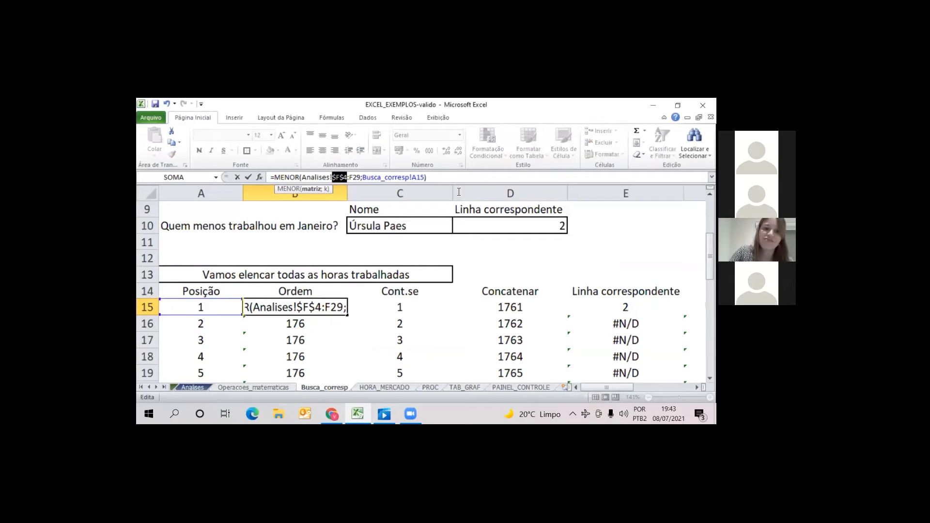
left_click(358, 178)
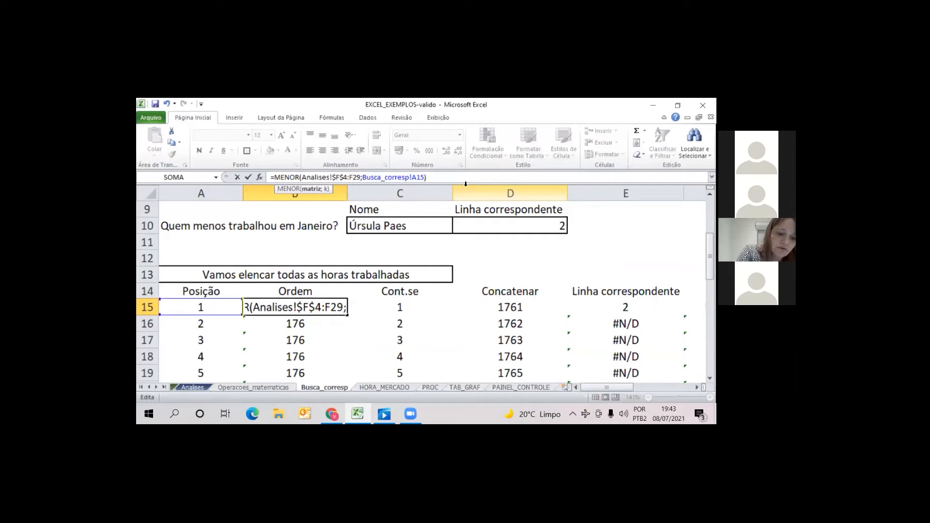
key("F4")
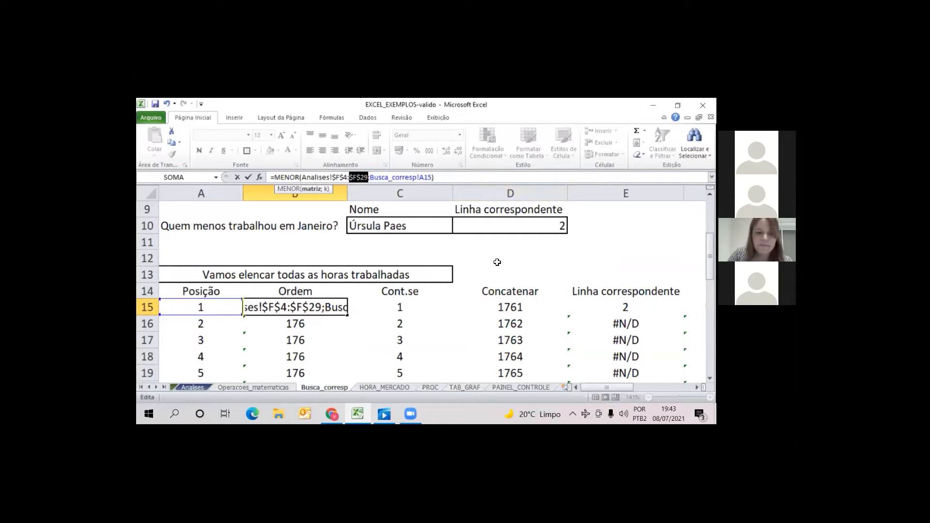
key("Return")
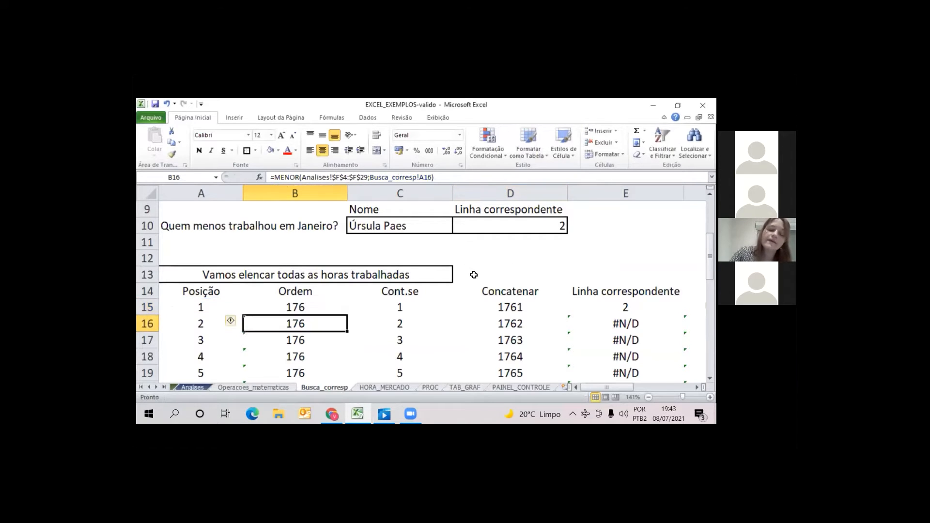
left_click(303, 309)
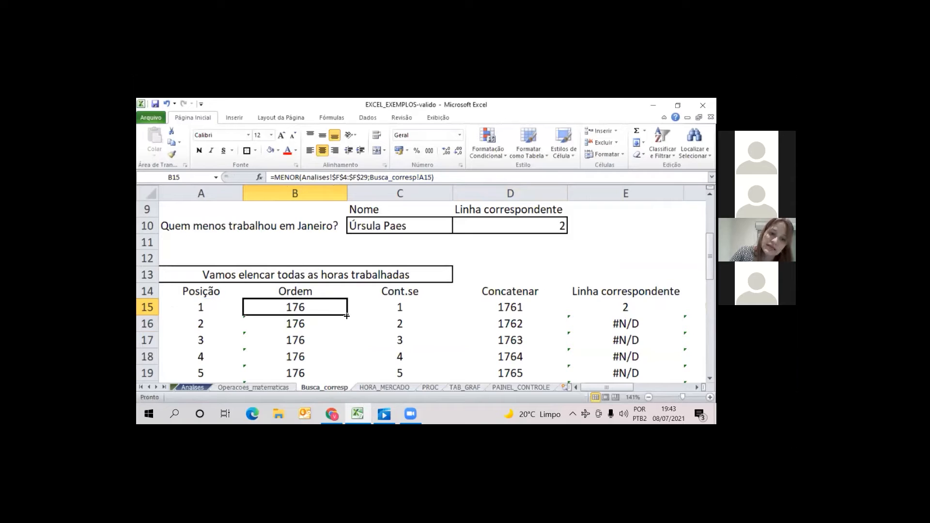
Fill the MENOR formula from B15 down through B39 in the Ordem column
double_click(347, 316)
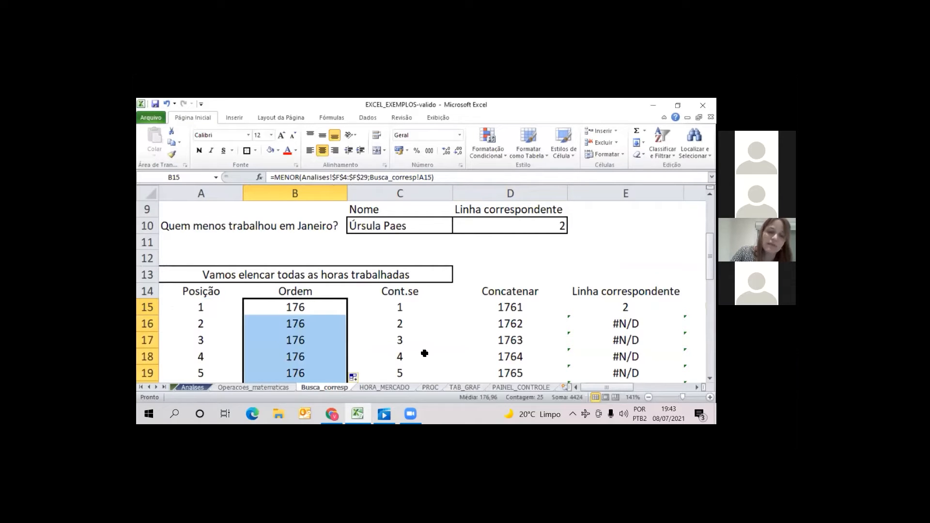
left_click(321, 338)
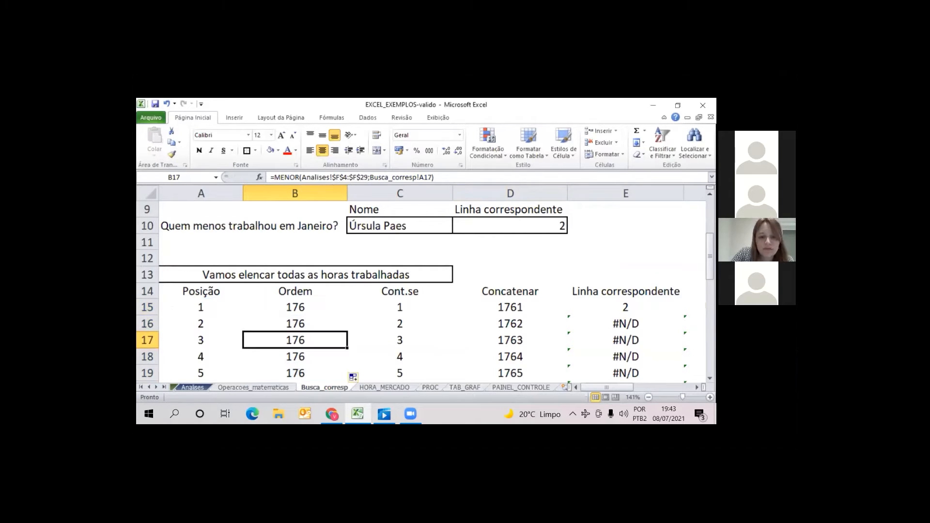
Examine the ranked January hours and their MENOR formulas down the Ordem column to B39
key("Down")
key("Down")
key("Down")
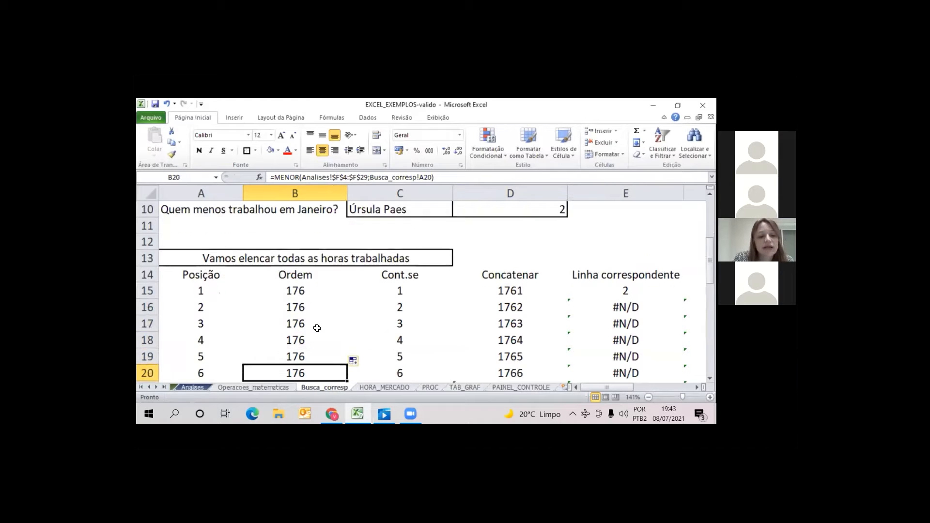
key("Down")
key("Down")
key("Down")
key("Down")
key("Down")
key("Down")
key("Down")
key("Down")
key("Down")
key("Down")
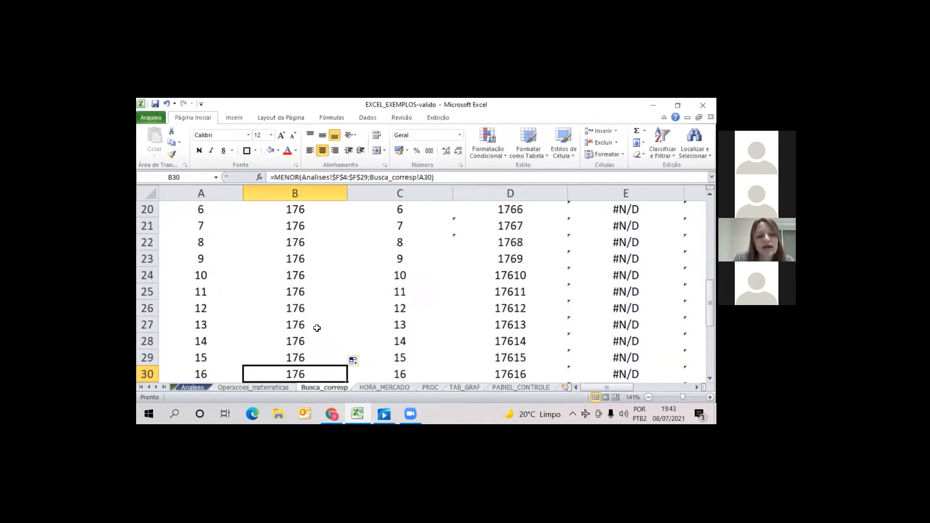
key("Down")
key("Down")
key("Down")
key("Down")
key("Down")
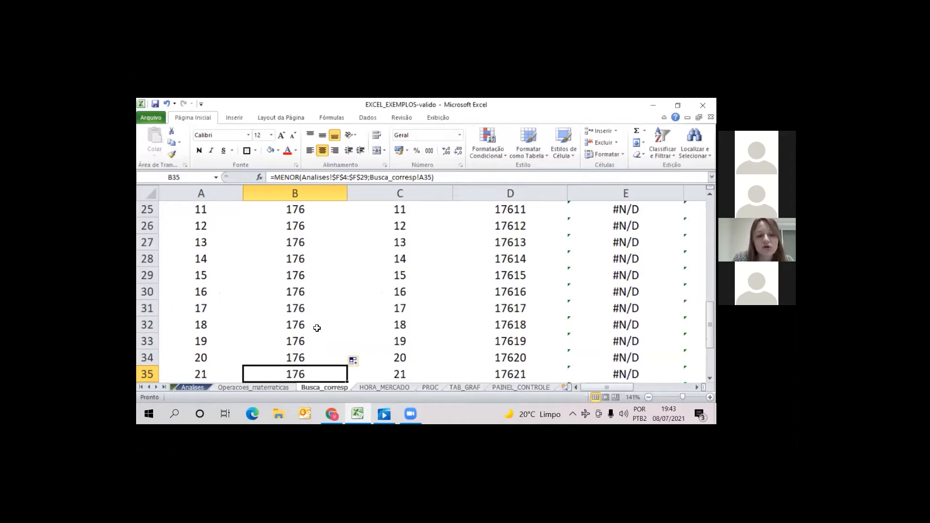
key("Down")
key("Down")
key("Down")
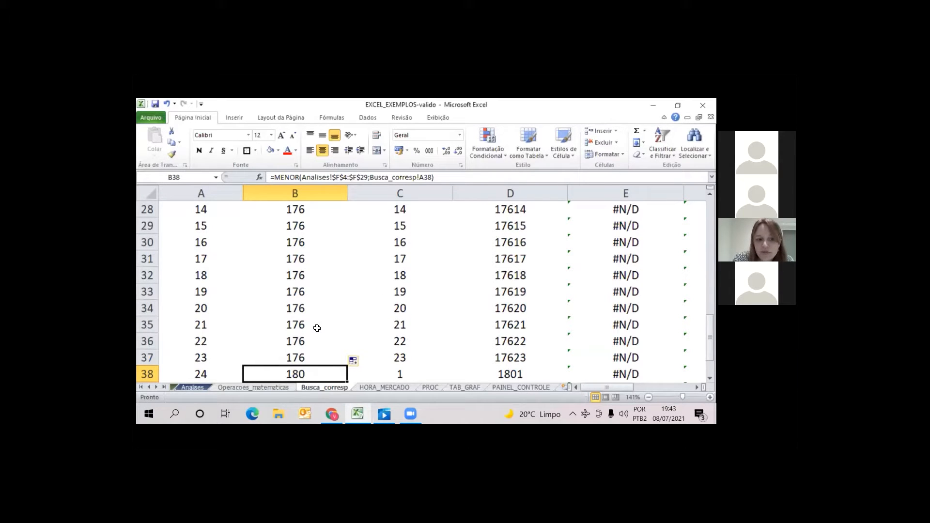
key("Down")
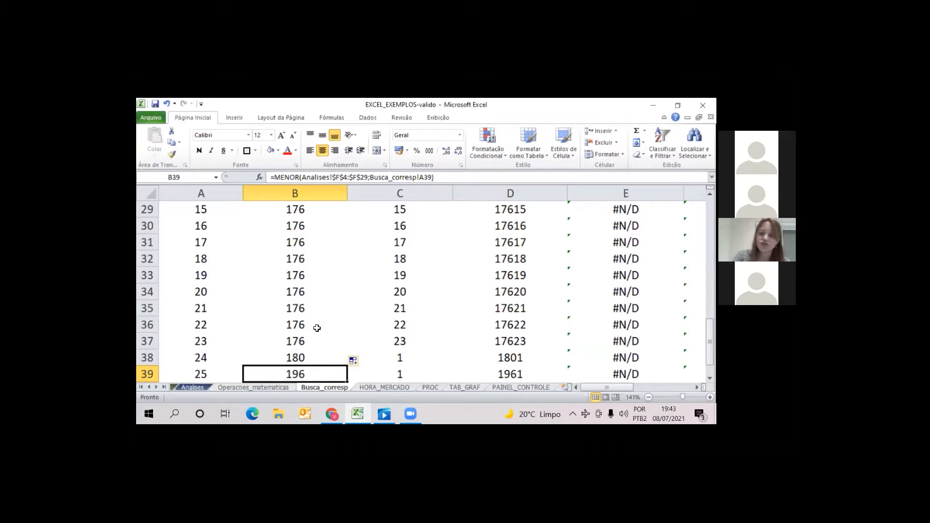
Return up the Ordem column and inspect the ÍNDICE formula in C10 for who worked least in January
key("Up")
key("Up")
key("Up")
key("Up")
key("Up")
key("Up")
key("Up")
key("Up")
key("Up")
key("Up")
key("Up")
key("Up")
key("Up")
key("Up")
key("Up")
key("Up")
key("Up")
key("Up")
key("Up")
key("Up")
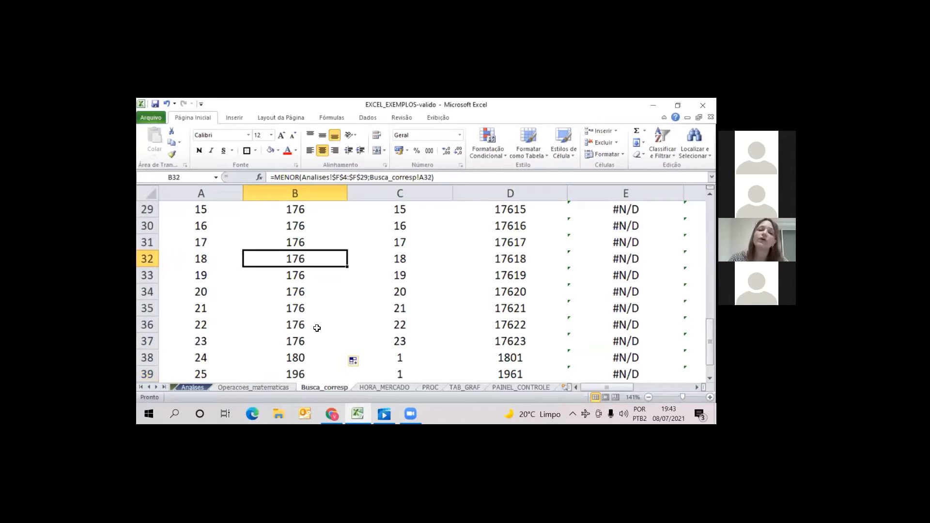
key("Up")
key("Up")
key("Up")
key("Up")
key("Up")
key("Up")
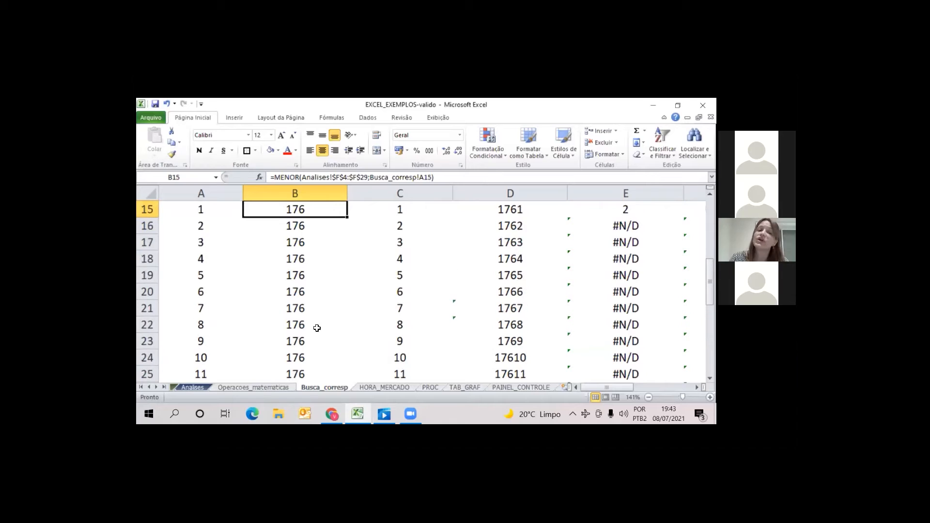
key("Up")
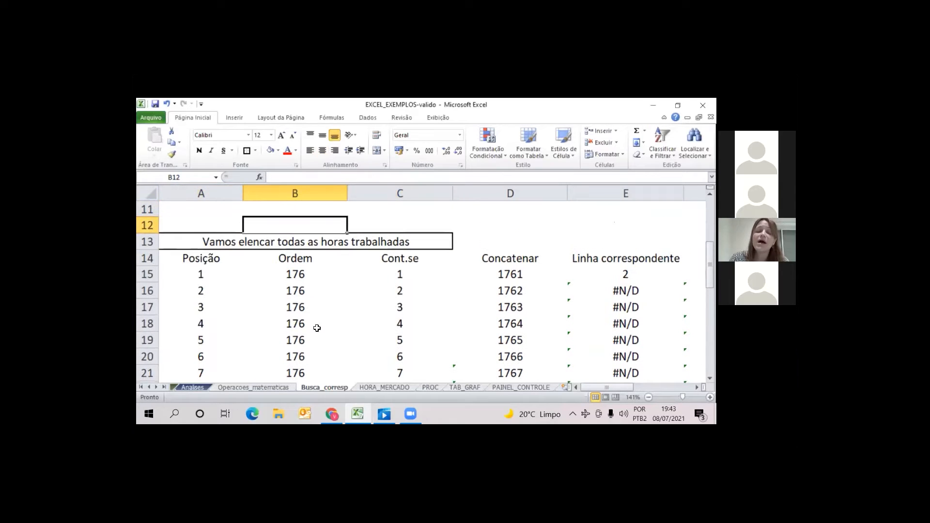
key("Down")
key("Down")
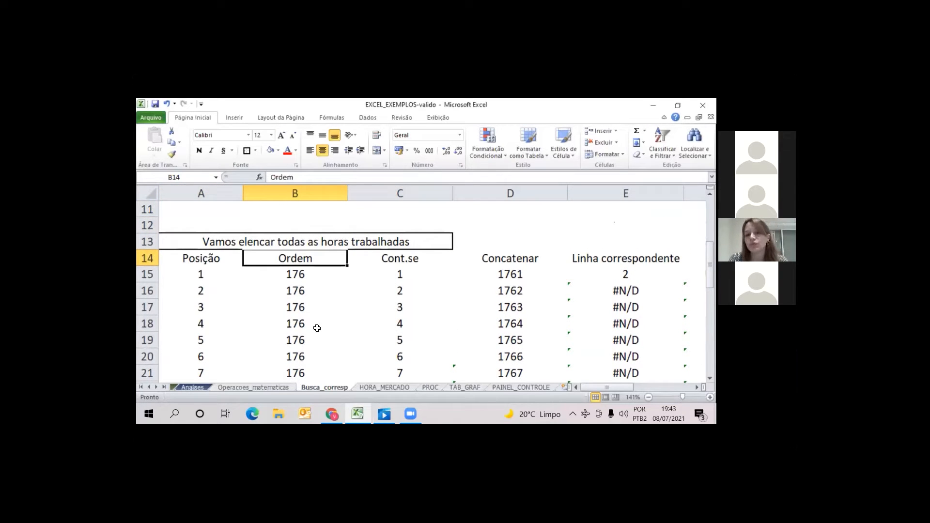
key("Up")
key("Up")
key("Up")
key("Up")
key("Up")
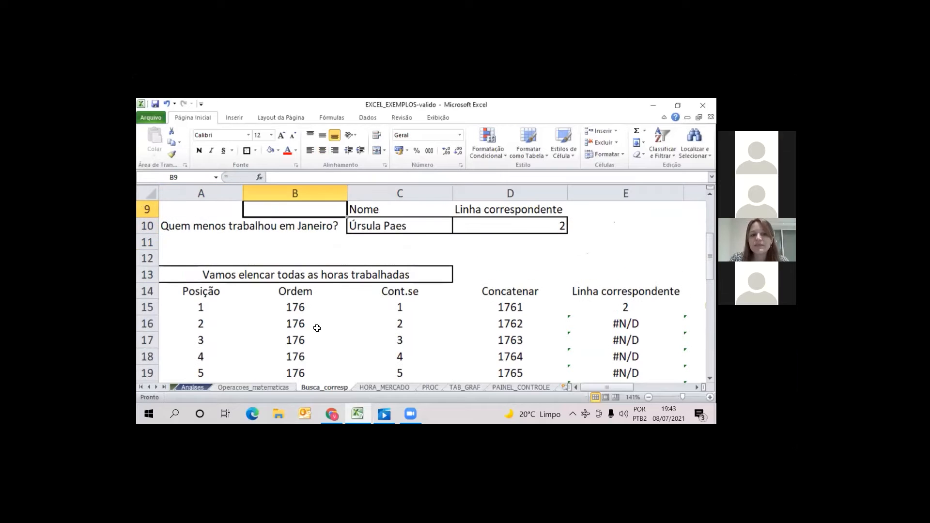
key("Down")
key("Right")
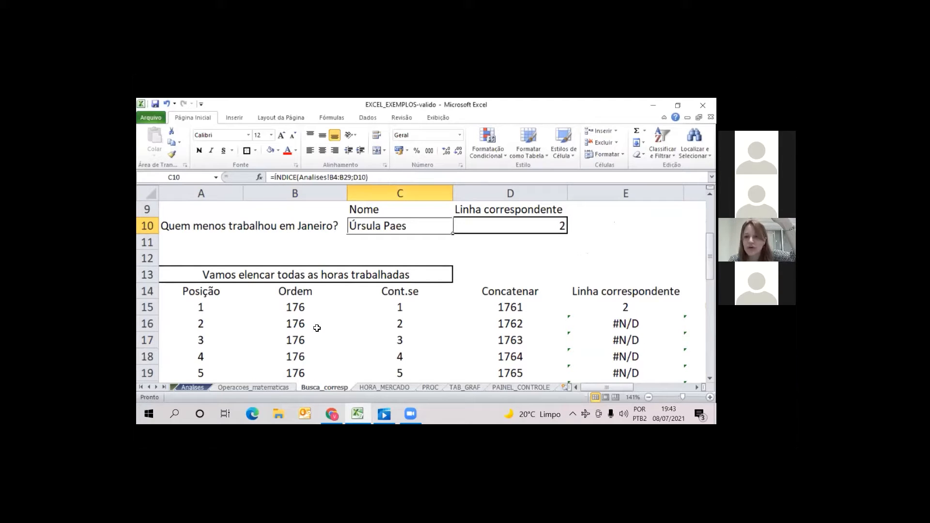
Compare the name in Busca_corresp C10 with the first employee rows on the Analises sheet
left_click(192, 388)
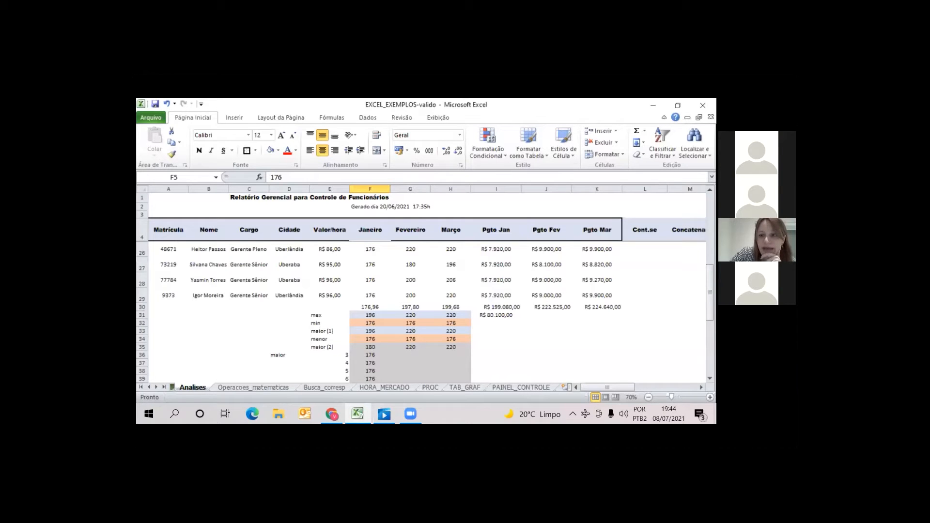
scroll(291, 327, "up", 7)
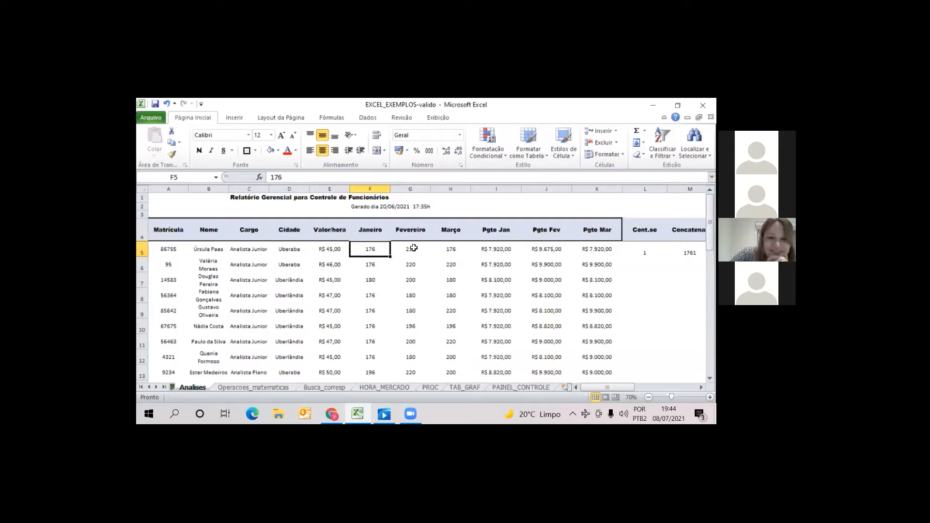
left_click_drag(169, 232, 451, 282)
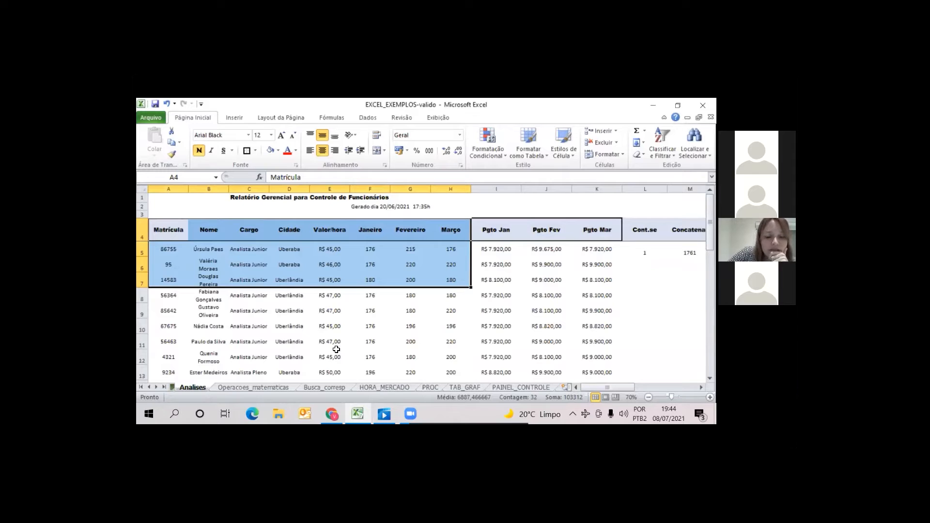
left_click(341, 388)
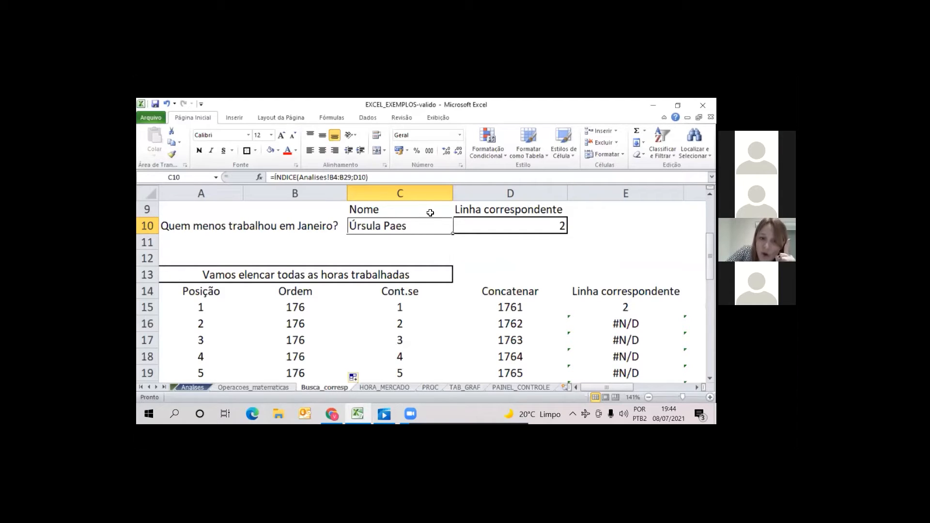
left_click(199, 388)
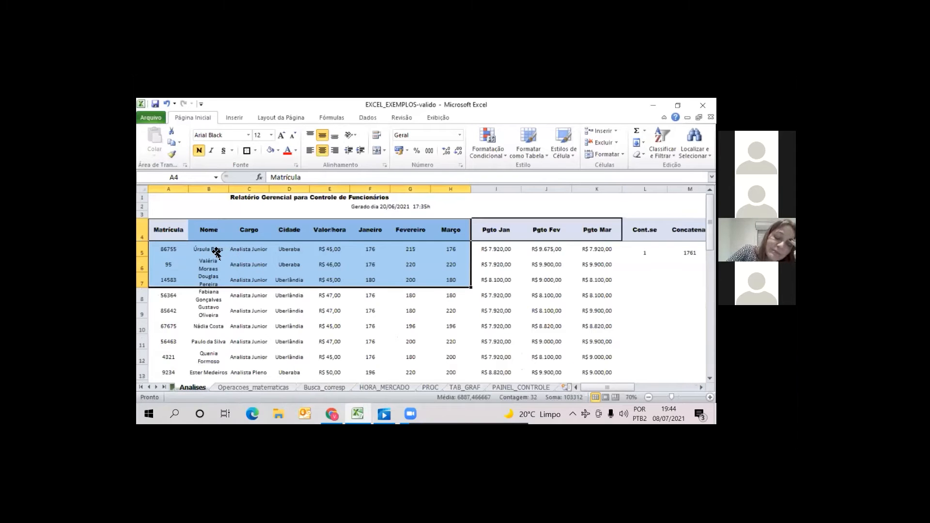
left_click(215, 250)
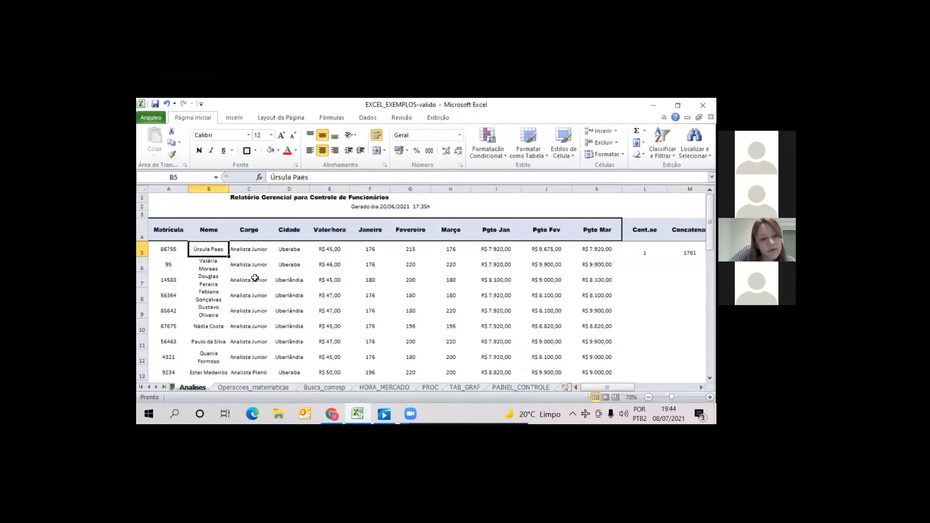
Select the employee table A4:P29 on Analises and open a custom sort for it
left_click_drag(168, 234, 647, 303)
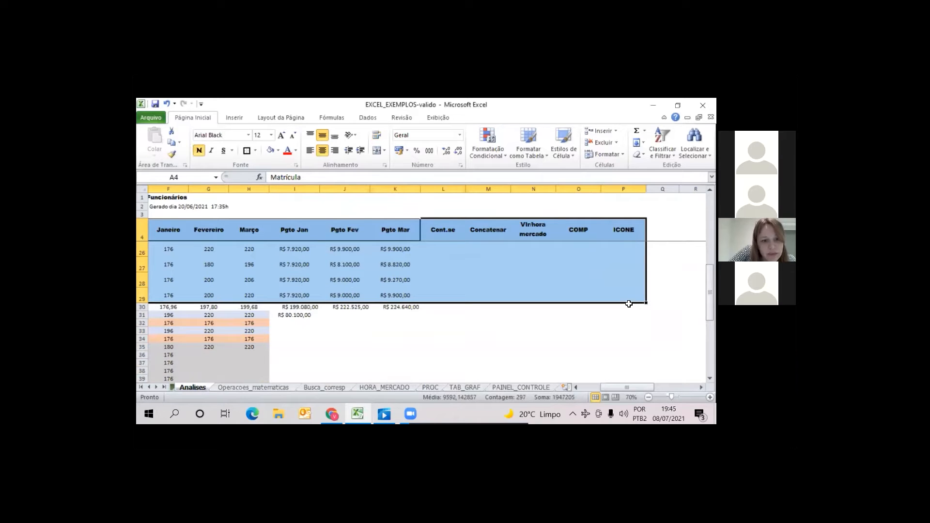
left_click_drag(615, 389, 595, 389)
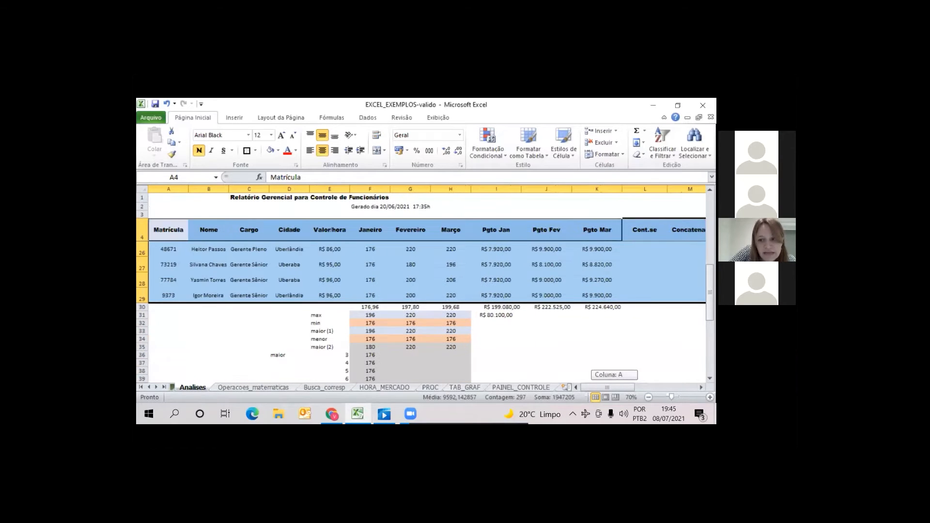
left_click_drag(710, 292, 710, 220)
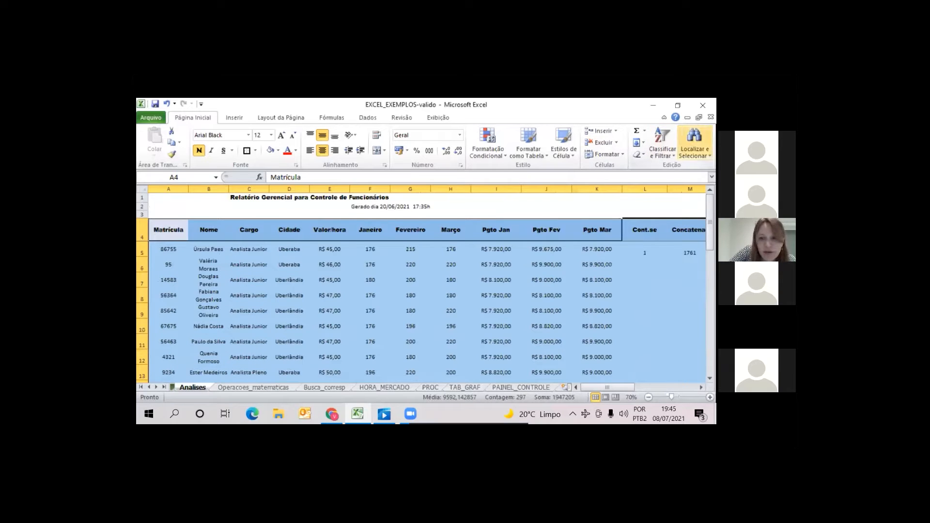
left_click(663, 146)
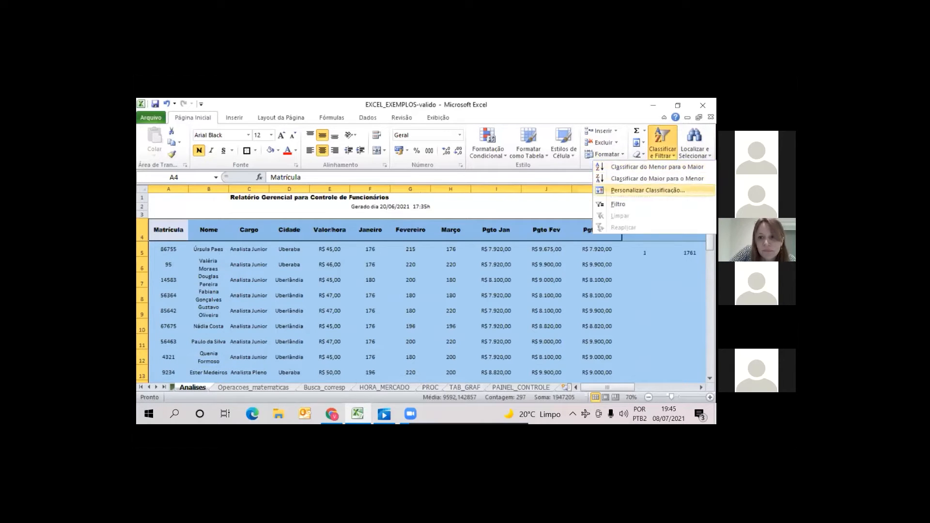
left_click(648, 190)
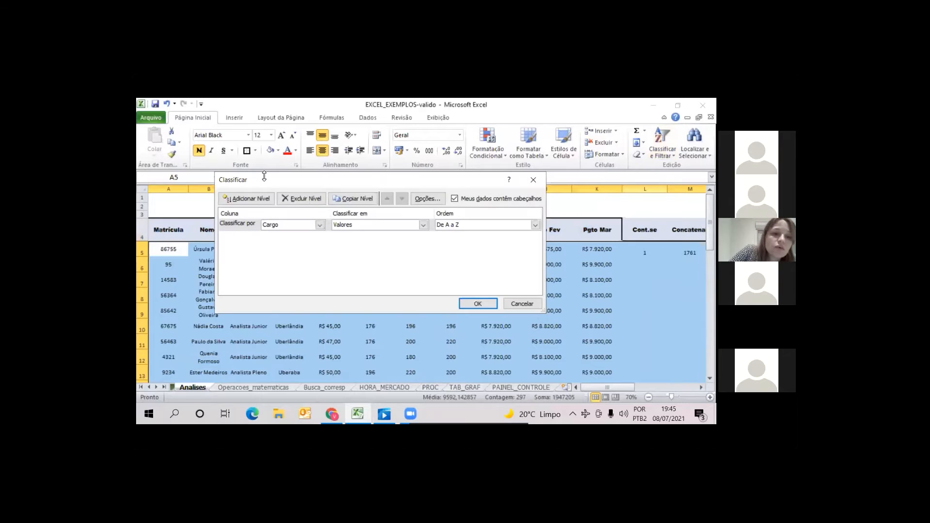
left_click_drag(266, 180, 395, 255)
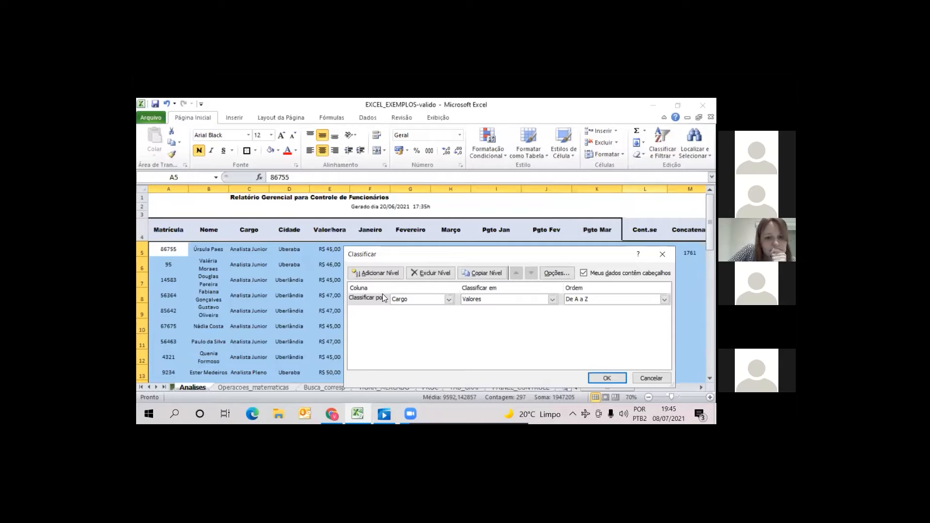
Sort the employee table by Nome on values from A to Z
left_click(449, 300)
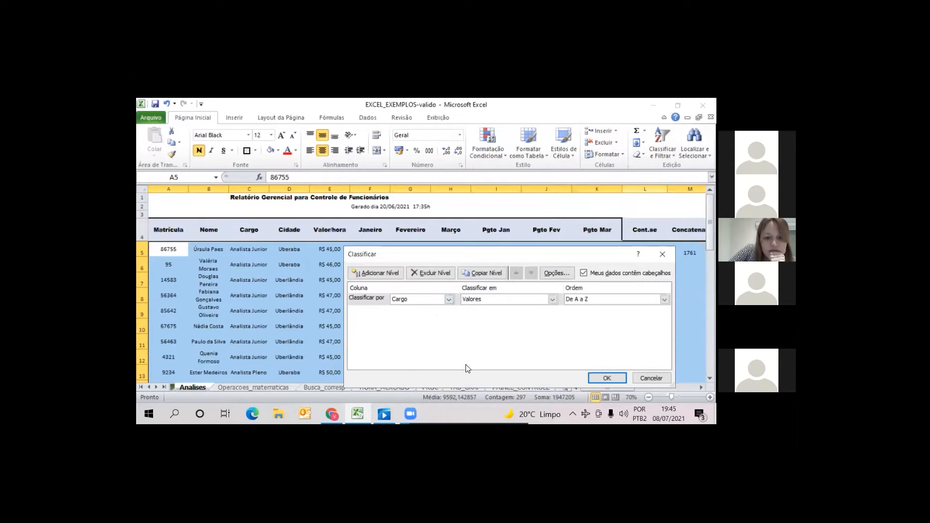
scroll(436, 381, "down", 2)
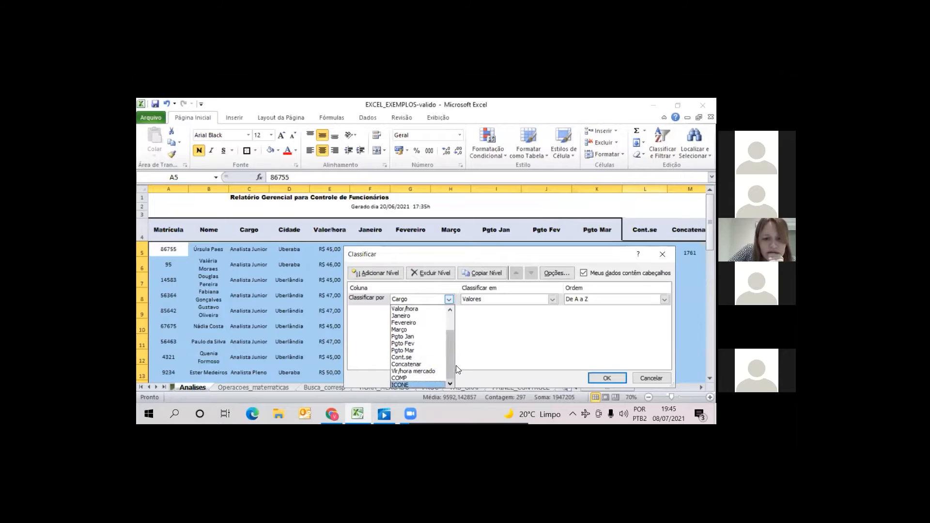
scroll(444, 343, "up", 2)
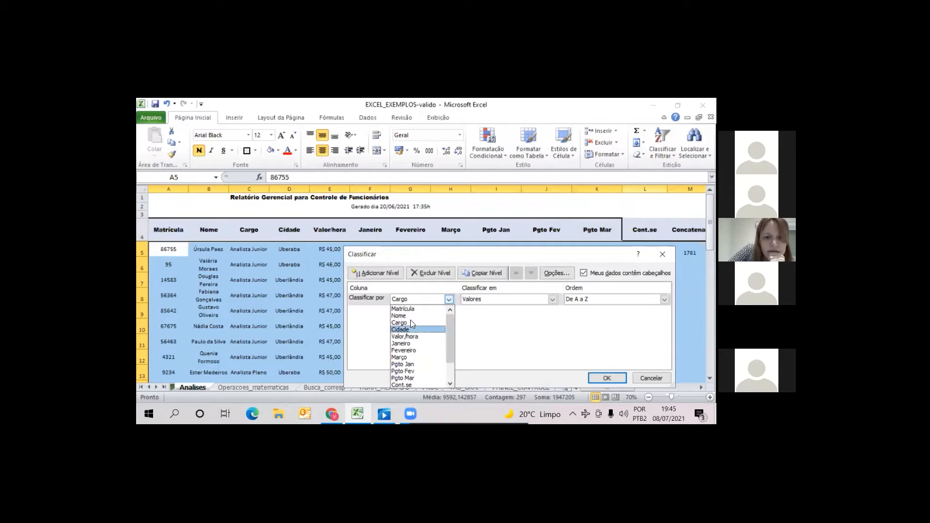
left_click(411, 322)
left_click(449, 299)
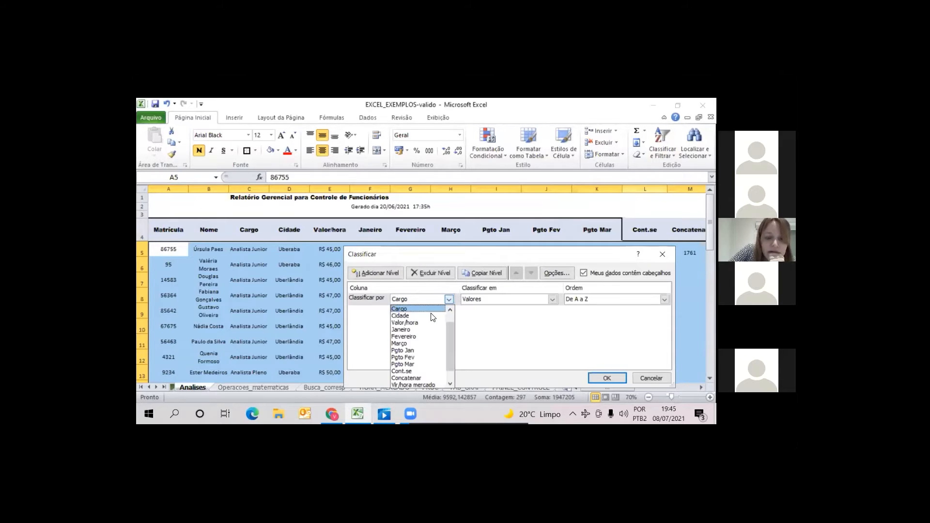
scroll(449, 310, "up", 2)
left_click(429, 315)
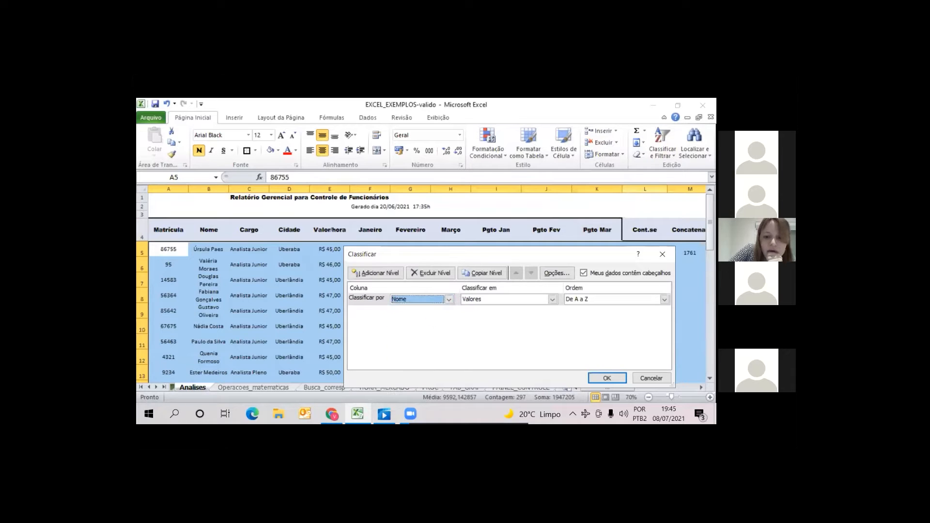
left_click(607, 378)
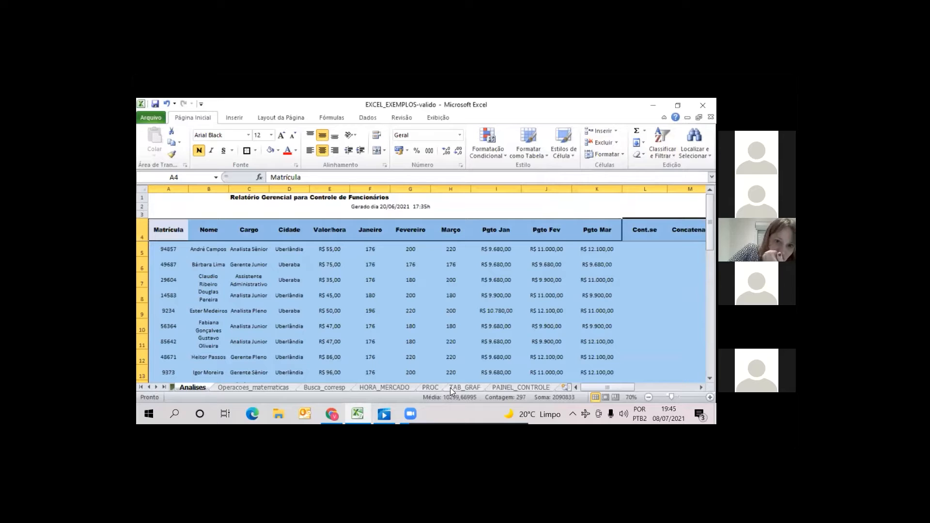
Check the January hours of the first employee in the sorted table
left_click(208, 250)
key("Right")
key("Right")
key("Right")
key("Right")
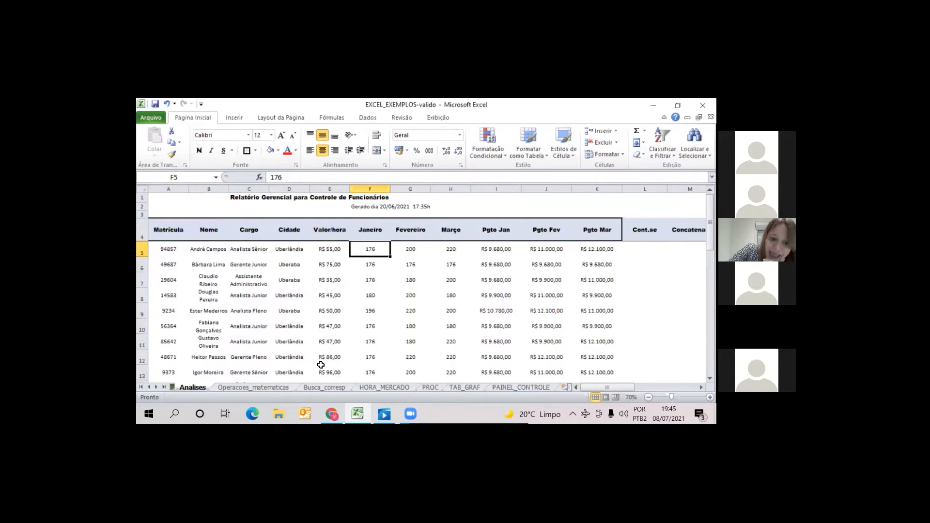
Review the ÍNDICE formula in C10 and the CORRESP formula in D10 on Busca_corresp against the sorted table
left_click(330, 387)
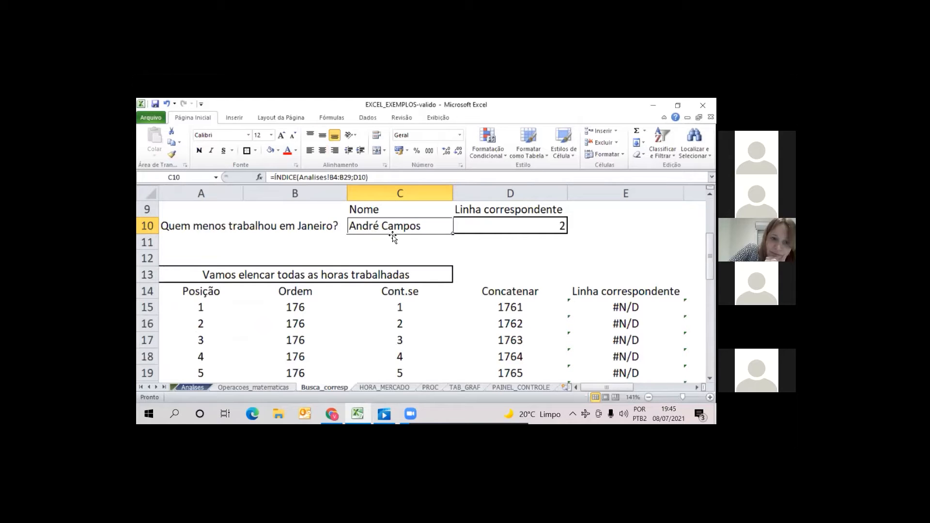
left_click(494, 231)
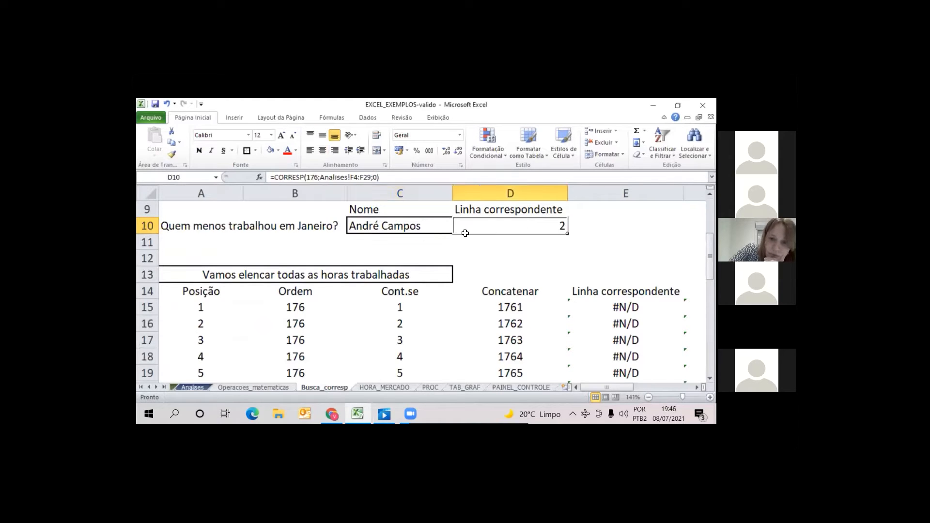
key("Left")
key("Right")
key("Left")
key("Right")
key("Left")
key("Right")
key("Left")
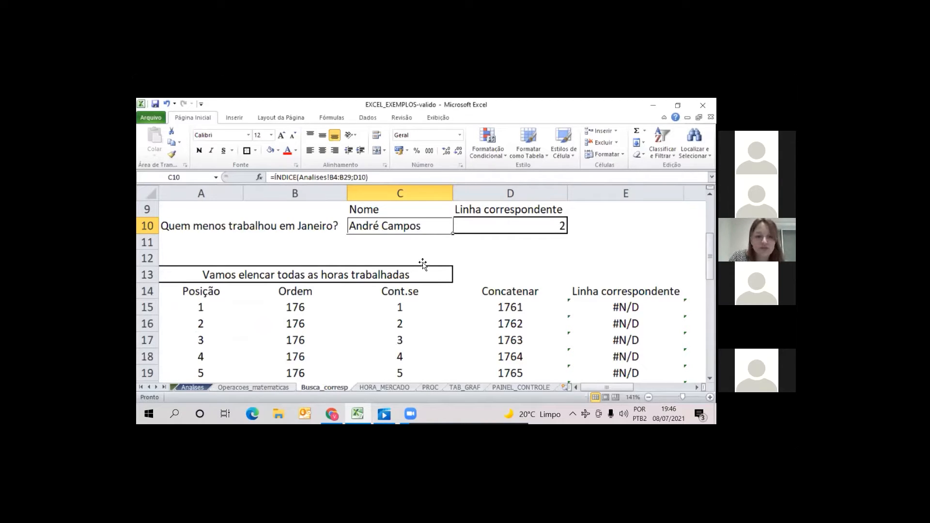
Review the existing CONT.SE formula in C15 on Busca_corresp without changing it
left_click(406, 295)
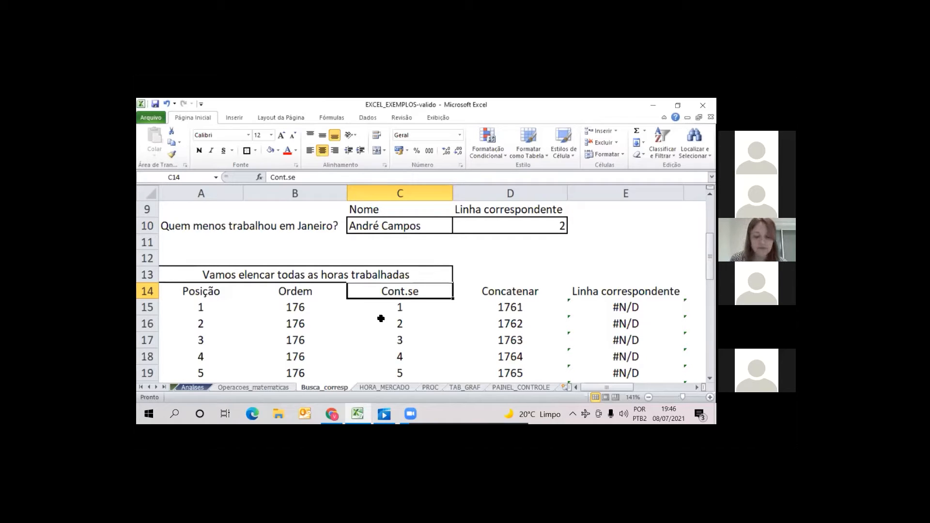
double_click(406, 308)
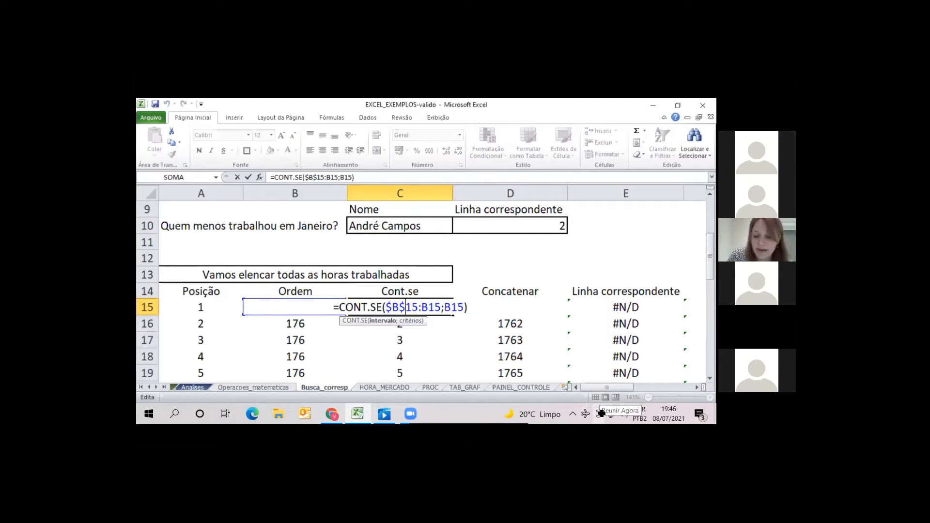
key("Escape")
key("Up")
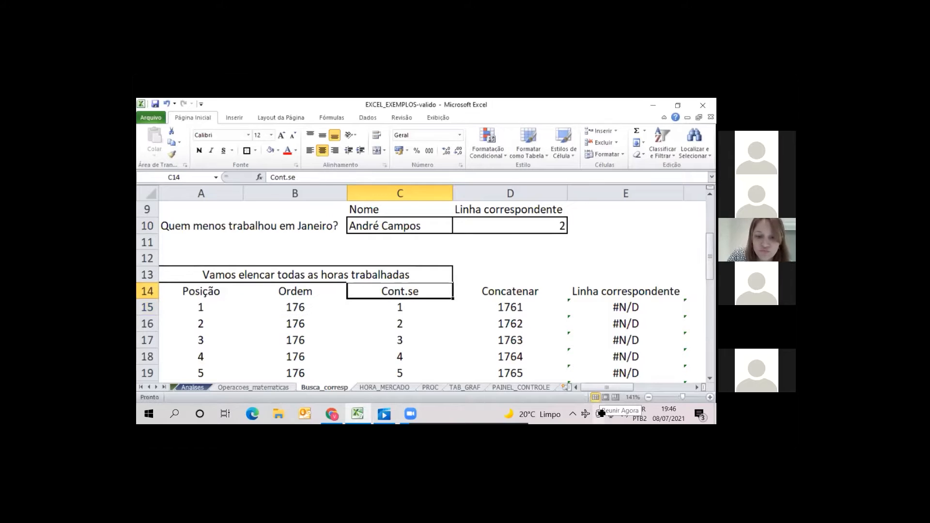
Clear C15 and enter the formula =CONT.SE(B15;B15) with relative references in it
key("Down")
key("Delete")
key("Down")
key("Up")
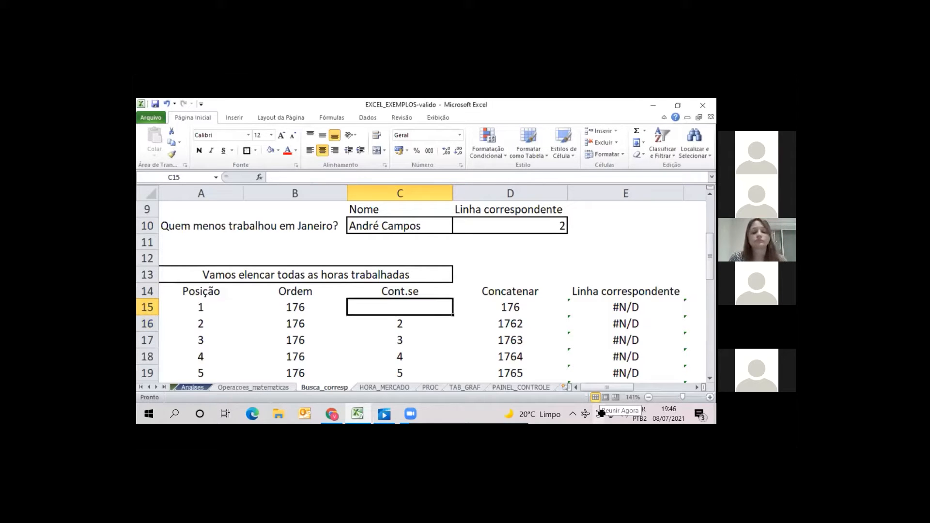
type("=cont.s")
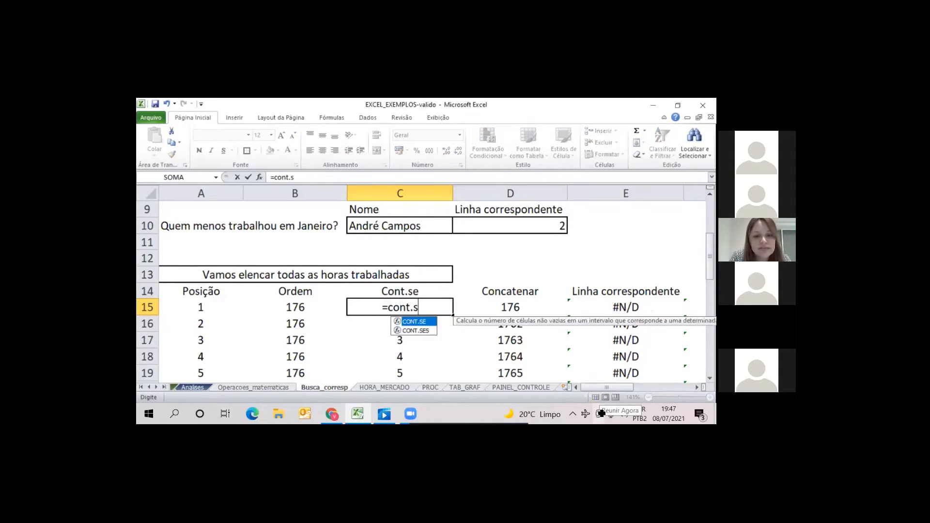
type("e(")
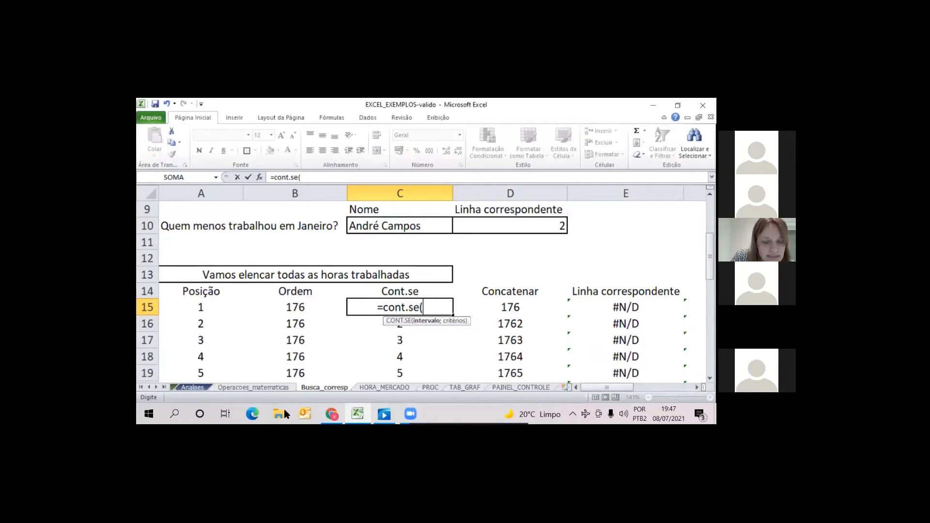
left_click(299, 308)
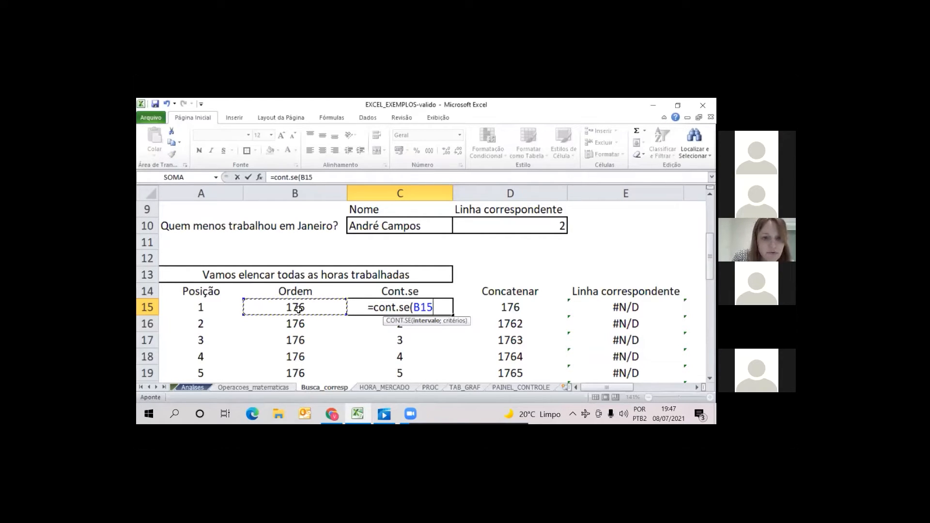
type(";")
left_click(302, 307)
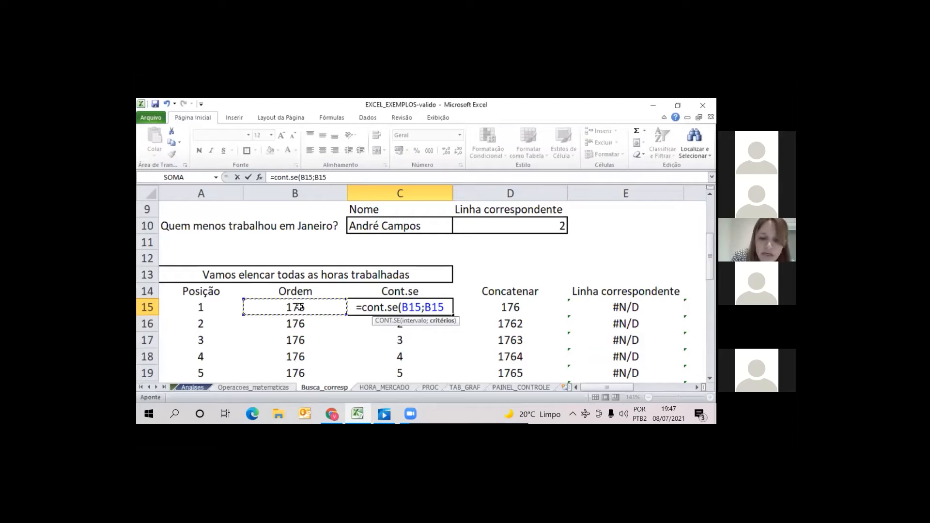
type(")")
key("Return")
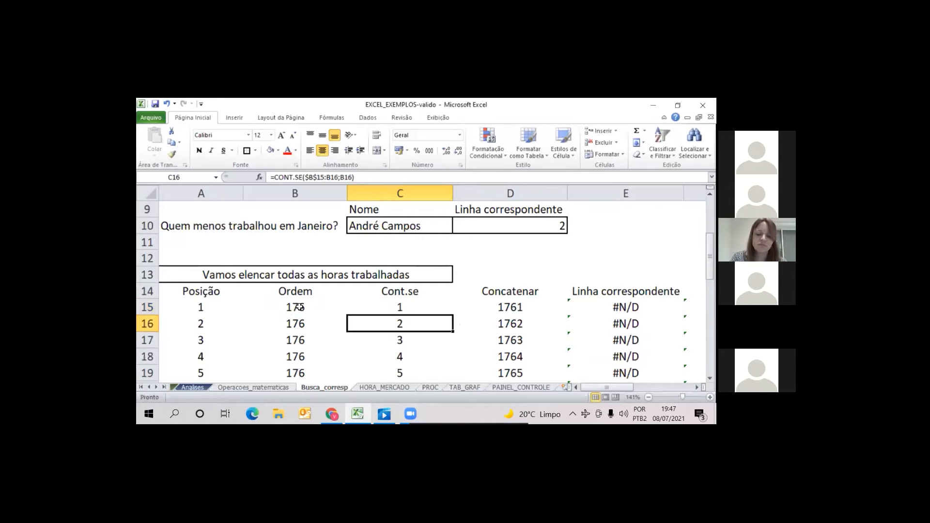
Compare C15 with its Ordem cell B15 and fill the CONT.SE formula down to C19
key("Up")
key("Left")
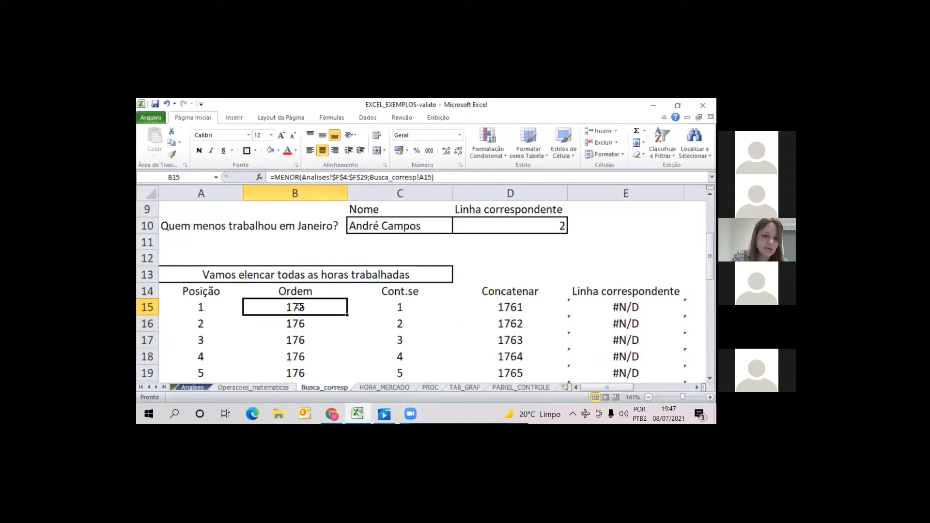
key("Right")
key("Left")
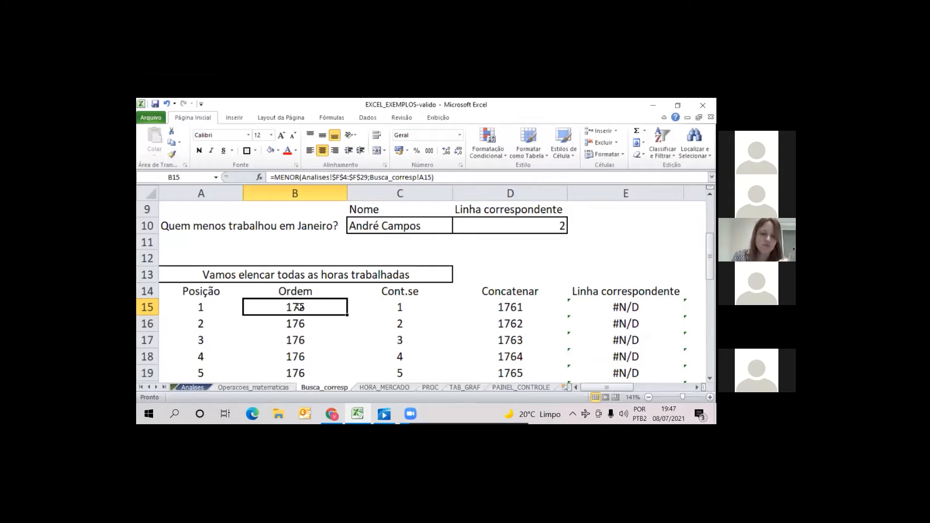
key("Right")
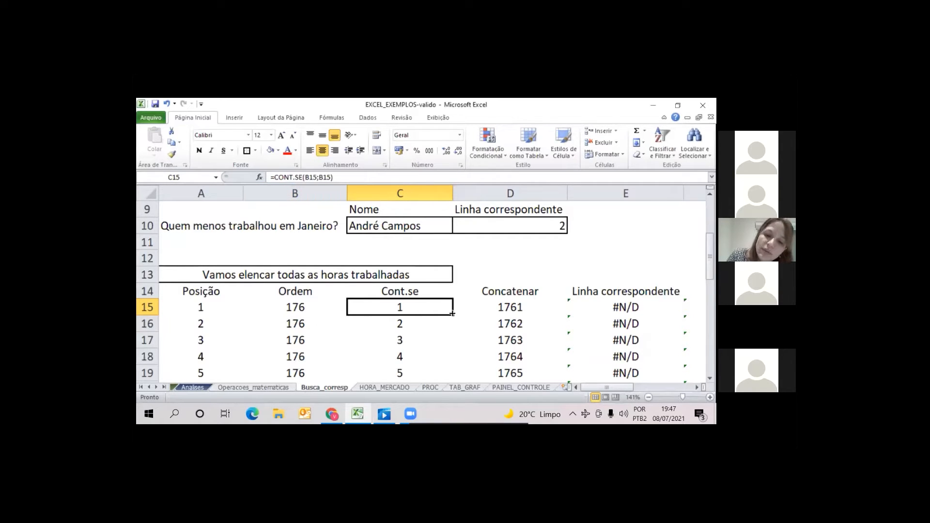
left_click_drag(452, 314, 456, 377)
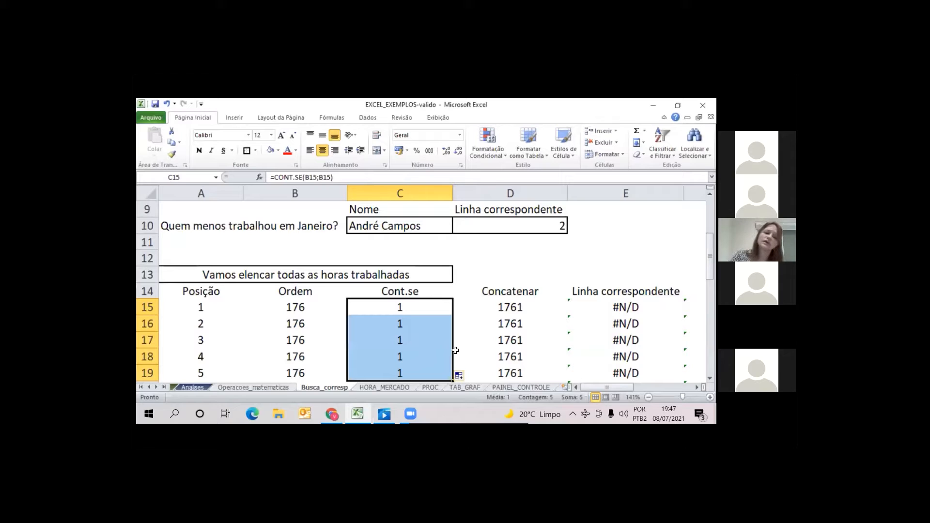
Compare the copied CONT.SE formulas in C15:C17 with the Ordem cells beside them
left_click(401, 311)
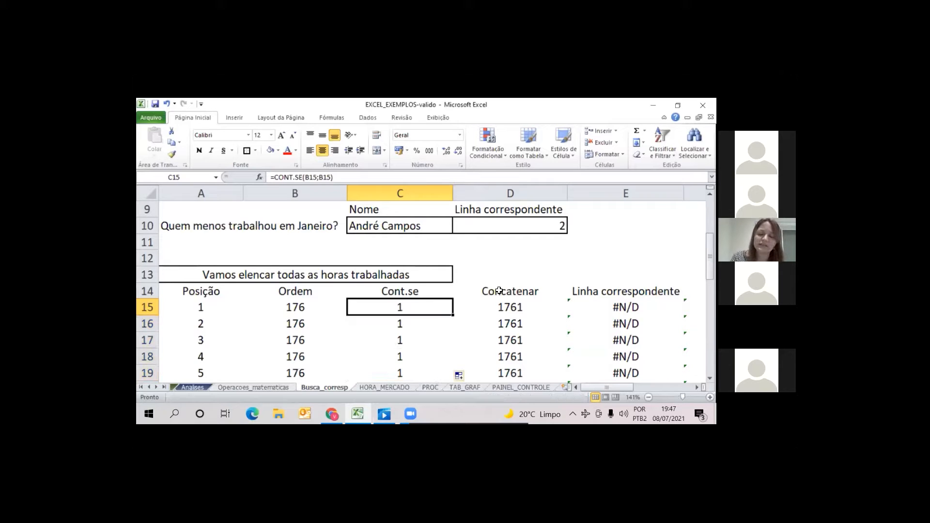
key("Left")
key("Right")
key("Down")
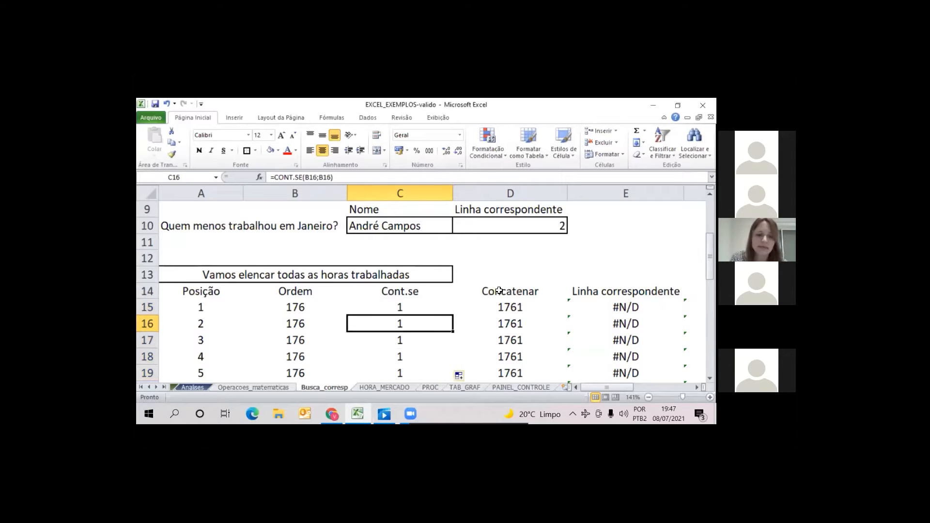
key("Down")
key("Left")
key("Right")
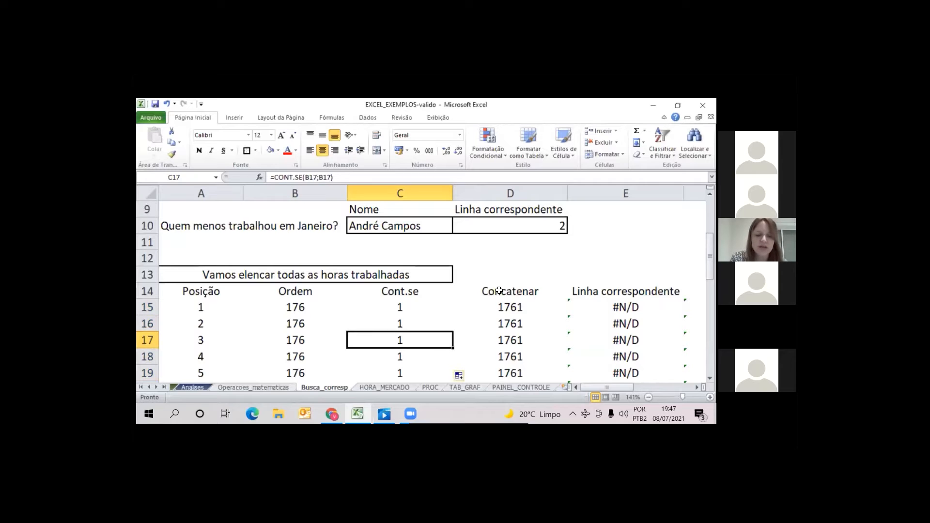
key("Up")
key("Left")
key("Right")
key("Down")
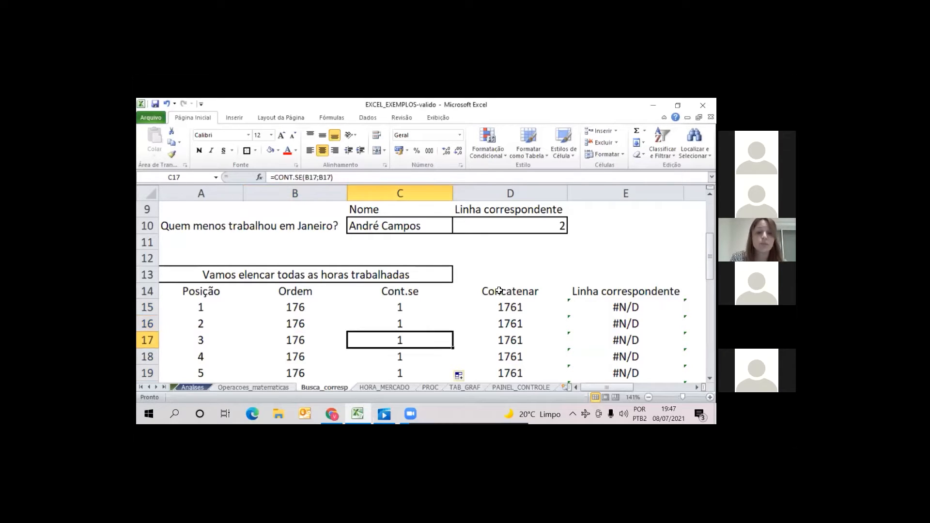
key("Left")
key("Up")
key("Right")
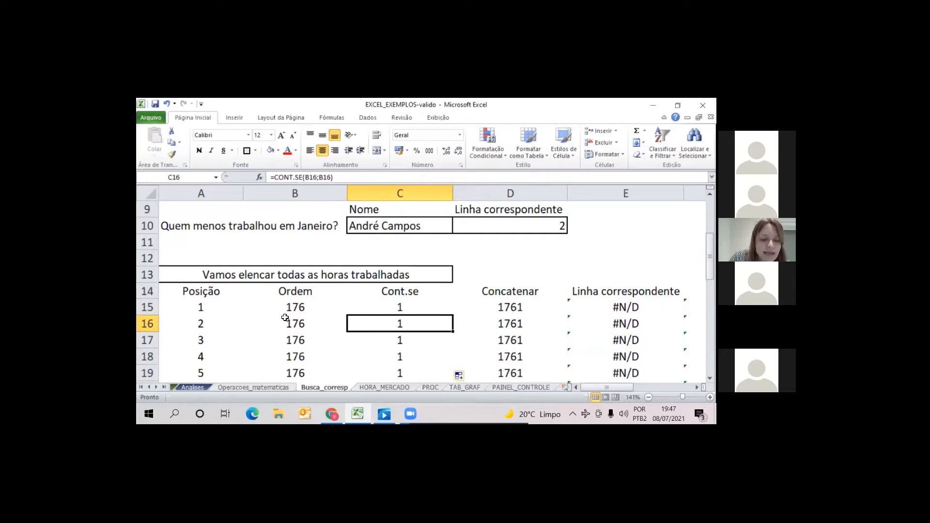
Inspect the references used by the CONT.SE formula in C15 and check its copies in C17 and C18
key("Up")
key("F2")
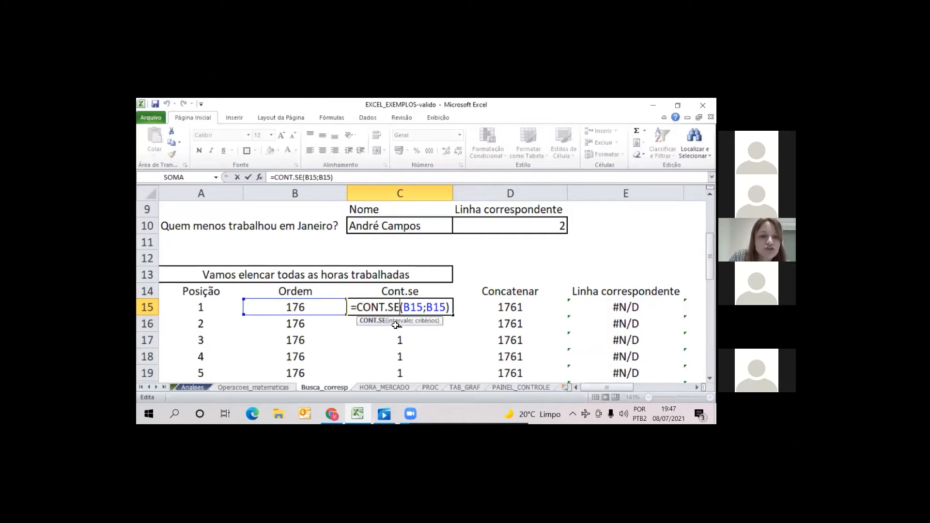
key("Return")
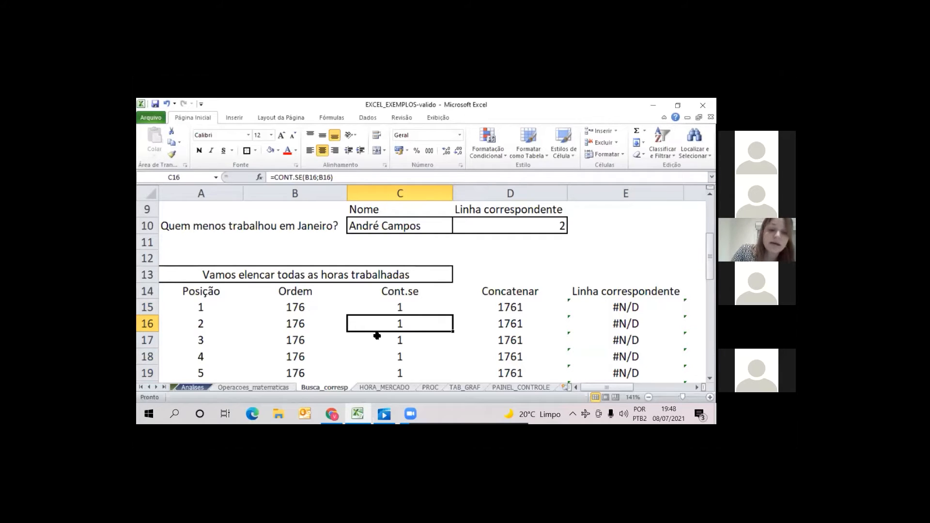
left_click(404, 344)
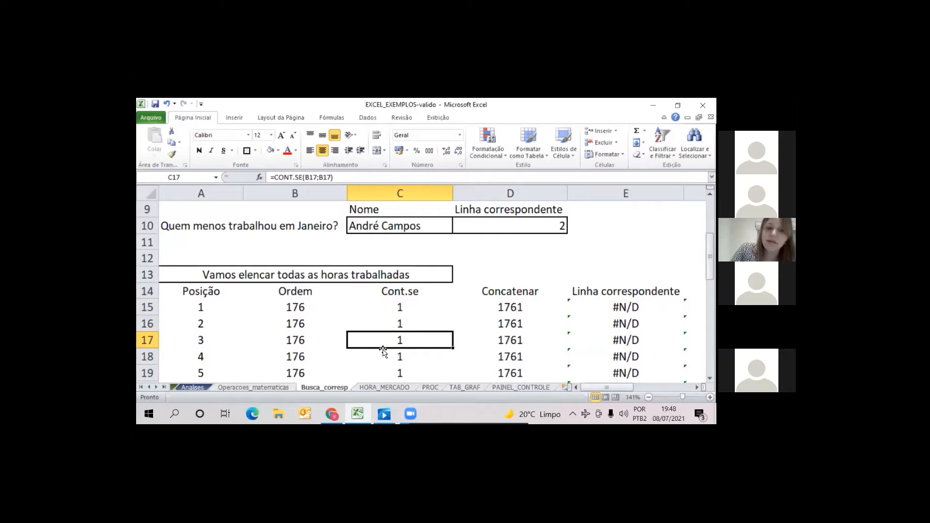
left_click(397, 359)
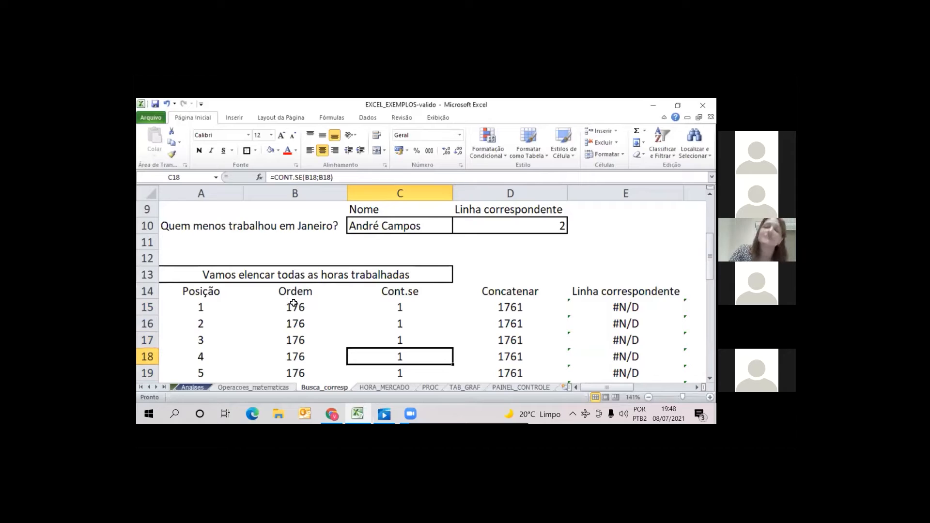
Make the range argument of the formula in C15 absolute so it reads =CONT.SE($B$15;B15)
left_click(398, 306)
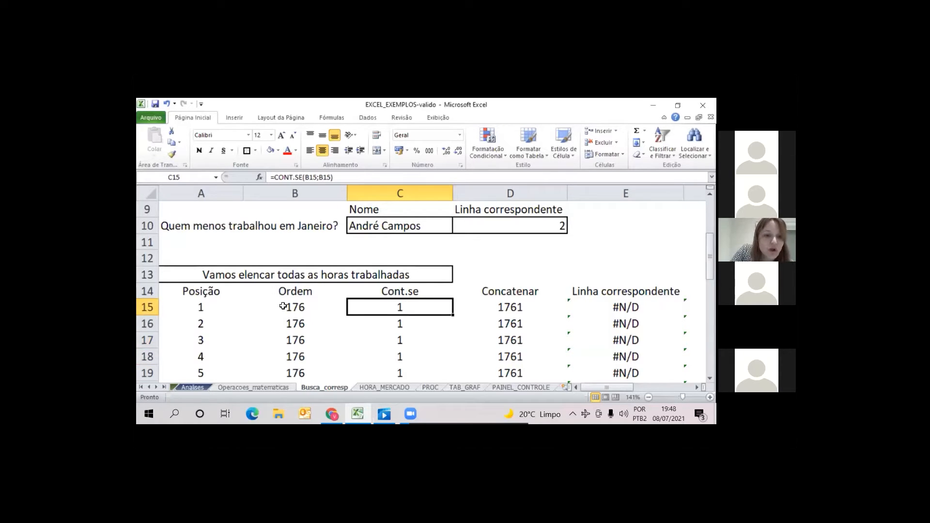
left_click(315, 178)
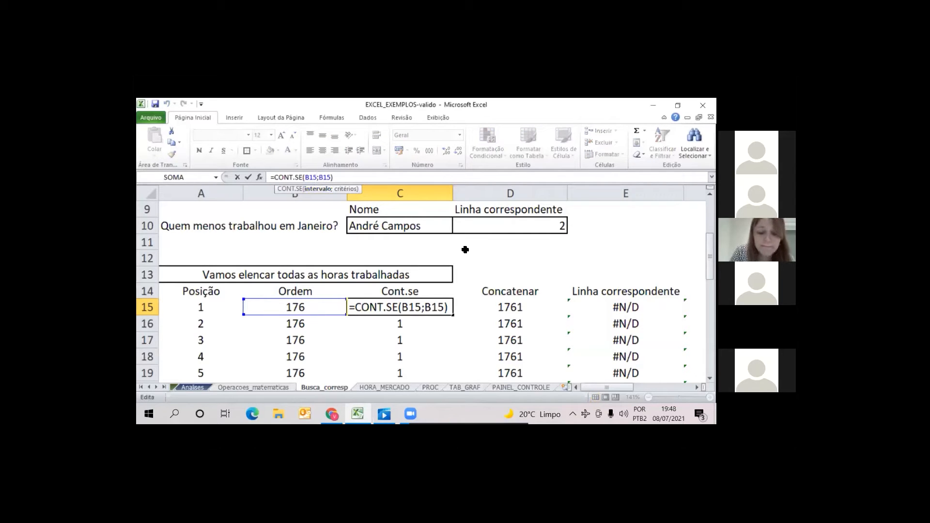
type(":b")
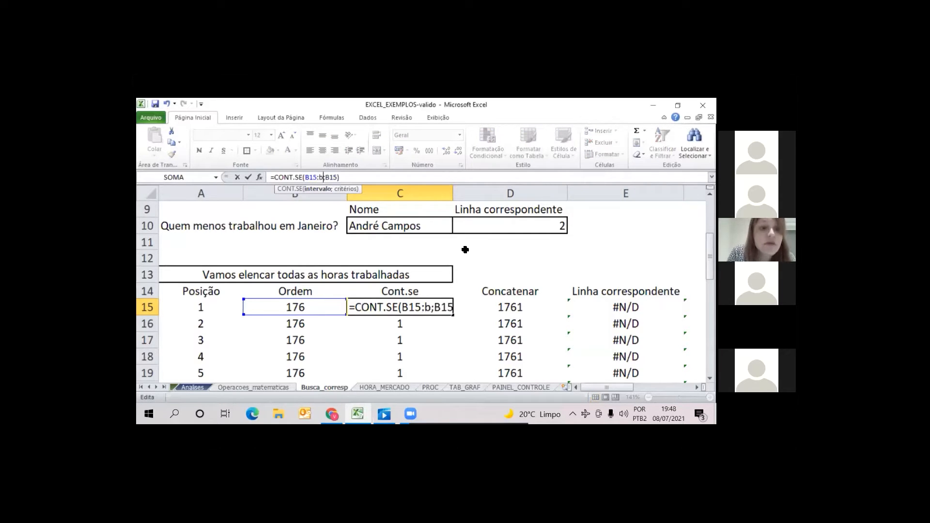
type("15")
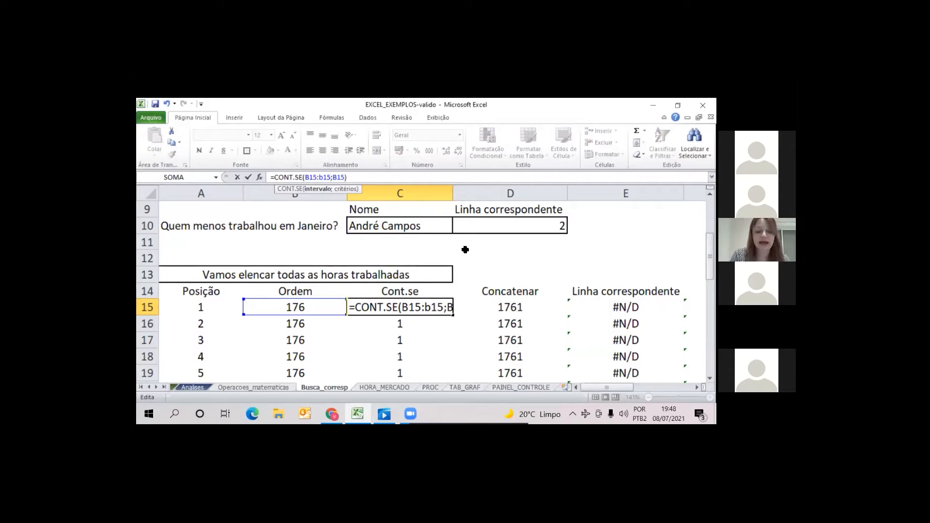
key("BackSpace")
key("BackSpace")
key("BackSpace")
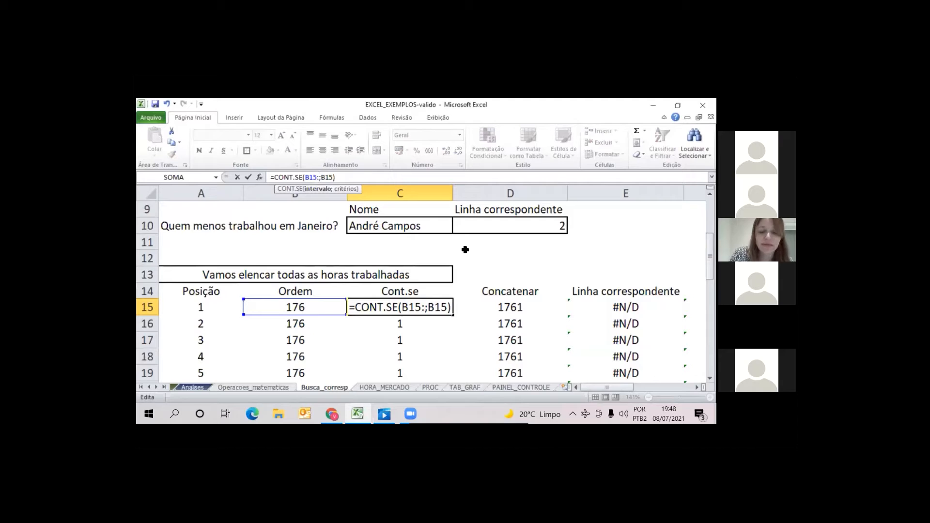
key("BackSpace")
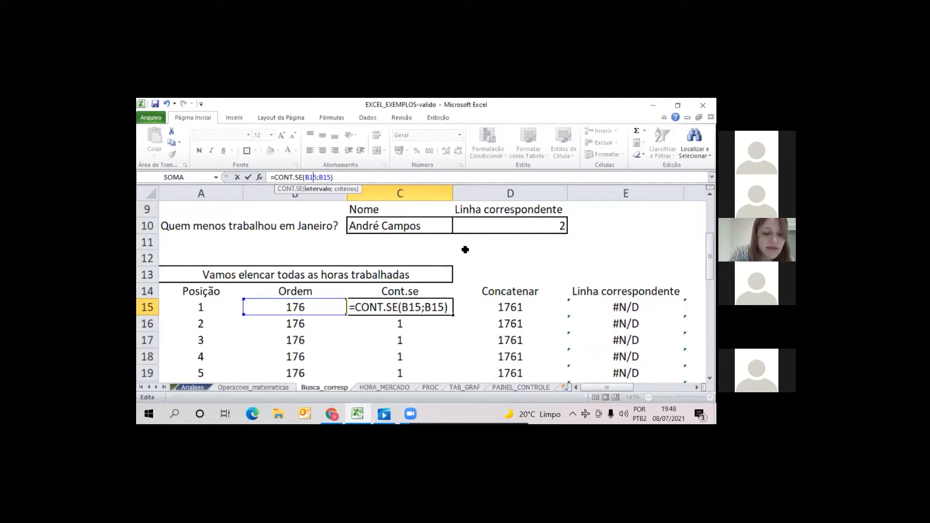
key("F4")
key("Return")
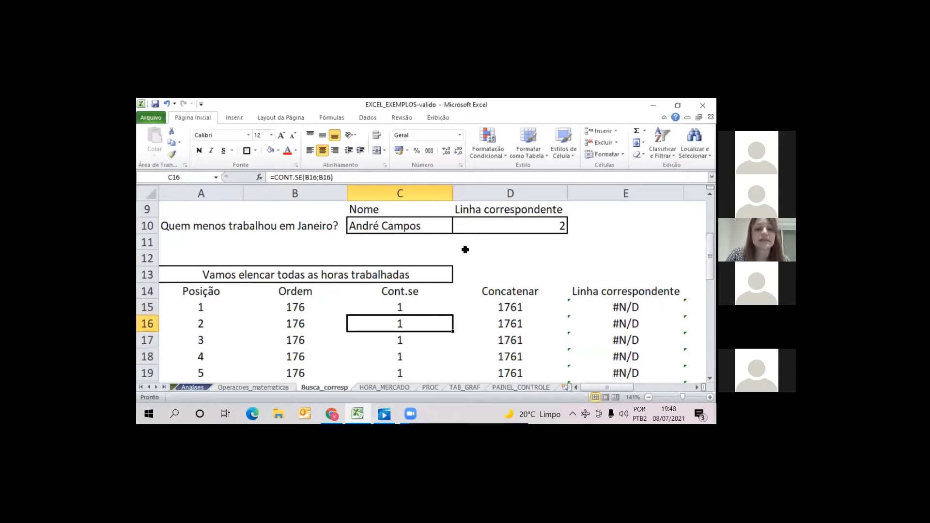
Fill the CONT.SE formula with the $B$15 range from C15 down to C19 and check the copies through C18
left_click(409, 306)
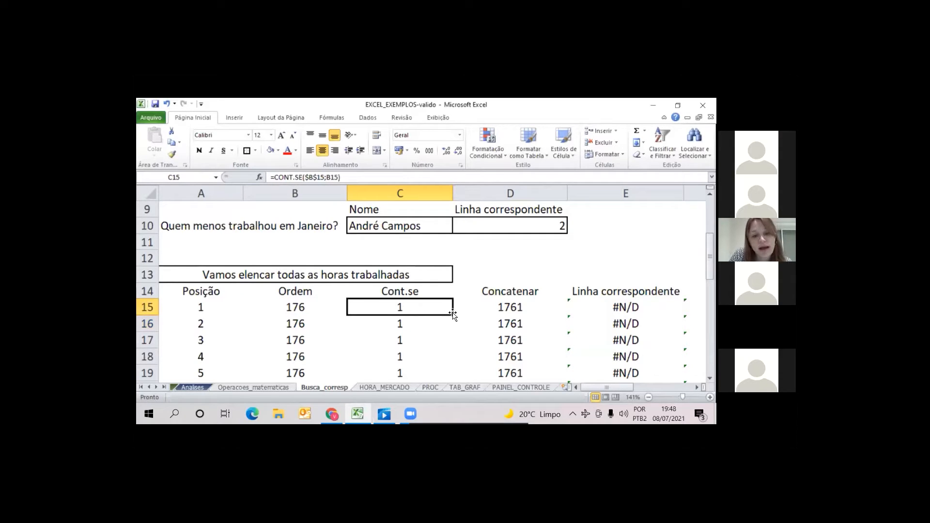
left_click_drag(453, 314, 453, 371)
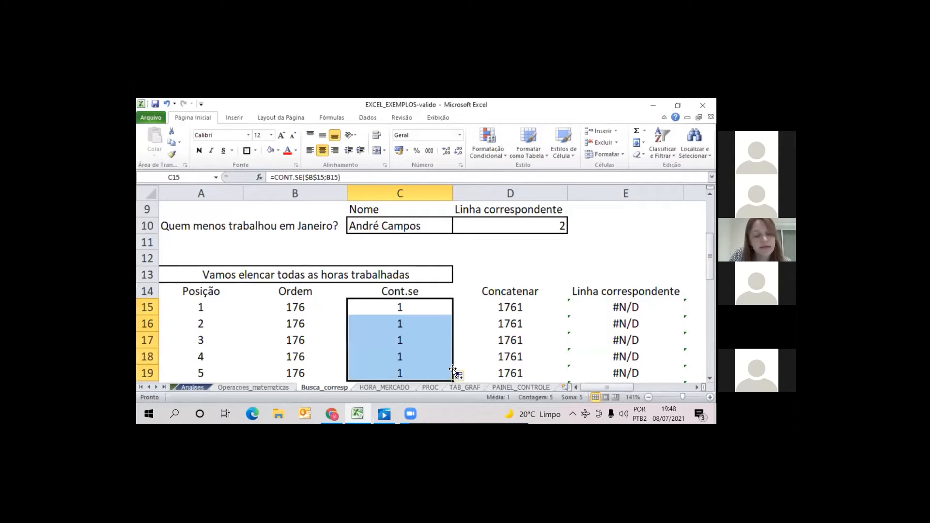
left_click(421, 309)
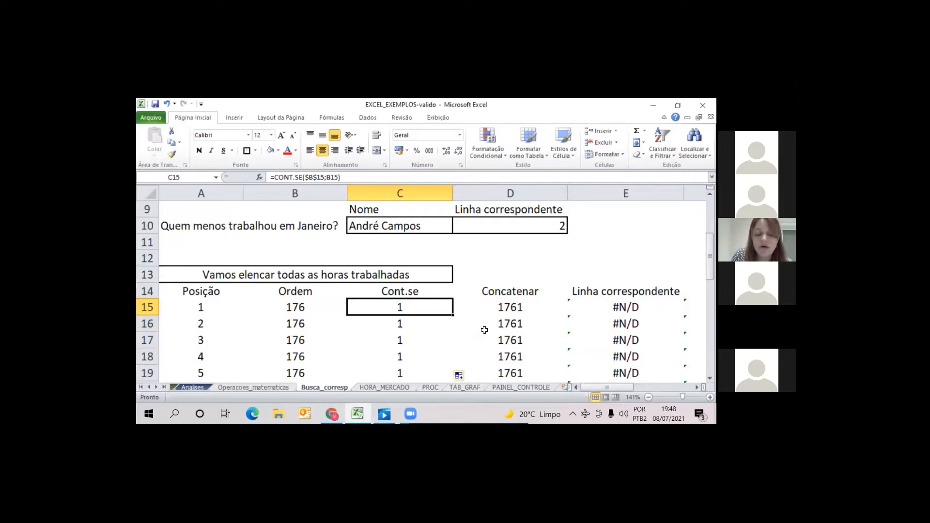
key("Down")
key("Down")
key("Down")
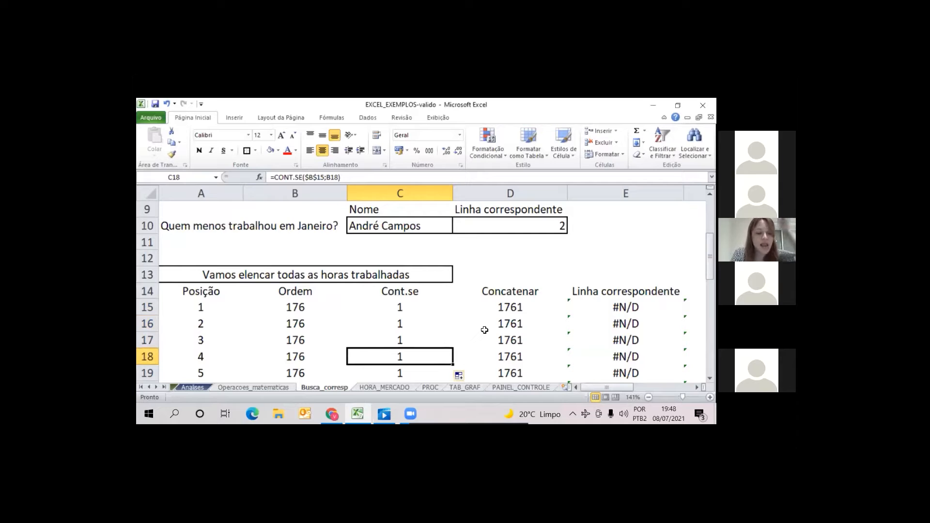
key("Up")
key("Up")
key("Up")
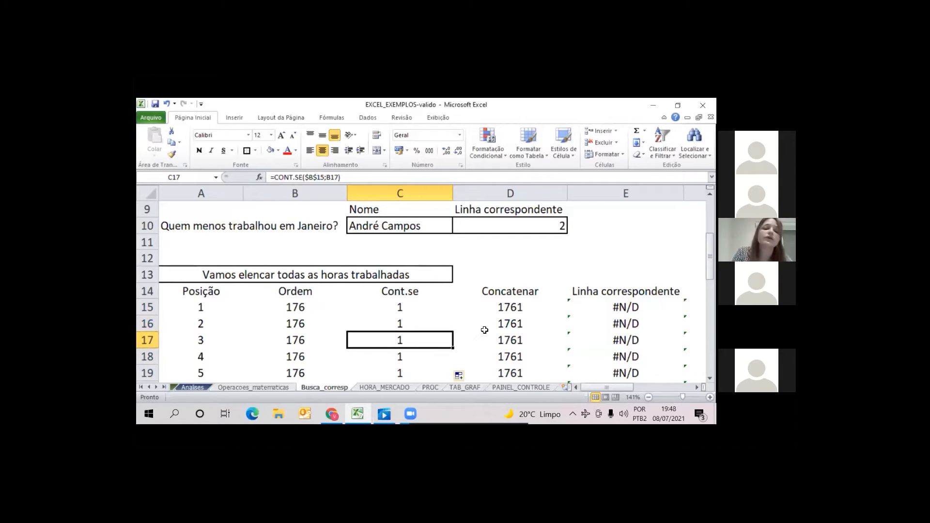
Change the formula in C15 to =CONT.SE($B$15:B15;B15) and fill it down the Cont.se column through C39
left_click(306, 178)
left_click(324, 178)
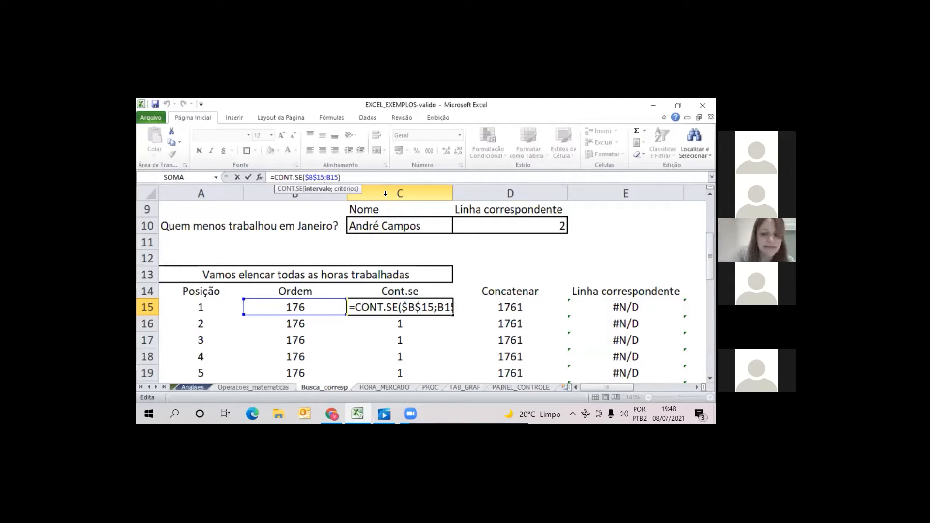
type(":B1")
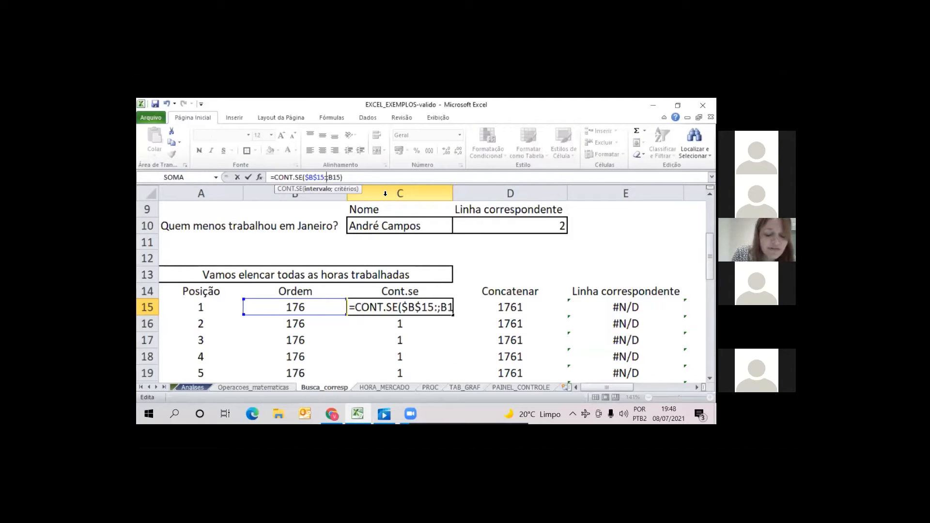
type("5")
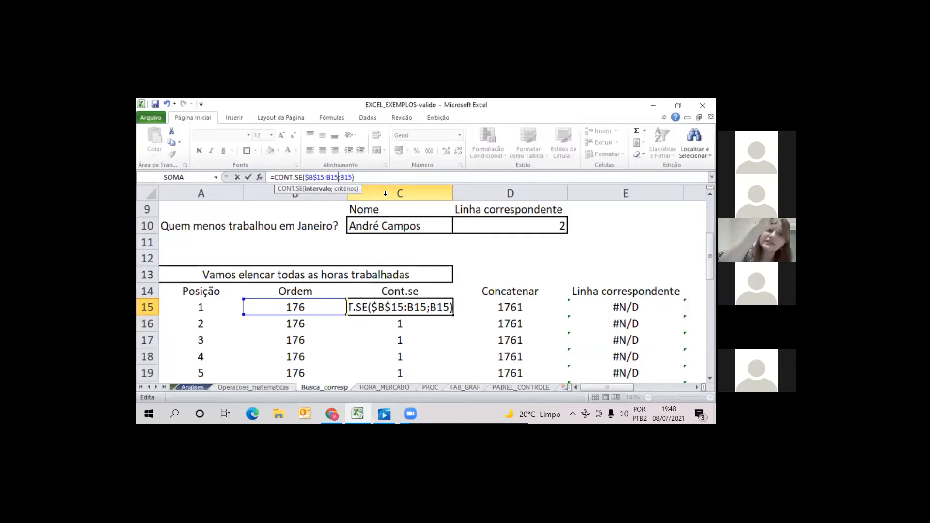
key("Return")
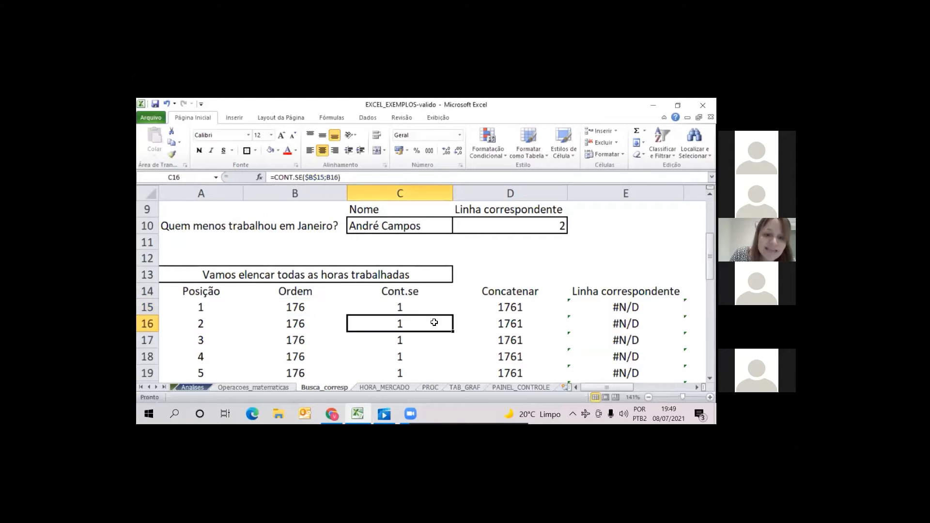
left_click(448, 303)
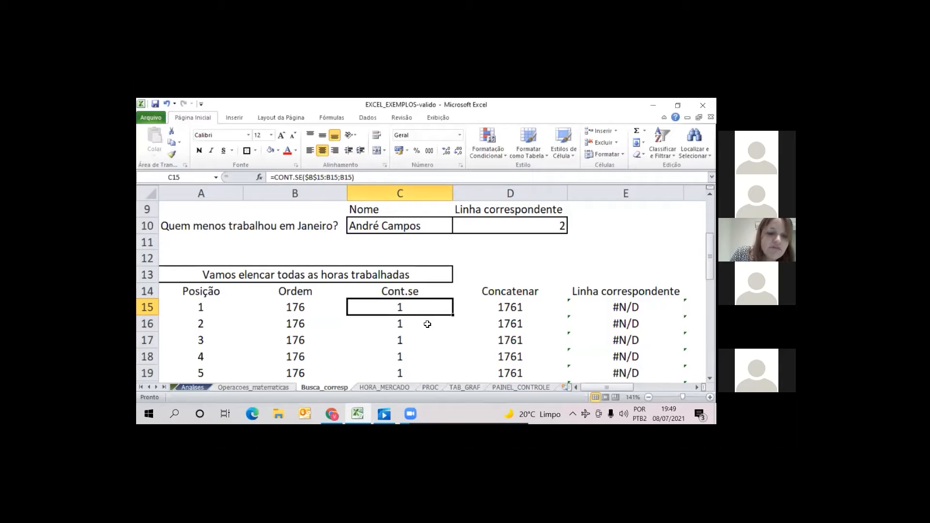
double_click(453, 315)
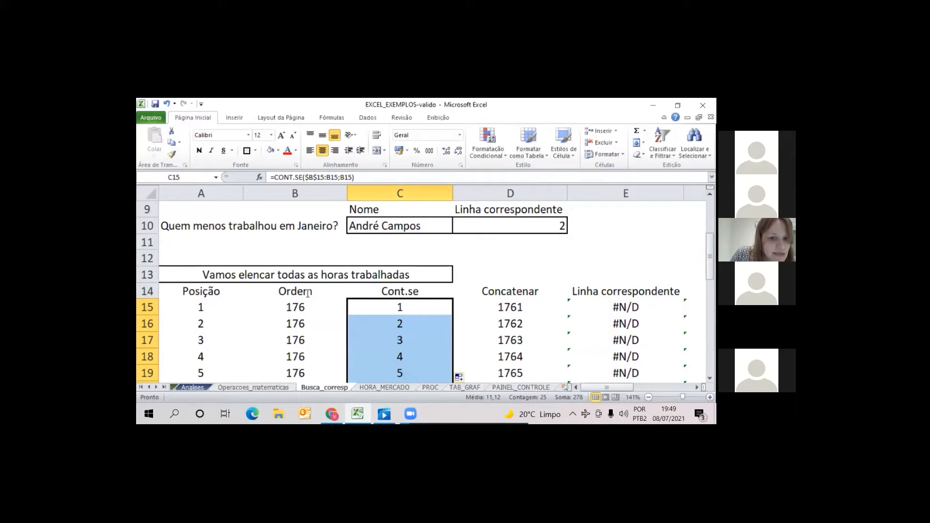
Inspect the range references of the CONT.SE formulas in C15 and C16 and compare the copies down to C19
key("F2")
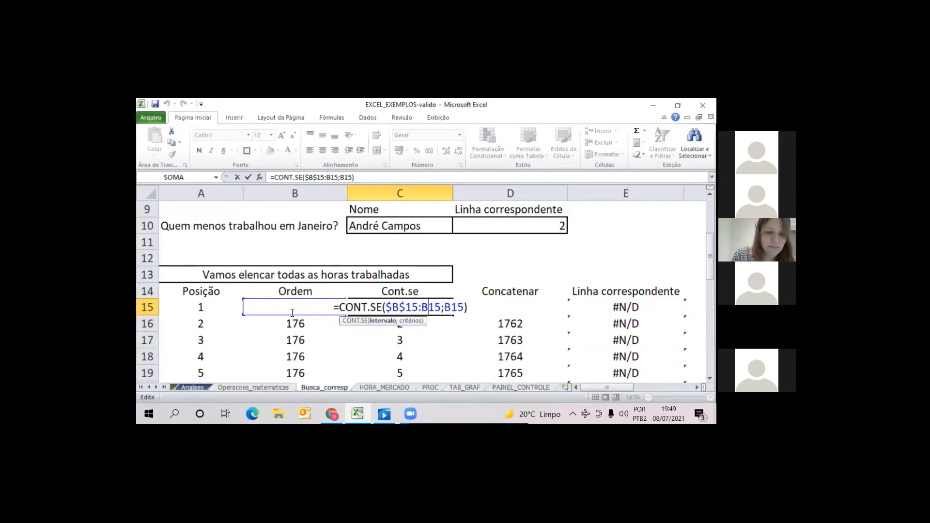
key("Return")
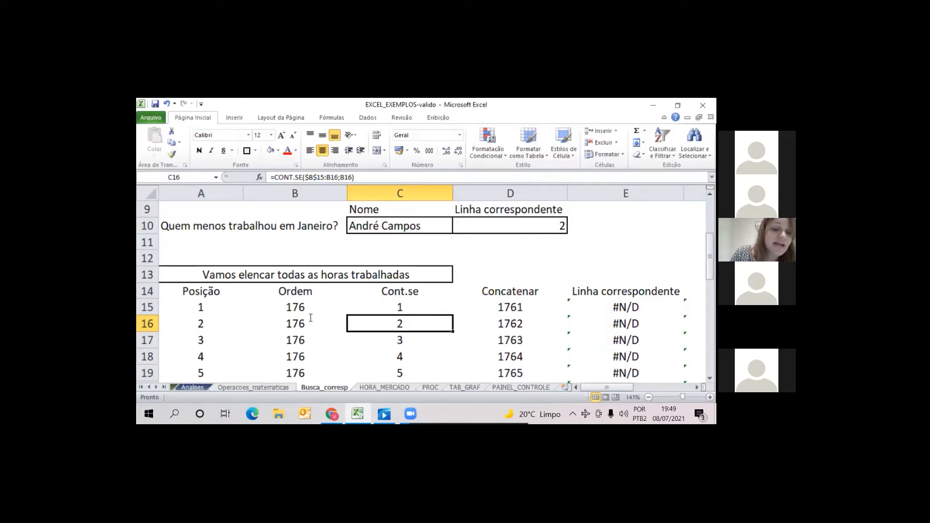
key("F2")
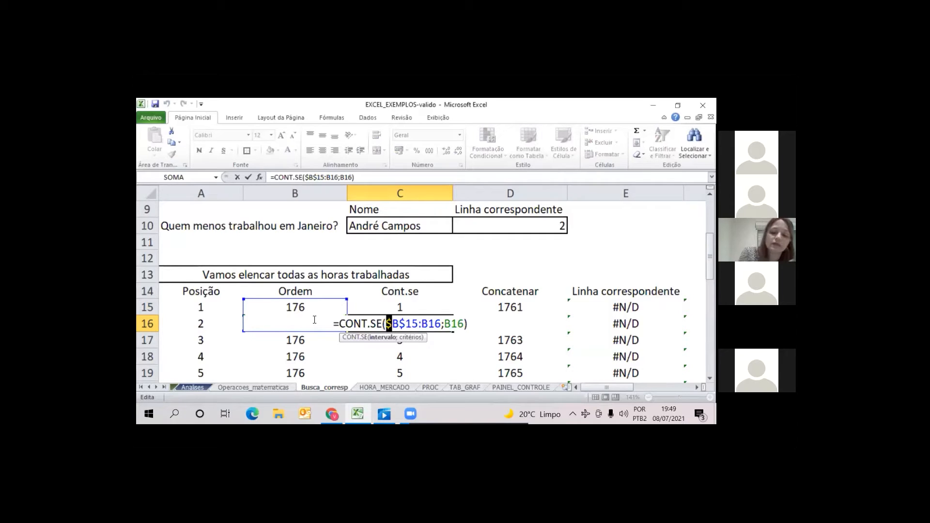
key("Return")
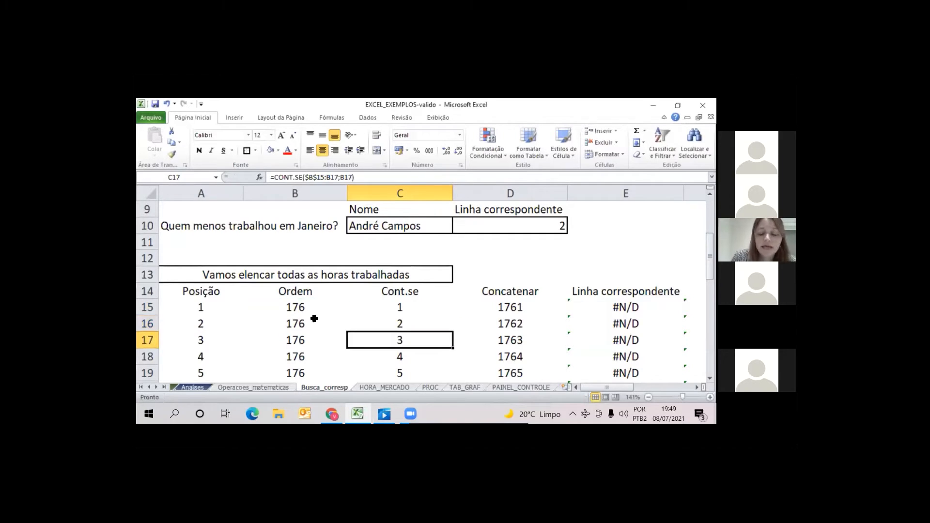
key("Up")
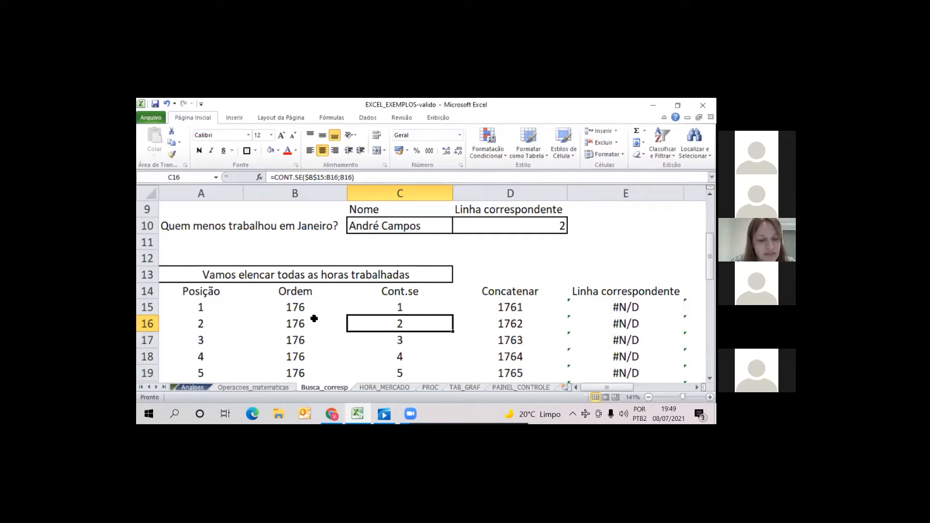
key("Down")
key("Down")
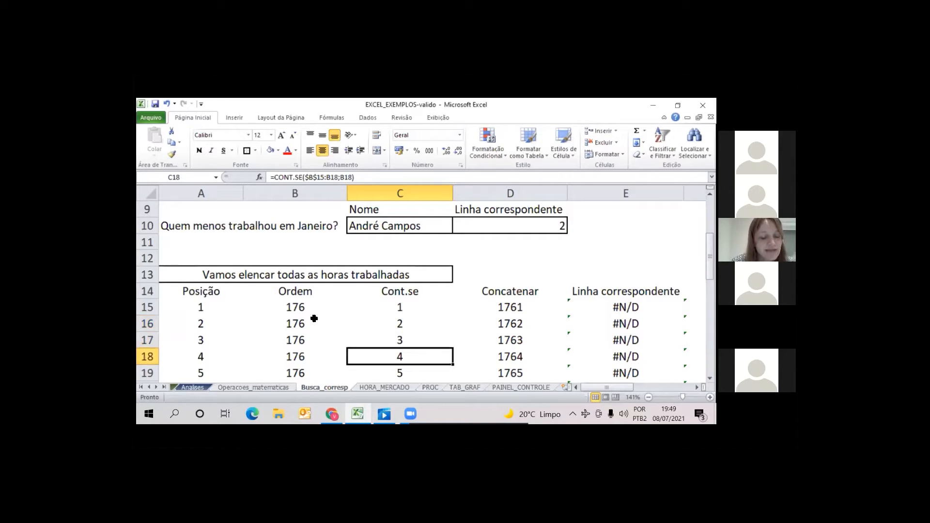
key("Down")
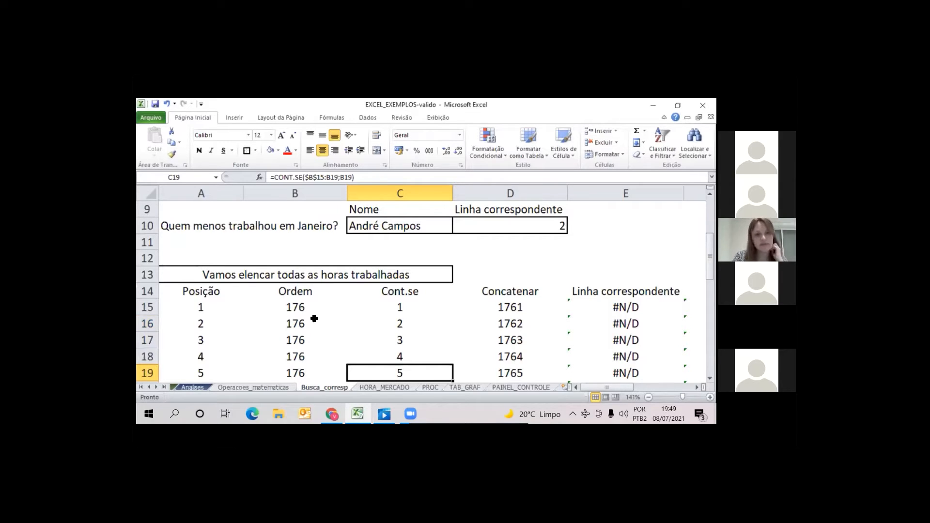
Follow the running count down the Cont.se column to C39 and examine the range used by the formula in C38
key("Down")
key("Down")
key("Down")
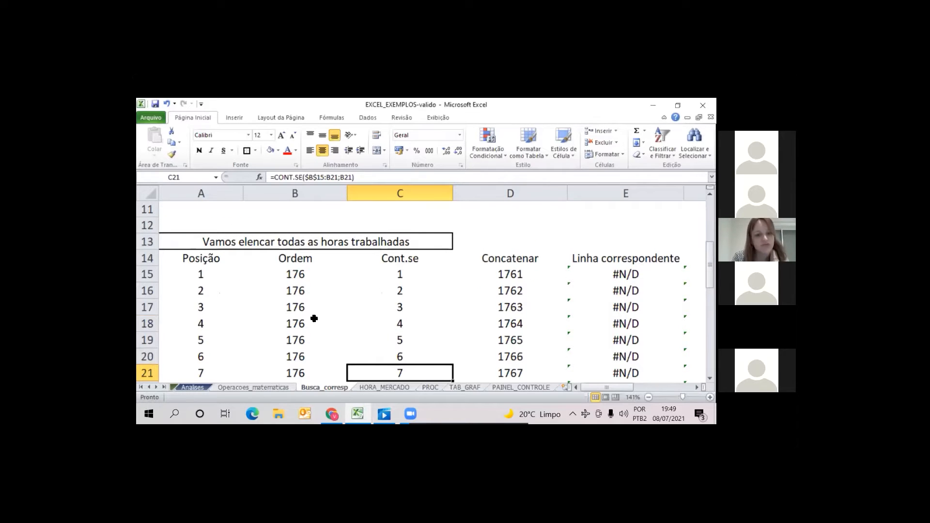
key("Down")
key("Down")
key("Down")
key("Down")
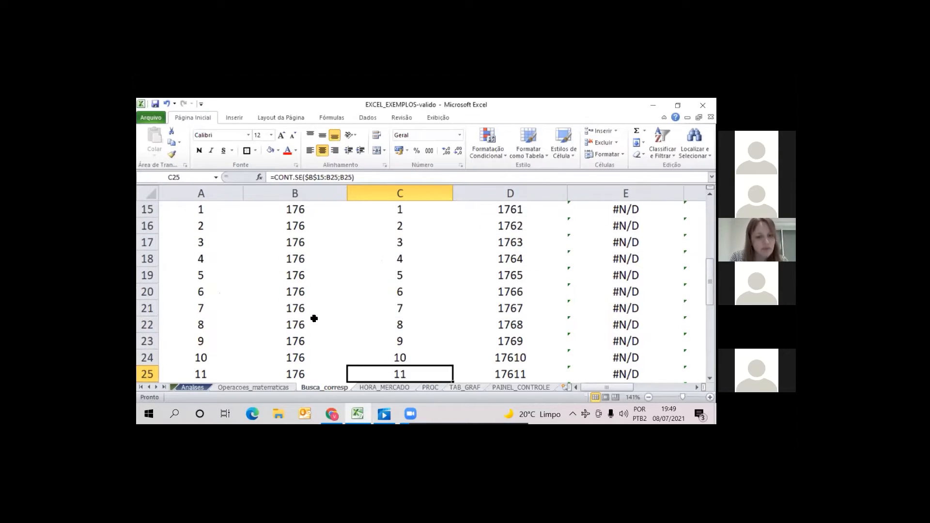
key("Down")
key("Down")
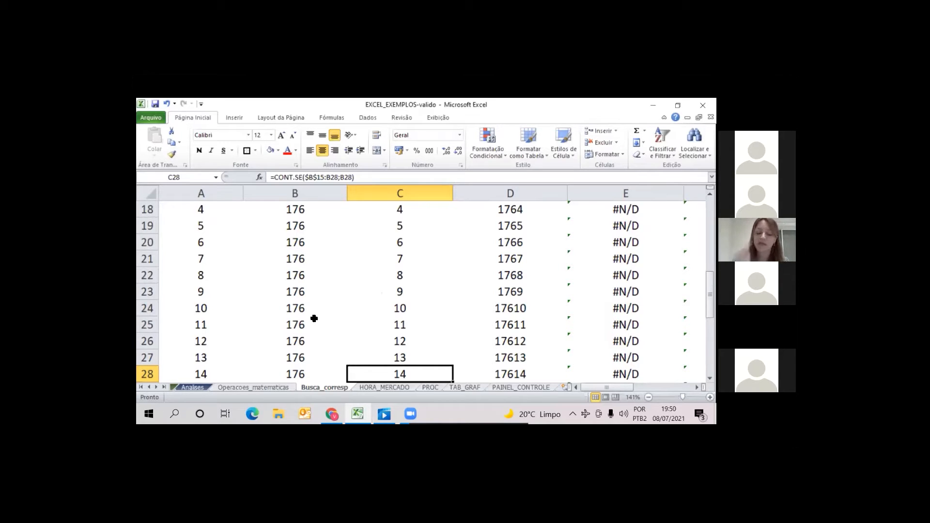
key("Down")
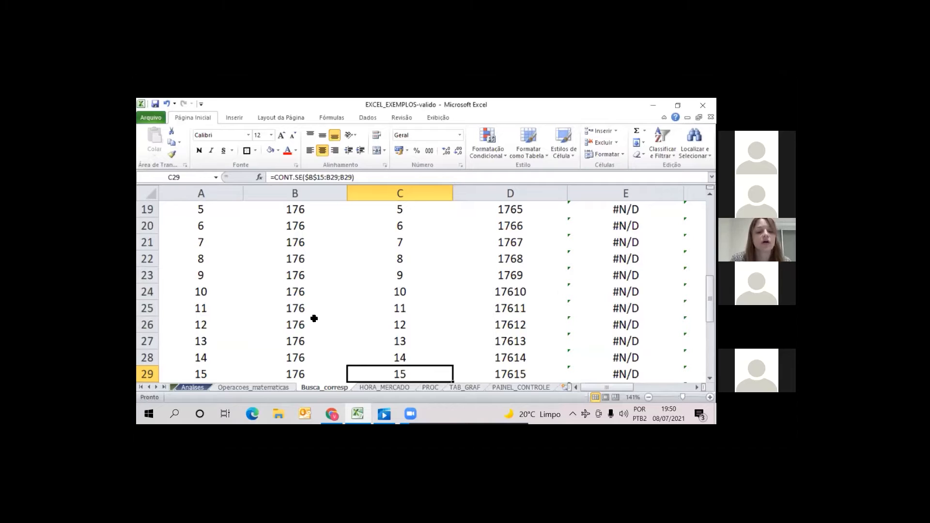
key("Down")
key("Down")
key("Down")
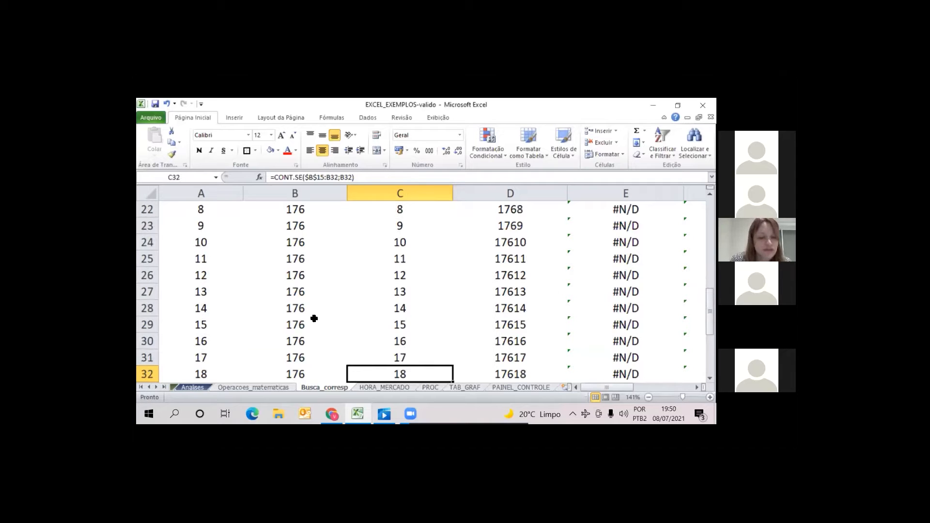
key("Down")
key("Down")
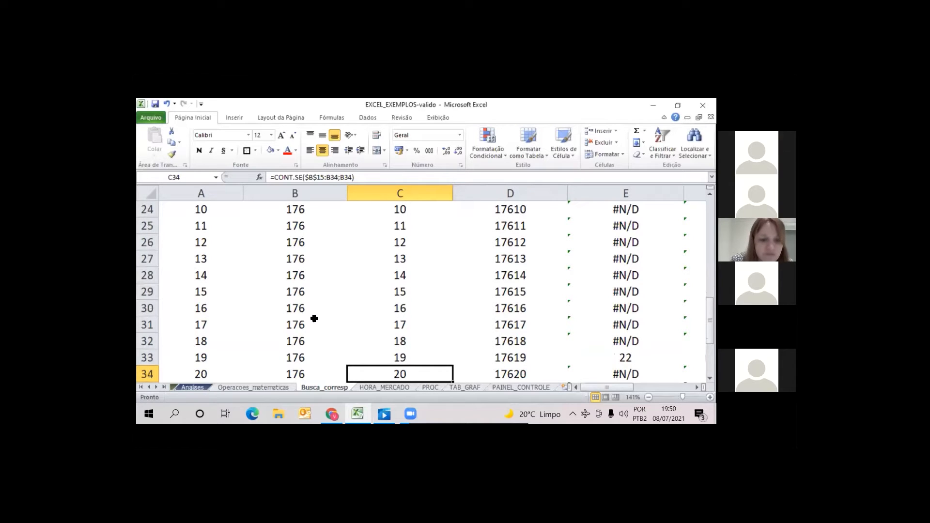
key("Down")
key("Down")
key("Down")
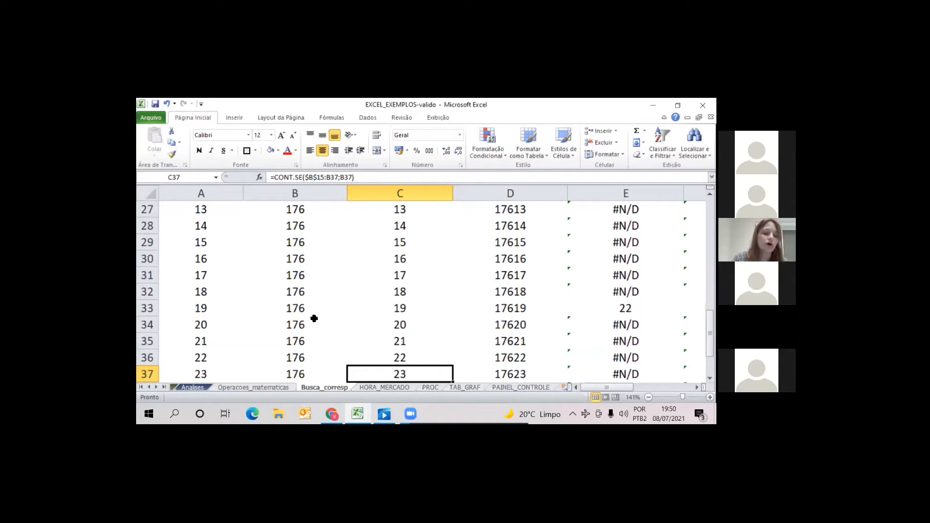
key("Down")
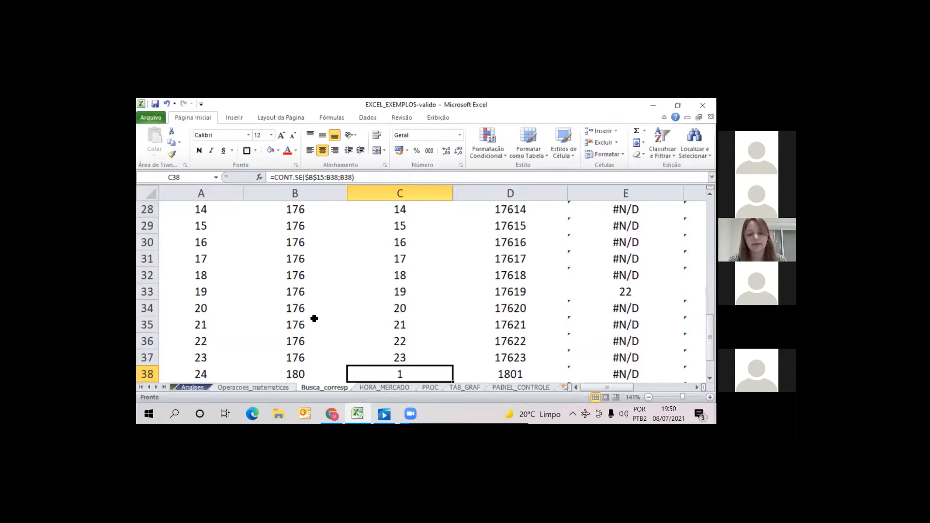
double_click(394, 373)
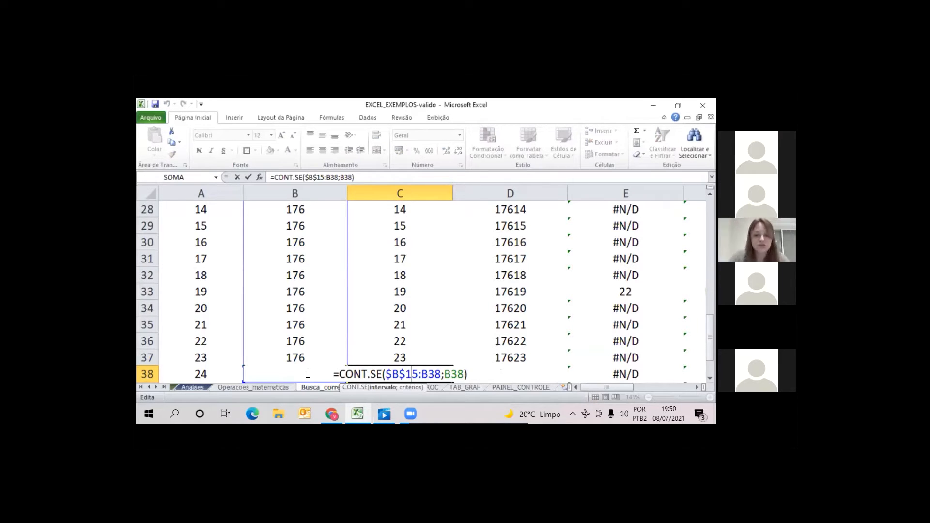
key("Return")
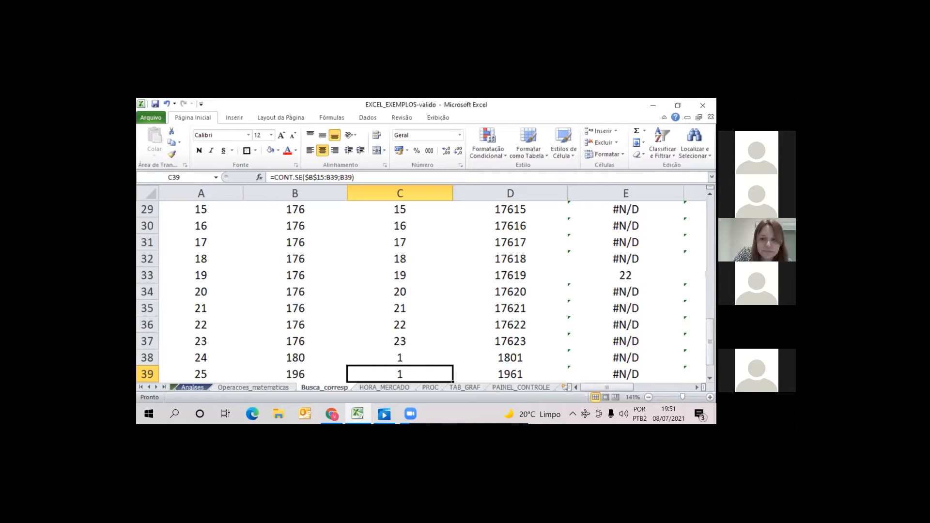
Return to the start of the ranked list and review the repeated Ordem values in B15:B22
left_click_drag(710, 340, 710, 246)
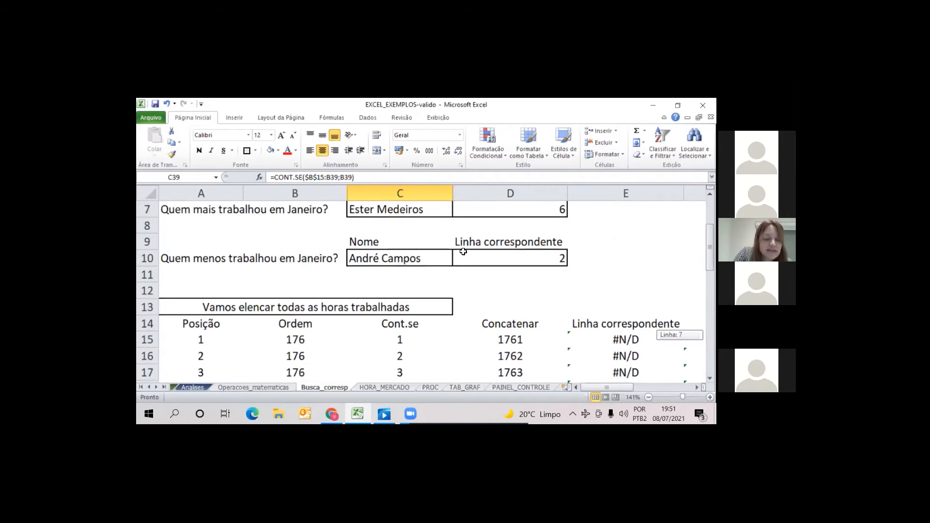
scroll(307, 264, "down", 2)
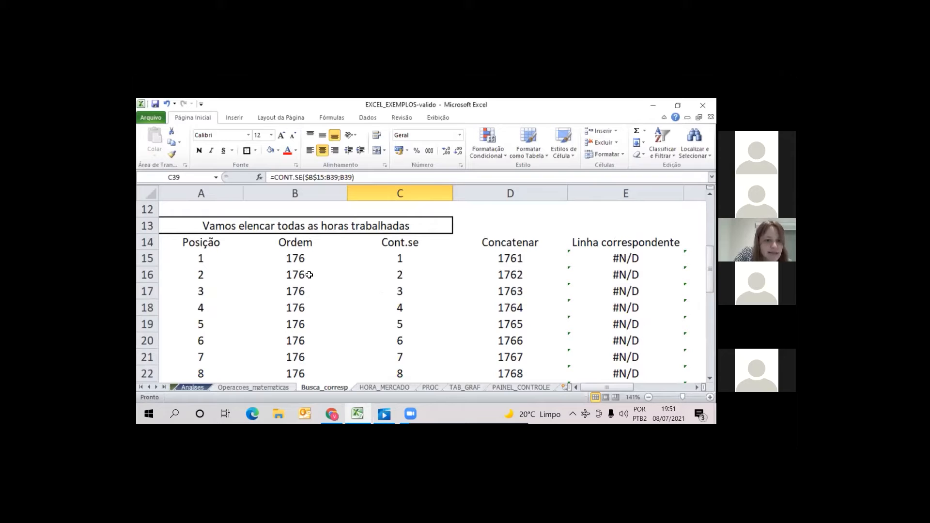
left_click(309, 275)
left_click(315, 297)
left_click(319, 316)
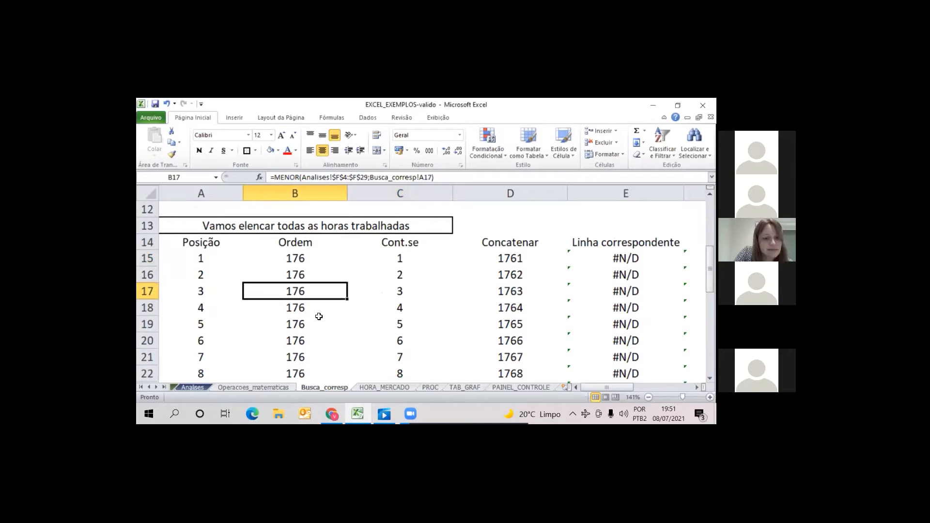
left_click(317, 307)
left_click(311, 330)
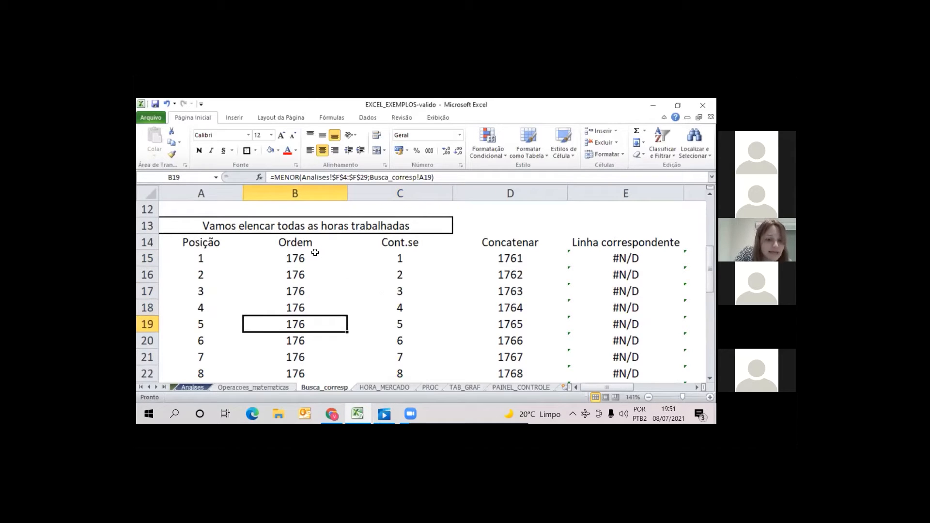
left_click_drag(315, 253, 302, 364)
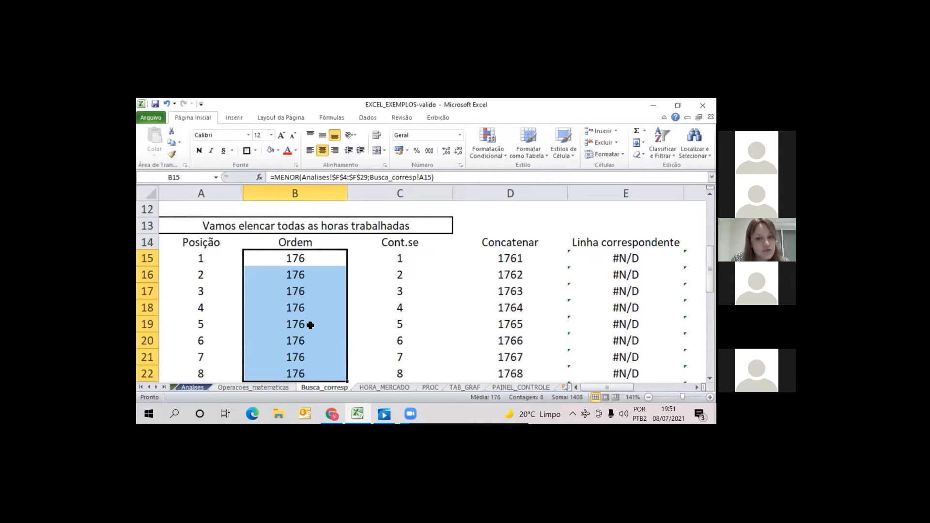
key("Up")
key("Down")
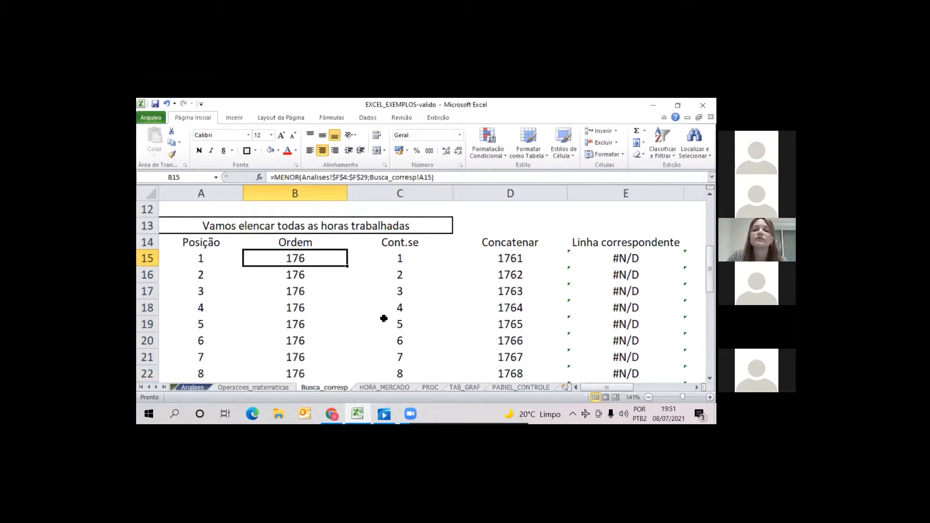
Clear D15 in the Concatenar column and re-enter its formula as =CONCATENAR(B15;C15)
left_click(562, 264)
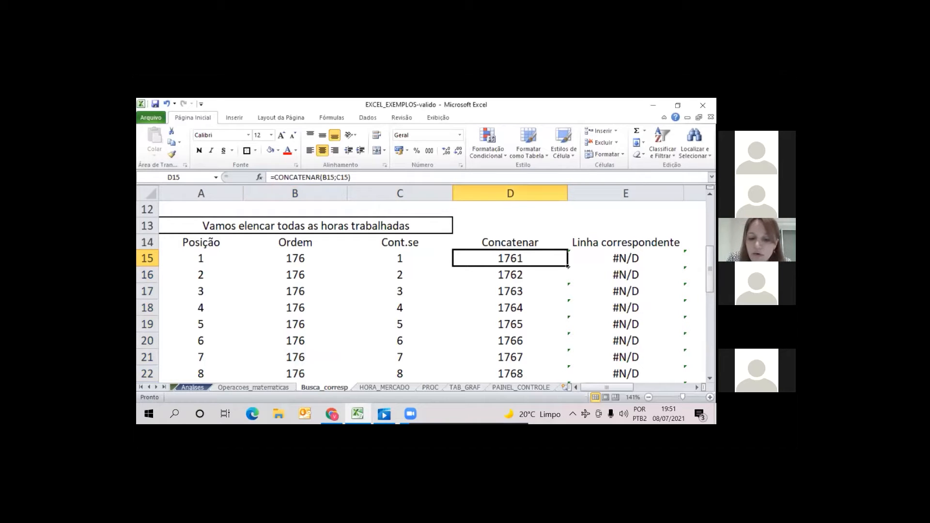
key("Delete")
key("Down")
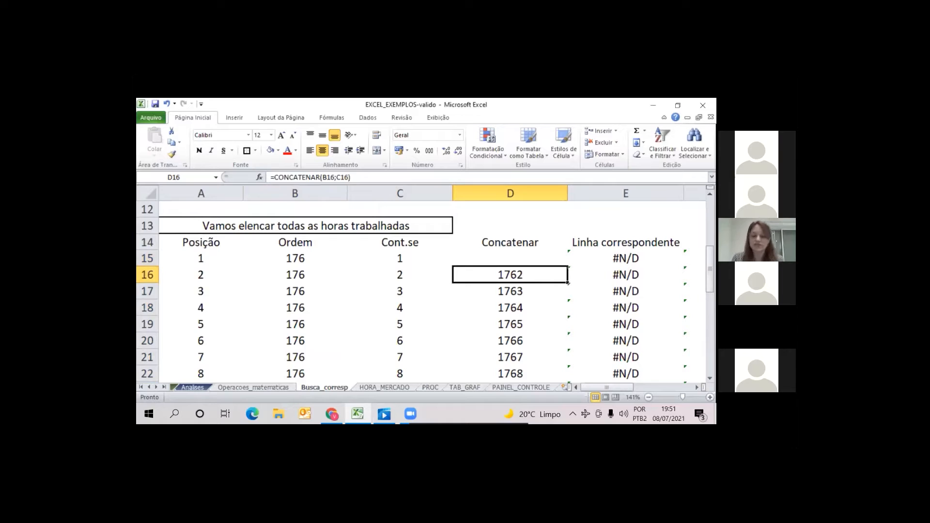
key("Up")
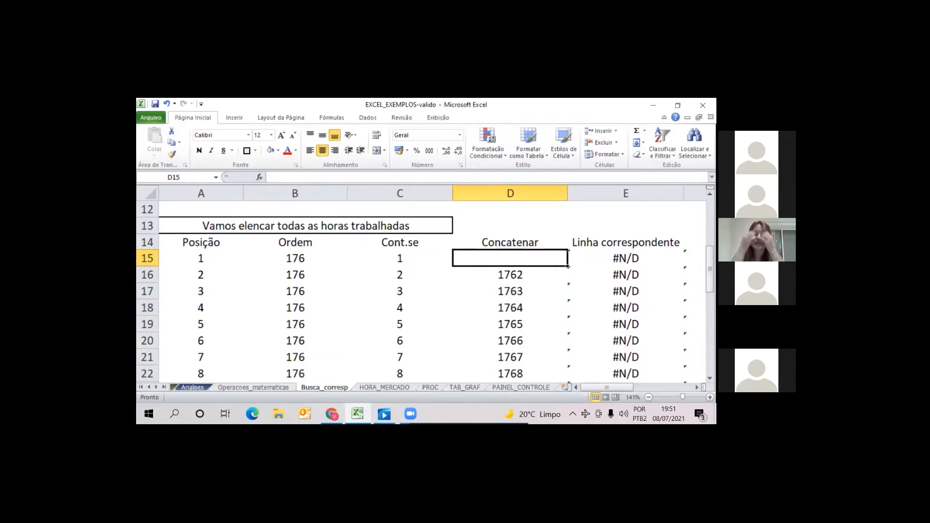
type("=")
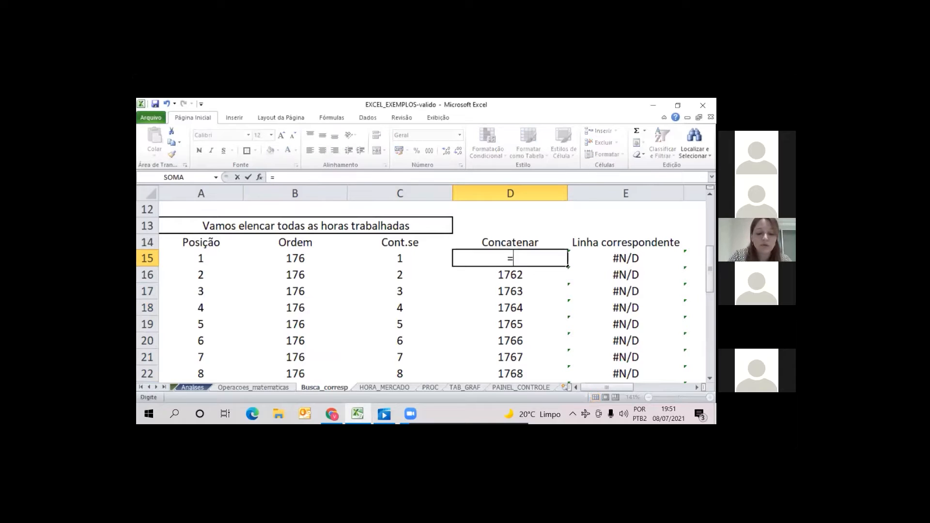
type("concatenar(")
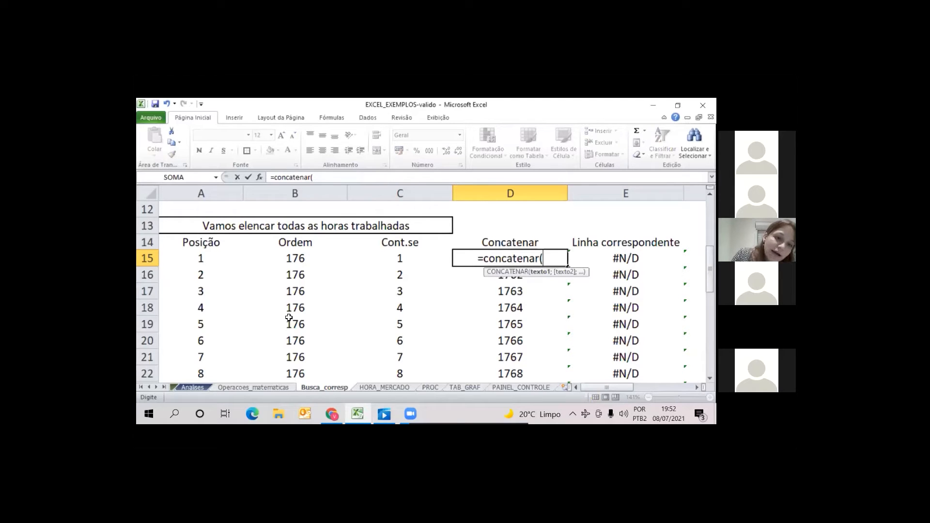
left_click(302, 261)
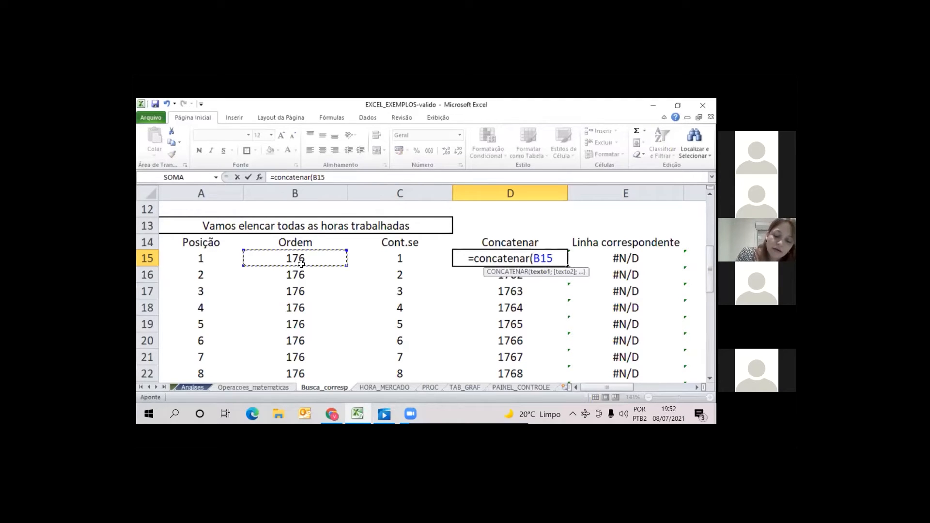
type(";")
left_click(400, 261)
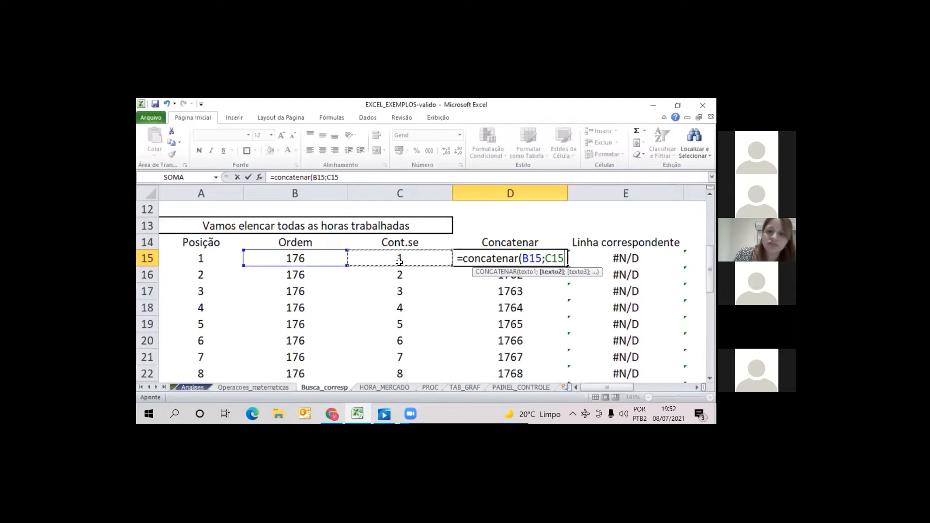
type(")")
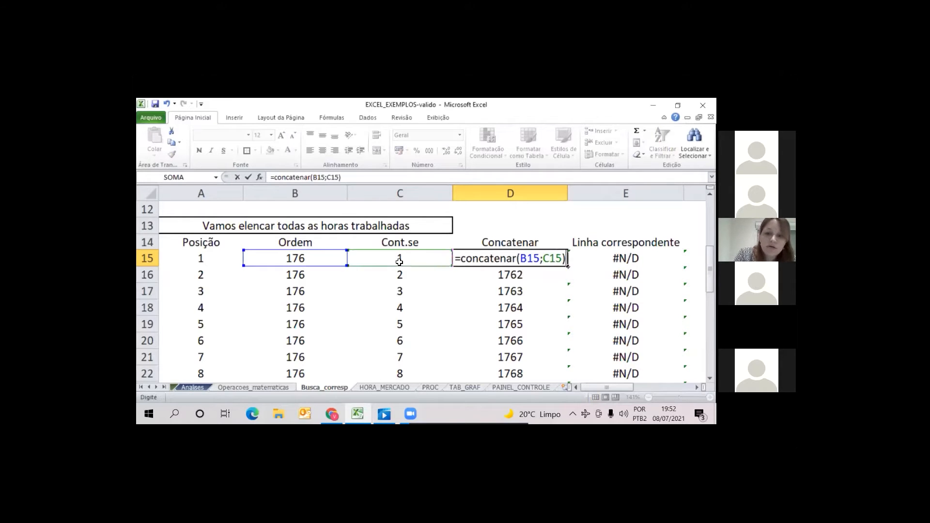
key("Return")
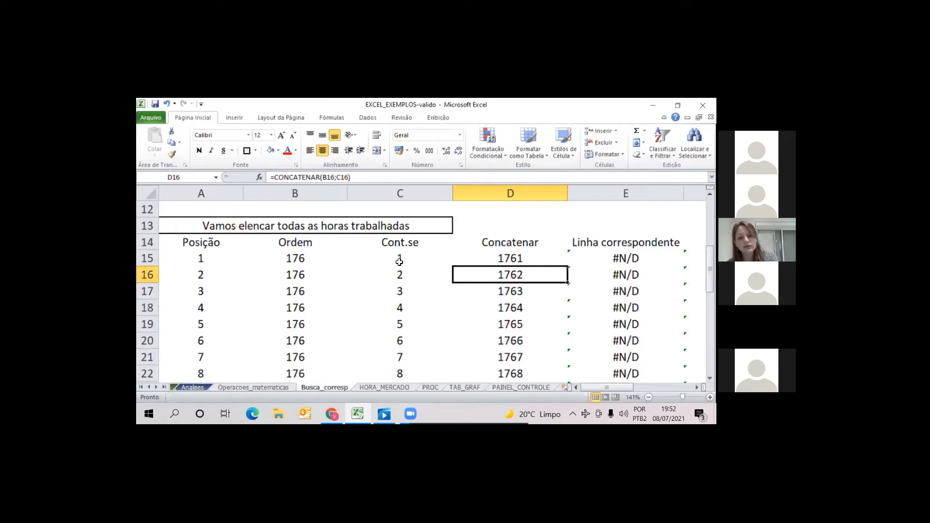
Compare the repeated values in the Ordem column with the joined values in the Concatenar column
left_click(296, 193)
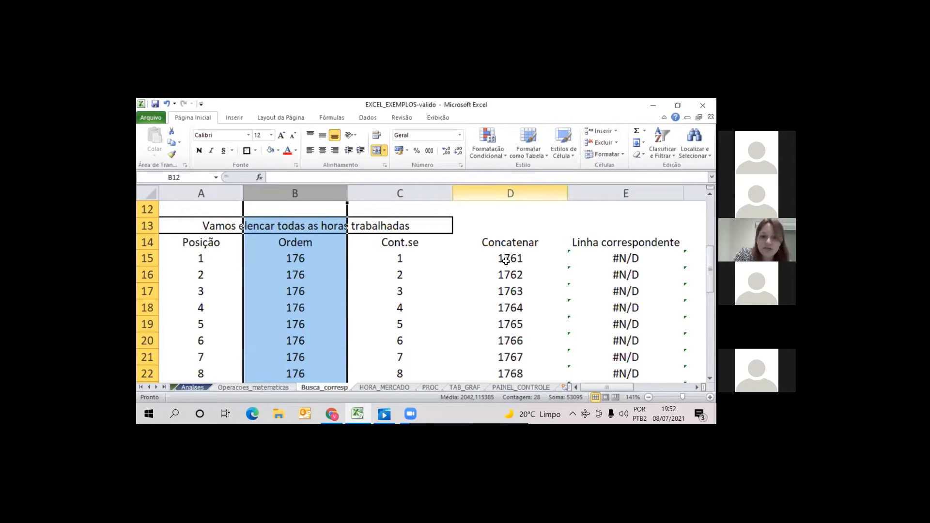
left_click(510, 194)
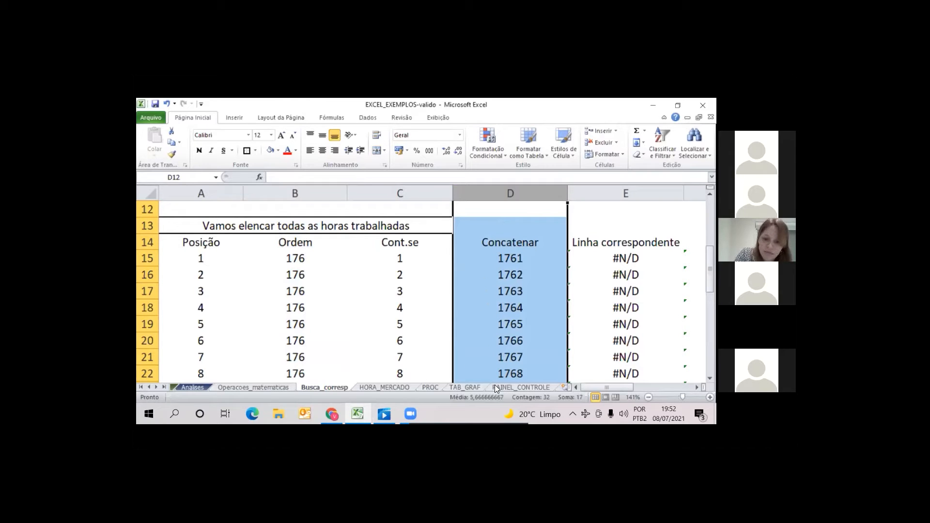
left_click(506, 243)
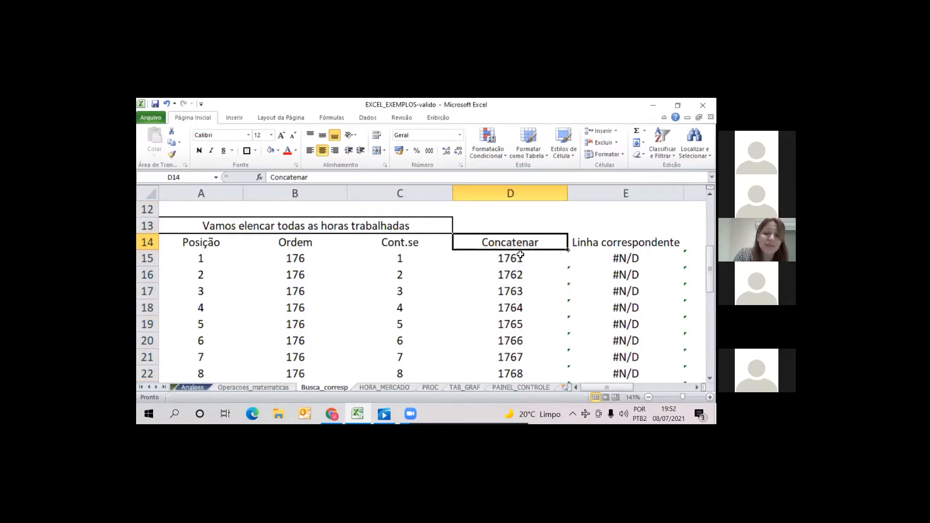
Add an "&" text separator to the formula in D15, making it =CONCATENAR(B15;"&";C15)
left_click(513, 258)
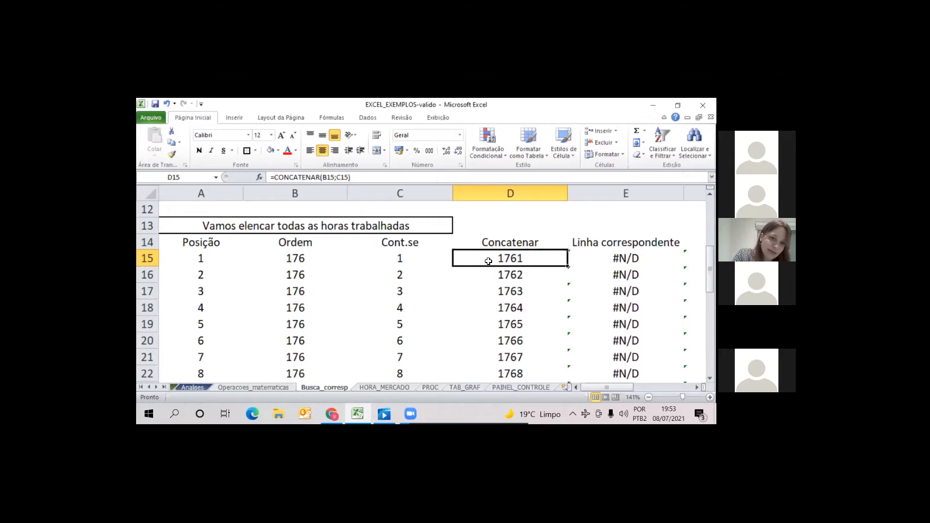
left_click(337, 178)
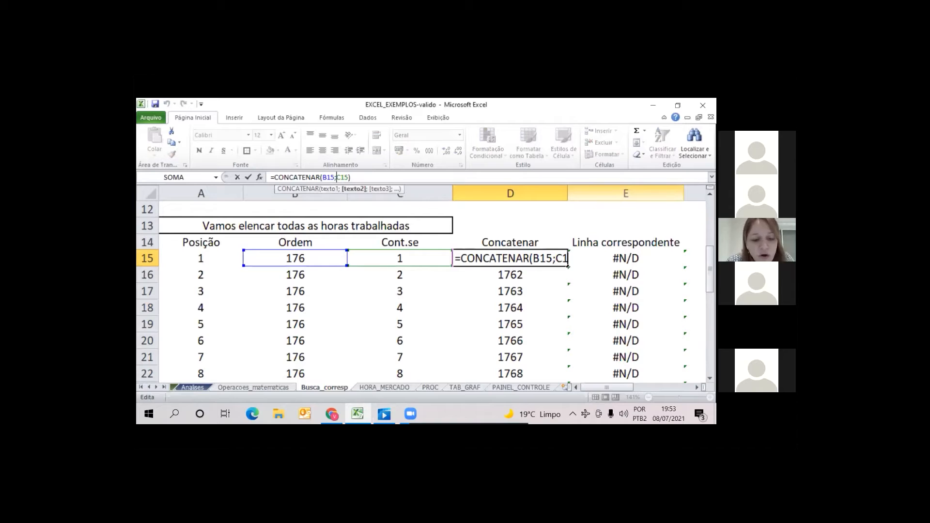
type("\"&")
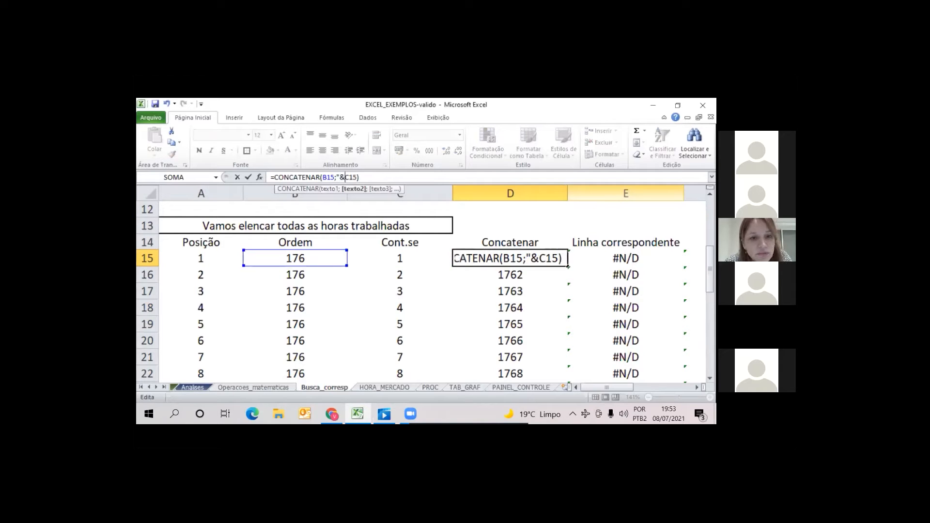
type("\"")
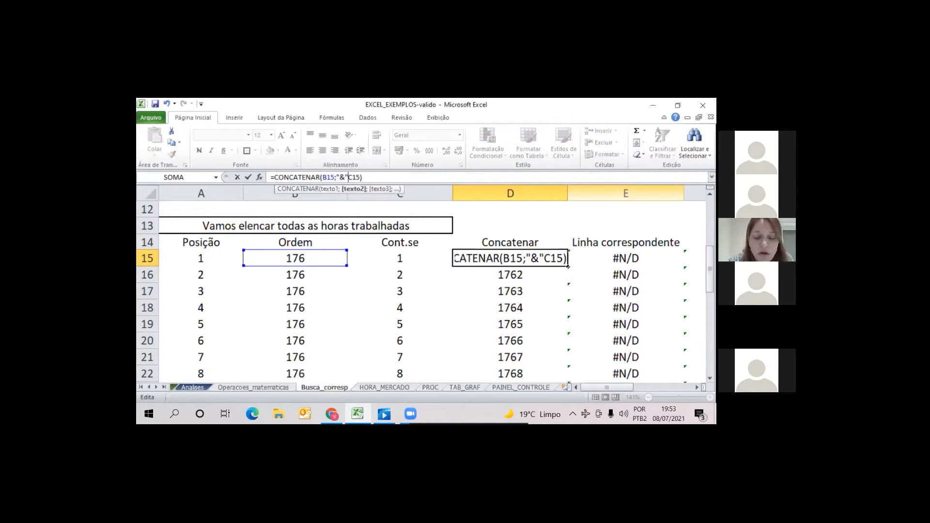
type(";")
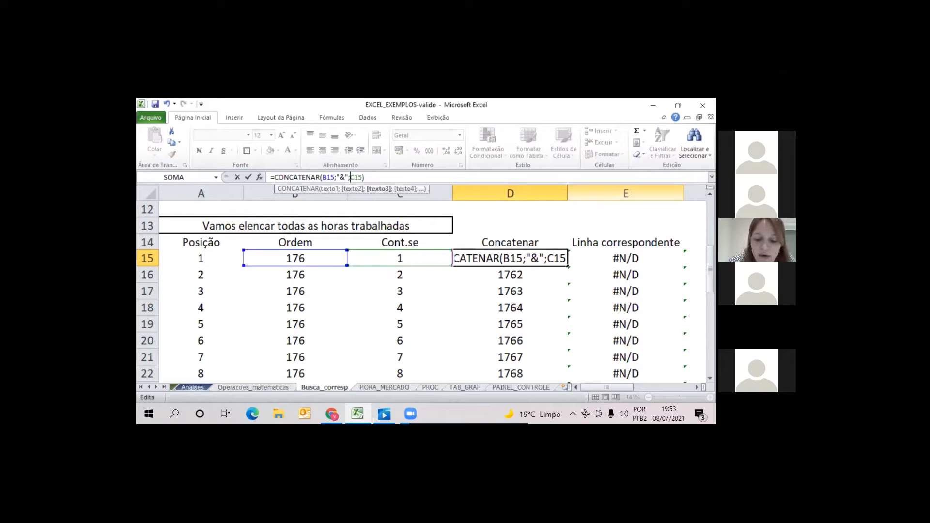
key("Return")
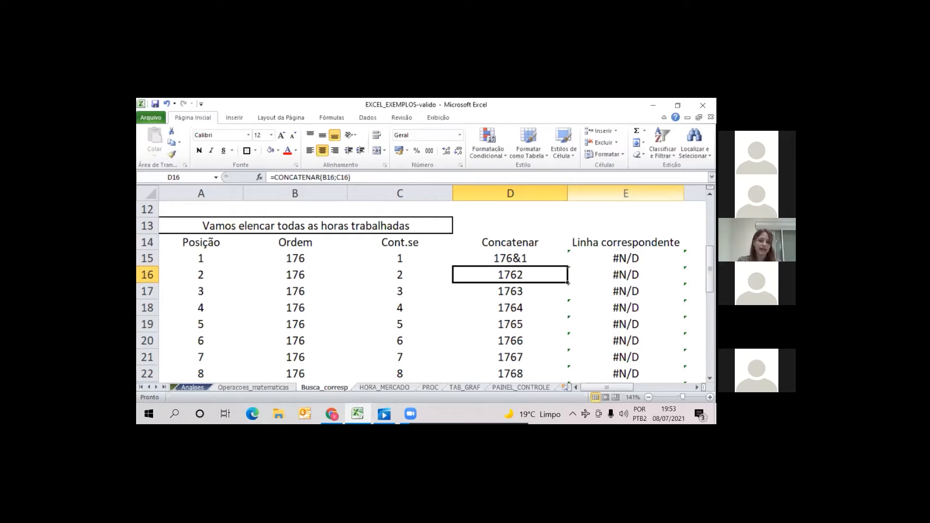
Replace the separator in D15's formula with a hyphen, making it =CONCATENAR(B15;"-";C15)
key("Up")
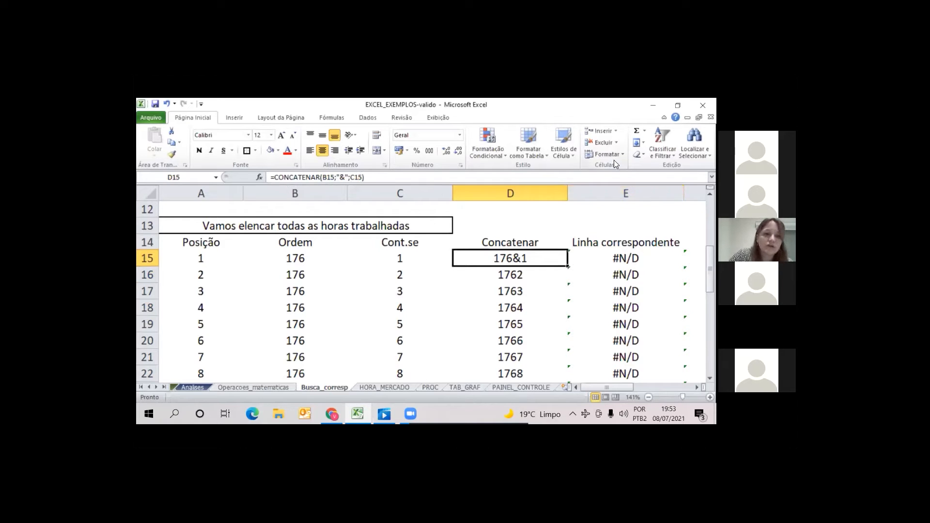
left_click(346, 179)
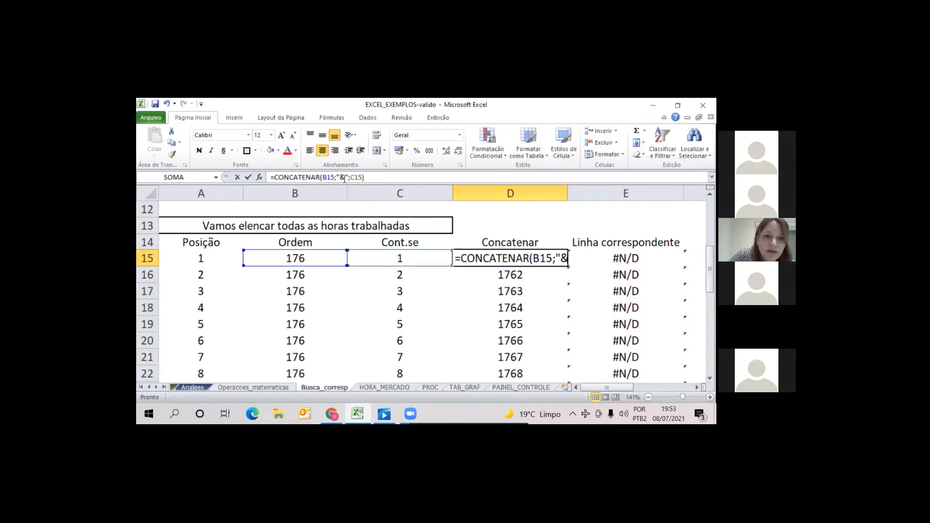
key("BackSpace")
type("-")
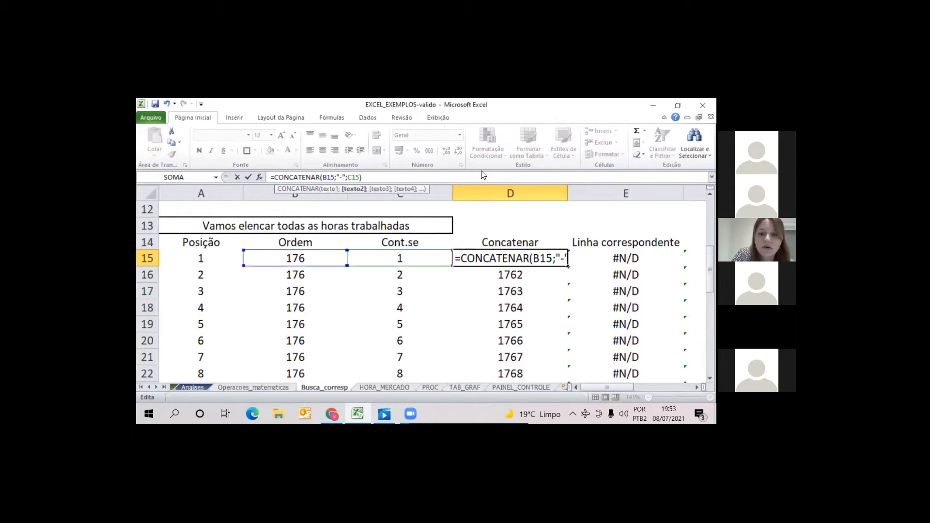
key("Return")
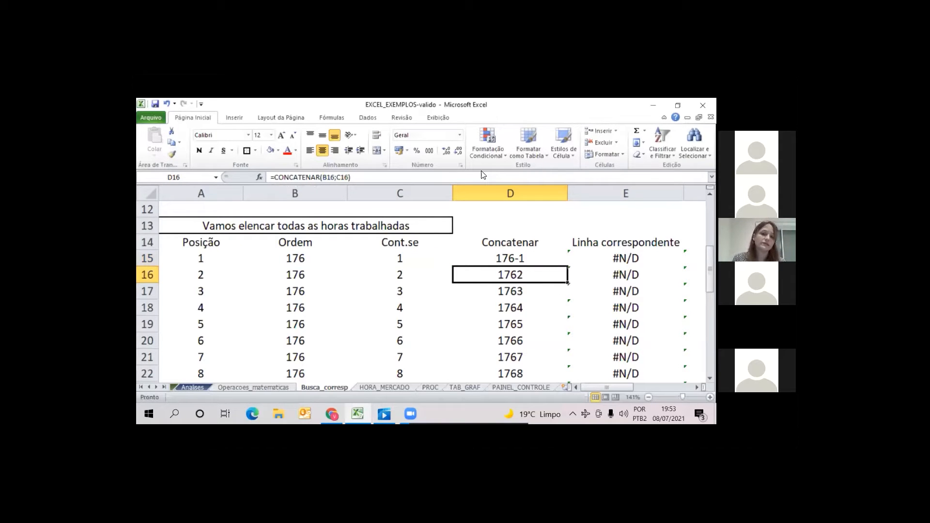
Remove the hyphen argument and its extra semicolon from the CONCATENAR formula in D15
key("Up")
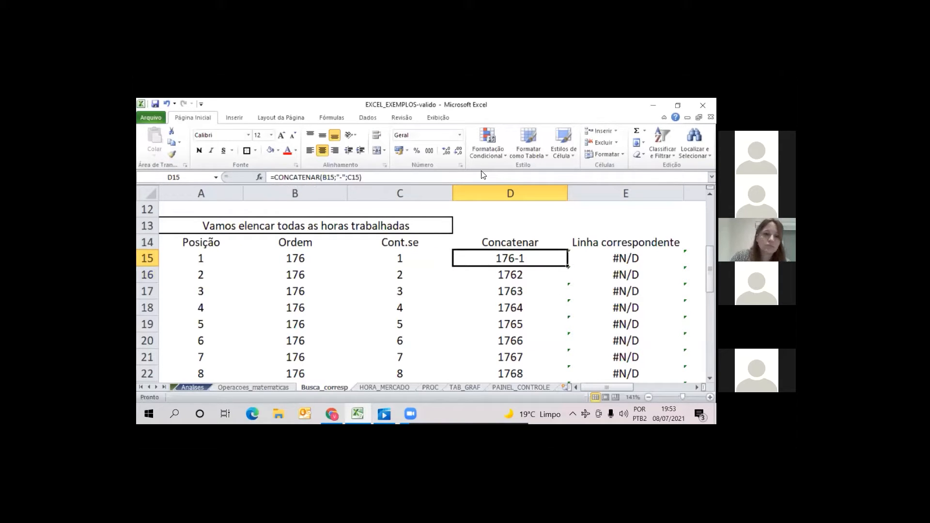
left_click(344, 178)
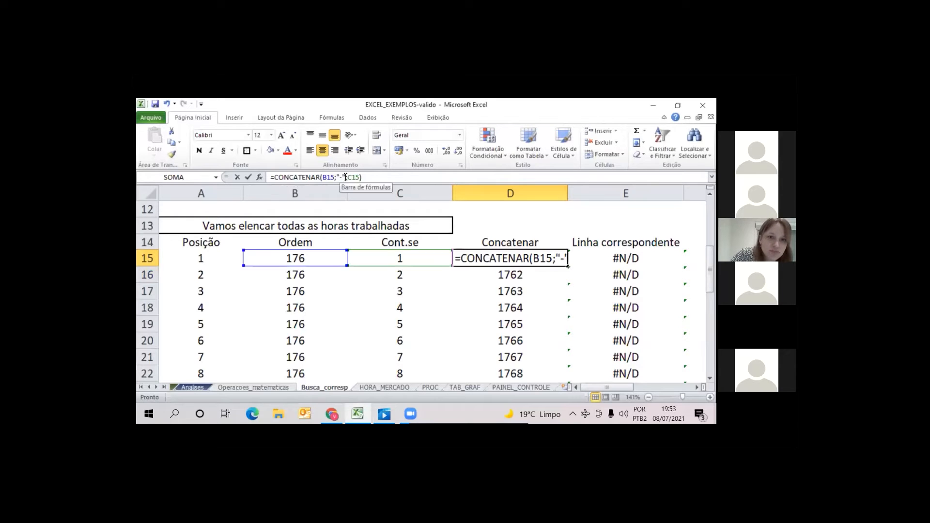
key("BackSpace")
key("BackSpace")
key("BackSpace")
key("Delete")
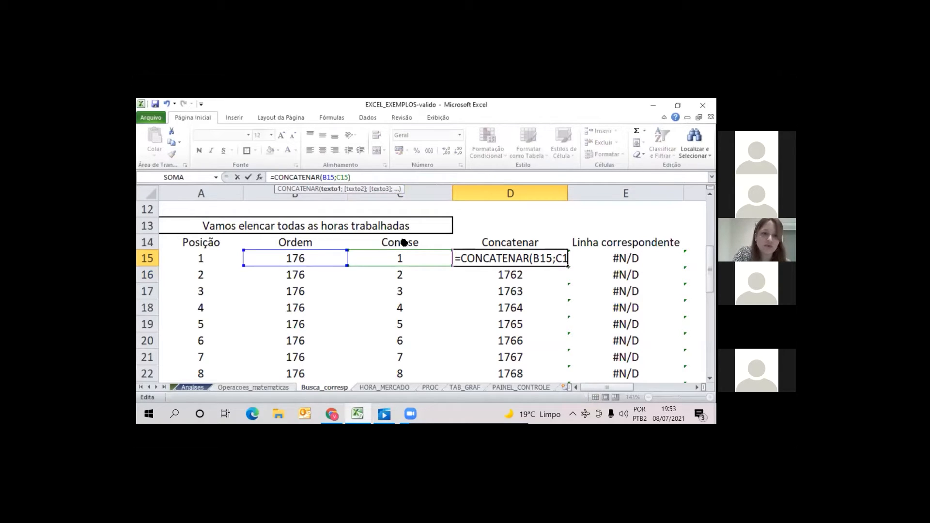
Try the "-" argument between B15 and C15 once more, then restore D15 to =CONCATENAR(B15;C15)
type(";")
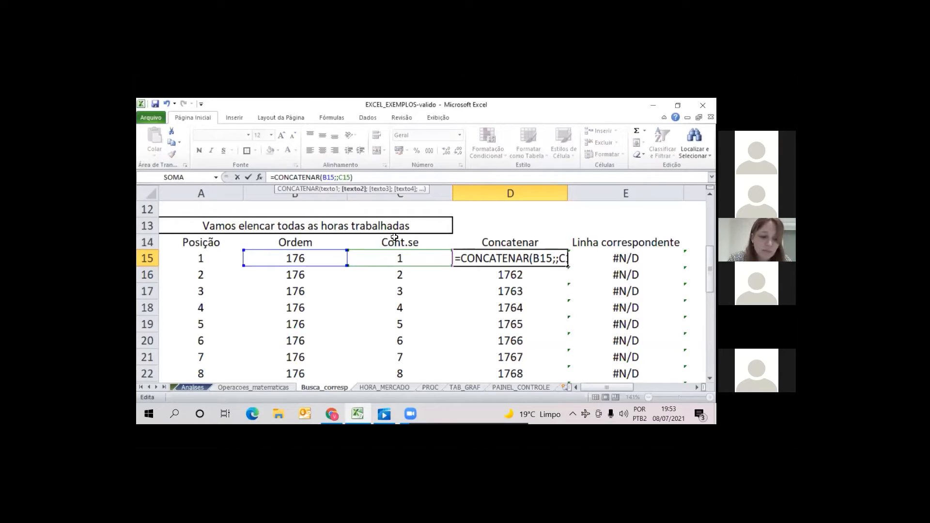
type("\"-\"")
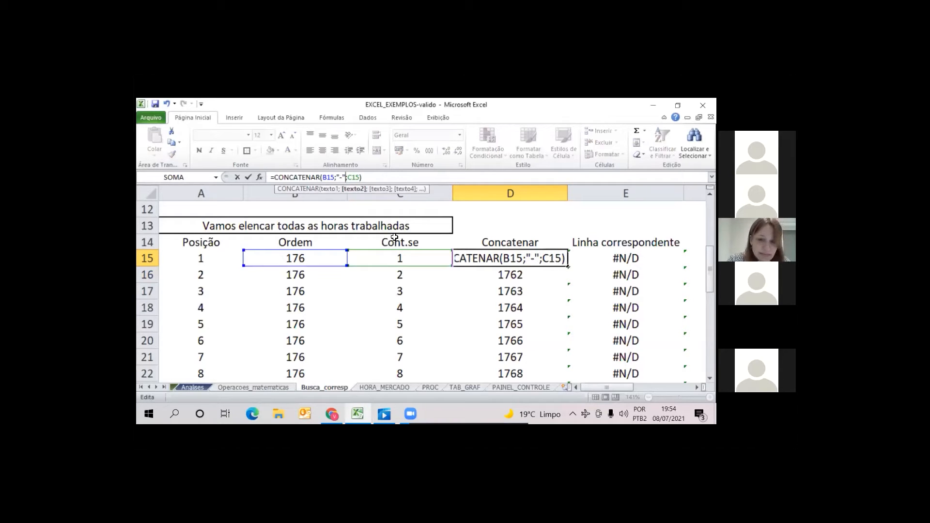
key("BackSpace")
key("BackSpace")
key("BackSpace")
key("BackSpace")
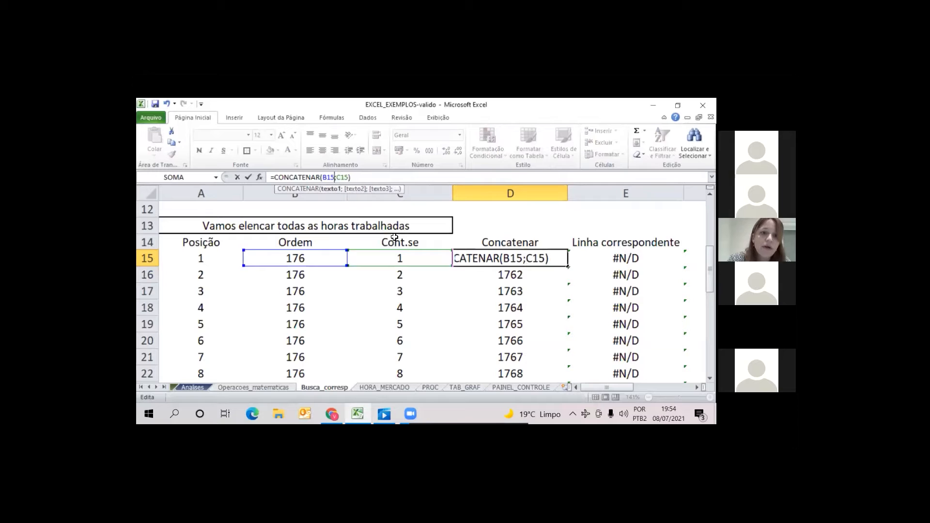
key("Return")
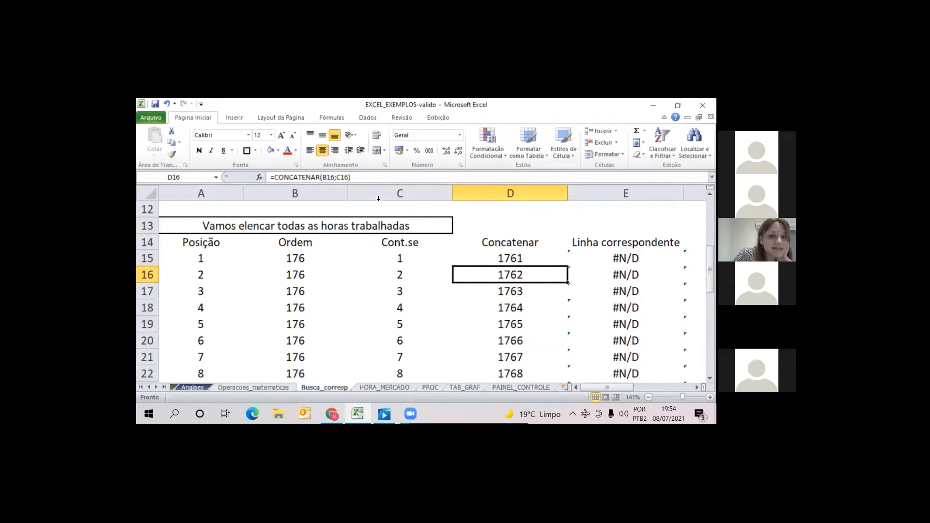
On the Analises sheet, start a CONT.SE formula in L5 with the January hours range F5:F5
left_click(199, 389)
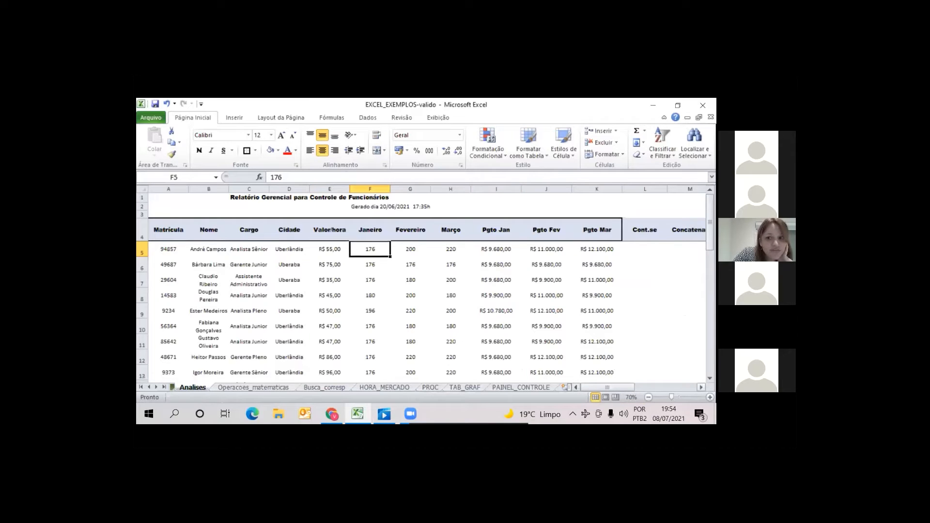
scroll(427, 286, "right", 1)
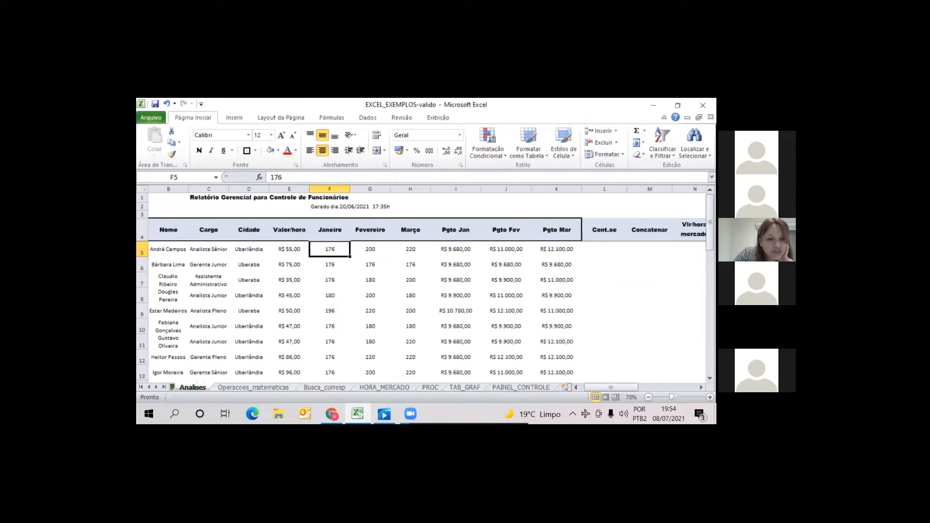
left_click(614, 251)
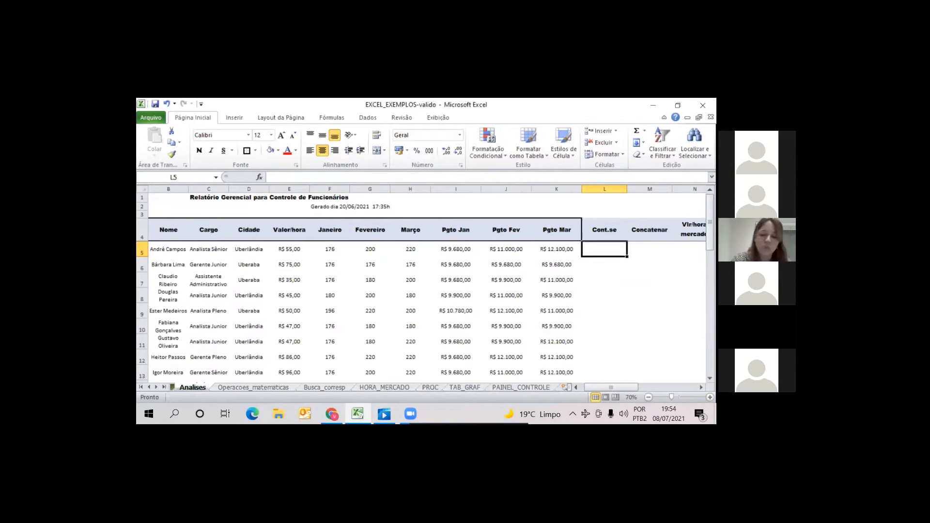
type("=")
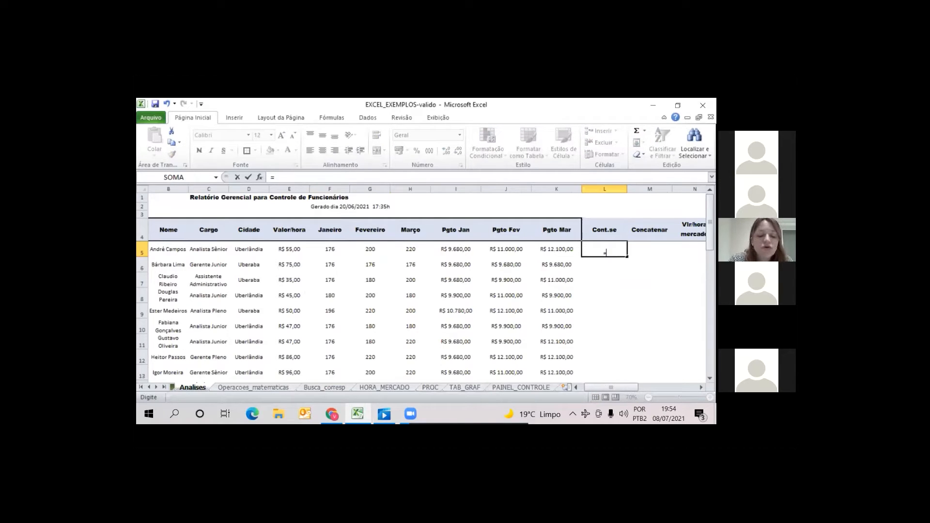
type("cont")
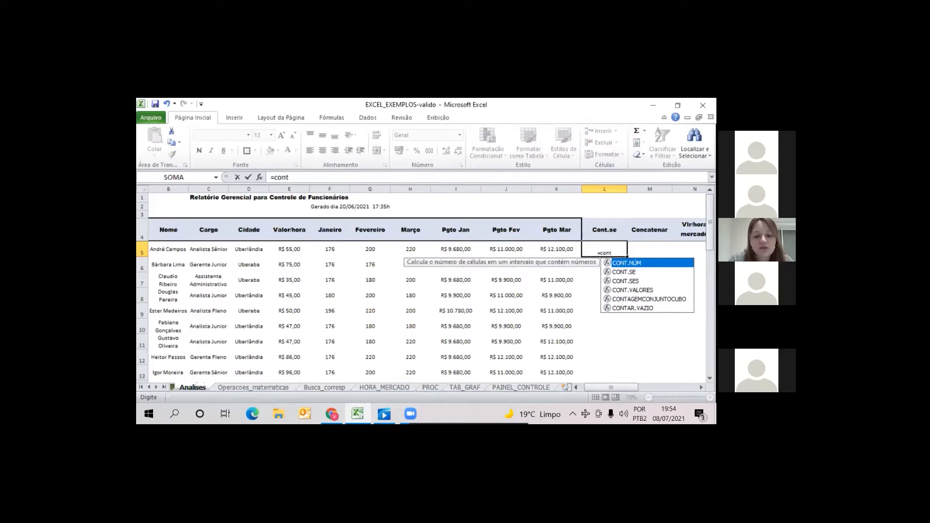
type(".se")
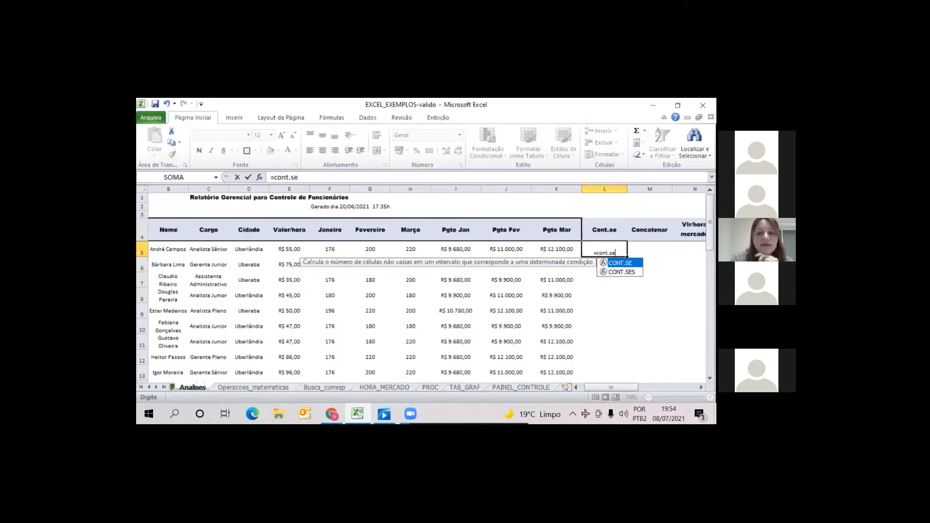
type("(")
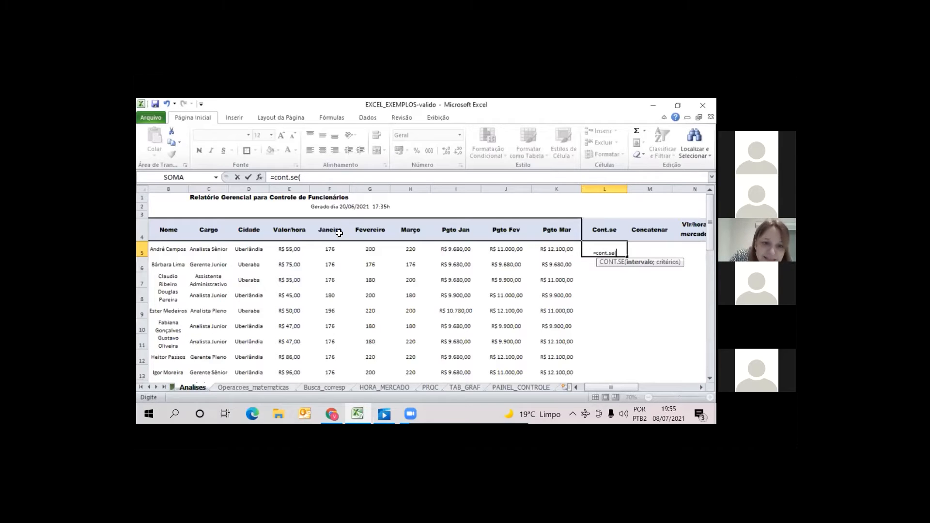
left_click(330, 249)
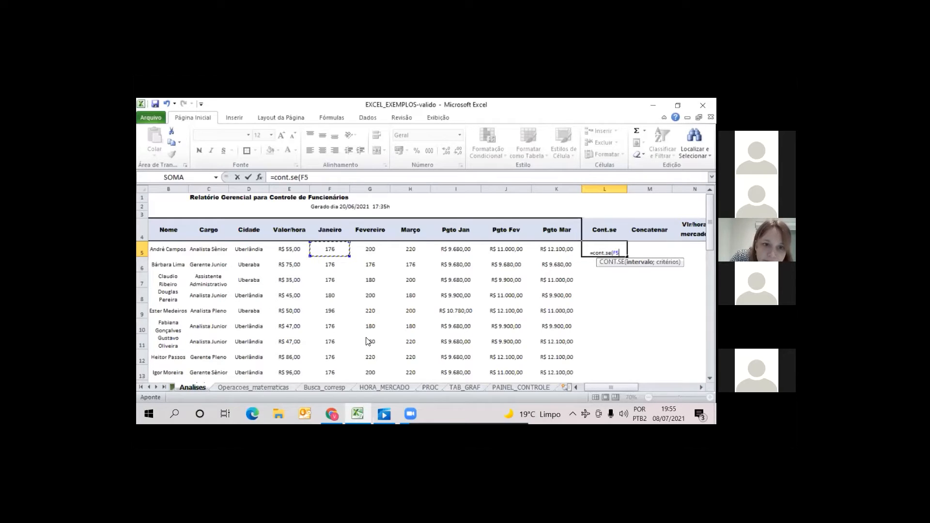
left_click(325, 178)
type(":")
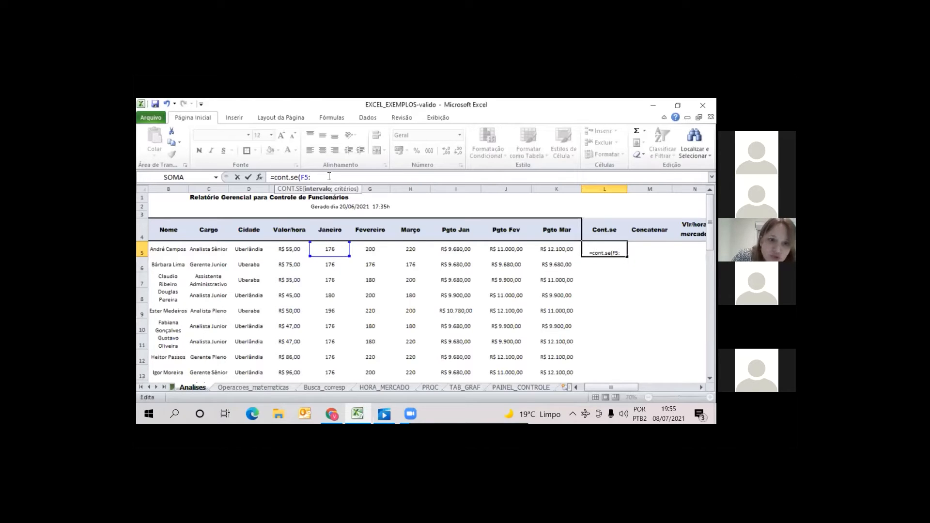
left_click(329, 249)
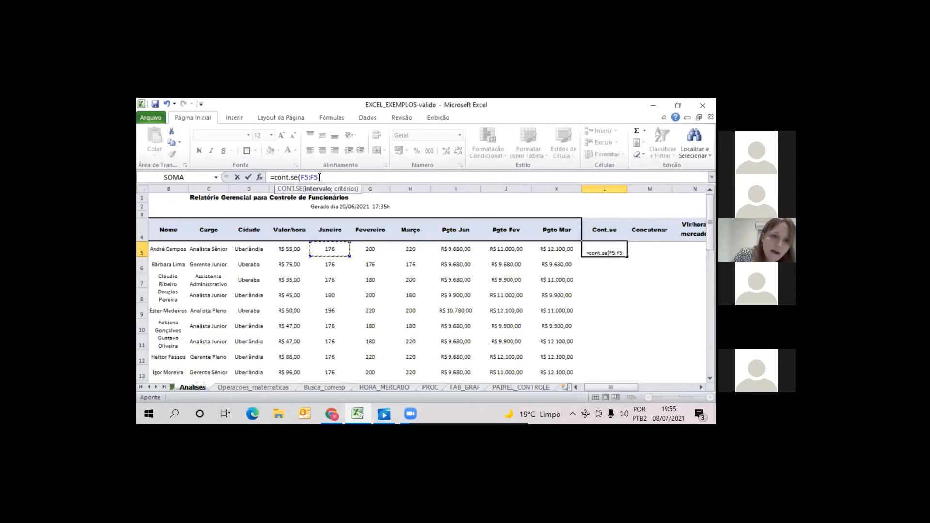
Make the range's starting cell absolute and add F5 as the criterion, completing L5 as =CONT.SE($F$5:F5;F5)
left_click(301, 177)
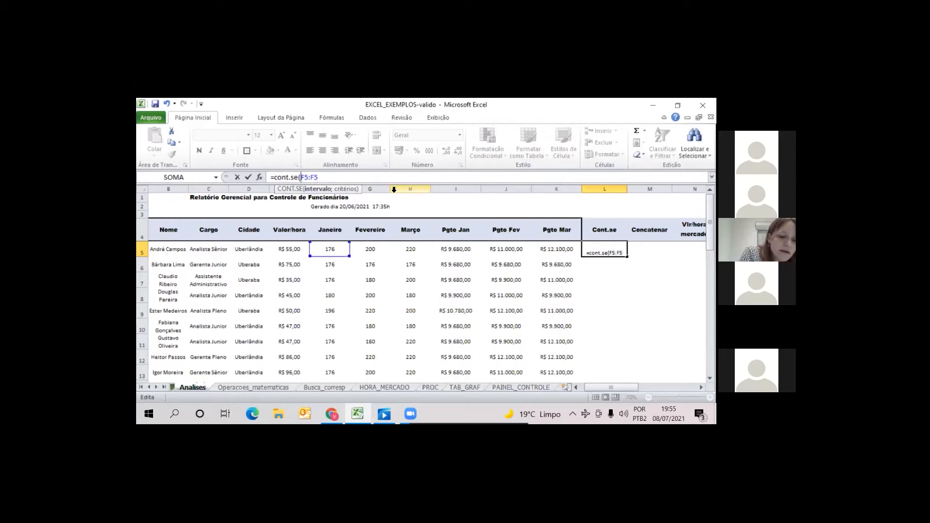
key("F4")
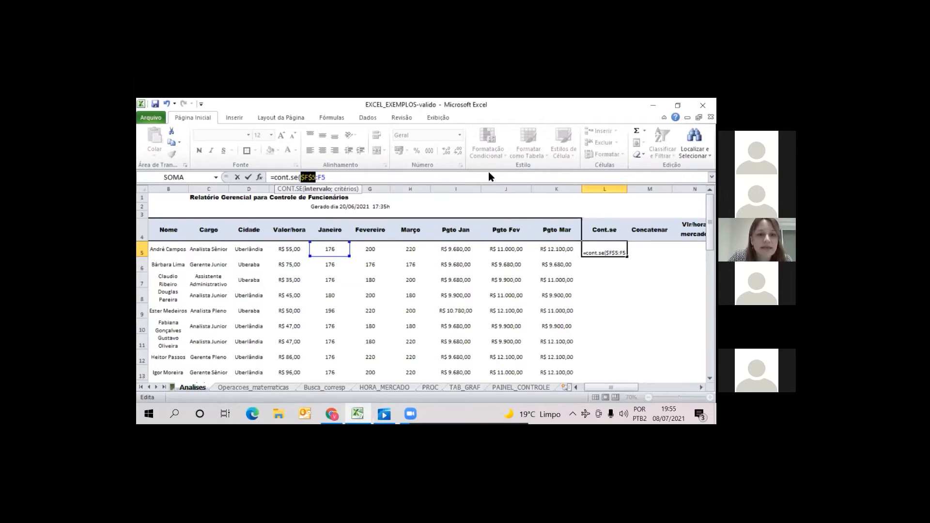
left_click(374, 175)
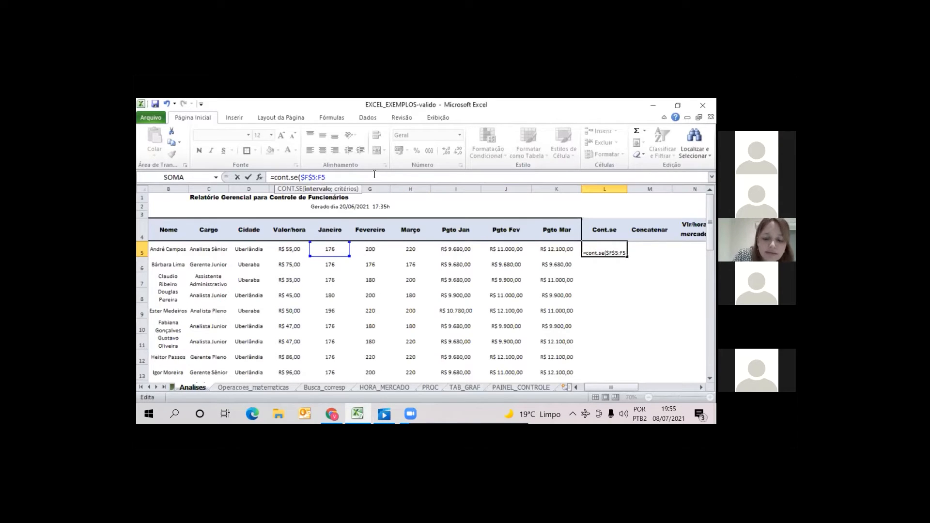
type(";")
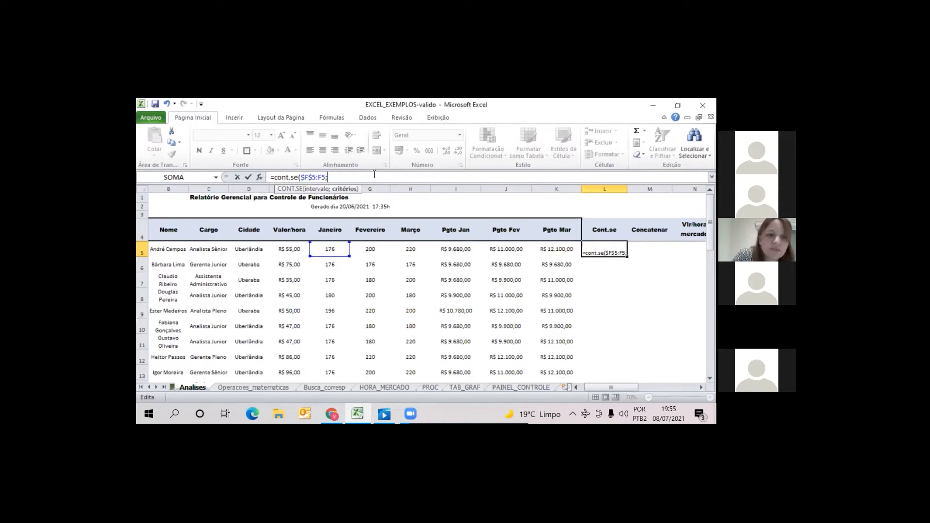
left_click(316, 250)
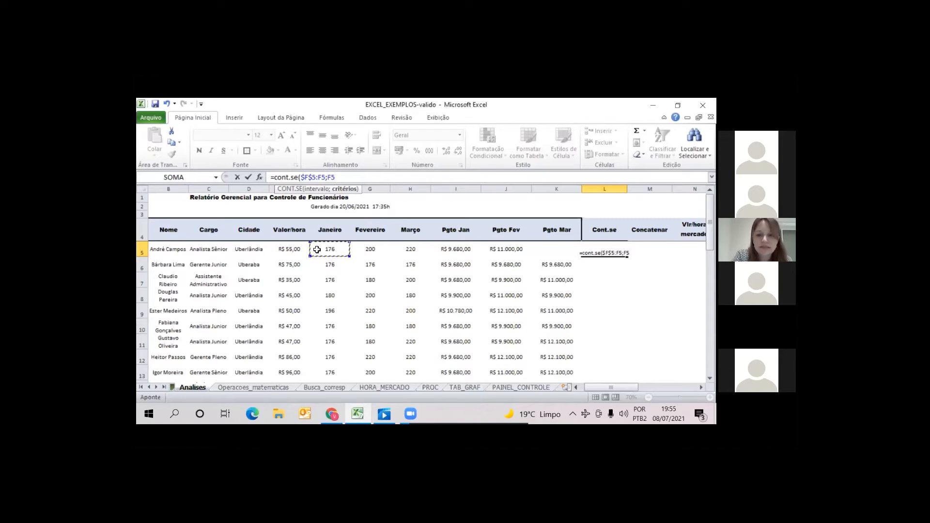
type(")")
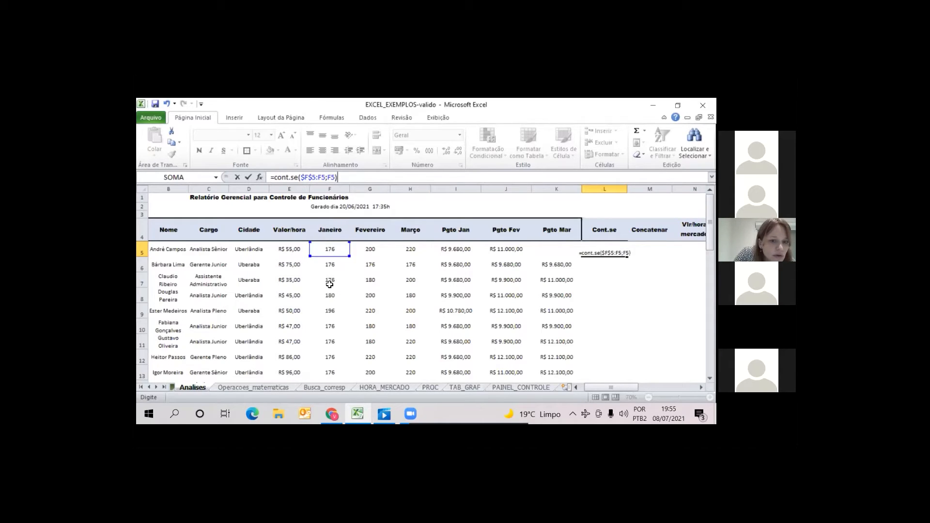
key("Escape")
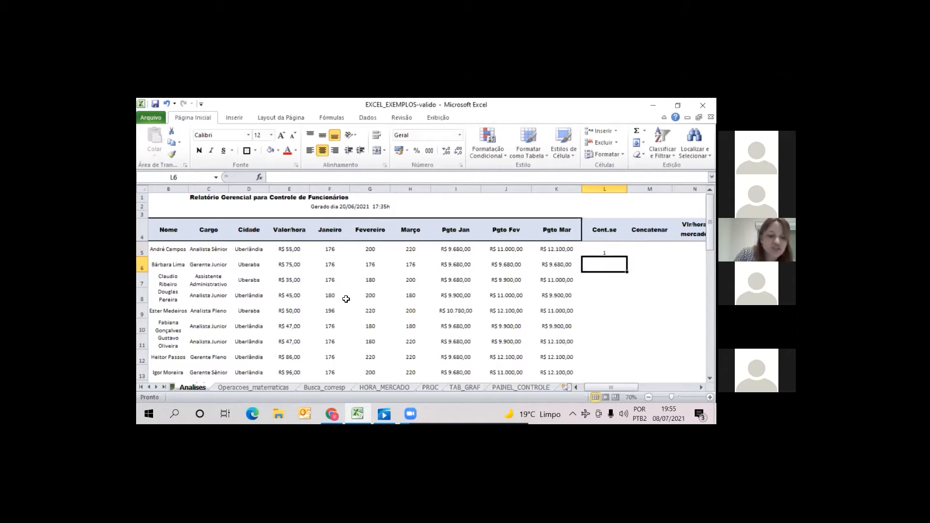
Test the row lookup on Busca_corresp with a nonexistent matrícula in B3, and undo the entry
left_click(331, 388)
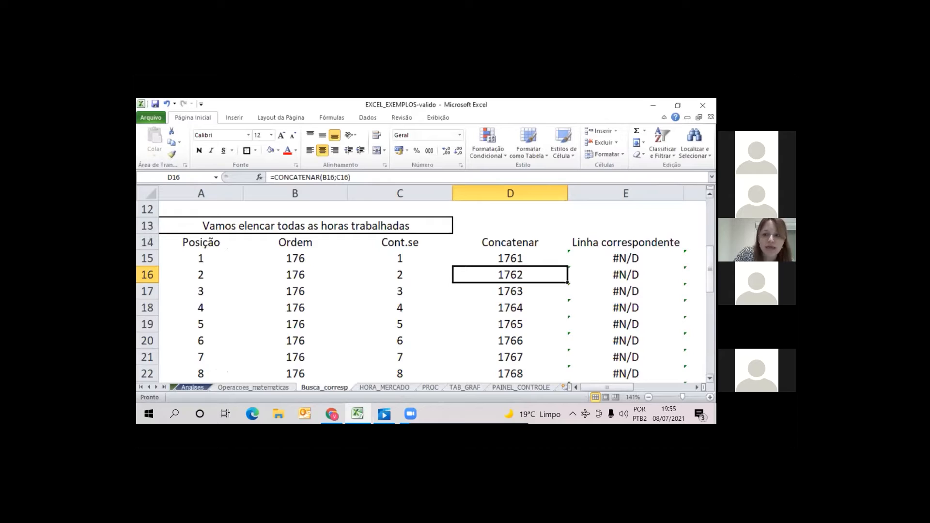
scroll(426, 291, "up", 4)
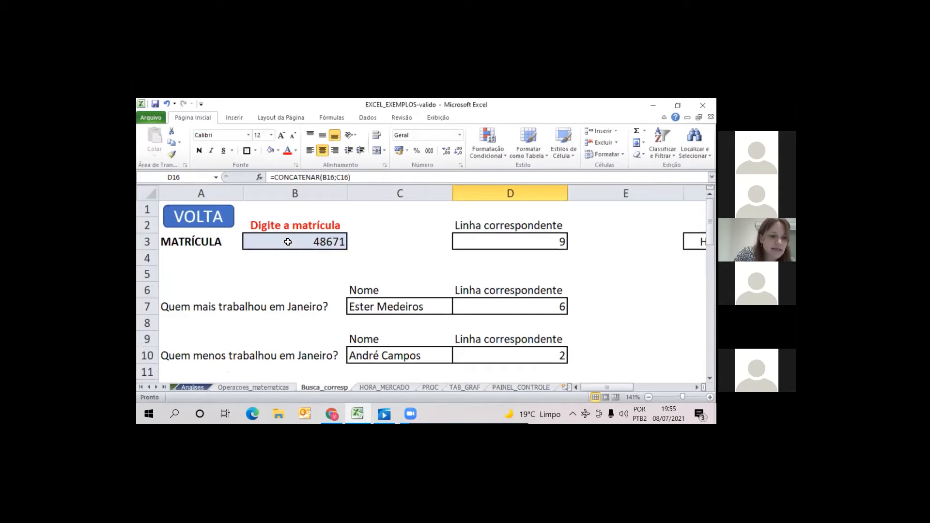
left_click(312, 240)
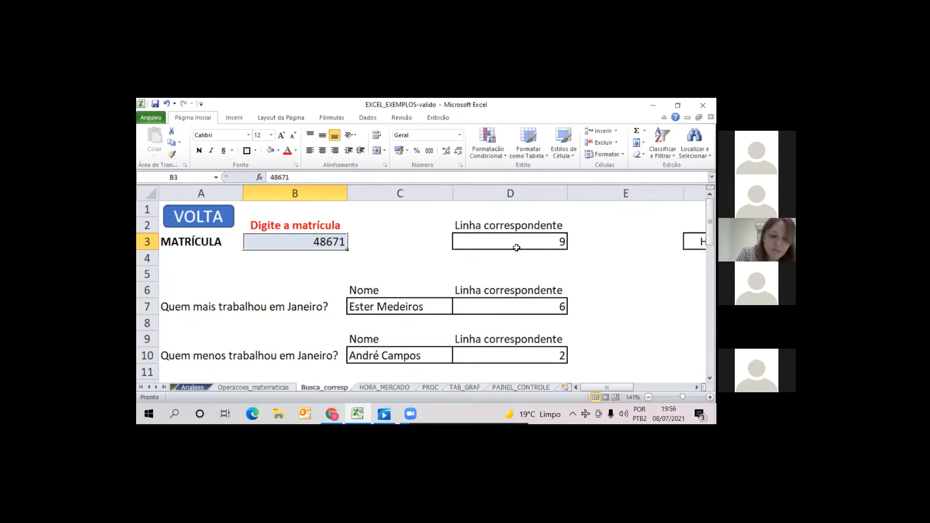
type("56565656")
key("Return")
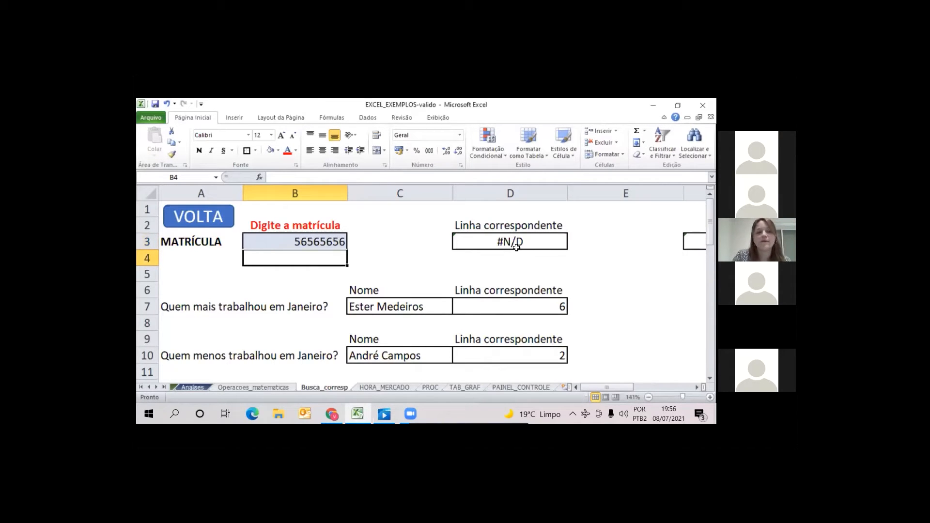
left_click(167, 105)
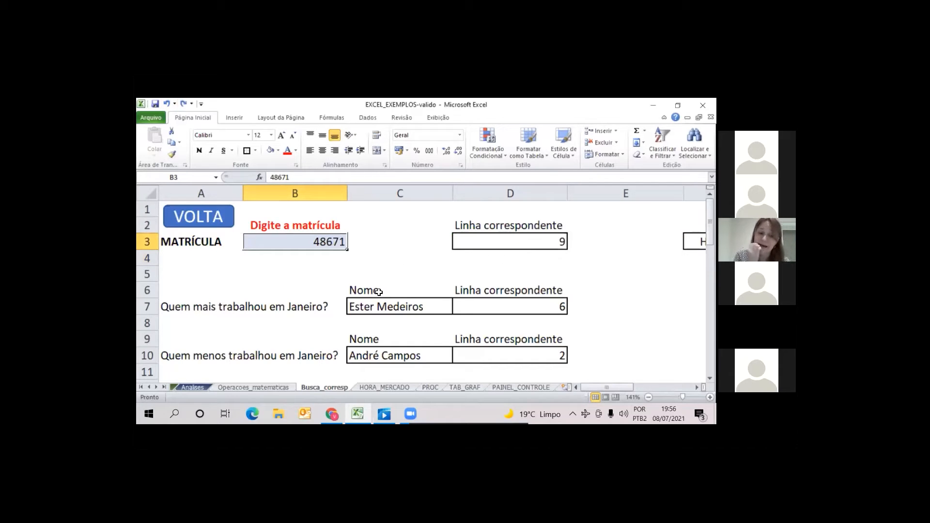
Fill the CONT.SE formula from L5 down the Cont.se column for all employees on Analises
left_click(192, 387)
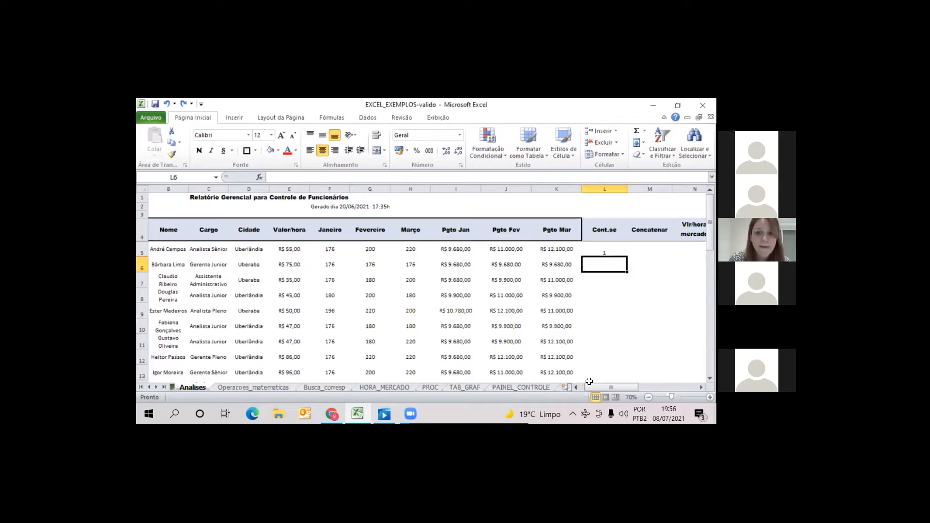
key("Up")
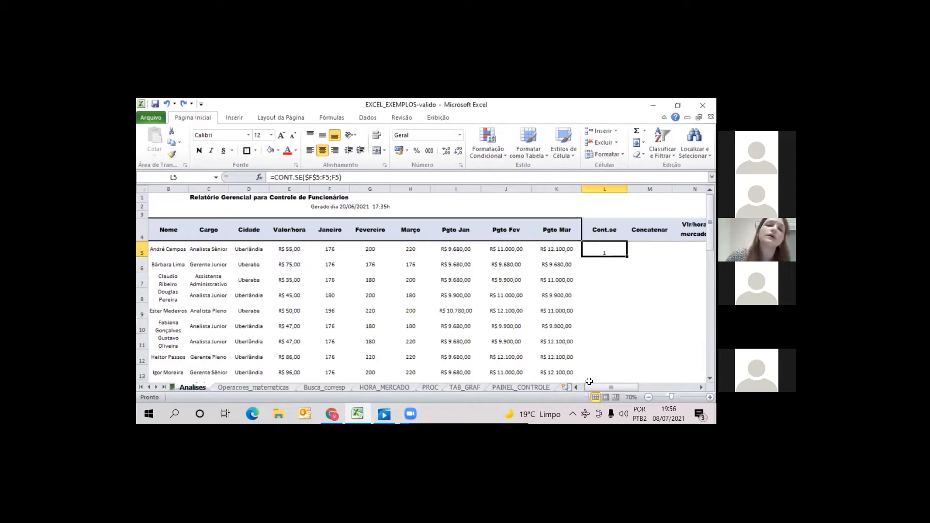
double_click(629, 258)
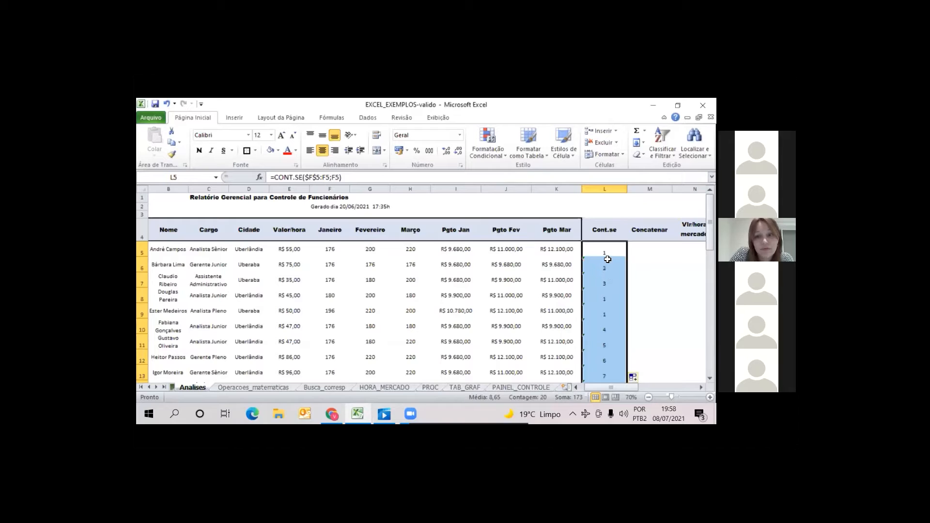
Examine the running counts in the Cont.se column and how the formula's range expands from row to row
left_click_drag(608, 247, 608, 311)
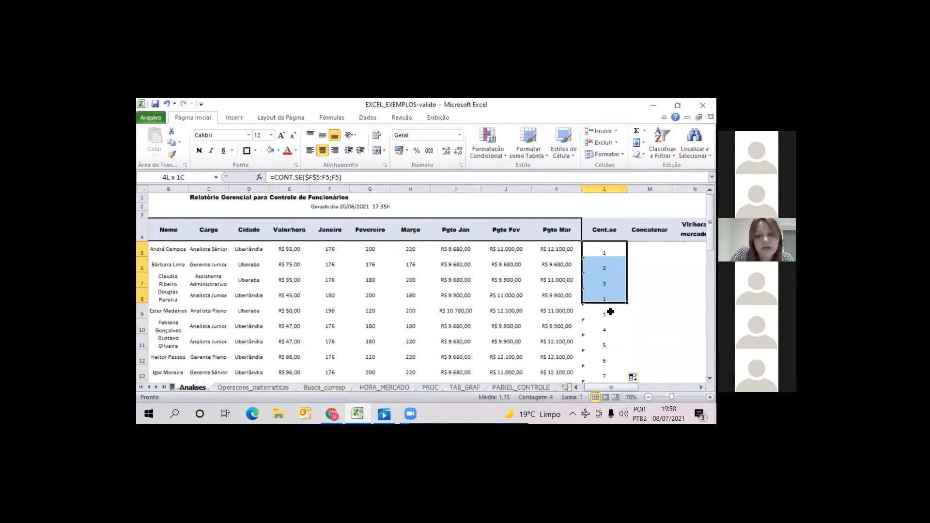
left_click_drag(604, 249, 609, 339)
left_click(608, 333)
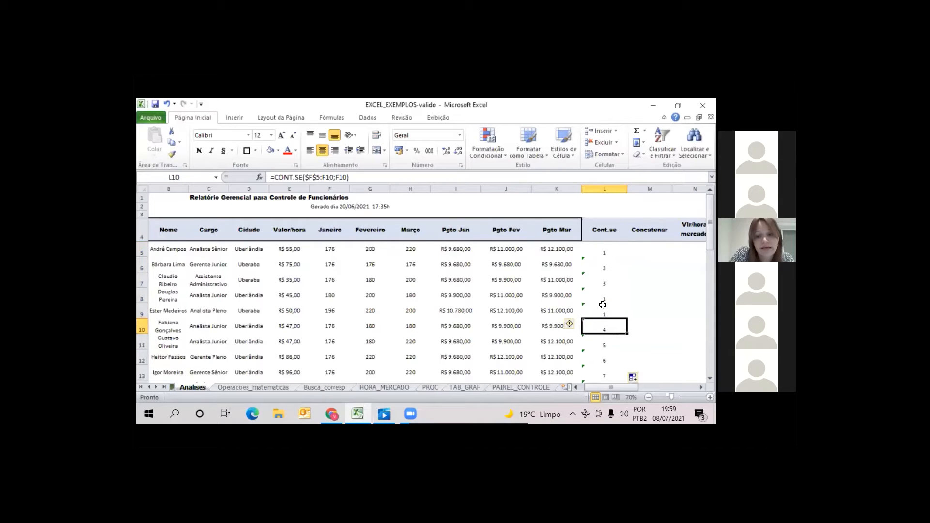
left_click_drag(607, 251, 602, 358)
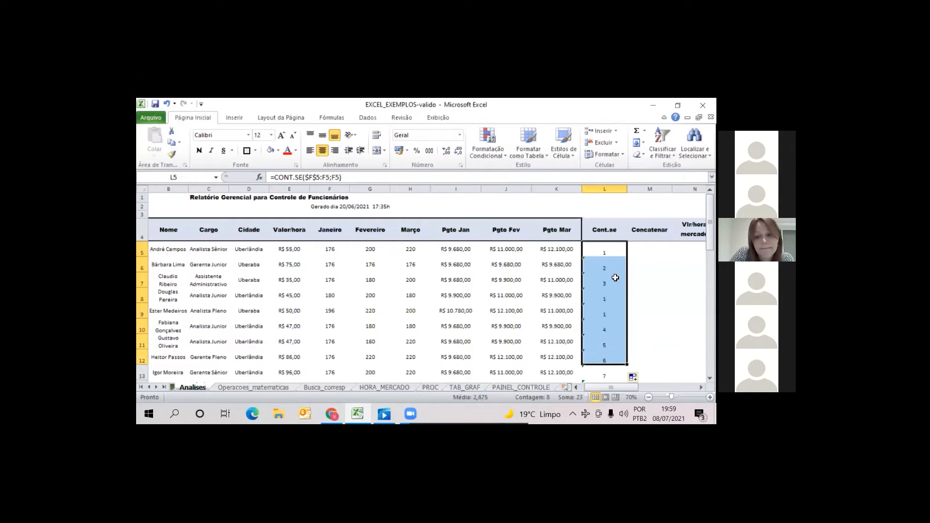
left_click(609, 251)
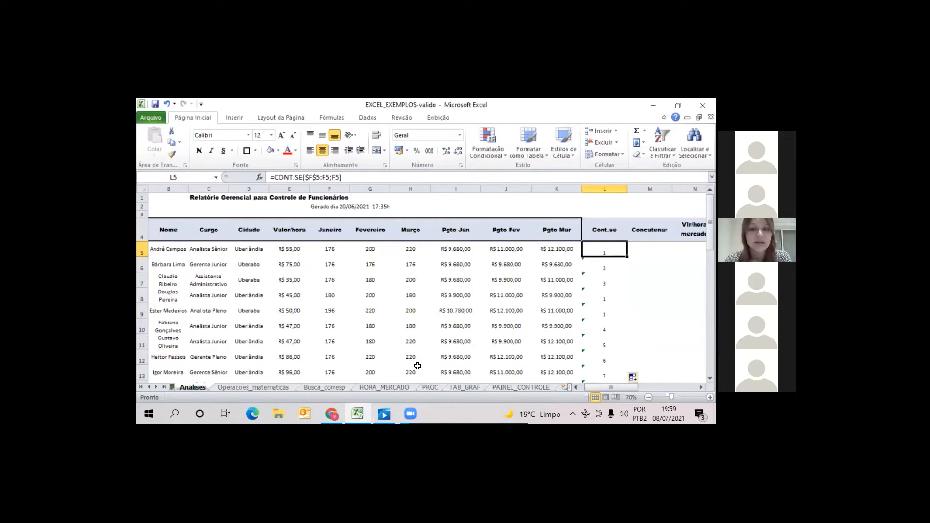
left_click(326, 388)
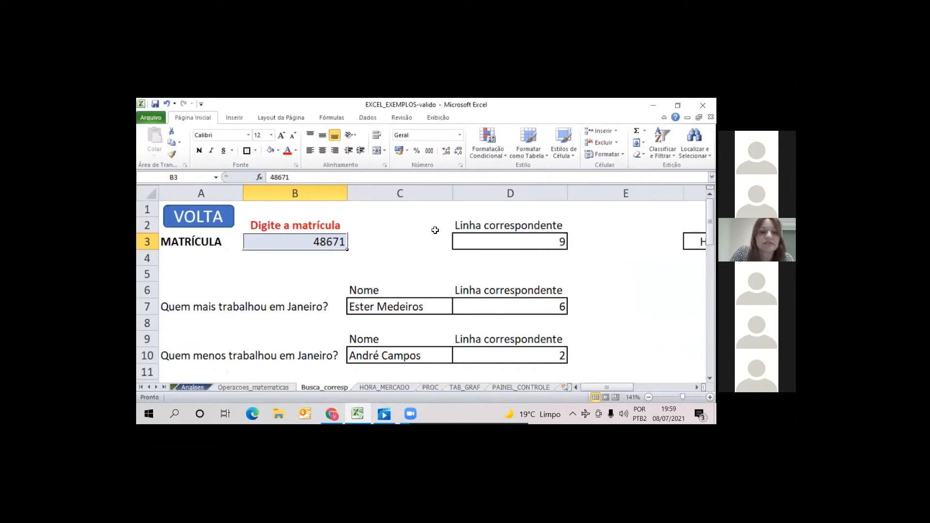
left_click(190, 387)
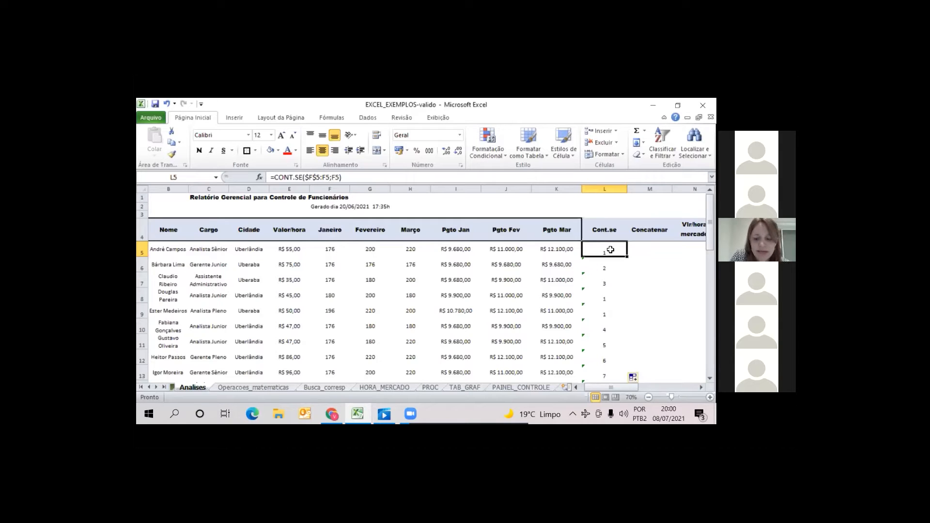
key("Down")
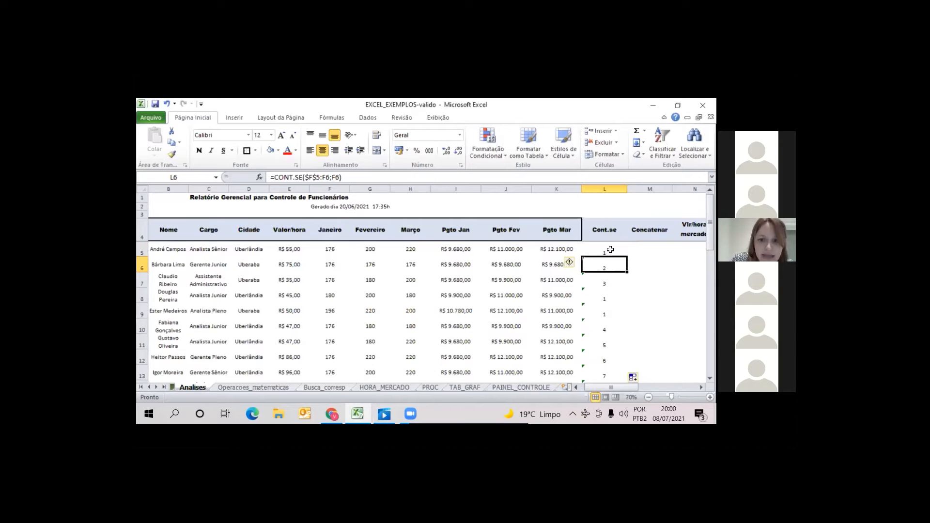
key("Down")
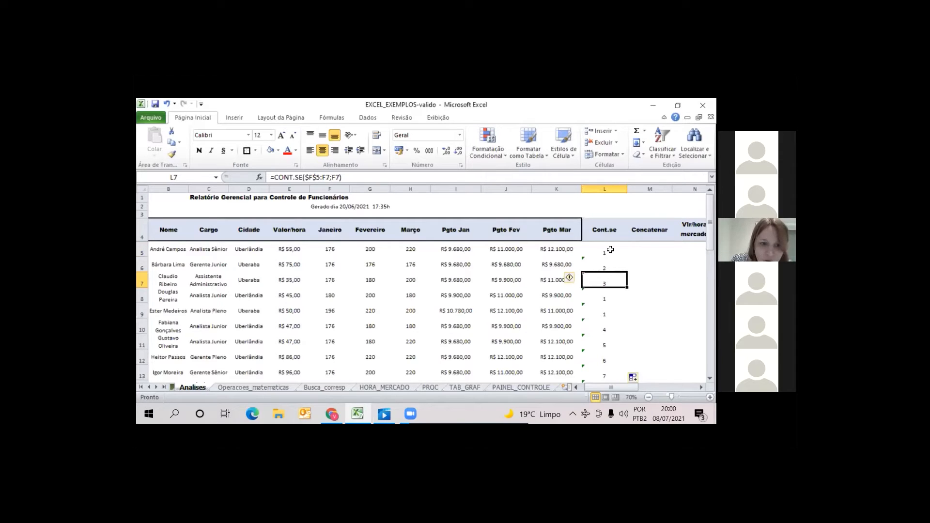
Examine the running counts in the Cont.se column of the worked-hours list on Busca_corresp, down to row 39
left_click(337, 388)
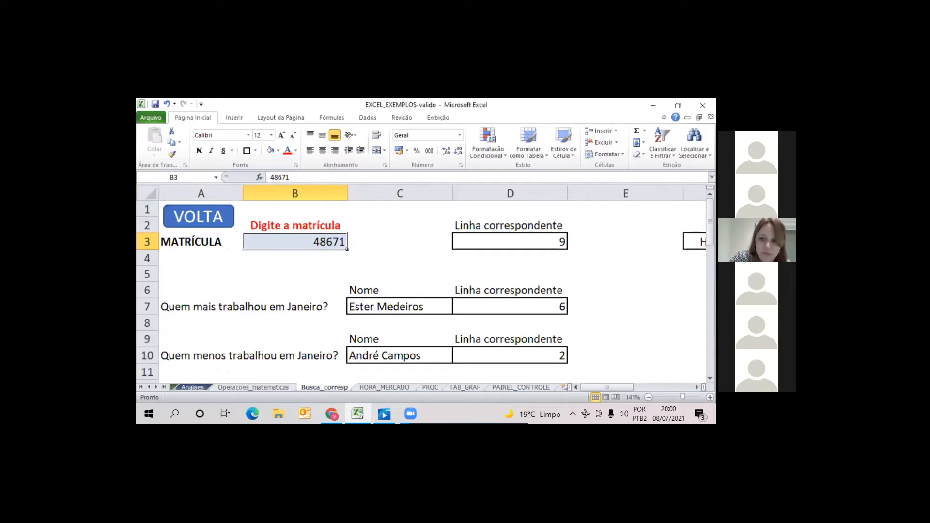
left_click_drag(710, 222, 710, 235)
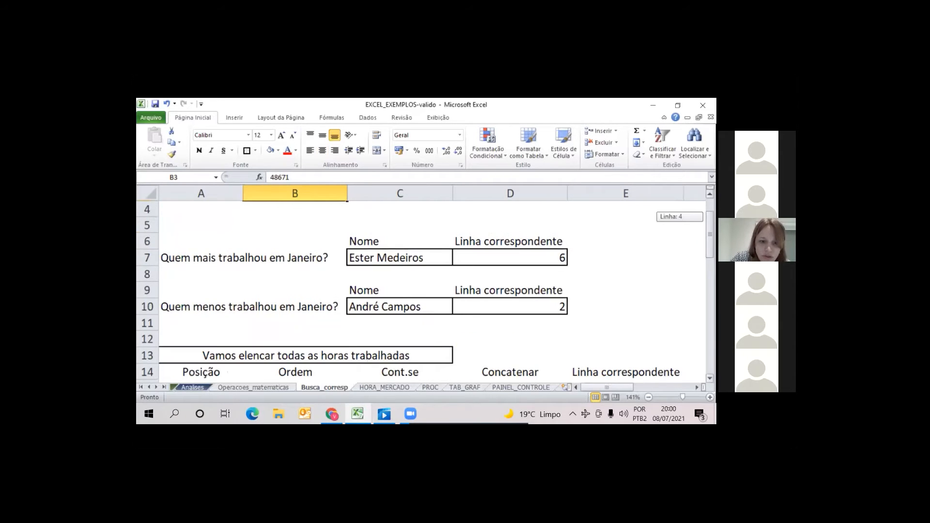
scroll(478, 301, "down", 3)
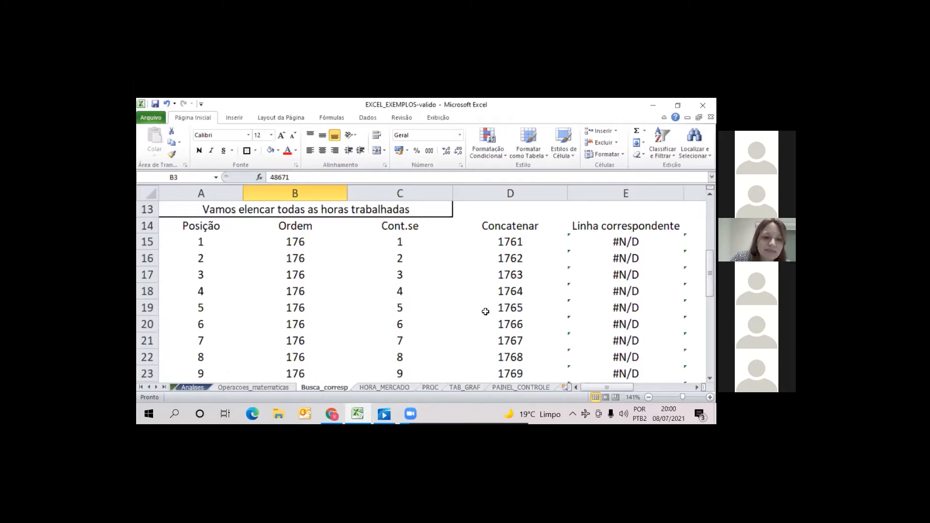
left_click(400, 308)
key("Down")
key("Down")
key("Down")
key("Down")
key("Down")
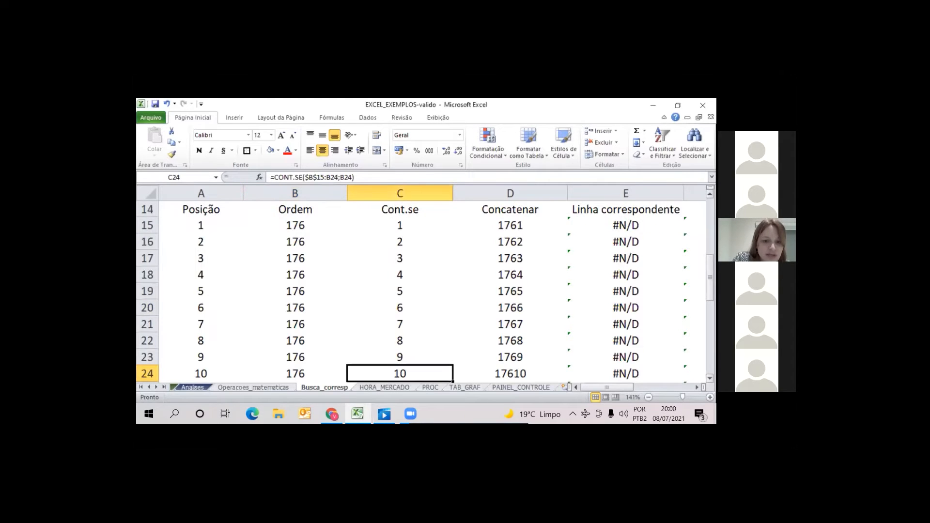
key("Down")
key("Down")
key("Down")
key("Down")
key("Down")
key("Down")
key("Down")
key("Down")
key("Down")
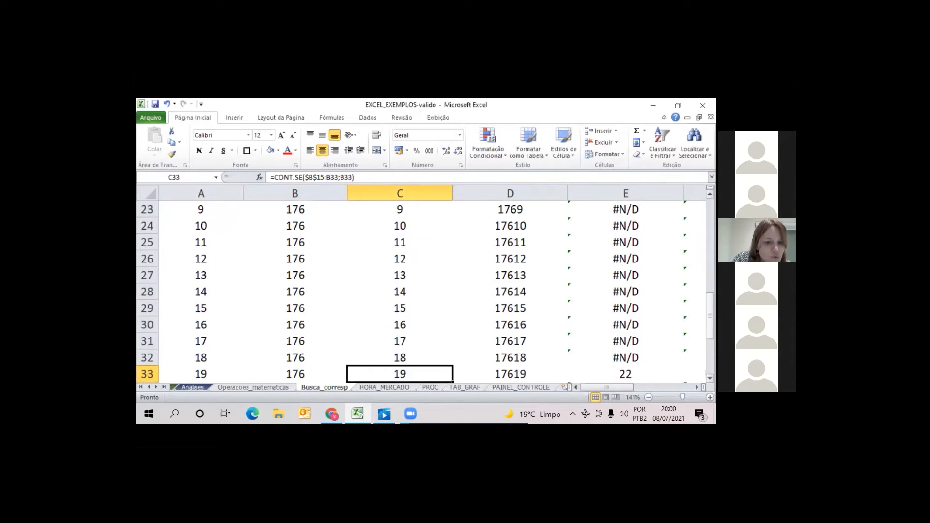
key("Down")
key("Down")
key("Down")
key("Down")
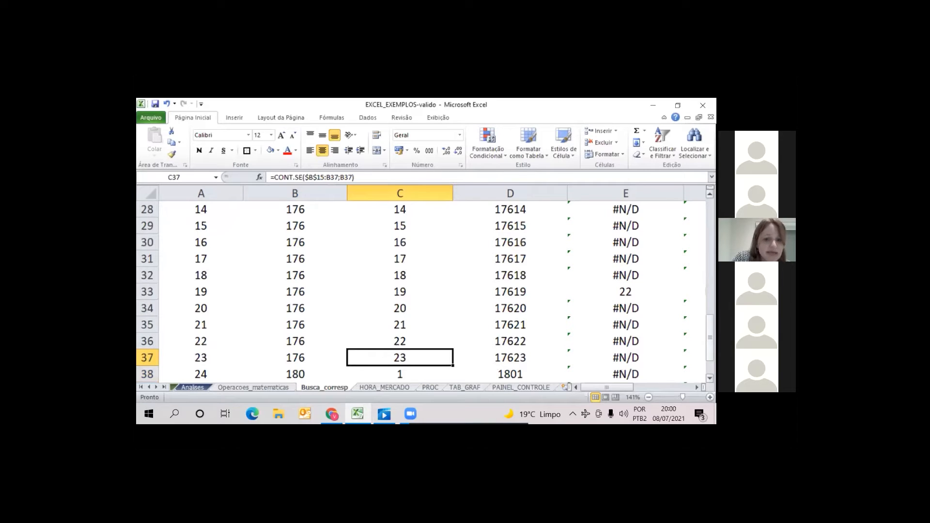
key("Down")
key("Down")
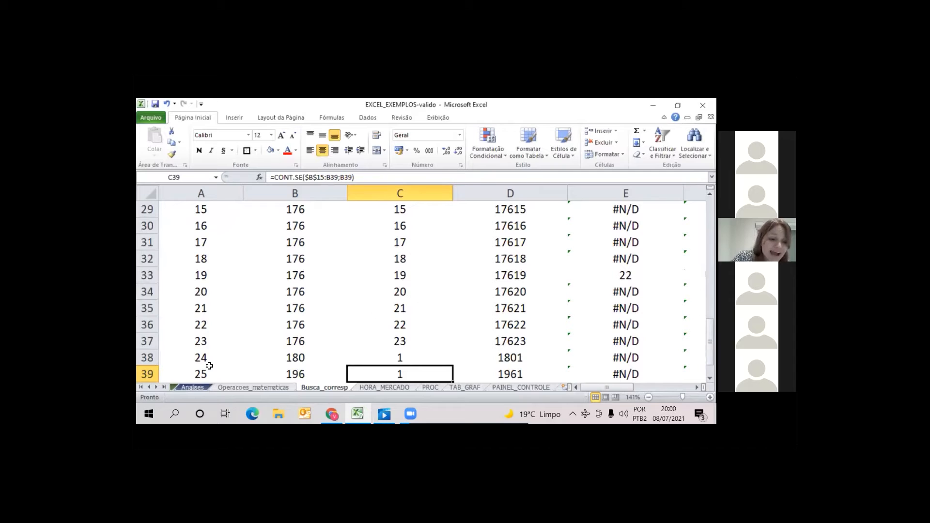
Compare the Cont.se formulas in rows 6 to 8 on Analises with the corresponding January hours
left_click(193, 387)
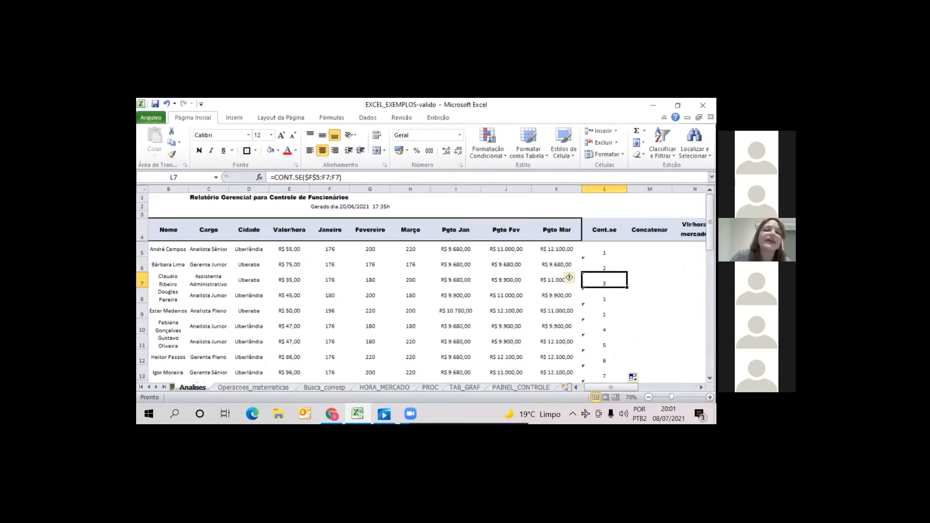
left_click(602, 268)
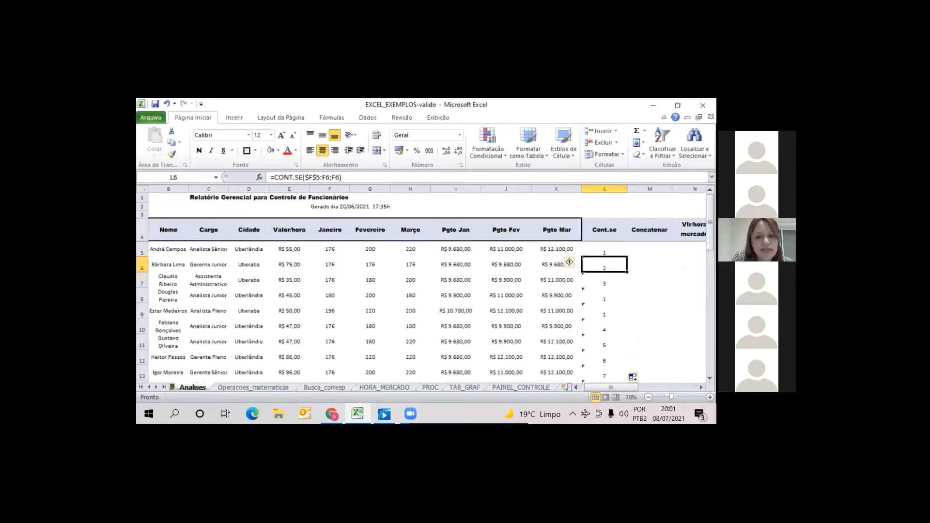
left_click(604, 280)
left_click(604, 296)
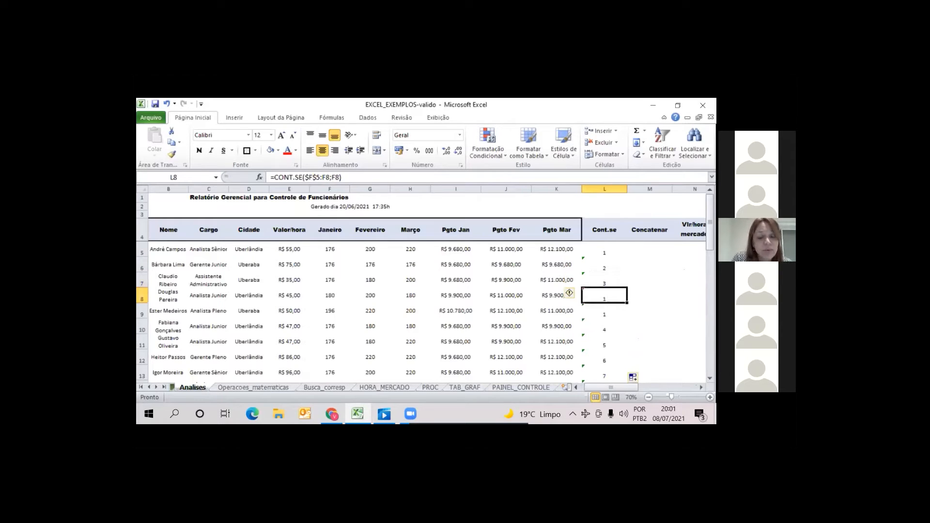
key("Left")
key("Left")
key("Left")
key("Left")
key("Left")
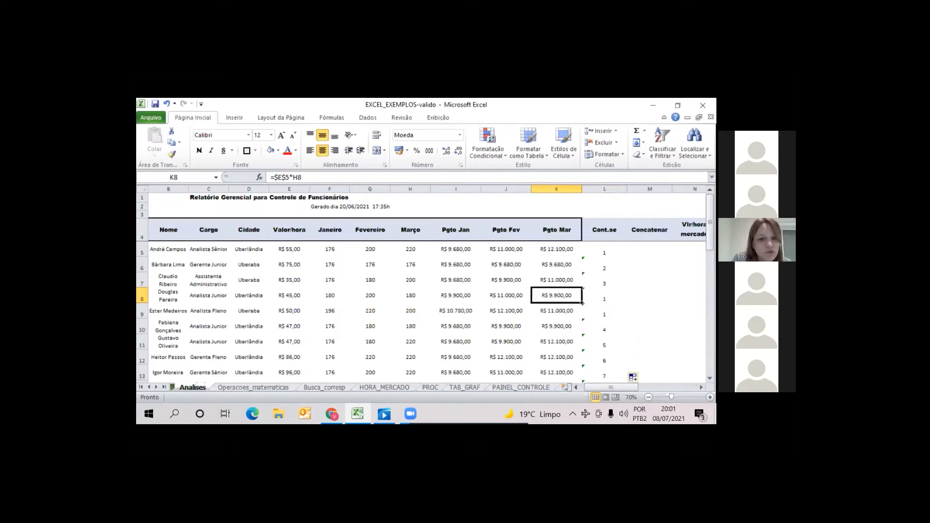
key("Left")
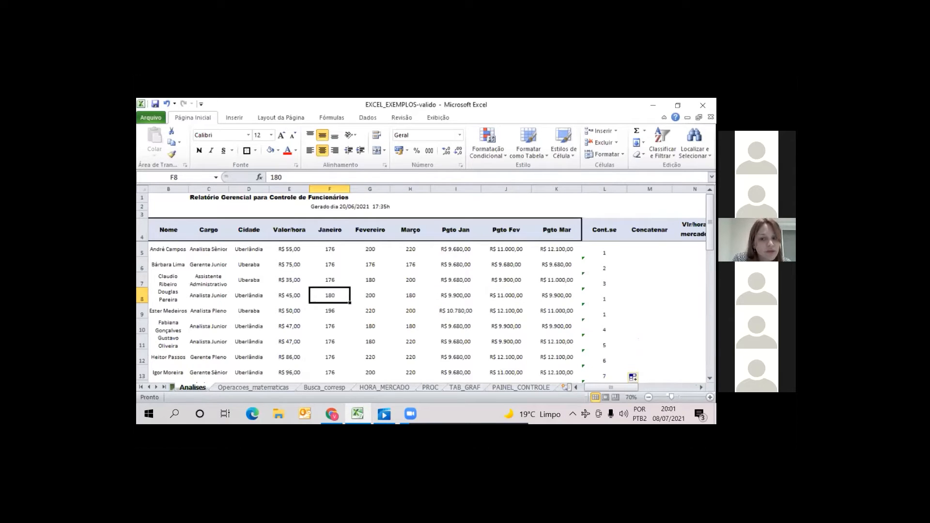
key("Right")
key("Right")
key("Right")
key("Right")
key("Right")
key("Right")
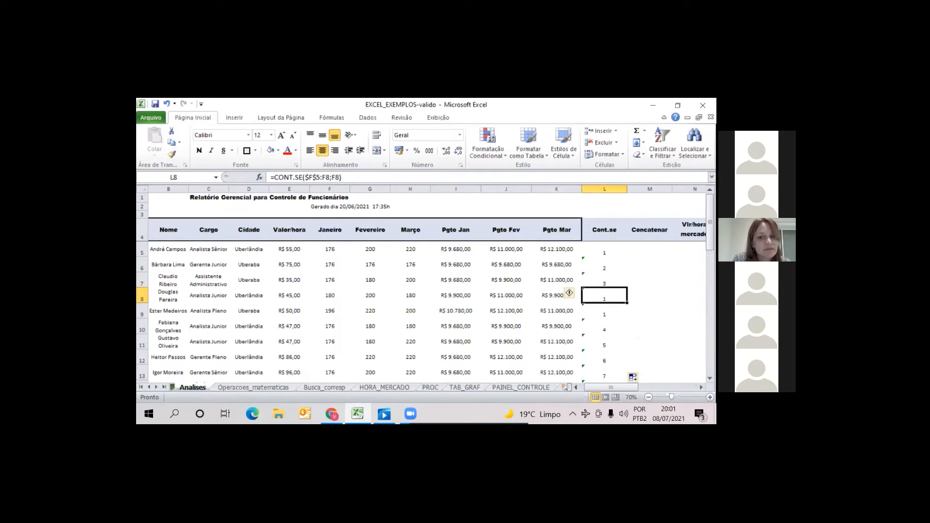
key("Left")
key("Left")
key("Left")
key("Left")
key("Left")
key("Left")
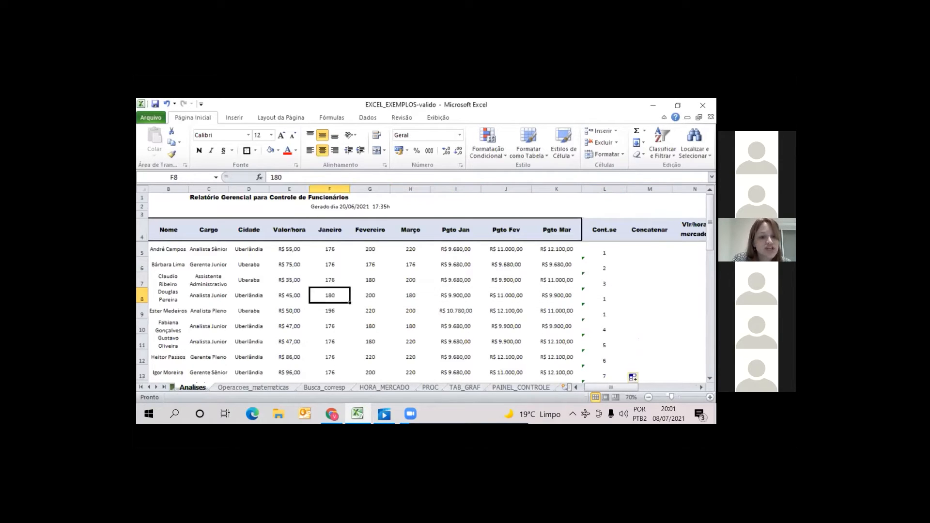
Check how the Cont.se count restarts or continues with the January hours in rows 9 to 12 on Analises
key("Down")
key("Right")
key("Right")
key("Right")
key("Right")
key("Right")
key("Right")
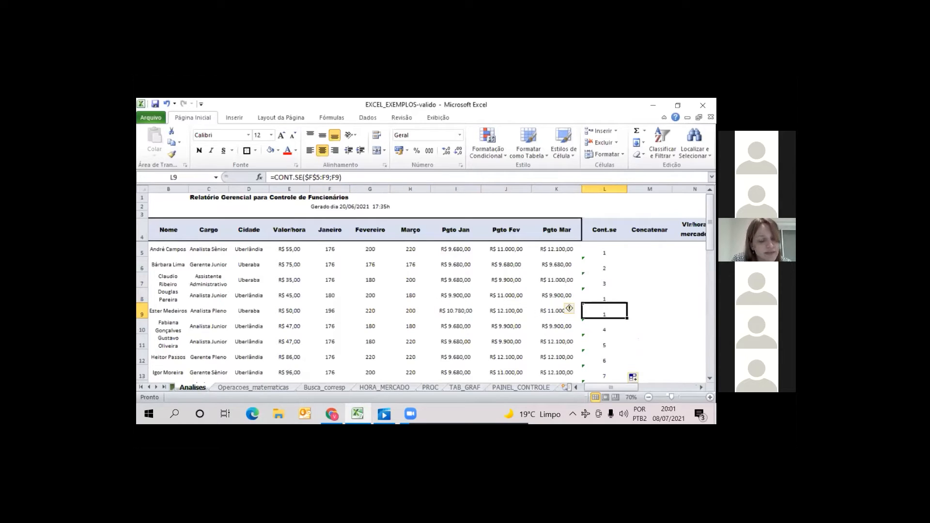
key("Down")
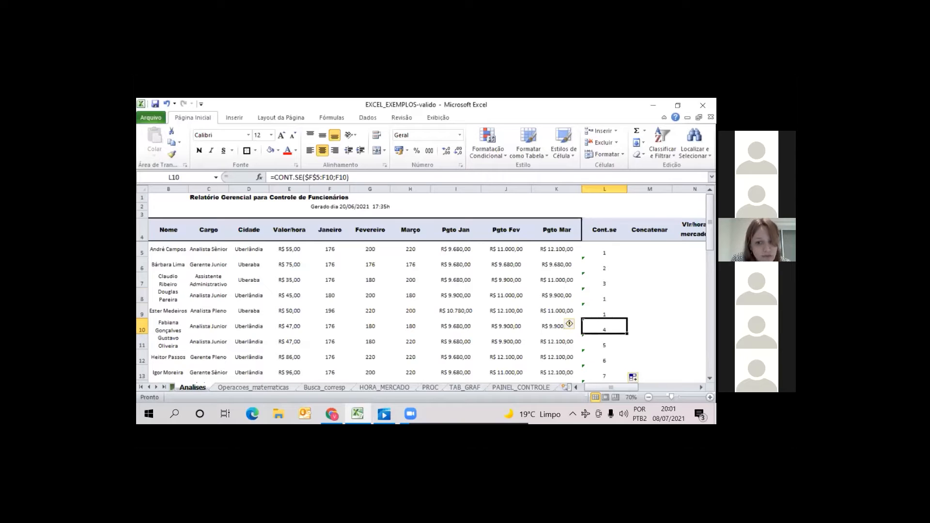
key("Left")
key("Left")
key("Left")
key("Left")
key("Left")
key("Left")
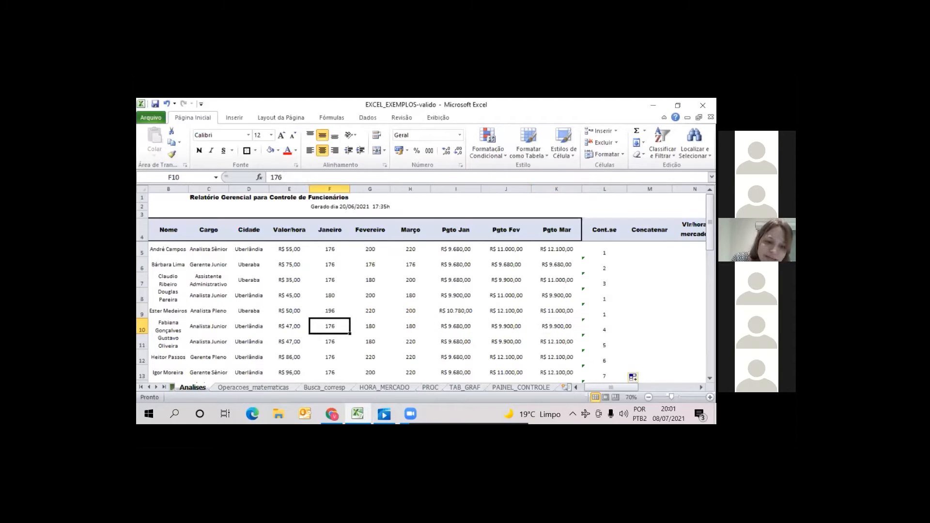
key("Up")
key("Up")
key("Up")
key("Up")
key("Up")
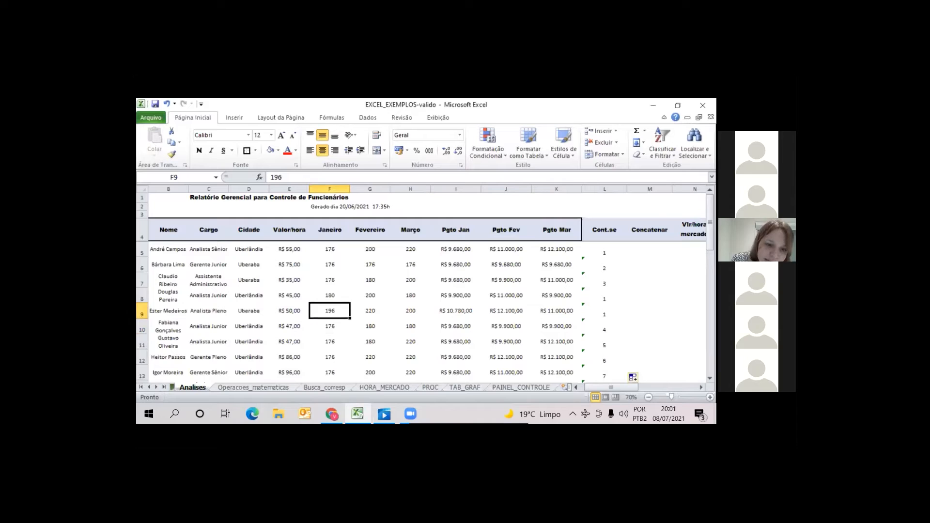
key("Down")
key("Down")
key("Down")
key("Down")
key("Down")
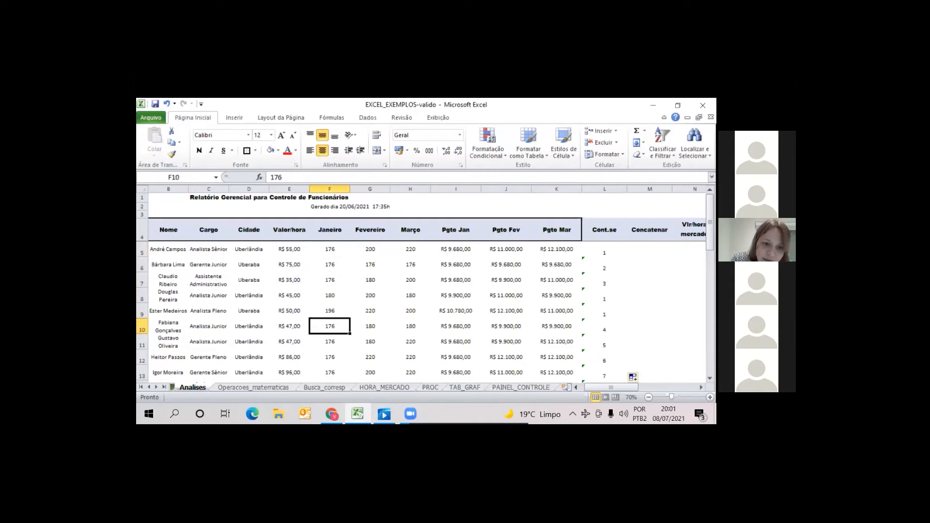
key("Right")
key("Right")
key("Right")
key("Right")
key("Right")
key("Right")
Extend the CONT.SE formula from L25 down to L29 to cover the remaining employees
key("Down")
key("Down")
key("Down")
key("Down")
key("Down")
key("Down")
key("Down")
key("Down")
key("Down")
key("Down")
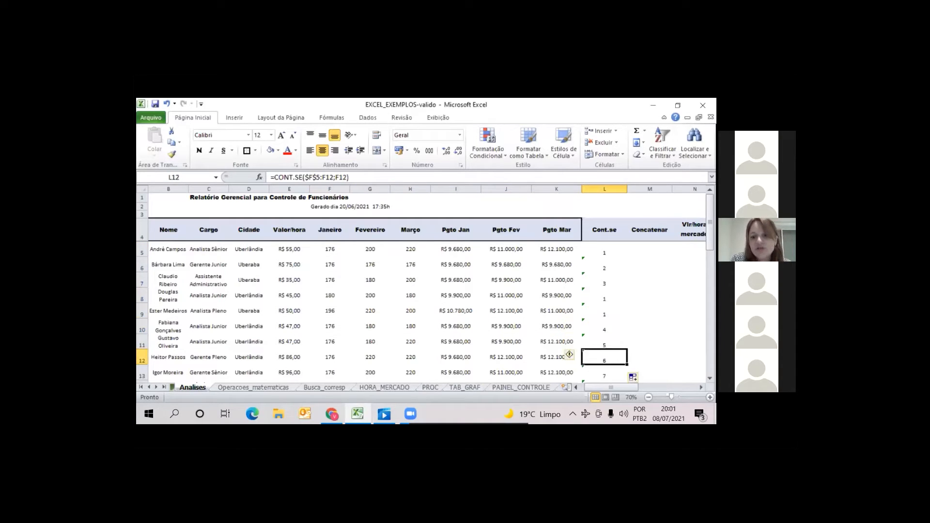
key("Down")
key("Down")
key("Down")
key("Down")
key("Down")
key("Down")
key("Down")
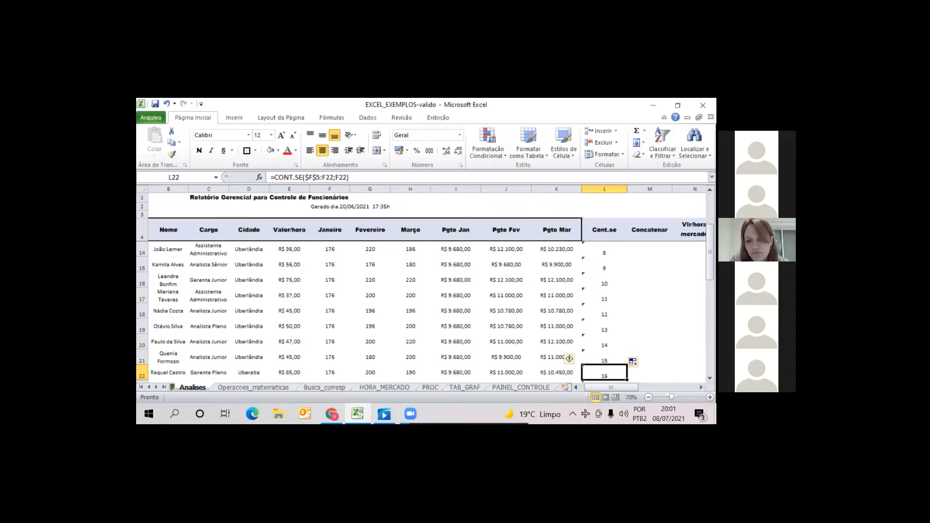
key("Up")
key("Up")
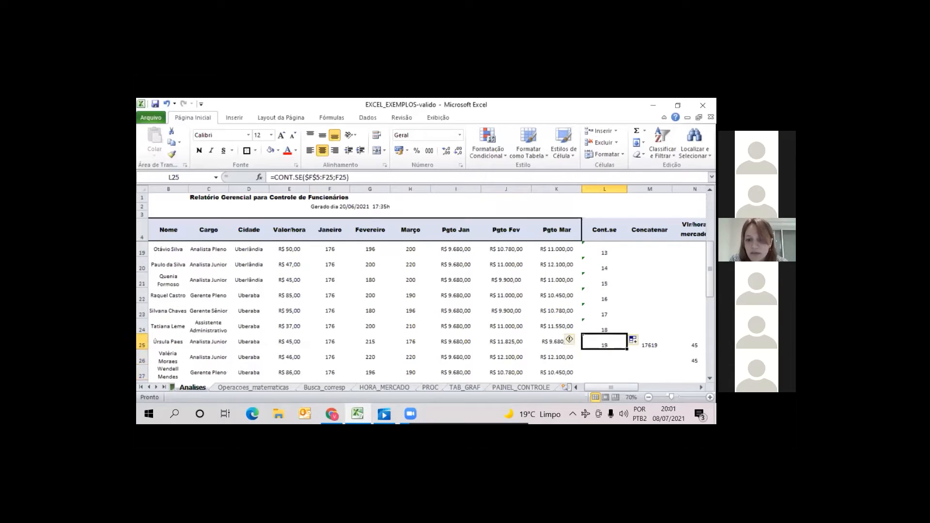
key("Down")
key("Down")
key("Down")
key("Down")
key("Down")
key("Down")
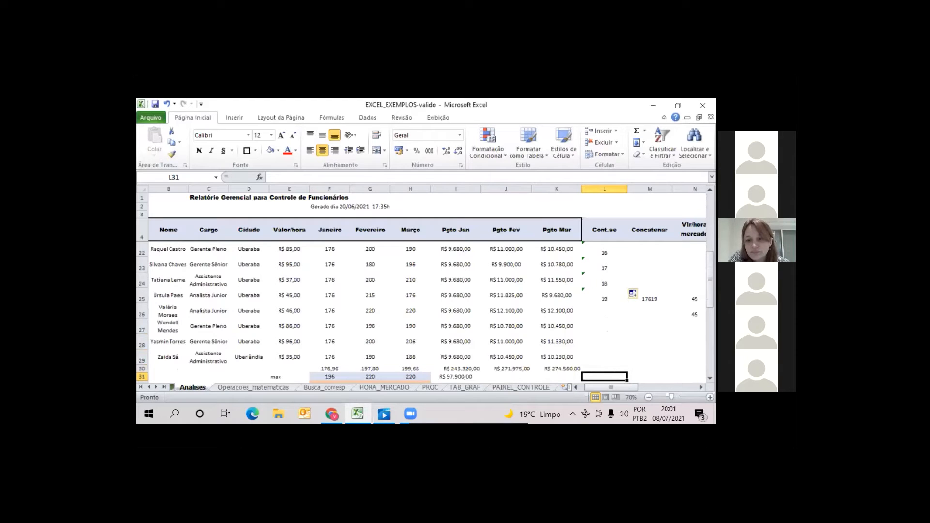
key("Up")
key("Up")
key("Up")
key("Up")
key("Up")
key("Up")
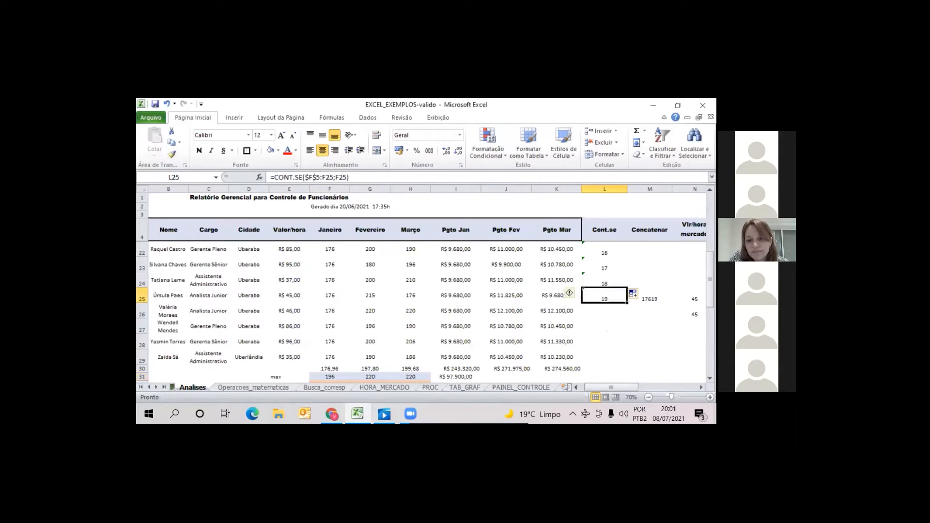
left_click_drag(627, 303, 625, 359)
left_click(650, 357)
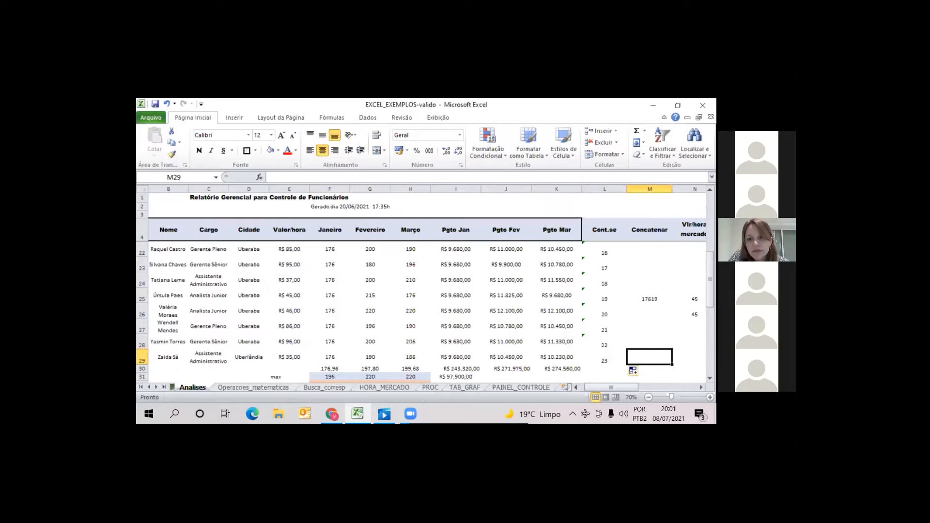
Enter =CONCATENAR(F5;L5) in M5 to join the January hours with the running count
left_click_drag(710, 295, 710, 236)
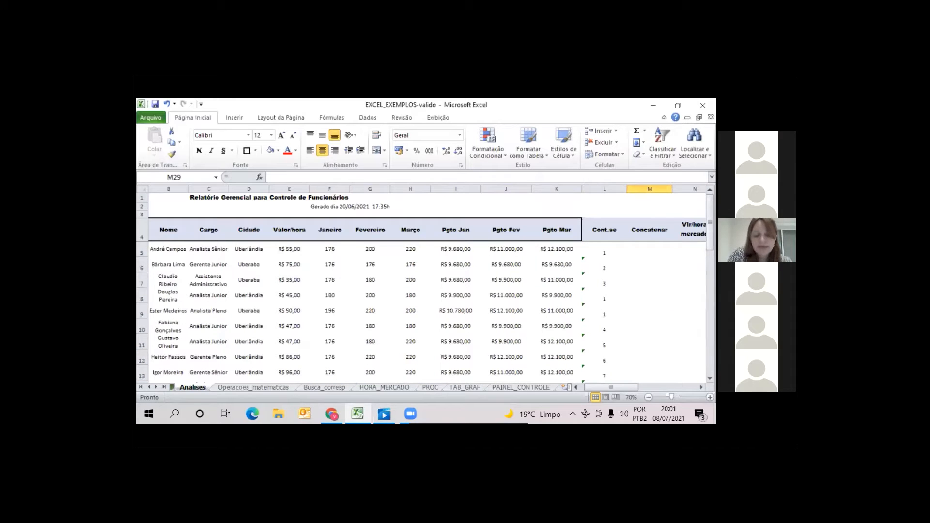
left_click(650, 249)
type("=conc")
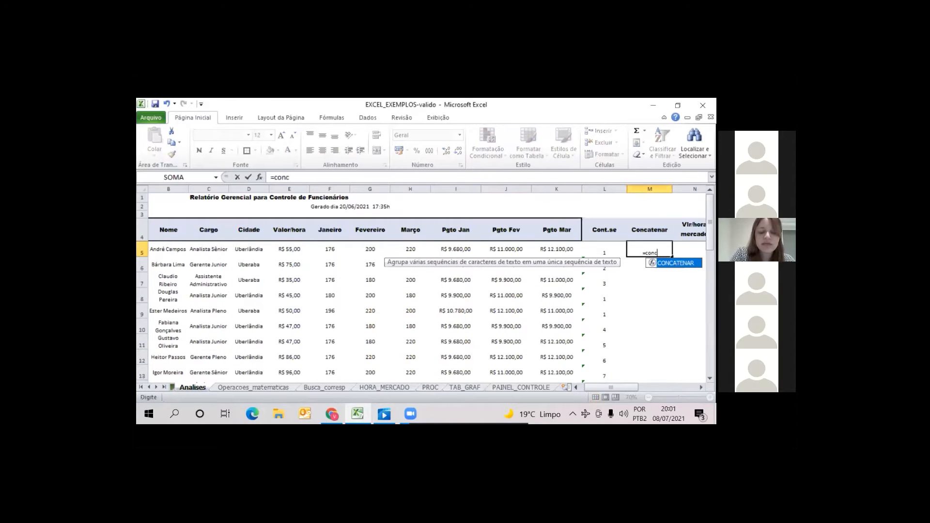
type("aten")
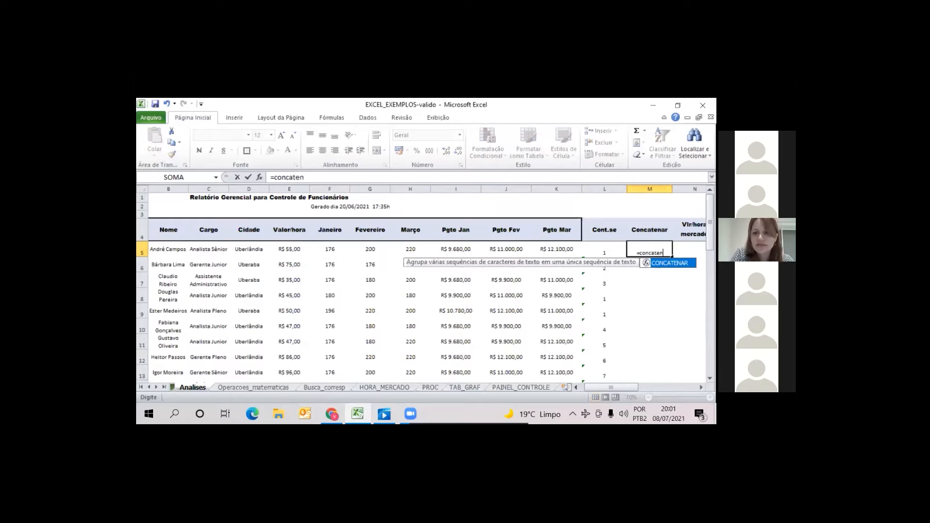
type("ar(")
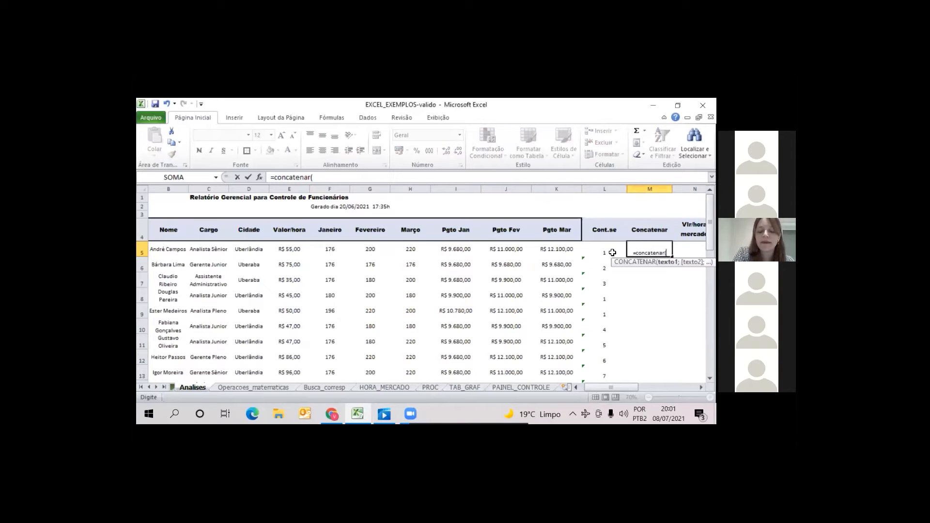
left_click(330, 249)
type(";")
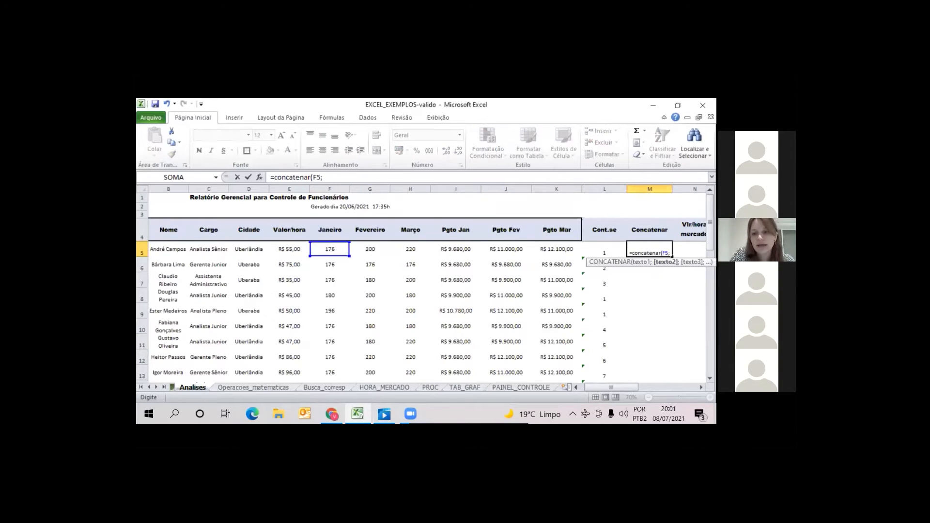
left_click(605, 250)
key("Return")
Fill the CONCATENAR formula from M5 down to M29 for all employees
left_click(650, 250)
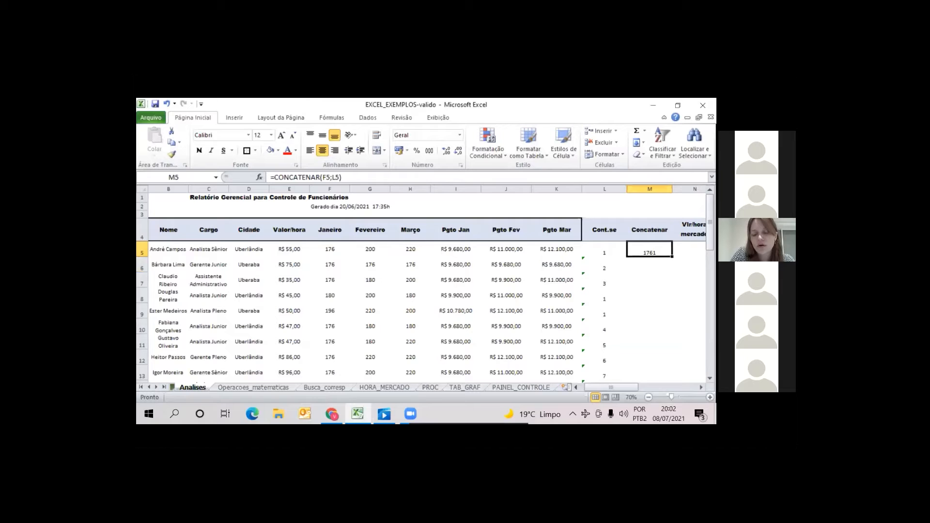
left_click_drag(672, 257, 673, 334)
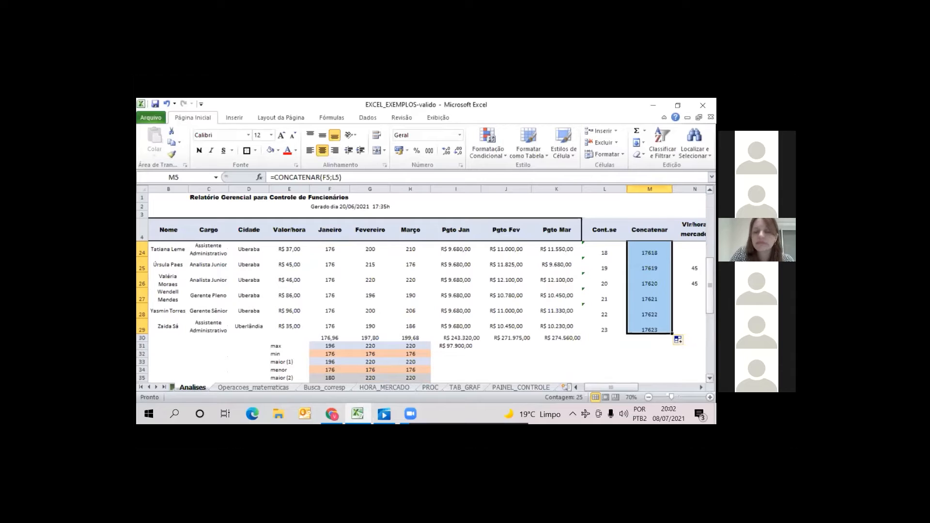
left_click_drag(710, 302, 710, 237)
left_click(649, 250)
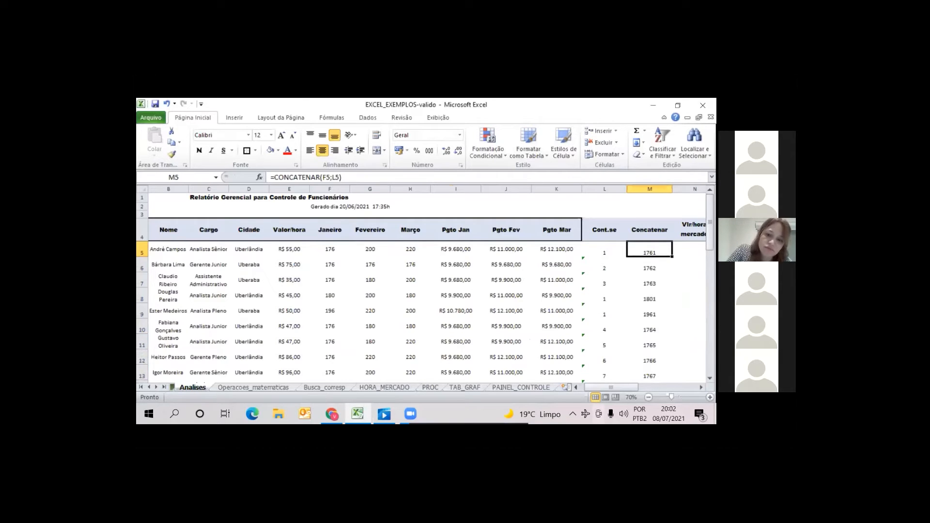
On Busca_corresp, clear the existing CORRESP formula from E15 under Linha correspondente
left_click(342, 387)
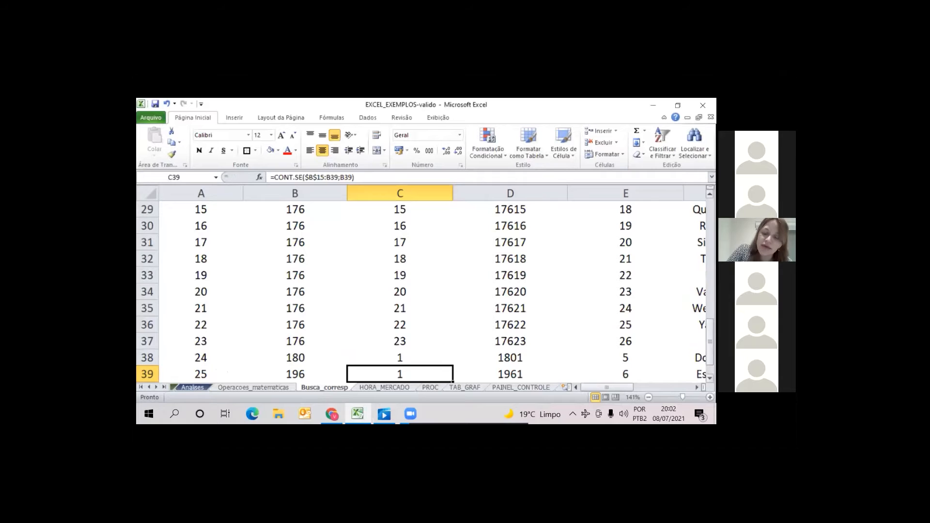
scroll(426, 285, "up", 4)
scroll(426, 285, "up", 4)
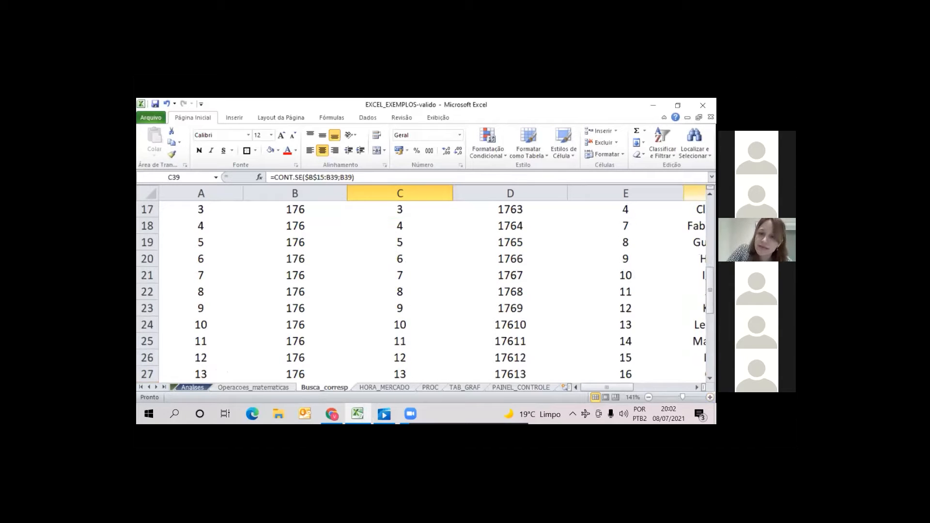
scroll(426, 286, "up", 3)
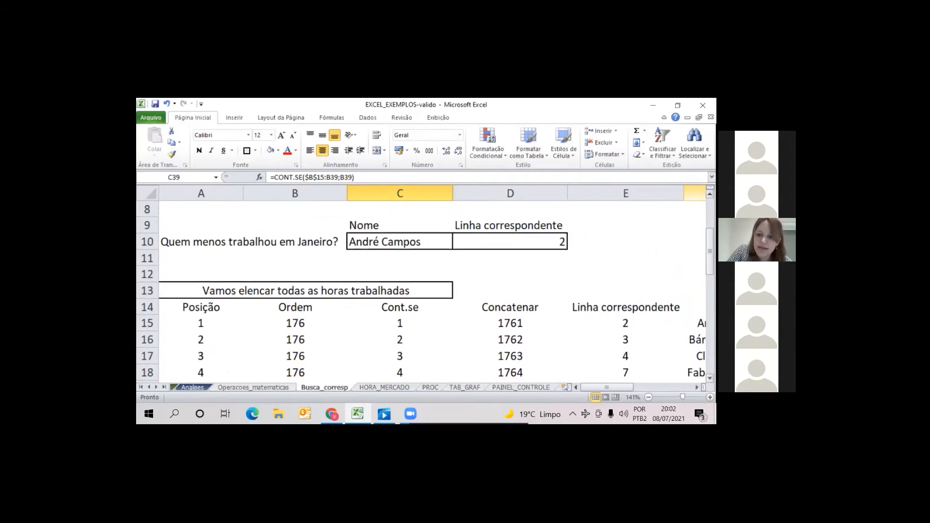
scroll(572, 280, "down", 2)
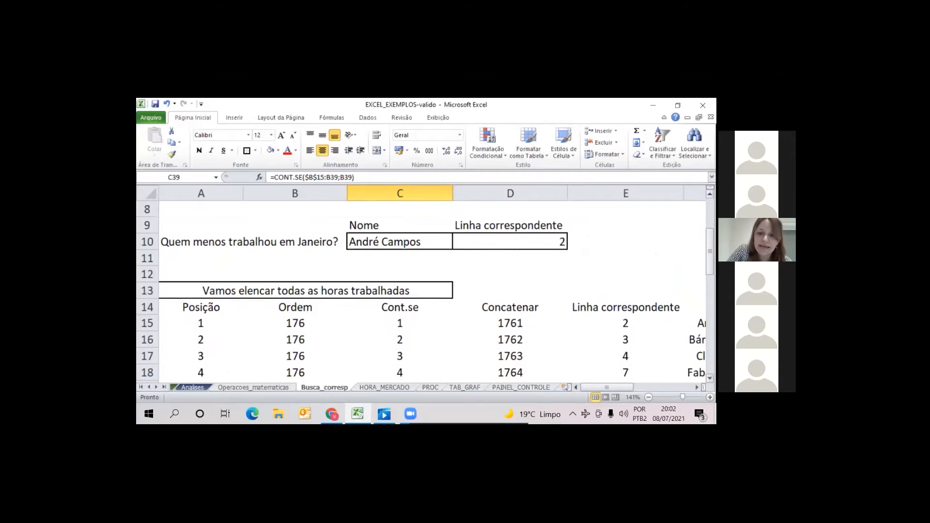
left_click(572, 279)
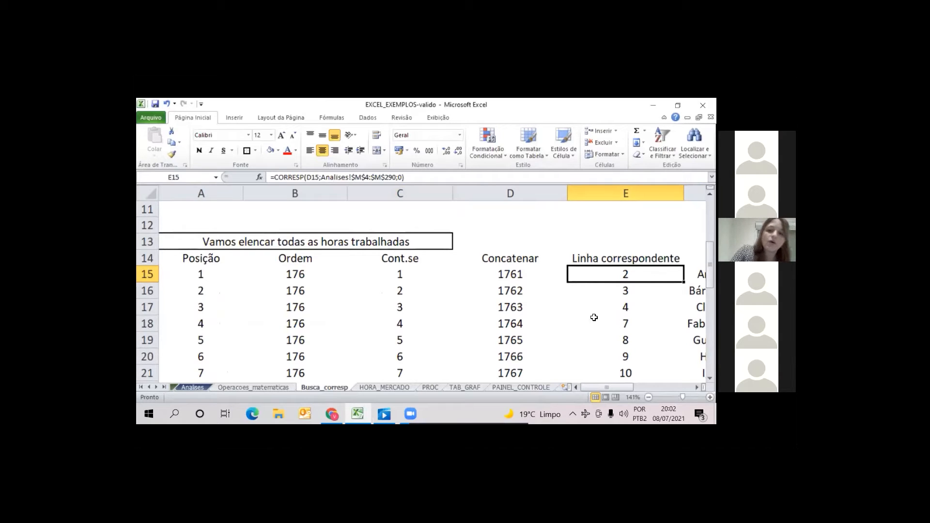
key("Down")
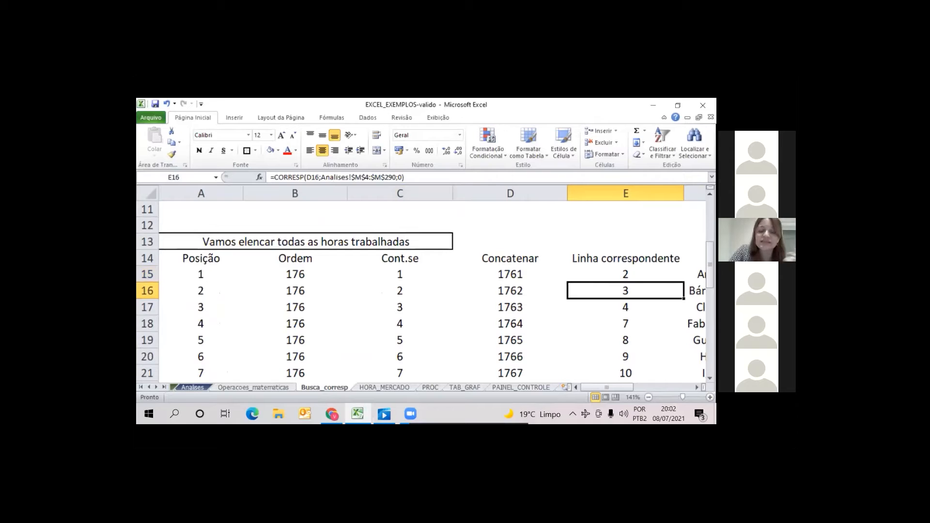
left_click(625, 274)
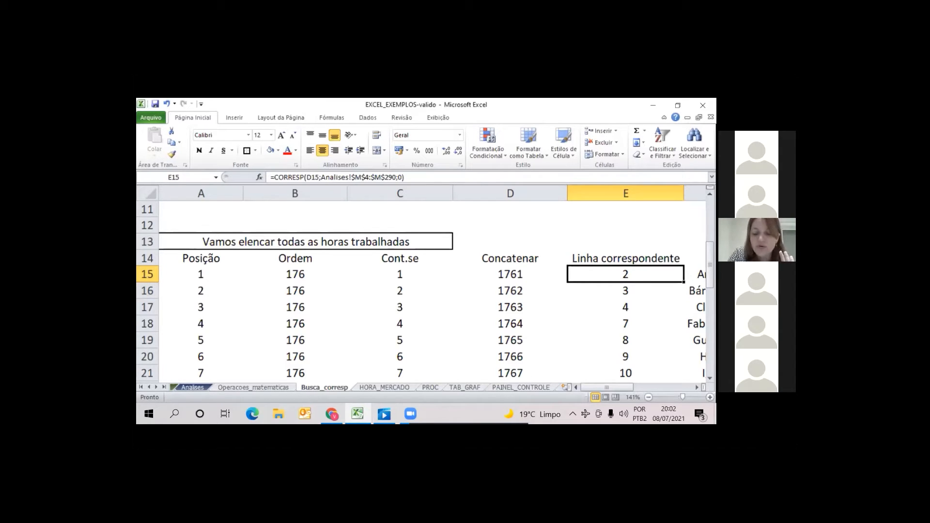
key("Delete")
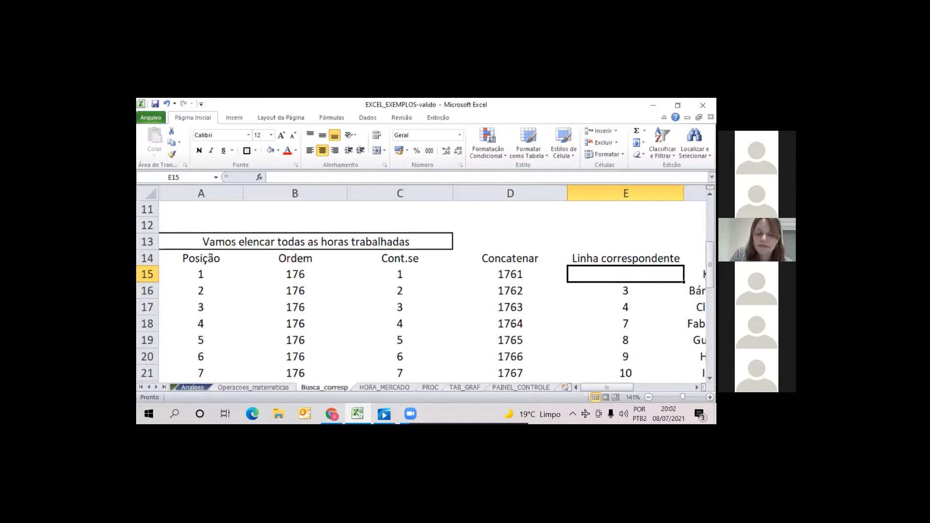
type("=corre")
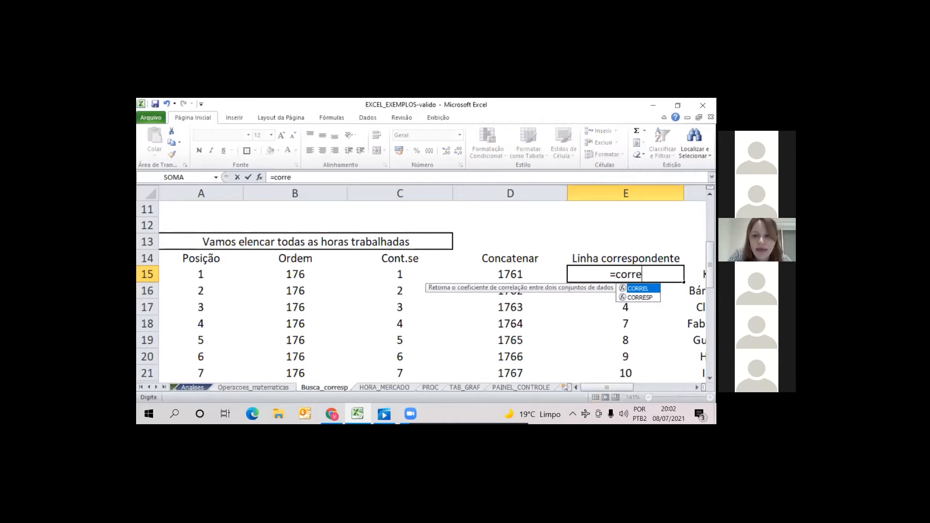
type("sp(")
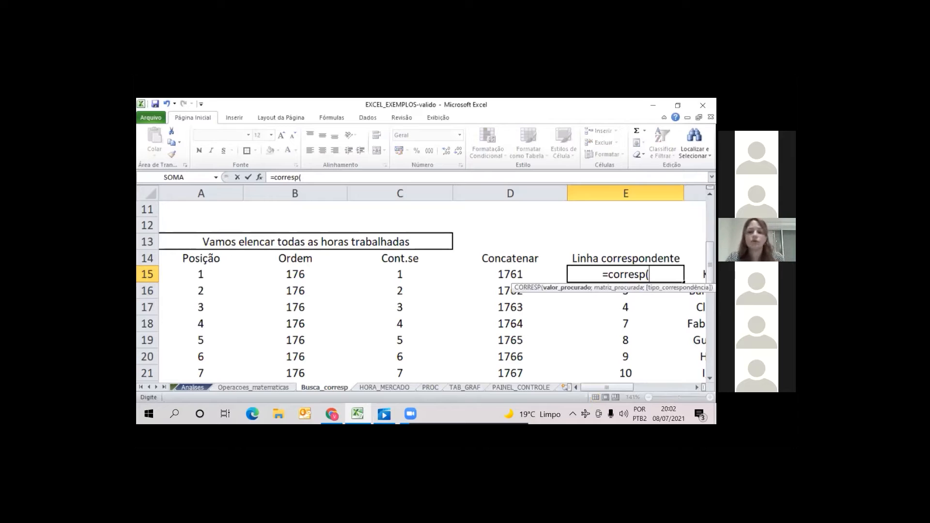
left_click(501, 277)
mouse_move(539, 413)
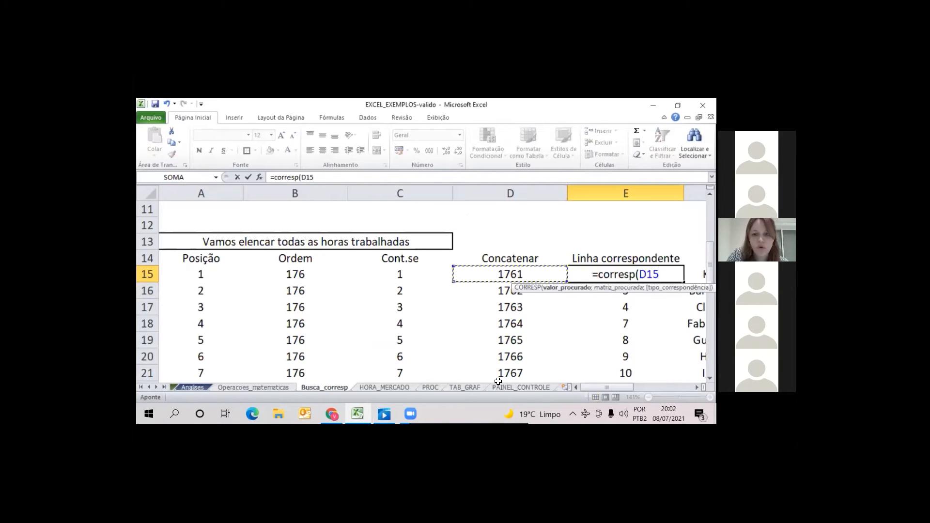
type(";")
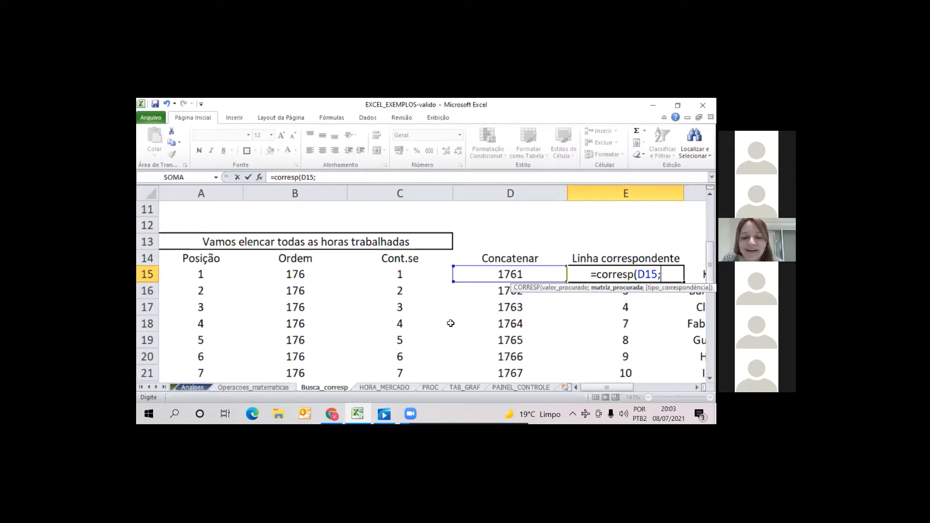
key("BackSpace")
key("BackSpace")
key("BackSpace")
key("BackSpace")
key("BackSpace")
key("BackSpace")
key("BackSpace")
key("BackSpace")
key("BackSpace")
key("BackSpace")
key("BackSpace")
key("BackSpace")
key("BackSpace")
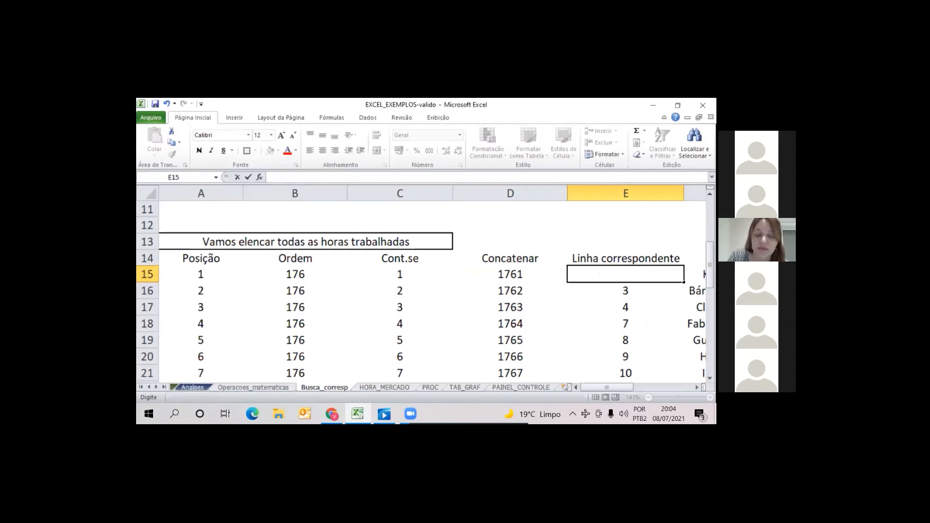
key("Return")
key("Up")
Enter =CORRESP(D15;Analises!M4:M32;0) in E15 to find the row matching the concatenated key
type("=")
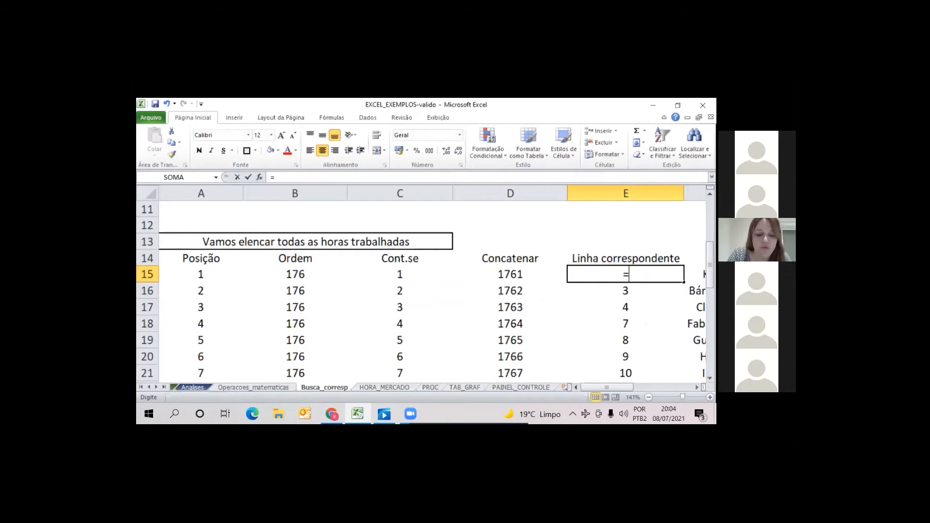
type("corresp(")
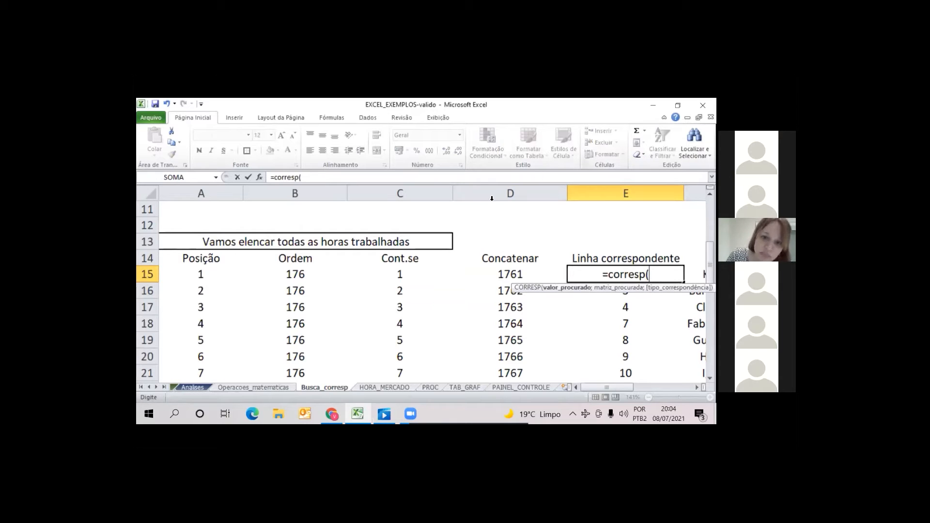
left_click(506, 277)
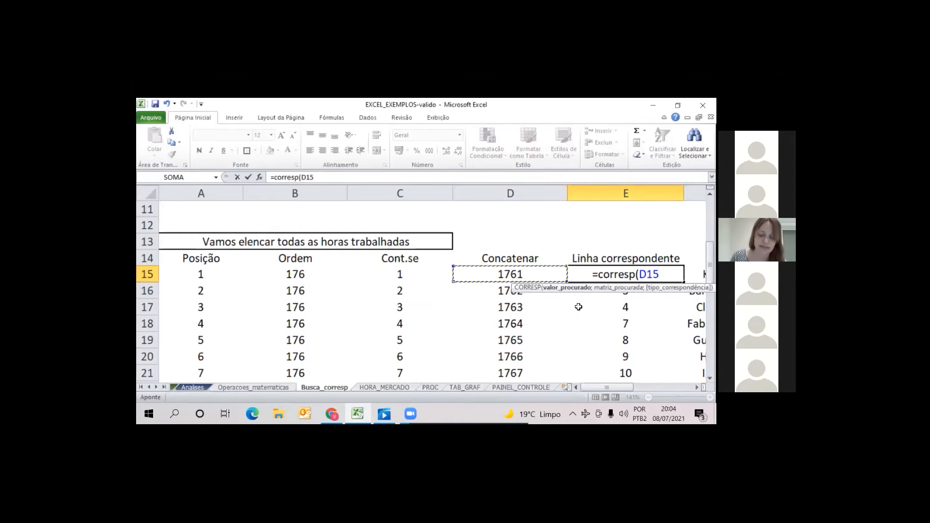
type(";")
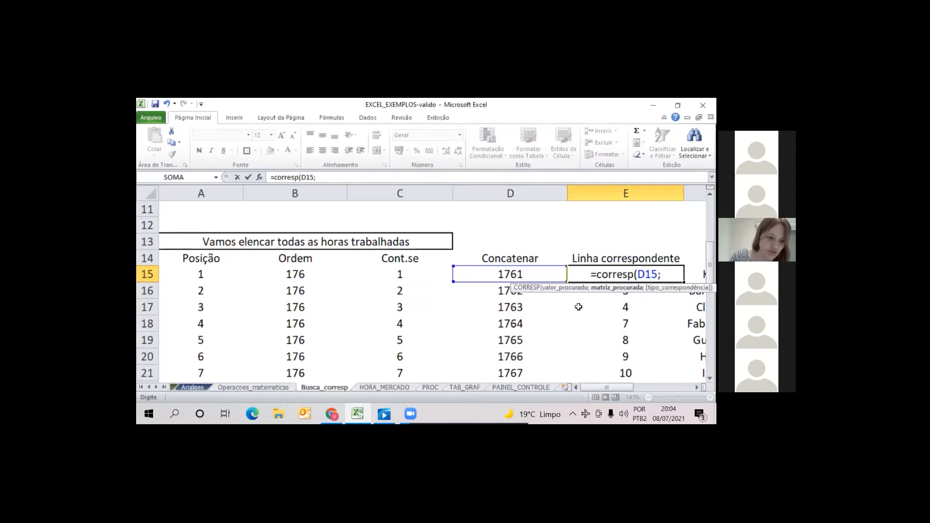
left_click(194, 388)
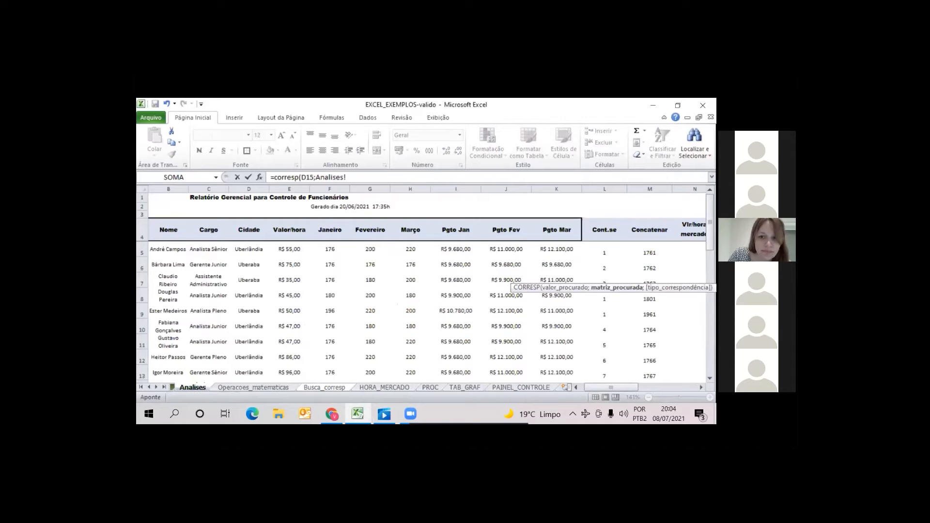
left_click_drag(650, 230, 649, 293)
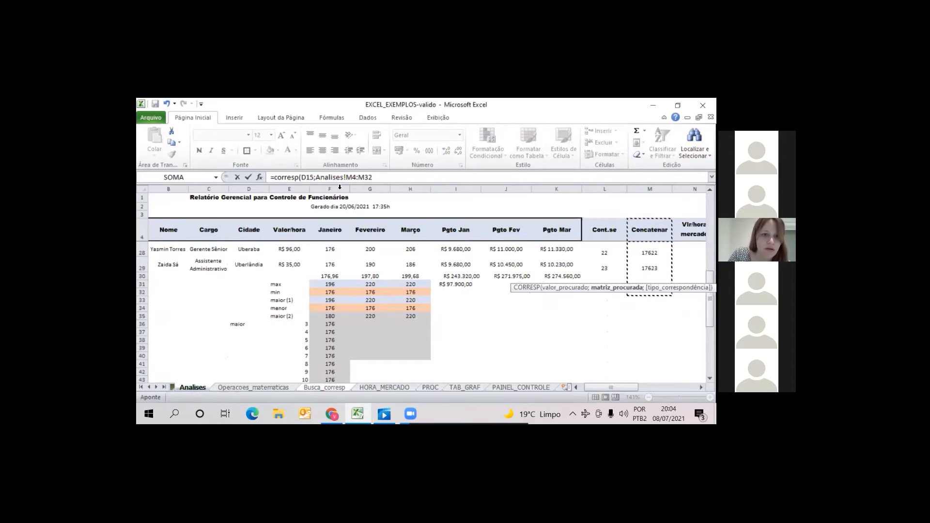
left_click(399, 174)
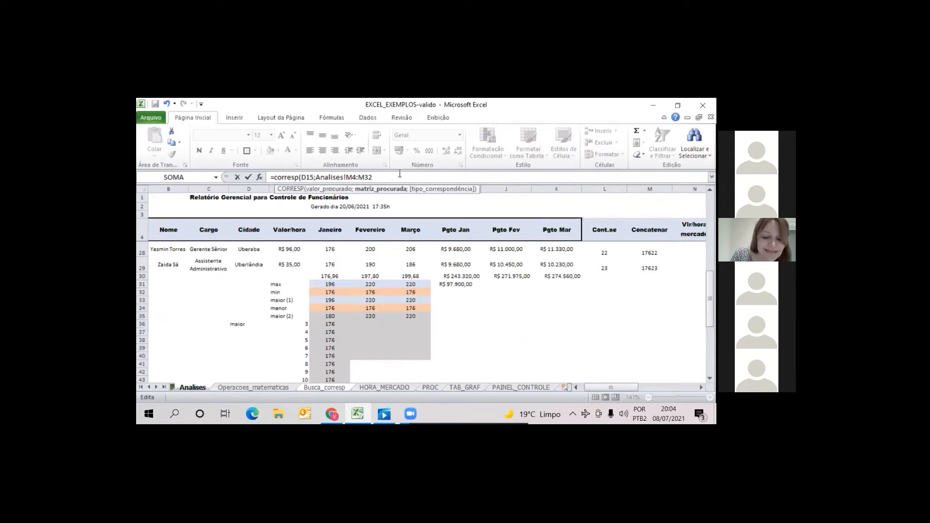
type(";0")
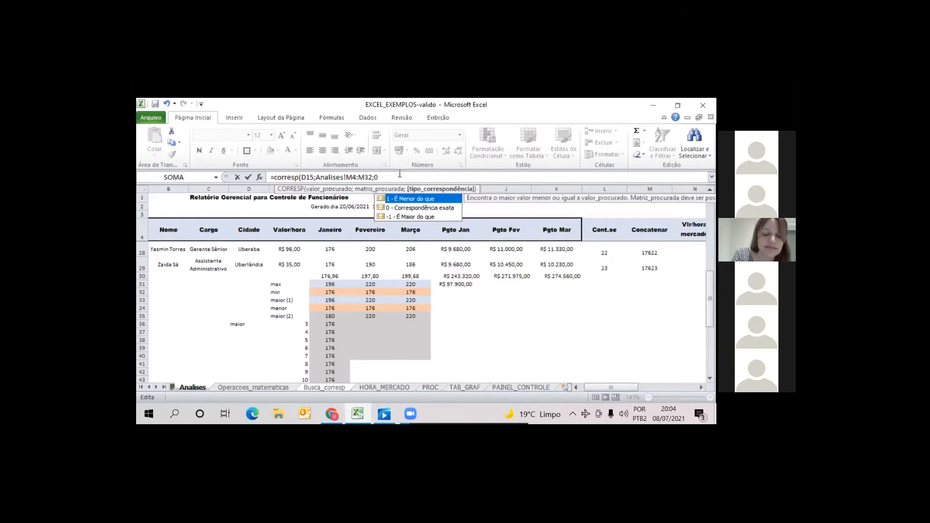
key("Return")
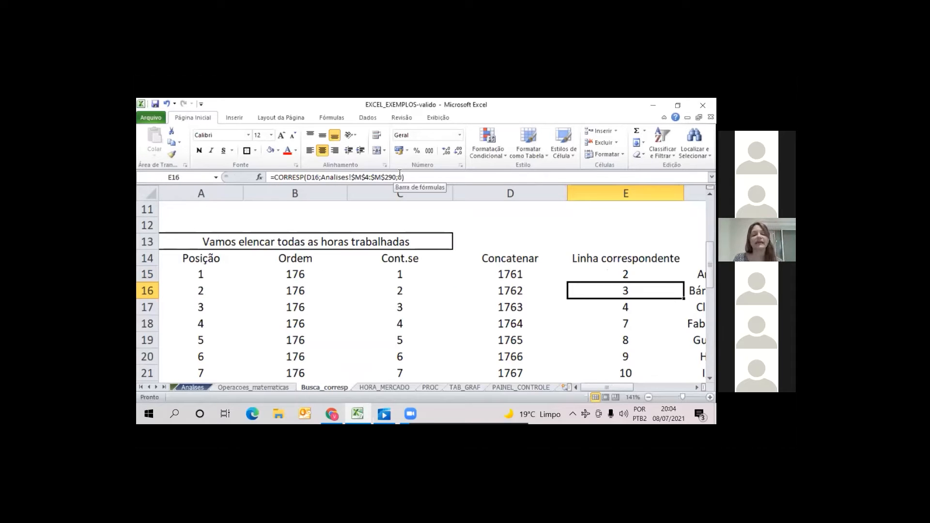
Make E15's lookup range absolute as Analises!$M$4:$M$32 and fill the CORRESP formula down to E39
key("Up")
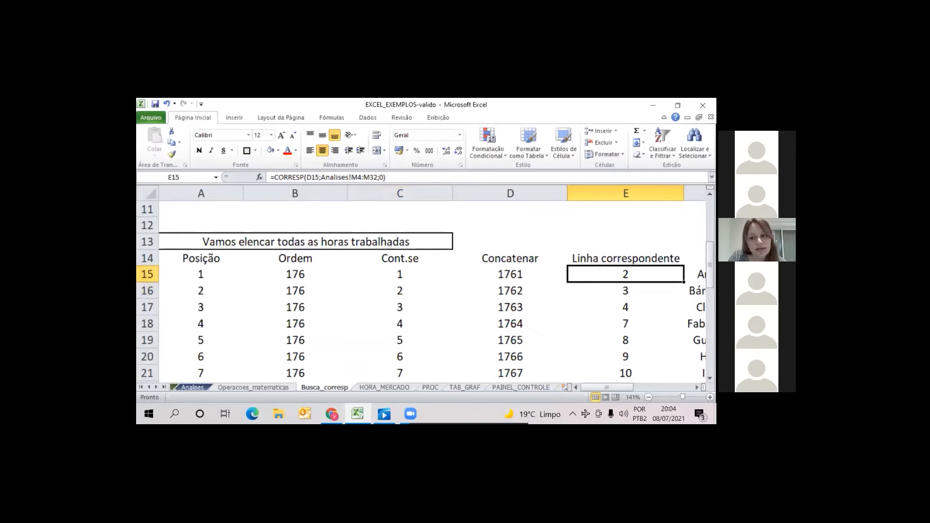
mouse_move(683, 282)
left_mouse_down()
mouse_move(684, 293)
mouse_move(683, 282)
left_mouse_up()
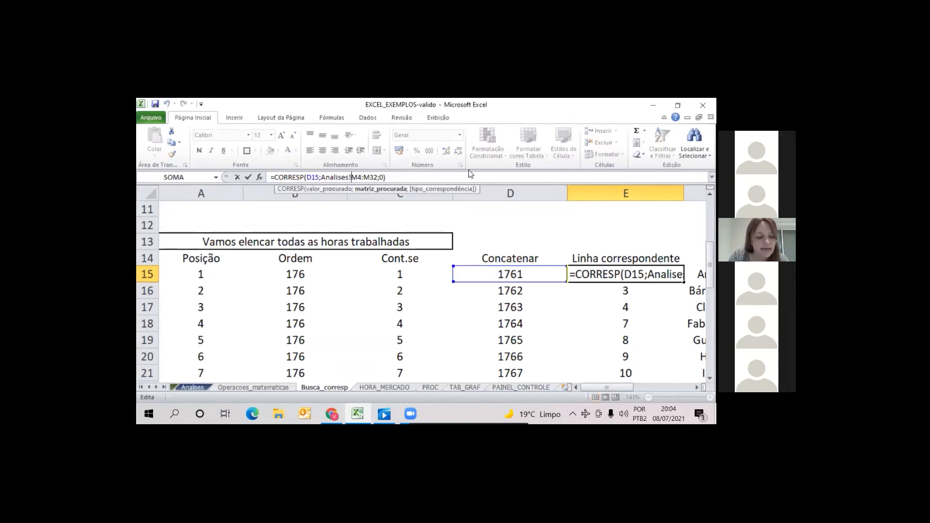
key("F2")
key("F4")
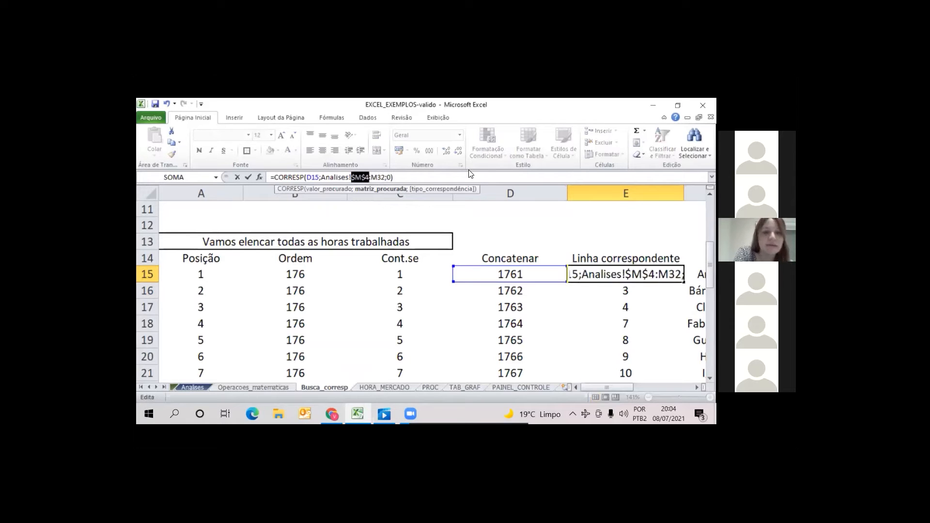
key("Right")
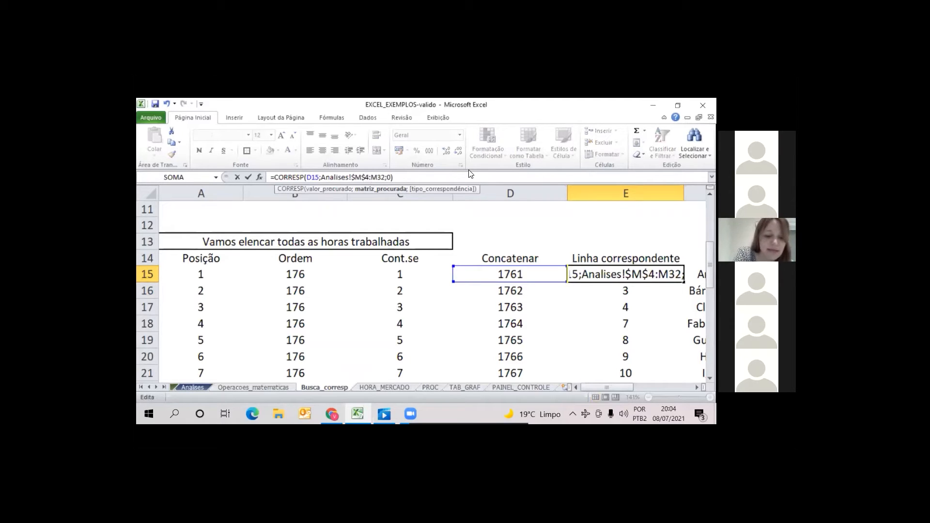
key("F4")
key("Return")
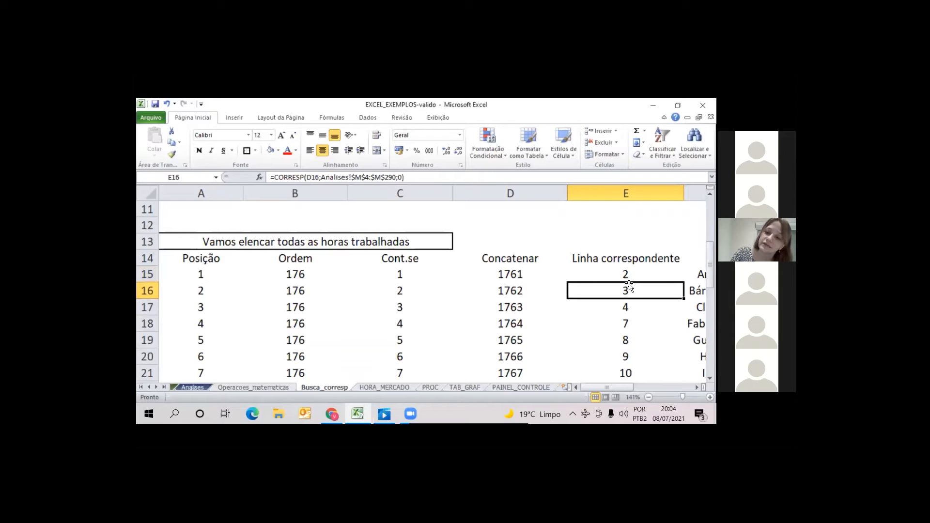
key("Up")
left_click_drag(684, 282, 684, 333)
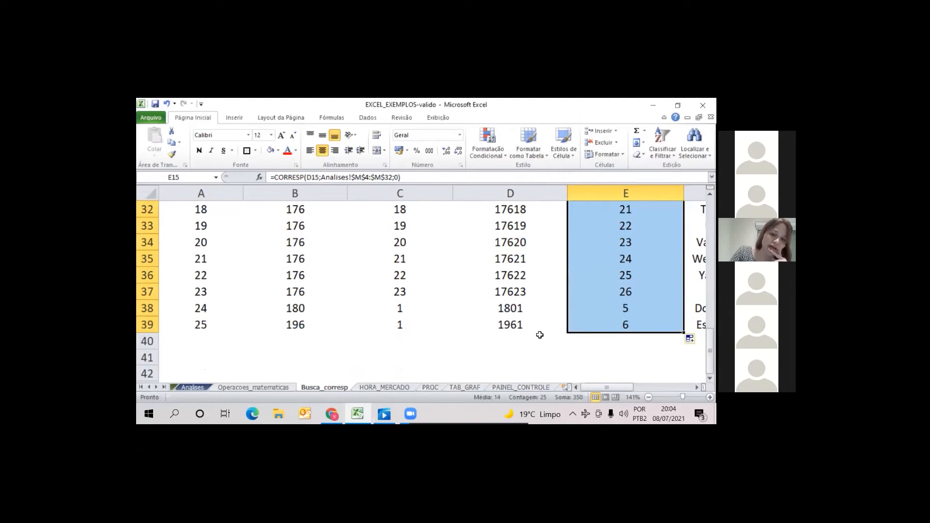
Check the key and corresponding row in row 38 against the January hours in F5 to F8 on Analises
left_click(502, 309)
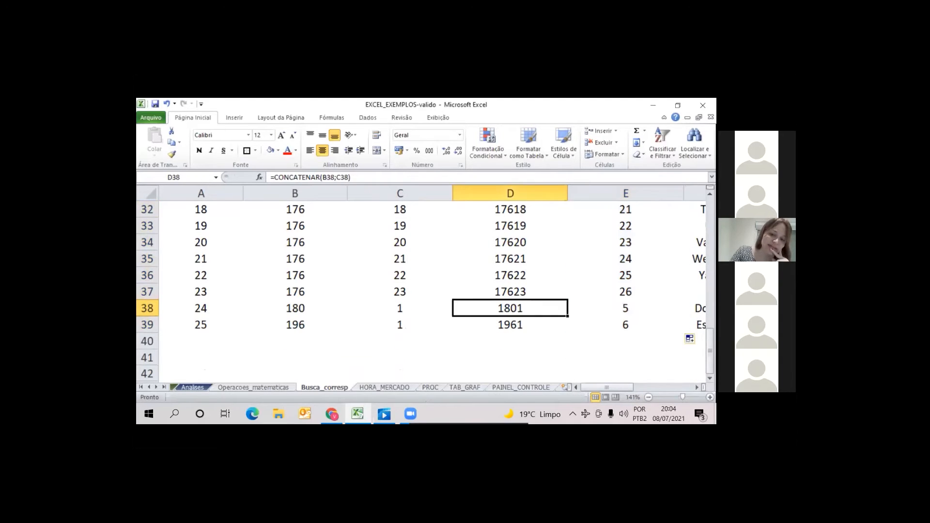
key("Right")
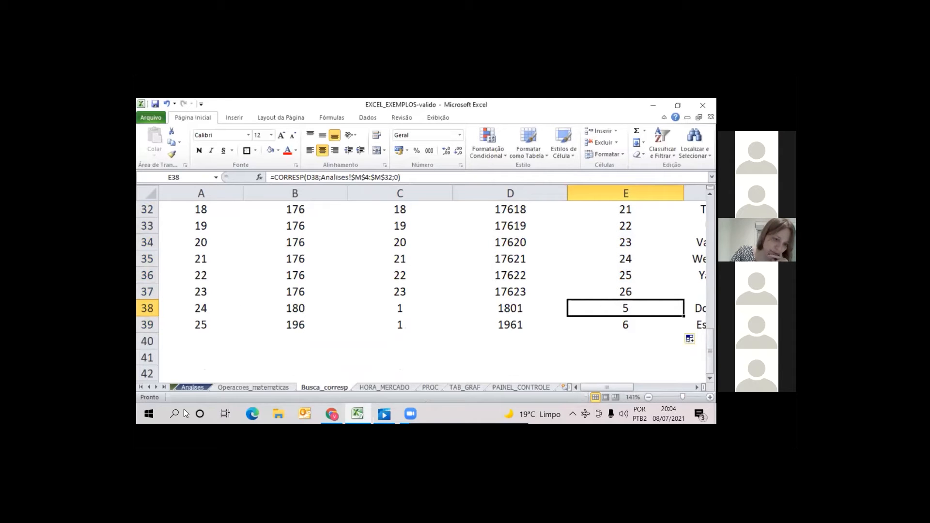
left_click(193, 388)
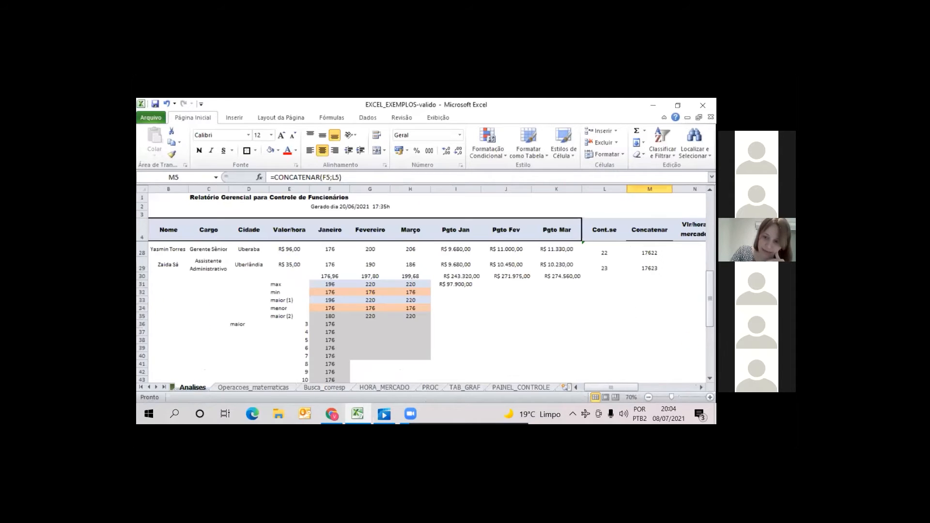
scroll(426, 310, "up", 8)
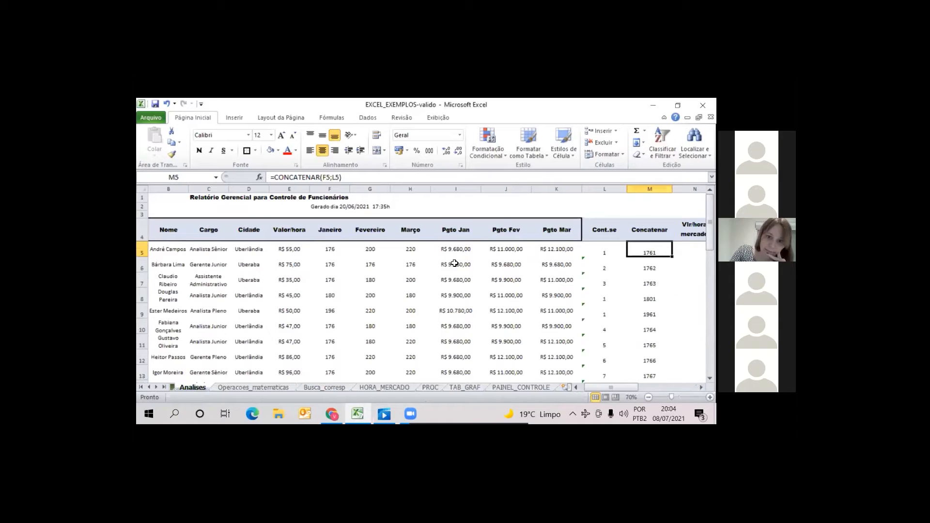
left_click(332, 248)
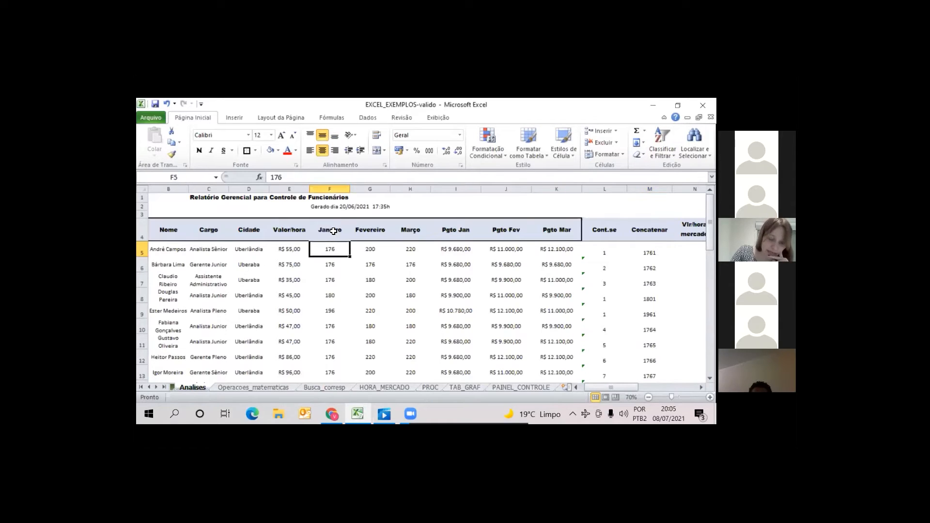
left_click(332, 232)
key("Down")
key("Down")
key("Down")
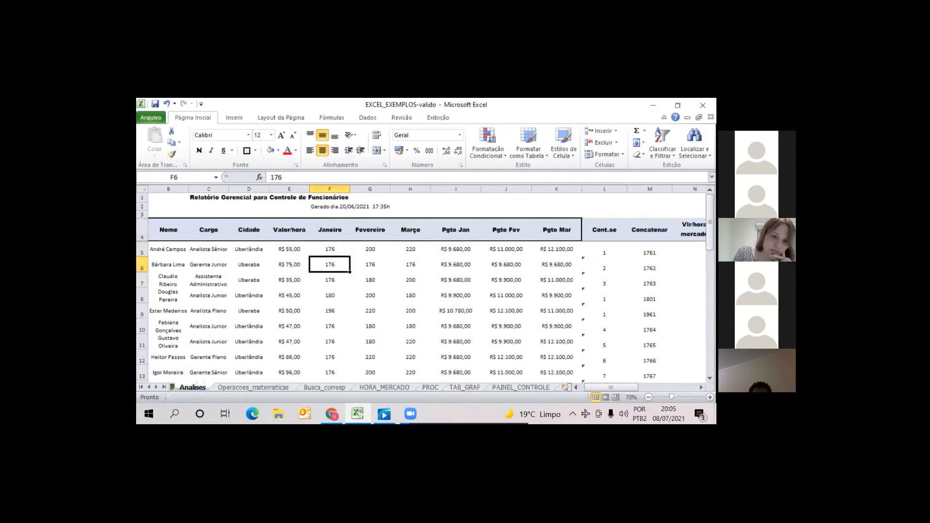
key("Down")
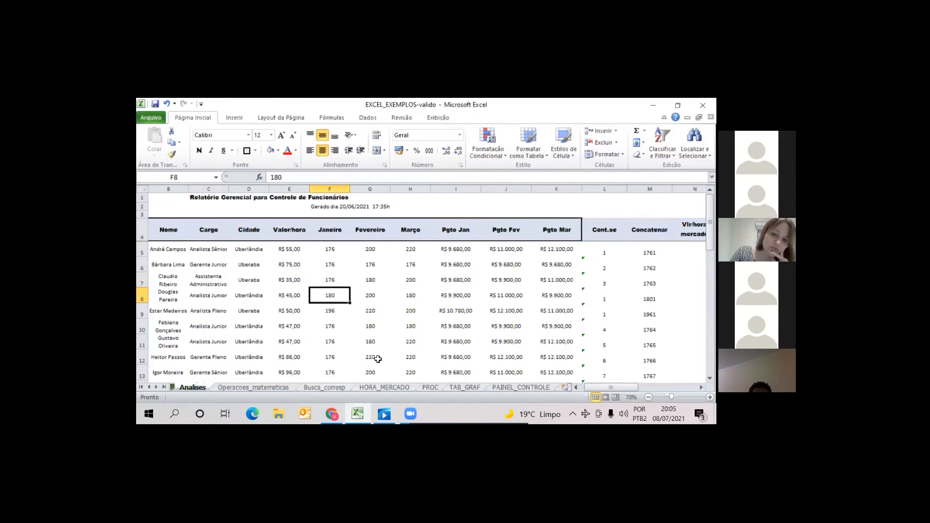
On Busca_corresp, clear the existing ÍNDICE formula from F15 under NOME
left_click(325, 388)
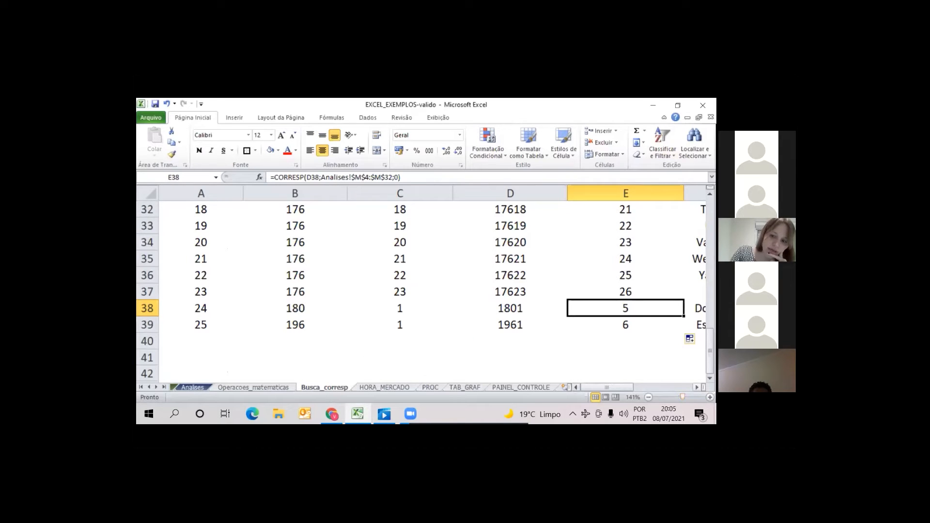
left_click(698, 388)
left_click(698, 388)
left_click(697, 388)
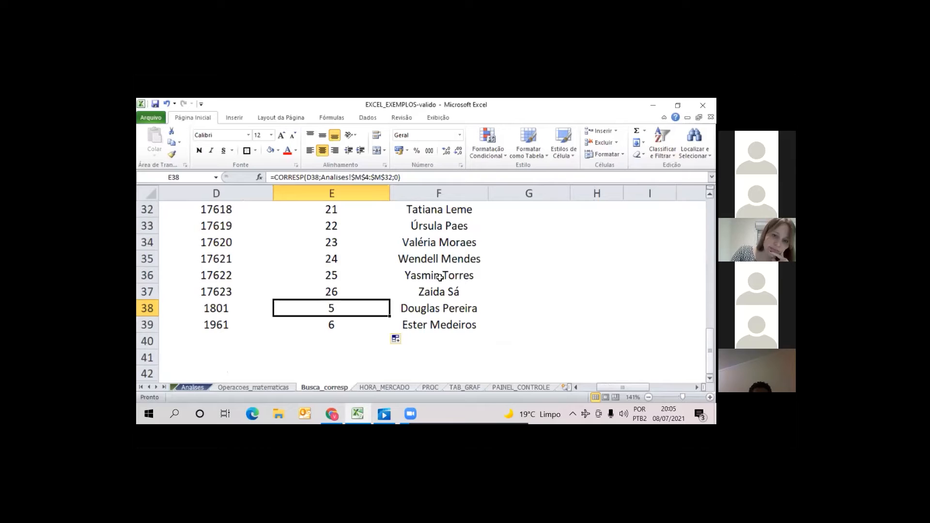
scroll(450, 260, "up", 8)
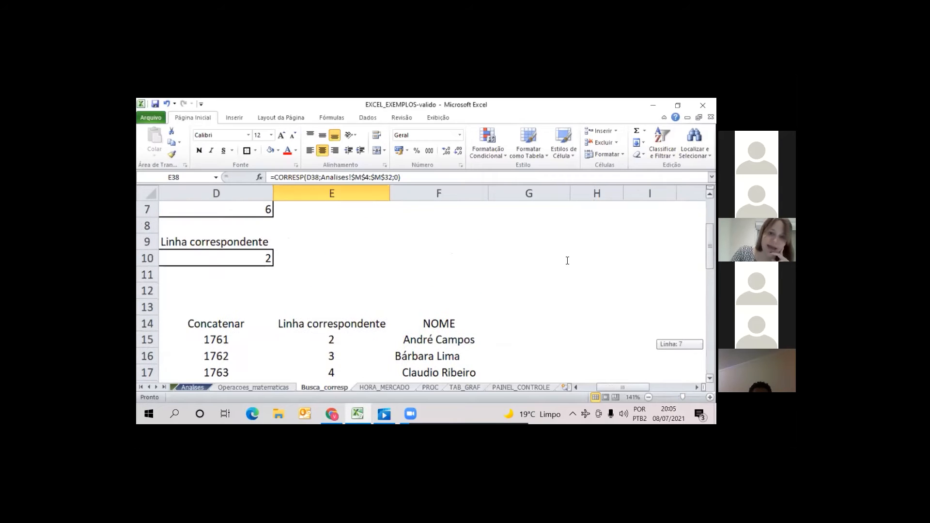
scroll(567, 261, "up", 1)
scroll(566, 260, "down", 3)
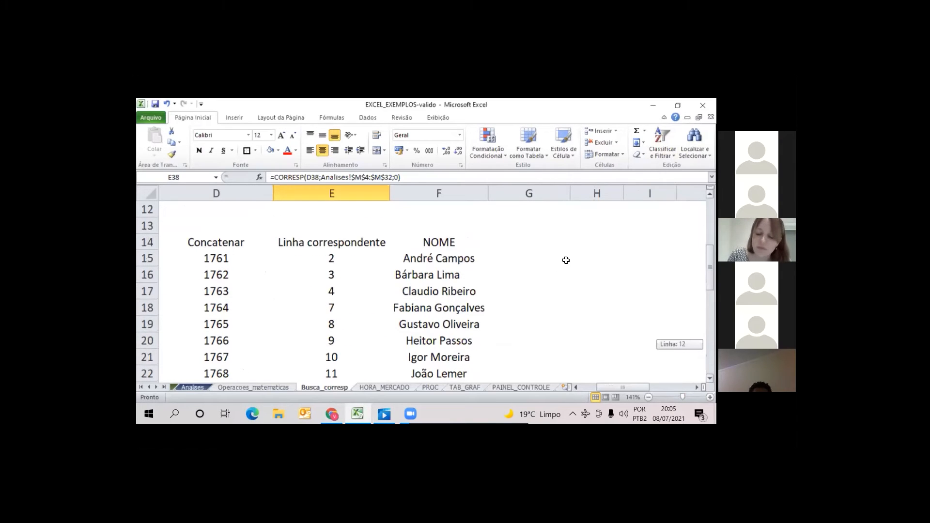
left_click(439, 275)
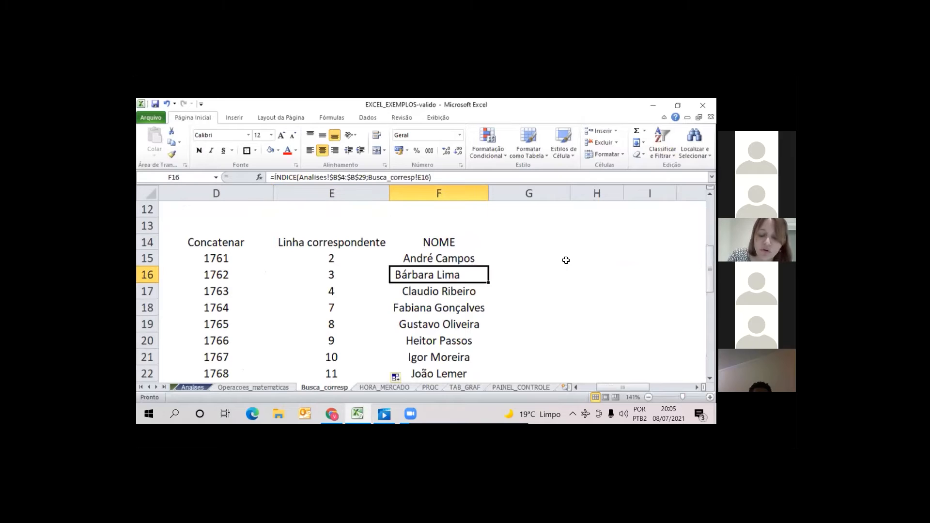
key("Up")
key("Delete")
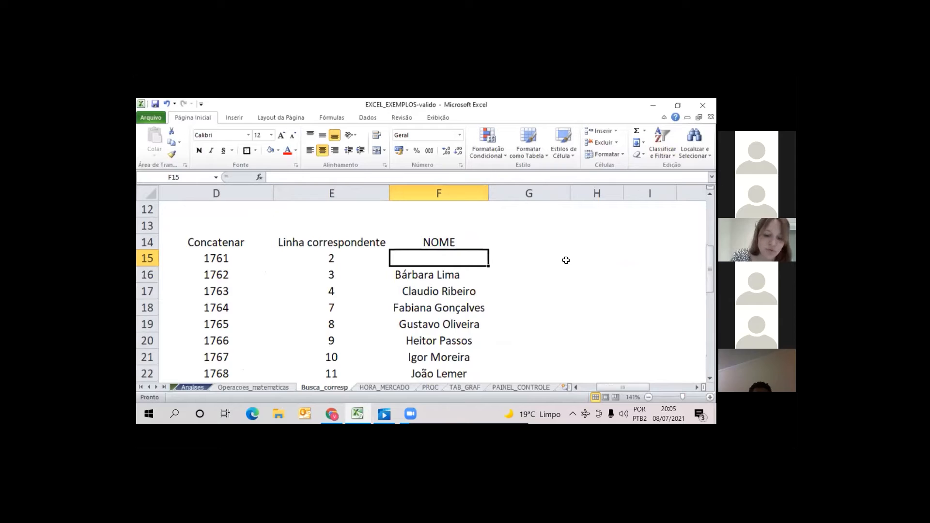
Enter =ÍNDICE(Analises!B4:B29;Busca_corresp!E15) in F15 to return the employee name for the matched row
type("=")
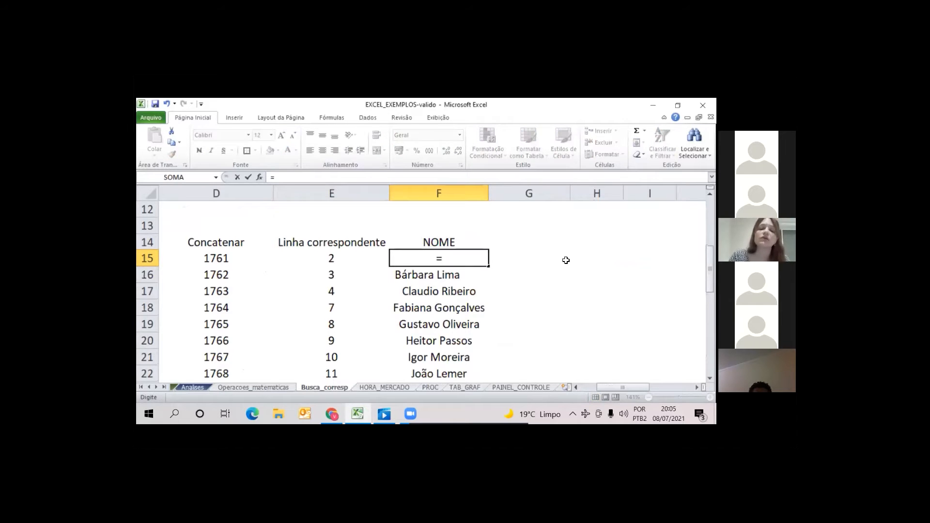
type("indice(")
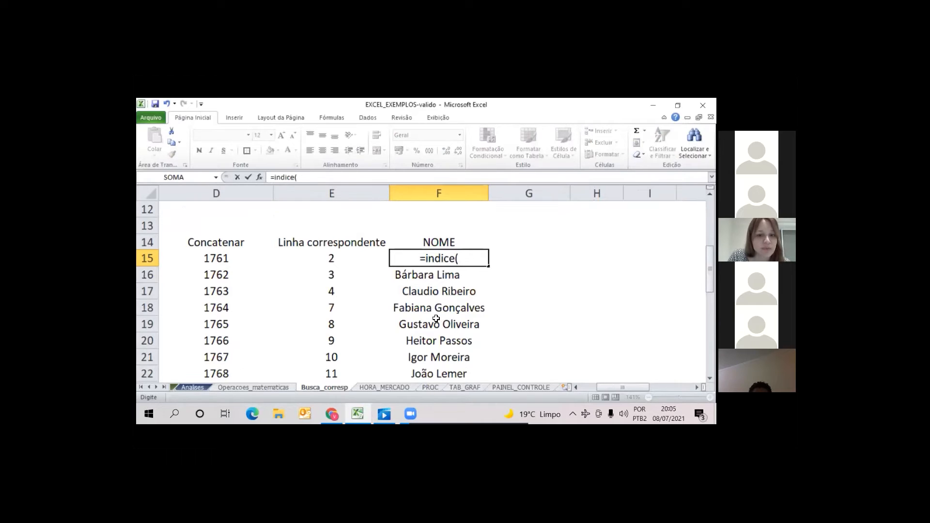
left_click(197, 388)
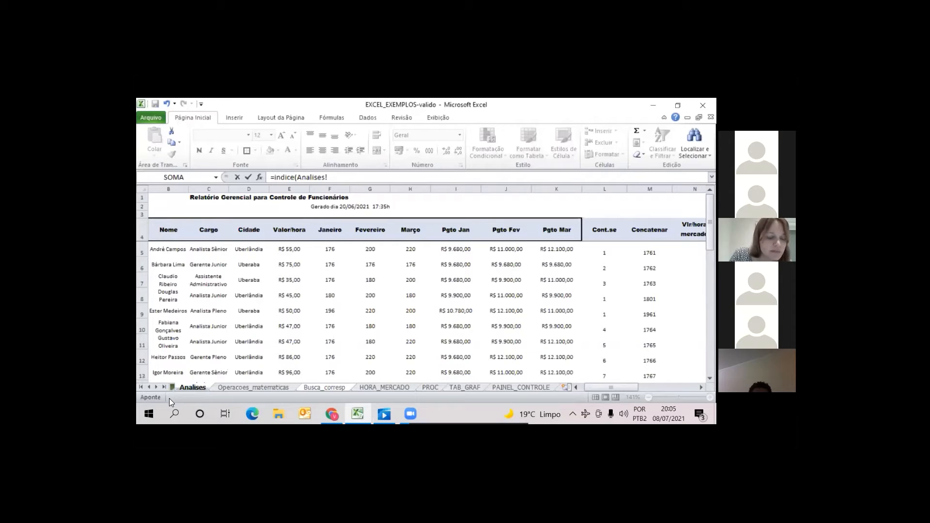
left_click_drag(169, 230, 229, 254)
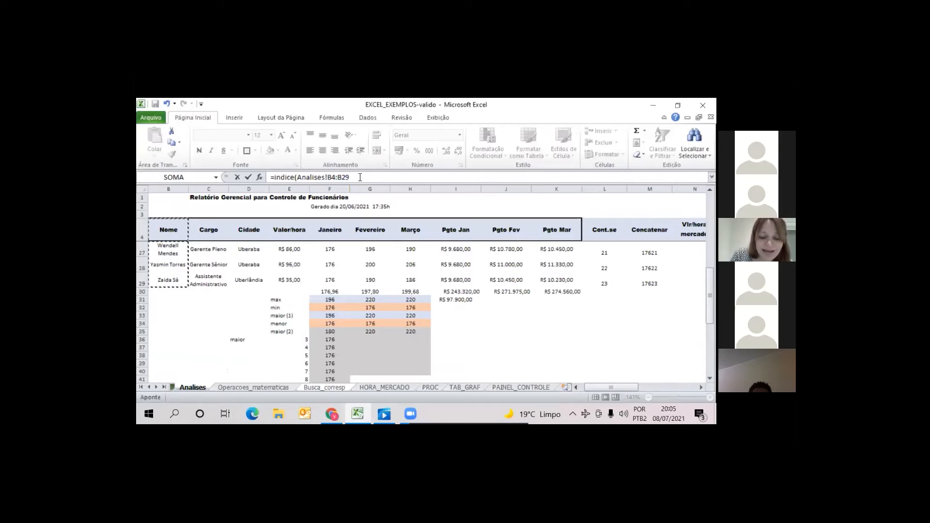
type(";")
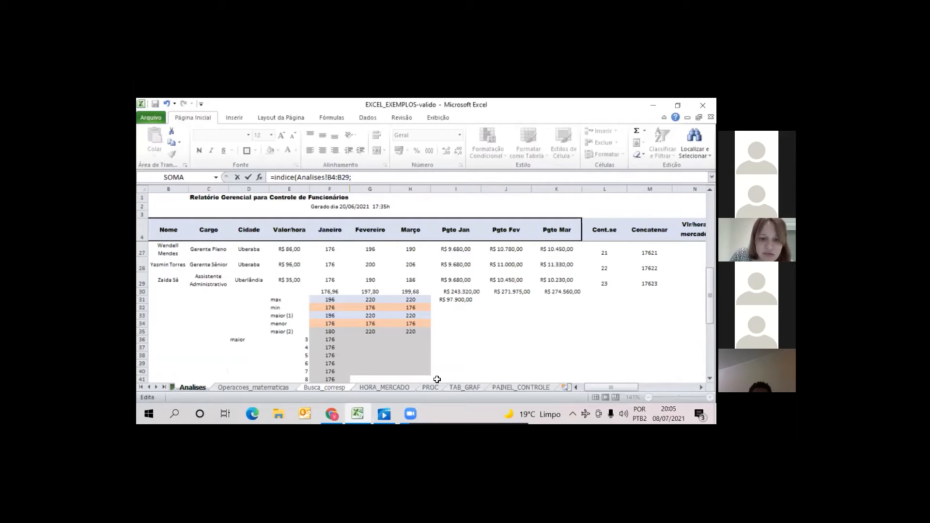
left_click(338, 389)
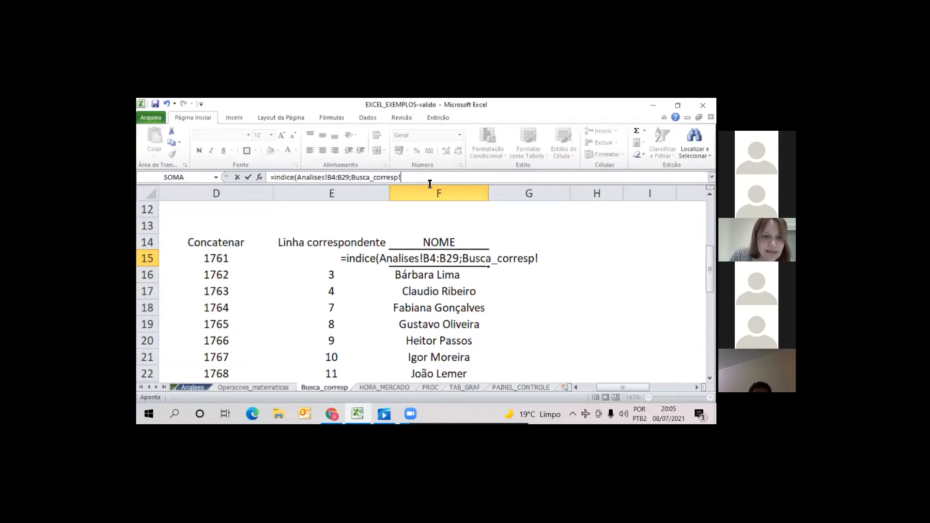
type("E")
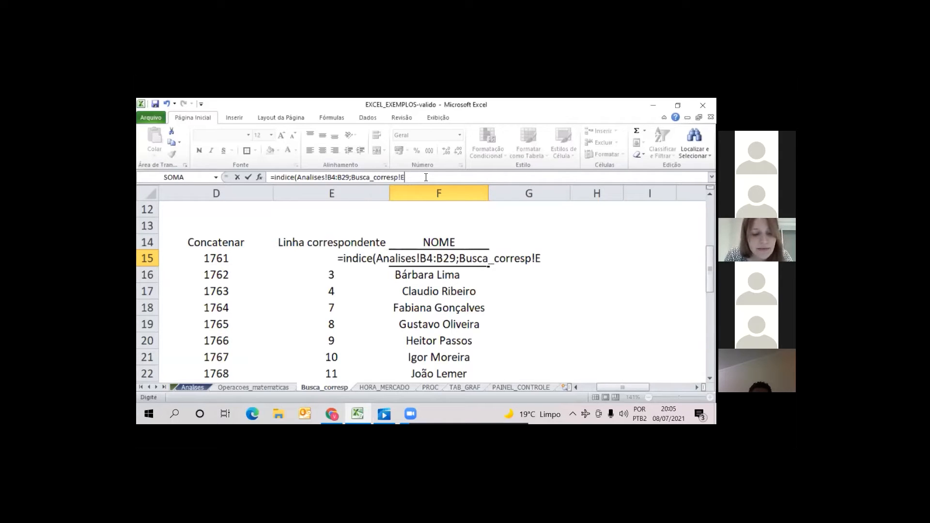
type("15")
key("Return")
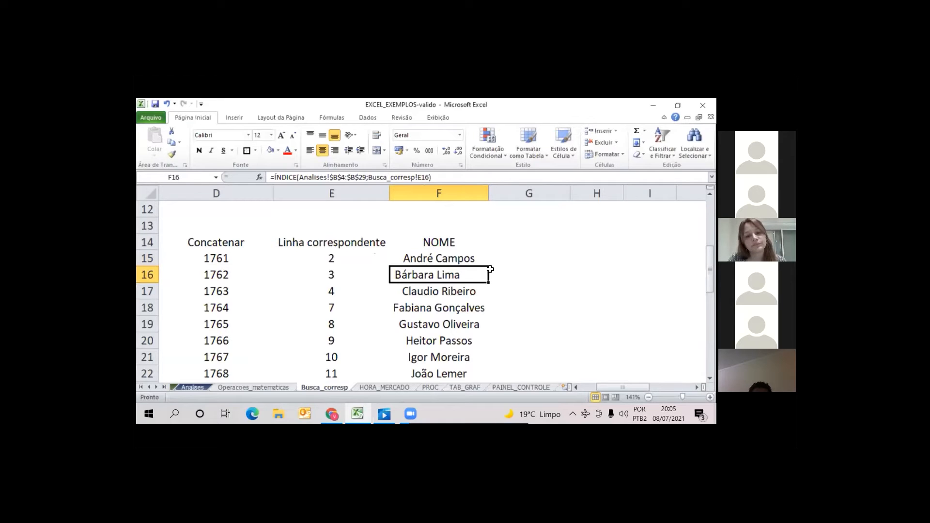
Make F15's name range absolute as Analises!$B$4:$B$29 and fill the ÍNDICE formula down to F39
key("Up")
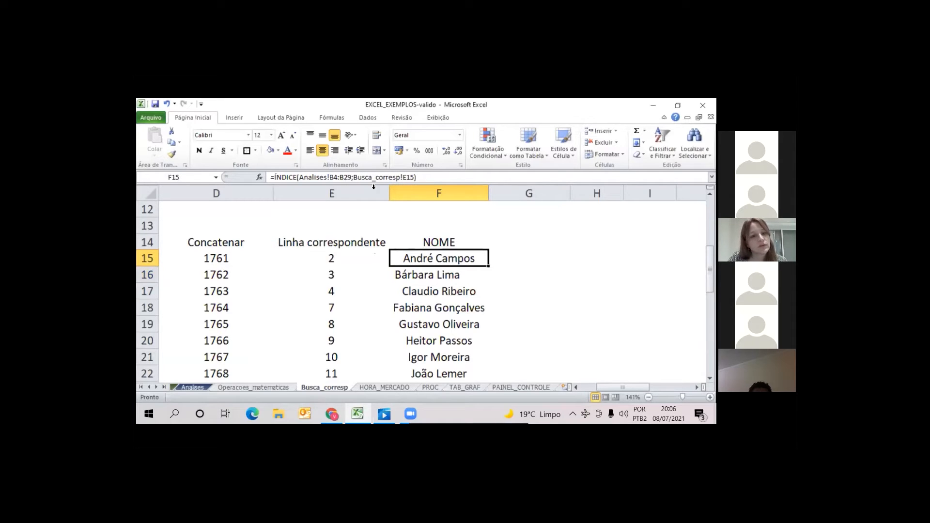
left_click(393, 183)
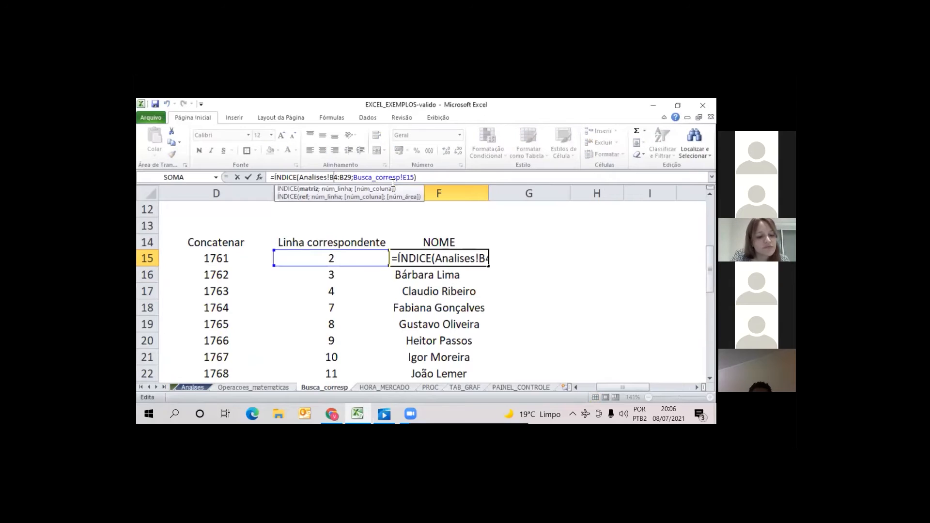
key("F4")
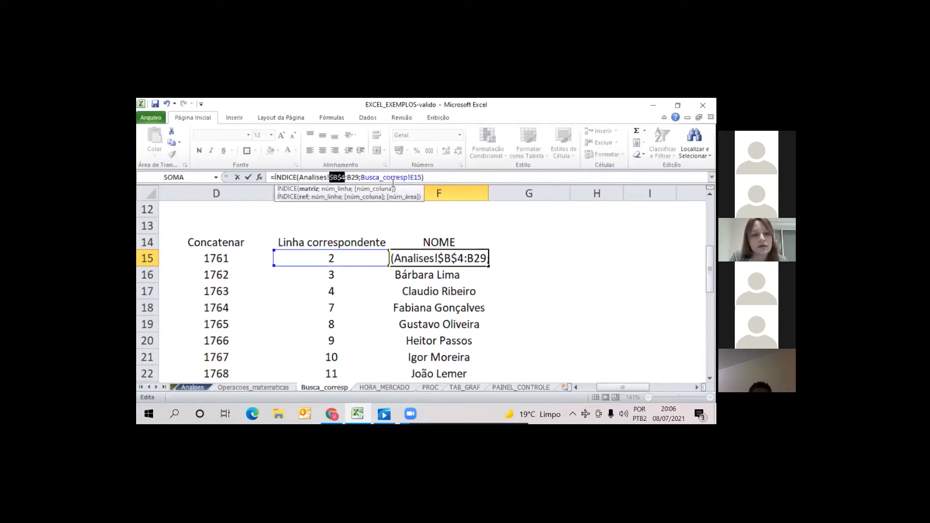
key("Right")
key("Right")
key("F4")
key("Return")
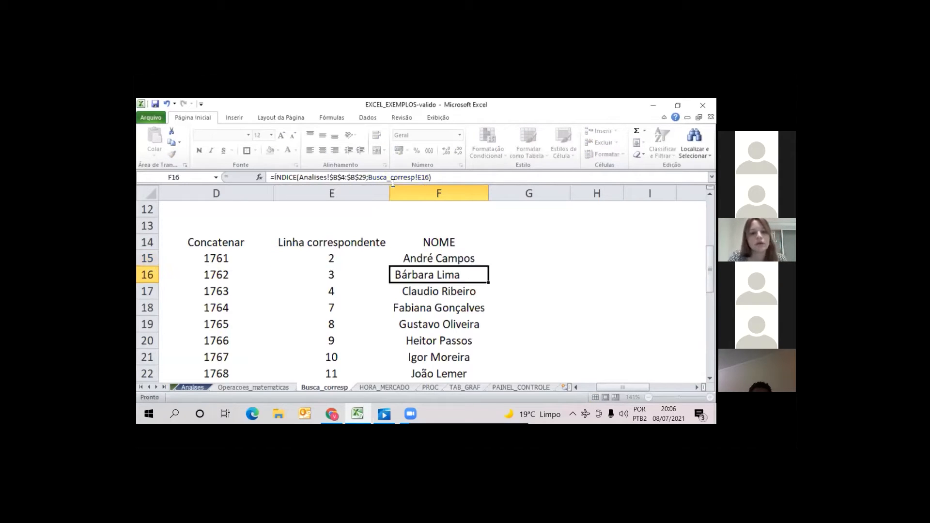
left_click(446, 262)
left_click_drag(488, 266, 489, 348)
left_click(590, 304)
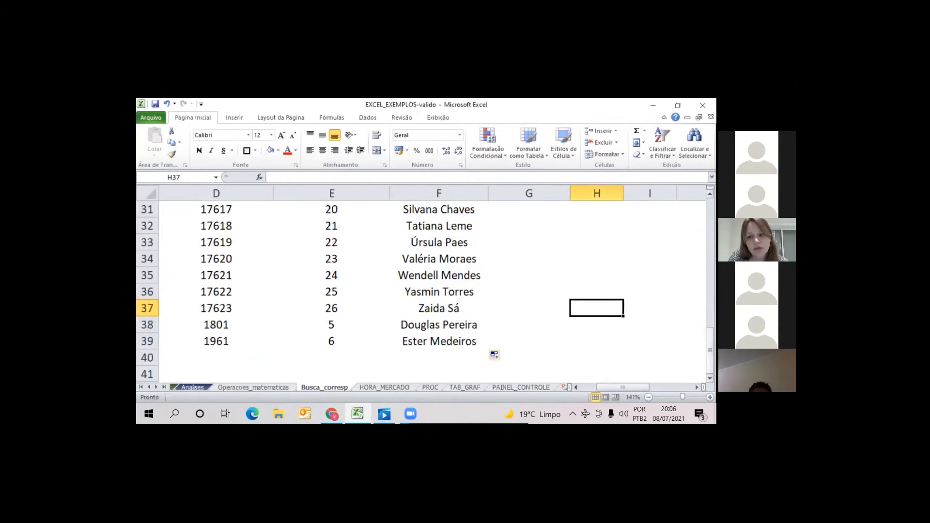
Review the employee names and ÍNDICE formulas in the NOME column from F15 down to F39
left_click_drag(703, 342, 703, 210)
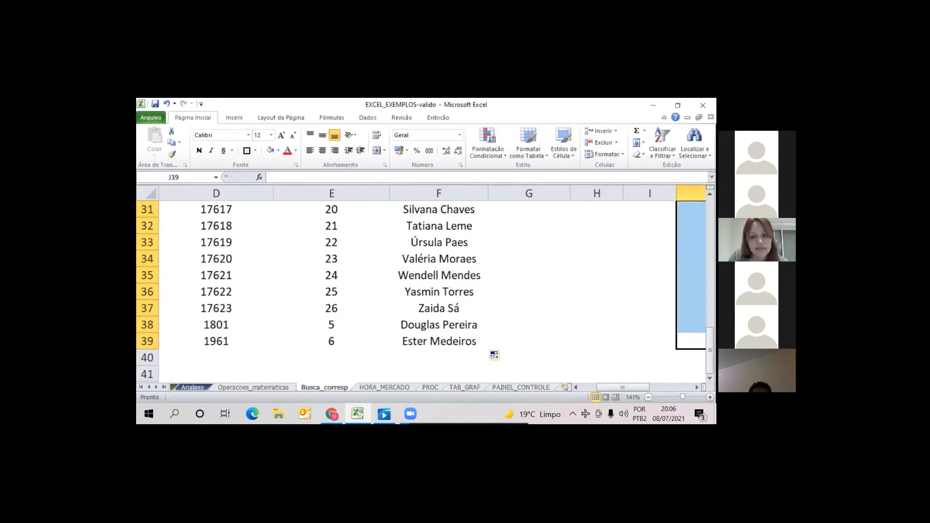
scroll(392, 324, "up", 7)
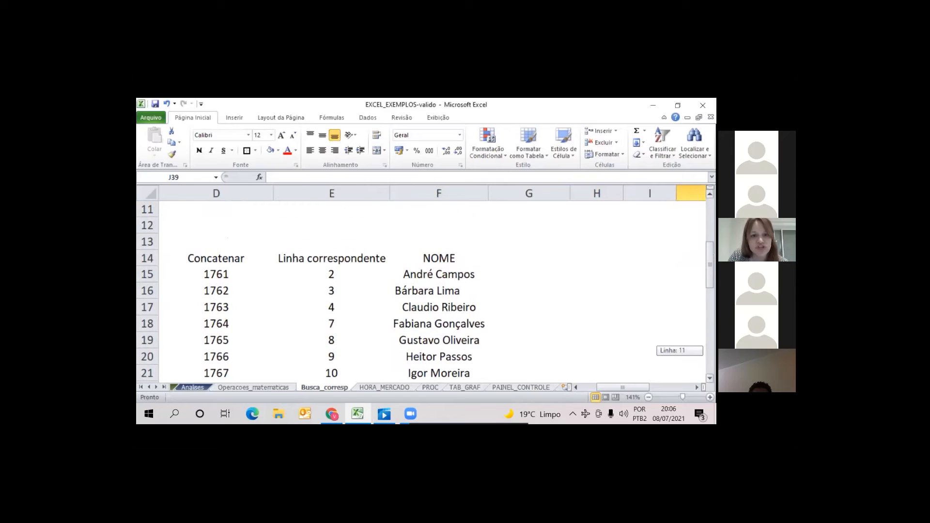
scroll(392, 324, "down", 1)
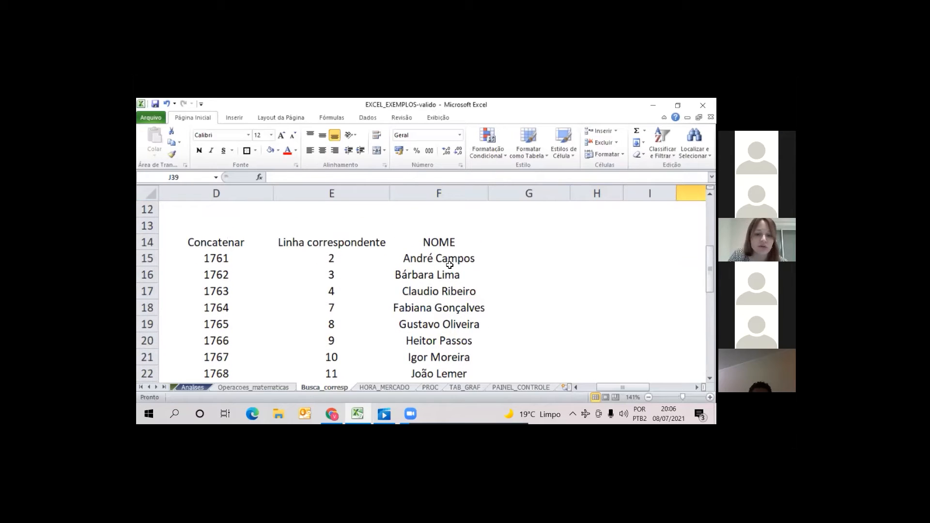
left_click(421, 259)
key("Down")
key("Down")
key("Down")
key("Down")
key("Down")
key("Down")
key("Down")
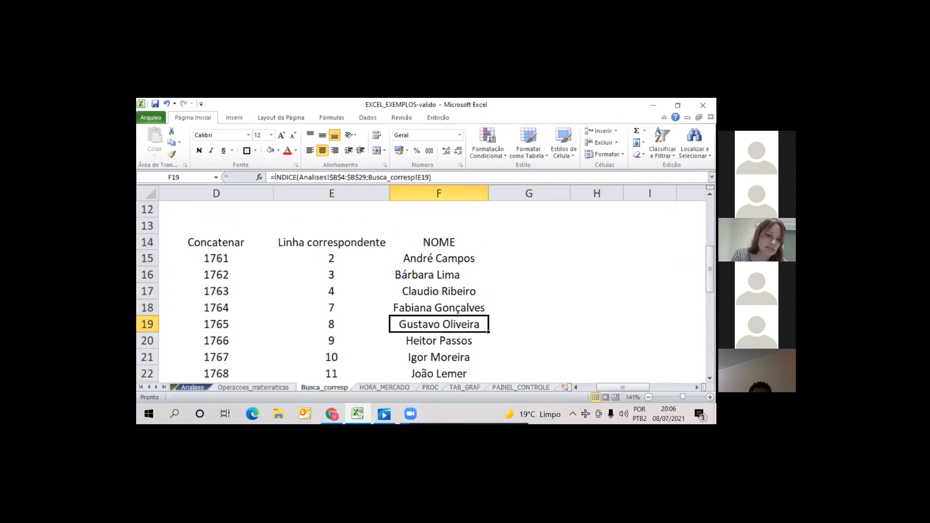
key("Down")
key("Down")
key("Down")
key("Down")
key("Down")
key("Down")
key("Down")
key("Down")
key("Down")
key("Down")
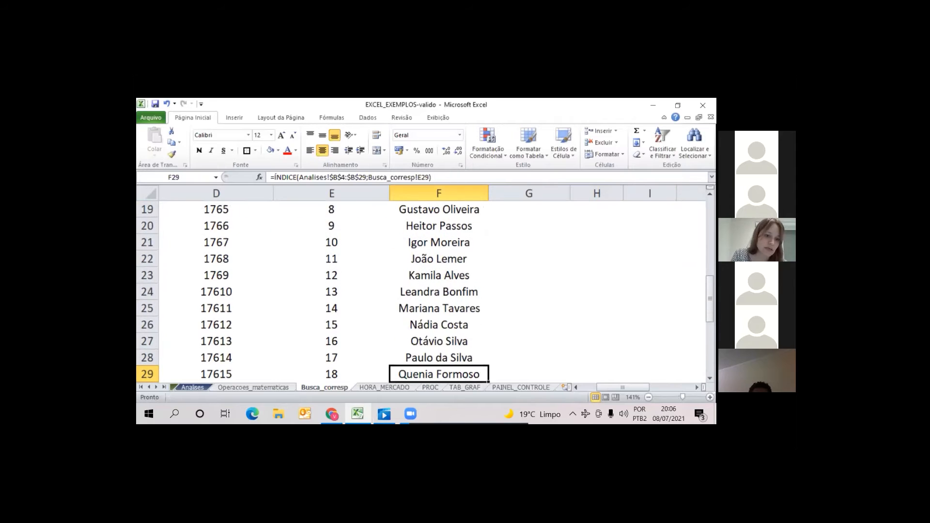
key("Down")
key("Down")
key("Down")
key("Down")
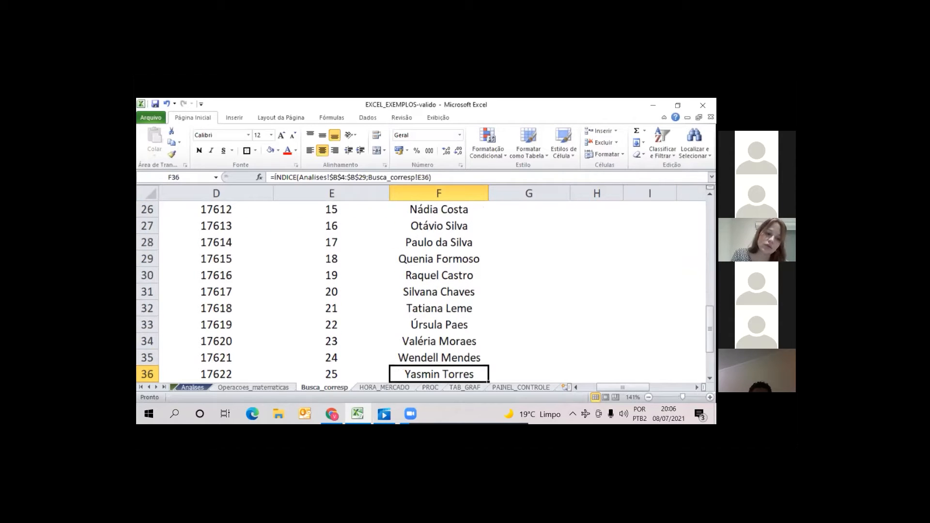
key("Down")
key("Down")
key("Down")
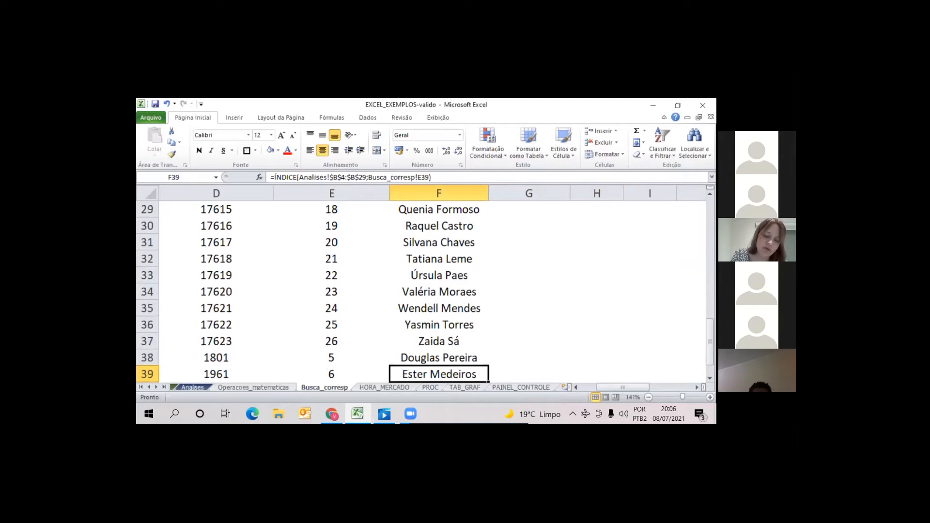
key("Up")
key("Down")
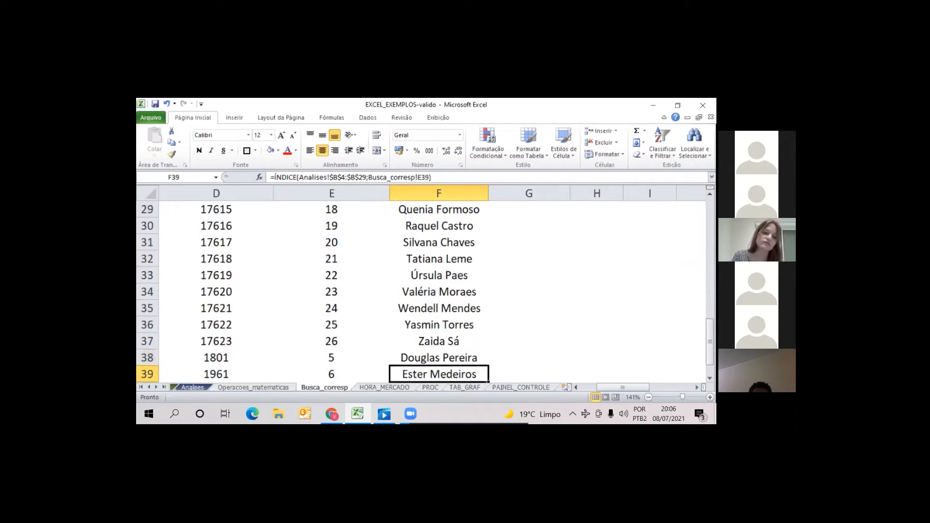
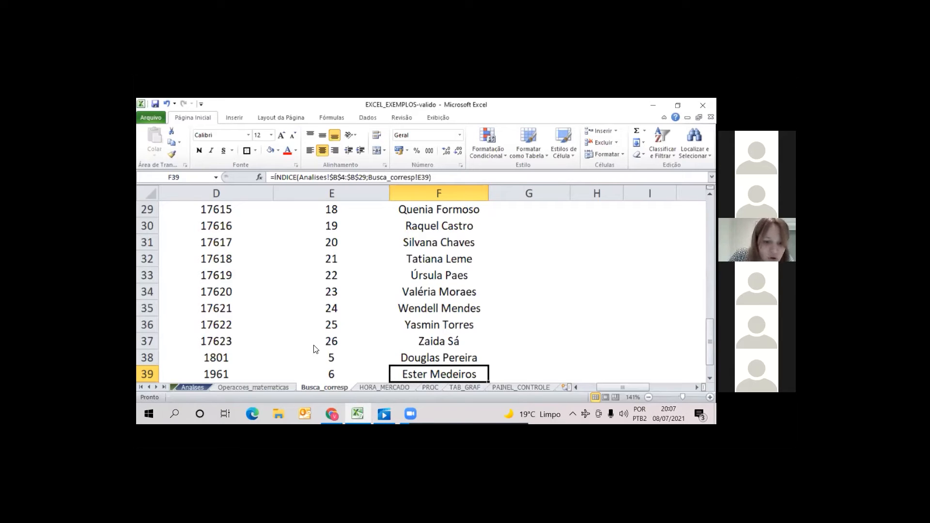
Review the job titles and their market hourly rates in A1:B7 of the HORA_MERCADO sheet
left_click(386, 387)
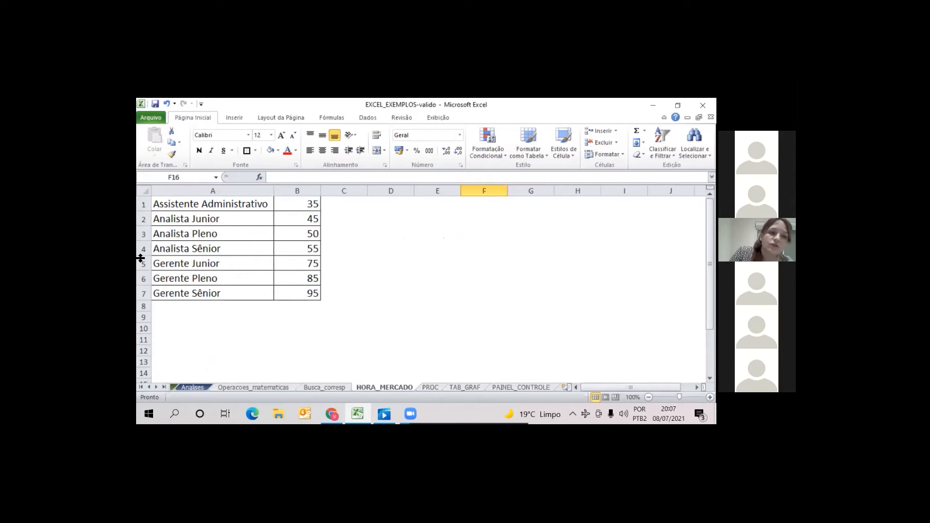
left_click(197, 204)
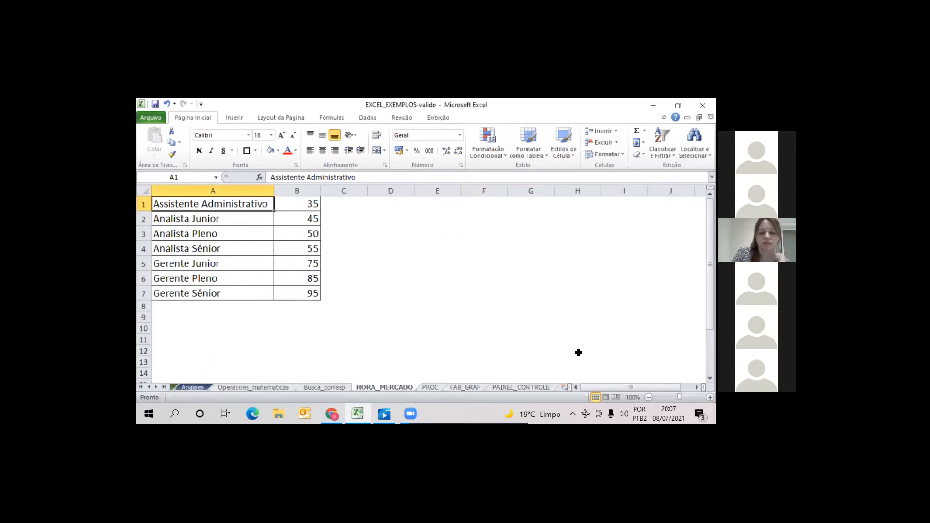
key("Right")
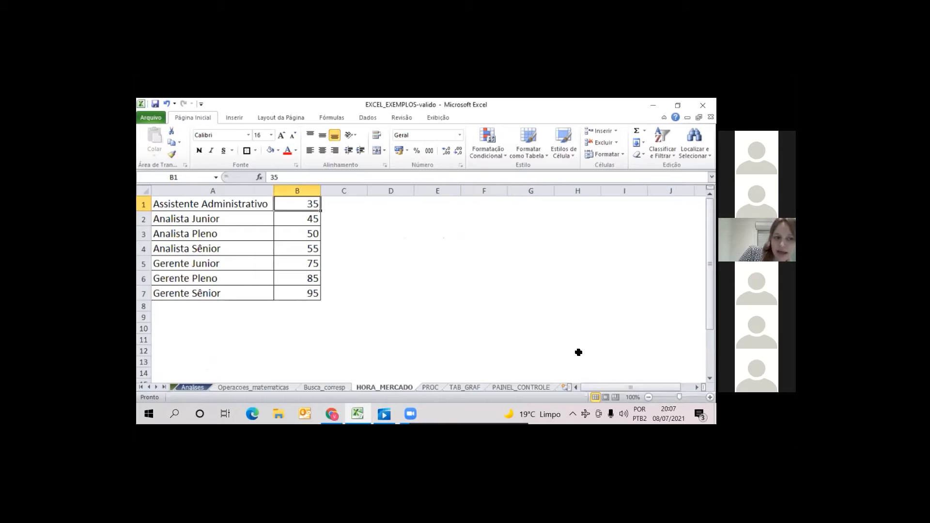
key("Down")
key("Left")
key("Right")
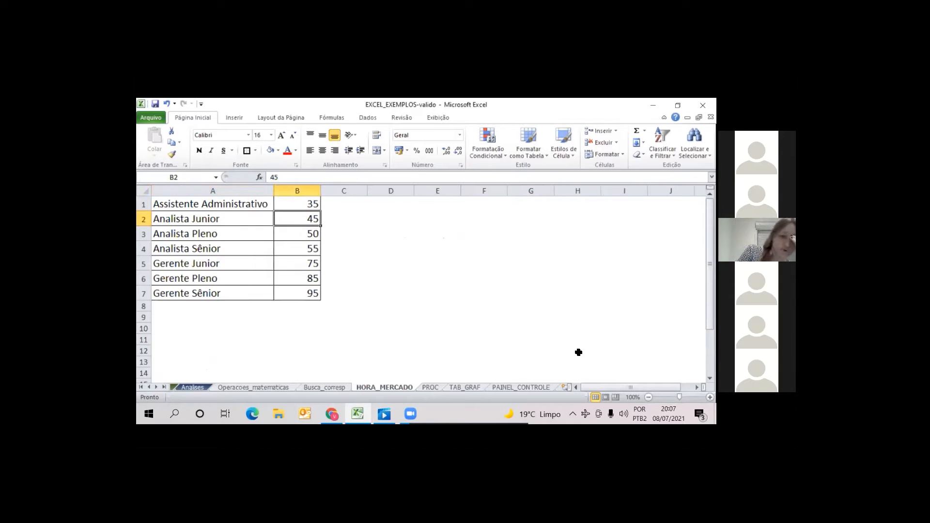
key("Down")
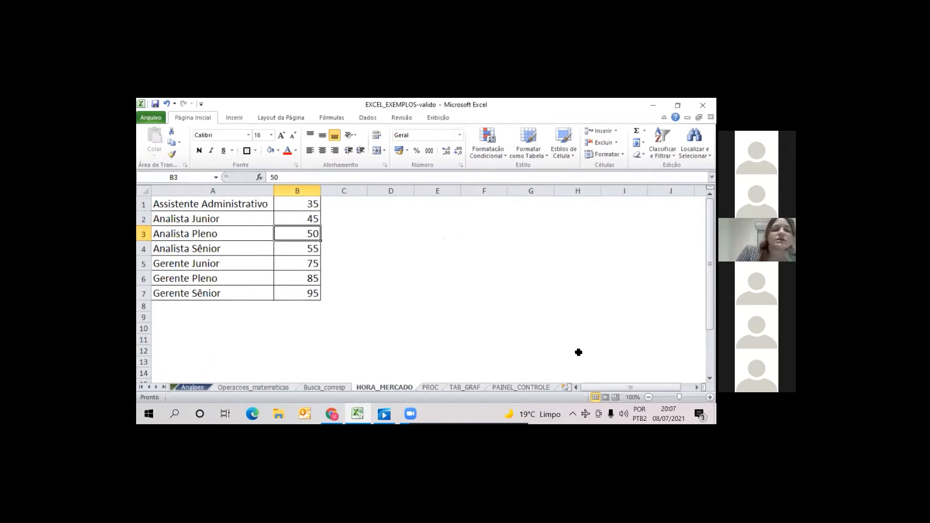
key("Down")
key("Down")
key("Down")
key("Down")
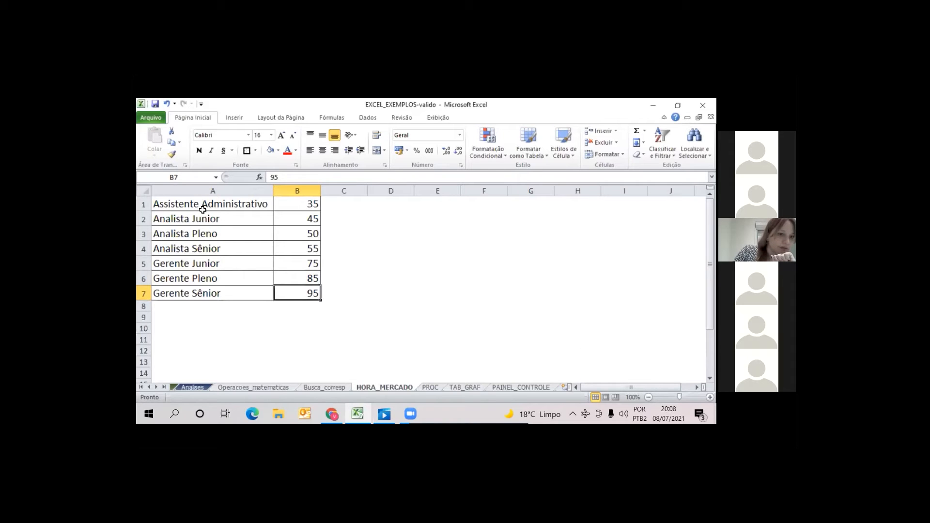
Go through the job titles in column A, from Assistente Administrativo down to Gerente Sênior
left_click(245, 210)
left_click(250, 233)
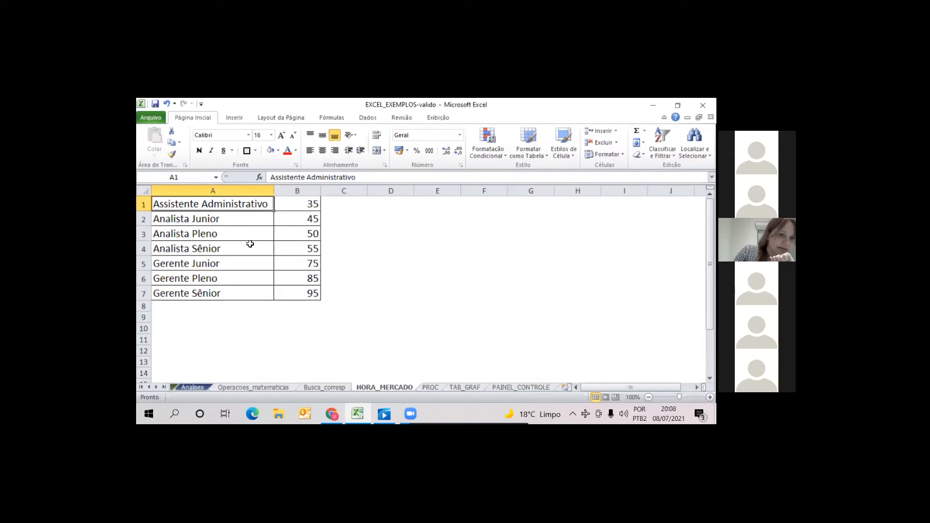
left_click(249, 248)
left_click(246, 264)
left_click(246, 278)
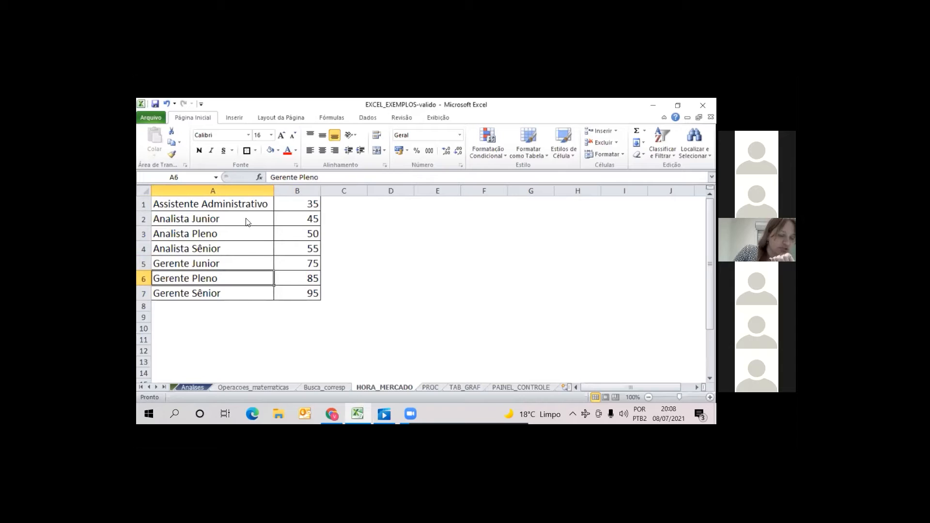
left_click(246, 294)
Examine the Analises report from its first rows across to the Vlr/hora mercado column, and compare it with the HORA_MERCADO table
left_click(192, 387)
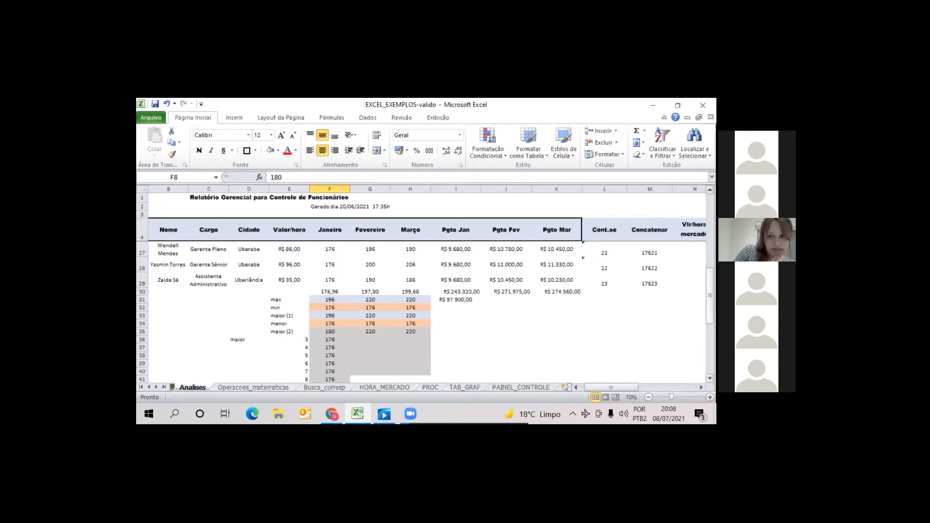
left_click_drag(710, 295, 710, 222)
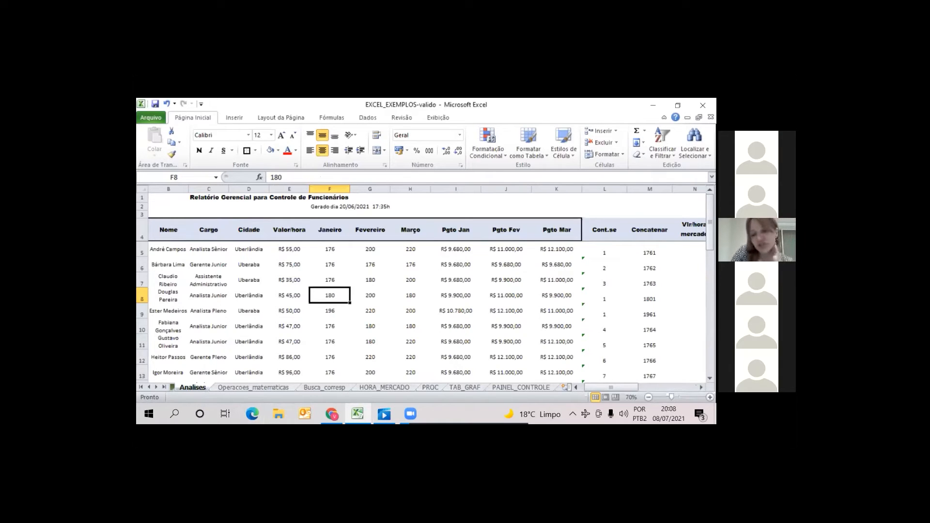
scroll(427, 288, "right", 2)
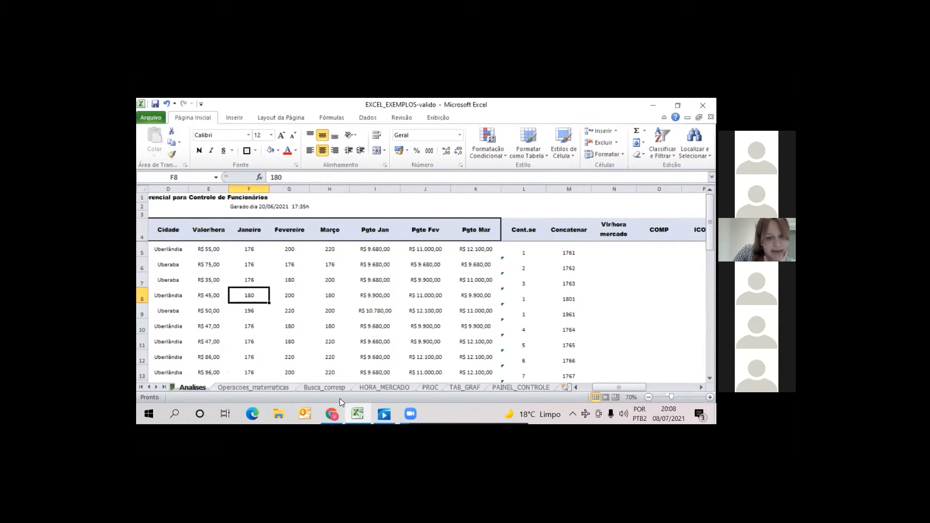
left_click(371, 389)
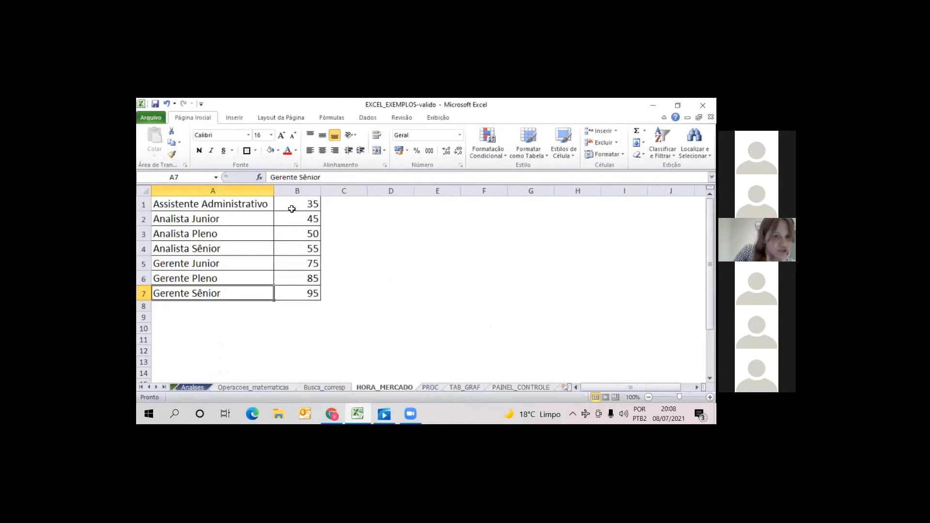
In N5 under Vlr/hora mercado on Analises, start a PROCV formula with the Cargo cell C5 as lookup value
left_click(192, 388)
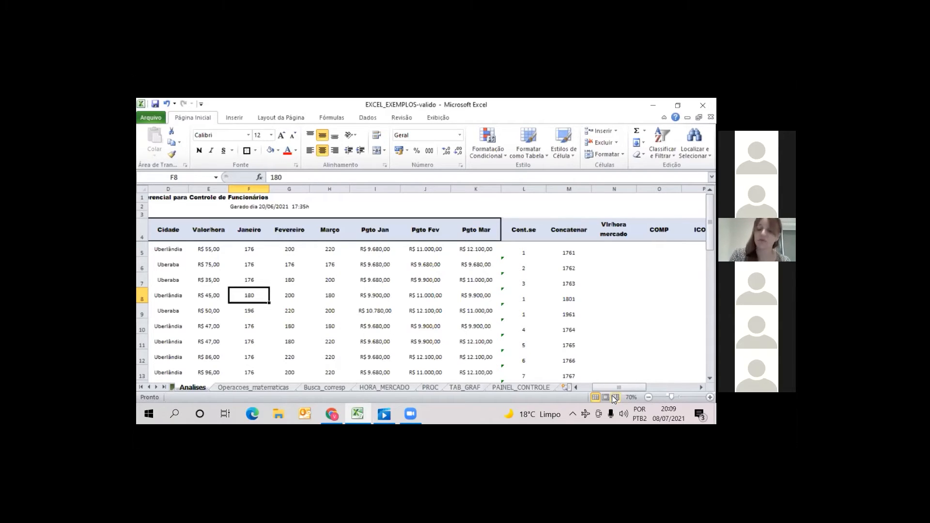
key("Up")
key("Up")
key("Up")
key("Up")
key("Down")
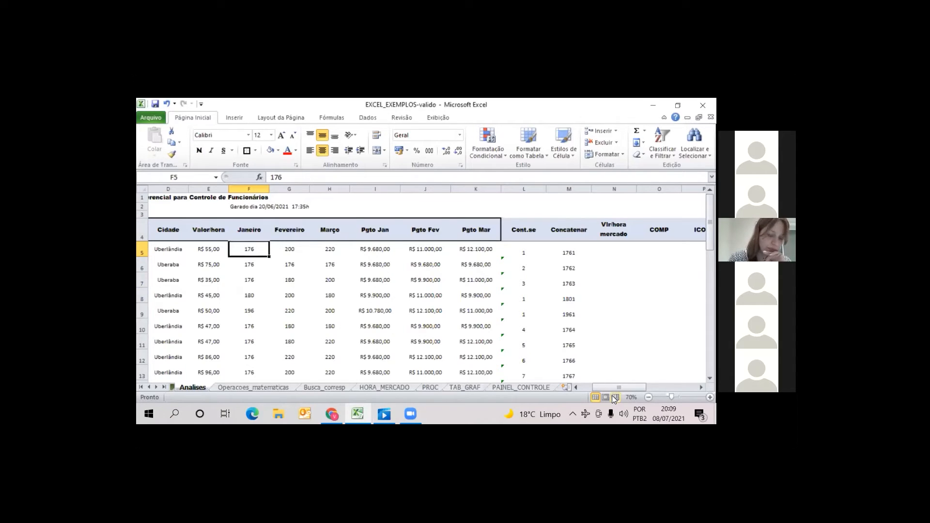
key("Right")
key("Right")
key("Right")
key("Right")
key("Right")
key("Right")
key("Right")
key("Right")
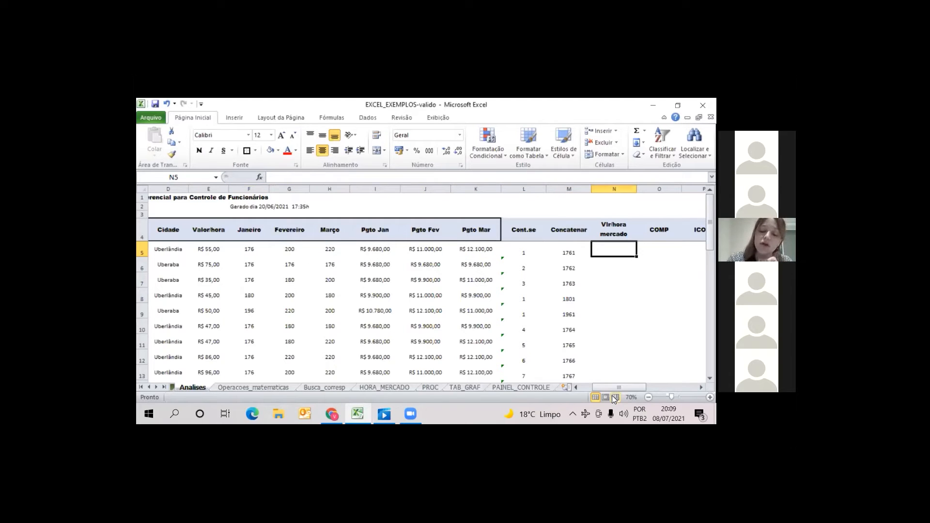
type("=p")
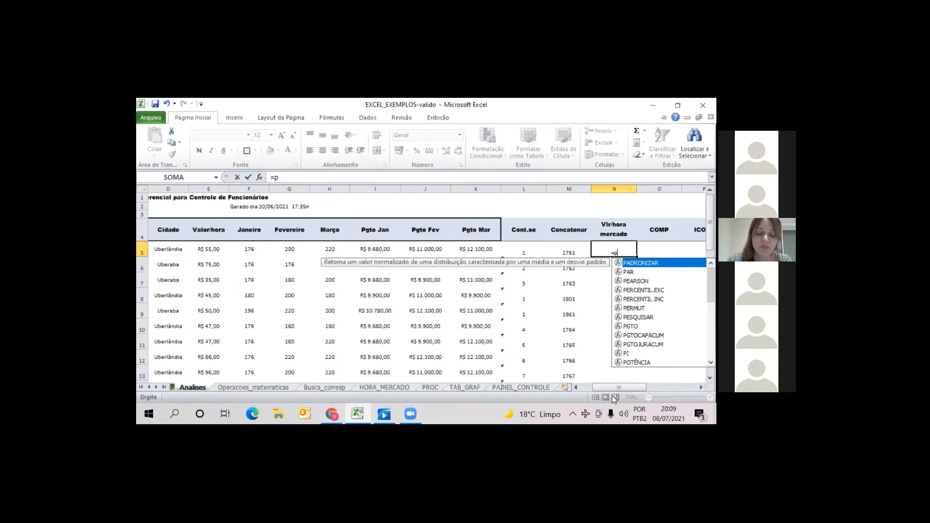
type("rocv")
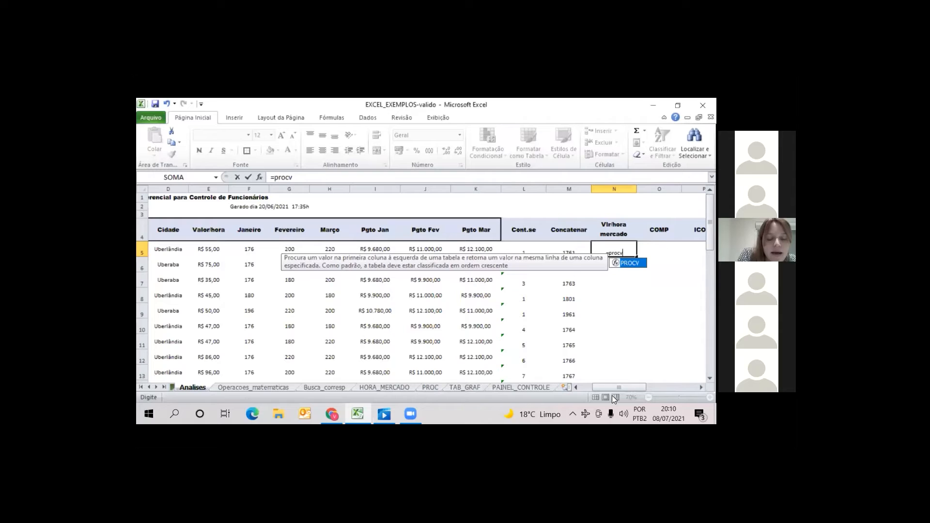
type("(")
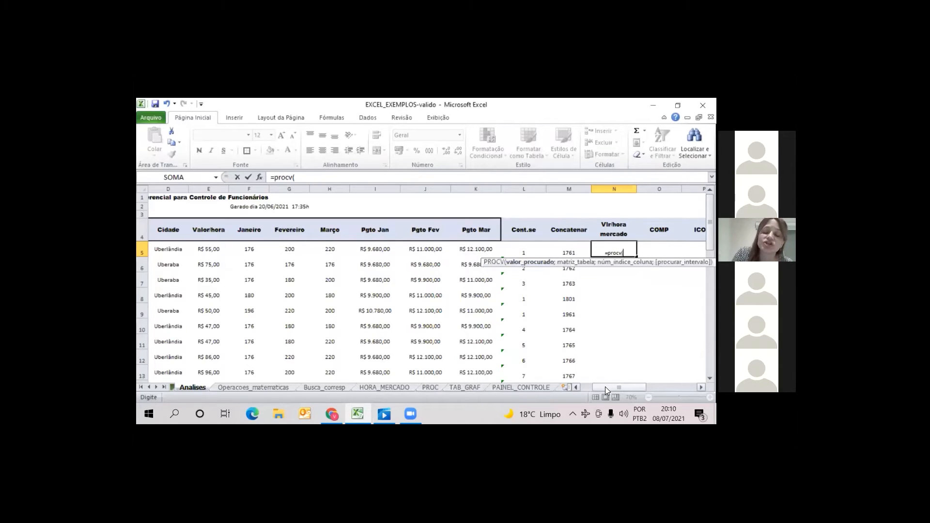
left_click_drag(604, 386, 583, 390)
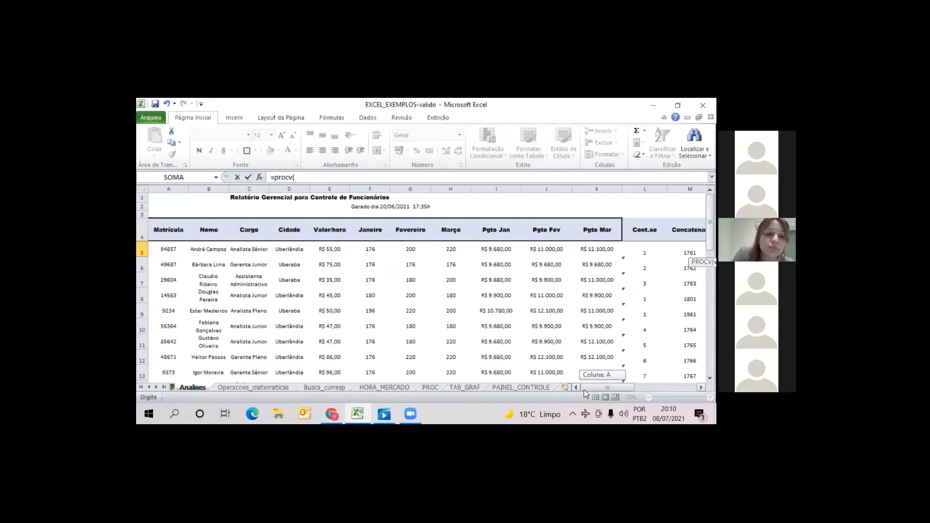
left_click(249, 250)
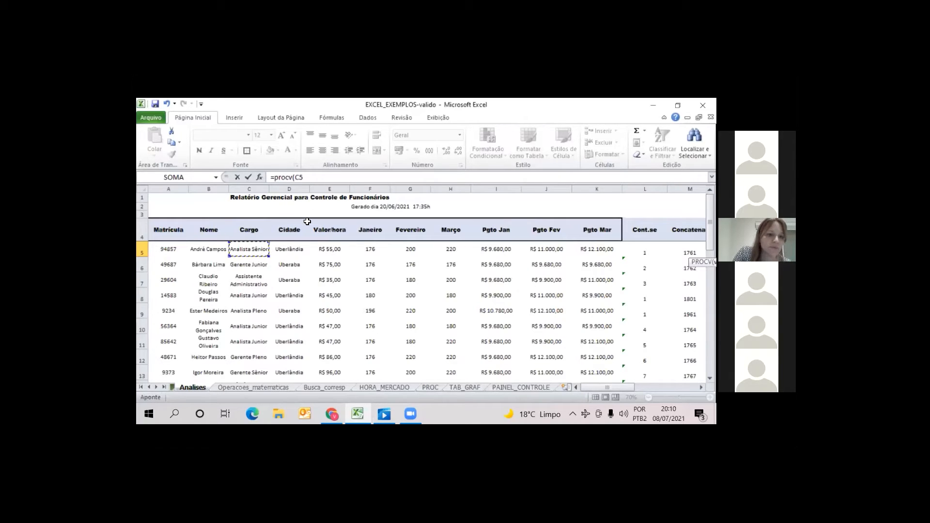
left_click(371, 176)
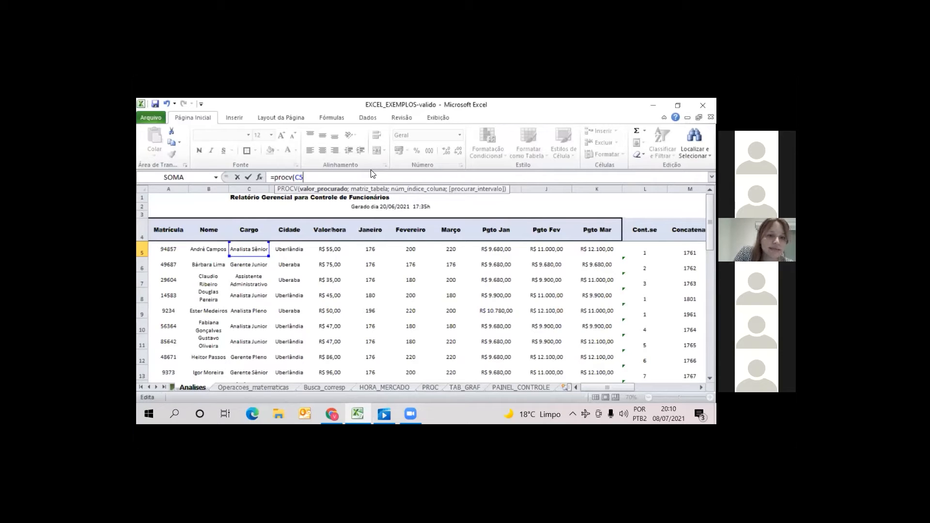
type(";")
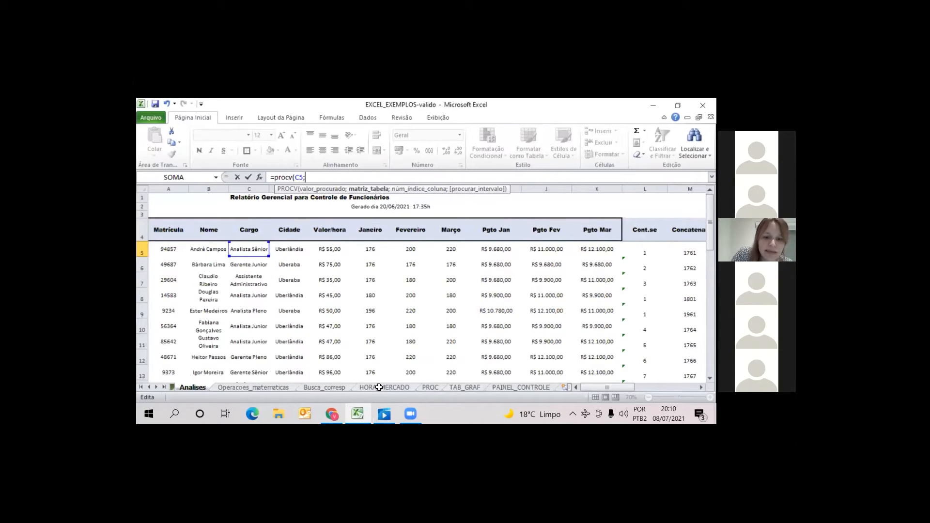
Complete N5's formula with table HORA_MERCADO!A1:B7, column index 2 and exact match 0
left_click(379, 388)
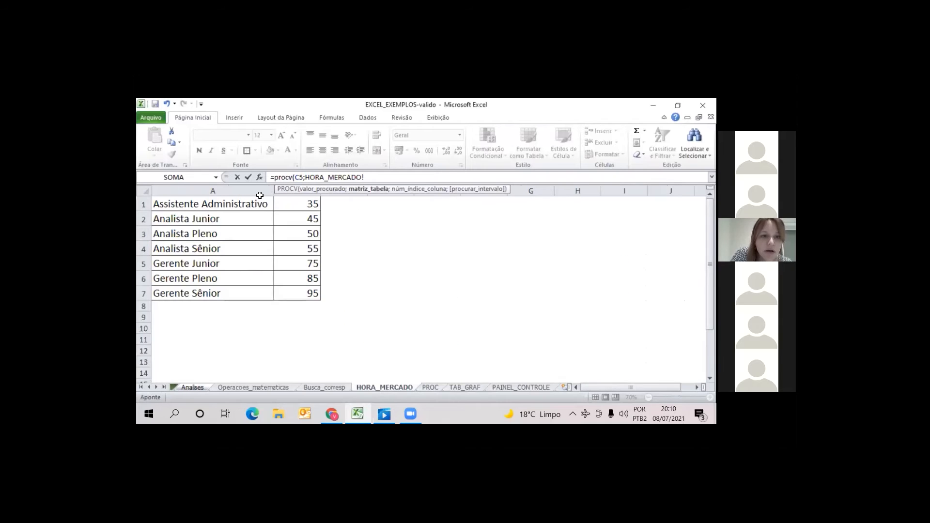
left_click_drag(260, 197, 305, 292)
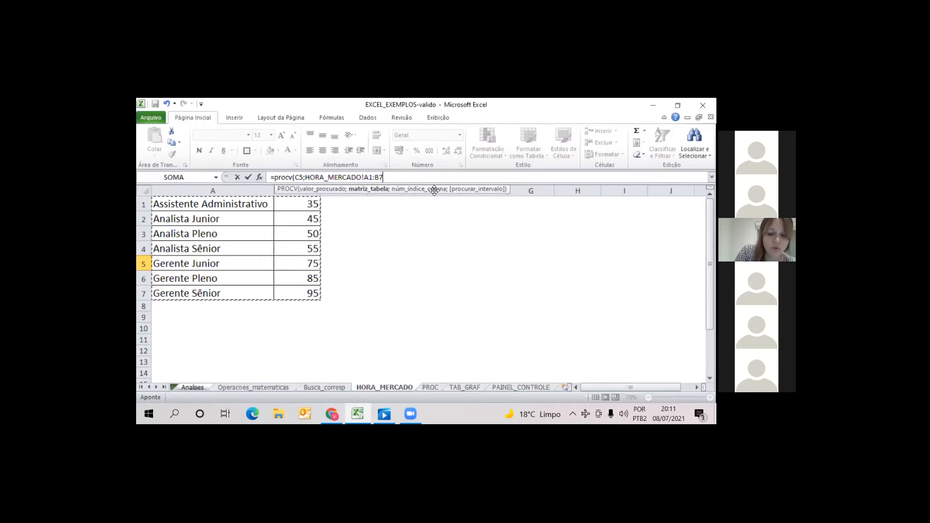
type(";2")
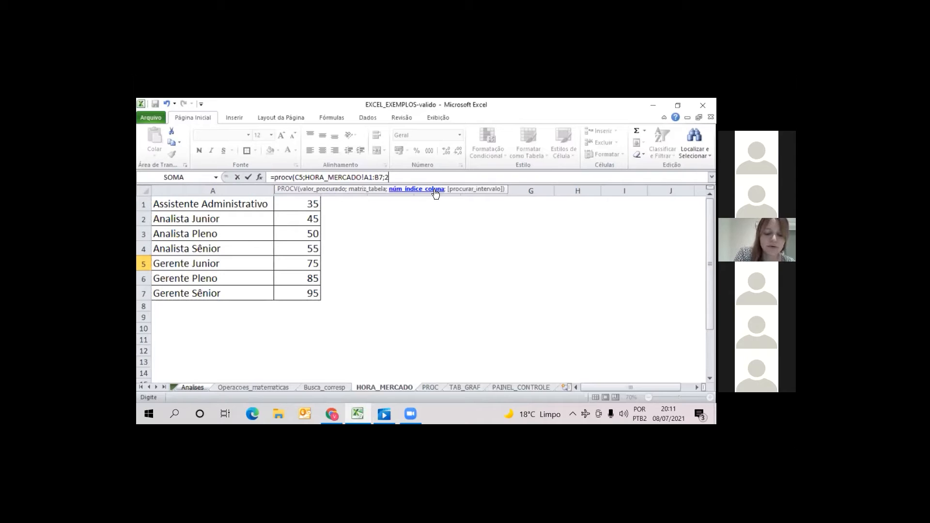
type(";0")
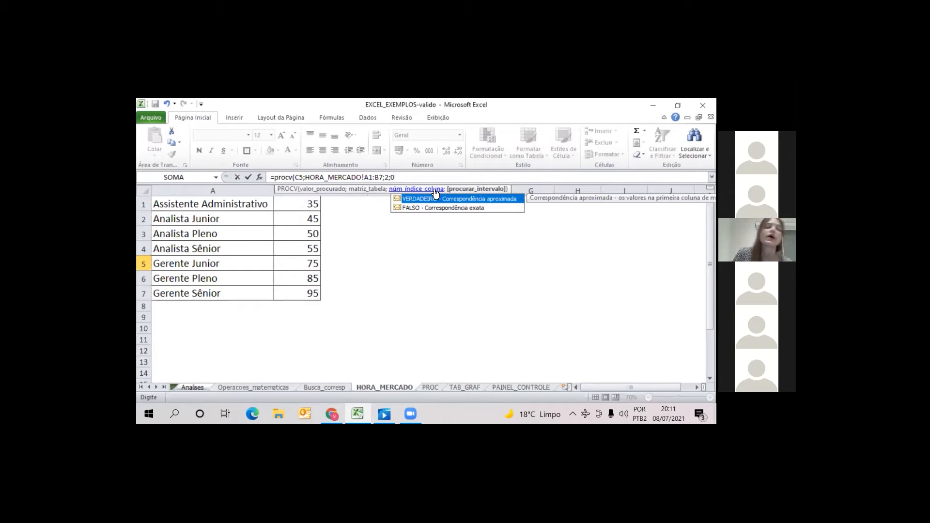
type(")")
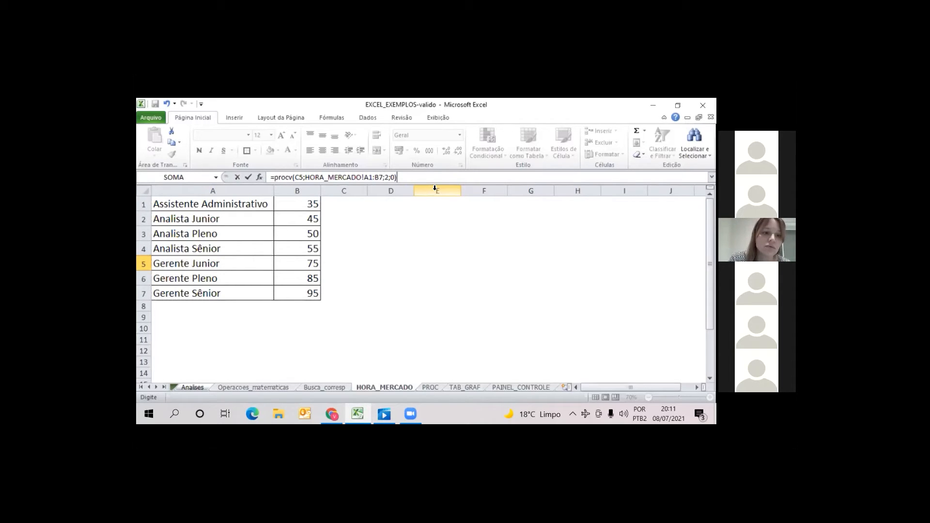
key("Return")
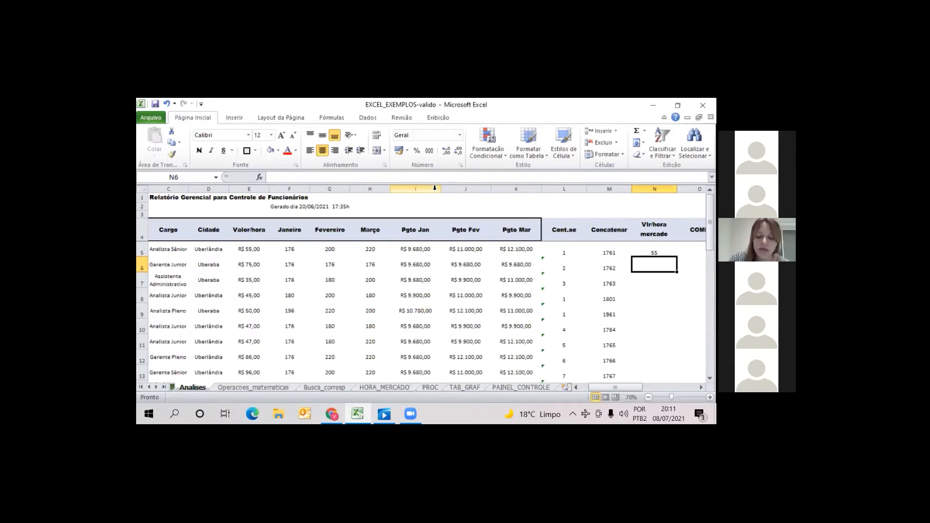
Align the whole Vlr/hora mercado column N vertically to the middle
key("Up")
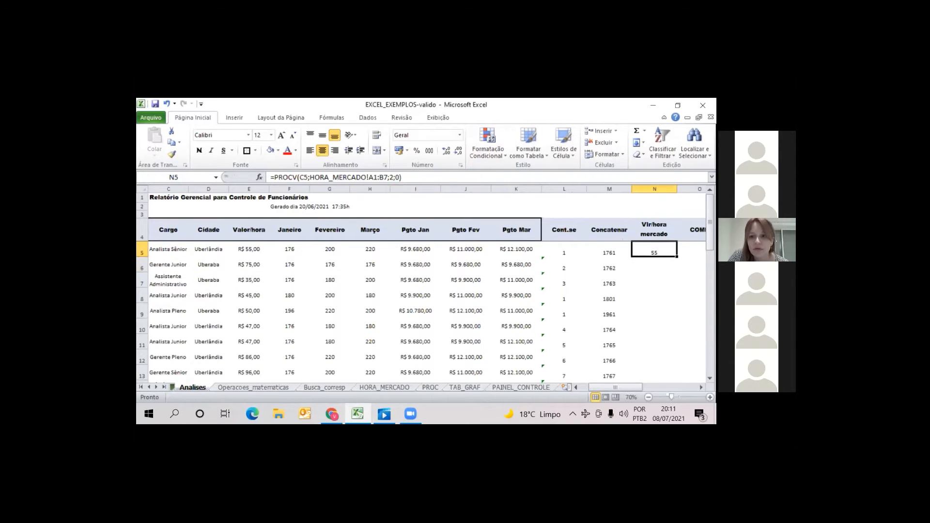
left_click(655, 189)
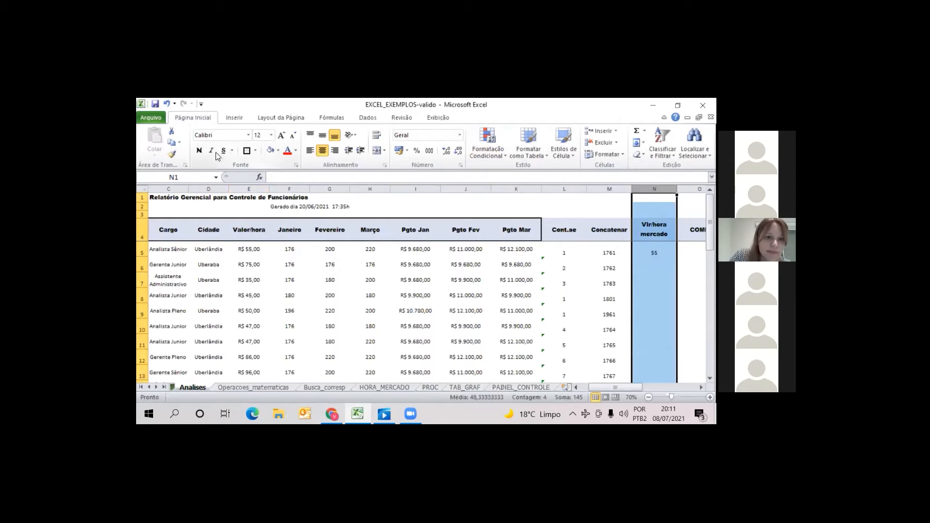
left_click(322, 136)
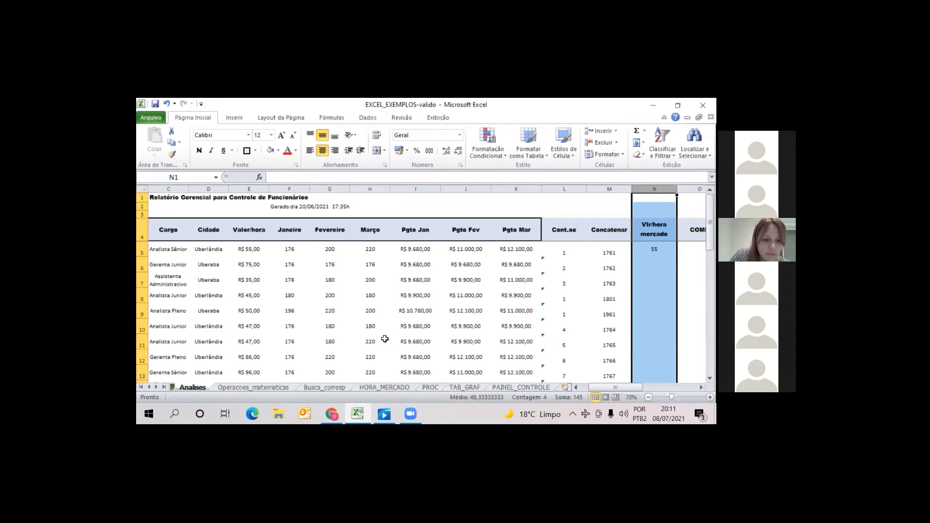
Check the Analista Sênior rate on HORA_MERCADO against the PROCV result in N5 on Analises
left_click(380, 387)
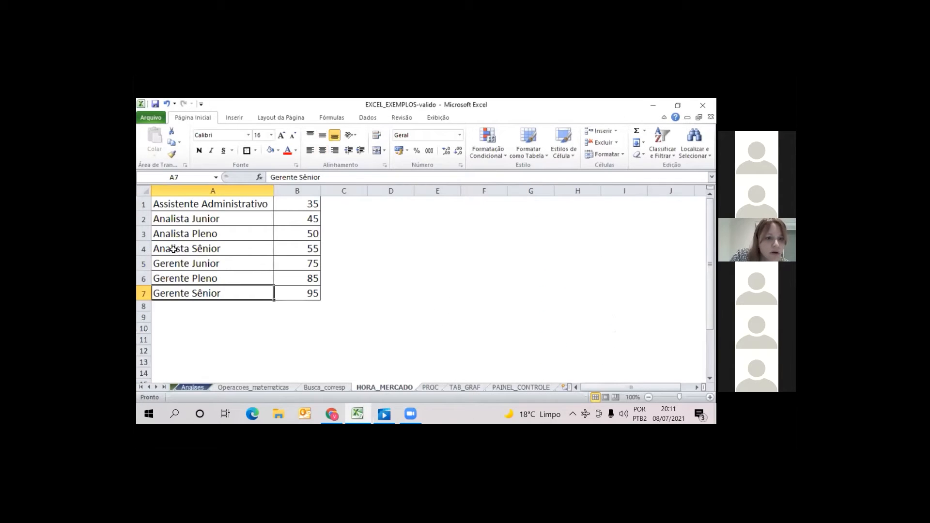
left_click(293, 248)
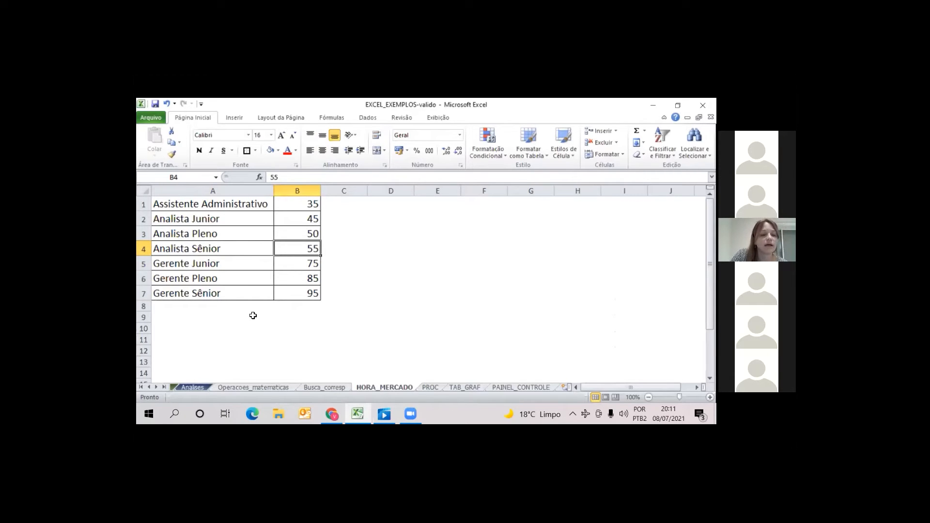
left_click(194, 388)
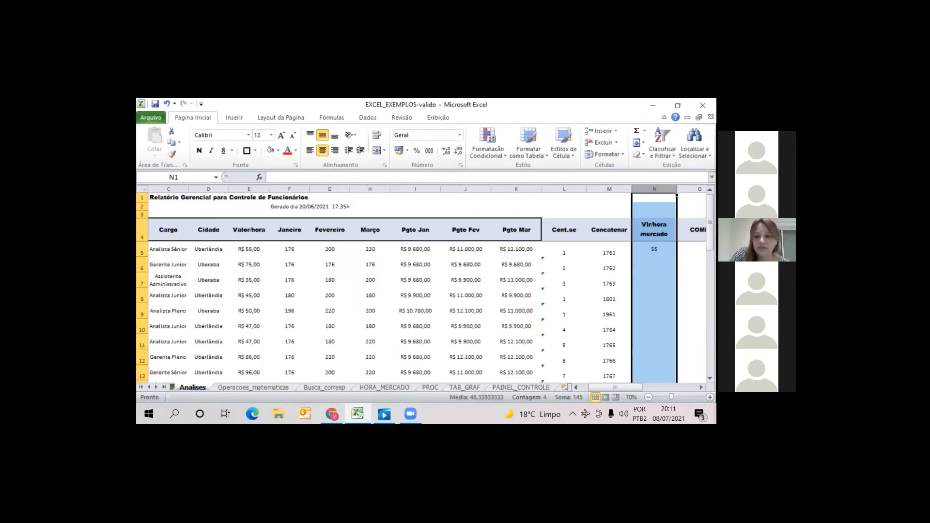
left_click(654, 249)
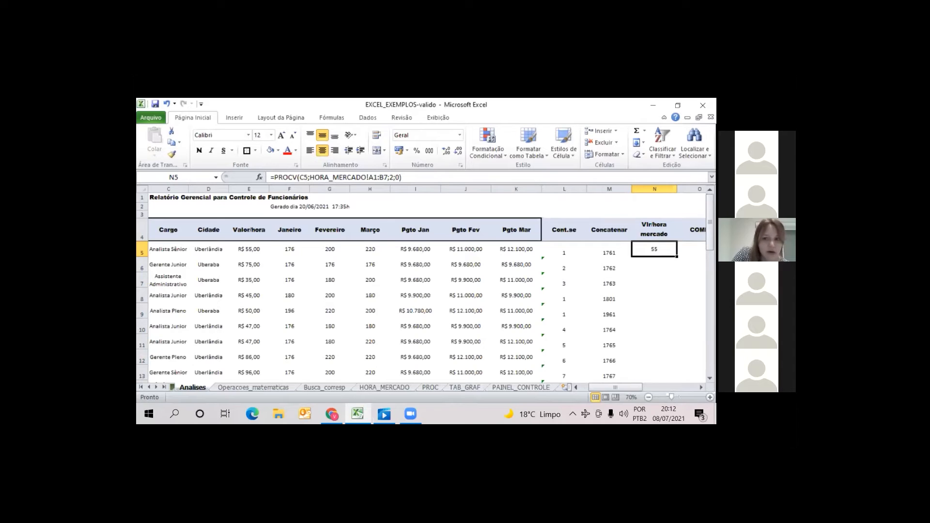
Lock N5's PROCV table range as HORA_MERCADO!$A$1:$B$7 and fill the formula down the Vlr/hora mercado column
left_click(374, 178)
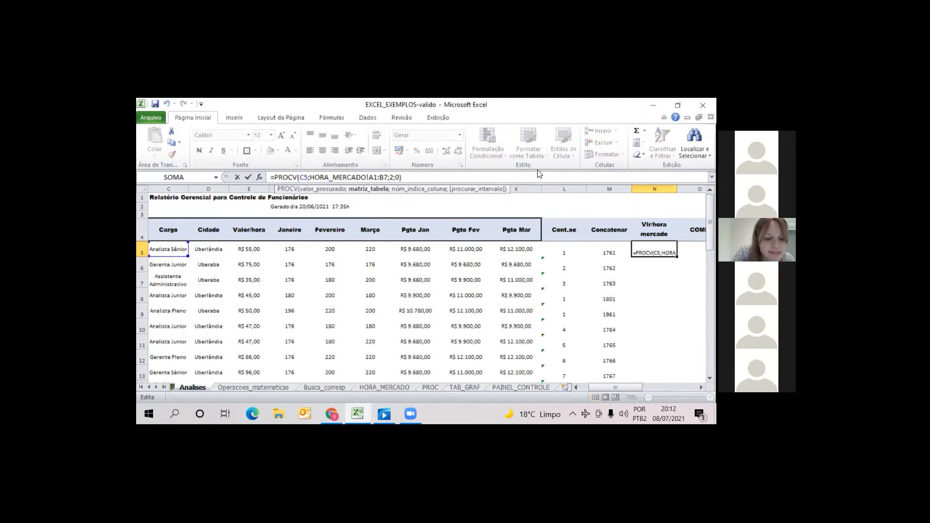
left_click_drag(369, 178, 383, 178)
key("F4")
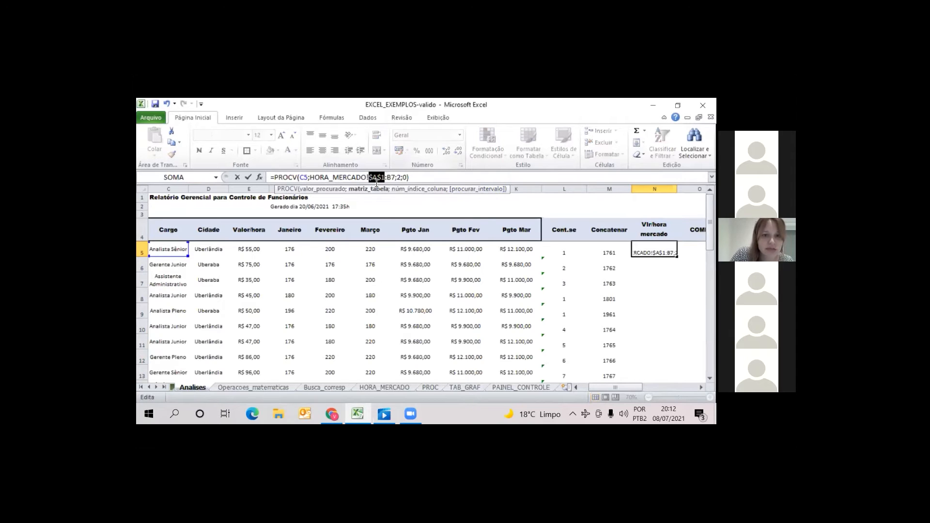
key("Right")
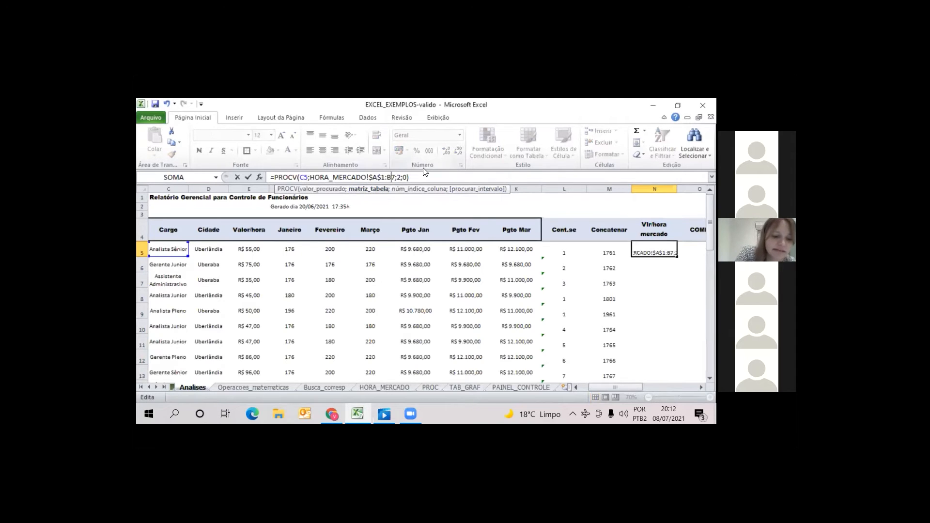
key("Right")
key("Right")
type("4")
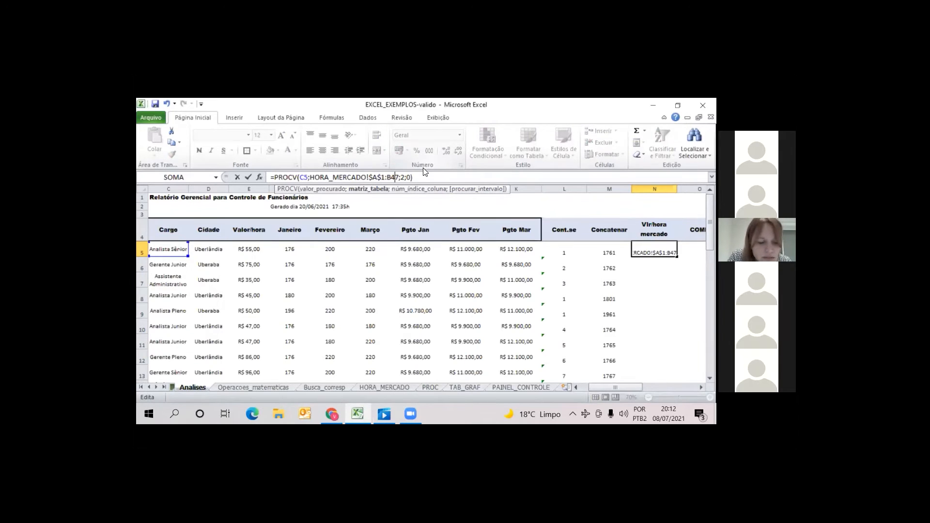
key("BackSpace")
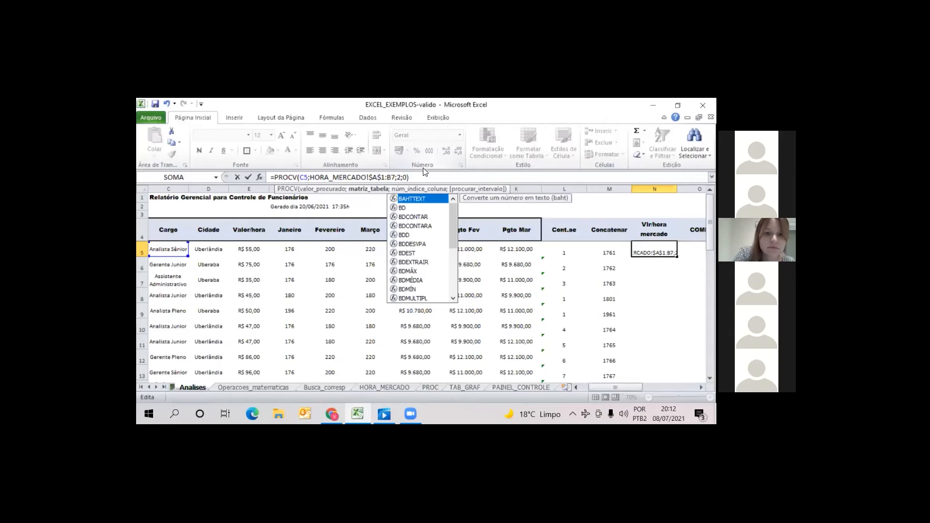
key("F4")
key("Return")
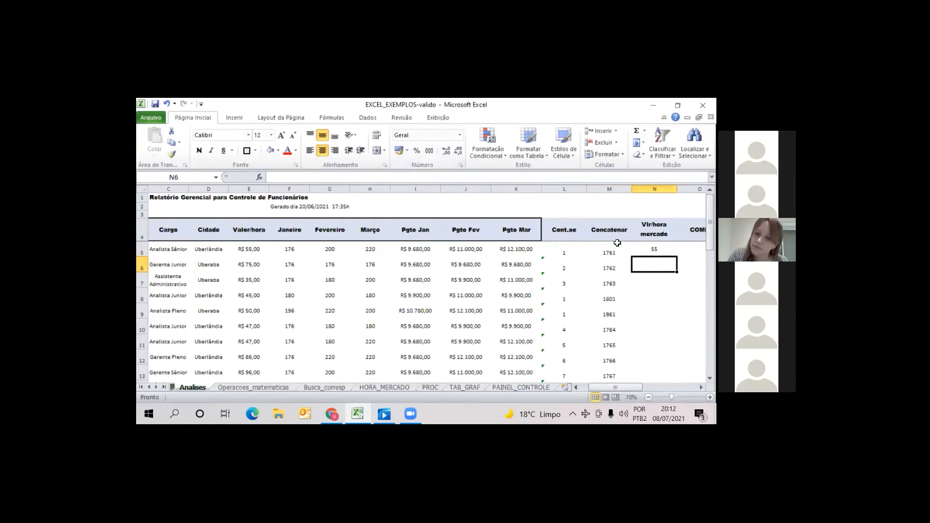
key("Up")
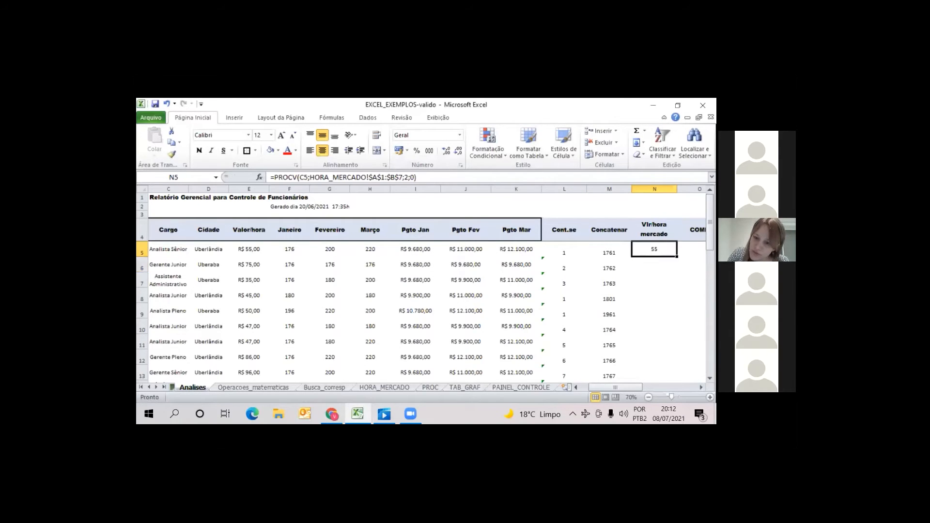
double_click(677, 257)
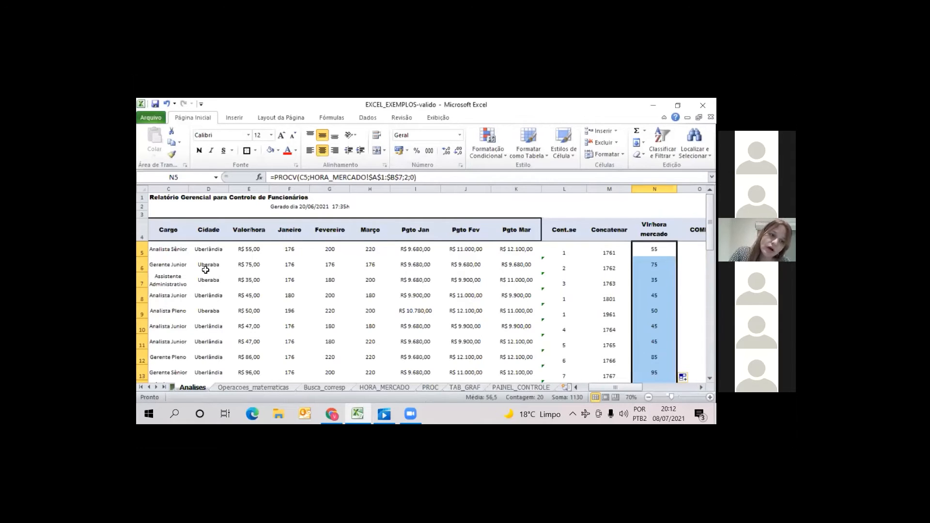
Check the filled PROCV rates against the job titles in rows 6 and 7 and at the end of the column
left_click(177, 267)
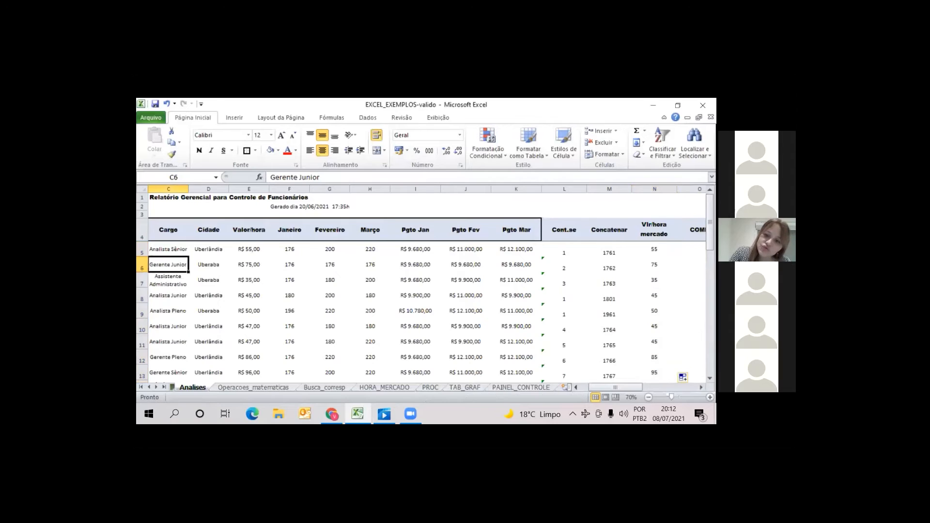
key("ctrl+Right")
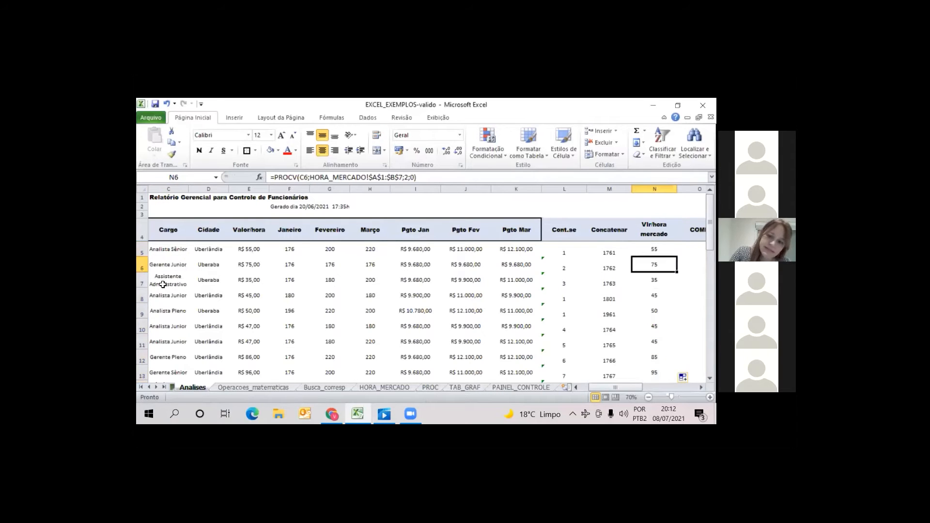
left_click_drag(168, 295, 168, 282)
key("ctrl+Right")
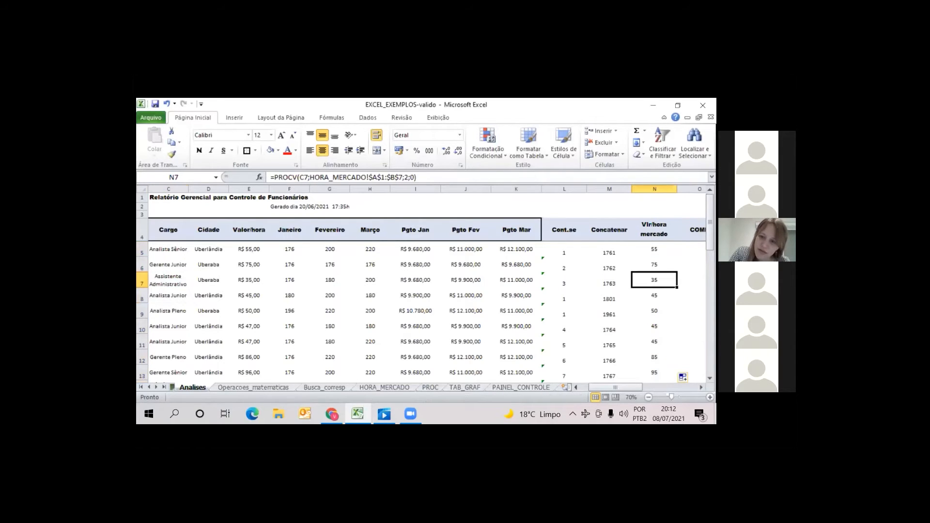
left_click_drag(710, 223, 677, 332)
left_click(654, 280)
left_click(710, 336)
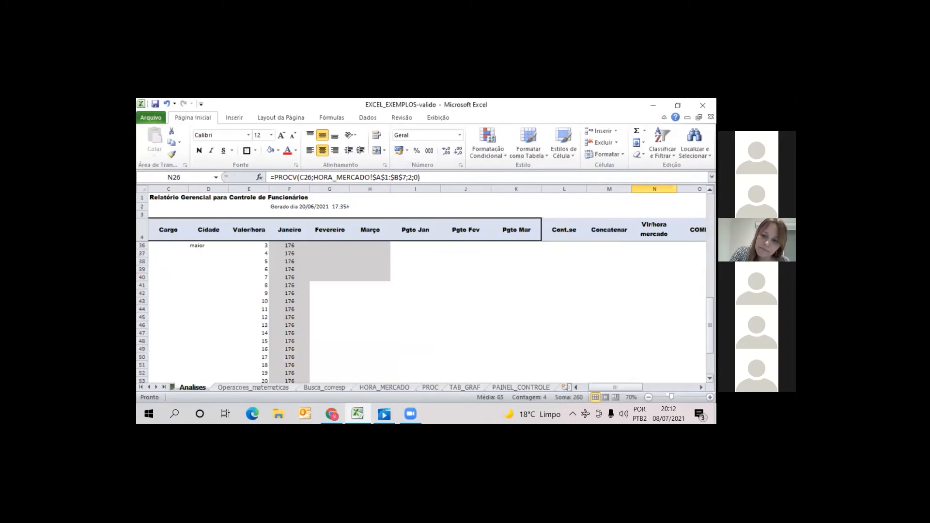
left_click_drag(710, 311, 710, 209)
mouse_move(618, 387)
left_mouse_down()
mouse_move(601, 389)
mouse_move(621, 391)
left_mouse_up()
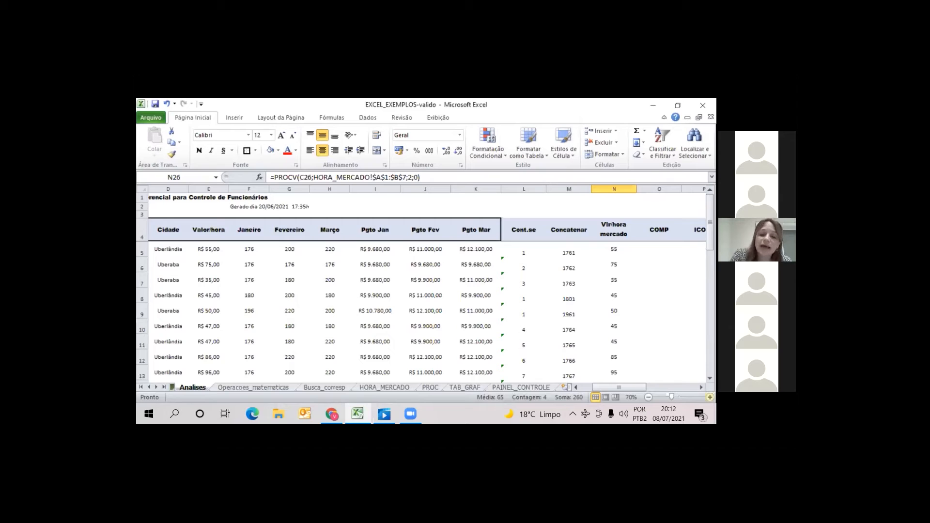
left_click(577, 386)
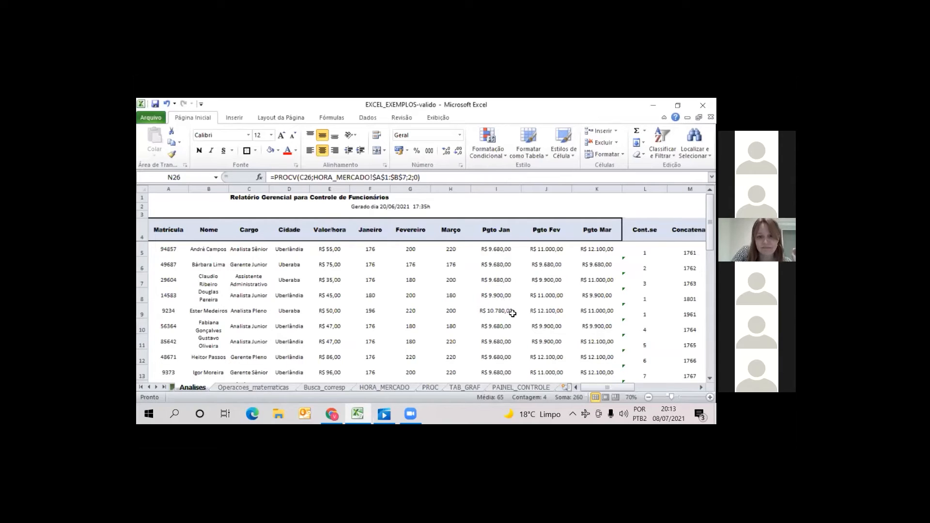
left_click(548, 199)
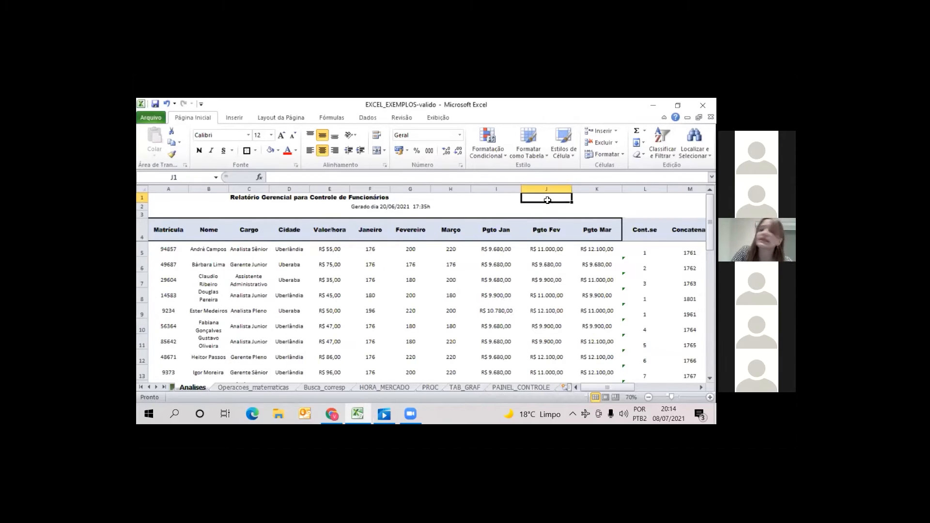
type("=")
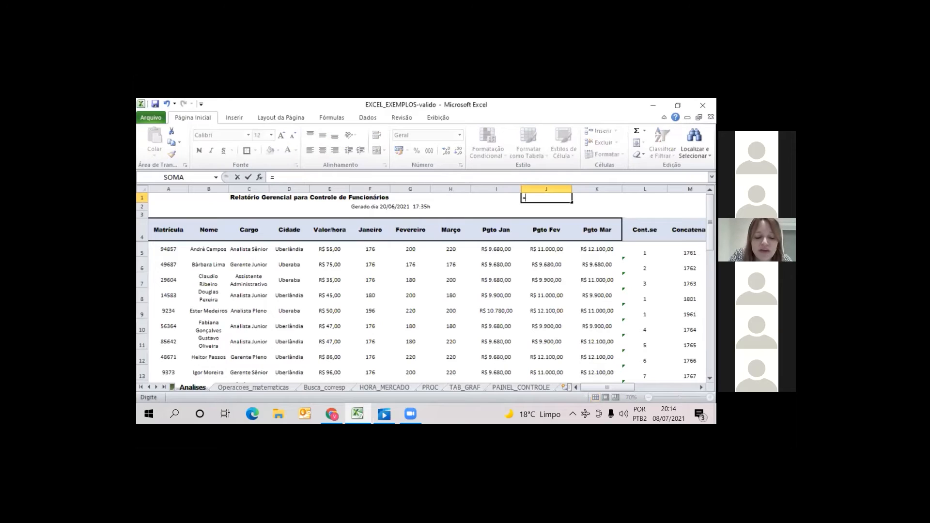
type("proc")
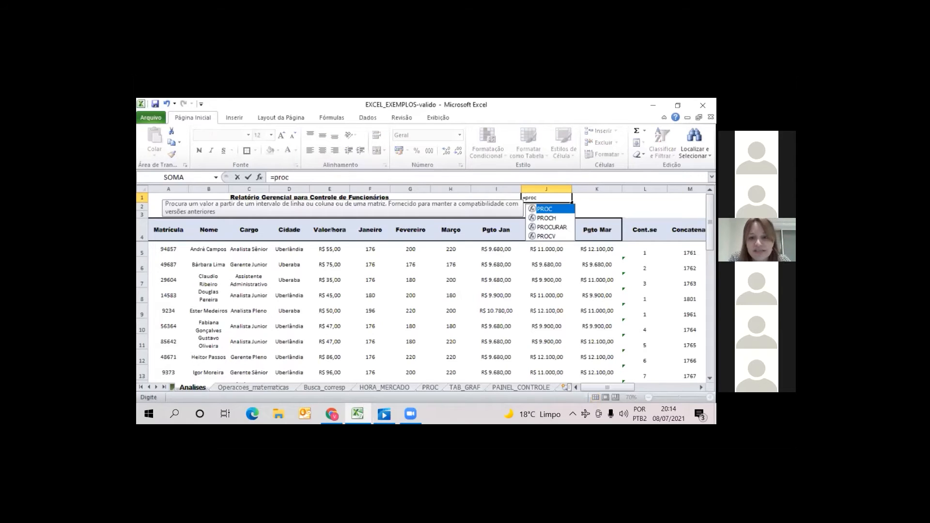
type("x")
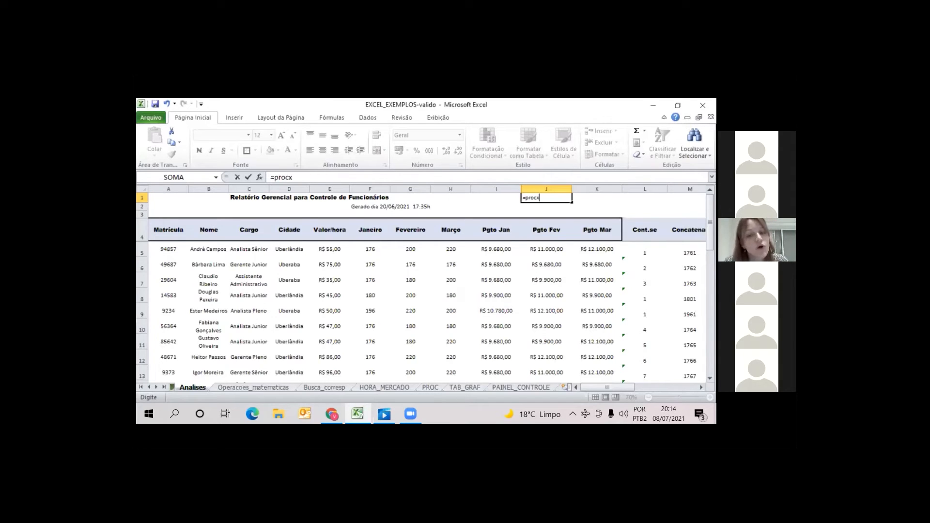
key("BackSpace")
key("BackSpace")
key("BackSpace")
key("BackSpace")
key("BackSpace")
key("BackSpace")
key("Return")
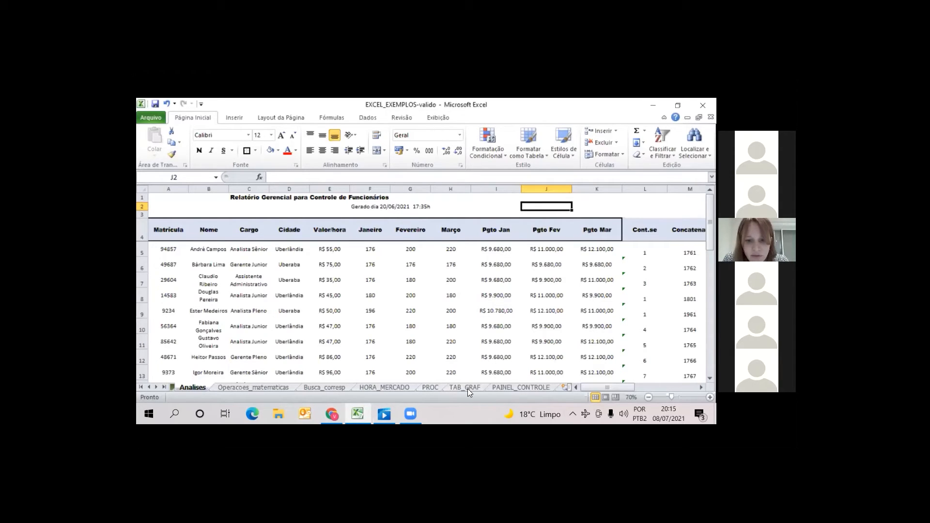
Examine the PROCV and PROCH lookup areas on the PROC sheet
left_click(431, 387)
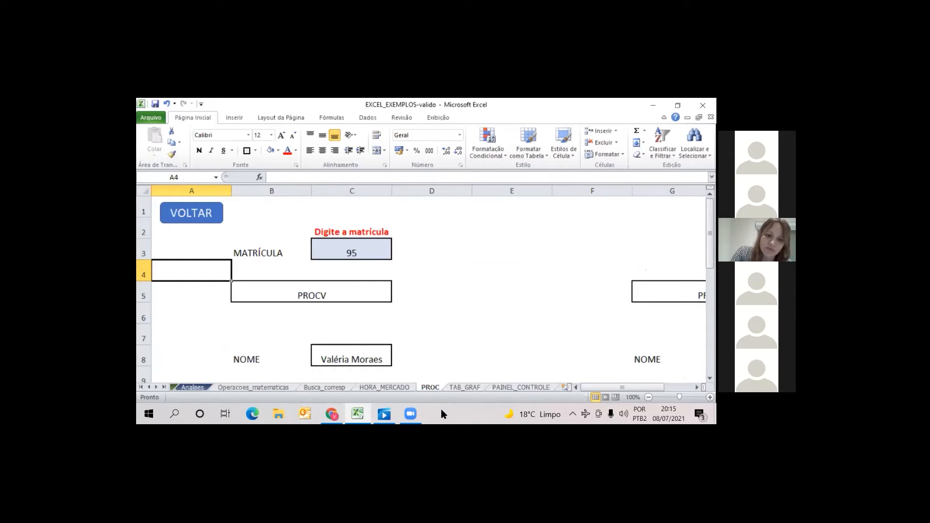
scroll(216, 289, "down", 2)
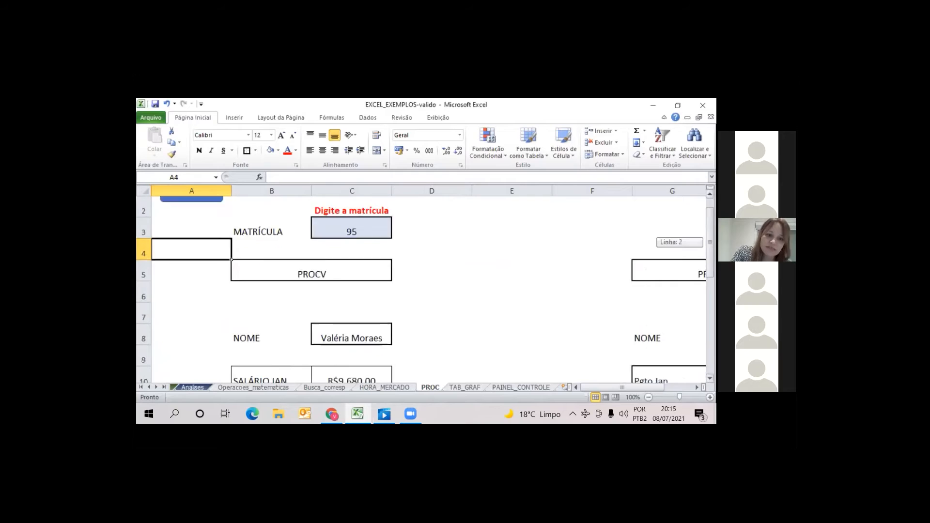
scroll(216, 288, "up", 1)
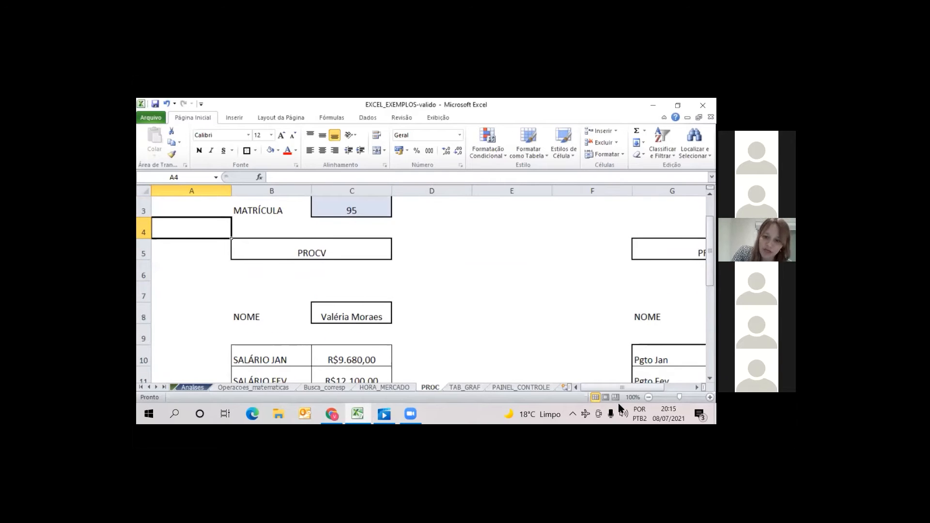
scroll(523, 231, "right", 2)
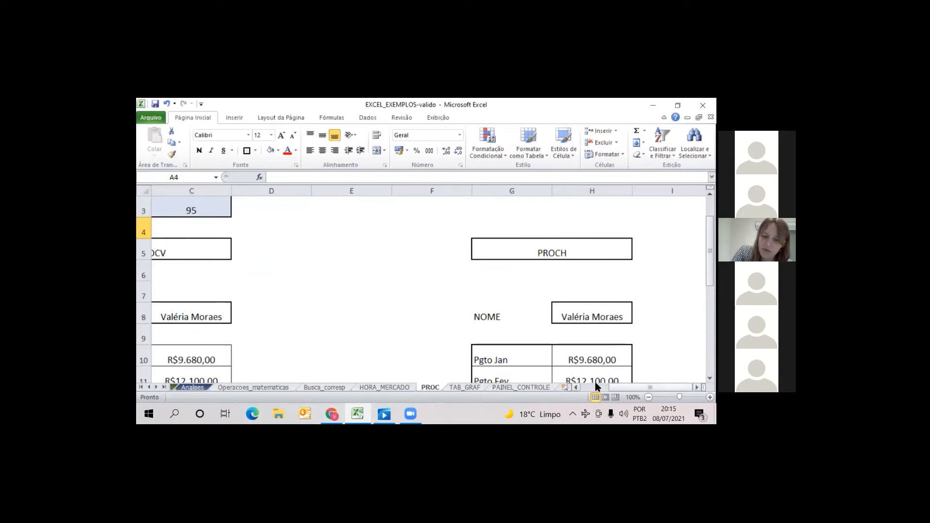
scroll(597, 386, "left", 2)
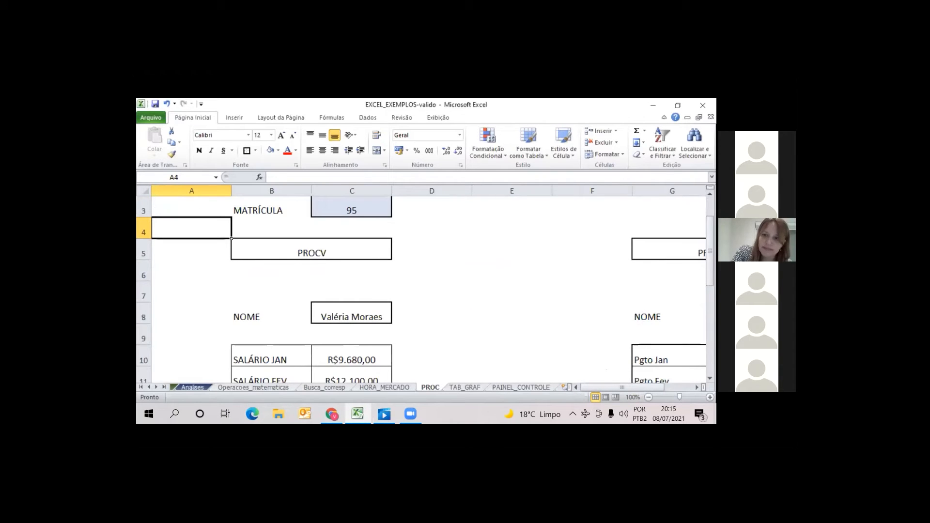
left_click_drag(710, 249, 710, 231)
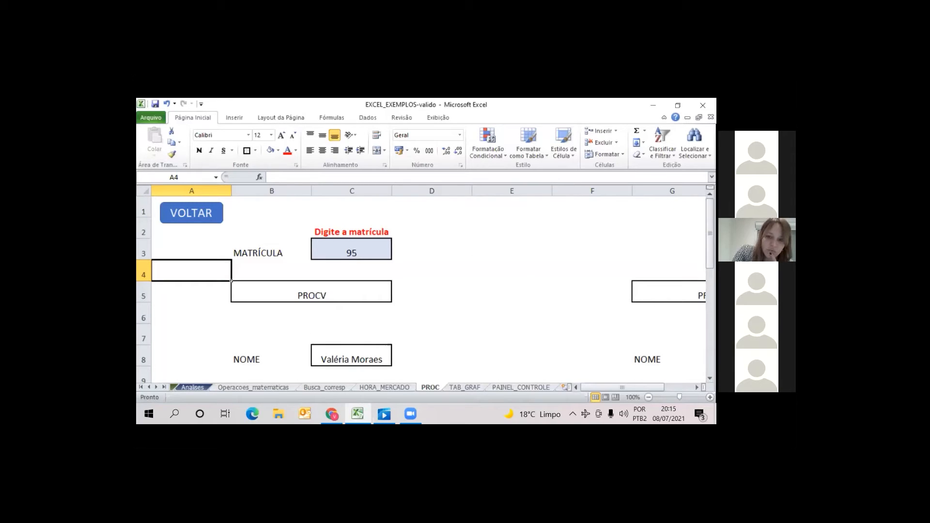
Look up an employee's registration number on Analises and enter it in the MATRÍCULA cell C3 on PROC
left_click(193, 388)
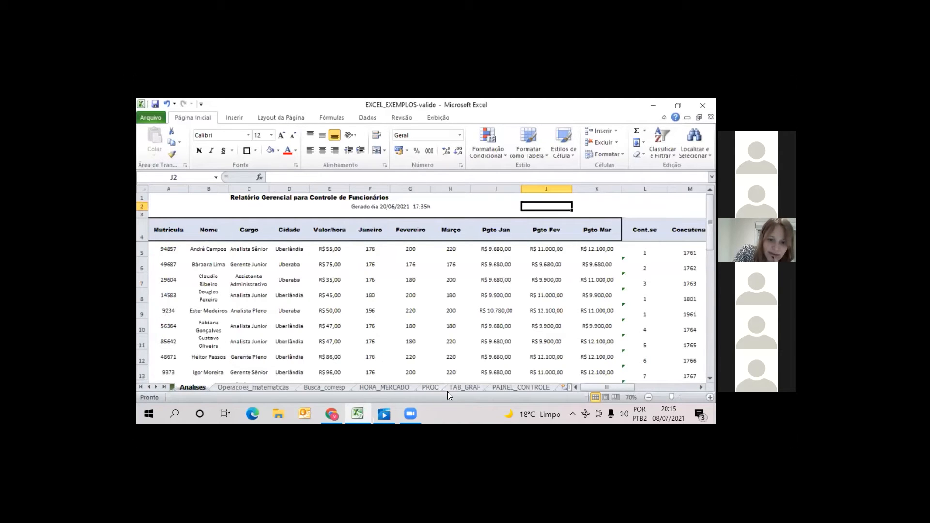
left_click(432, 387)
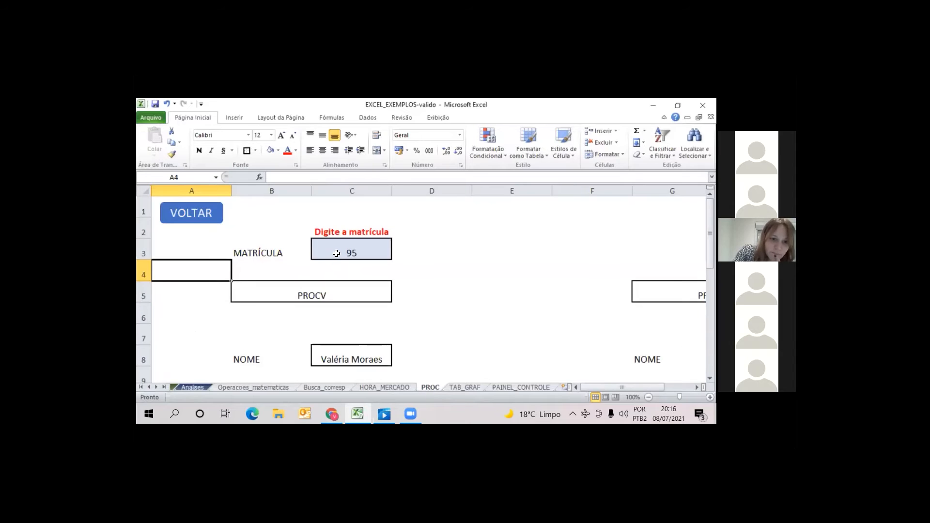
left_click(359, 252)
type("9")
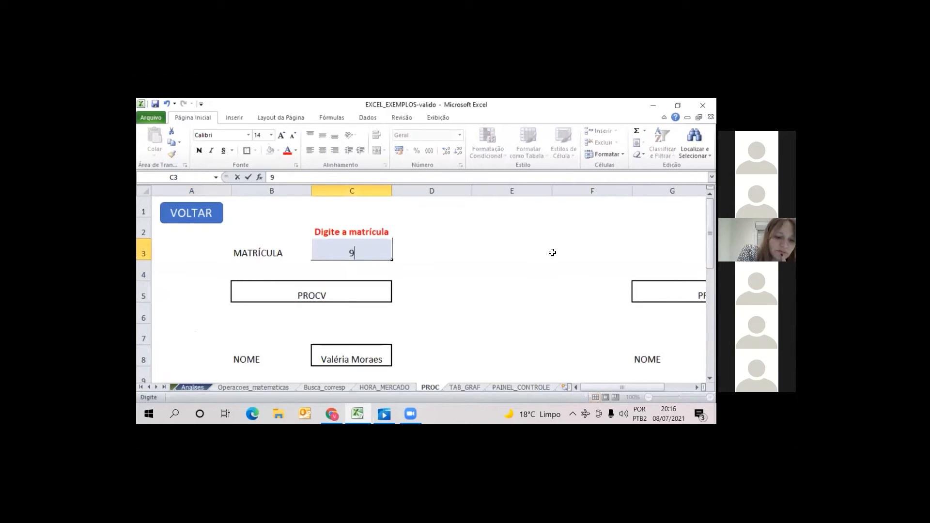
type("234")
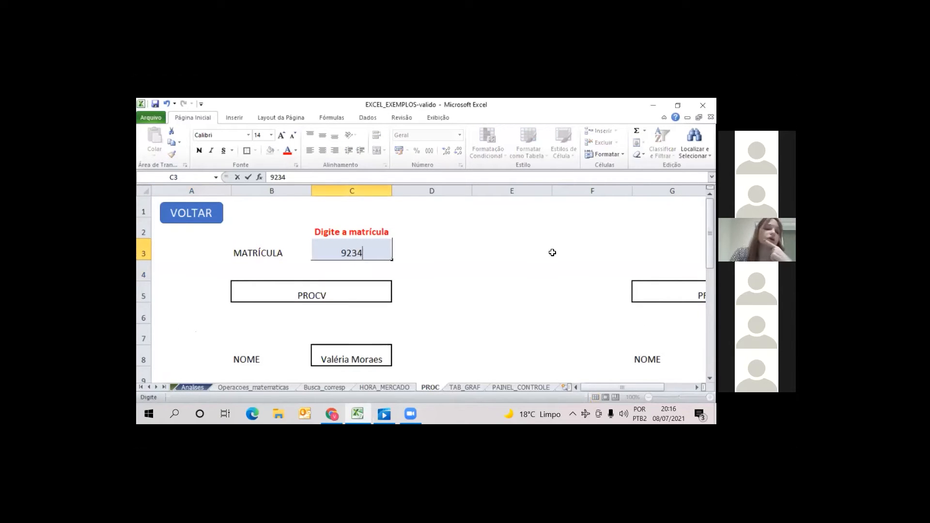
key("Return")
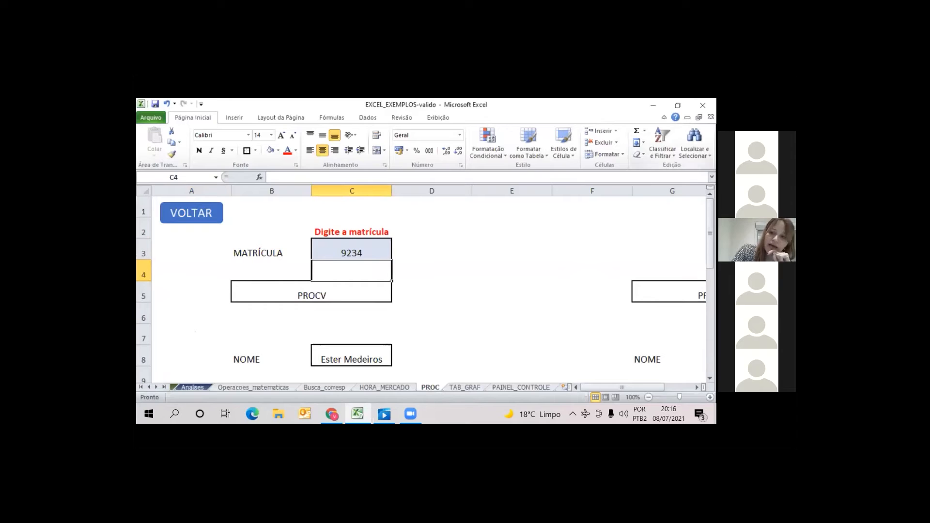
Examine the PROCV, PROCH and CORRESP results on PROC, and the Analises columns through COMP and ICONE
scroll(465, 212, "down", 2)
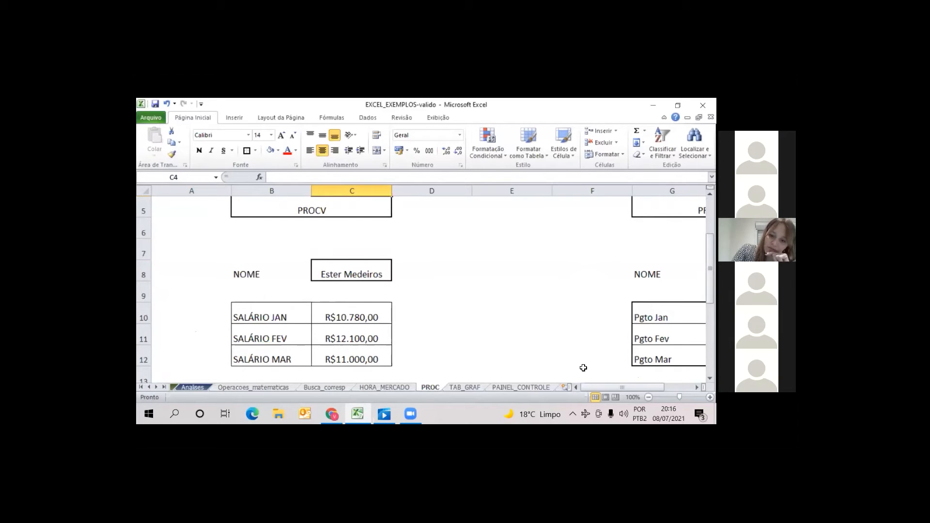
left_click_drag(612, 384, 640, 385)
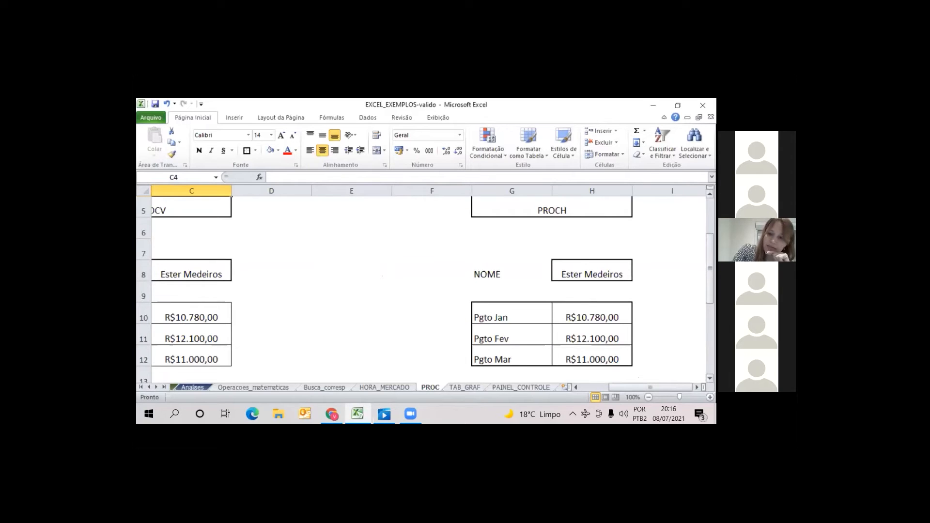
left_click_drag(710, 266, 710, 301)
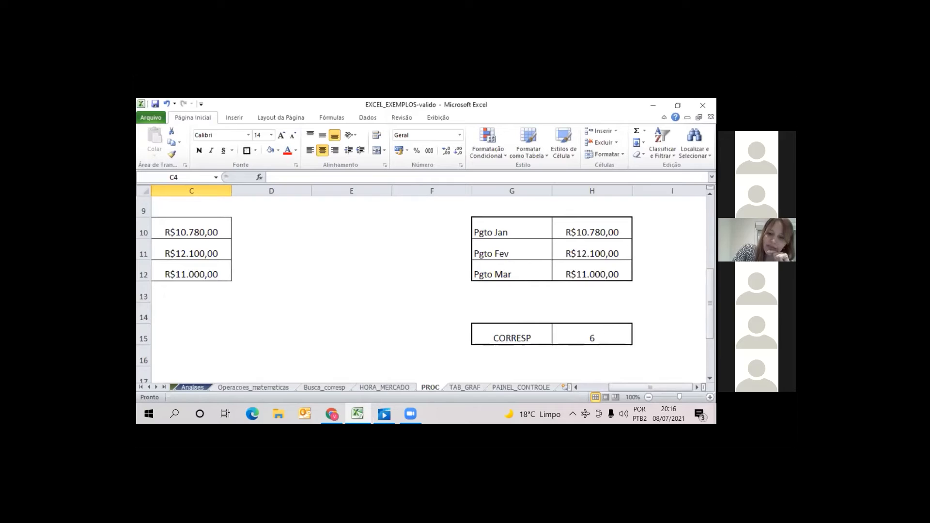
left_click_drag(710, 299, 710, 228)
left_click_drag(613, 387, 577, 389)
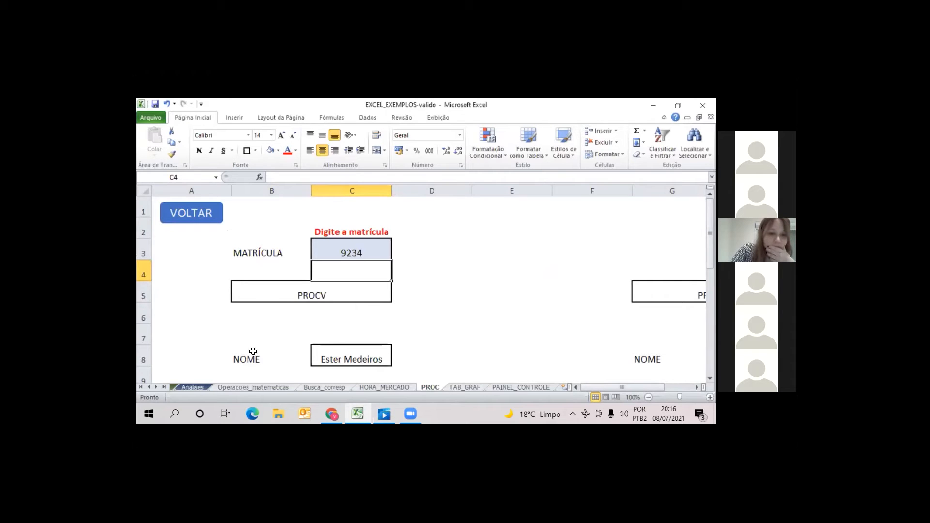
left_click(196, 386)
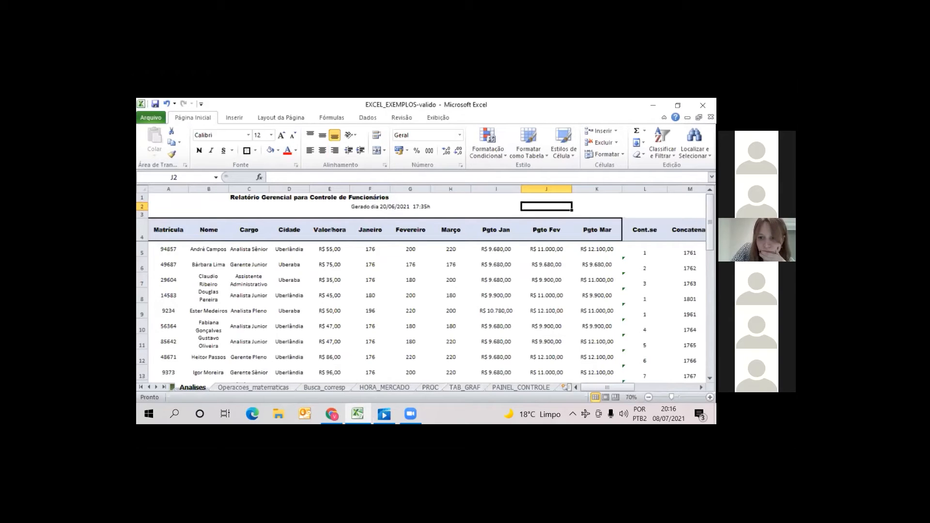
scroll(630, 336, "right", 1)
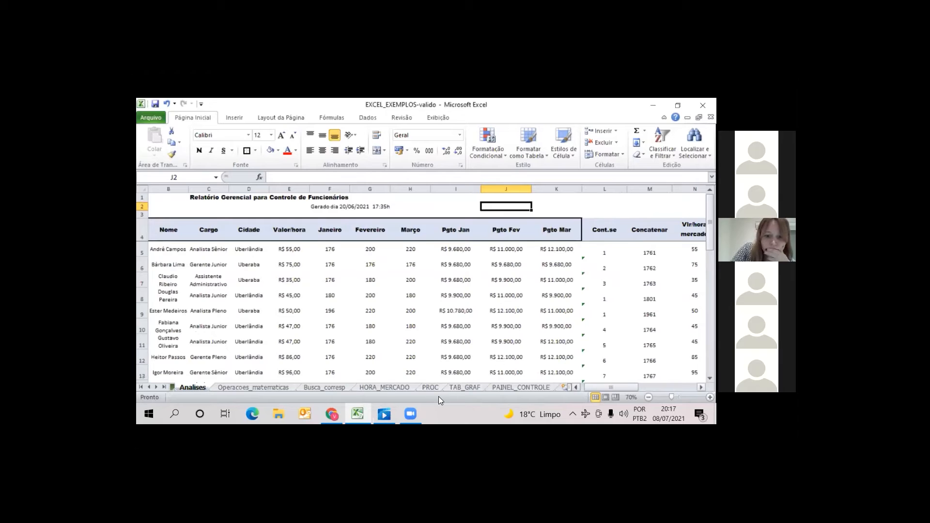
scroll(434, 377, "right", 3)
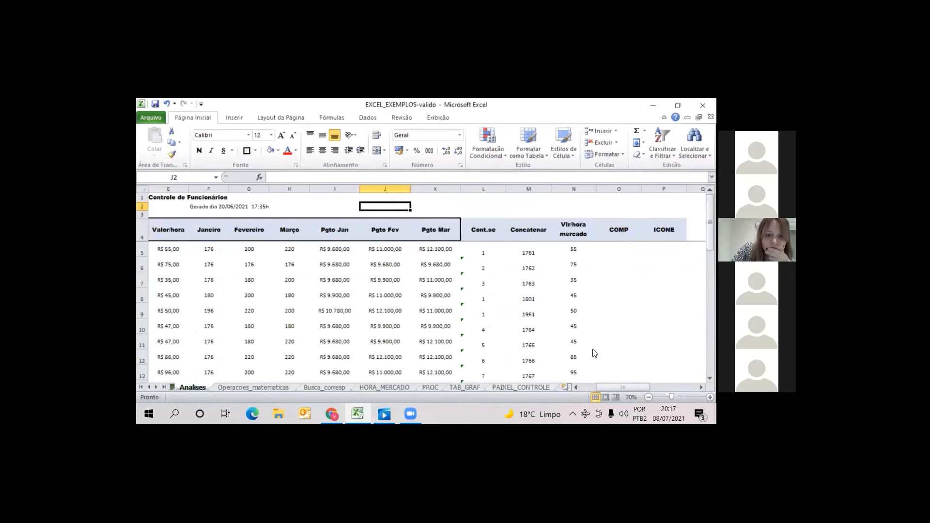
Switch to the EXCEL - PRIMEIROS PASSOS video, resume it briefly and pause it on the Funções do Excel slide
key("alt+Tab")
left_click(426, 375)
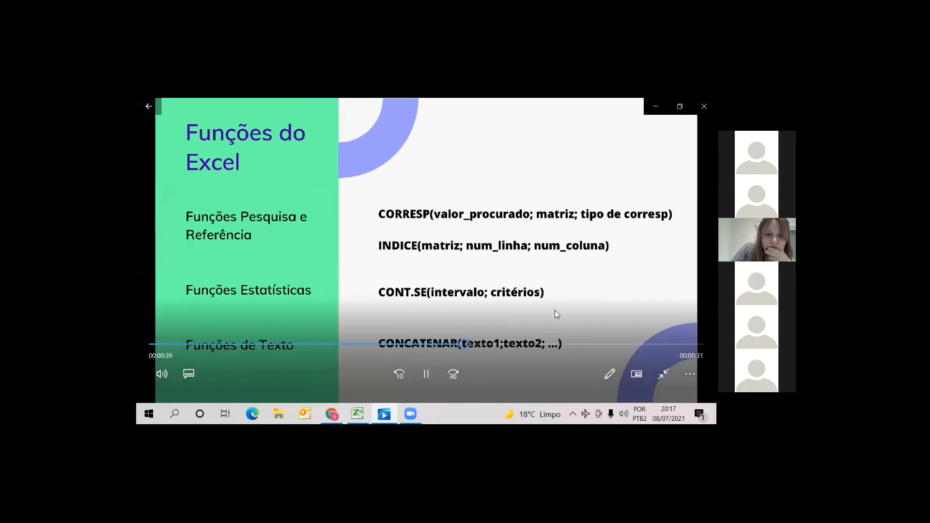
left_click(426, 374)
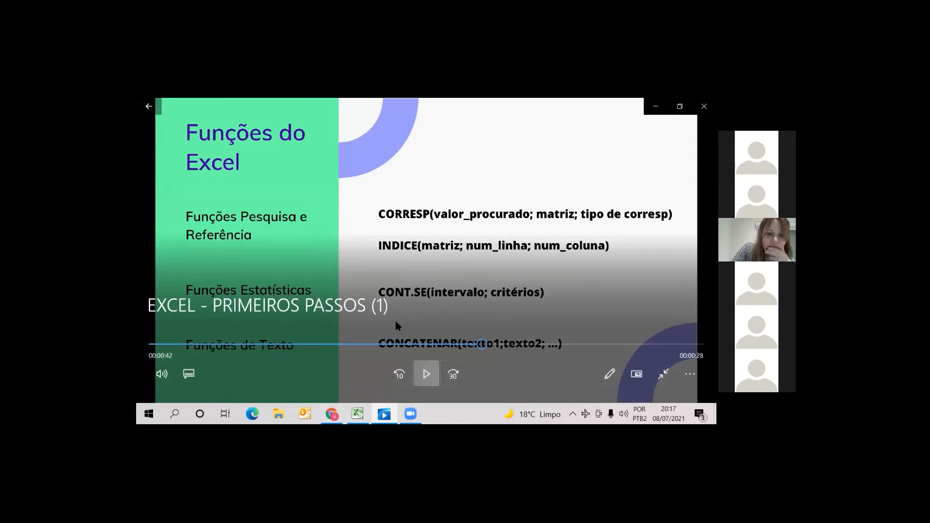
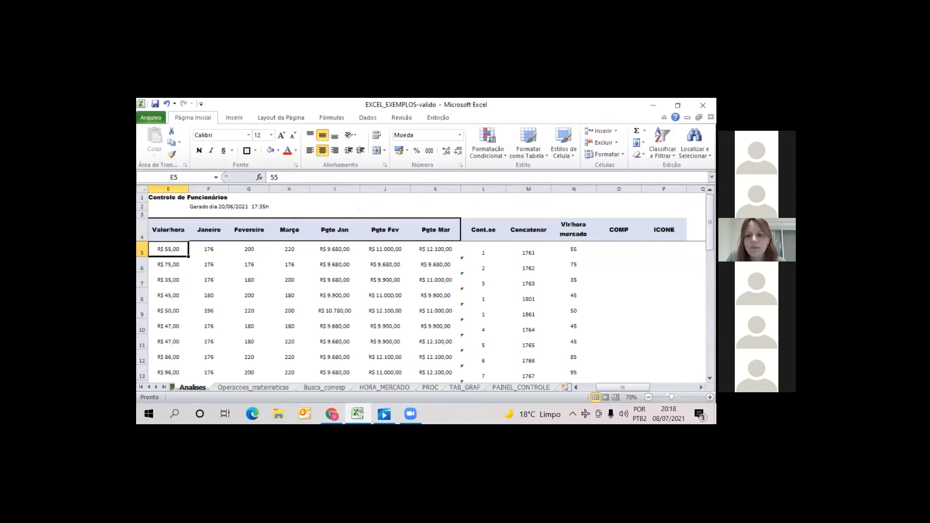
left_click(613, 249)
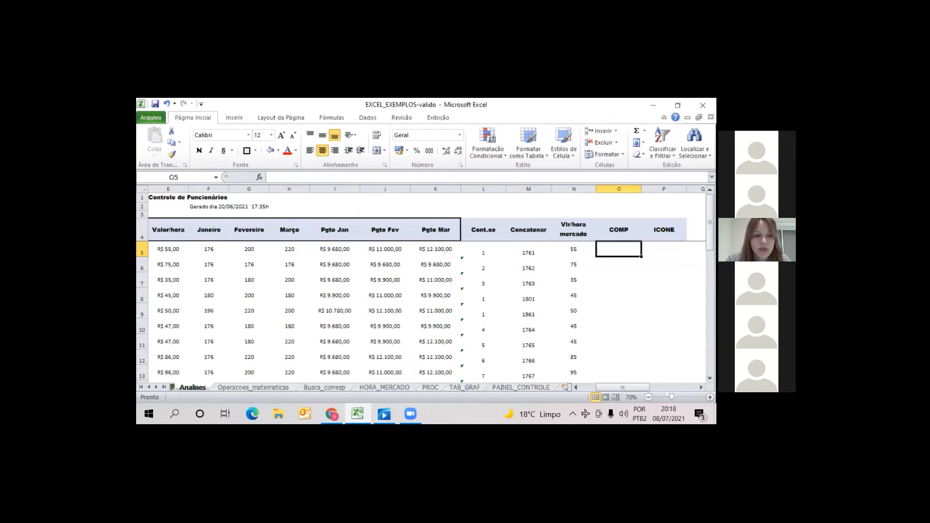
type("=se")
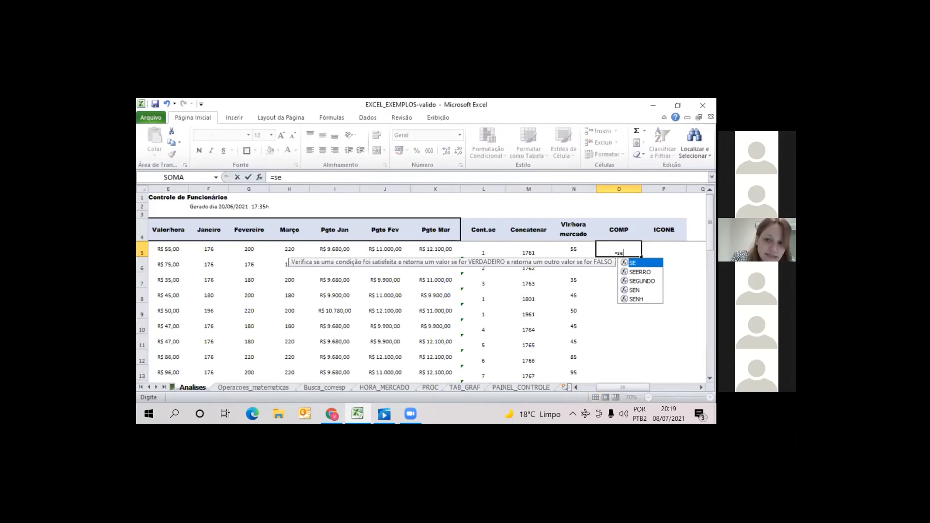
type("(")
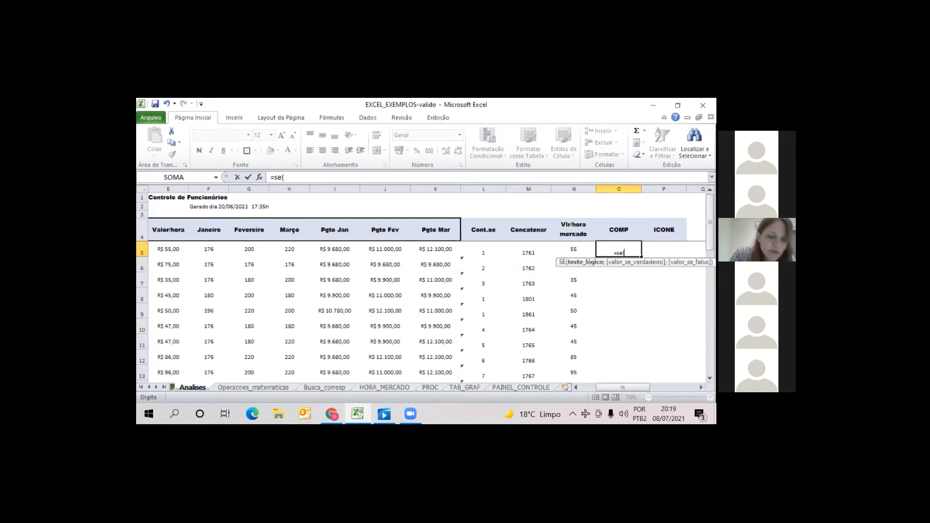
key("Escape")
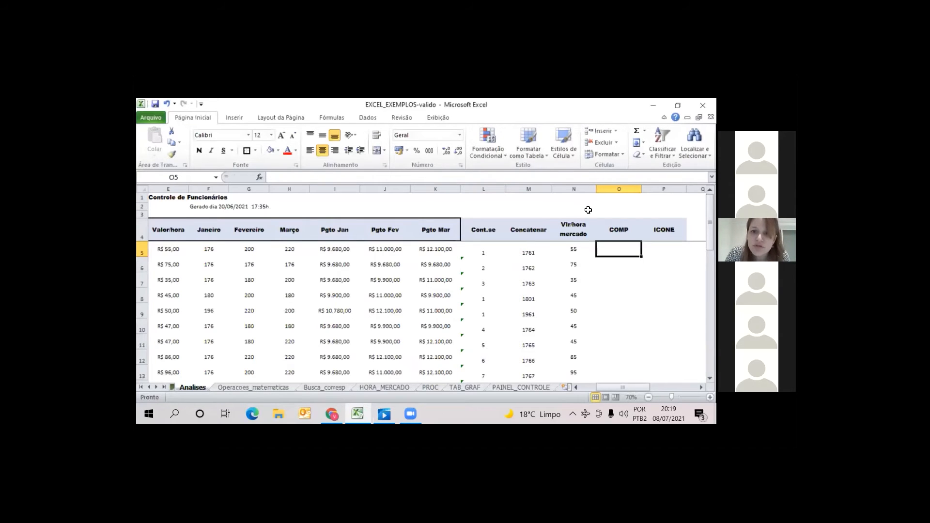
Format the Vlr/hora mercado column N with the Moeda number format
left_click(579, 188)
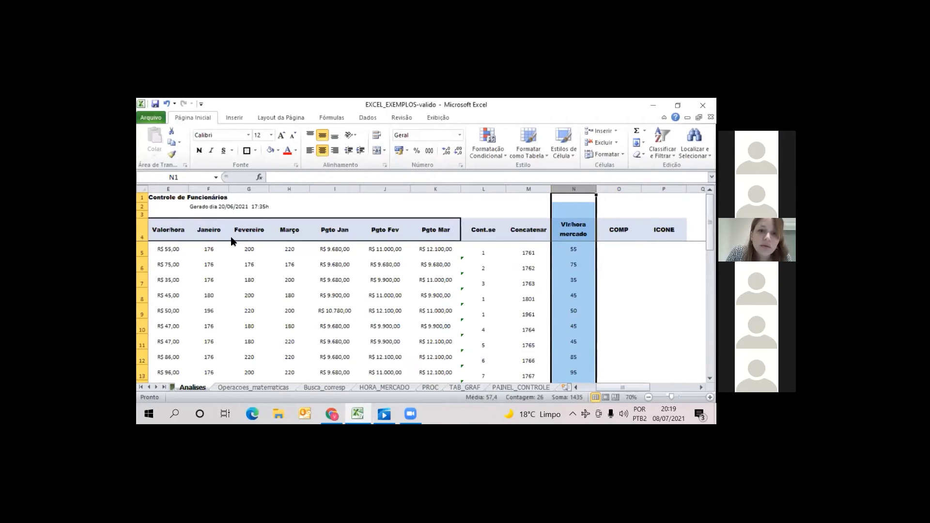
left_click(457, 137)
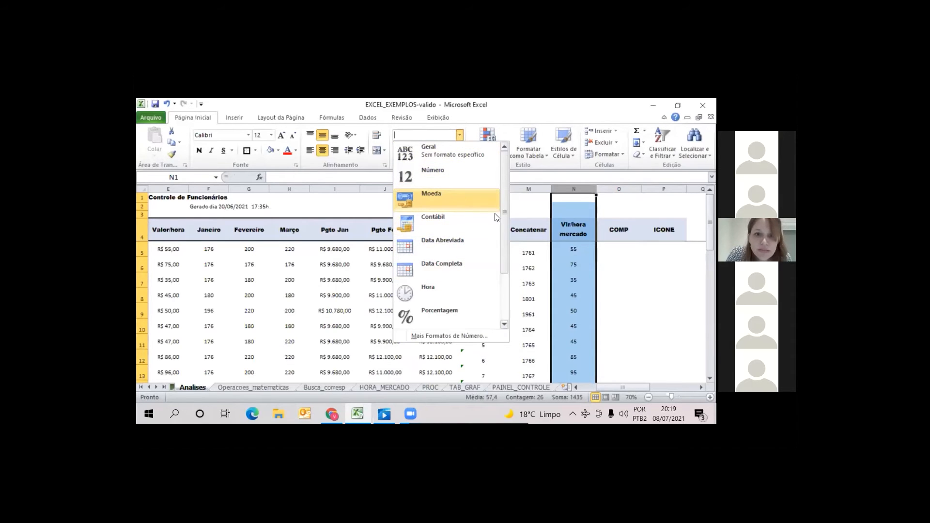
left_click(468, 202)
left_click(528, 214)
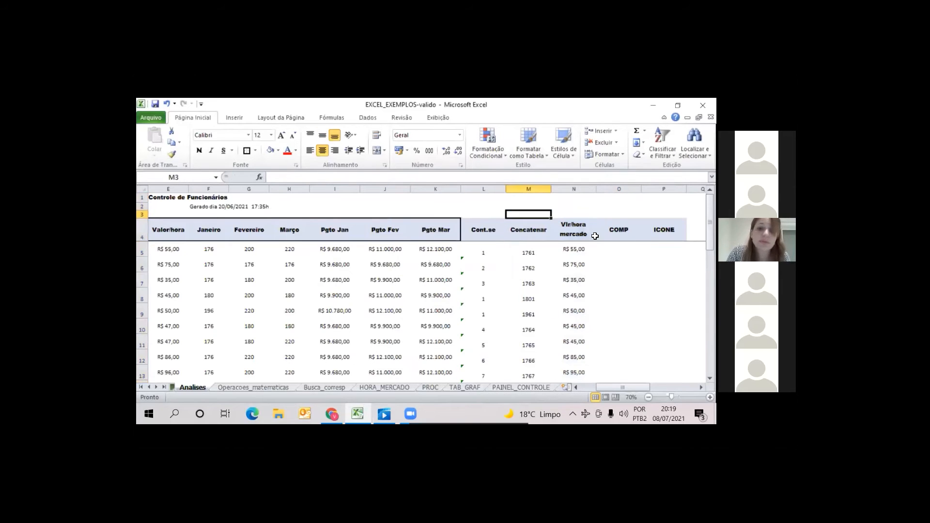
Compare the company hourly rate in E5 with the market hourly rate and its PROCV formula in N5
left_click(573, 249)
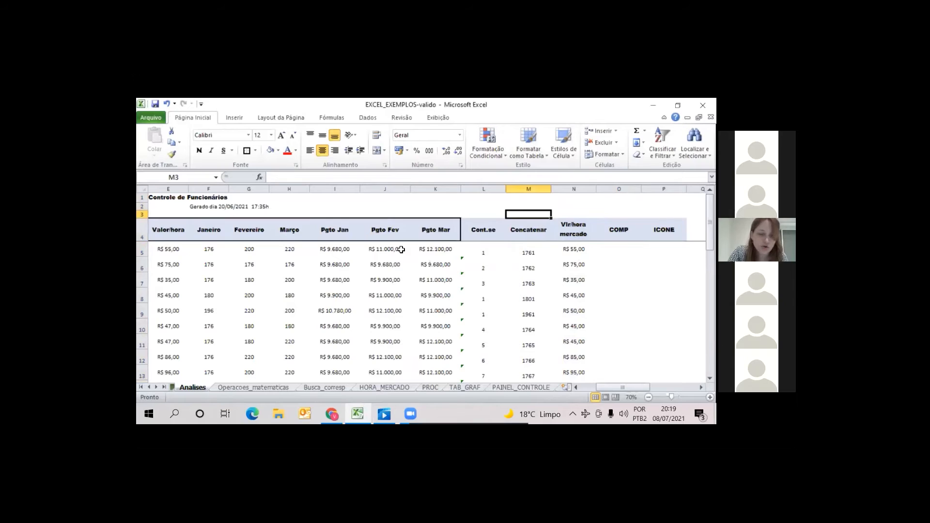
left_click(176, 251)
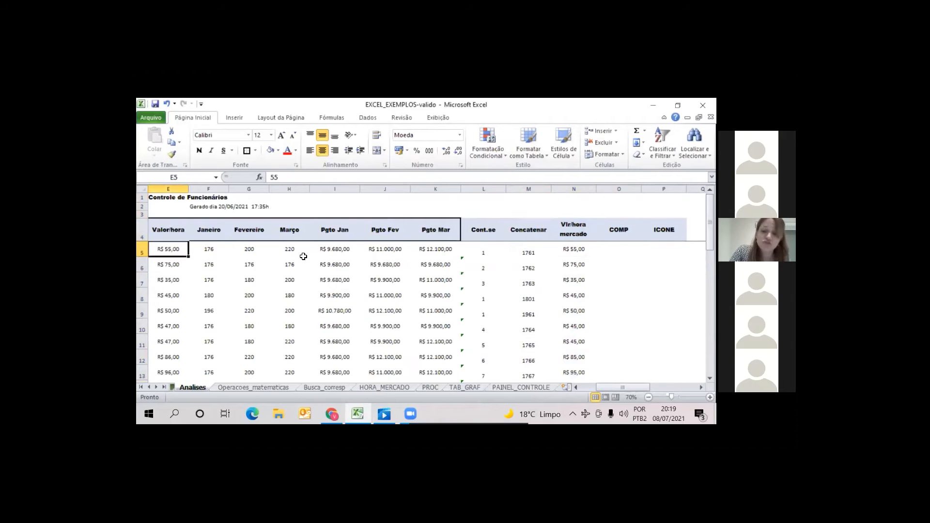
left_click(575, 249)
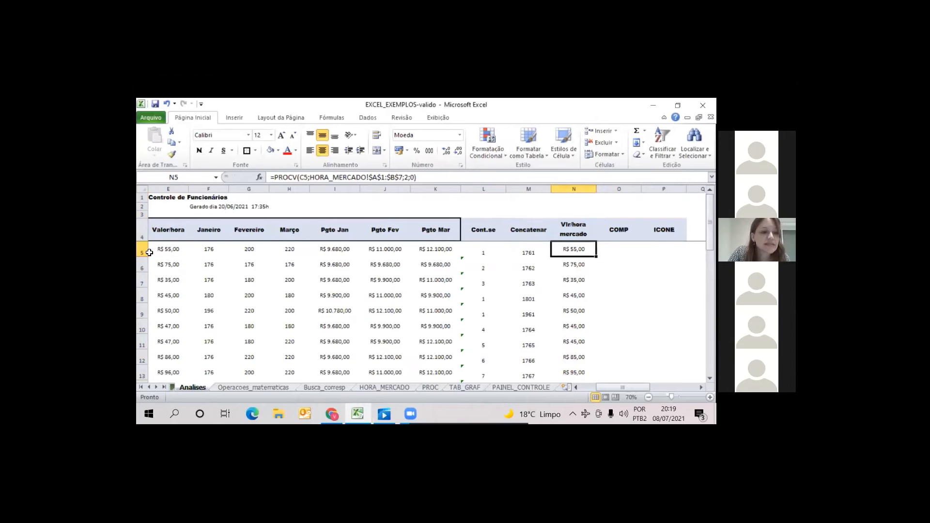
left_click(159, 253)
left_click(584, 250)
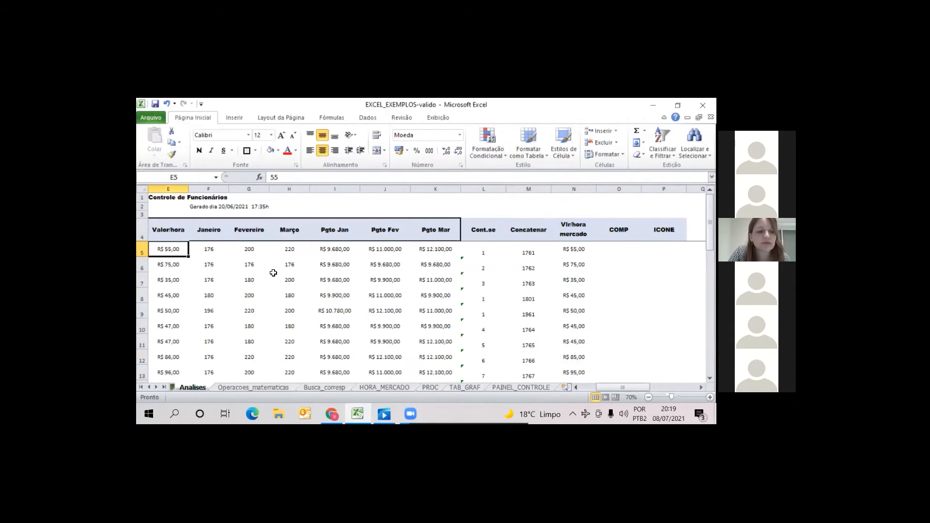
left_click(162, 257)
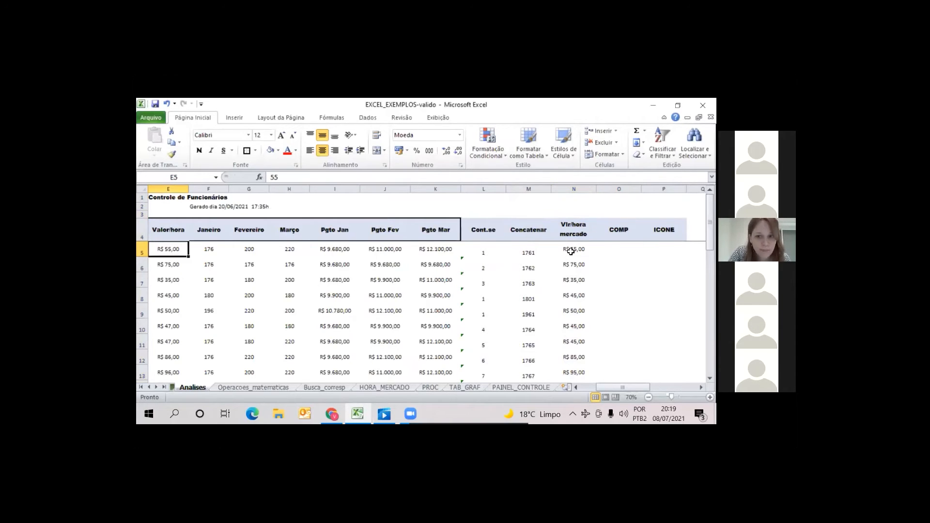
left_click(572, 250)
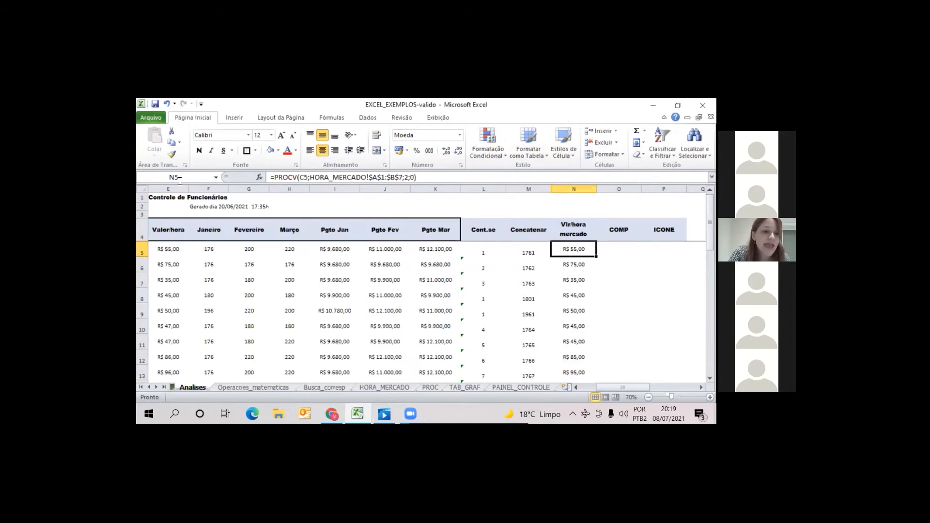
Rename the hourly rate header in E4 as "Valor/hora empresa" and wrap its text within the cell
left_click(159, 237)
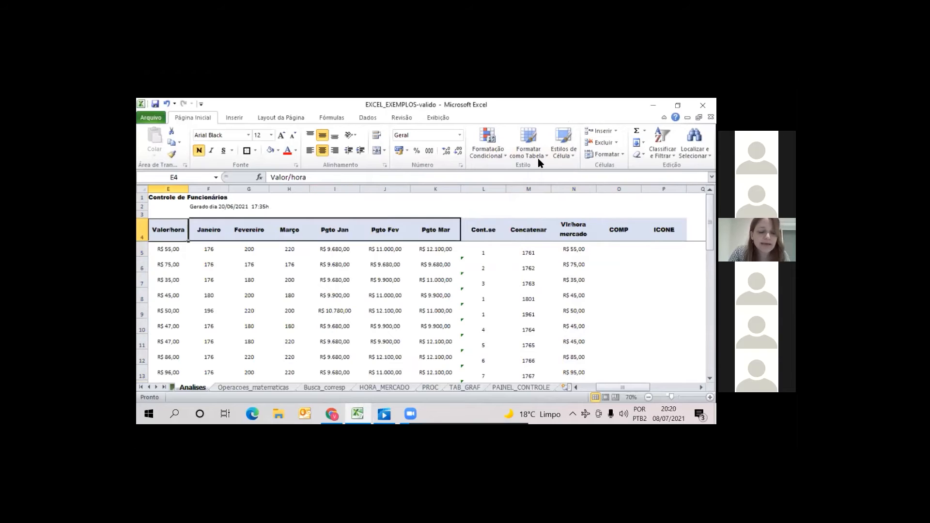
key("F2")
type("empresa")
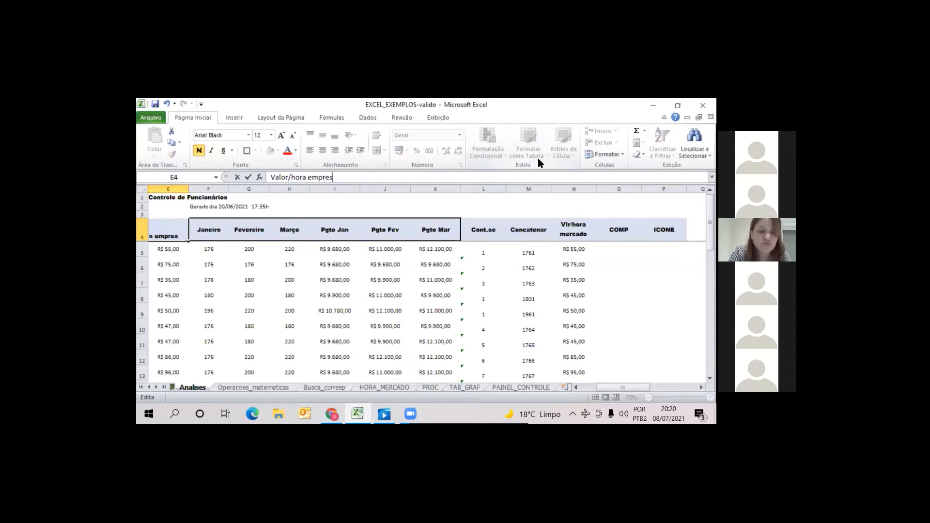
key("Return")
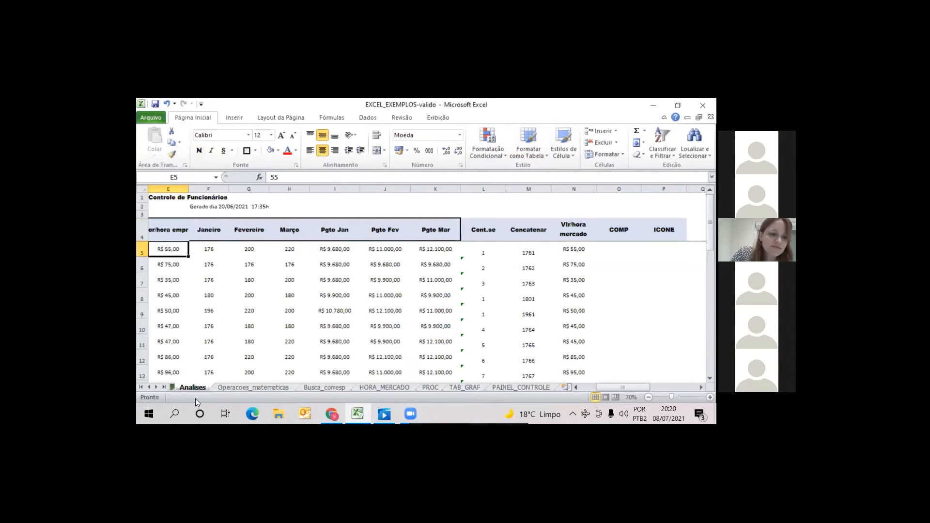
left_click(148, 387)
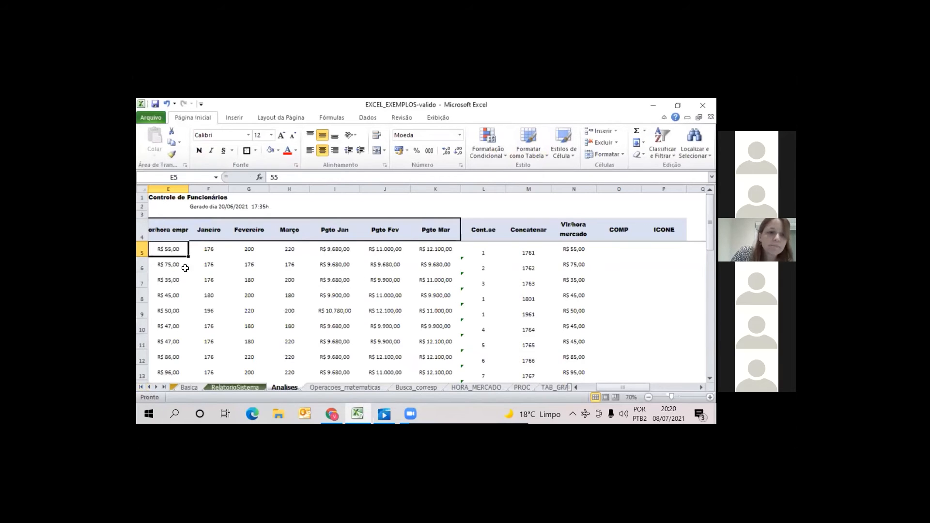
key("Left")
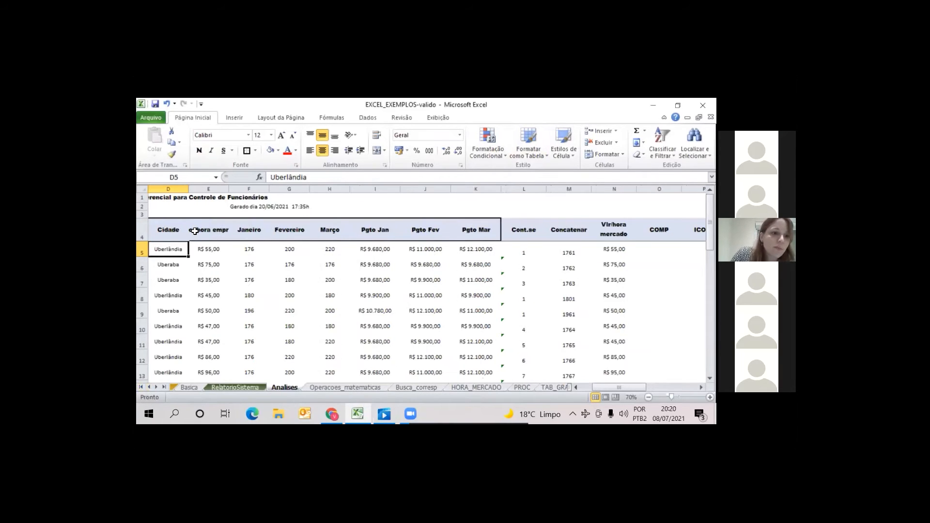
left_click(226, 224)
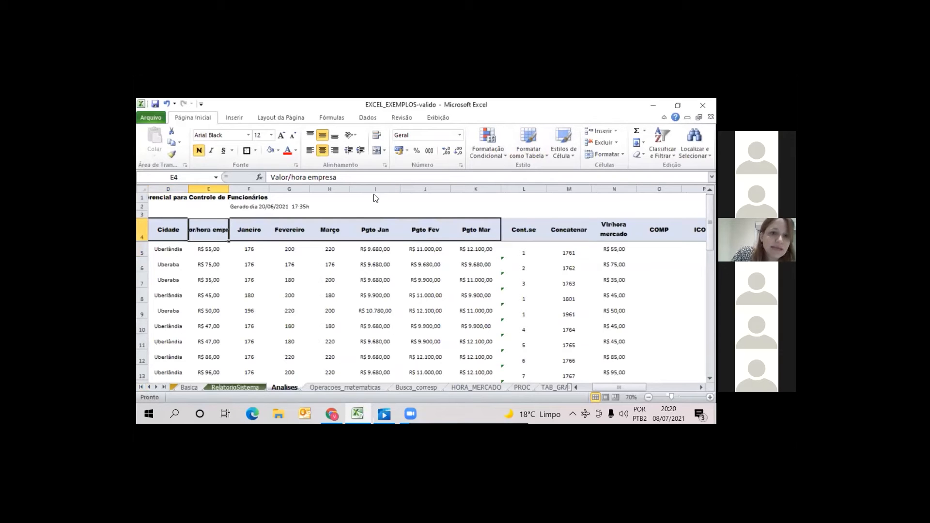
left_click(378, 137)
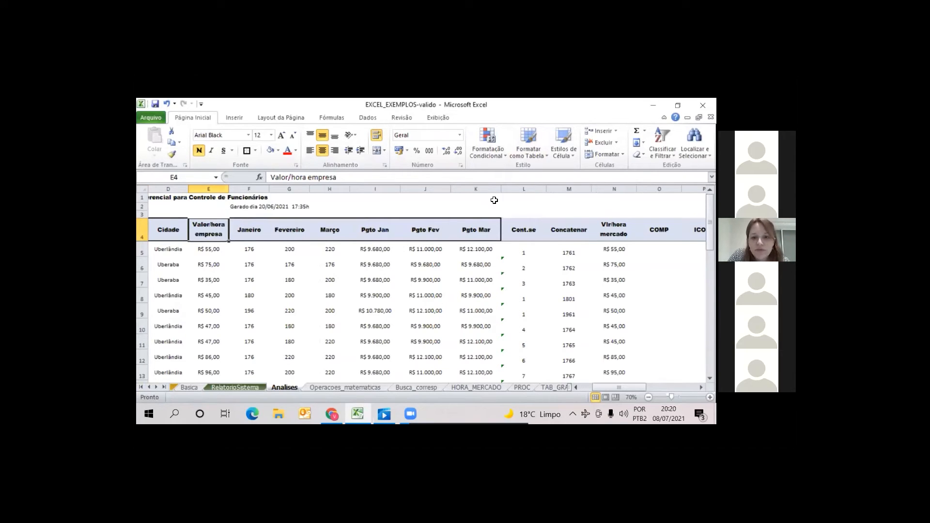
Extend the outside border of the row 4 headers through the ICONE column
left_click_drag(484, 229, 522, 230)
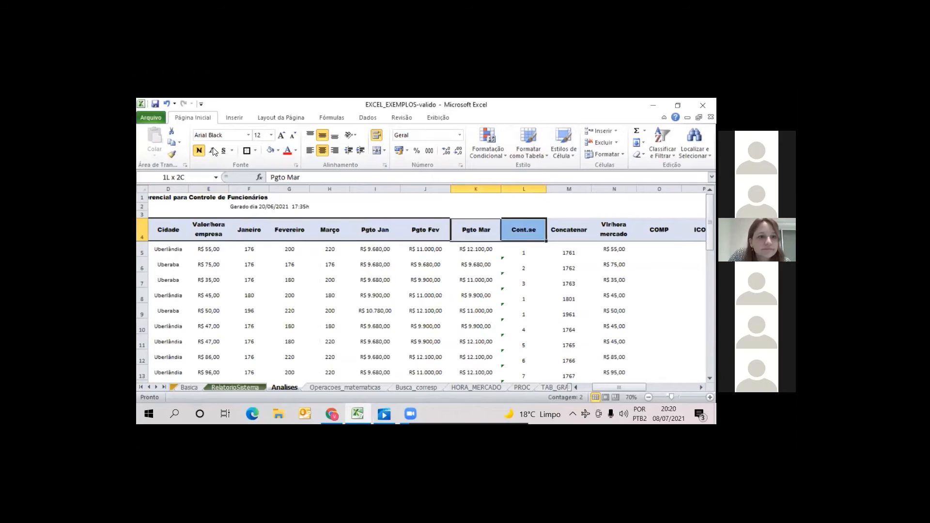
left_click(256, 151)
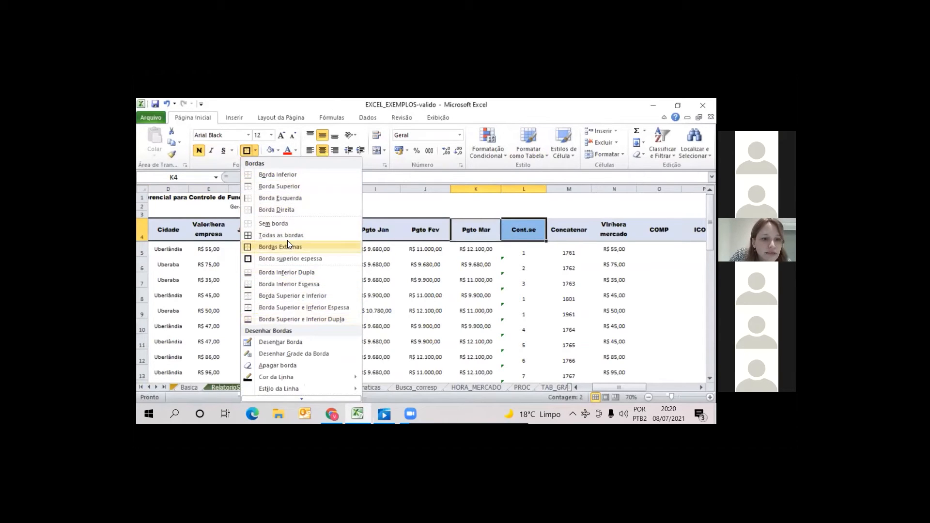
left_click(163, 217)
left_click_drag(168, 230, 557, 255)
left_click(289, 296)
key("Left")
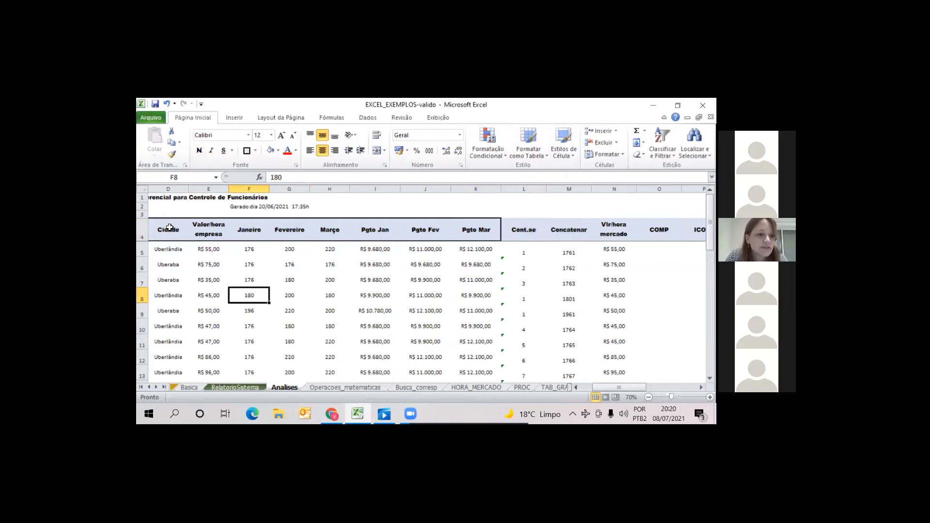
key("Left")
key("Left")
key("Left")
key("Left")
key("Left")
left_click_drag(168, 229, 583, 231)
left_click(246, 152)
Check the border settings of the Pgto Mar and Cont.se header cells K4:L4 and accept them
left_click_drag(358, 230, 402, 230)
left_click(255, 150)
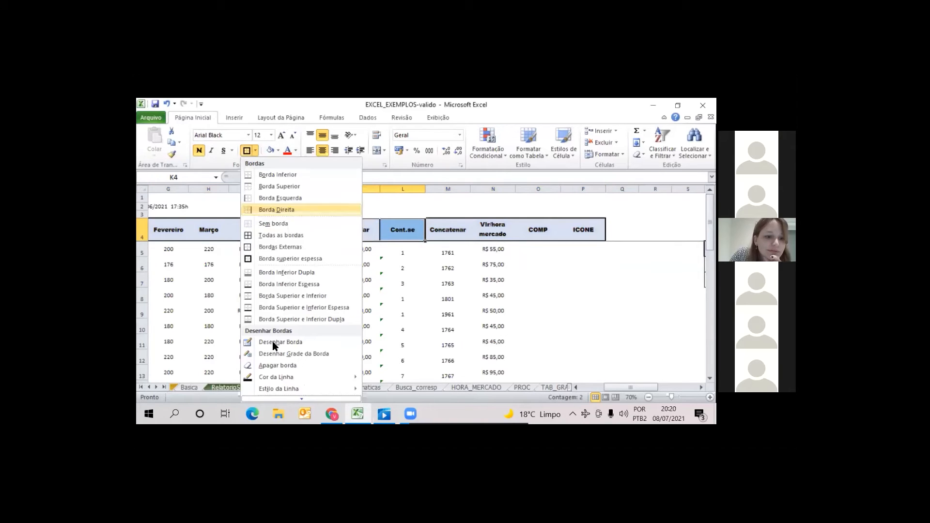
left_click(294, 397)
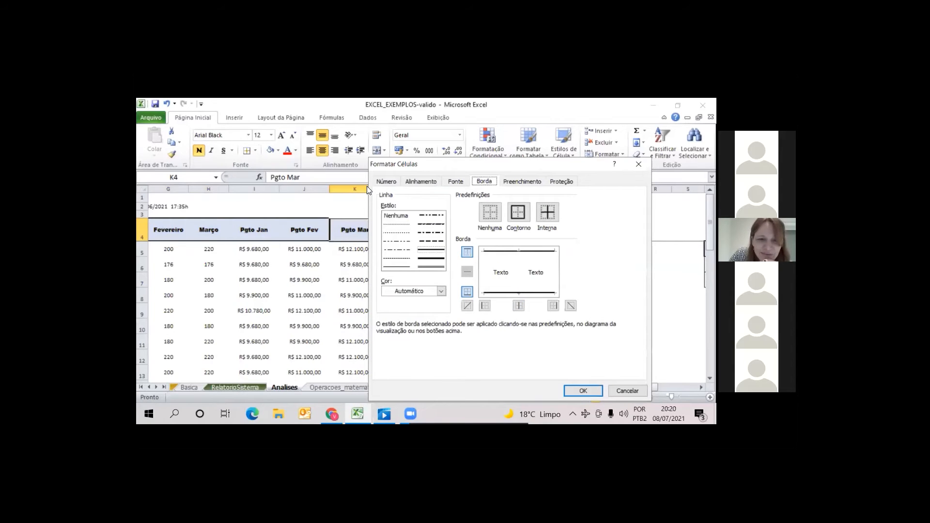
left_click_drag(493, 164, 496, 113)
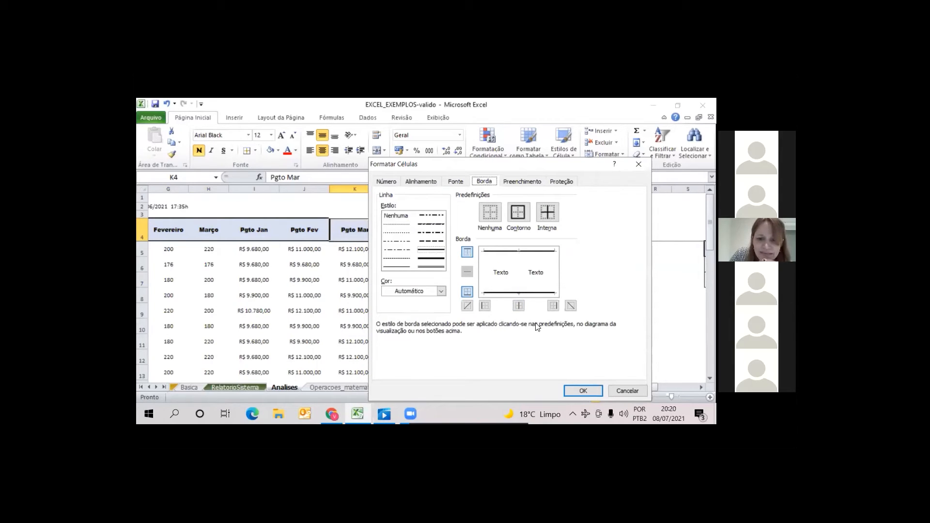
key("Return")
left_click(567, 308)
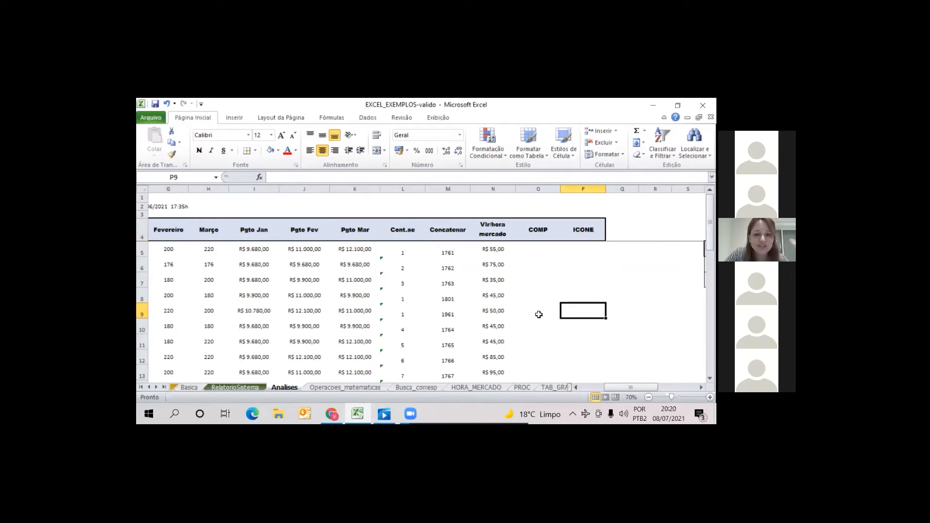
left_click(496, 249)
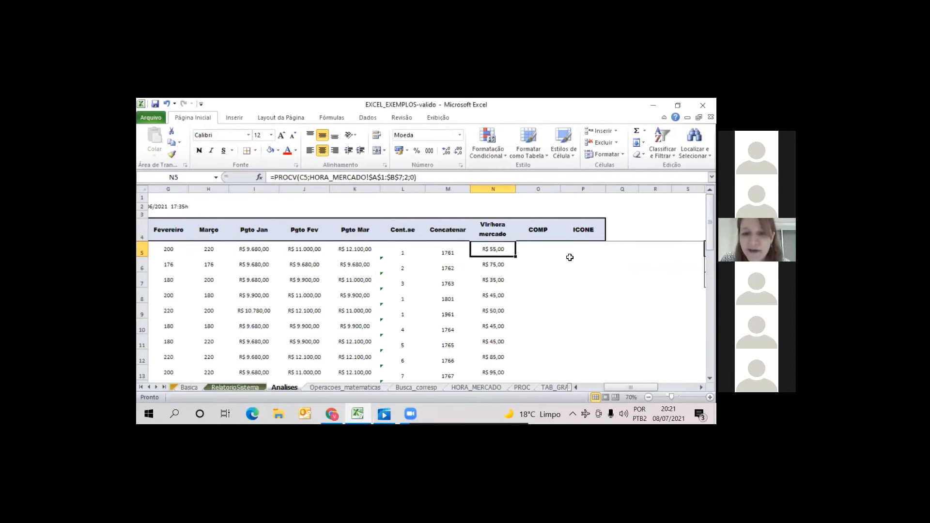
left_click(535, 249)
type("=")
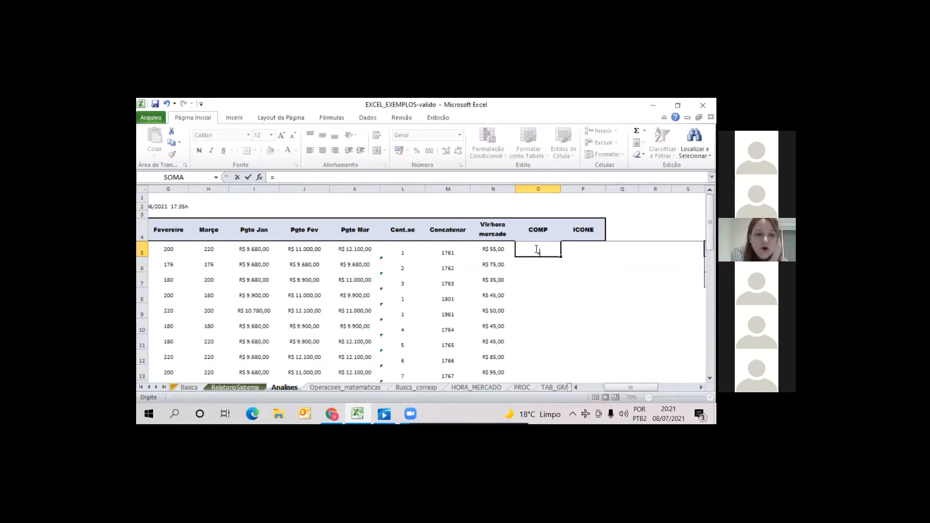
type("se(")
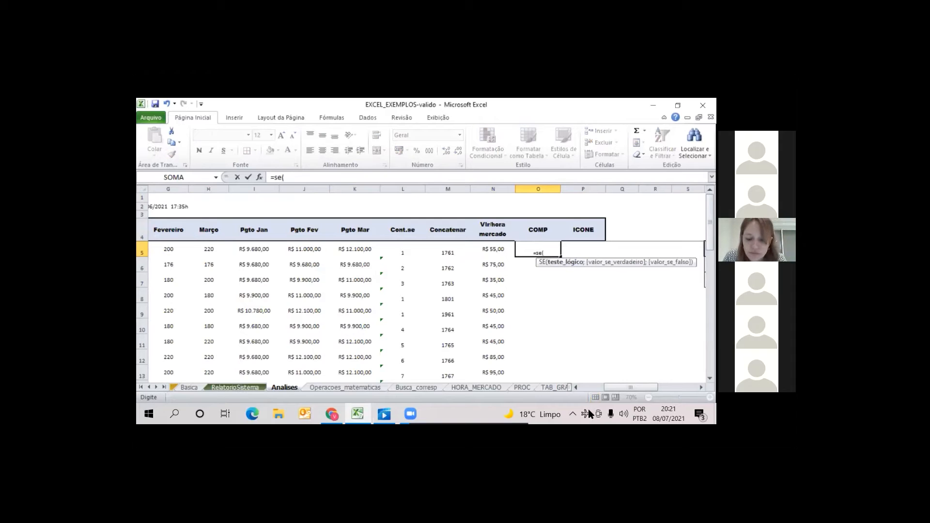
key("Left")
key("Escape")
key("Left")
key("Left")
key("Left")
key("Left")
key("Left")
key("Left")
key("Left")
key("Left")
key("Left")
key("Left")
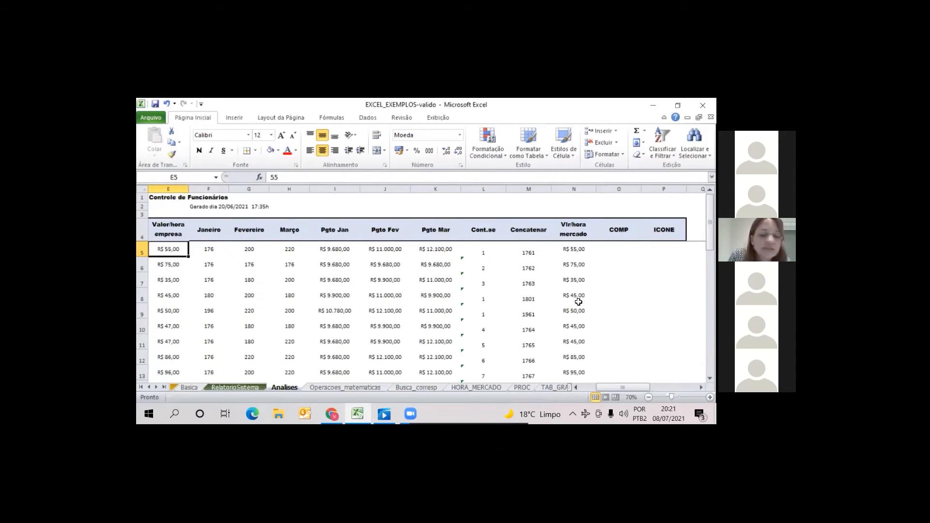
Start a SE formula in COMP cell O5 that tests whether E5 equals N5
left_click(625, 247)
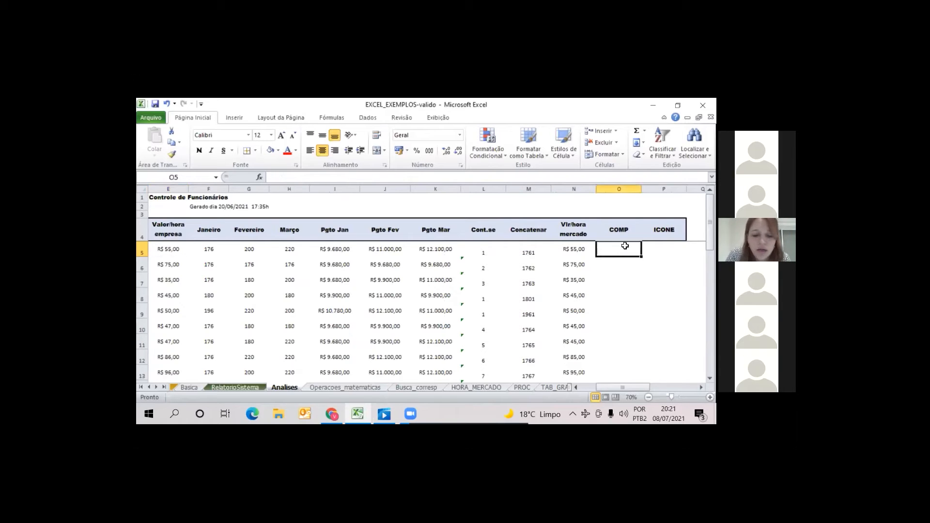
type("=se(")
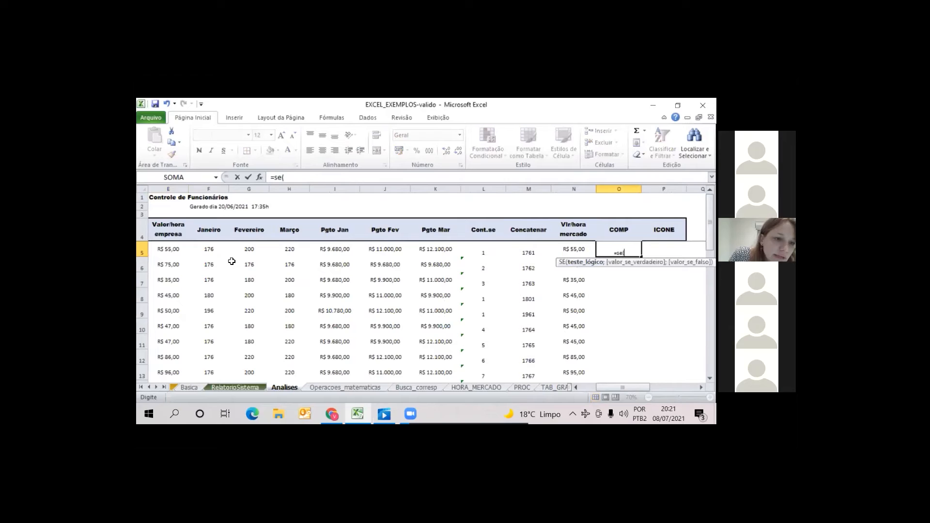
left_click(162, 250)
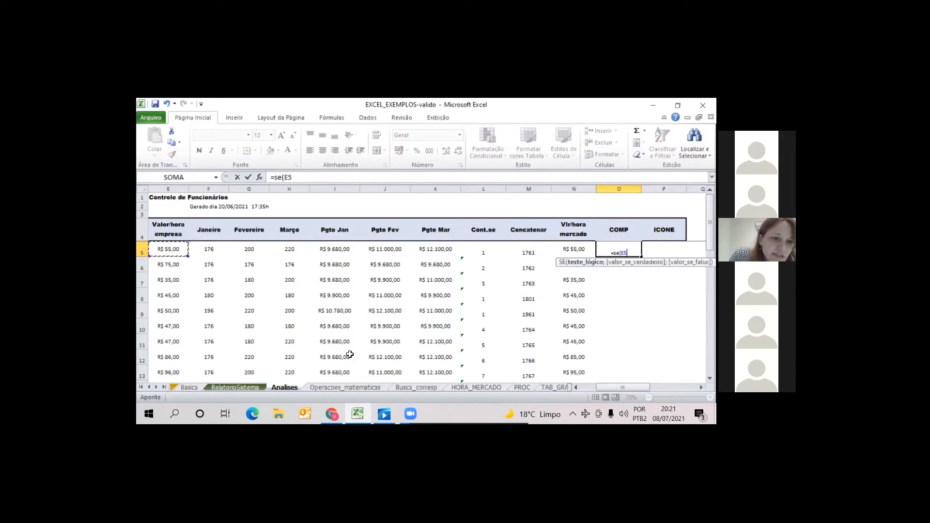
left_click(299, 177)
type("=")
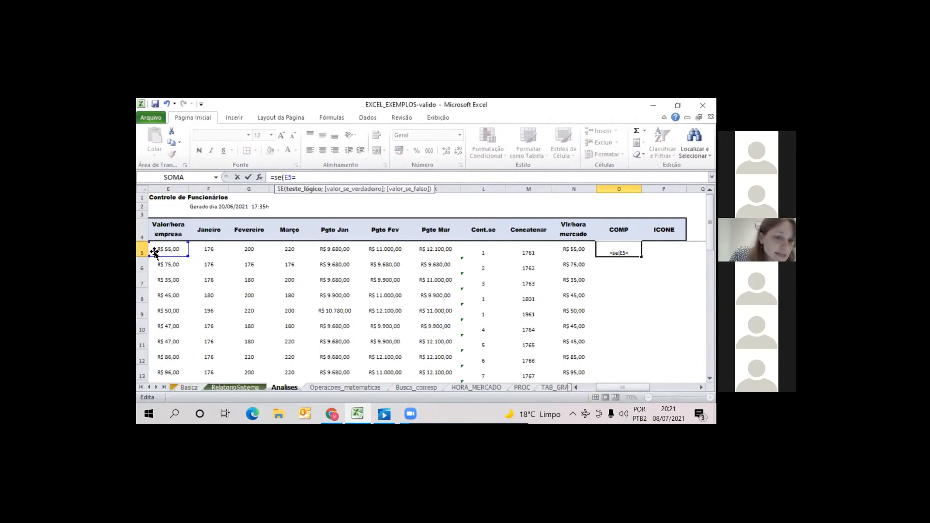
left_click(582, 249)
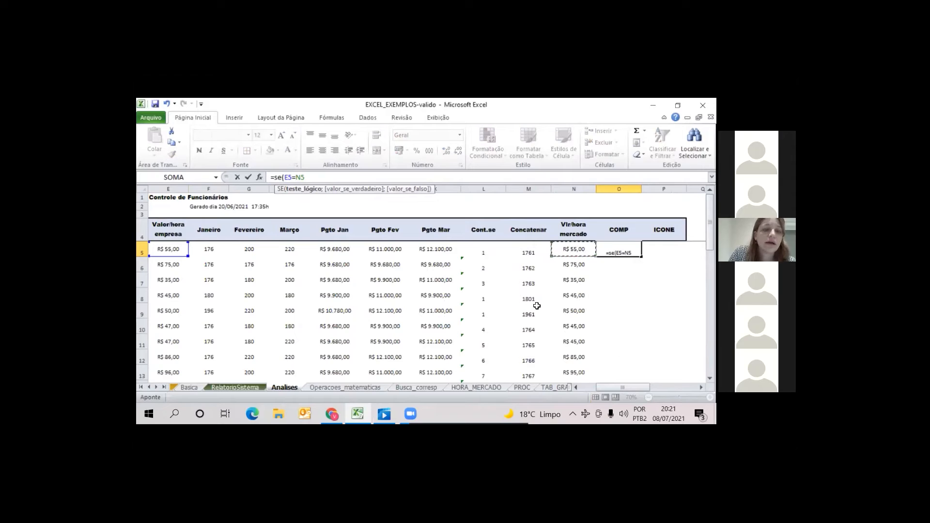
Have the O5 formula return "IGUAL" when the test is true, and complete it without a false value
type(";")
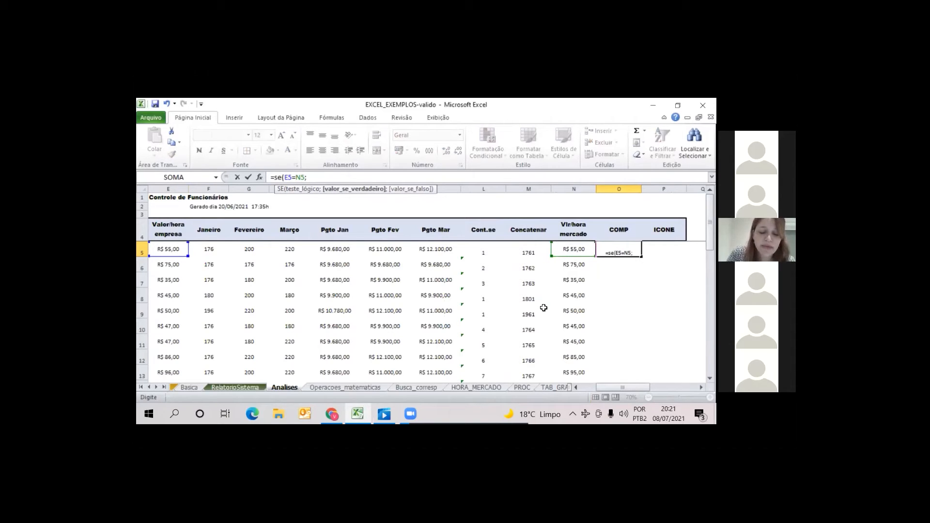
type("\"")
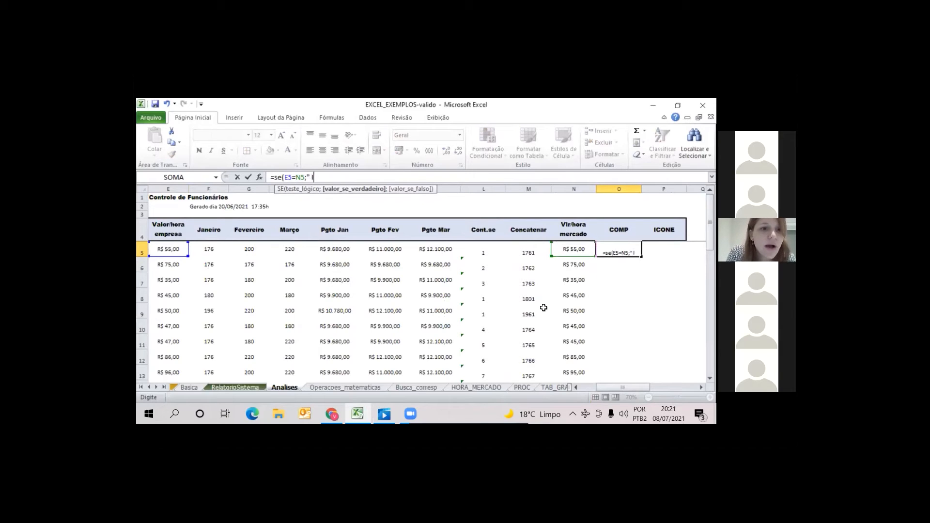
type("IGAUL")
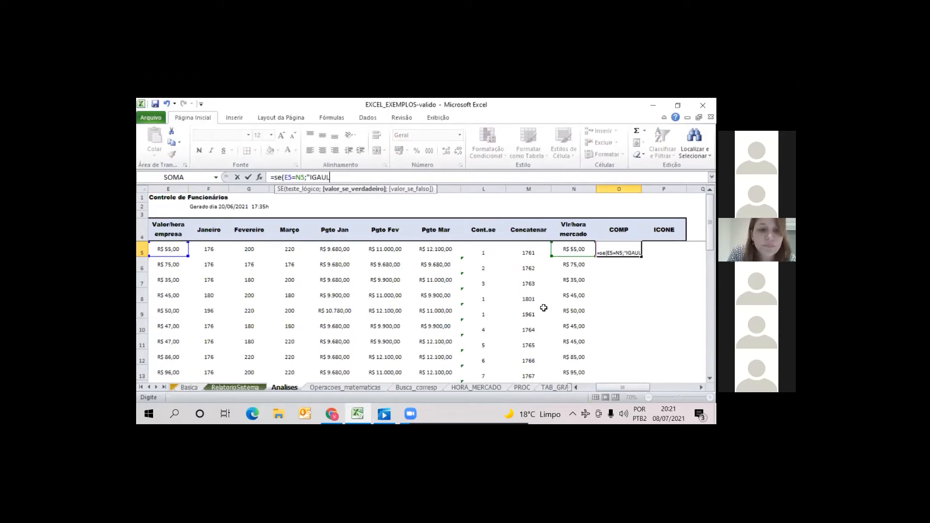
key("BackSpace")
key("BackSpace")
key("BackSpace")
type("UAL")
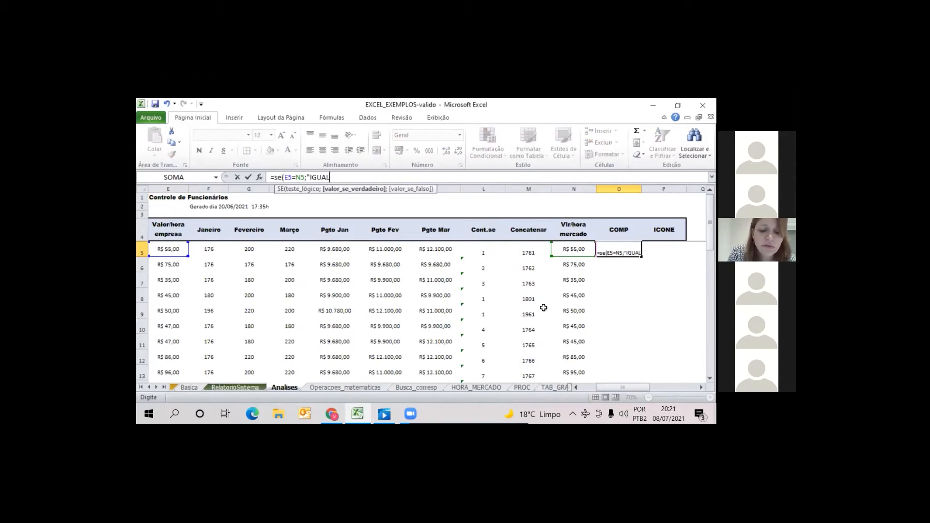
type("\"")
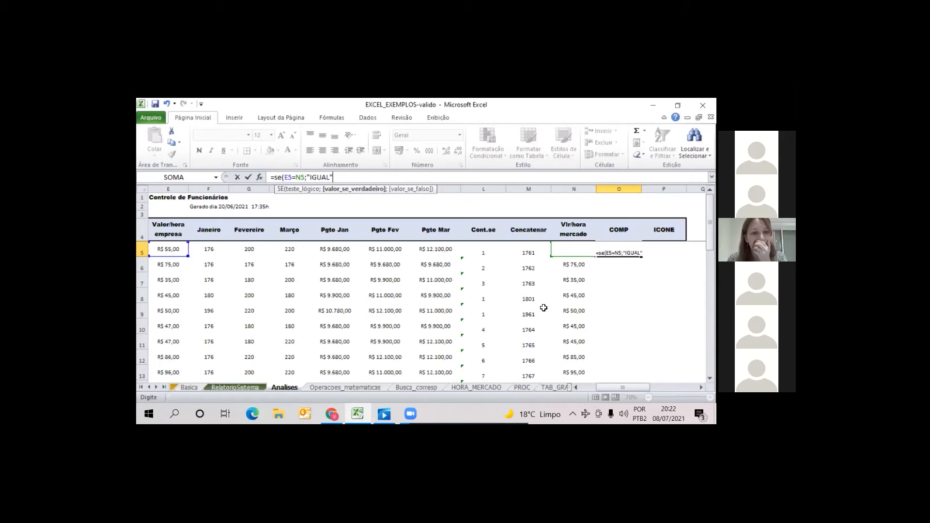
type(")")
key("Return")
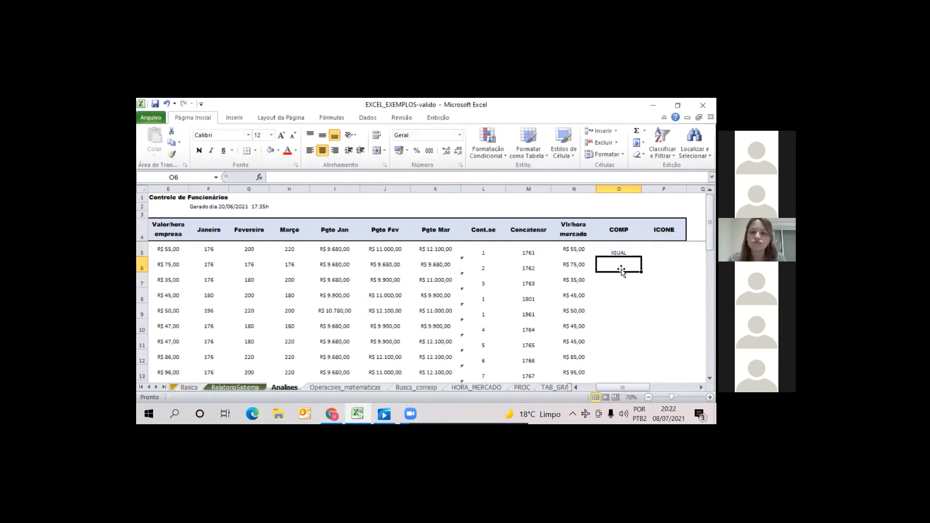
Align the contents of the COMP and ICONE columns vertically to the middle
left_click_drag(619, 189, 664, 189)
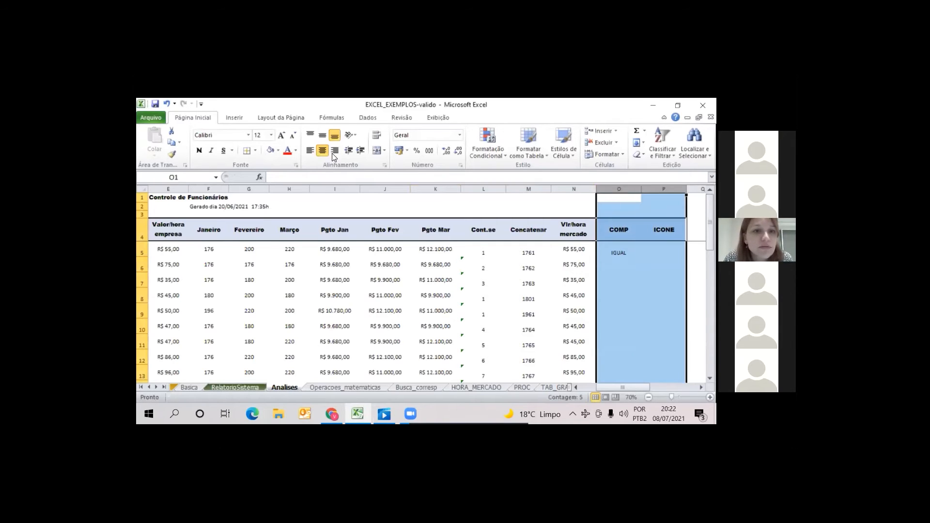
left_click(322, 135)
left_click(664, 295)
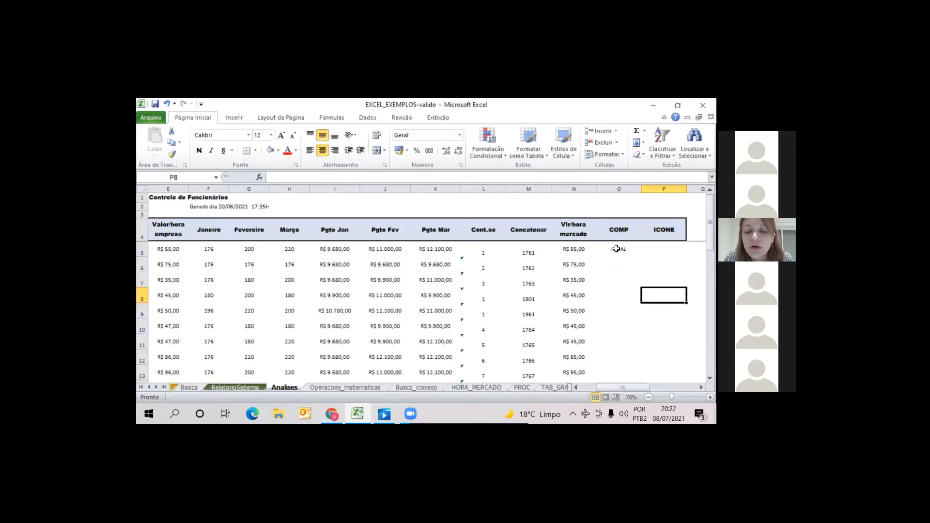
Fill the COMP formula from O5 down to O10 and inspect the copied formula in O10
left_click(619, 249)
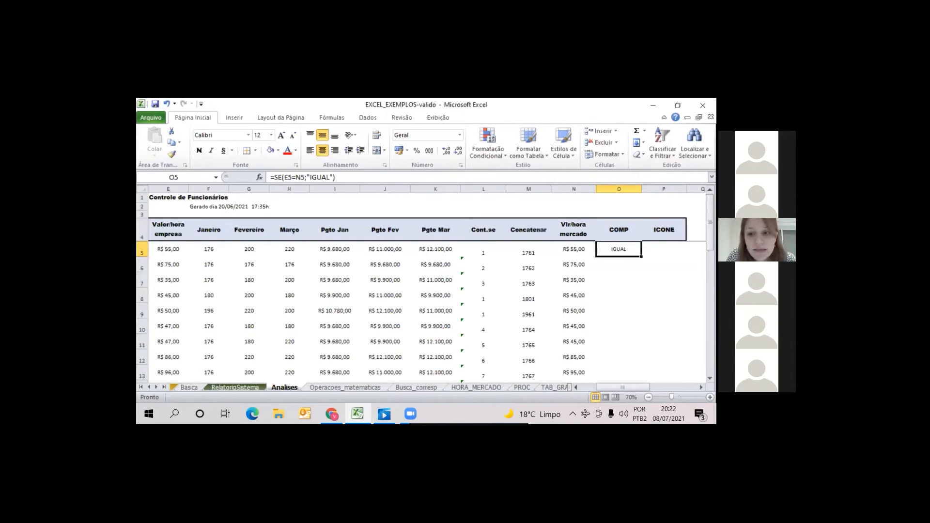
left_click_drag(642, 257, 641, 334)
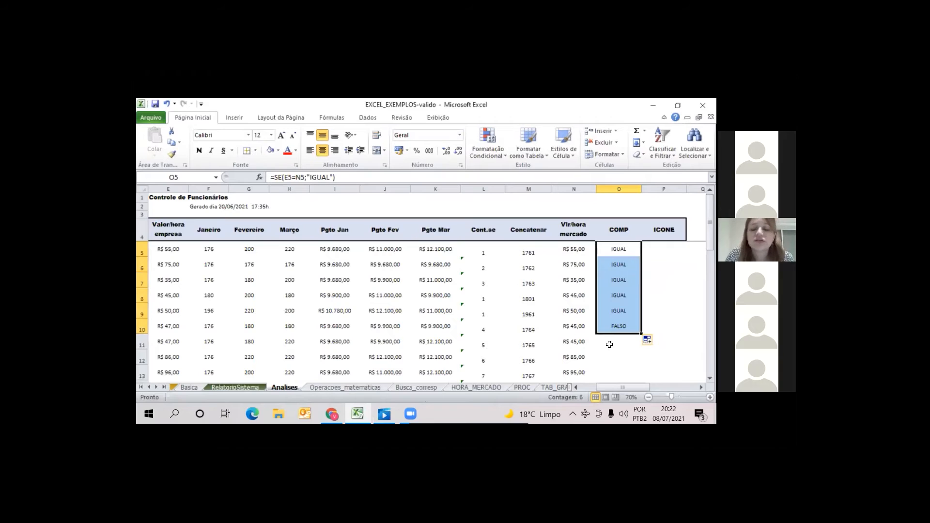
left_click(621, 331)
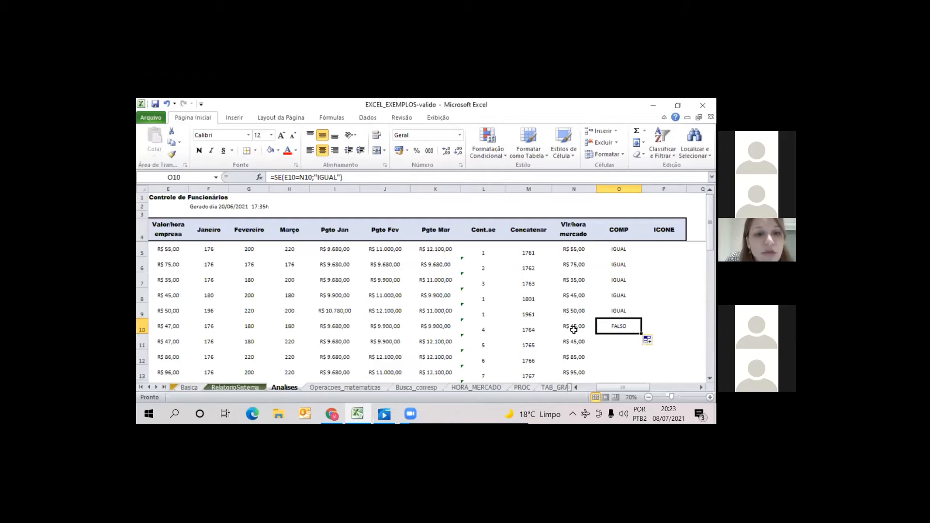
Add a nested SE as the false value of the O10 formula, testing whether E5 is greater than N5
left_click(342, 178)
type(";")
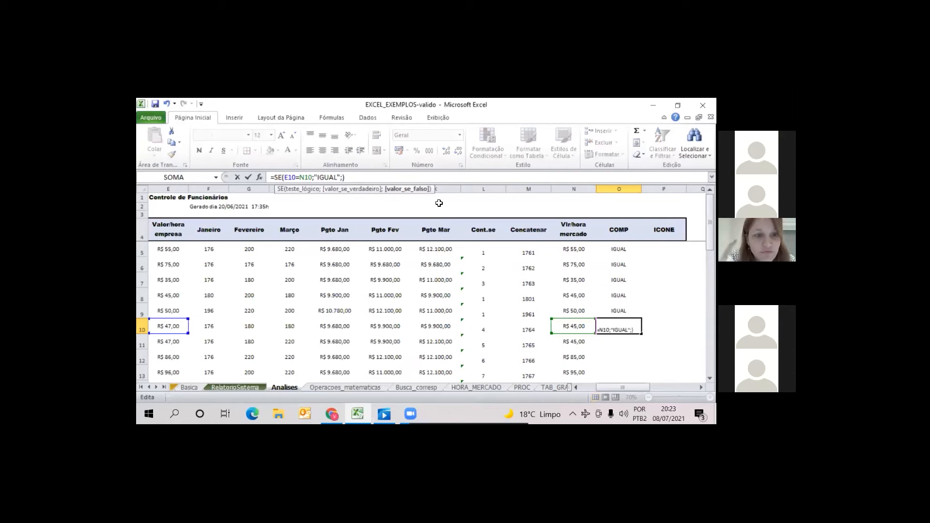
type("se")
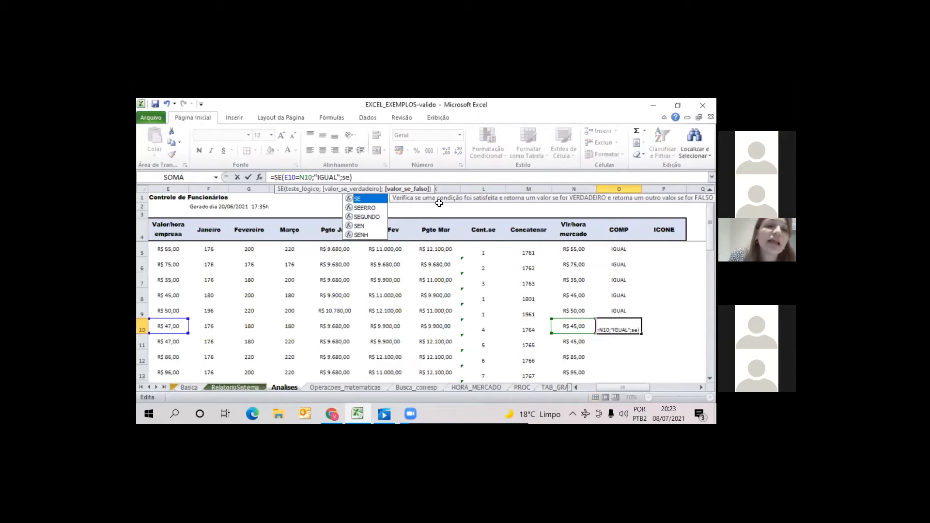
type("(")
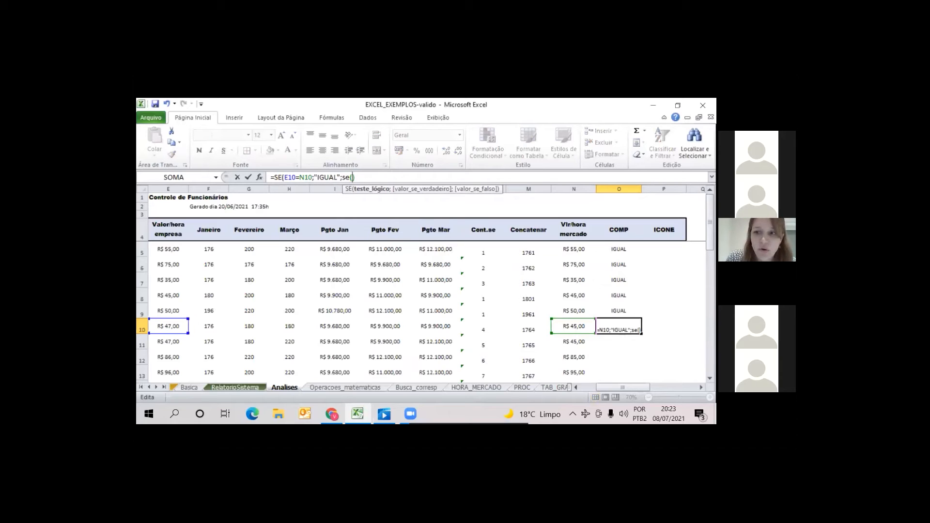
left_click(178, 250)
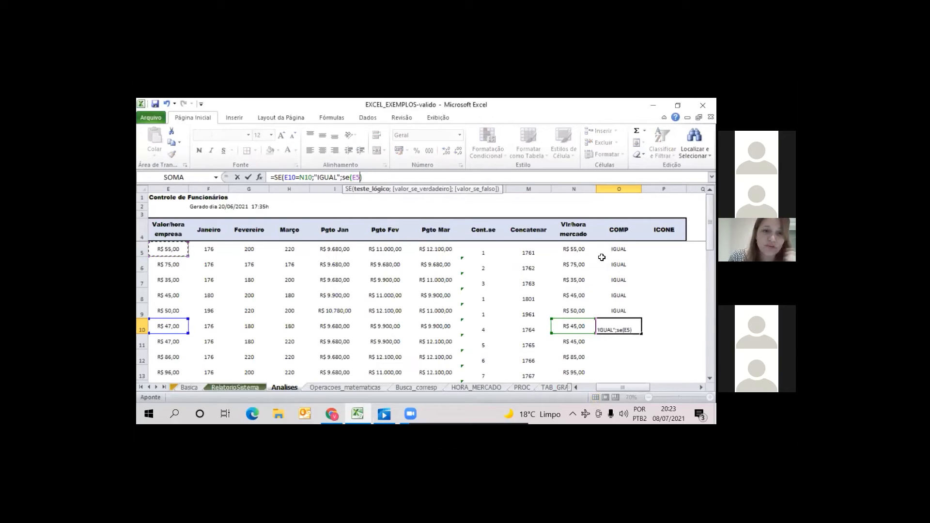
type(">")
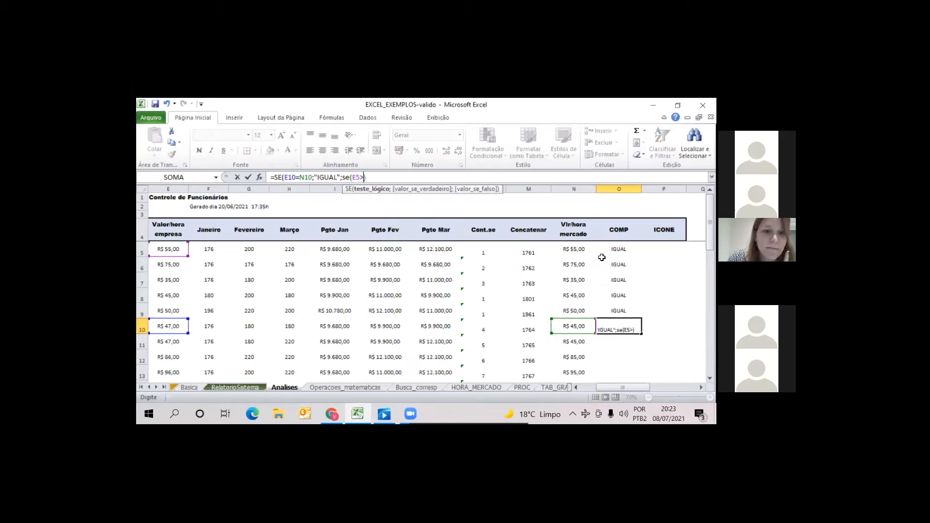
left_click(576, 247)
Make the nested SE return "MAIOR" if true and "MENOR" if false, accepting the proposed formula correction
type(";\"")
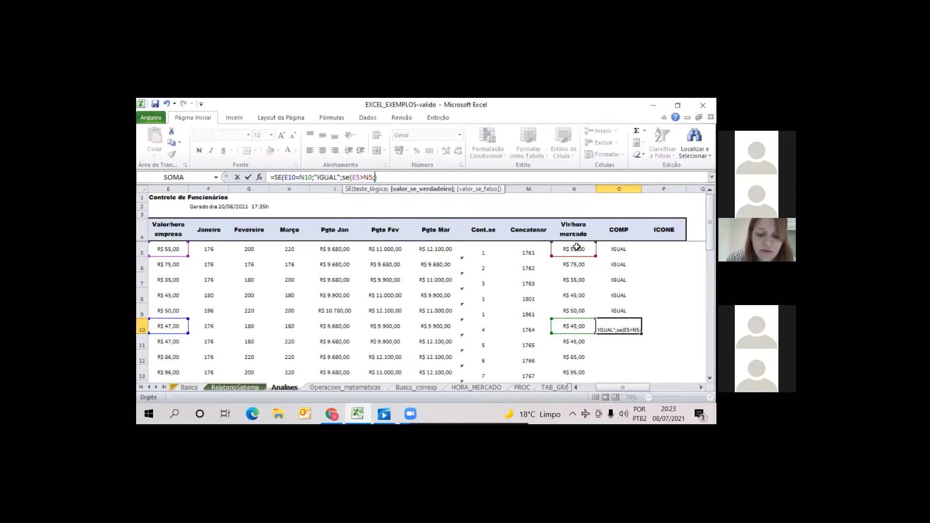
type("MAIO")
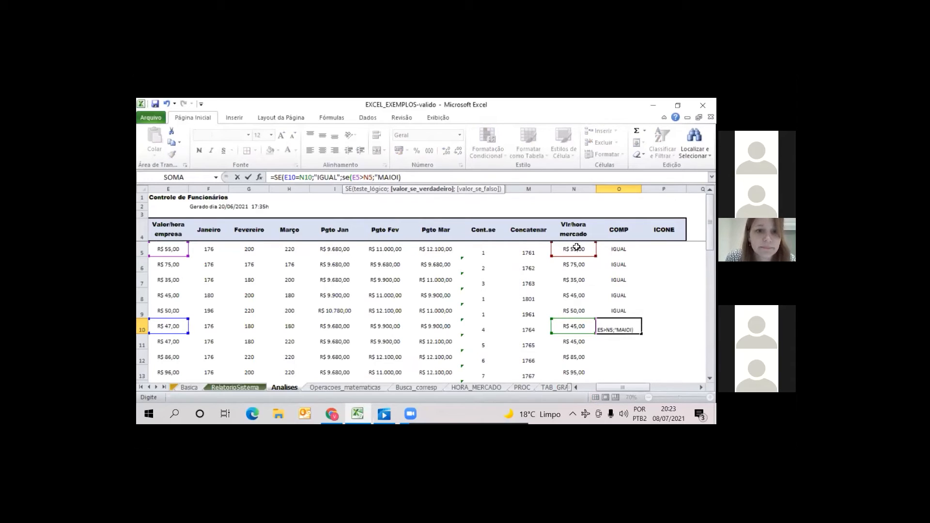
type("R\"")
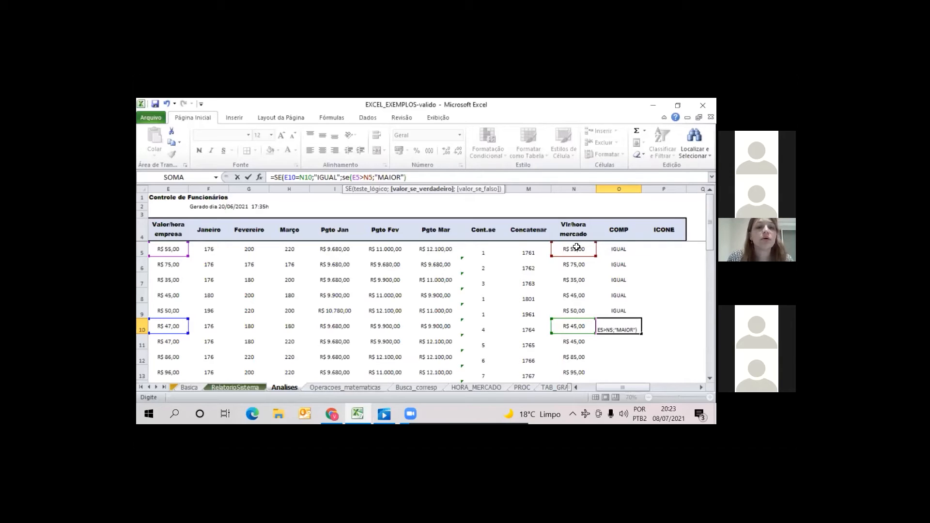
type(";")
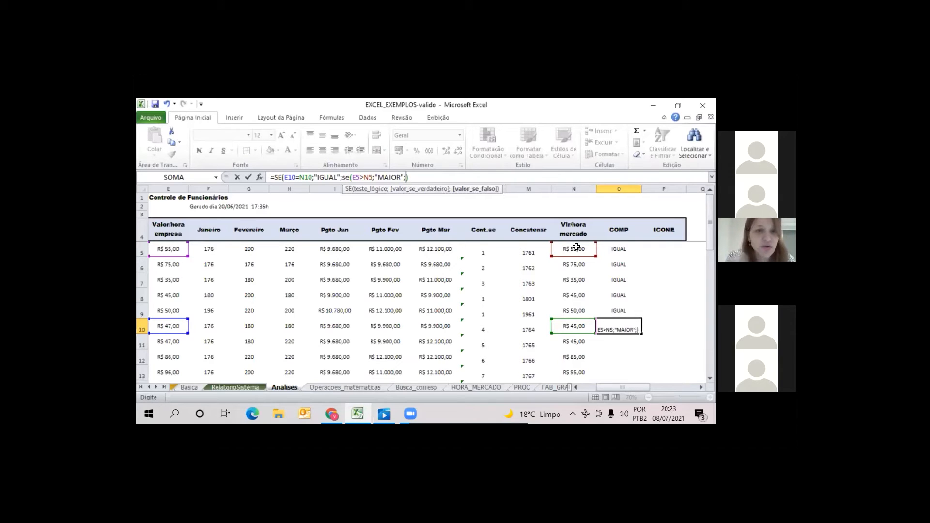
type("\"MENOR")
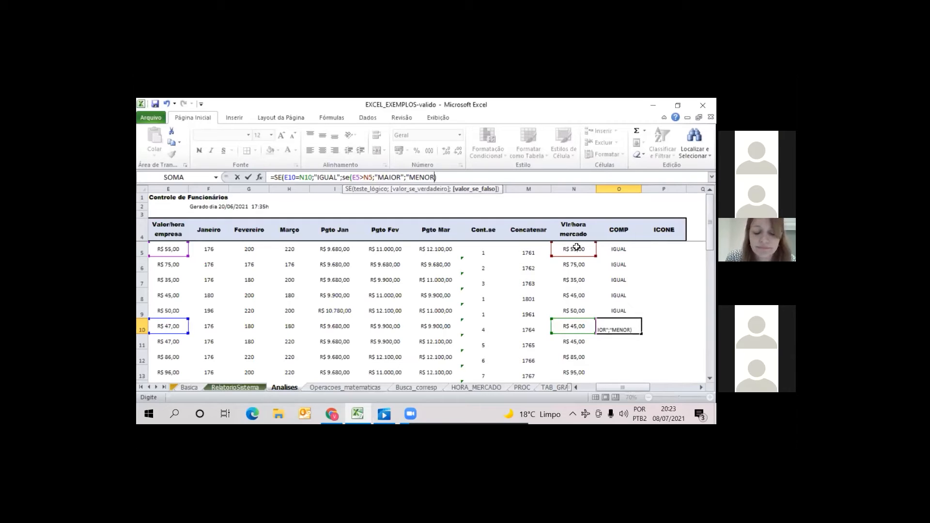
type("\"")
key("Return")
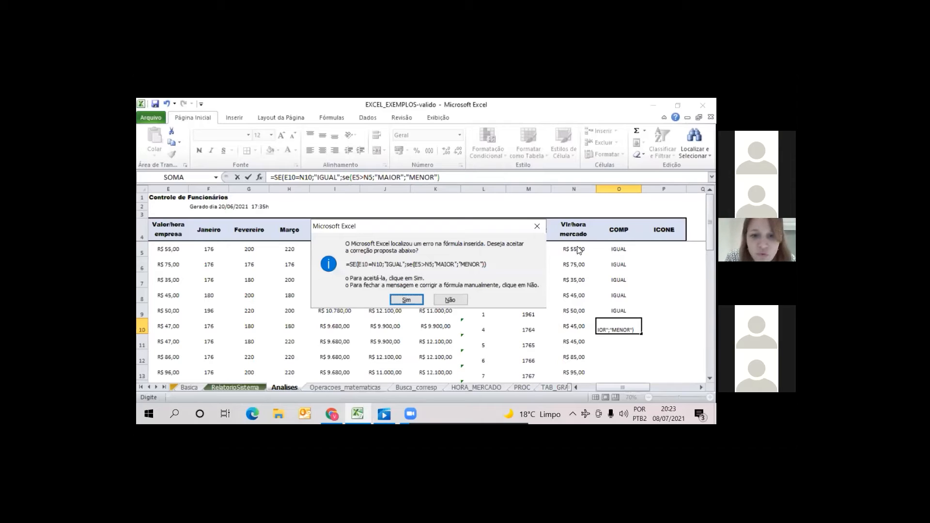
key("Return")
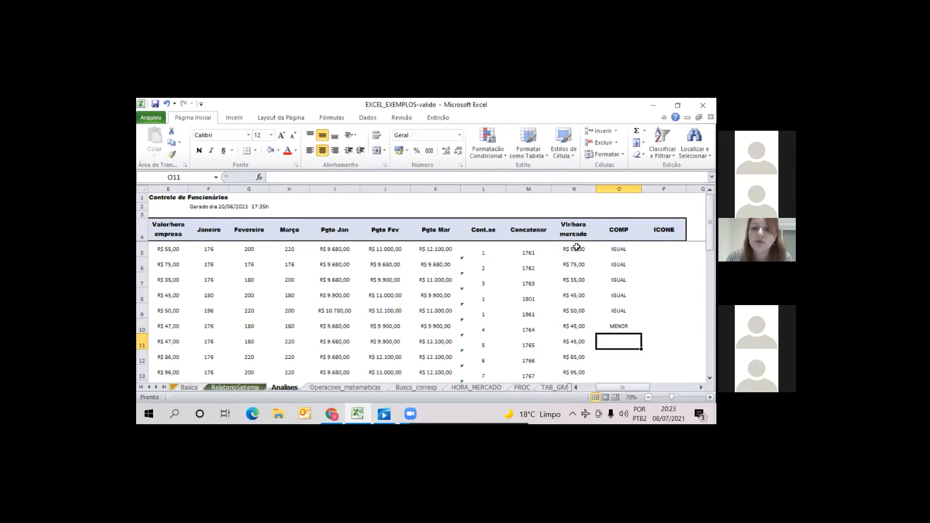
Fill the nested SE formula from O10 up to O5 in the COMP column
left_click(618, 327)
left_click_drag(642, 334, 625, 265)
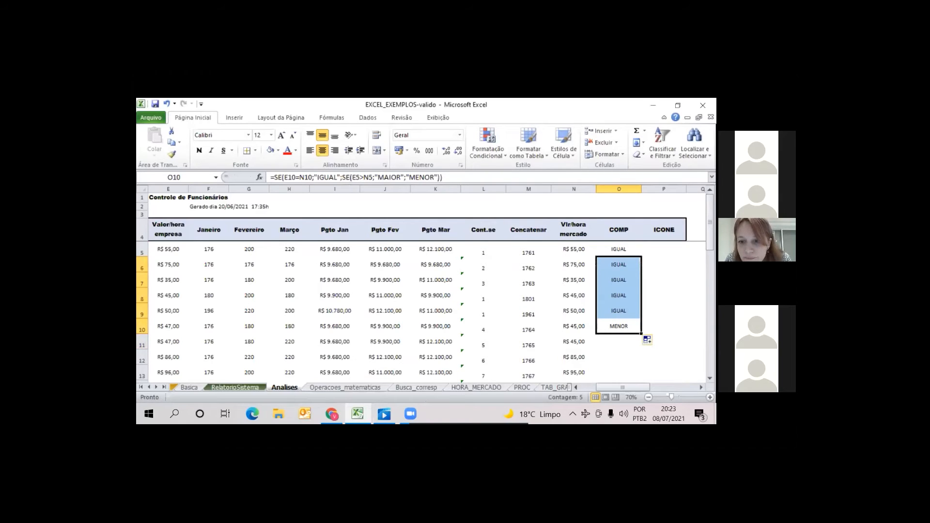
left_click_drag(641, 334, 629, 252)
Replace the two #REF! references in the O5 formula so the nested test reads E5>N5
left_click(627, 252)
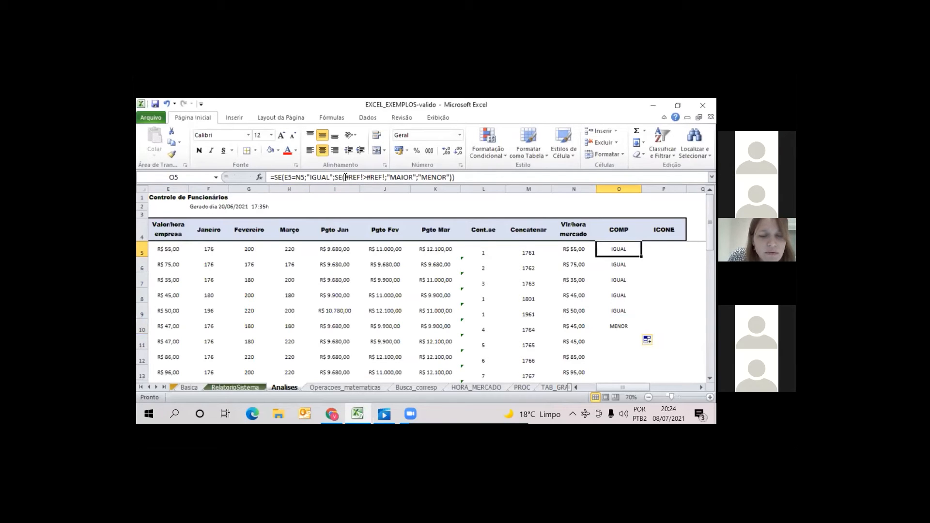
mouse_move(345, 177)
left_mouse_down()
mouse_move(389, 187)
mouse_move(363, 177)
left_mouse_up()
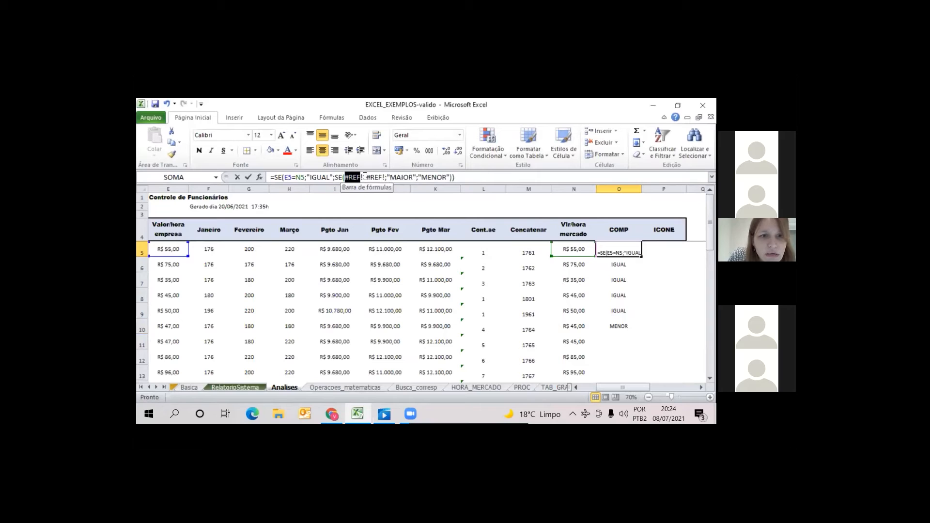
left_click(178, 250)
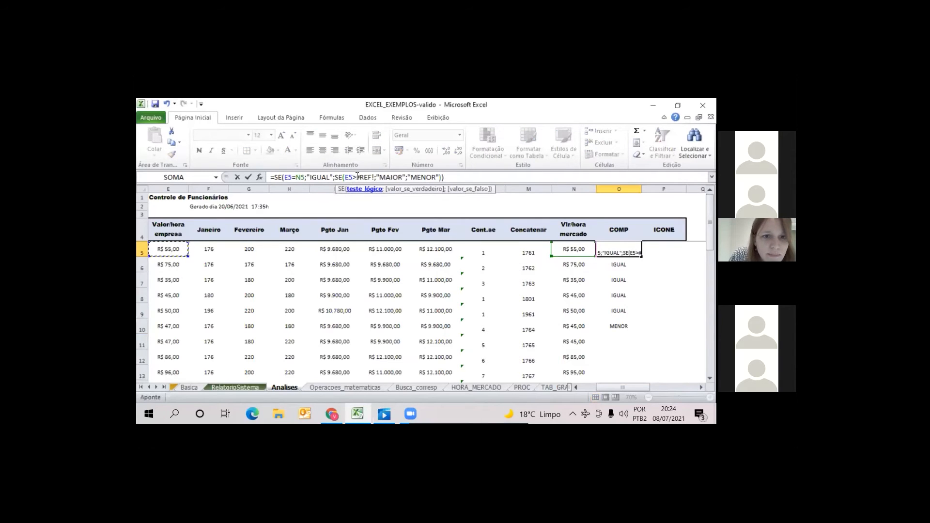
left_click_drag(356, 178, 374, 178)
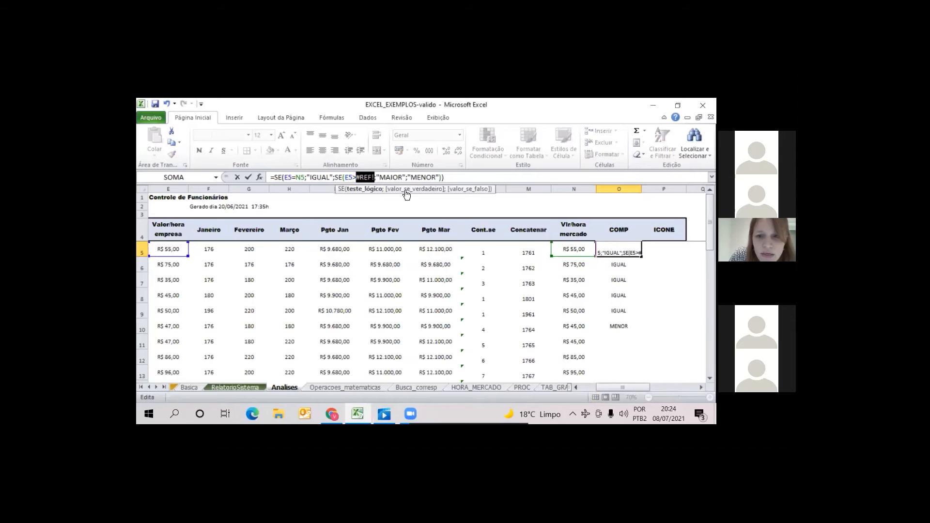
left_click(580, 249)
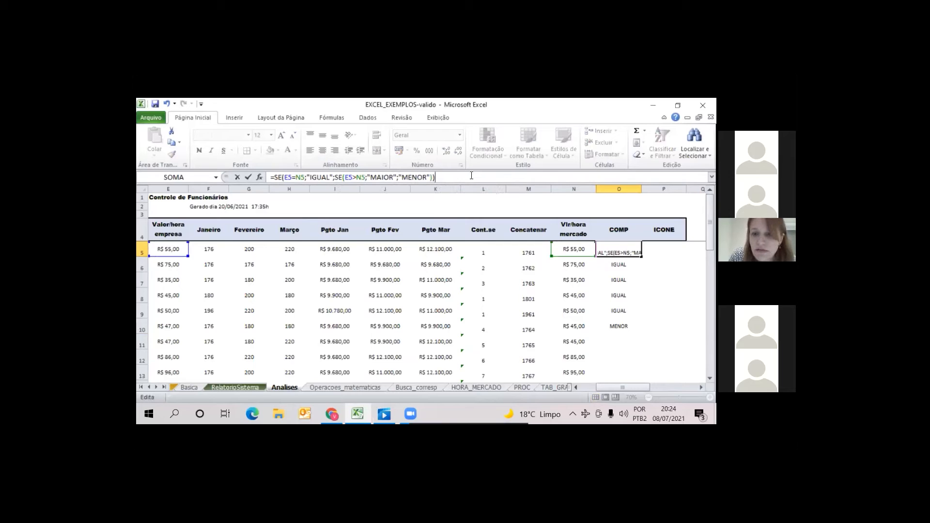
key("Return")
key("Up")
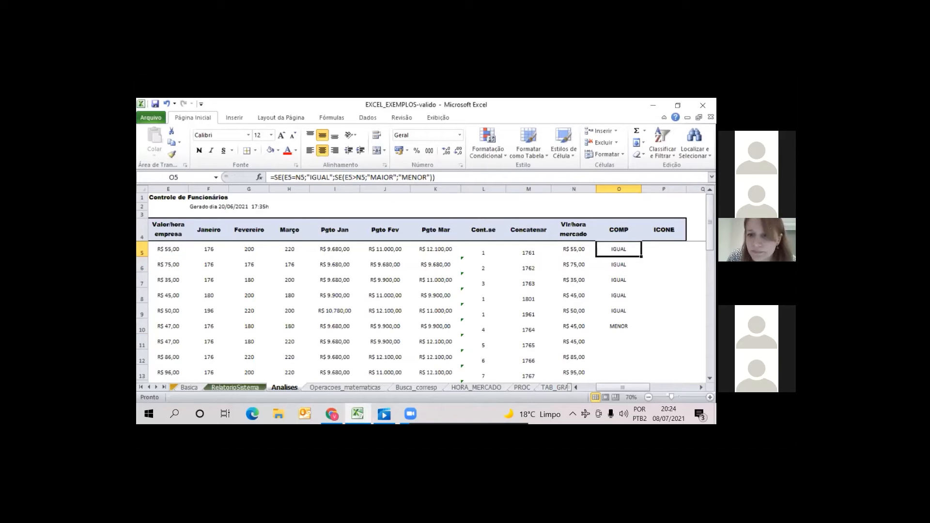
Fill the corrected nested SE formula from O5 down the COMP column to O29
left_click_drag(641, 256, 641, 349)
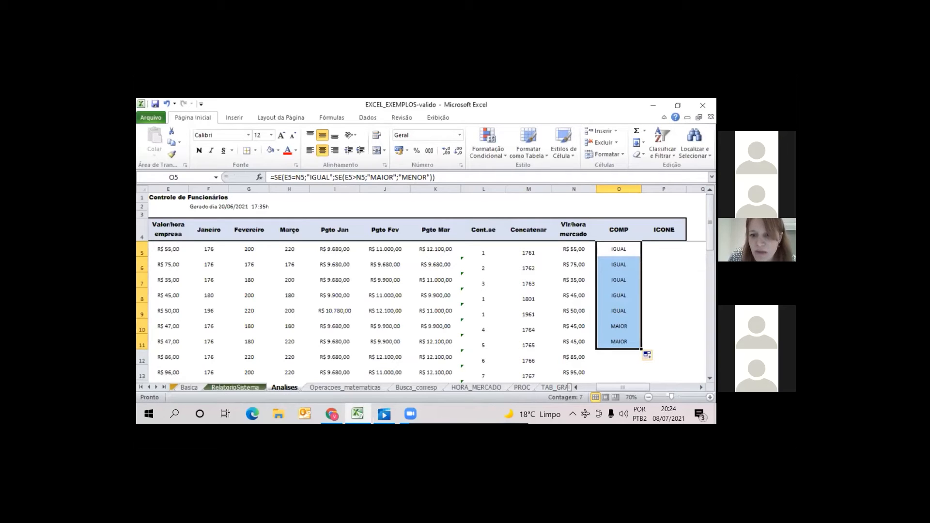
left_click_drag(641, 348, 604, 286)
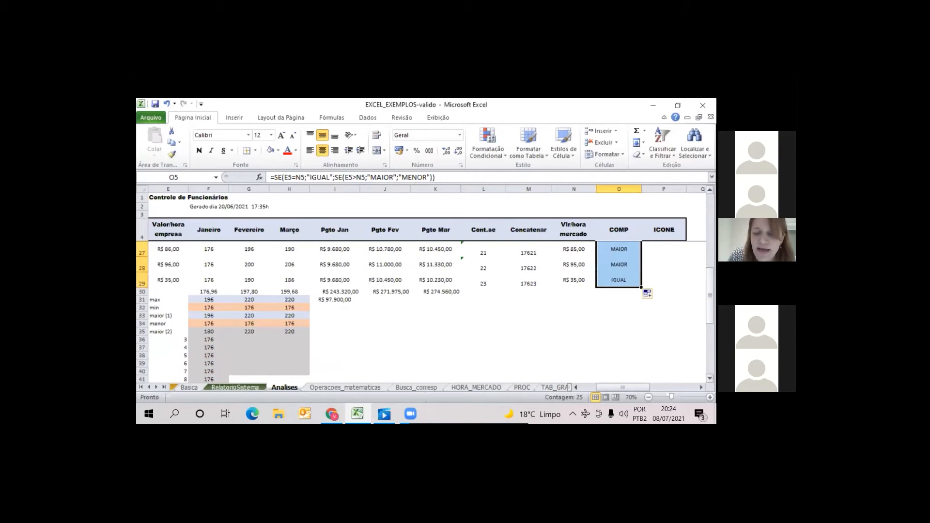
scroll(624, 264, "up", 7)
Examine the nested SE formulas and their classifications row by row down the COMP column, comparing company and market hourly rates
left_click(619, 265)
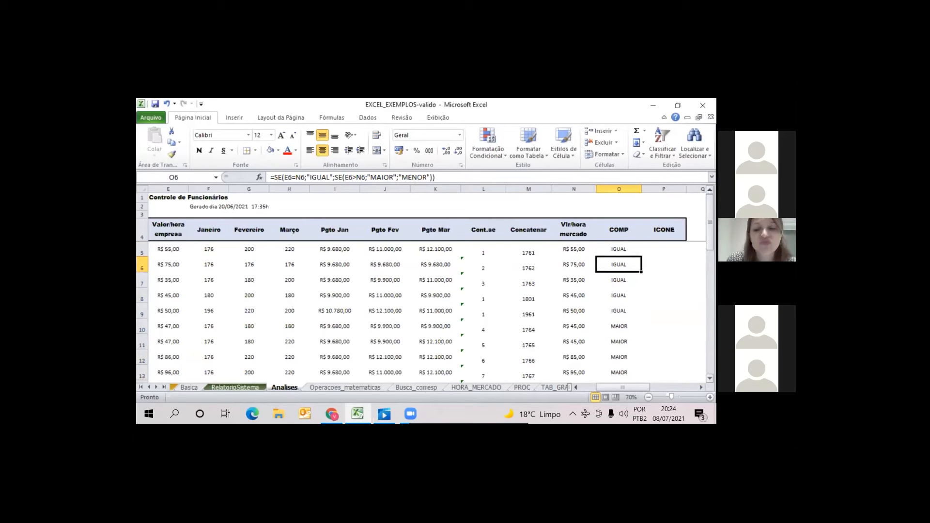
key("Down")
key("Down")
key("Down")
key("Down")
key("Down")
key("Down")
key("Down")
key("Down")
key("Down")
key("Down")
key("Down")
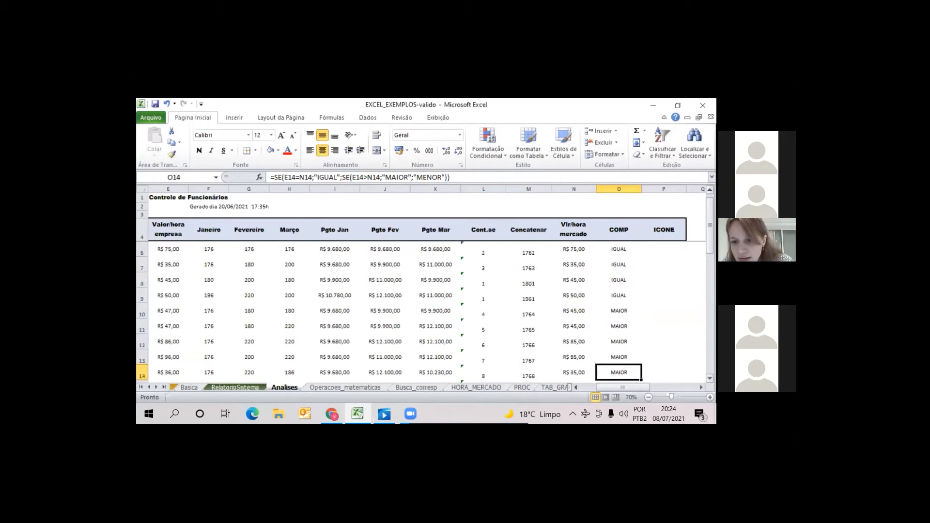
key("Down")
key("Down")
key("Down")
key("Down")
key("Down")
key("Down")
key("Down")
key("Down")
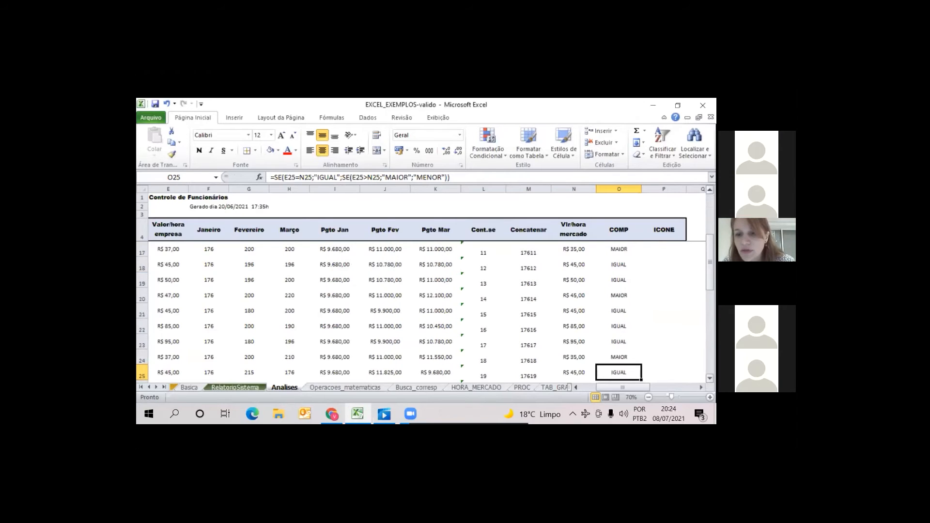
key("Up")
key("Up")
key("Up")
key("Up")
key("Up")
key("Up")
key("Up")
key("Up")
key("Up")
key("Right")
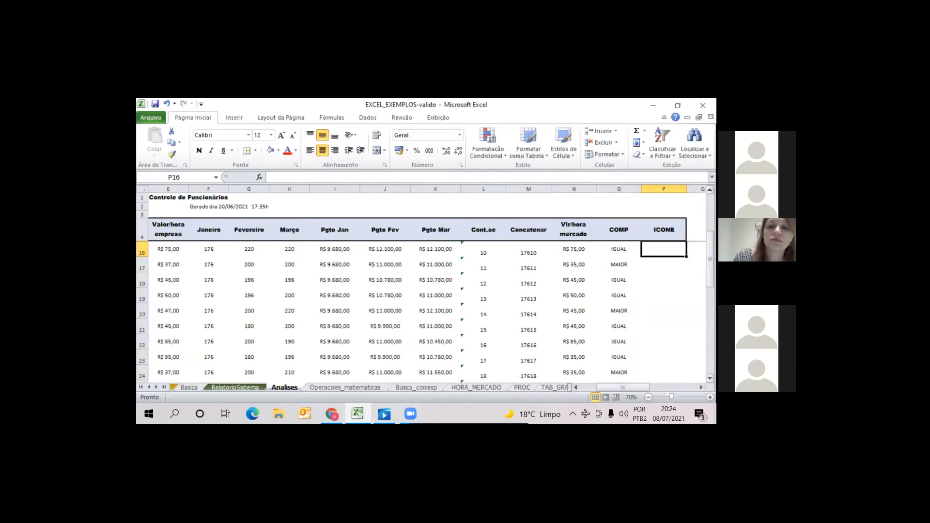
key("Left")
key("Up")
key("Up")
key("Up")
key("Up")
key("Up")
key("Up")
key("Up")
key("Up")
key("Up")
key("Up")
key("Up")
key("Up")
key("Up")
key("Up")
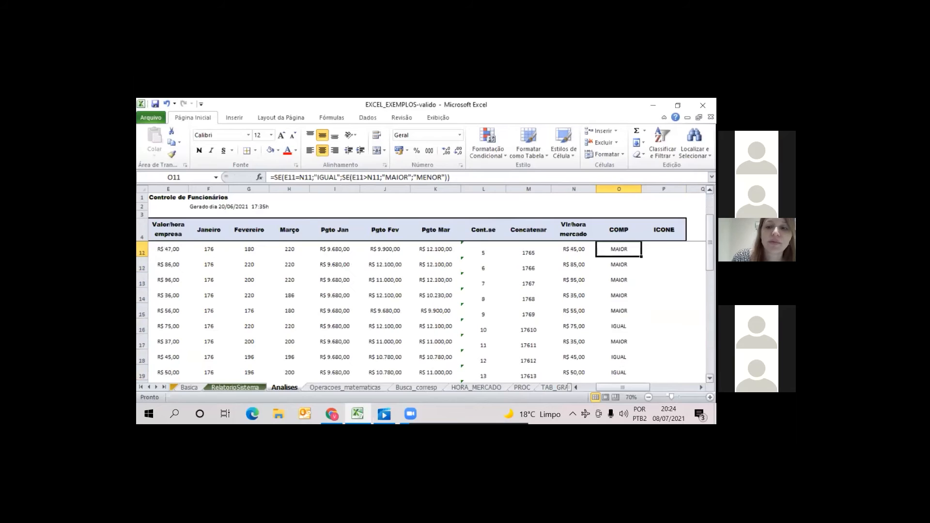
key("Down")
key("Down")
key("Down")
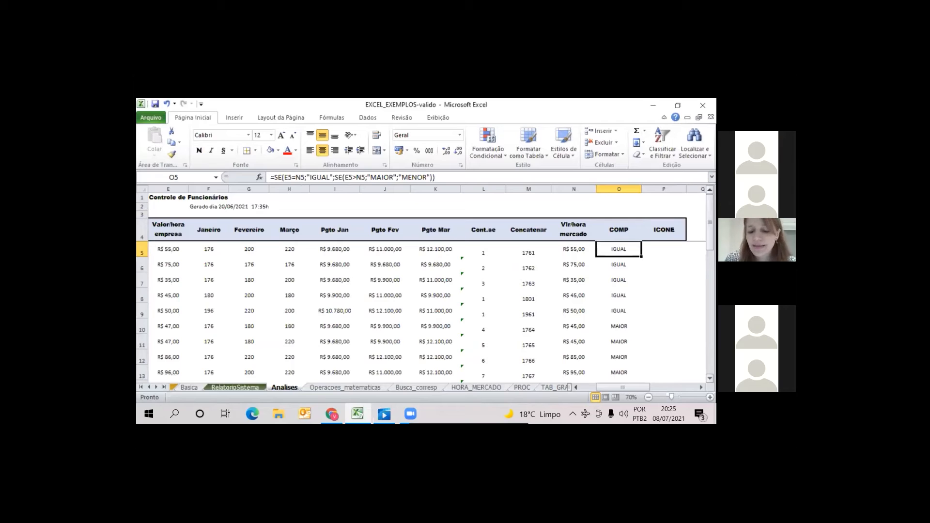
key("Down")
key("Down")
key("Down")
key("Down")
key("Down")
key("Down")
key("Down")
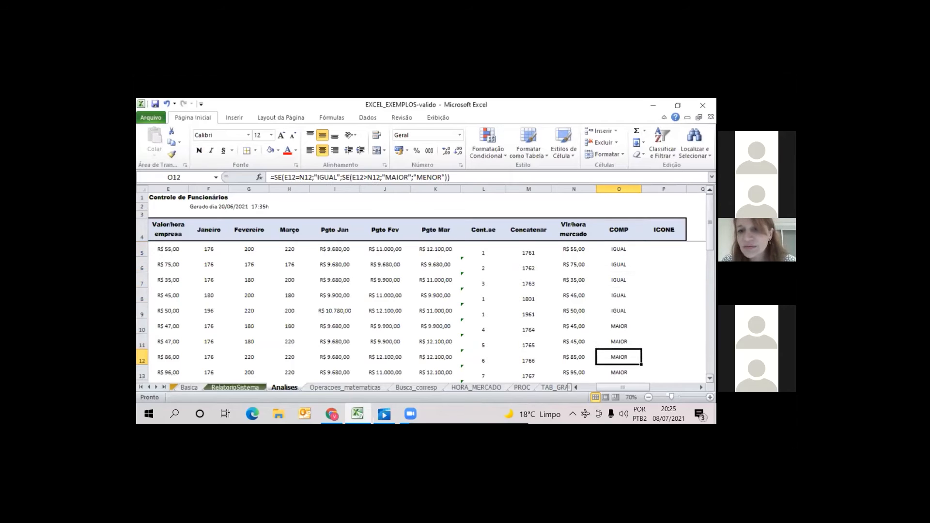
key("Up")
key("Up")
key("Up")
key("Up")
key("Up")
key("Up")
key("Up")
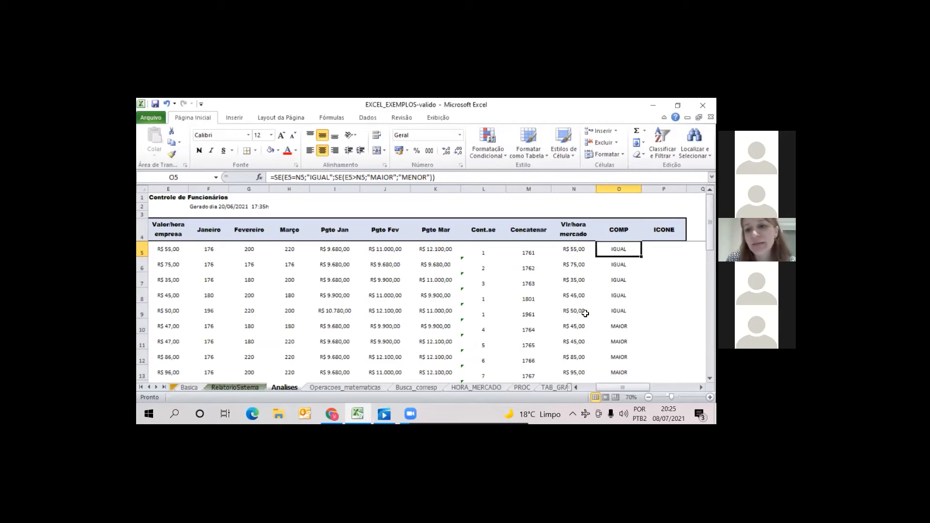
Shade the IGUAL cells O5:O9 in the COMP column manually with an orange fill
left_click(277, 151)
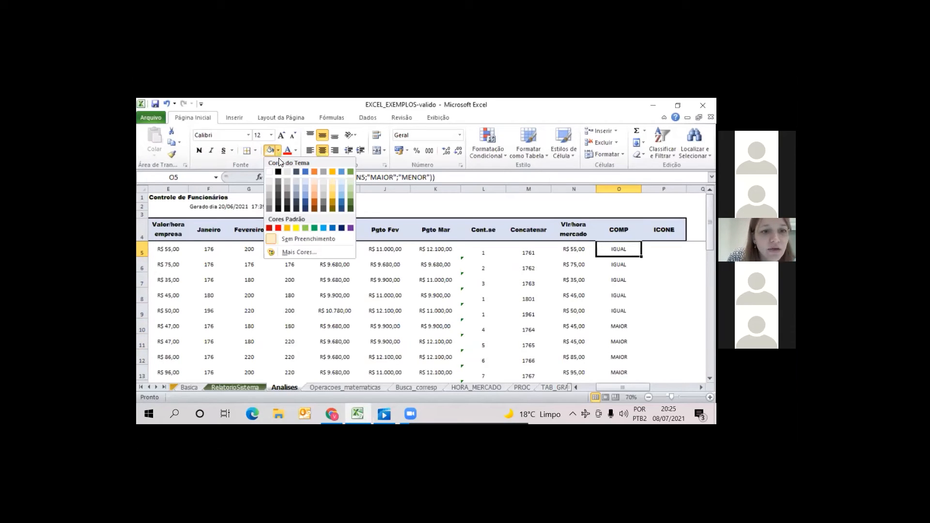
left_click(334, 176)
left_click(619, 264)
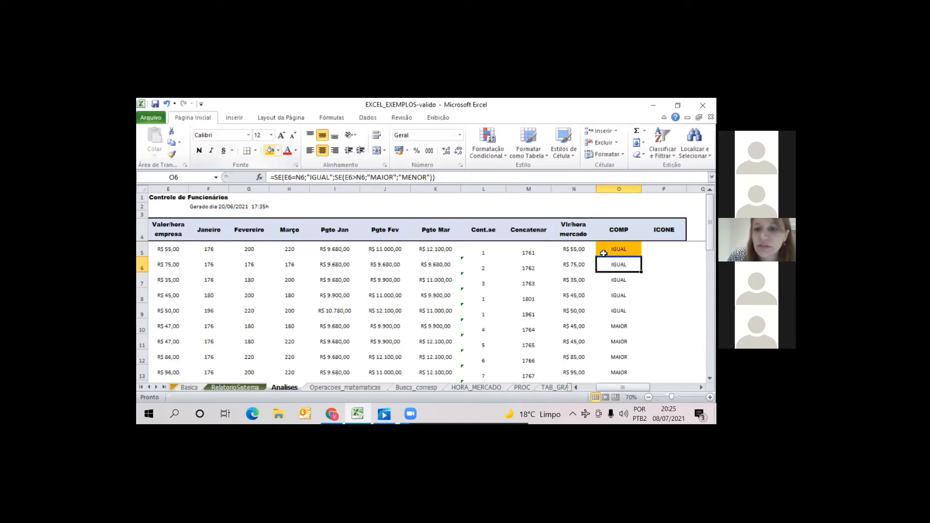
left_click(270, 151)
key("shift+Down")
key("shift+Down")
key("shift+Down")
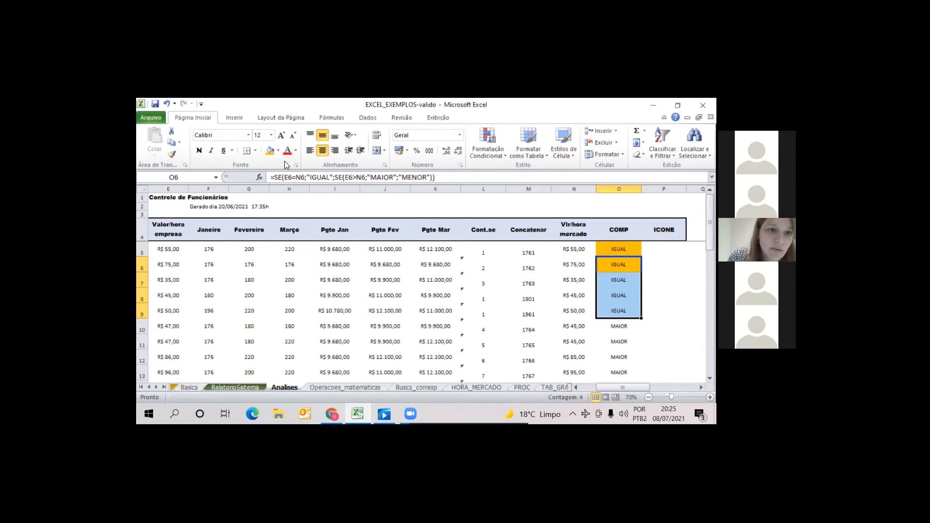
left_click(270, 151)
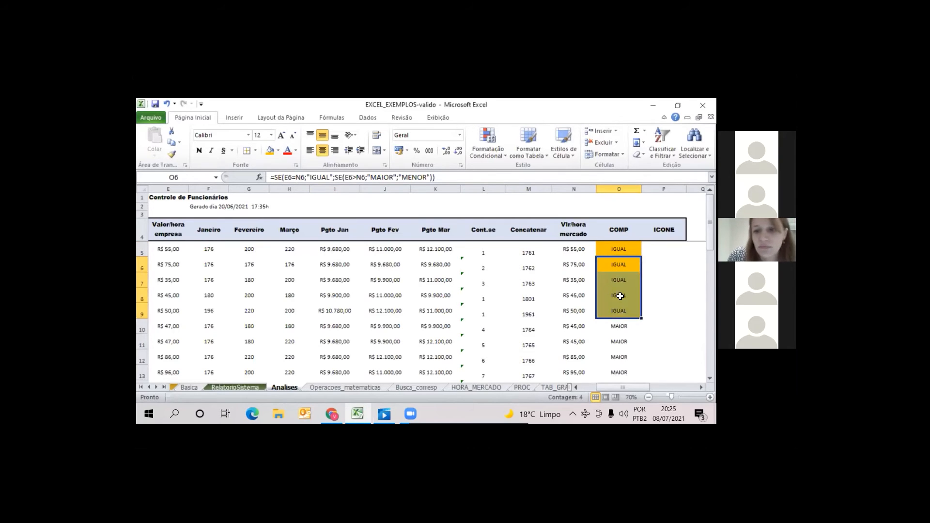
Shade the MAIOR cells O10:O12 in the COMP column manually with a dark green fill
left_click(621, 327)
key("shift+Down")
key("shift+Down")
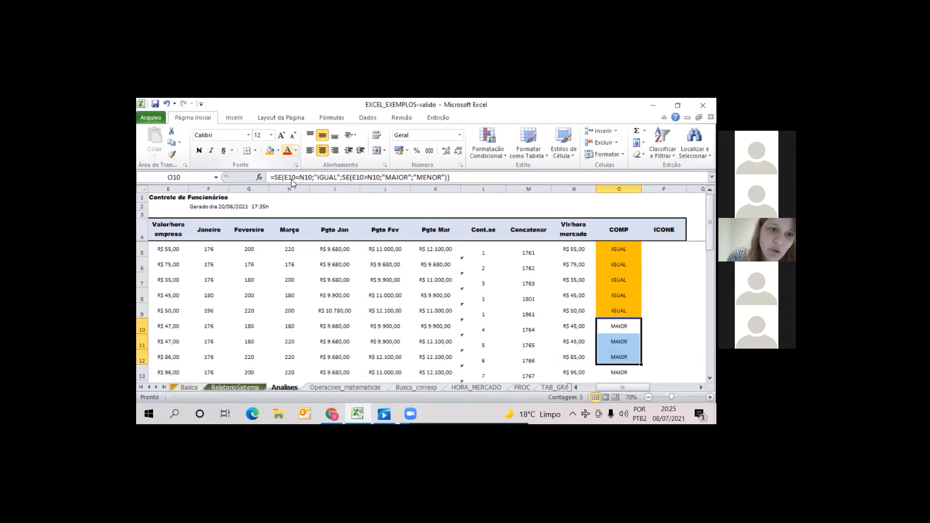
left_click(278, 151)
left_click(351, 206)
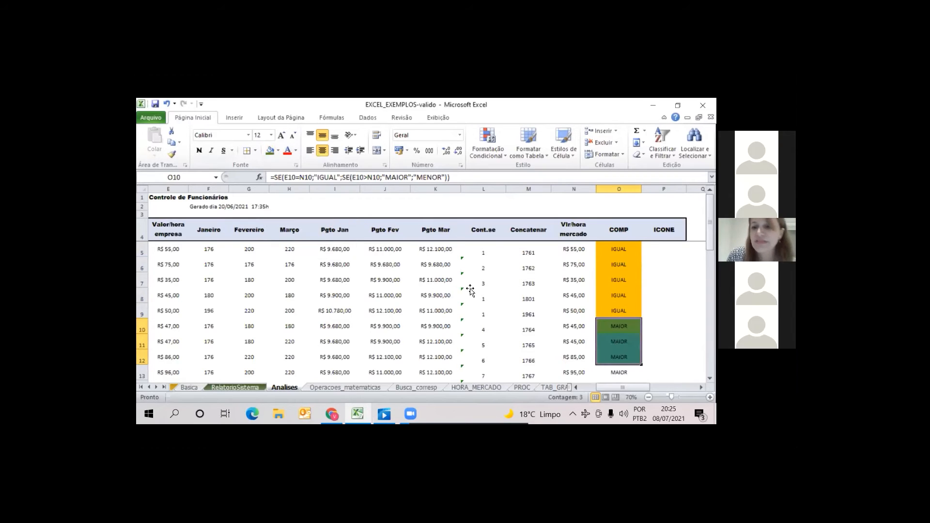
left_click(483, 299)
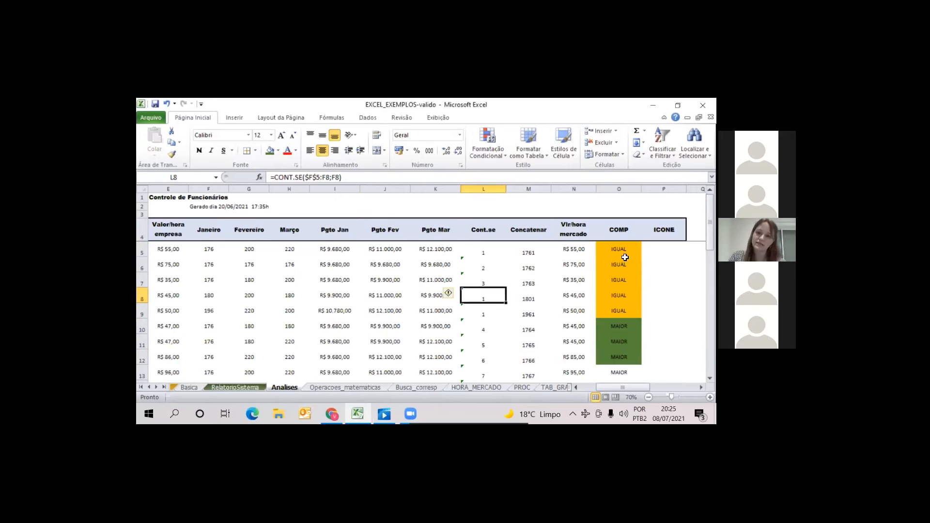
Remove the manual fill colours from O5:O12 in the COMP column
left_click_drag(626, 251, 619, 358)
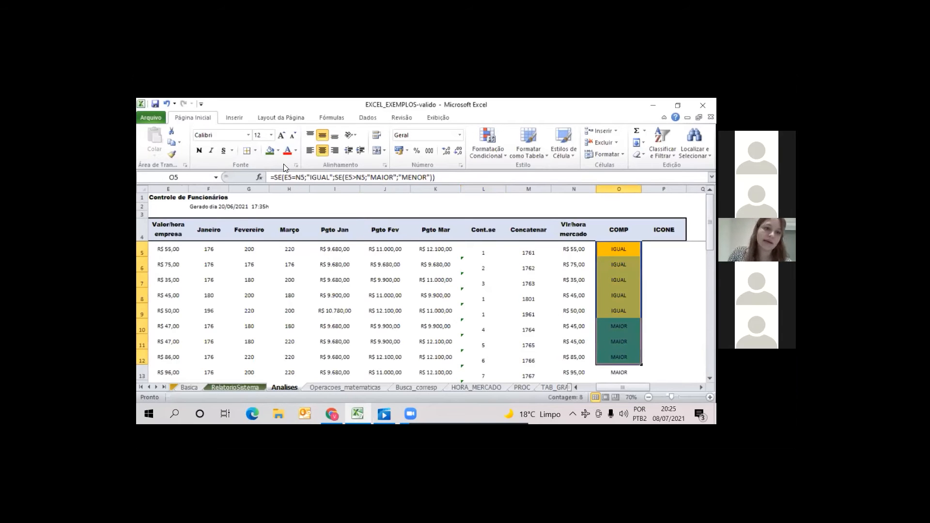
left_click(278, 150)
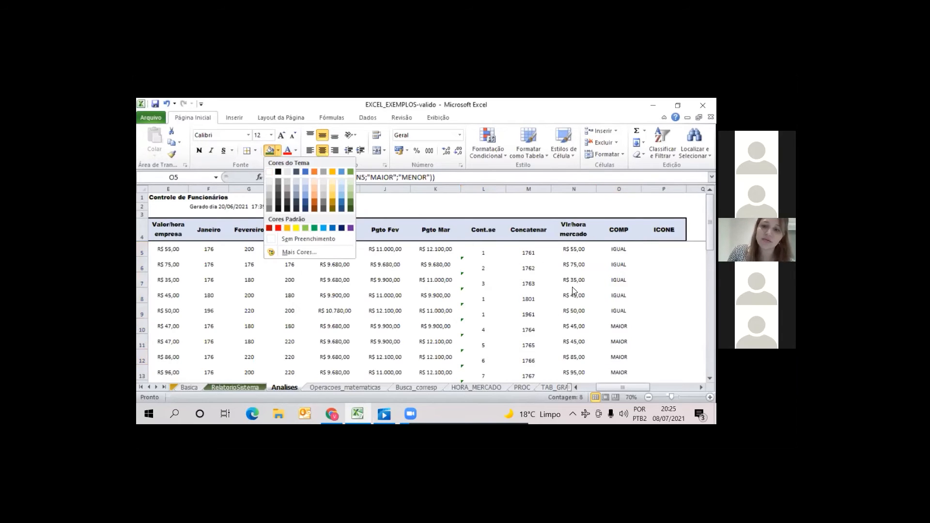
left_click(559, 268)
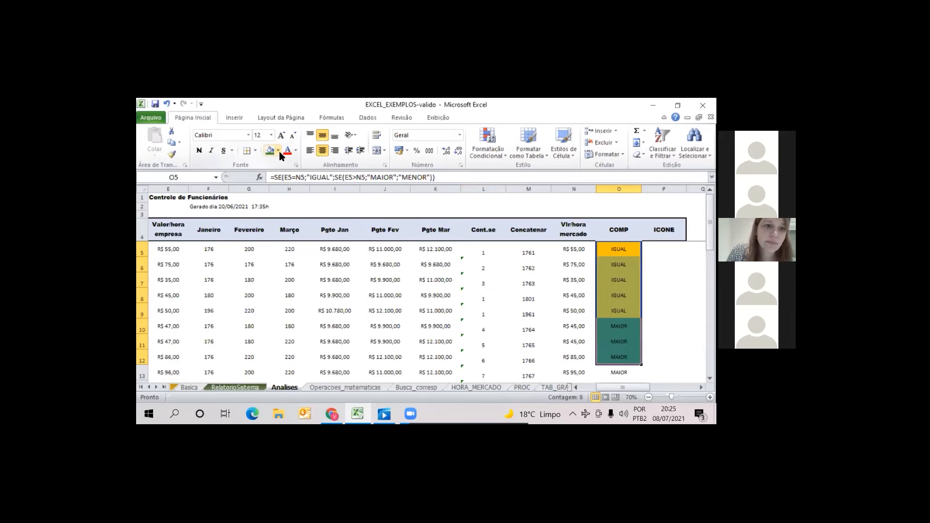
left_click(278, 150)
left_click(315, 249)
left_click(574, 280)
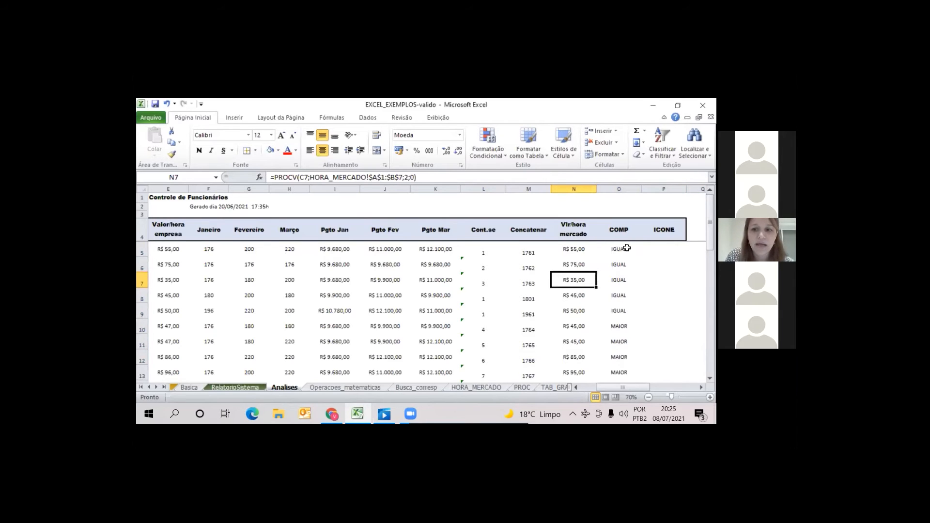
Set up an equal-to conditional formatting rule on the COMP results O5:O29 that matches the text IGUAL
left_click_drag(625, 248, 624, 334)
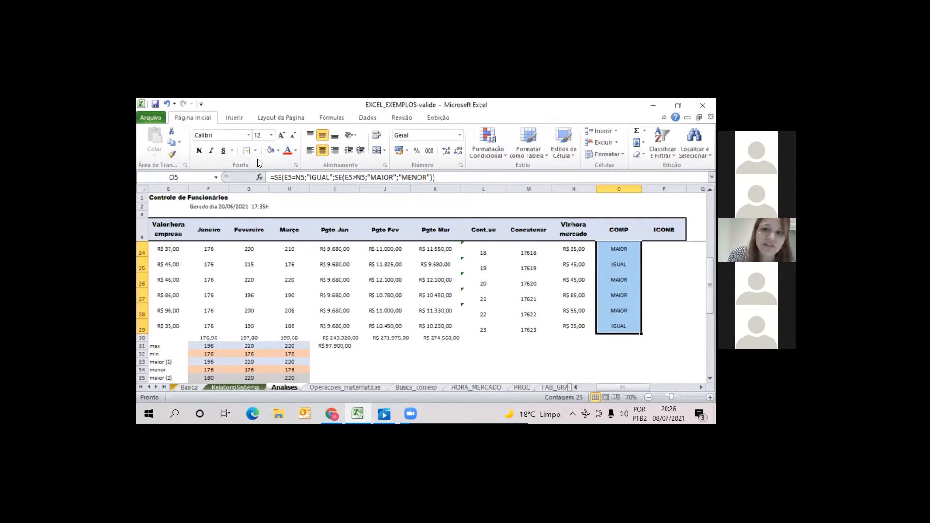
left_click(504, 155)
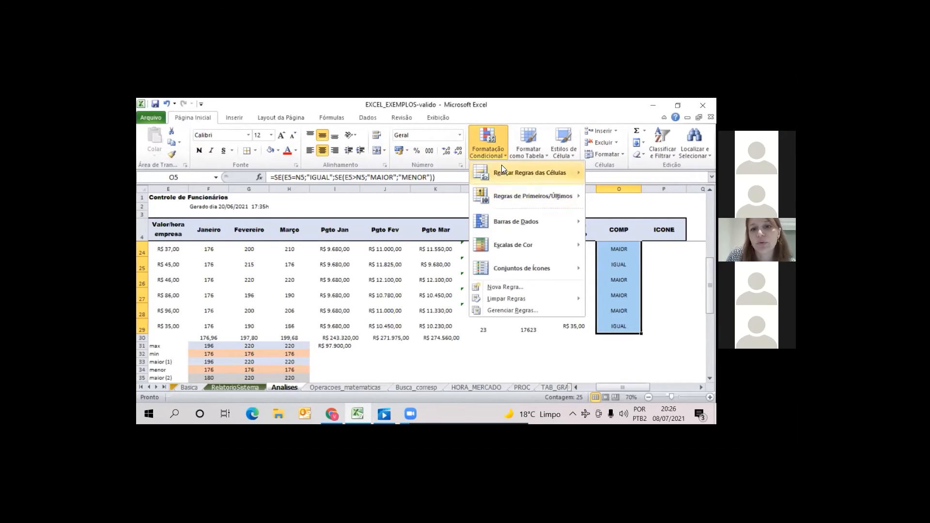
mouse_move(507, 170)
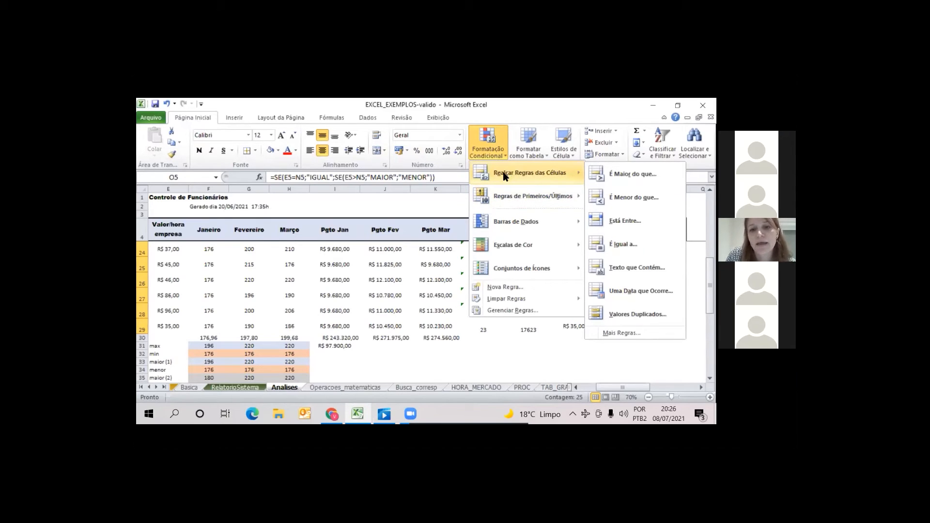
left_click(623, 245)
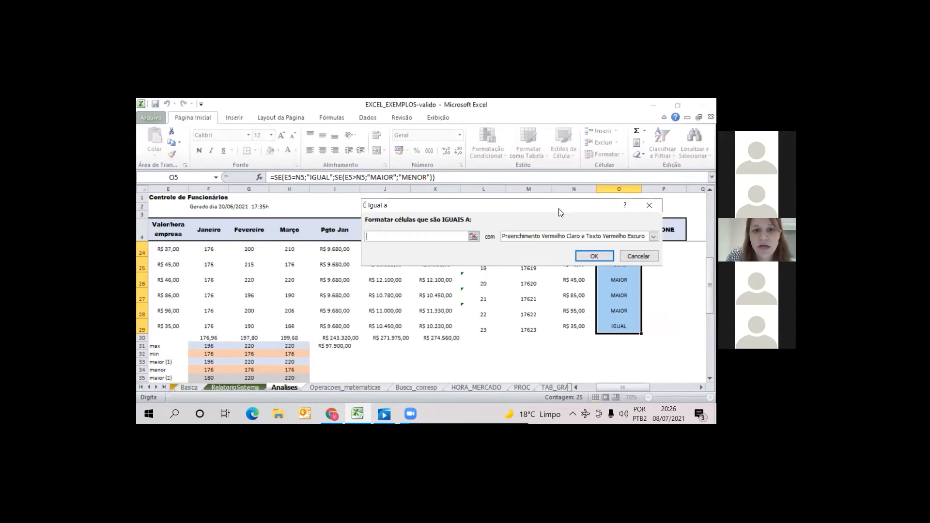
left_click_drag(556, 212, 429, 235)
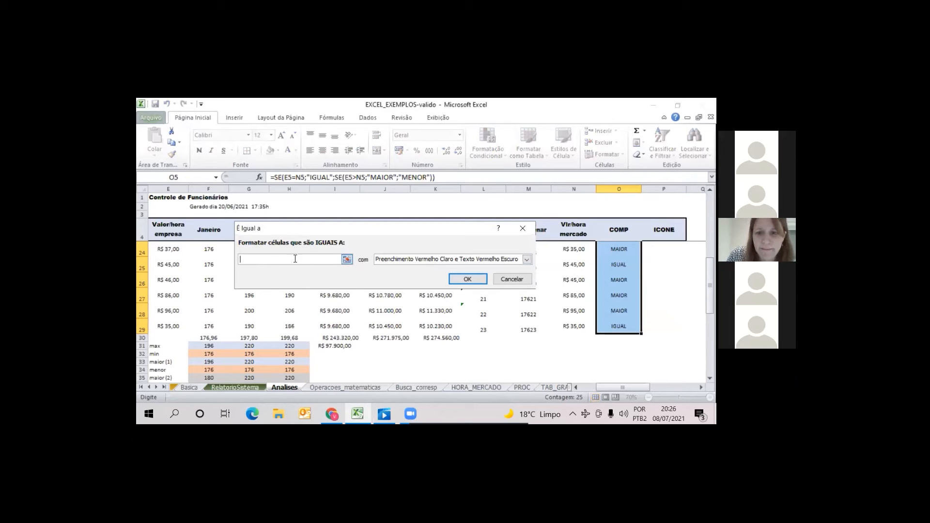
type("\"")
type("G")
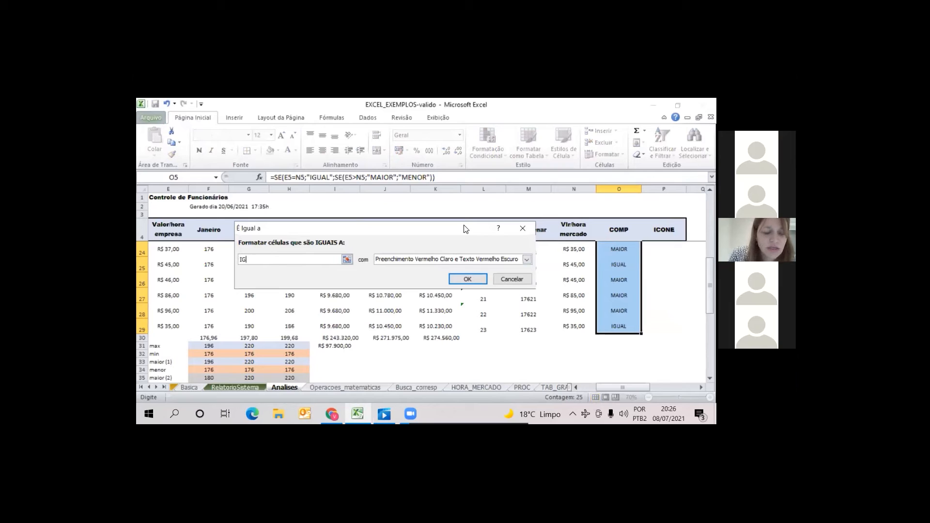
type("UAL")
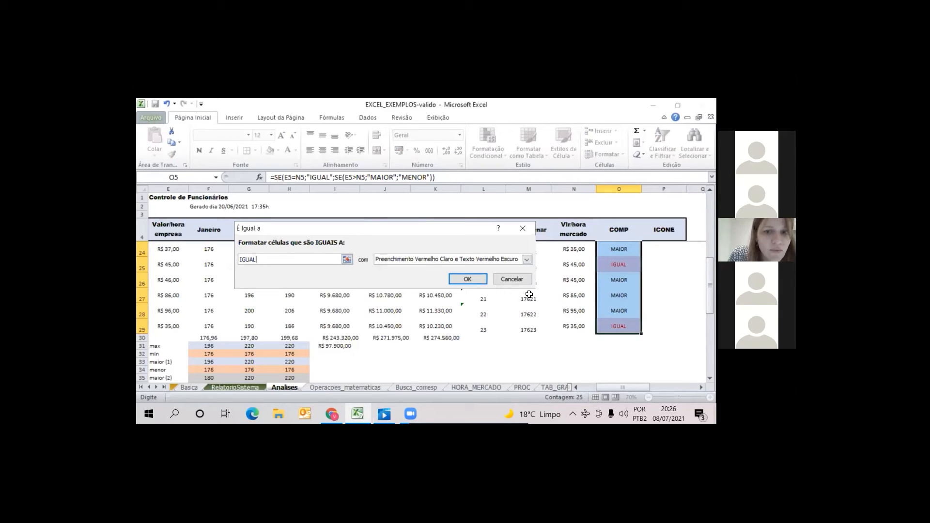
Give the IGUAL rule a custom format with a light gold fill and dark red font
left_click(525, 262)
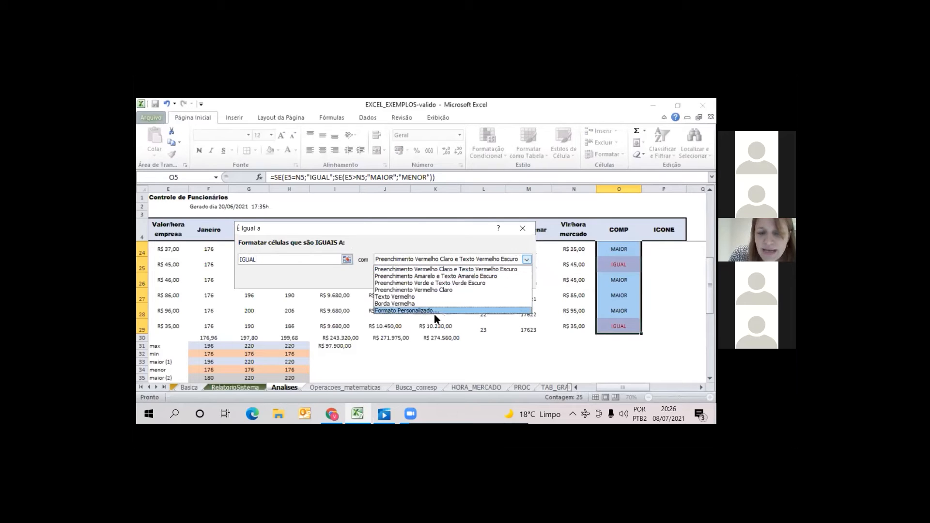
left_click(426, 310)
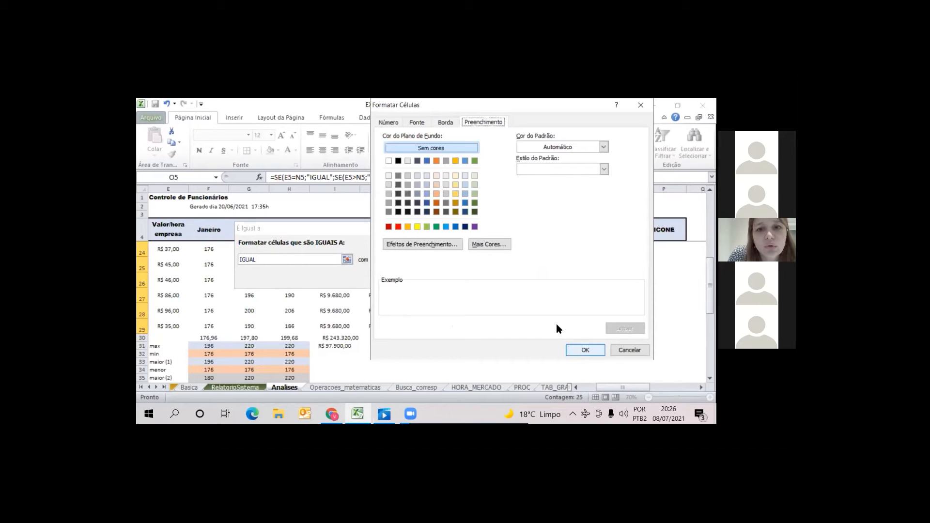
left_click(456, 184)
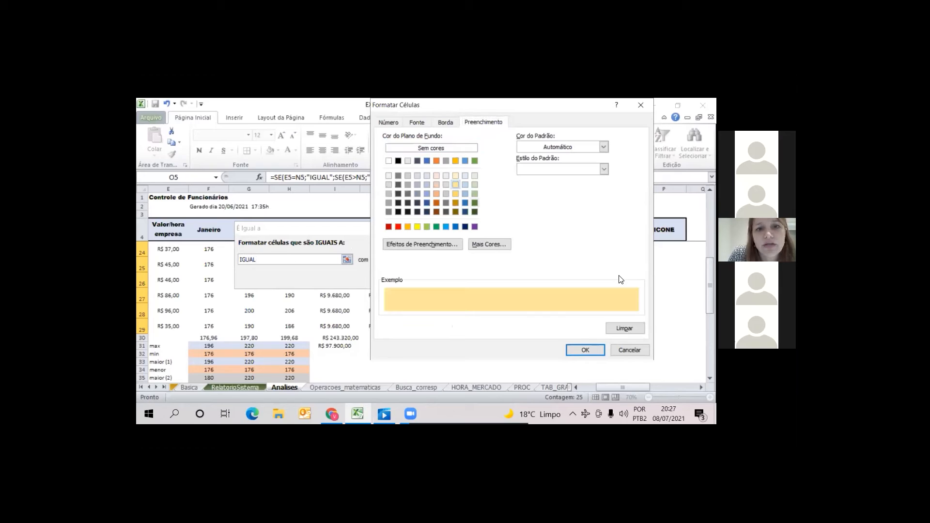
left_click(416, 123)
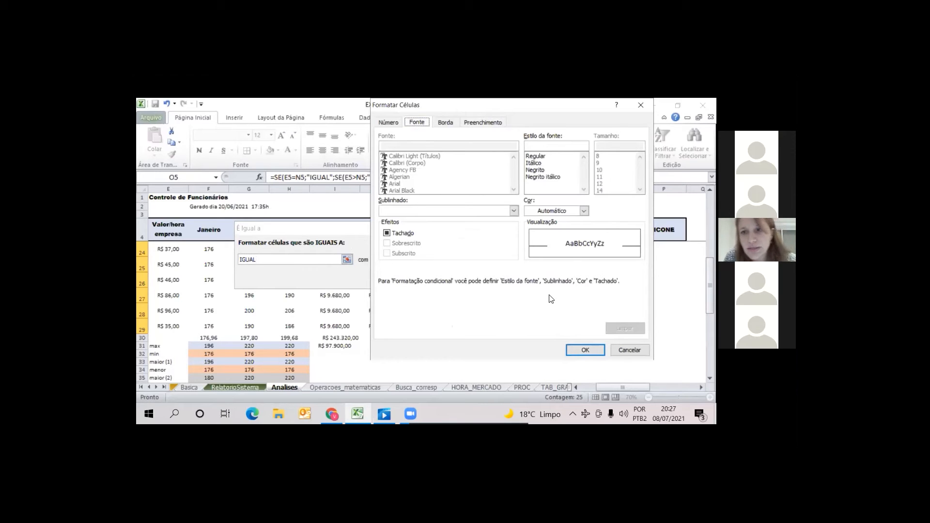
left_click(585, 209)
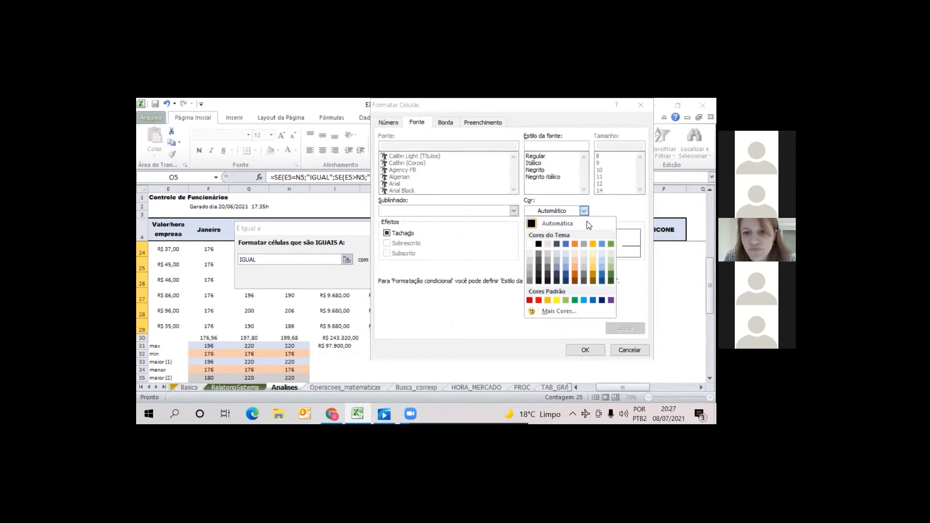
left_click(528, 300)
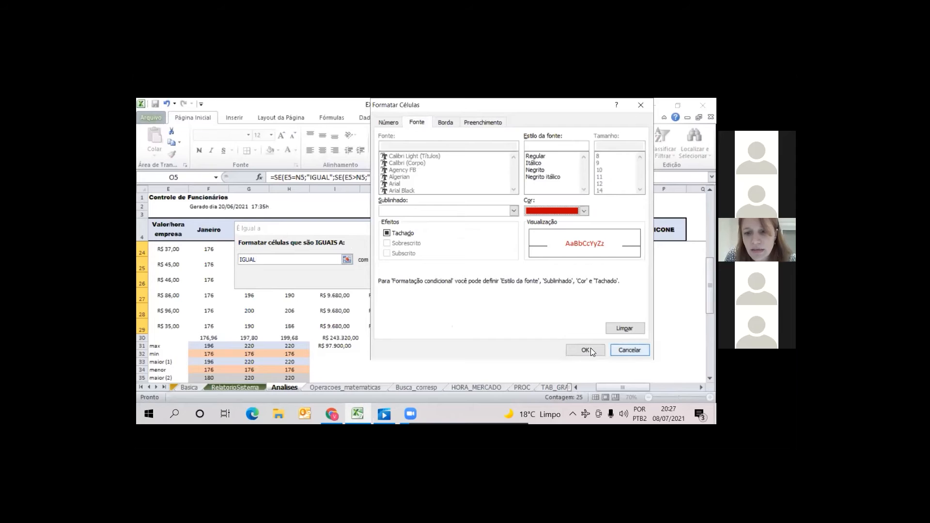
key("Return")
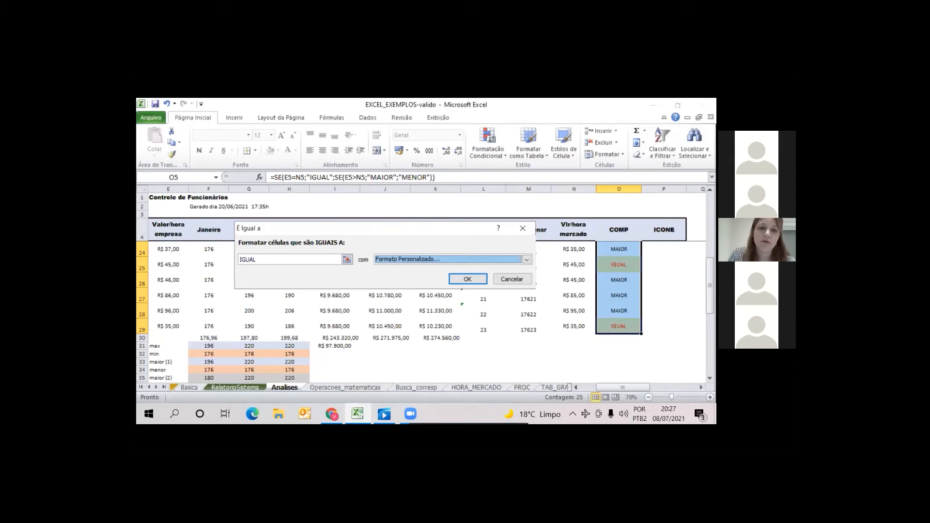
Apply the IGUAL conditional formatting rule with its custom format to the COMP results
left_click(467, 279)
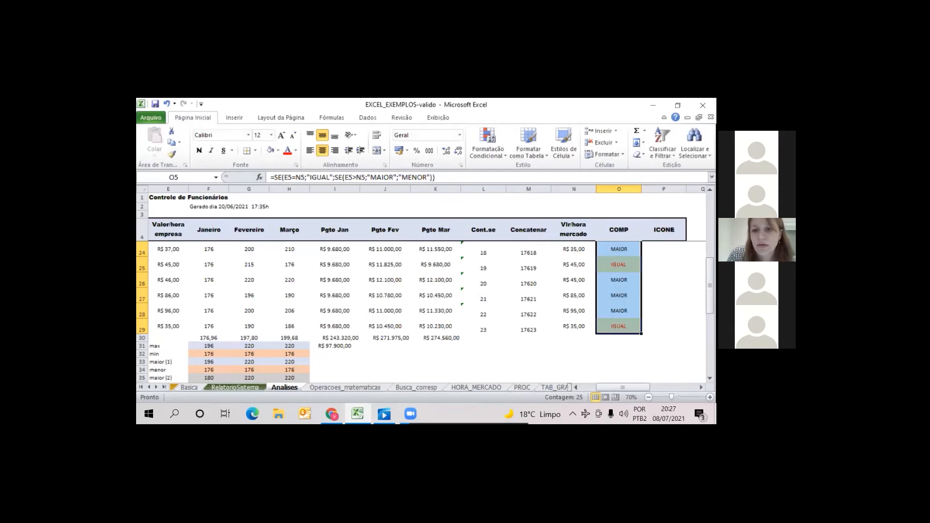
Try a second equal-to conditional formatting rule on O5:O29 that matches "MAIOR" entered in quotation marks
left_click(505, 156)
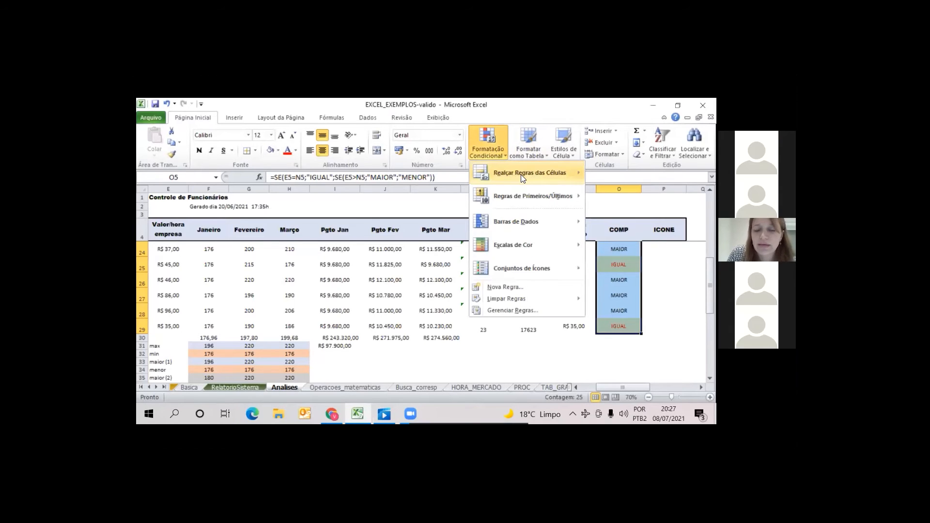
mouse_move(522, 175)
left_click(624, 244)
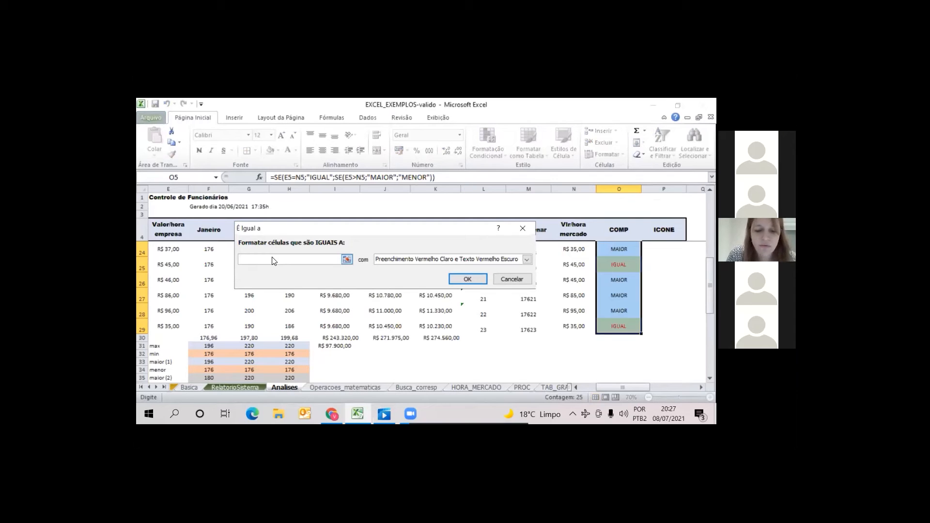
type("\"")
key("shift+space")
type("MAIO")
key("BackSpace")
key("BackSpace")
key("BackSpace")
key("BackSpace")
key("BackSpace")
key("BackSpace")
key("BackSpace")
key("BackSpace")
key("BackSpace")
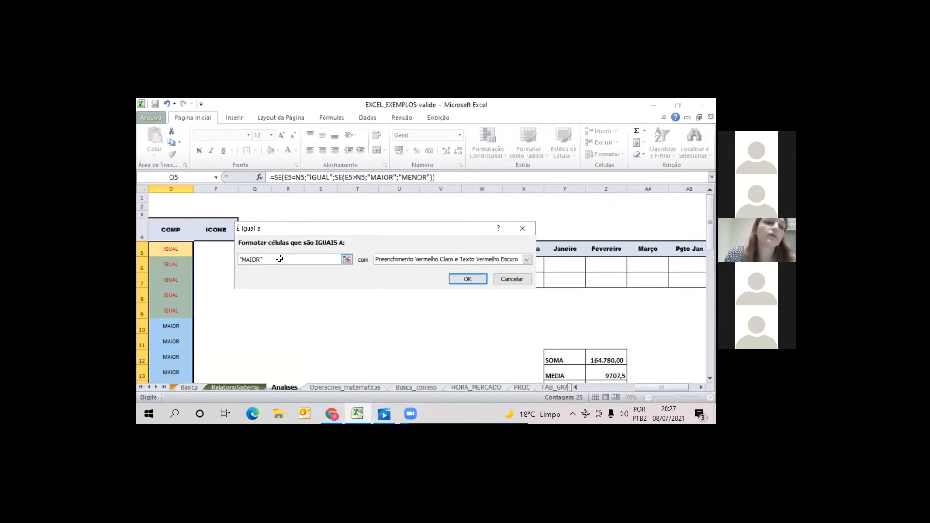
Give the quoted "MAIOR" rule a custom format with a dark green fill and white font
left_click(527, 260)
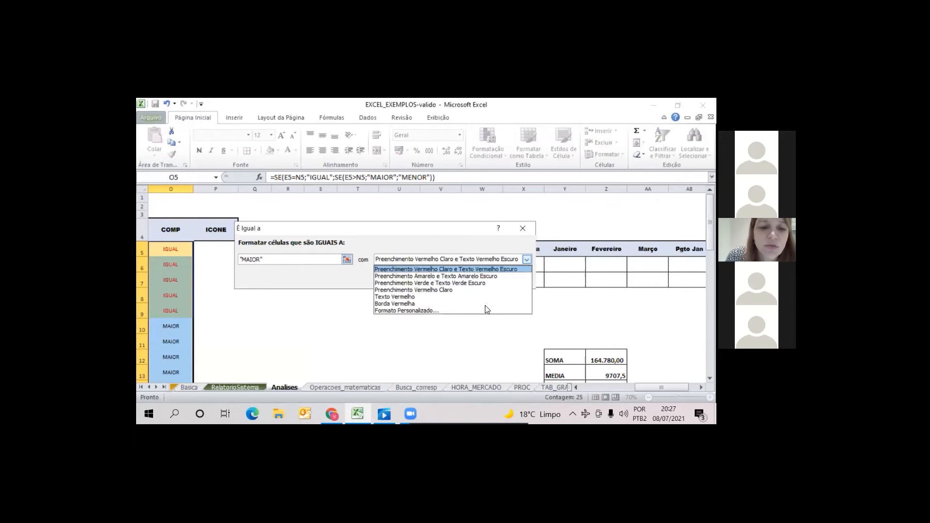
left_click(480, 313)
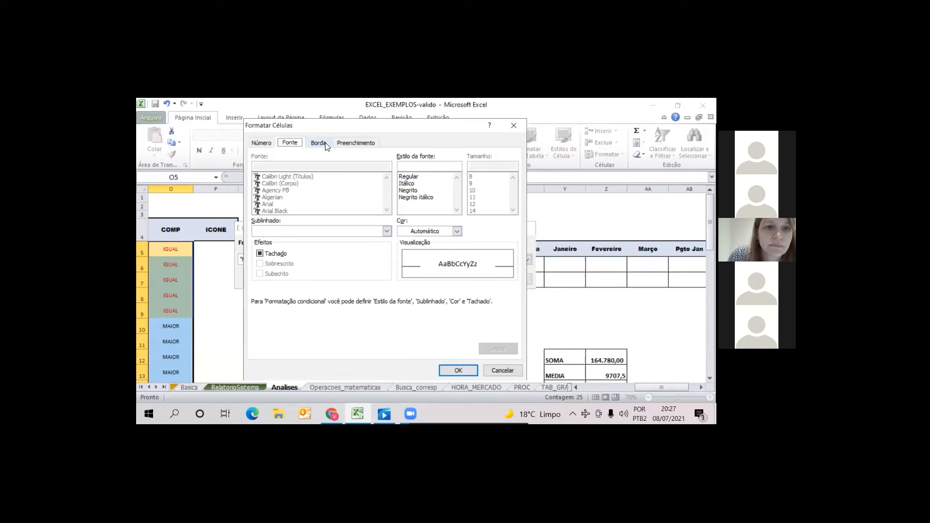
left_click(351, 143)
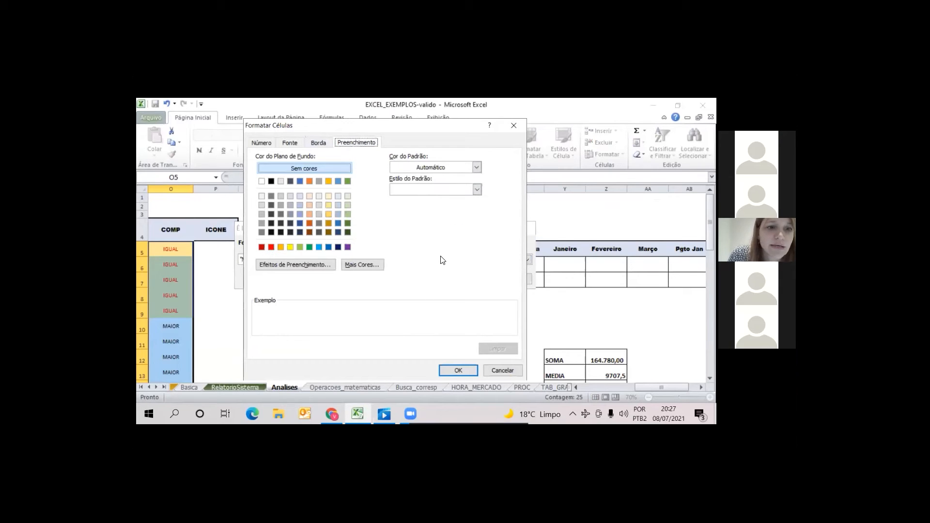
left_click(348, 233)
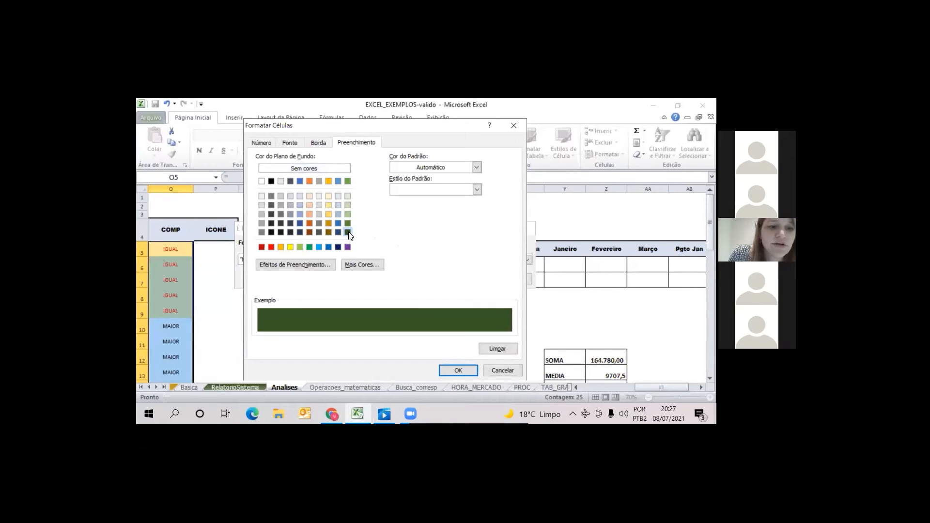
left_click(284, 142)
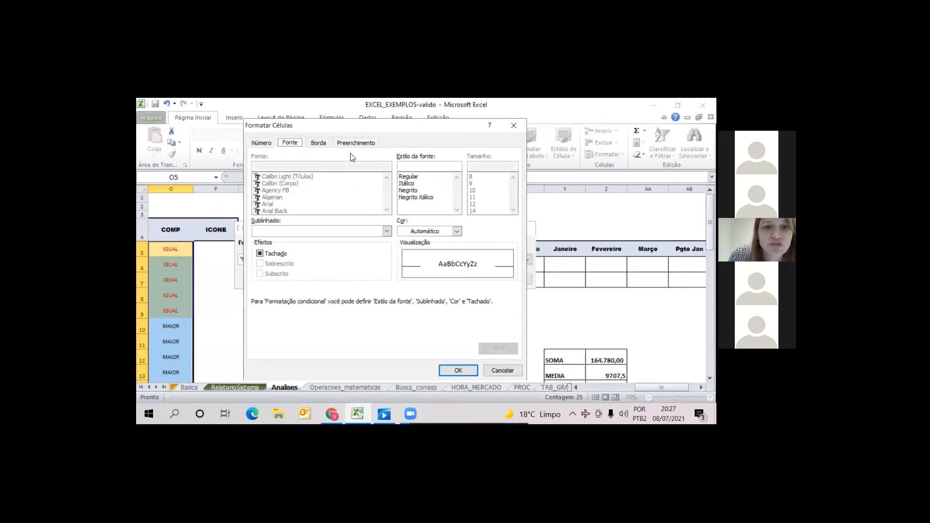
left_click(457, 231)
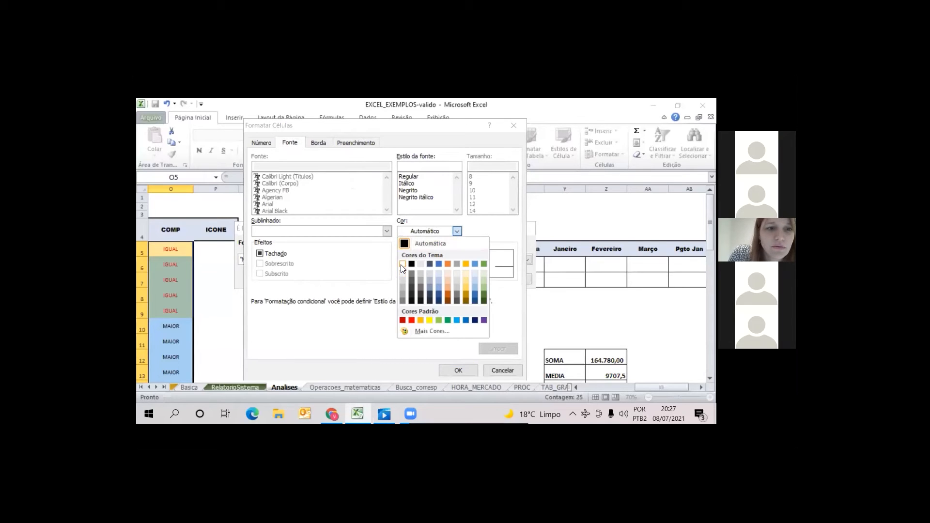
left_click(403, 264)
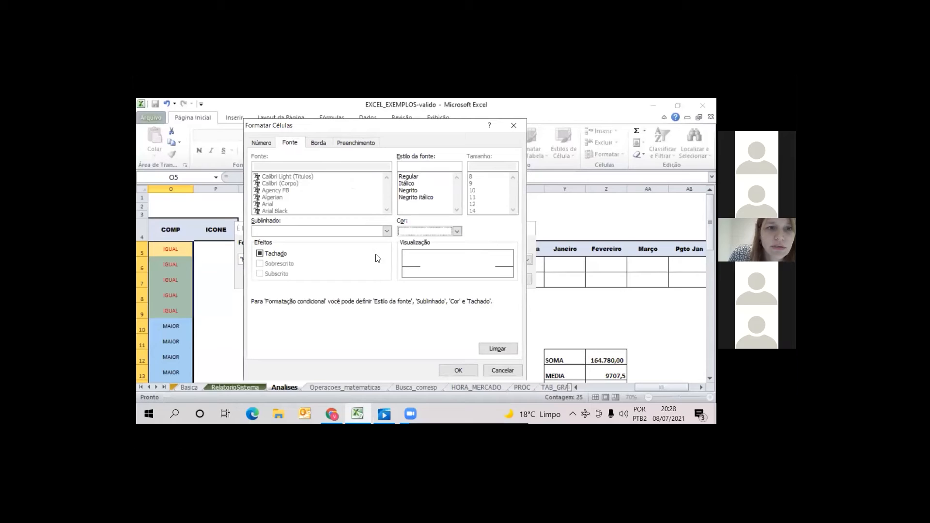
Add an outline border to the custom format and apply the quoted "MAIOR" rule
left_click(321, 144)
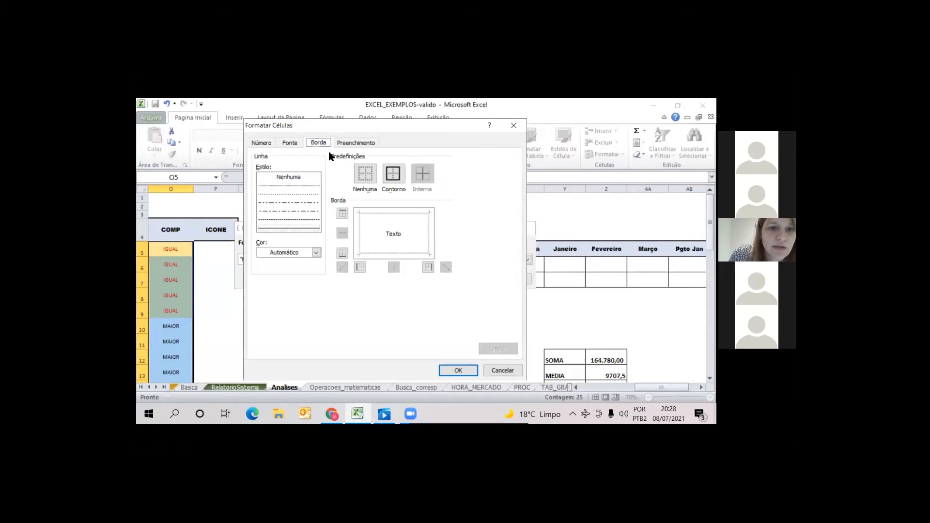
left_click(401, 181)
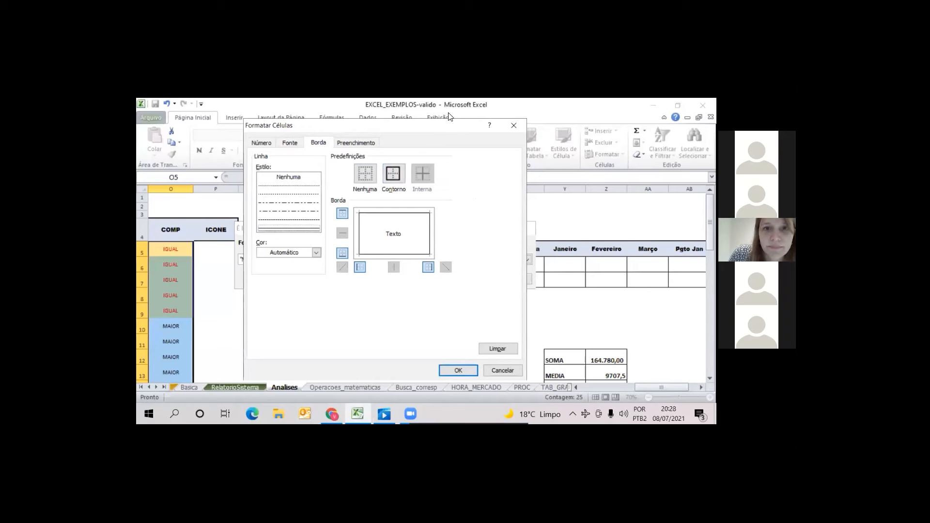
left_click_drag(479, 125, 548, 105)
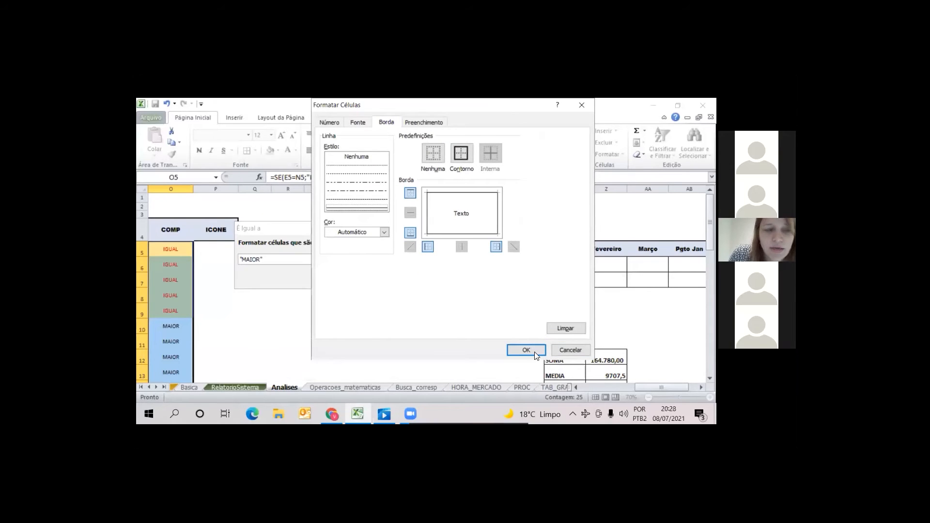
left_click(514, 351)
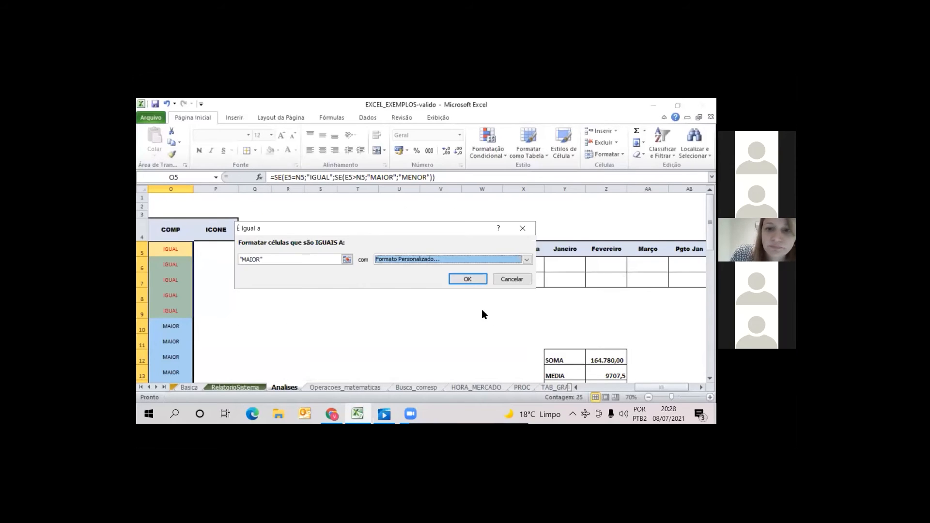
key("Return")
Examine the COMP column down the employee rows to check how the IGUAL and MAIOR cells are coloured
left_click(257, 310)
key("Left")
key("Left")
key("Left")
key("Left")
key("Left")
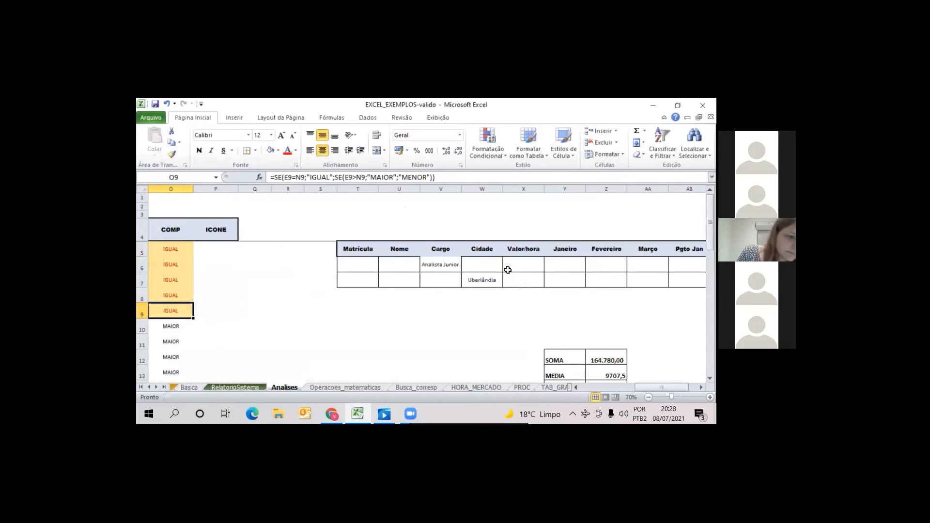
key("Right")
key("Right")
key("Left")
key("Left")
key("Left")
key("Right")
key("Right")
key("Down")
key("Down")
key("Down")
key("Down")
key("Down")
key("Down")
key("Down")
key("Down")
key("Down")
key("Down")
key("Down")
key("Down")
key("Down")
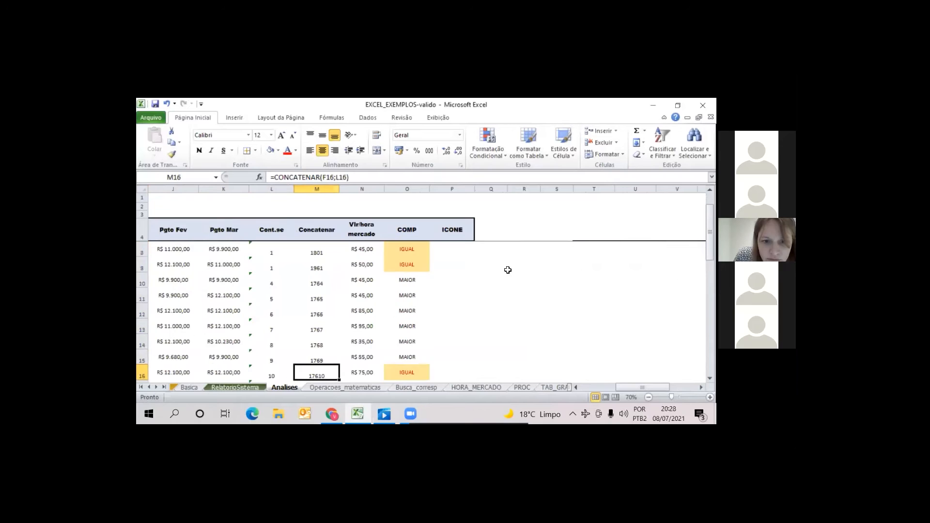
key("Down")
key("Down")
key("Down")
key("Down")
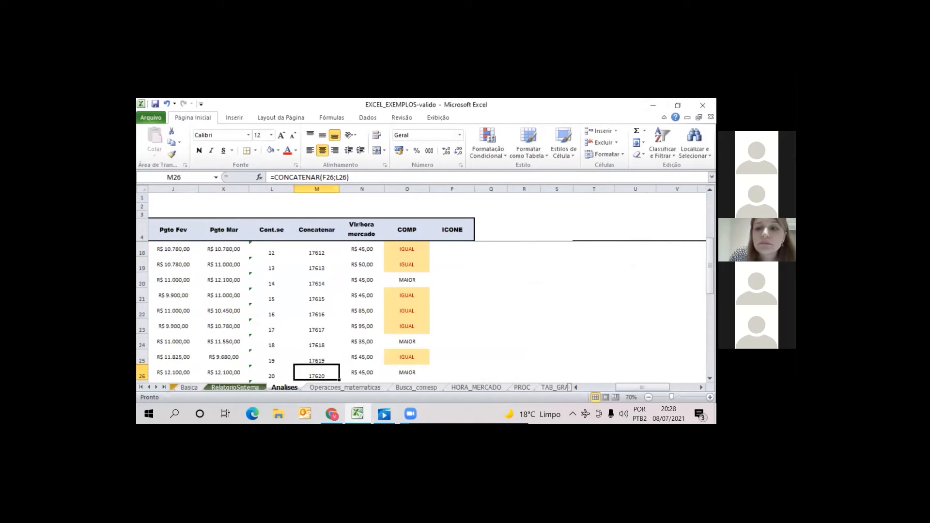
scroll(472, 249, "up", 5)
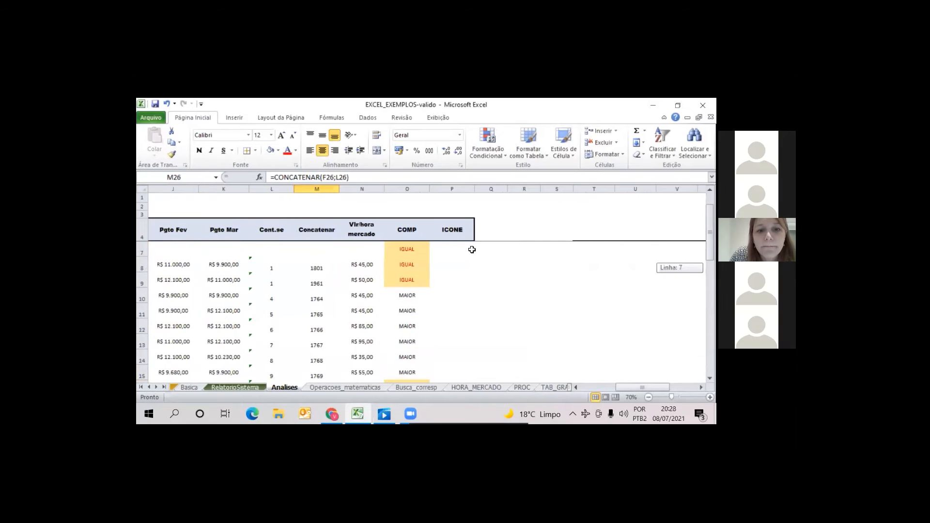
Start a new equal-to conditional formatting rule on the COMP results O5:O29
left_click(407, 248)
left_click_drag(406, 352, 406, 324)
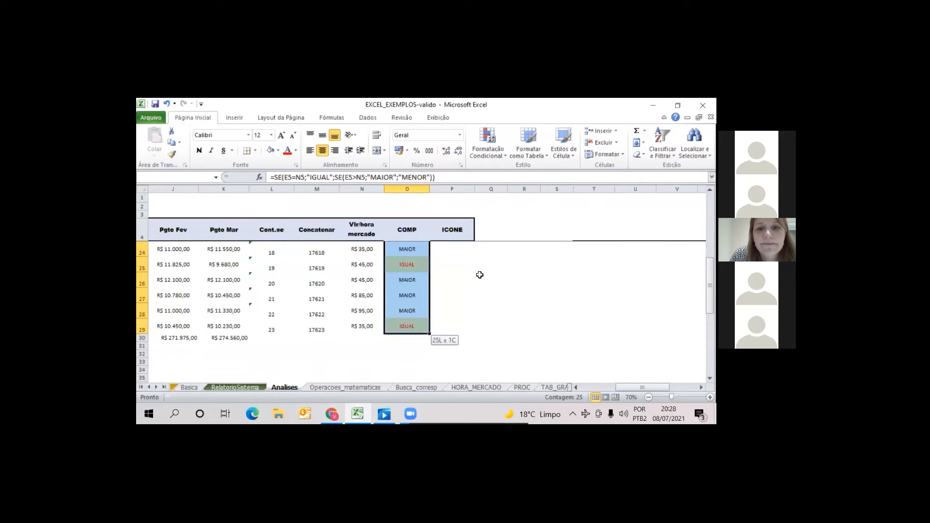
left_click(504, 156)
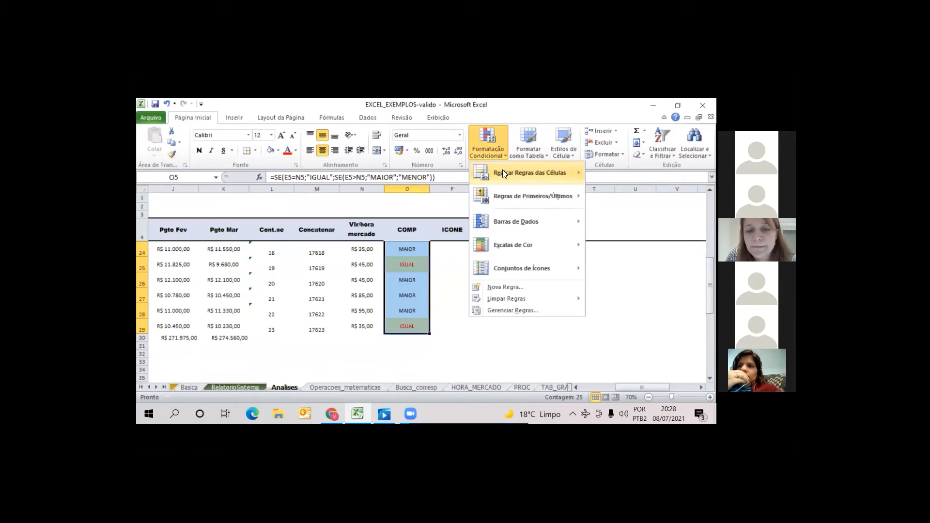
mouse_move(503, 174)
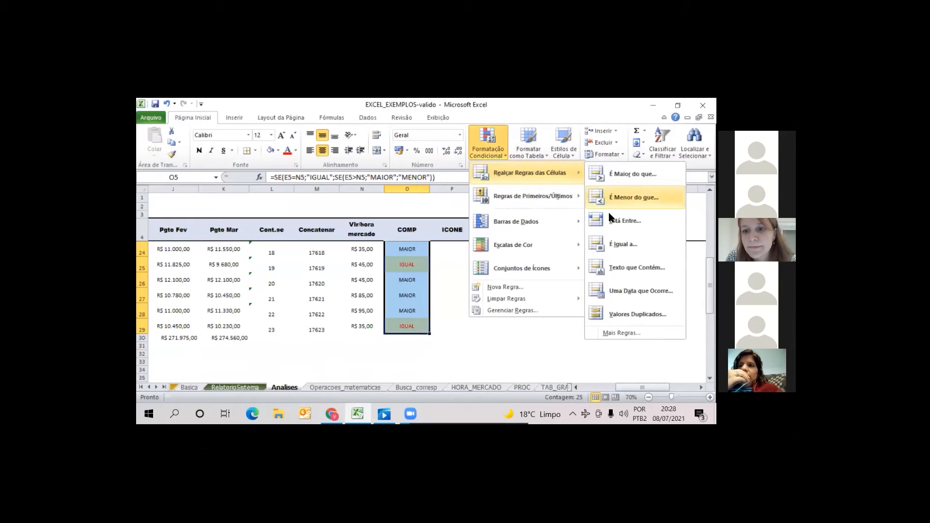
left_click(623, 245)
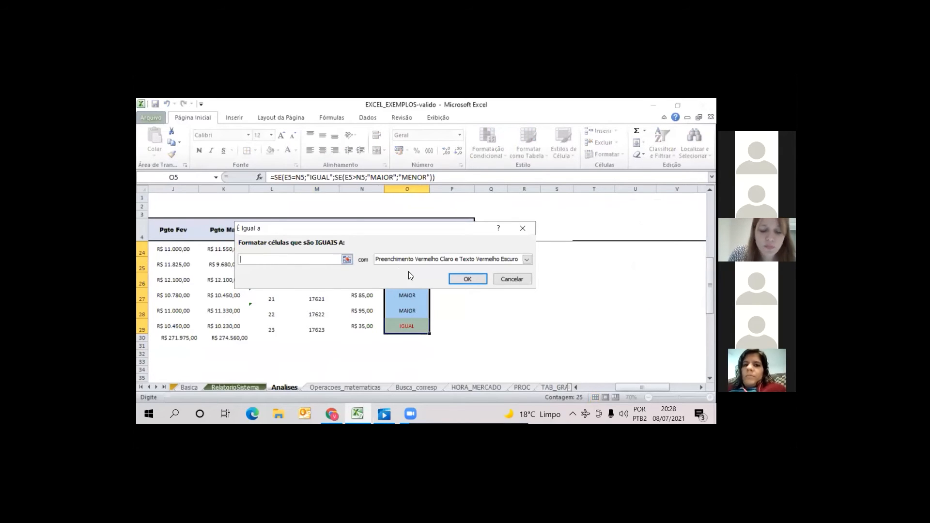
type("IGUAL")
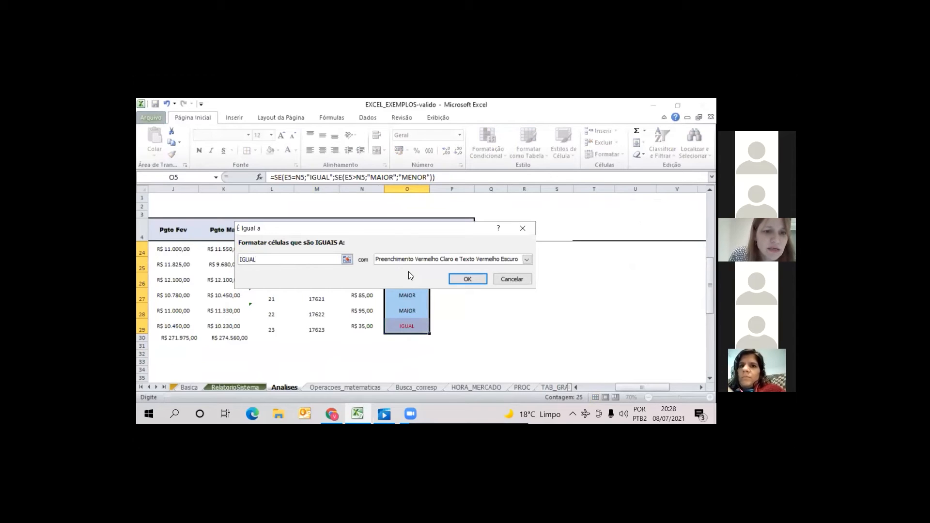
type(" E MA")
key("BackSpace")
key("BackSpace")
key("BackSpace")
key("BackSpace")
key("BackSpace")
key("BackSpace")
Enter MAIOR without quotation marks as the text the equal-to rule matches
key("BackSpace")
key("BackSpace")
key("BackSpace")
type("MAIOR")
key("BackSpace")
key("BackSpace")
type("OR")
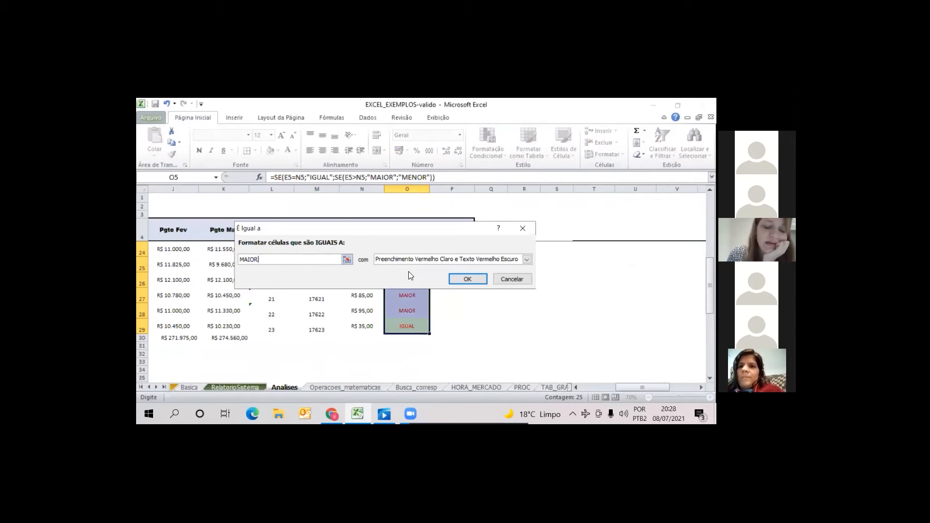
key("BackSpace")
key("BackSpace")
key("BackSpace")
key("BackSpace")
key("BackSpace")
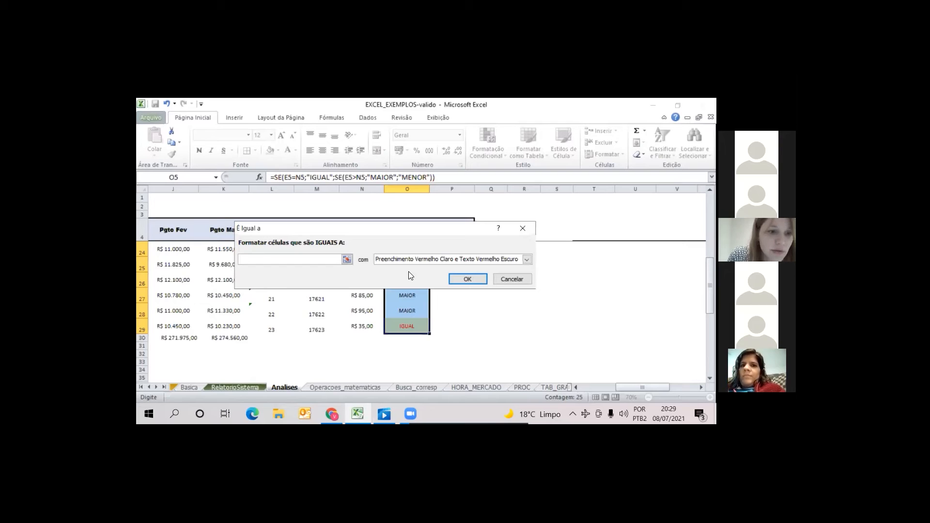
type("AIOR")
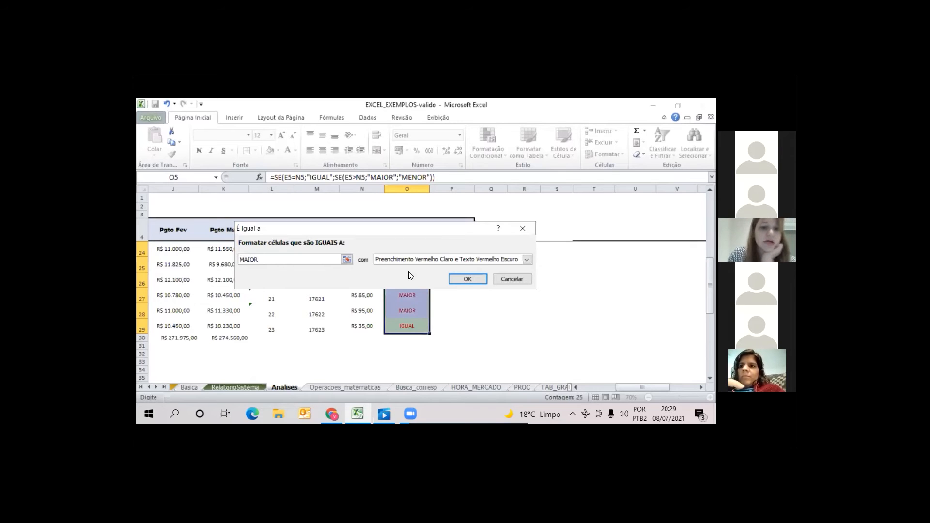
Give the MAIOR rule a custom format with a standard green fill and white font
left_click(527, 258)
left_click(407, 311)
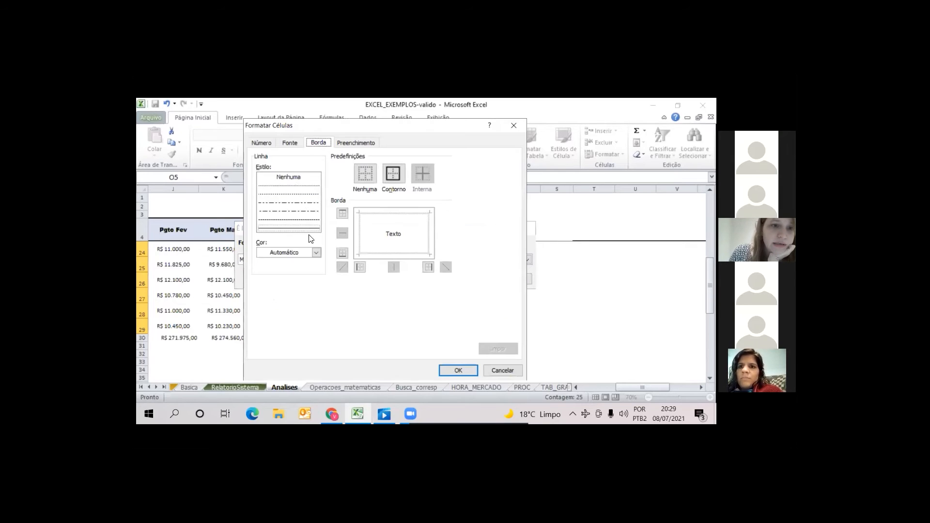
left_click(357, 143)
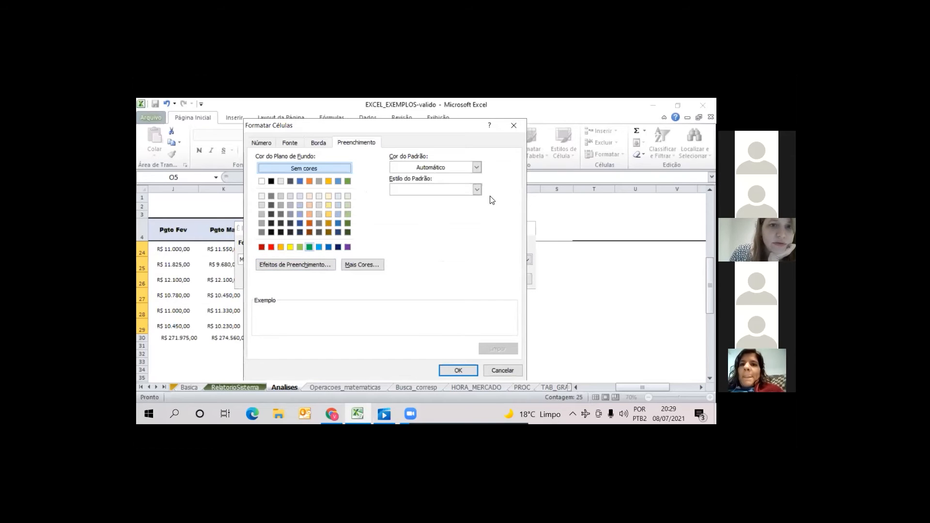
left_click(310, 248)
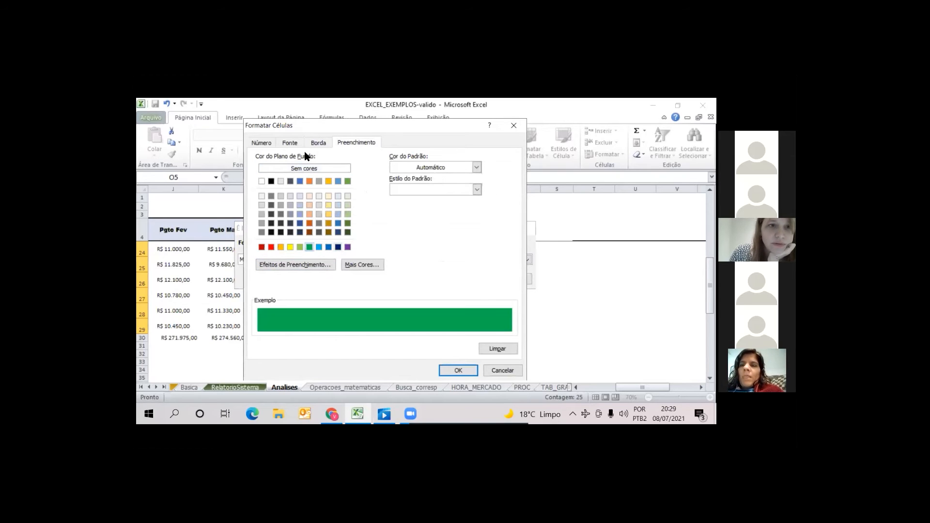
left_click(290, 143)
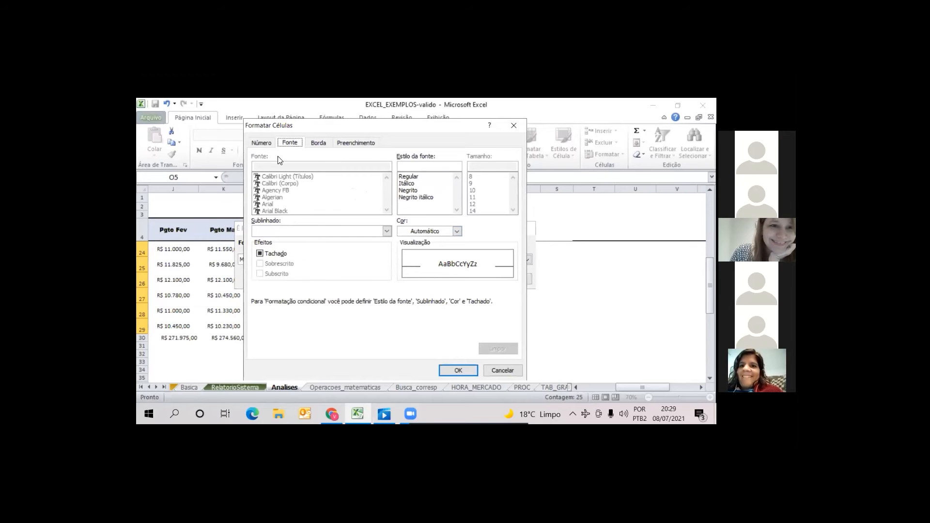
left_click(457, 231)
left_click(405, 266)
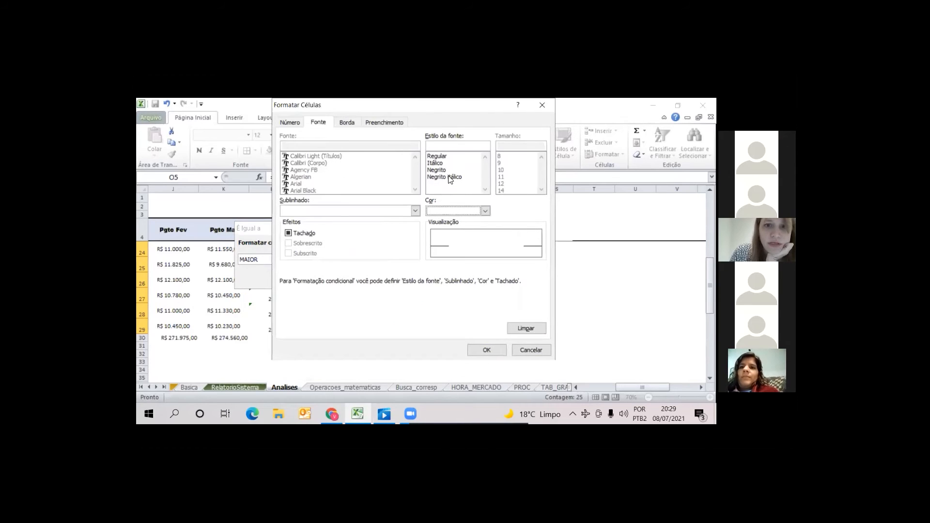
Set the MAIOR format's font style to bold italic and add an outline border, accepting the custom format
left_click(442, 170)
left_click(445, 176)
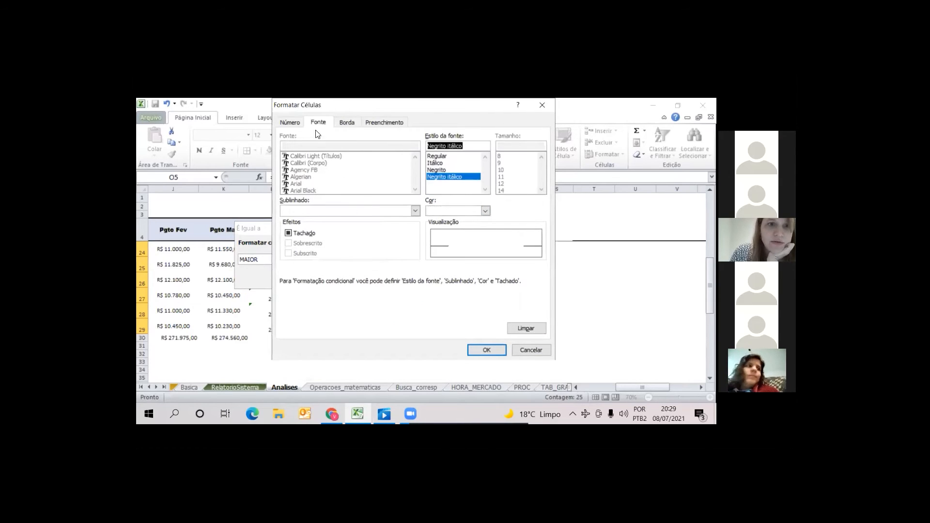
left_click(347, 122)
left_click(332, 206)
left_click(416, 152)
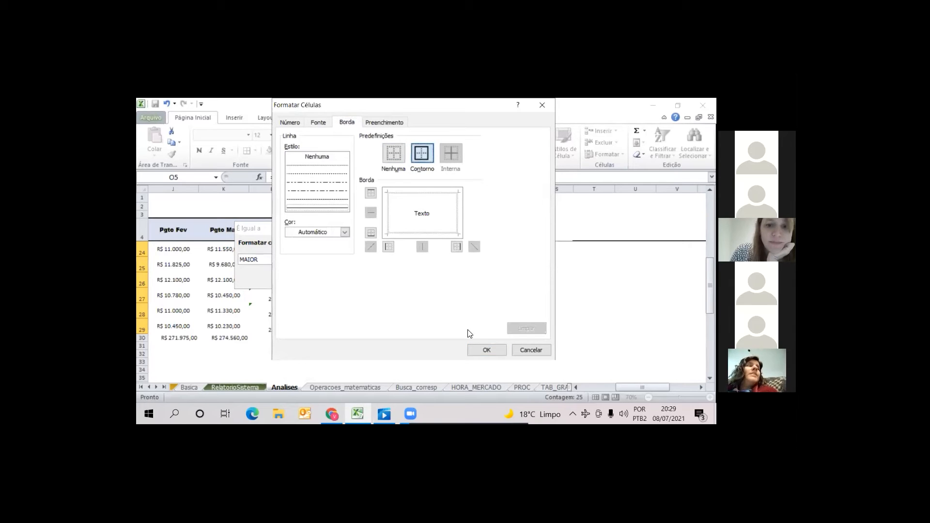
key("Return")
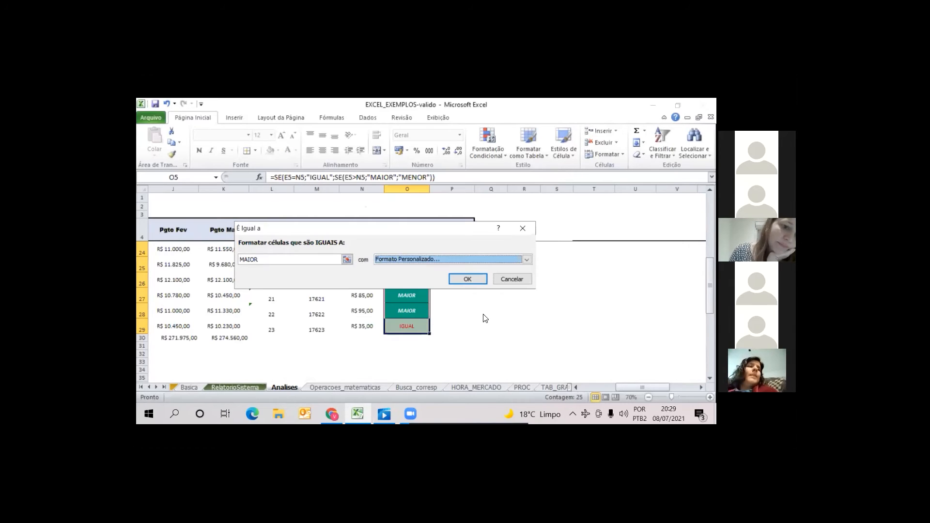
Apply the MAIOR equal-to rule with its custom format to the COMP results
key("Return")
left_click(566, 277)
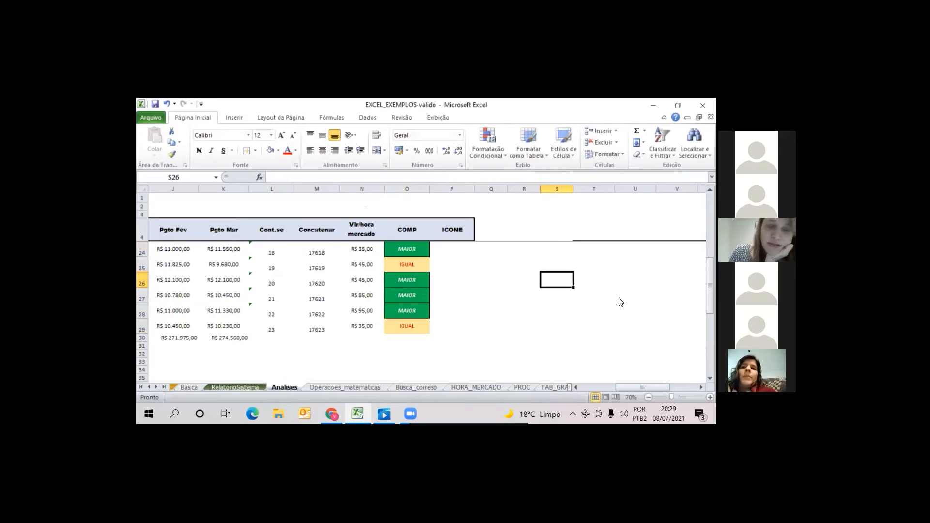
left_click_drag(710, 286, 710, 222)
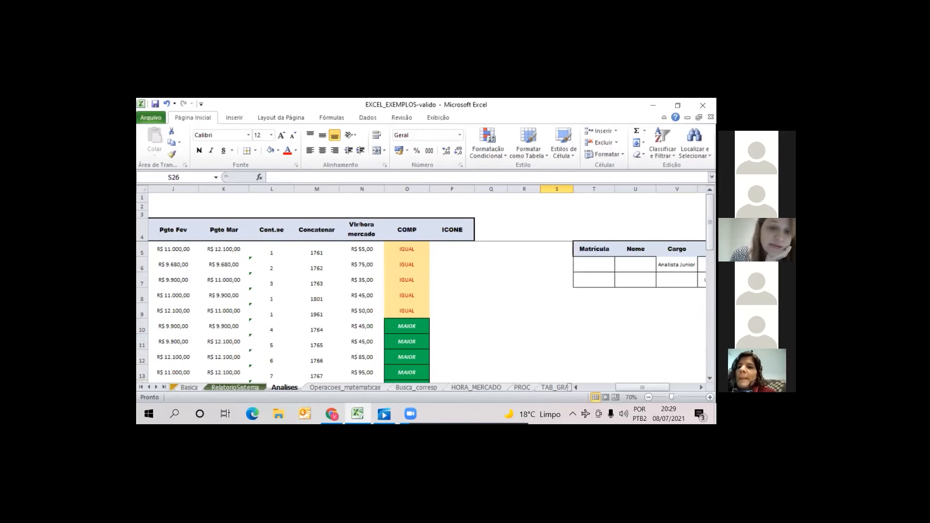
Examine row 26 across the table, comparing its Valor/hora empresa with its Vlr/hora mercado
key("Left")
key("Left")
key("Left")
key("Left")
key("Left")
key("Left")
key("Left")
key("Left")
key("Left")
key("Left")
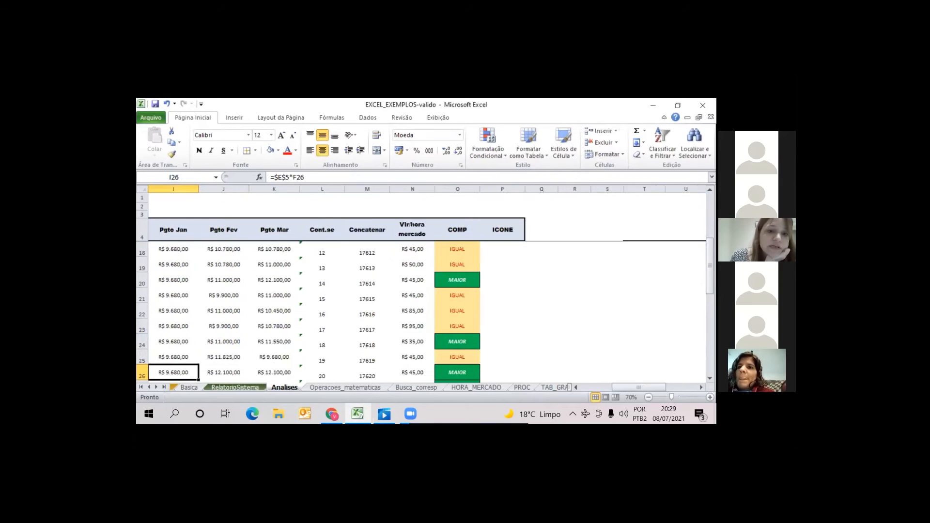
key("Left")
key("Left")
key("Left")
key("Left")
key("Left")
key("Left")
key("Left")
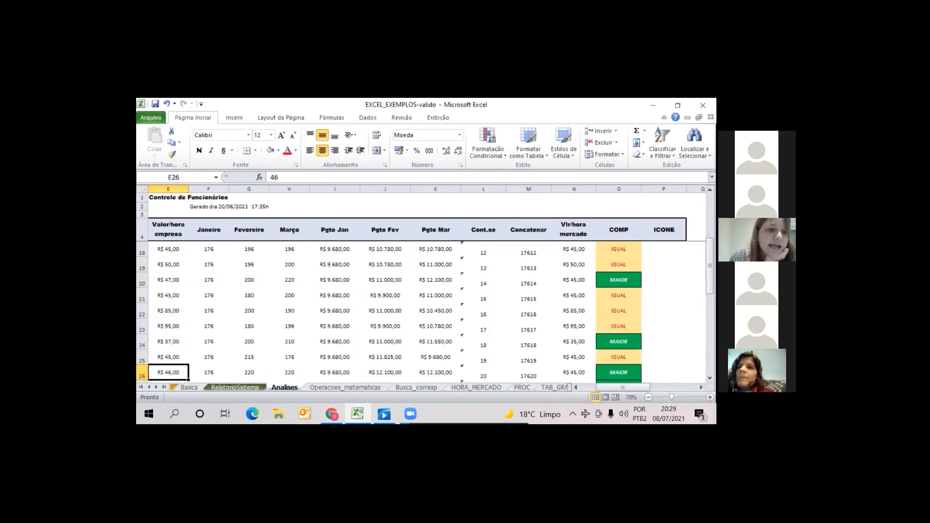
key("Right")
key("Right")
key("Right")
key("Right")
key("Right")
key("Right")
key("Right")
key("Right")
key("Right")
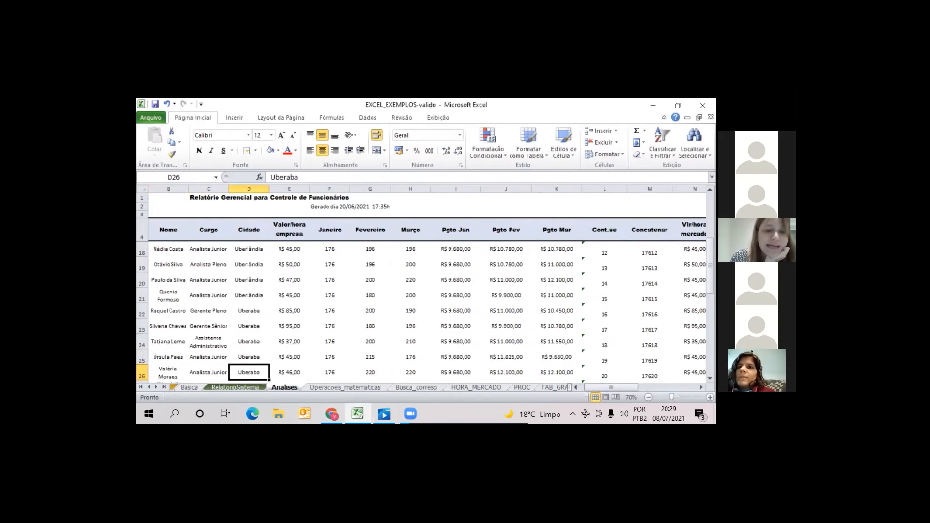
key("Right")
key("Right")
key("Right")
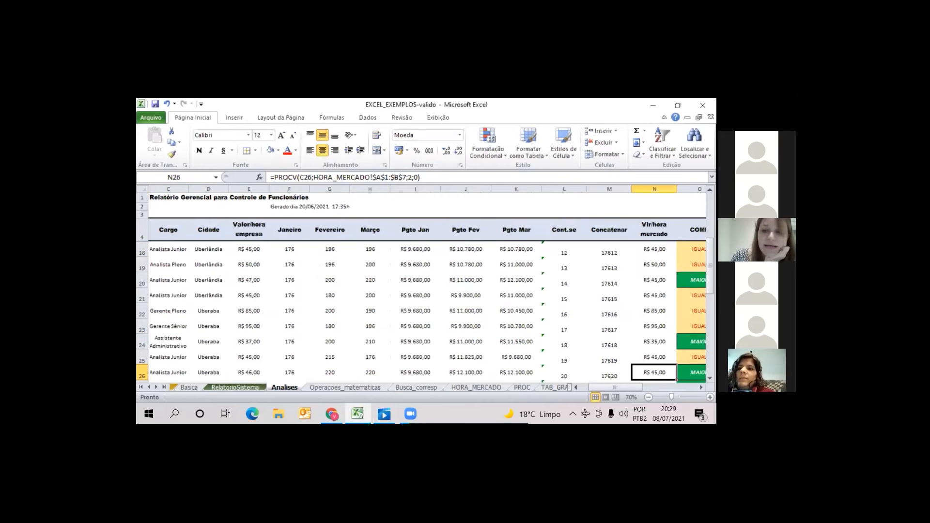
Review the coloured COMP results and their SE formulas from row 26 up to O5
key("Right")
key("Up")
key("Up")
key("Up")
key("Up")
key("Up")
key("Up")
key("Up")
key("Up")
key("Up")
key("Up")
key("Up")
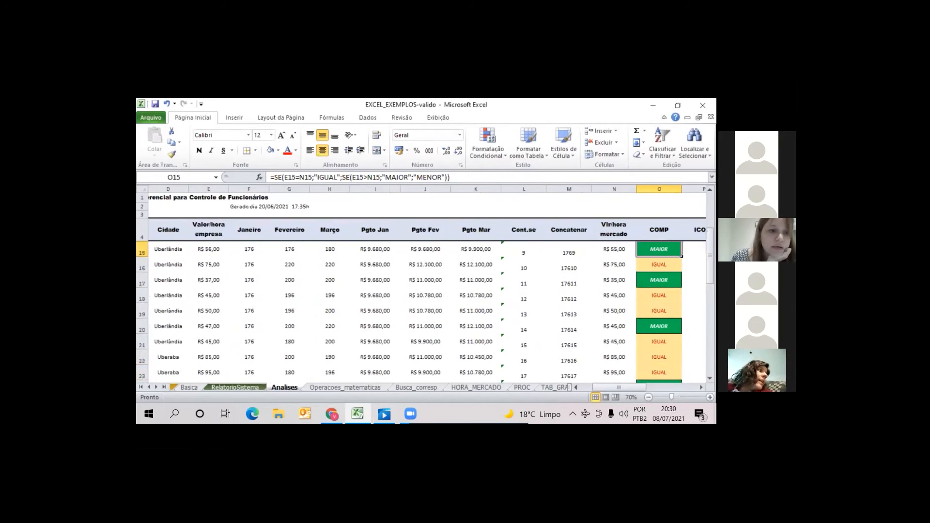
key("Up")
key("Up")
key("Up")
key("Up")
key("Up")
key("Up")
key("Up")
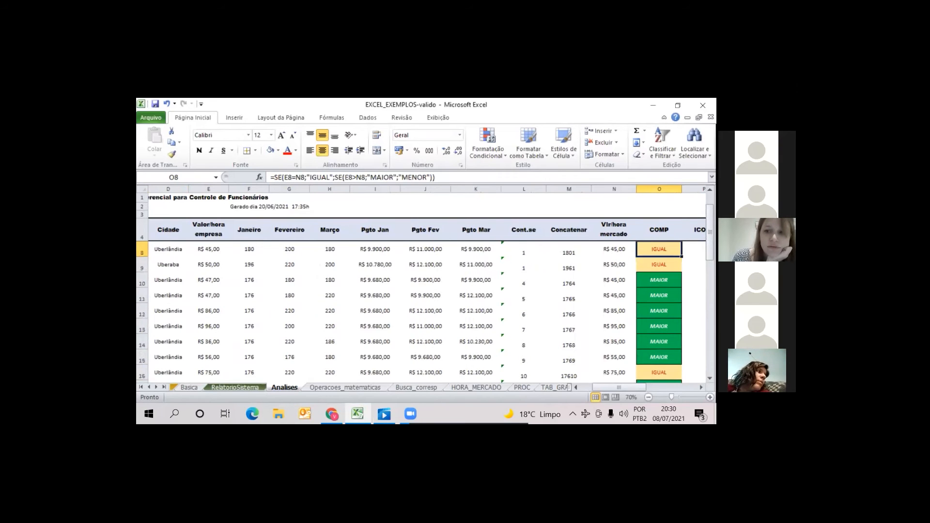
key("Up")
key("Up")
key("Up")
key("Up")
key("Down")
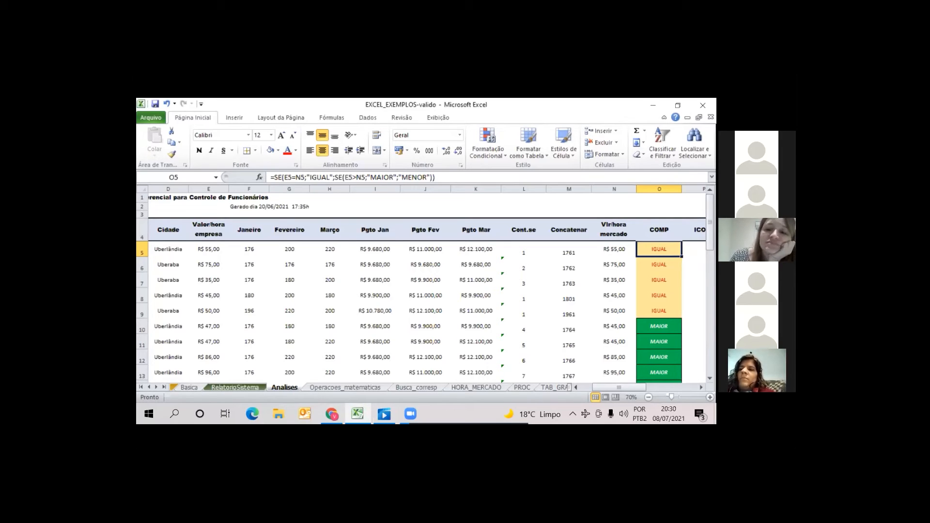
Examine the conditional formatting options for top/bottom rules and icon sets without applying any
left_click(506, 156)
mouse_move(513, 198)
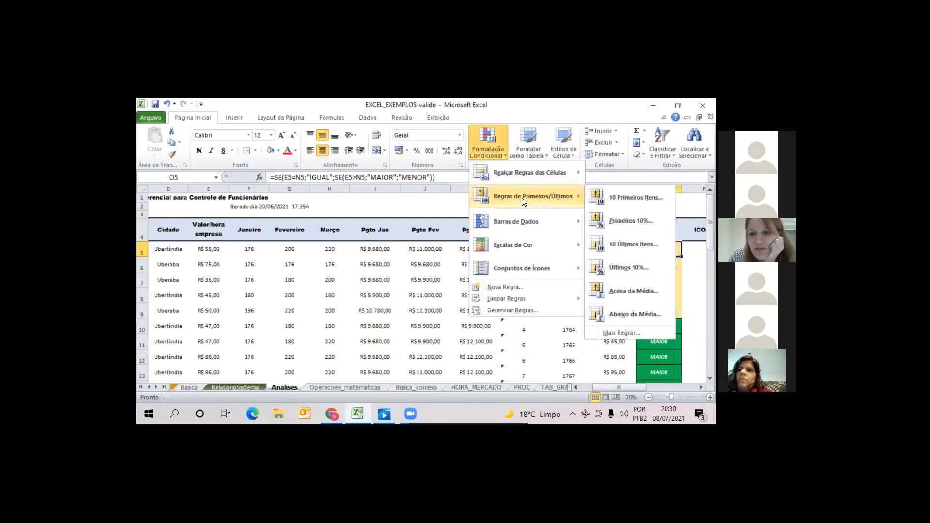
left_click(622, 335)
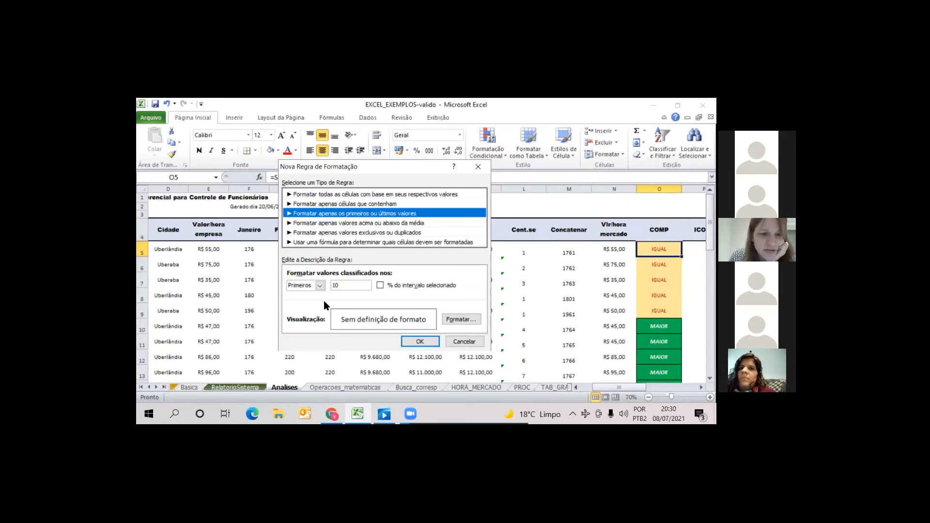
left_click(464, 342)
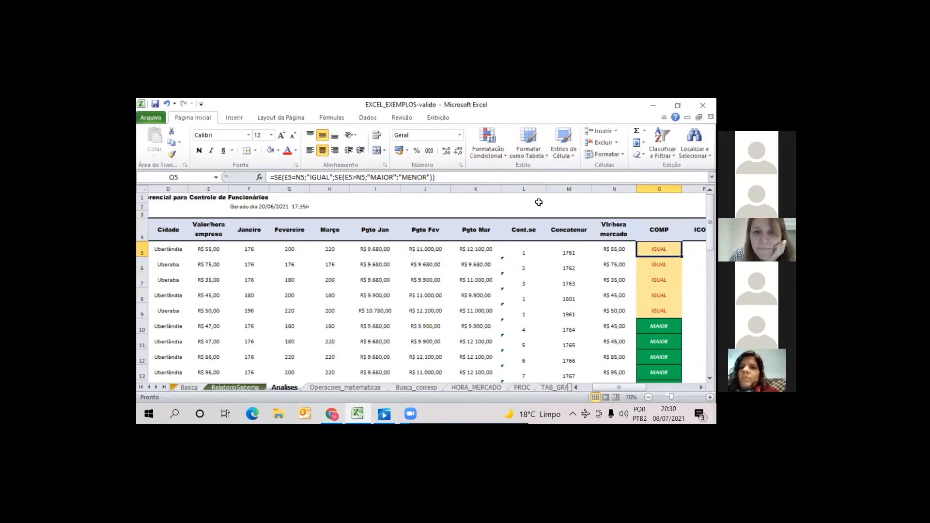
left_click(502, 157)
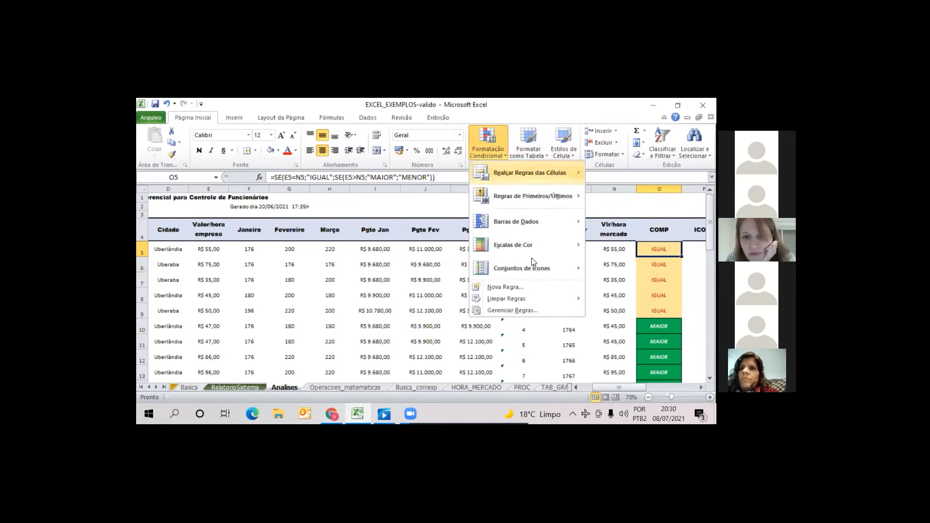
mouse_move(530, 267)
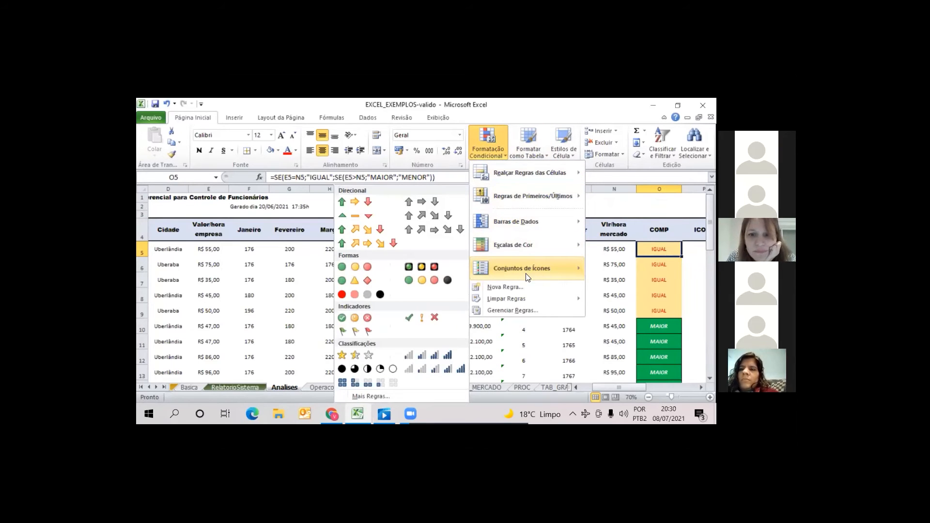
mouse_move(528, 303)
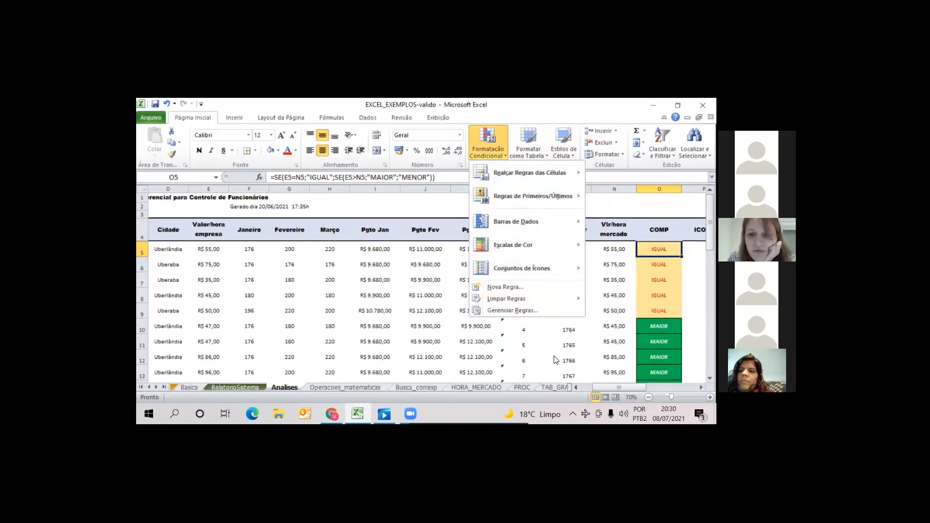
left_click(476, 308)
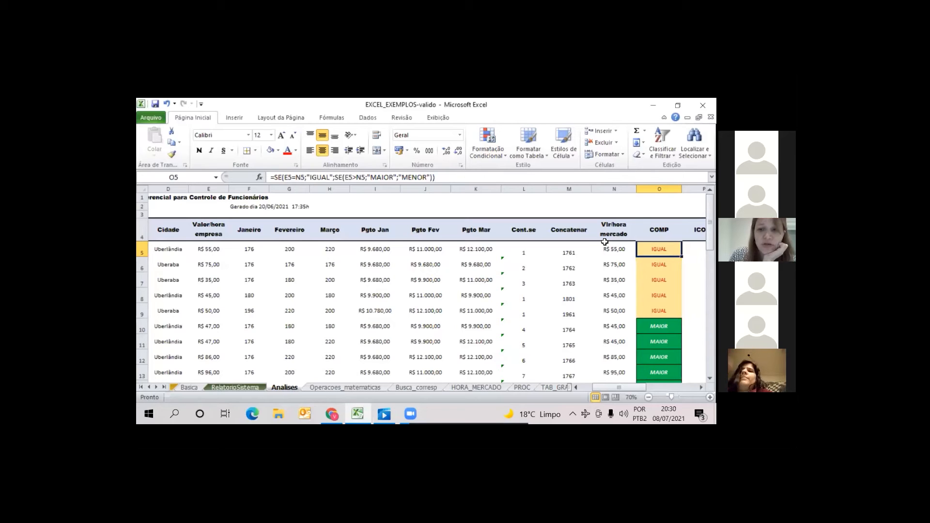
Test the COMP colouring by setting Valor/hora empresa in E5 to 60, and undo that change
left_click(209, 249)
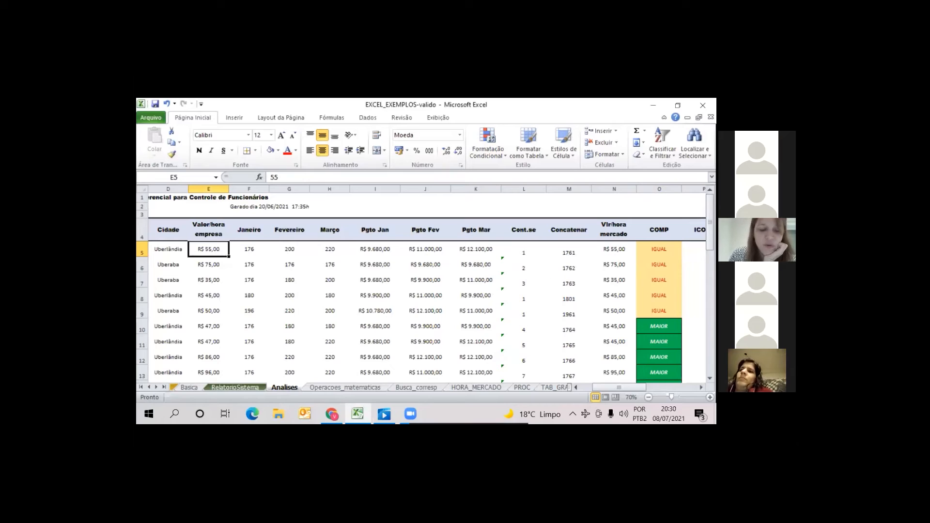
type("60")
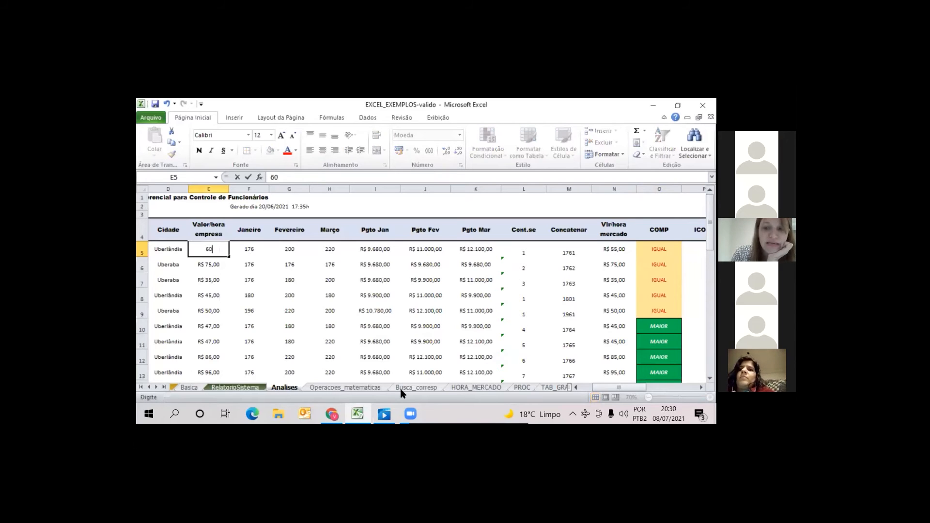
key("Return")
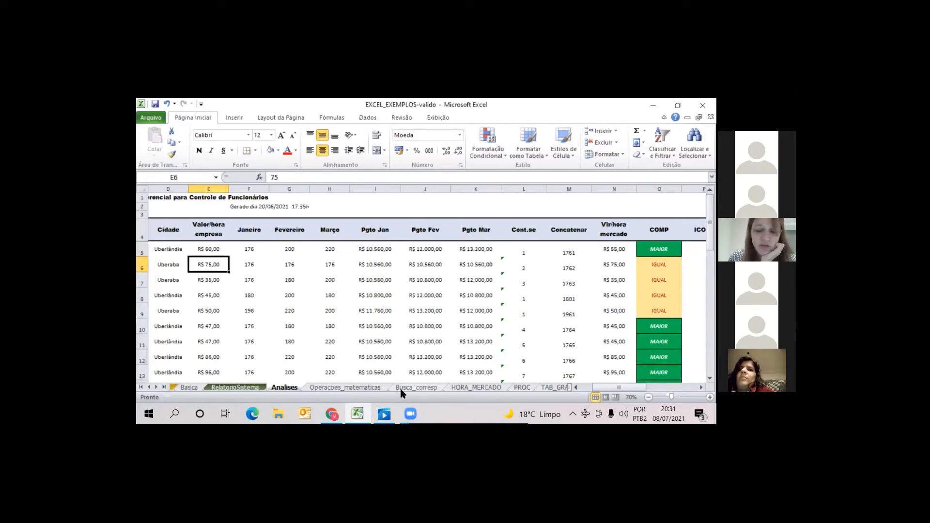
key("Up")
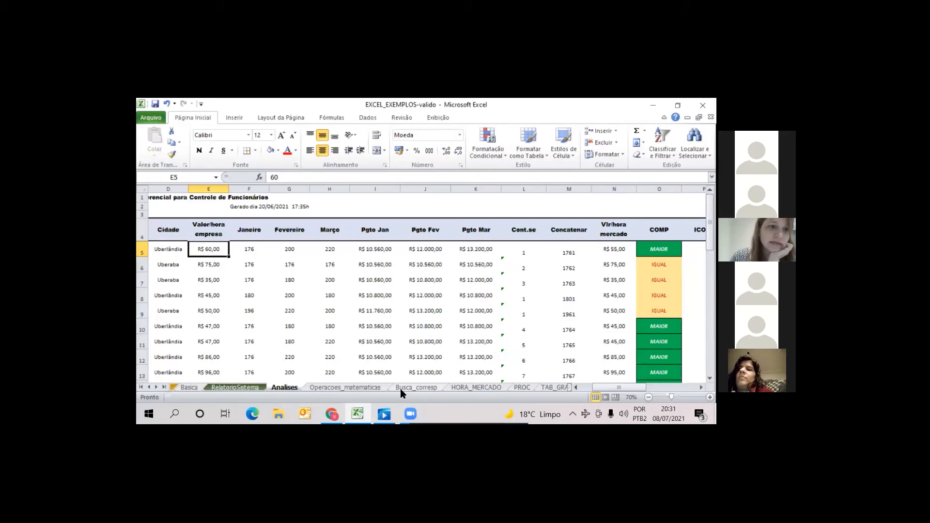
left_click(166, 104)
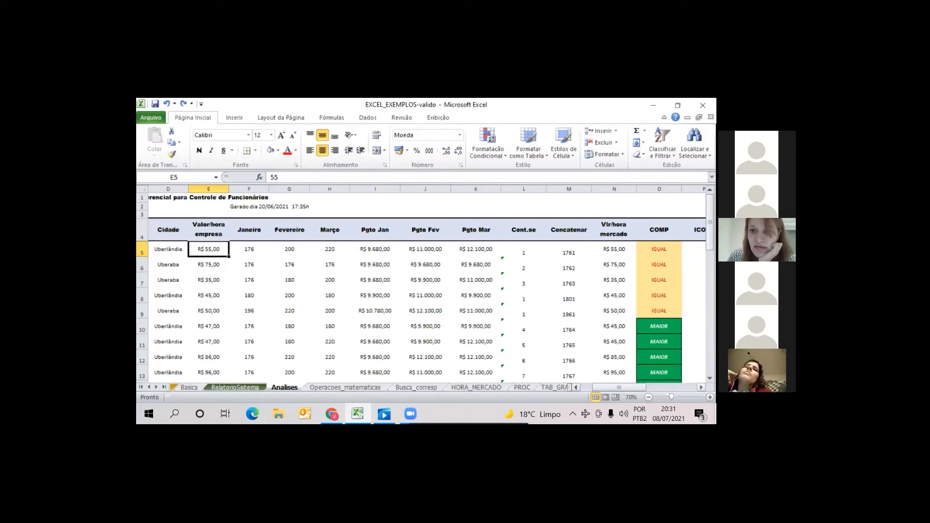
Open a new cell-value formatting rule for the ICONE cells P5:P9 and cancel it
left_click(702, 388)
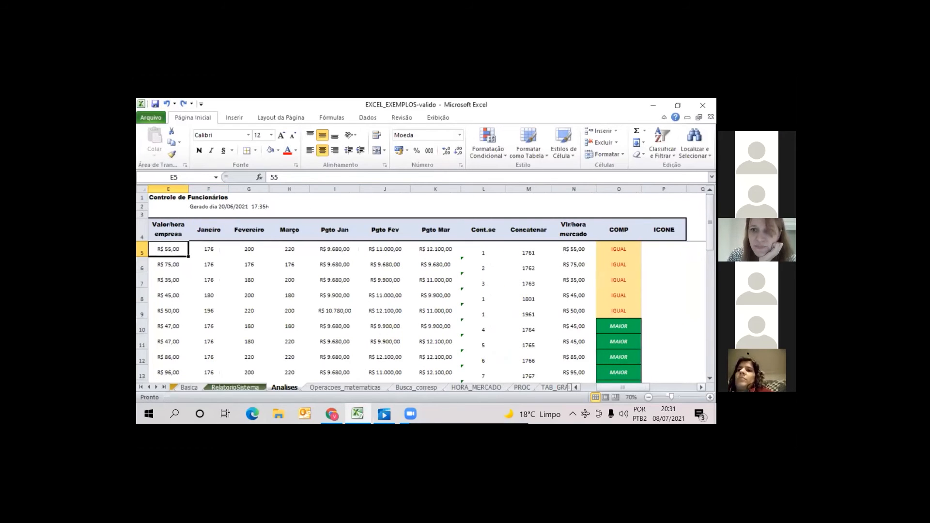
left_click(701, 388)
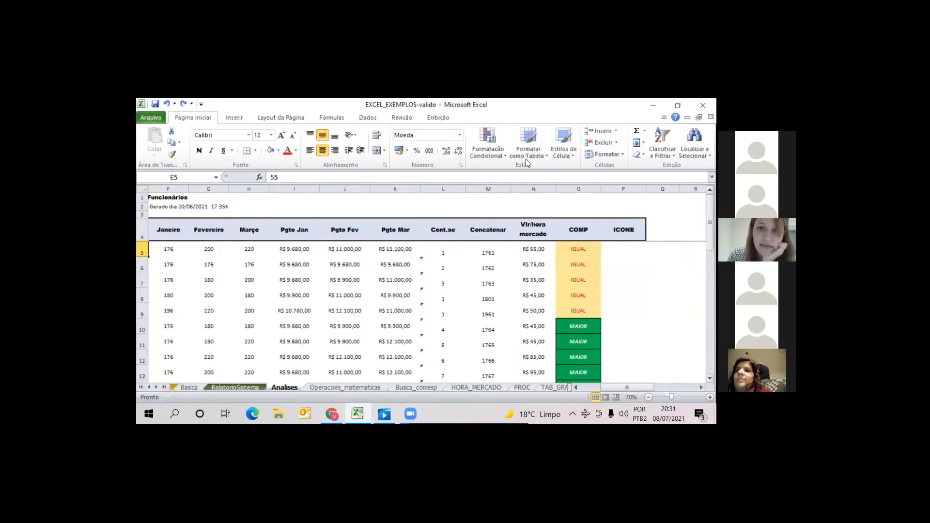
left_click_drag(624, 250, 624, 312)
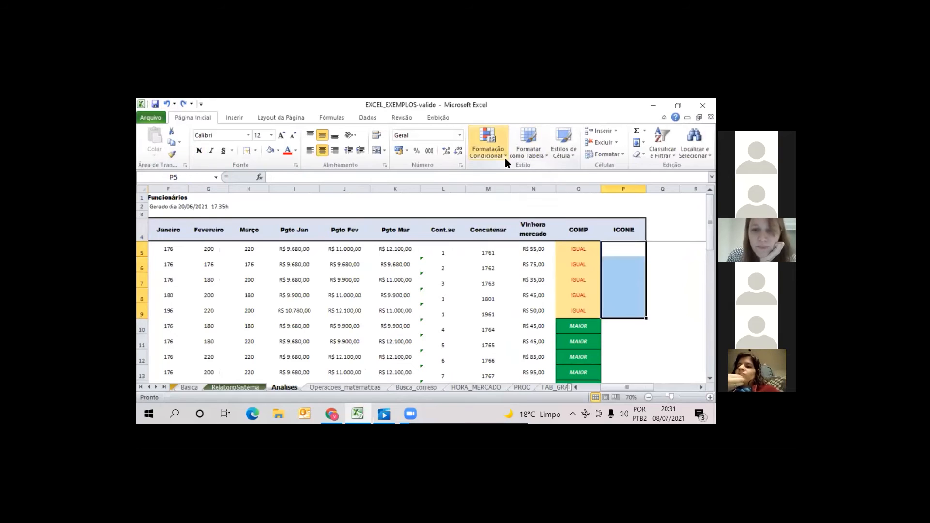
left_click(505, 157)
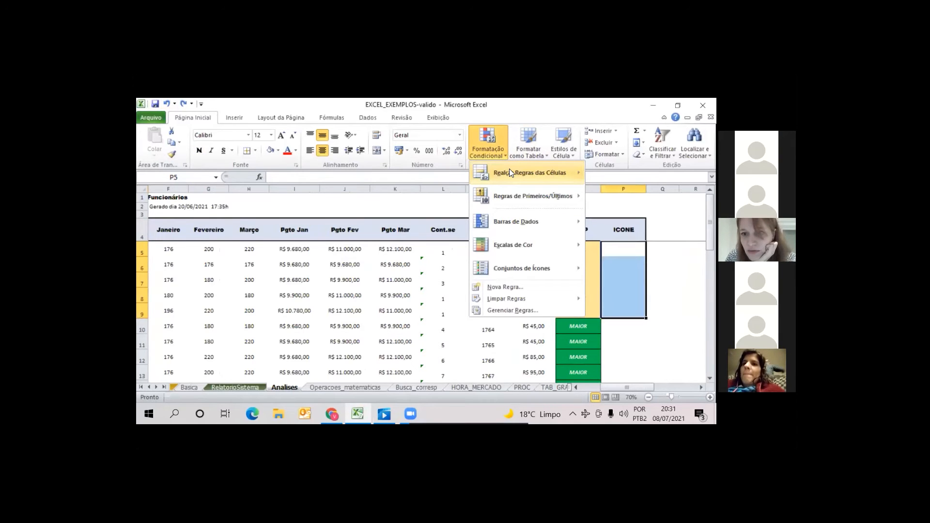
mouse_move(510, 169)
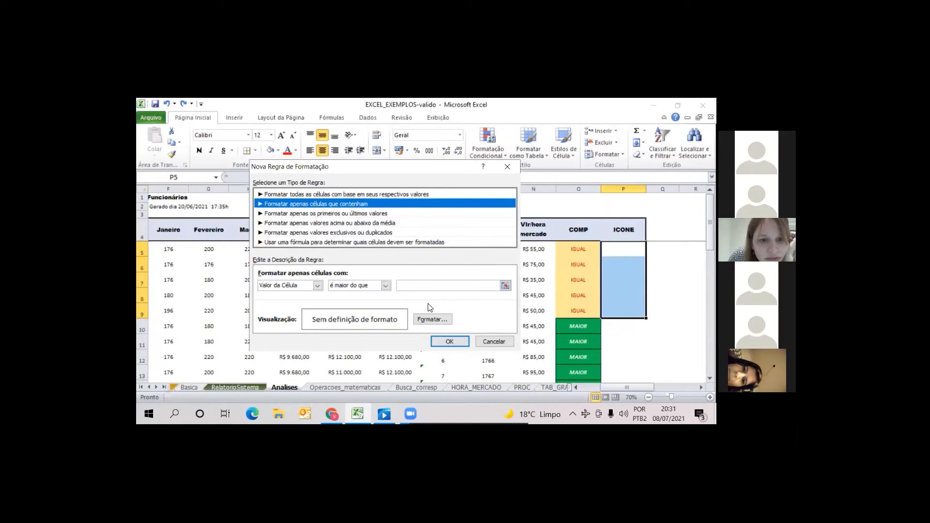
left_click(501, 341)
left_click_drag(663, 296, 663, 311)
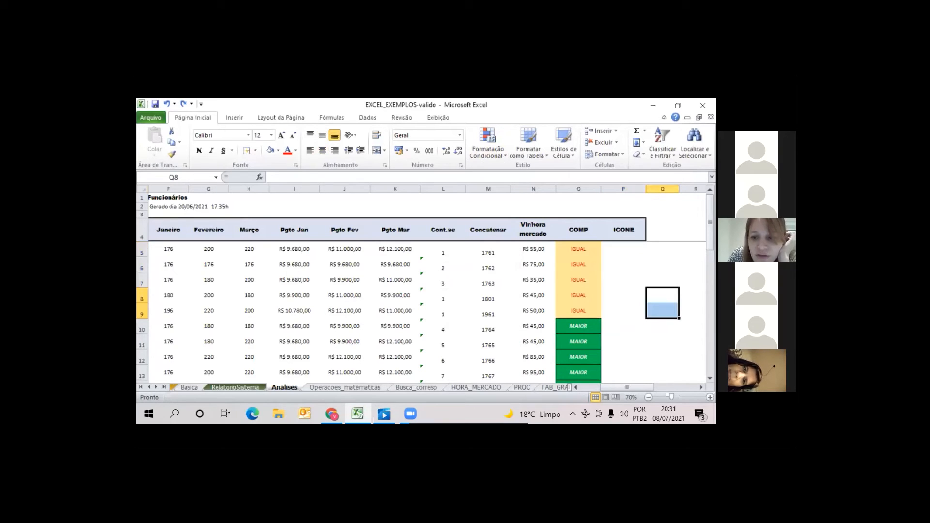
left_click_drag(626, 249, 628, 307)
left_click(629, 308)
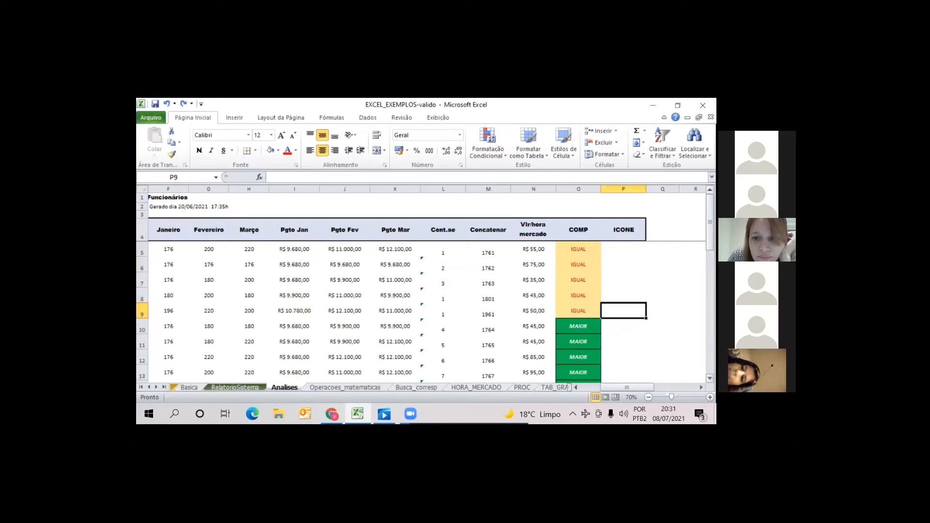
left_click(627, 249)
left_click_drag(627, 249, 620, 309)
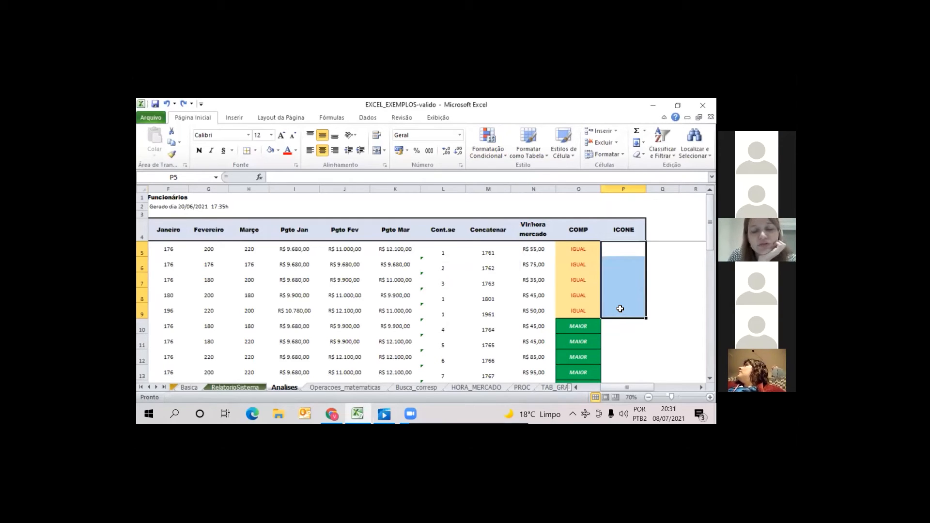
left_click(620, 308)
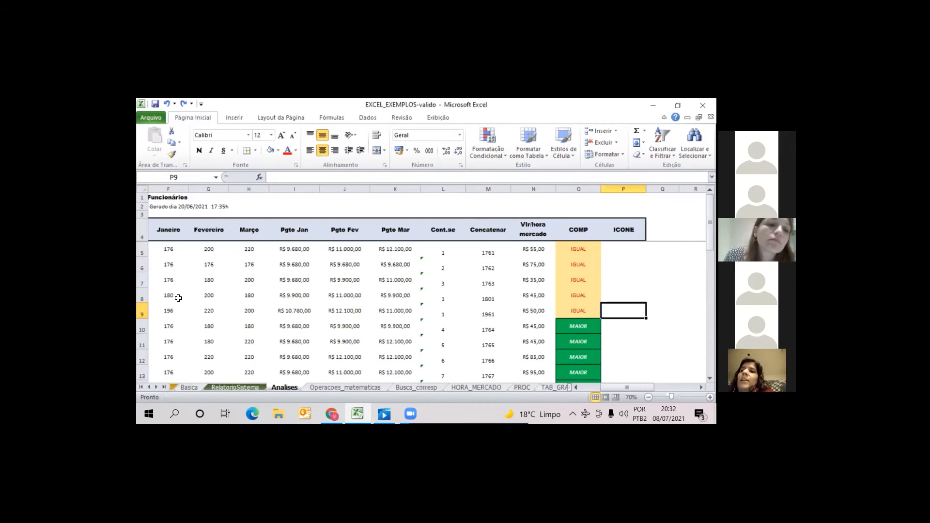
left_click(215, 250)
left_click_drag(310, 245, 679, 252)
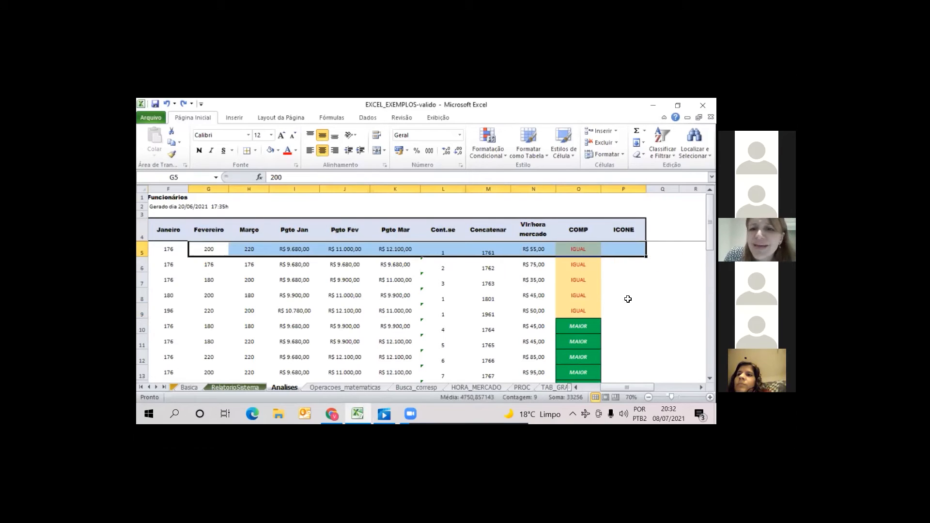
left_click(623, 295)
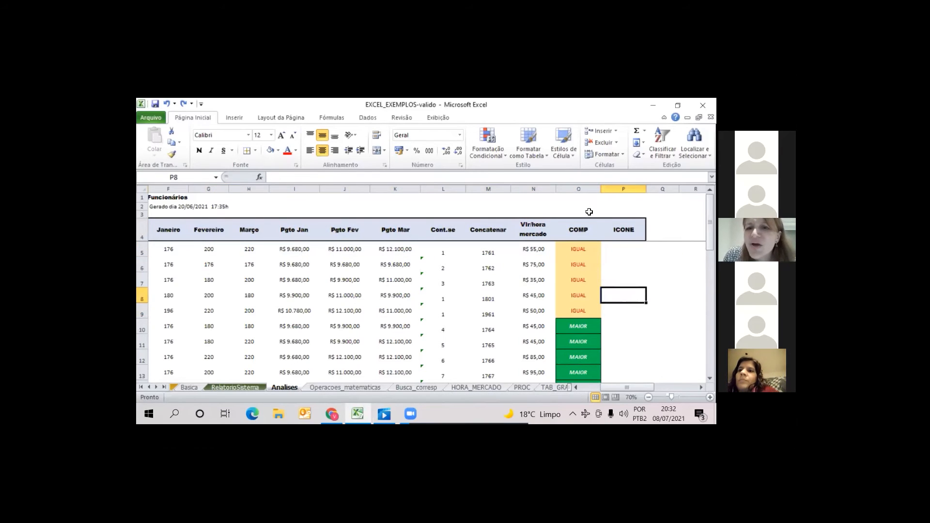
left_click(573, 154)
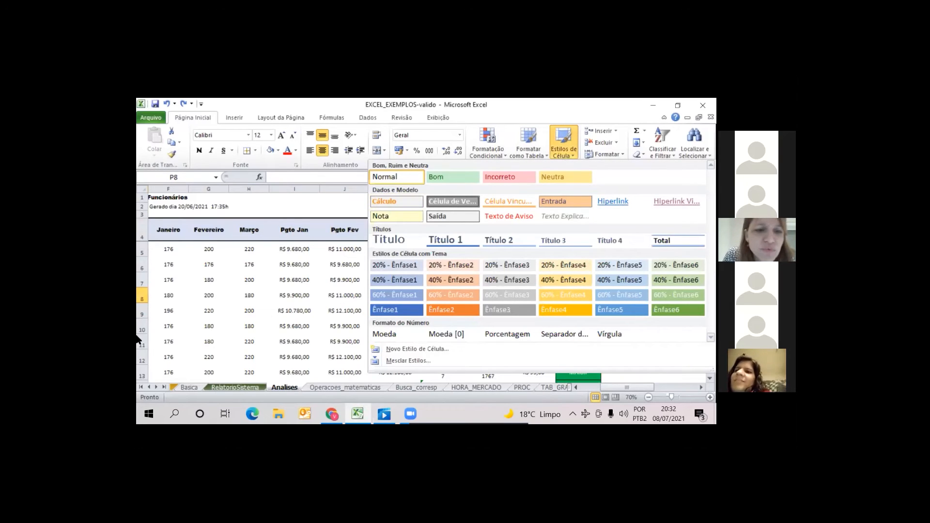
left_click(284, 331)
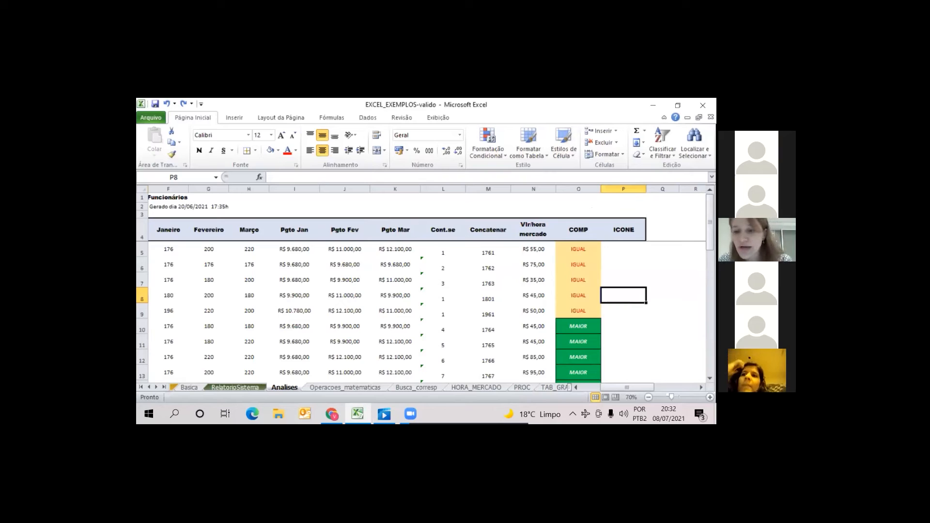
left_click(624, 250)
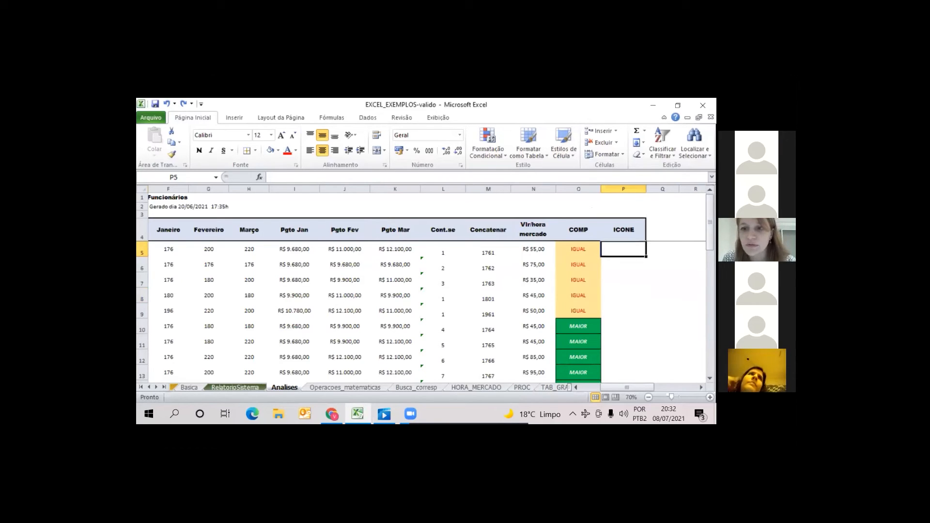
left_click(505, 153)
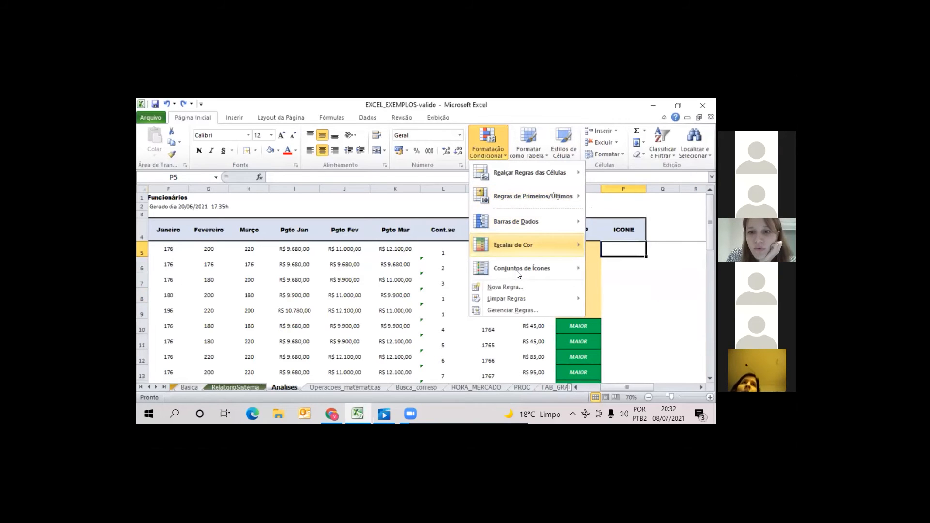
mouse_move(475, 269)
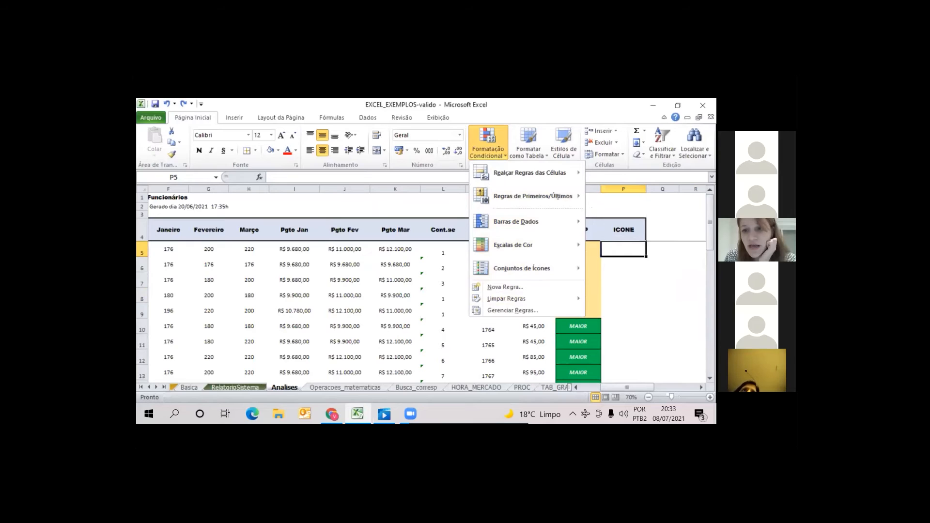
key("Escape")
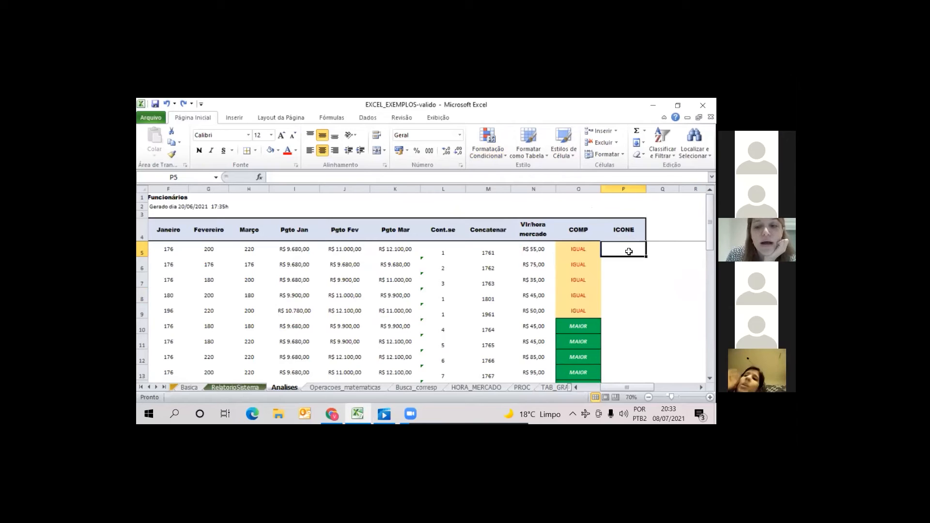
Enter the formula =SE(O5="IGUAL";0;1) in the first ICONE cell, P5
left_click(578, 249)
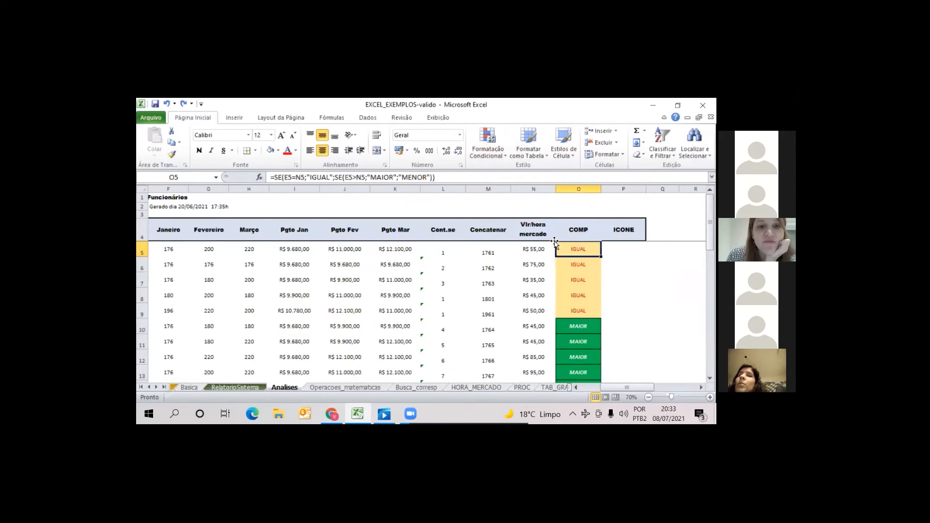
left_click(626, 249)
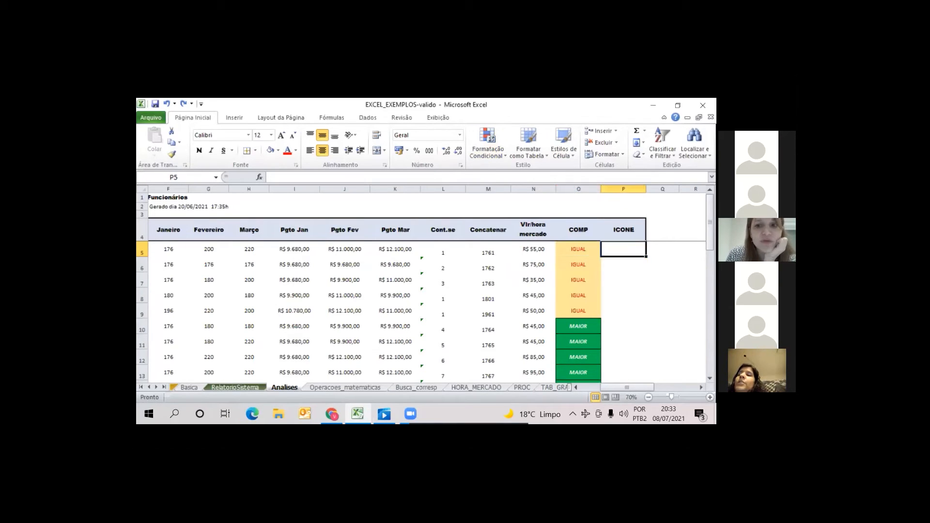
type("=se")
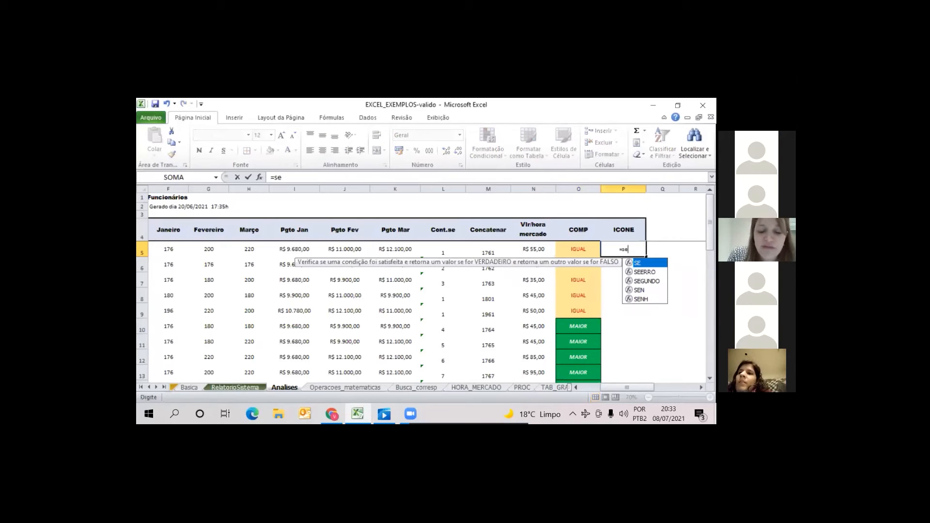
type("(")
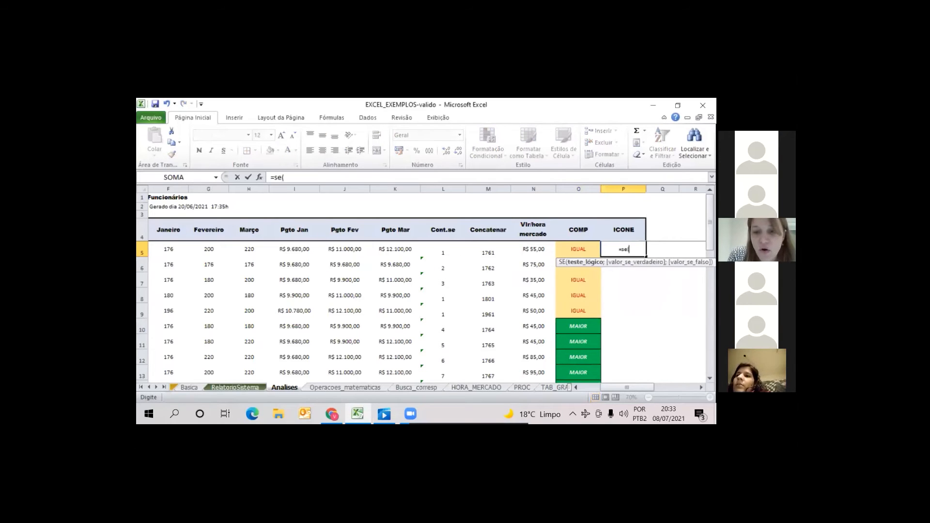
left_click(577, 250)
type("=\"IGUAL\"")
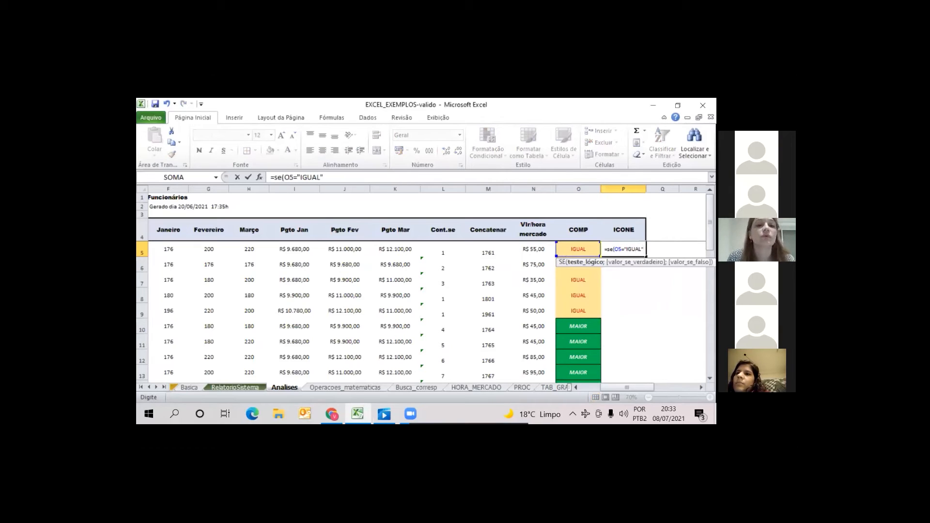
type(";")
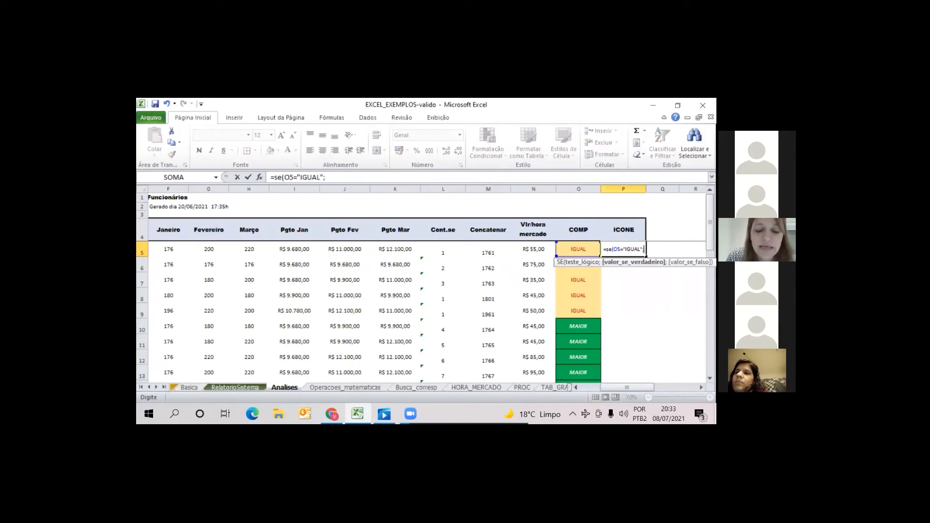
type("0")
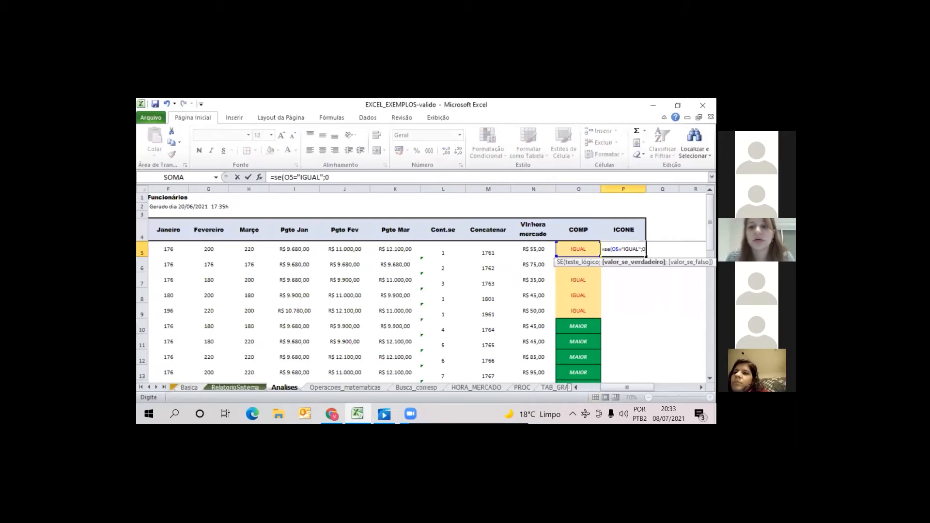
type(";1)")
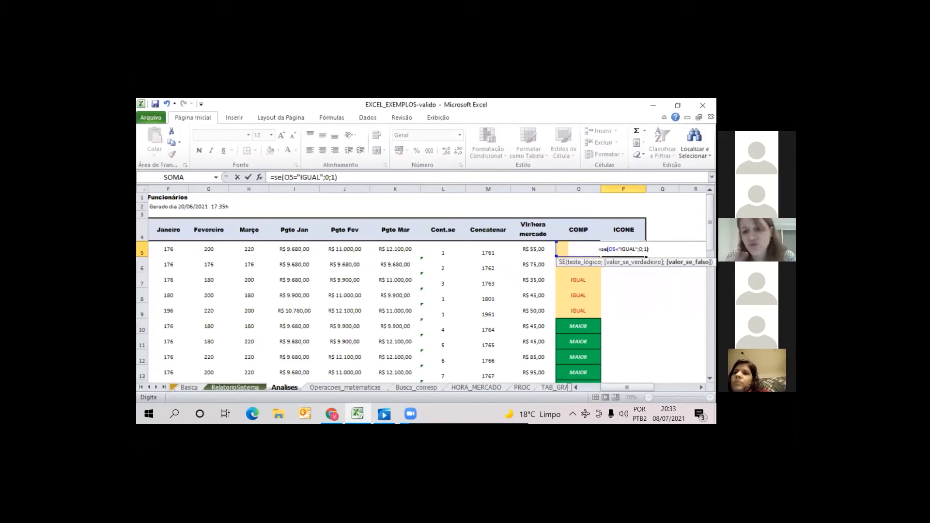
key("Return")
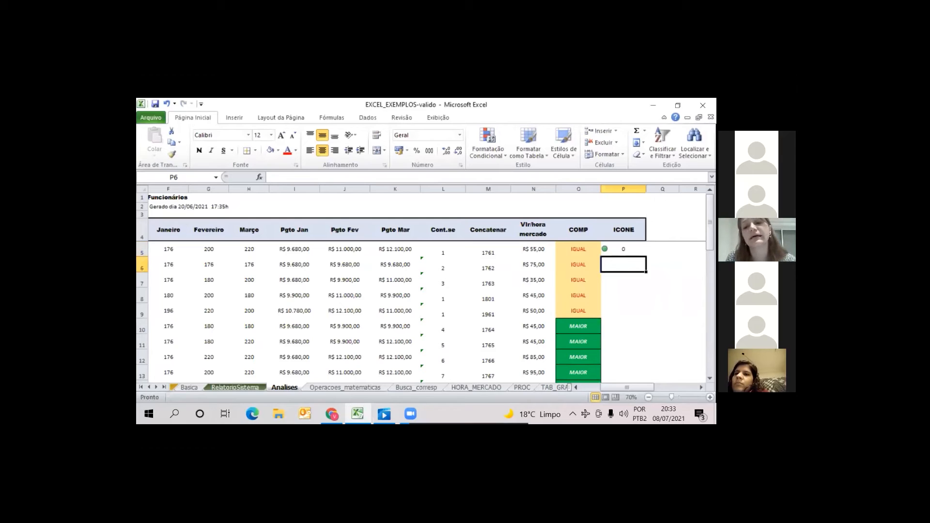
Copy the P5 formula down the ICONE column to row 29 and check the copied formula in P7
left_click(624, 250)
left_click_drag(646, 256, 624, 287)
scroll(630, 301, "up", 7)
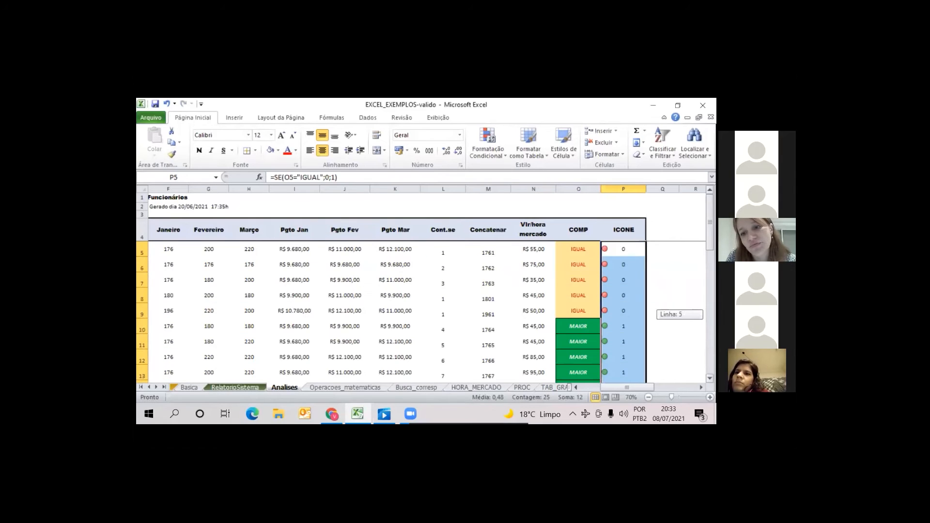
left_click(624, 280)
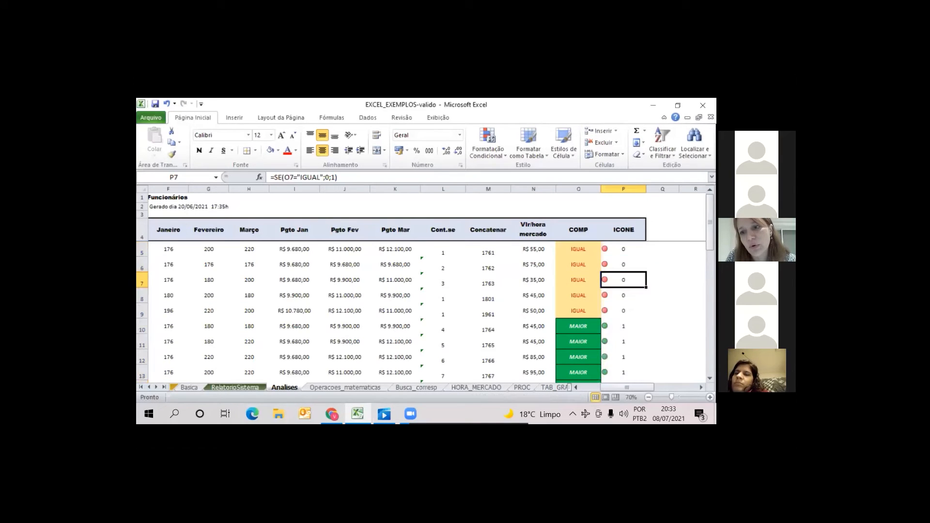
left_click(623, 249)
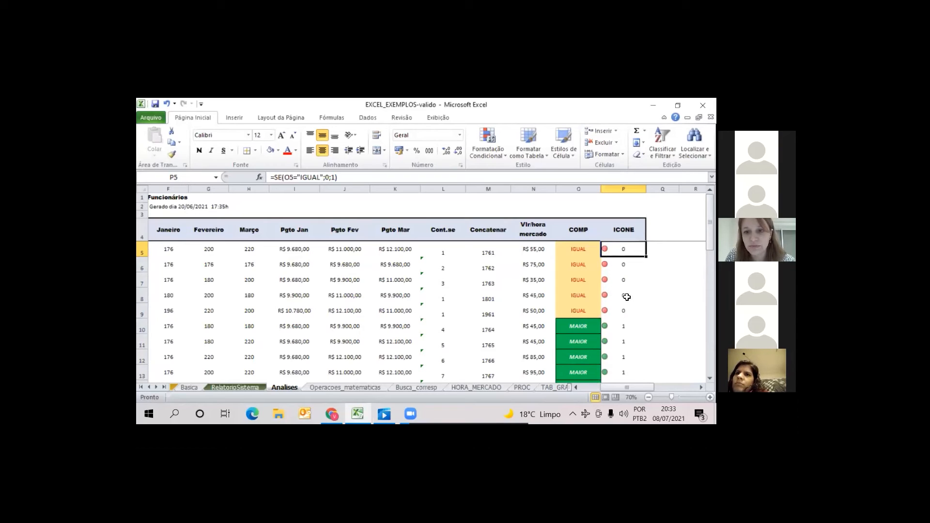
Apply the uncircled three-symbol icon set (check mark, exclamation mark, X) to the ICONE cells P5:P29
left_click_drag(629, 252, 630, 317)
left_click(624, 362)
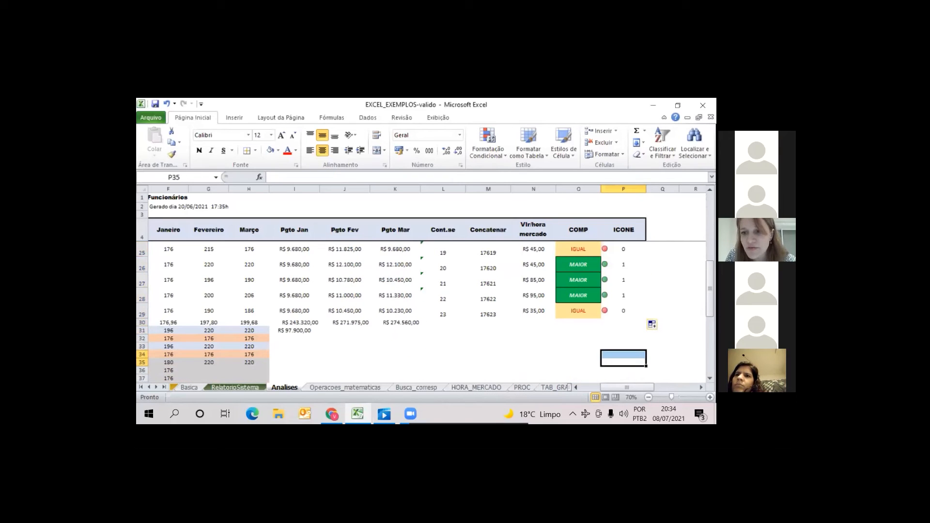
left_click_drag(710, 294, 711, 223)
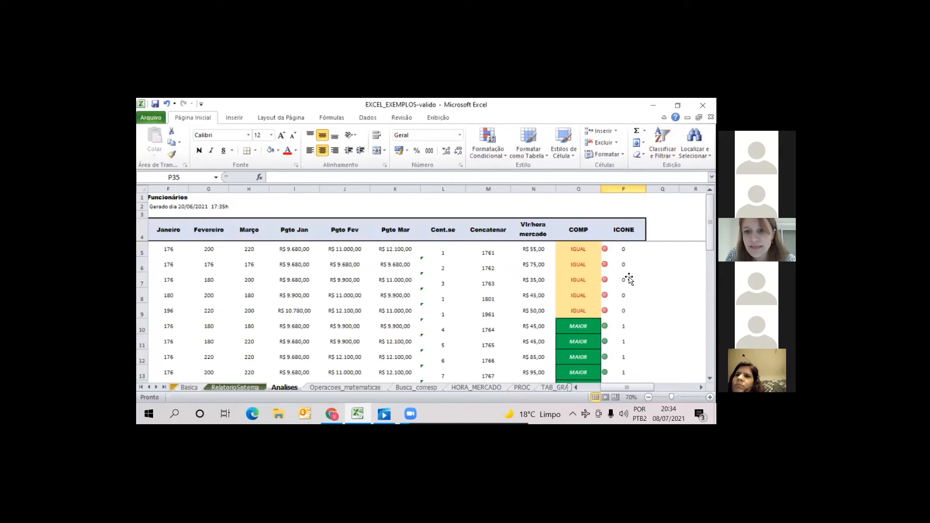
left_click(623, 189)
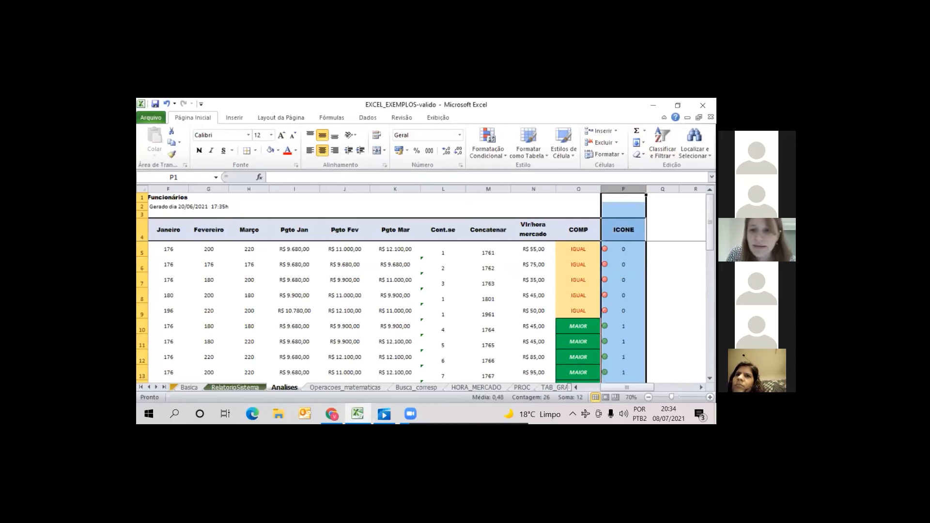
left_click(663, 280)
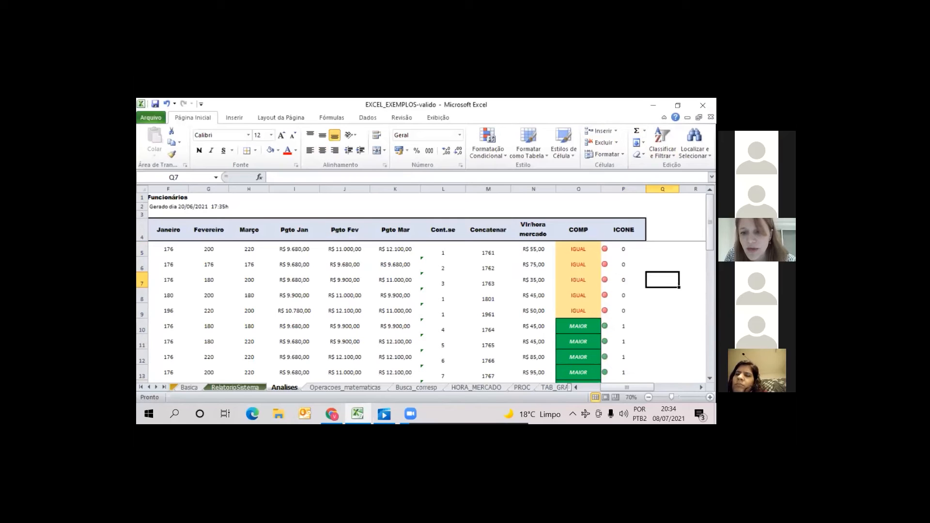
left_click_drag(614, 248, 628, 361)
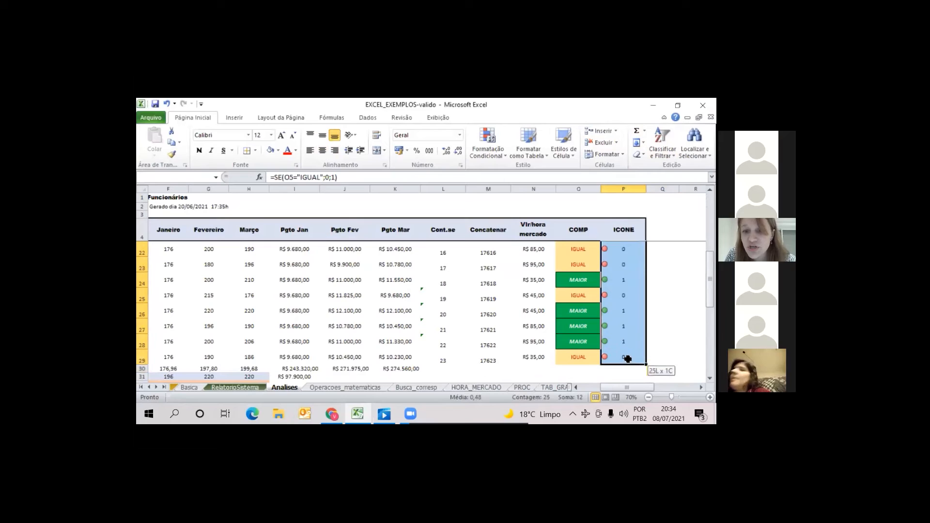
left_click(508, 153)
mouse_move(543, 275)
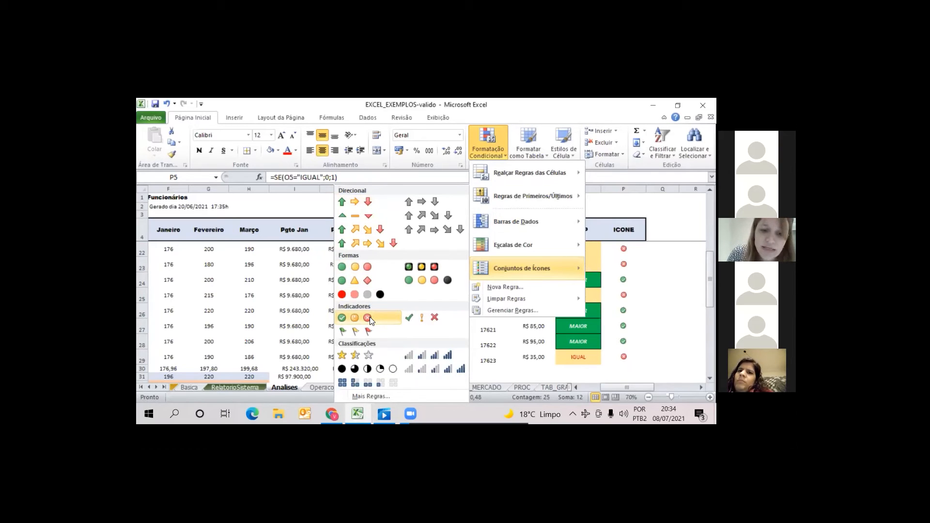
left_click(428, 322)
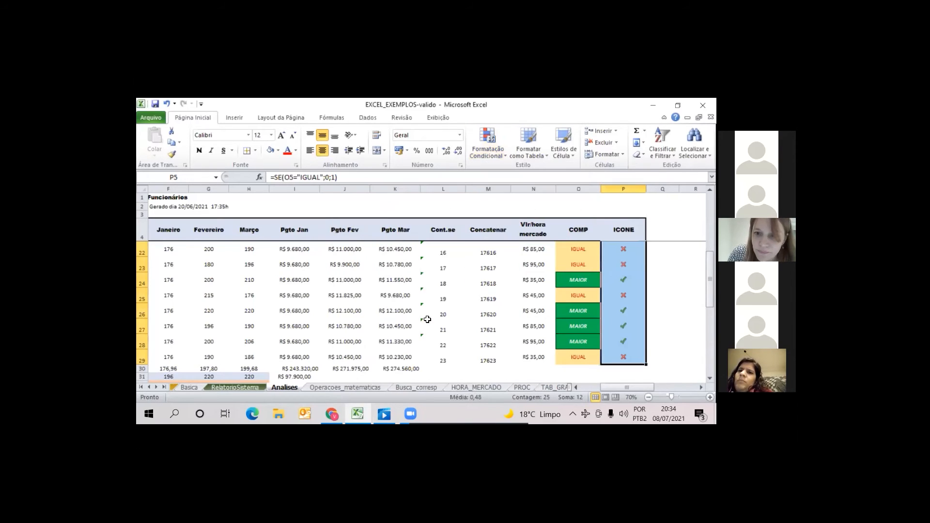
left_click(692, 310)
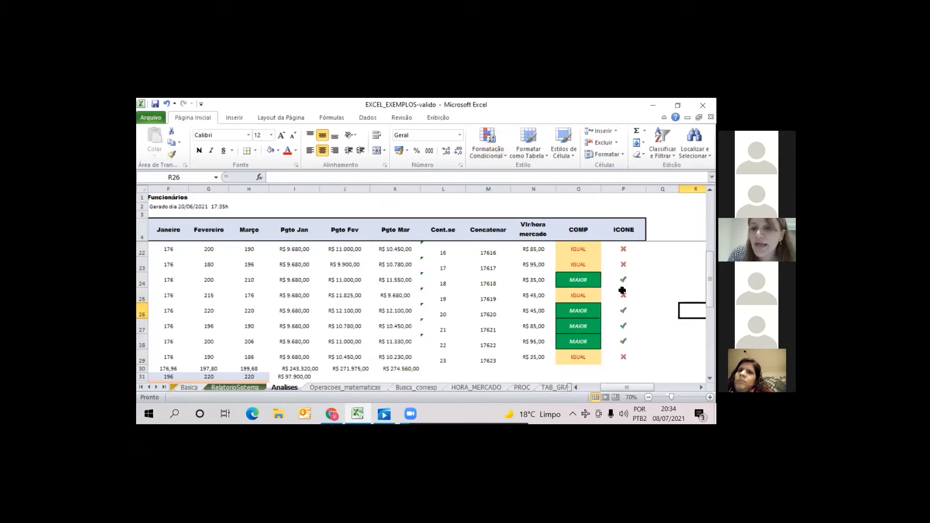
Create an icon set rule for P6:P29 with red, yellow and green circles, showing only the icon without the values
left_click(624, 357)
left_click_drag(624, 358, 613, 260)
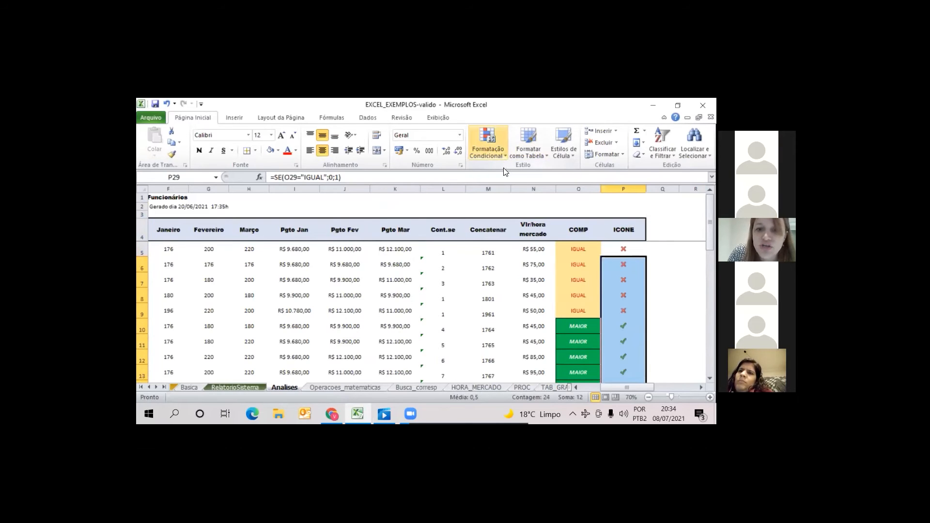
left_click(505, 155)
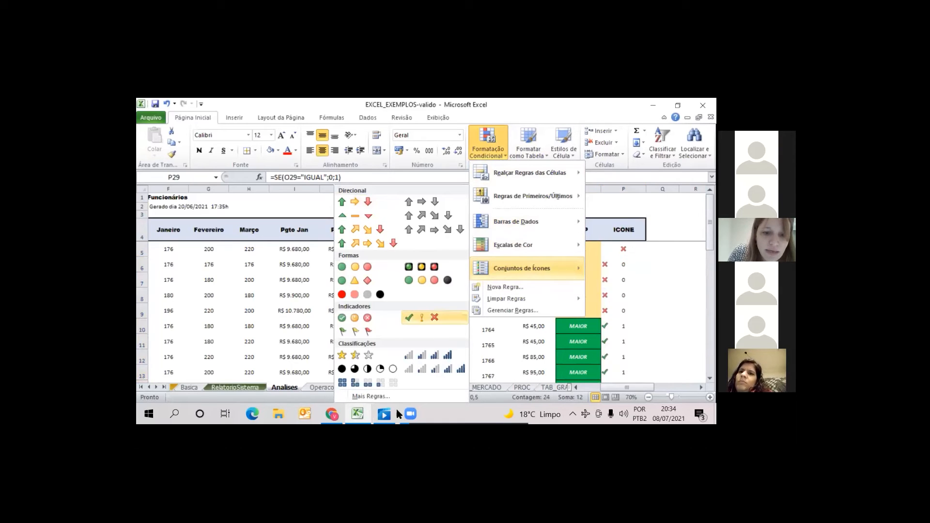
left_click(372, 397)
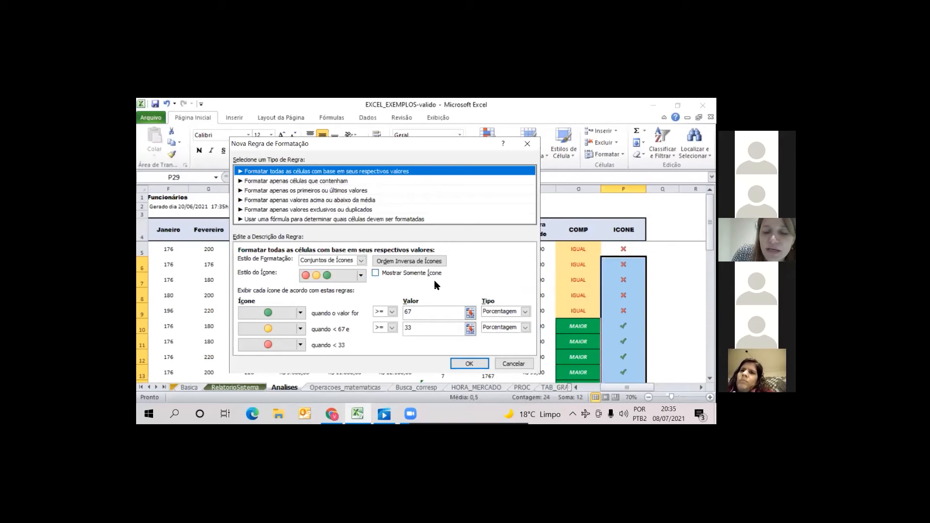
left_click(376, 273)
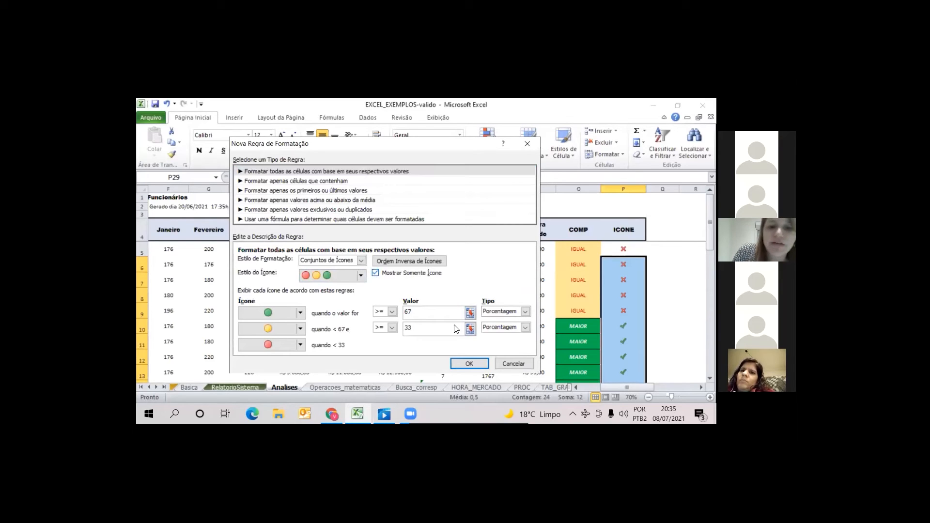
left_click(469, 363)
left_click(663, 311)
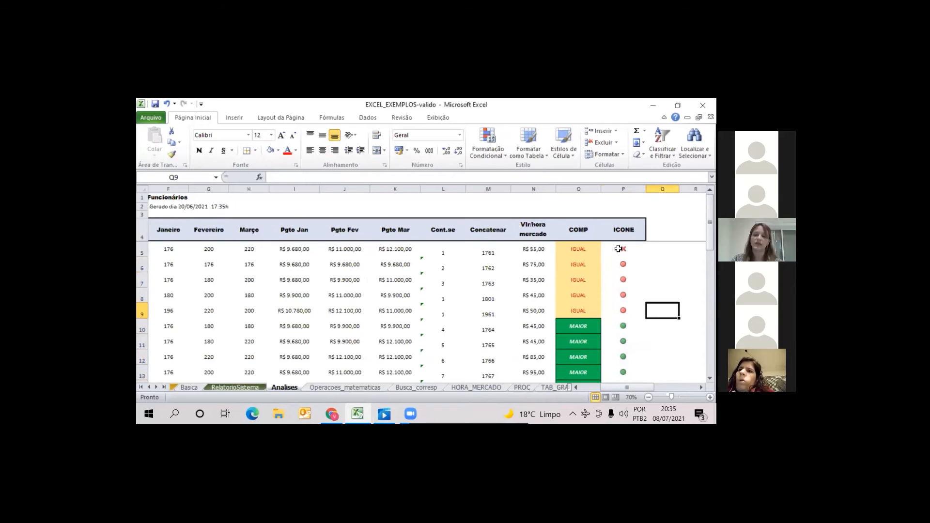
Apply the rimmed three traffic lights icon set to all the ICONE cells P5:P29
left_click_drag(623, 265, 624, 249)
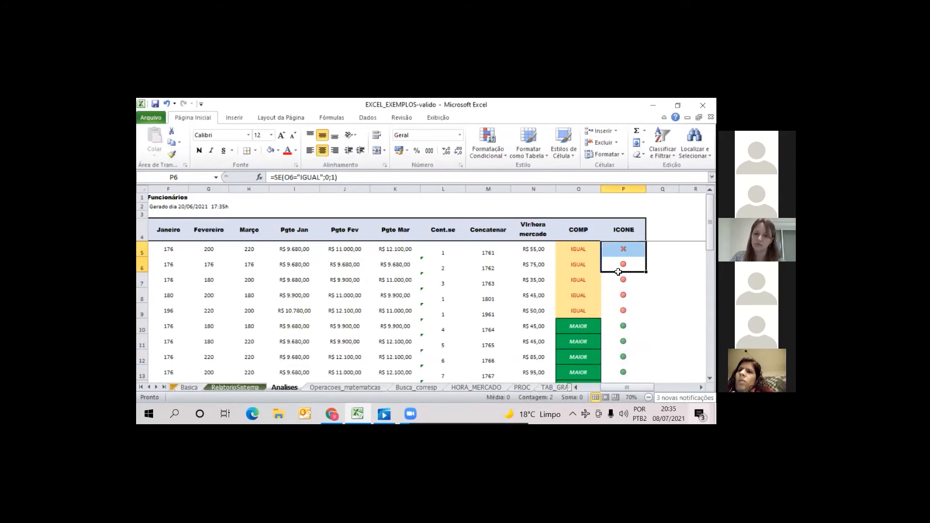
left_click(628, 250)
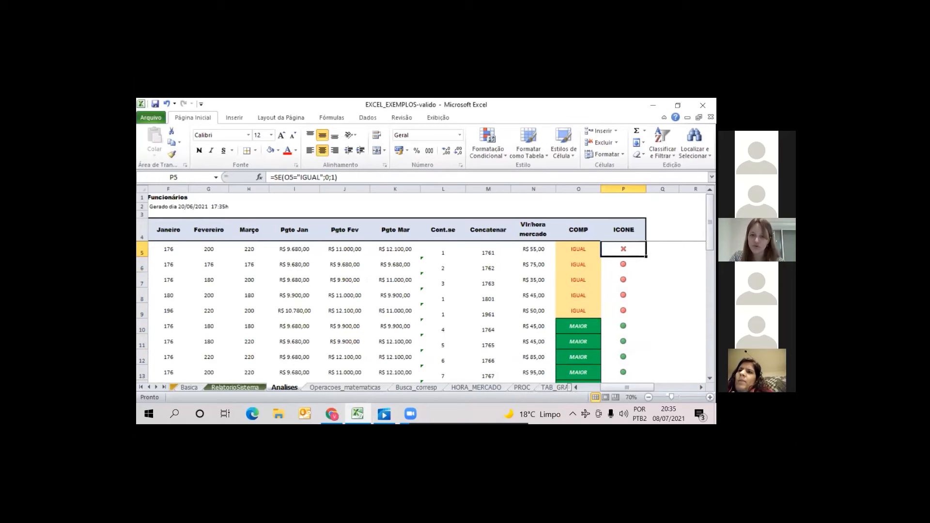
key("shift+Down")
key("shift+Down")
key("shift+Down")
key("shift+Down")
key("shift+Down")
key("shift+Down")
key("shift+Down")
key("shift+Down")
key("shift+Down")
key("shift+Down")
key("shift+Down")
key("shift+Down")
key("shift+Down")
key("shift+Down")
key("shift+Down")
key("shift+Down")
key("shift+Down")
key("shift+Down")
key("shift+Down")
key("shift+Down")
key("shift+Down")
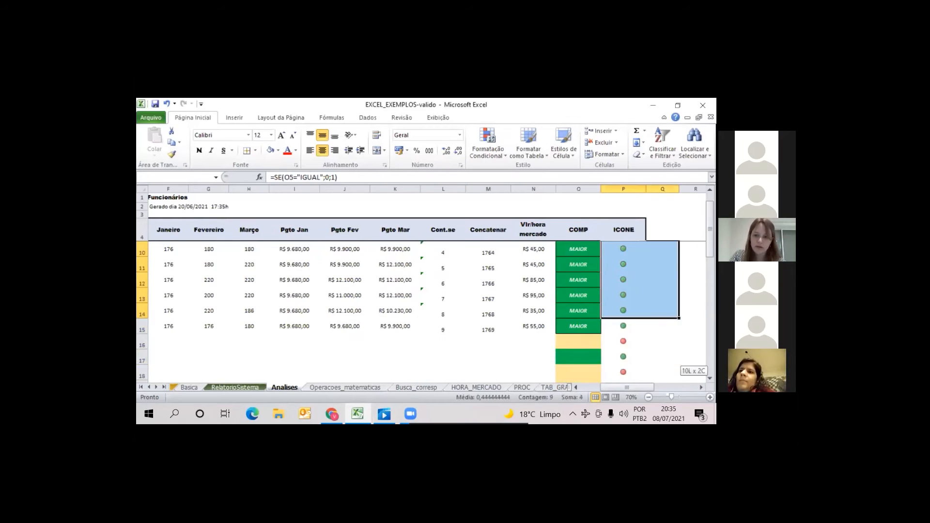
left_click_drag(617, 350, 507, 161)
left_click_drag(522, 223, 623, 342)
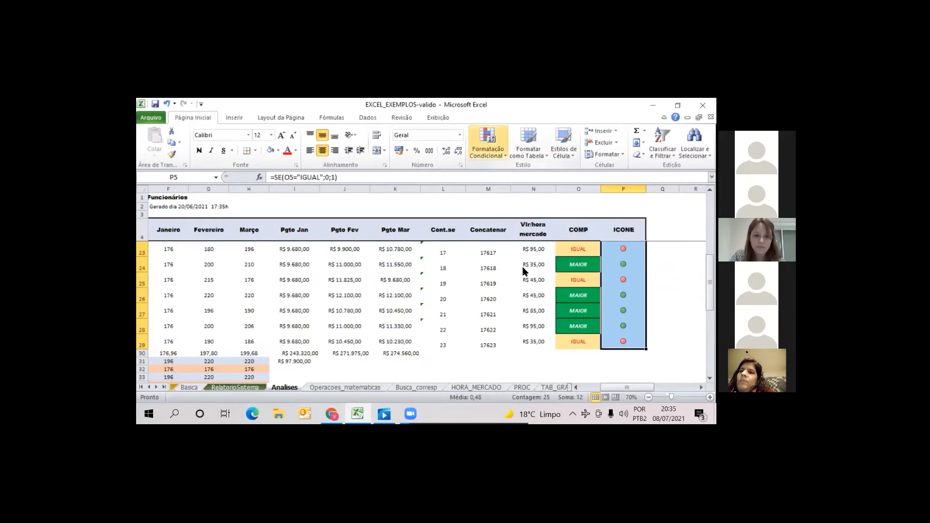
left_click(488, 147)
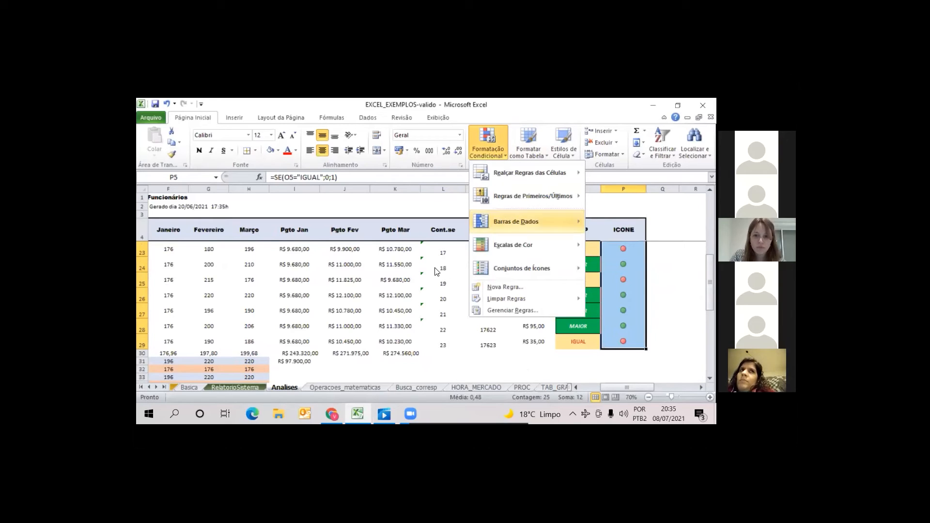
mouse_move(522, 268)
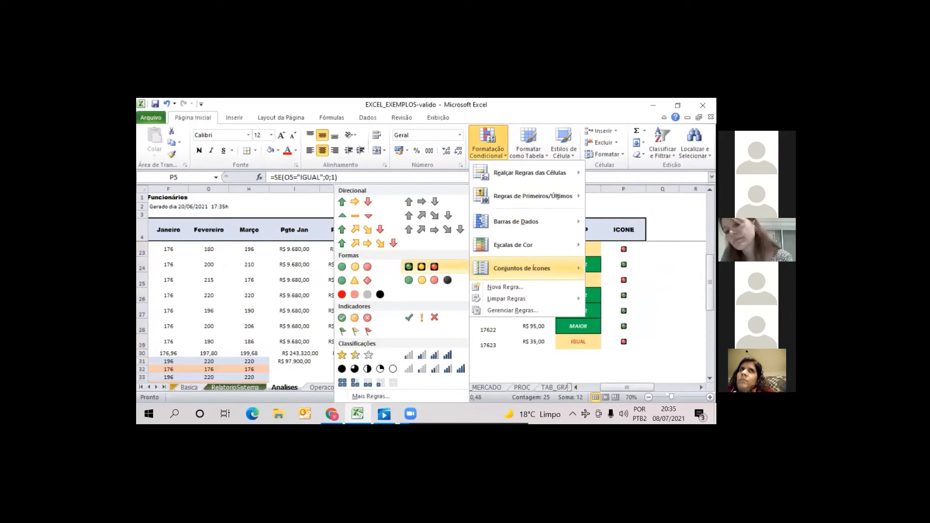
left_click(422, 266)
left_click(663, 296)
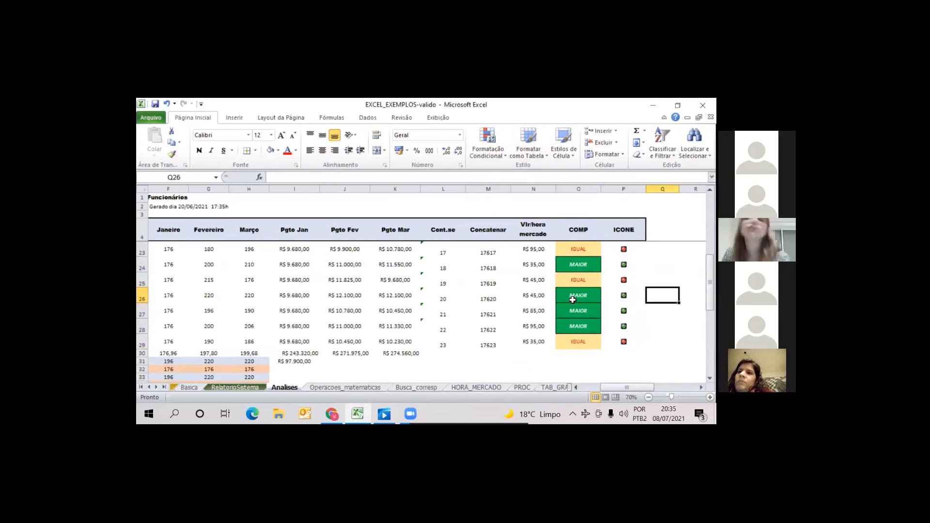
Look over the TAB_GRAF and PAINEL_CONTROLE sheets, then return to the employee table on the Analises sheet
scroll(621, 270, "up", 6)
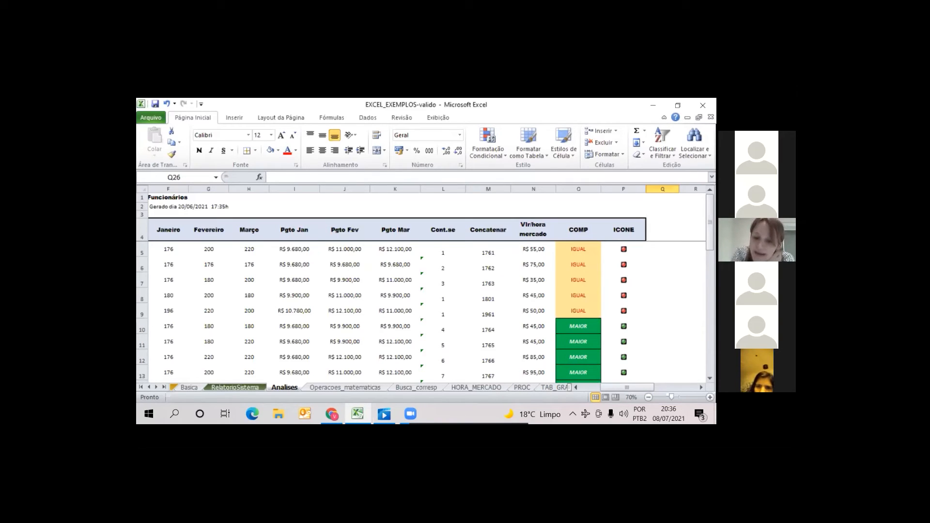
left_click(156, 388)
left_click(156, 387)
left_click(156, 388)
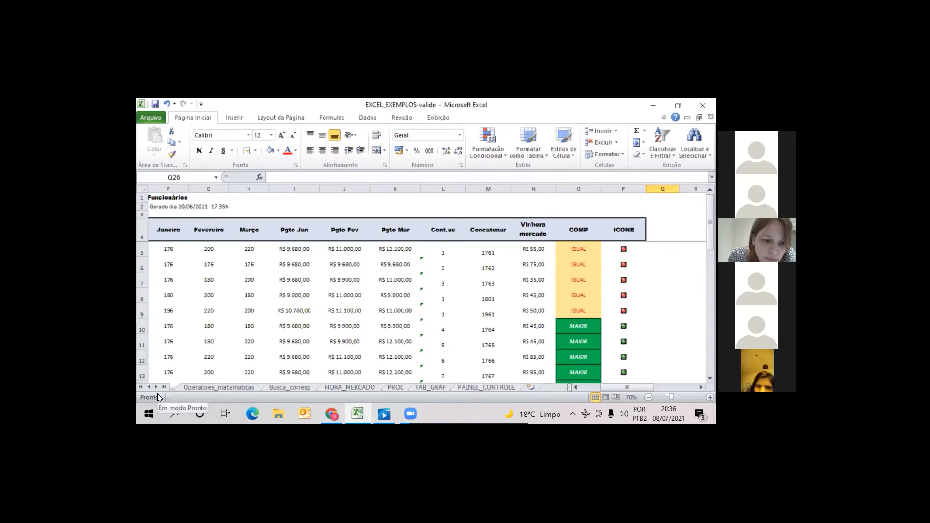
left_click(401, 387)
left_click(421, 387)
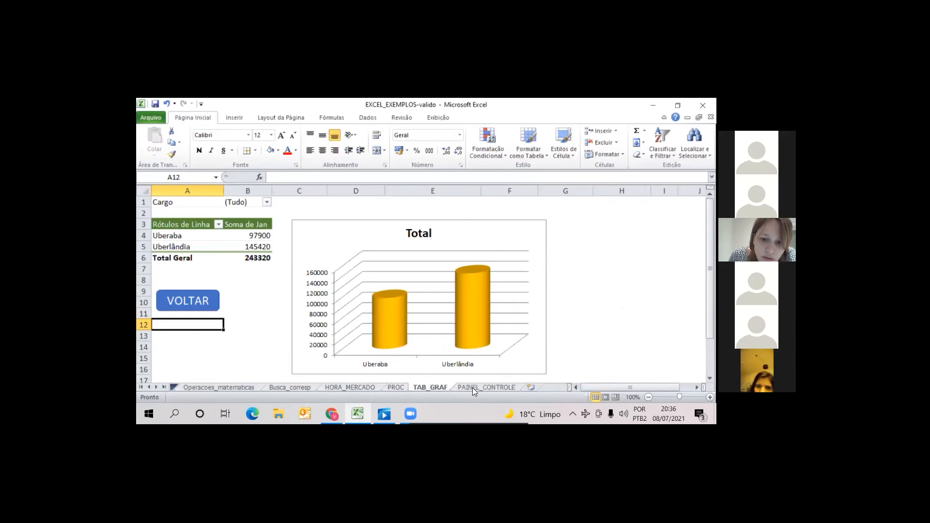
left_click(499, 388)
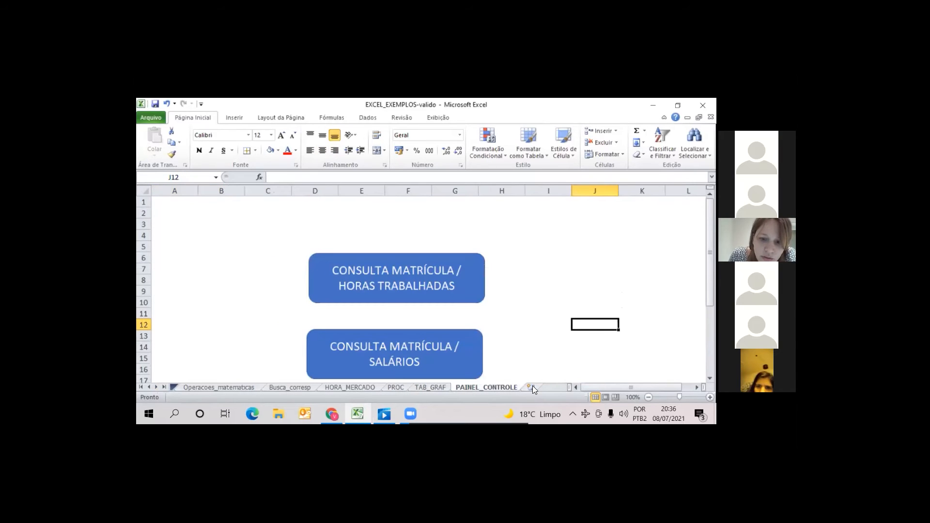
left_click(148, 388)
left_click(149, 388)
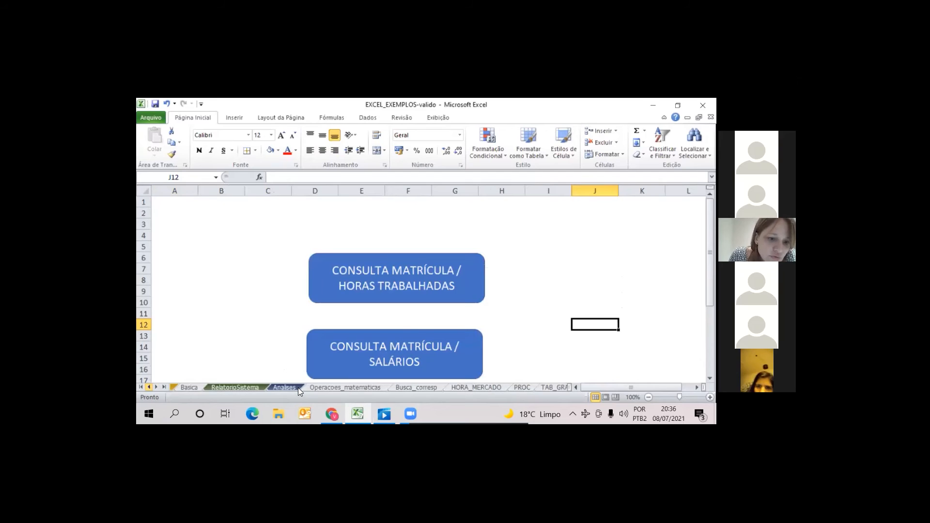
left_click(288, 388)
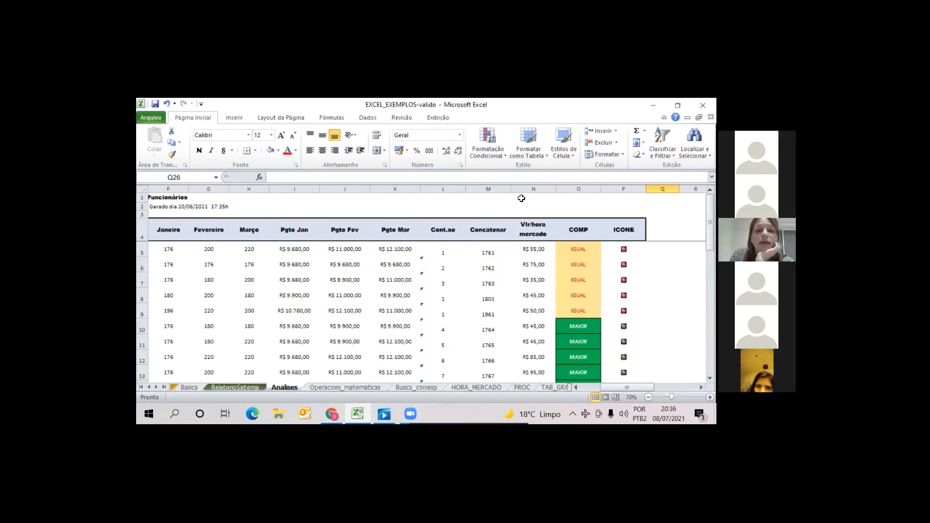
left_click(577, 387)
left_click(577, 387)
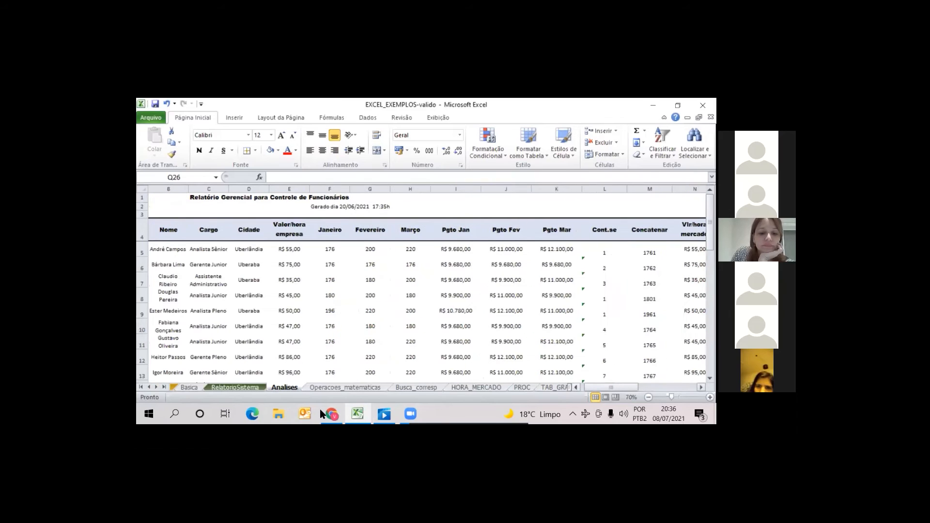
Switch to the video player and run the EXCEL - PRIMEIROS PASSOS (1) video to the database functions slide, pausing there
left_click(388, 415)
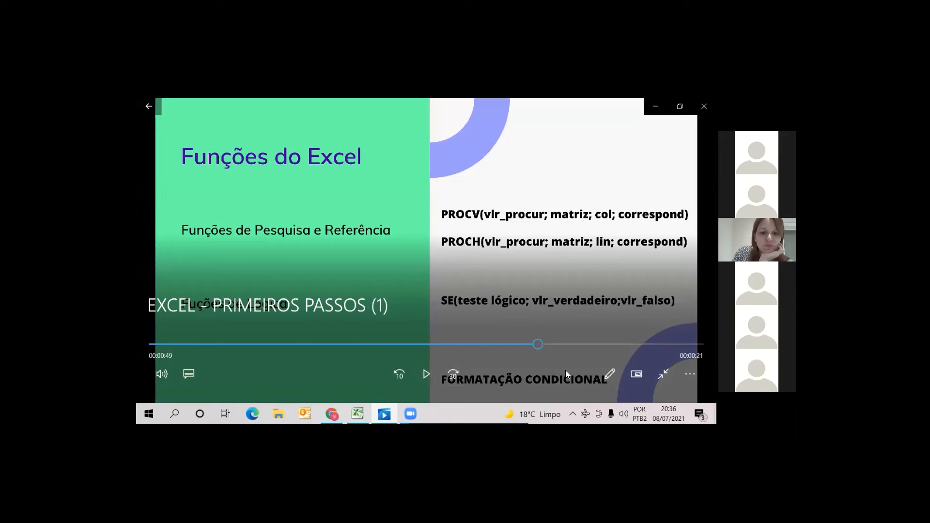
left_click(427, 375)
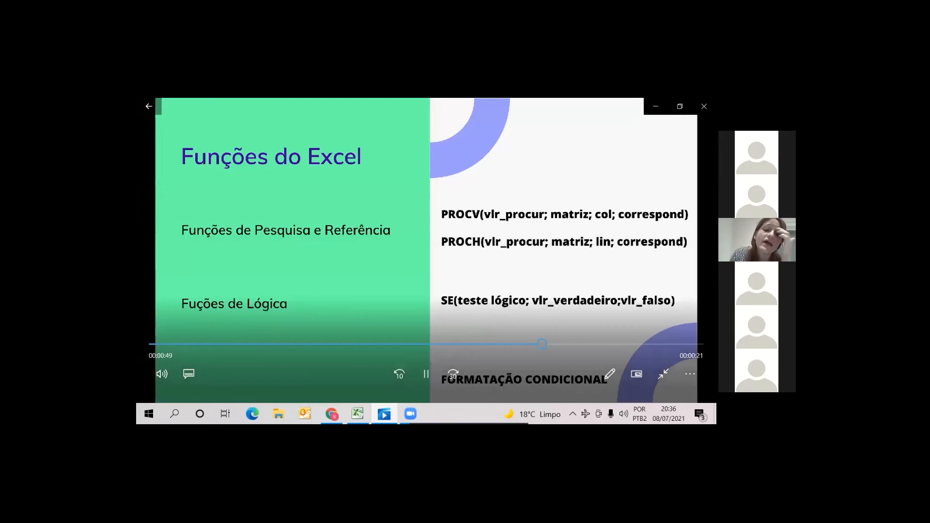
left_click(421, 373)
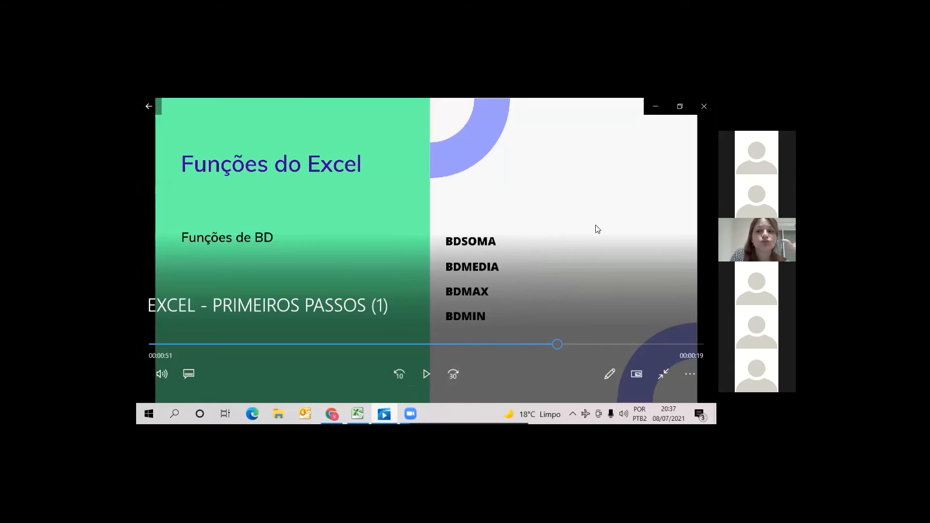
Switch back to Excel and clear the Cargo criterion in V6 and the Cidade criterion in W7 of the criteria table
left_click(365, 412)
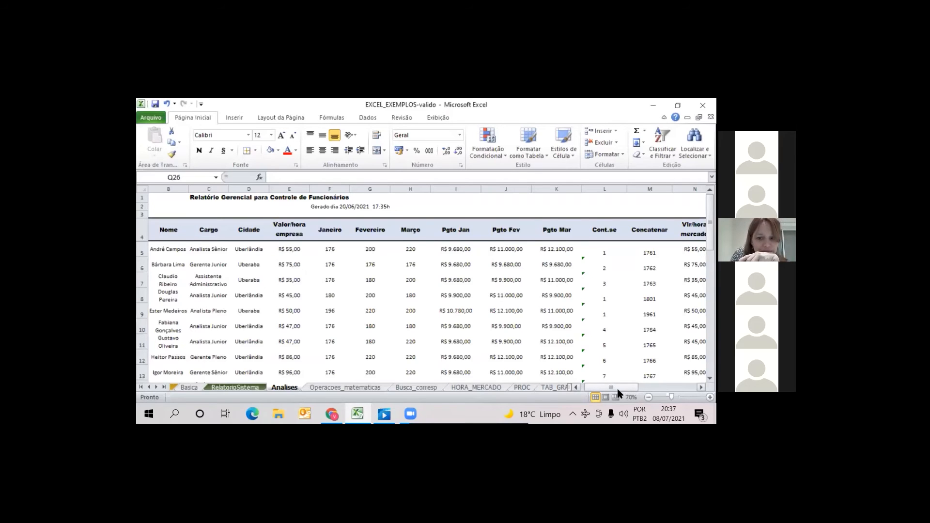
left_click_drag(618, 389, 670, 388)
left_click(350, 265)
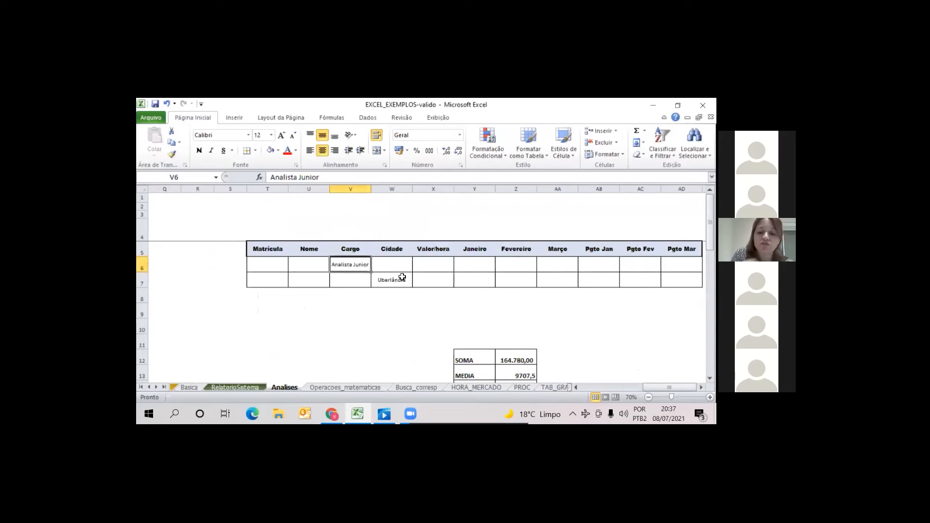
key("Delete")
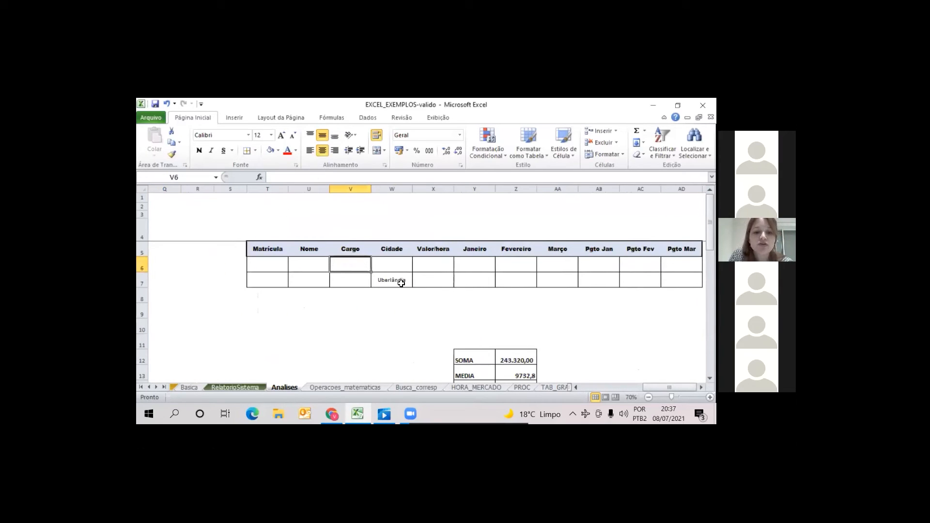
key("Delete")
left_click_drag(402, 283, 417, 314)
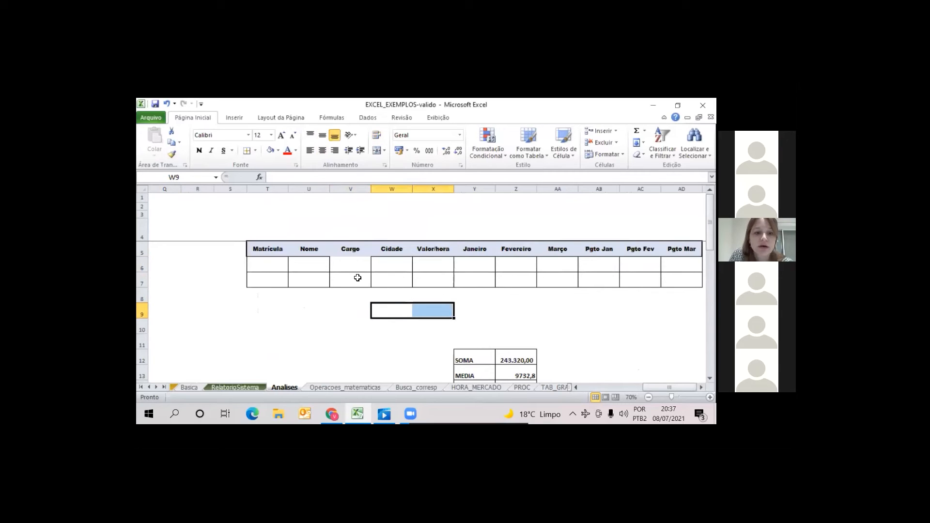
left_click(557, 296)
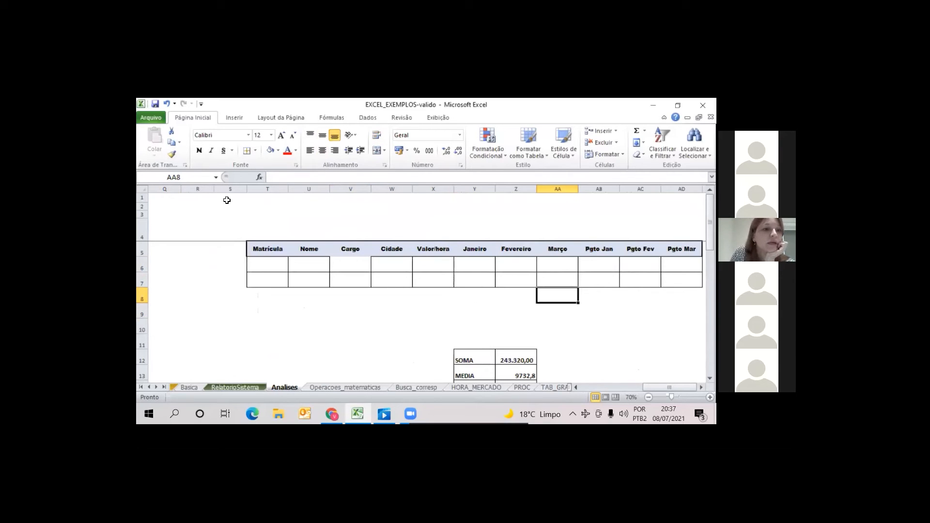
Try to copy the formatting of the Cidade and Nome headers onto the Cargo header with Format Painter
left_click(391, 249)
left_click(172, 154)
left_click(358, 255)
left_click_drag(389, 316, 391, 330)
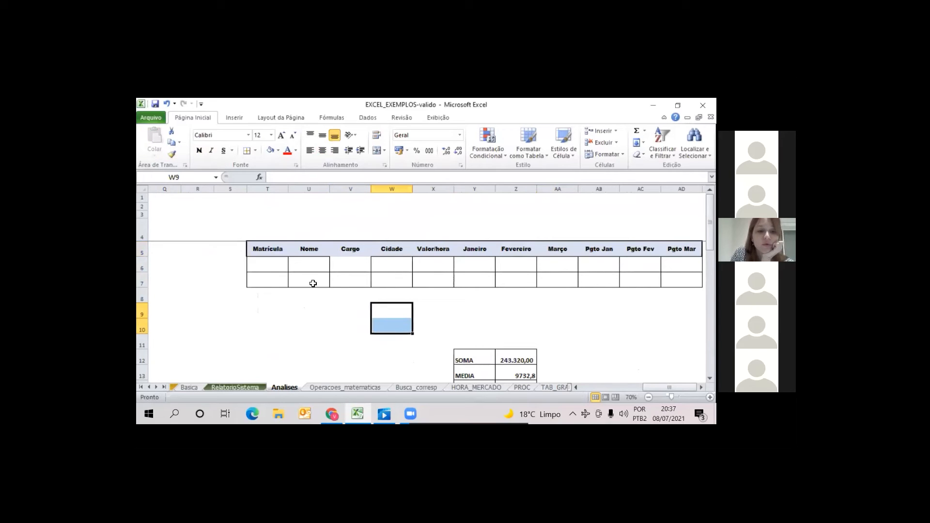
left_click(311, 248)
left_click(171, 154)
left_click(359, 252)
left_click(502, 321)
key("Up")
key("Up")
key("Up")
key("Up")
key("Up")
key("Up")
key("Up")
key("Up")
key("Up")
key("Down")
key("Down")
key("Down")
key("Down")
key("Down")
key("Down")
key("Down")
key("Down")
key("Down")
key("Down")
key("Up")
key("Up")
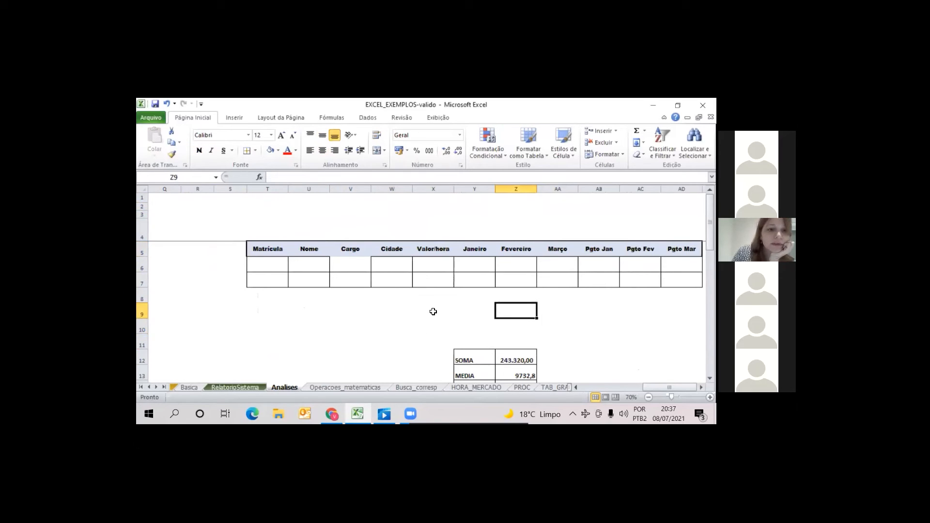
Restore the missing border of the Cargo header cell V5 in the criteria table
left_click(350, 247)
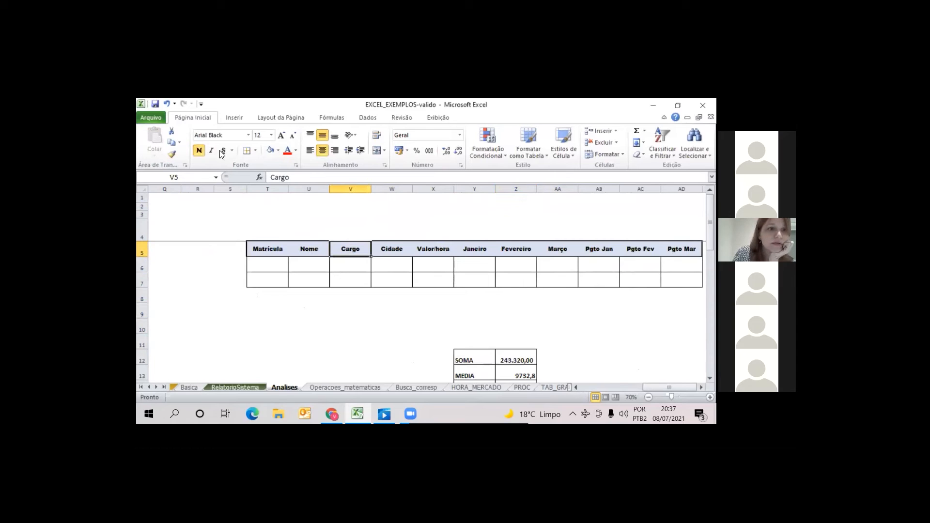
left_click(255, 150)
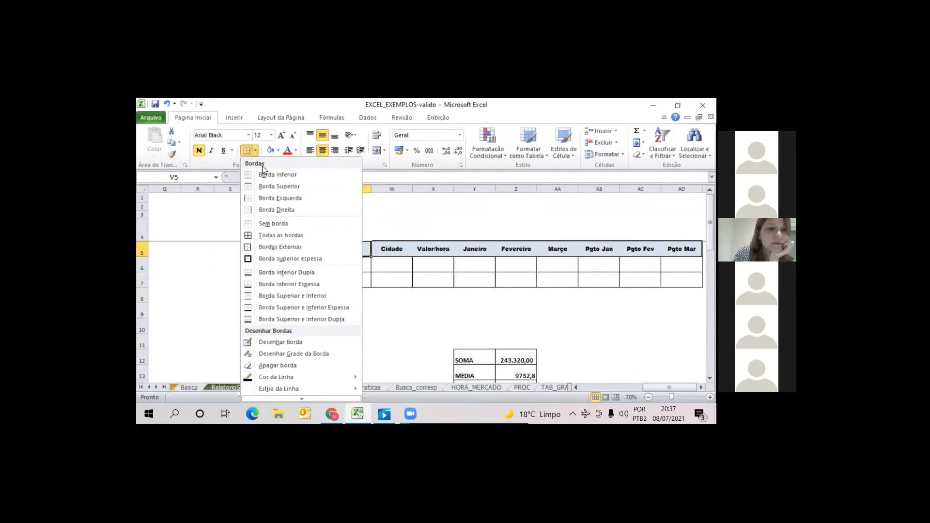
left_click(382, 284)
left_click(385, 295)
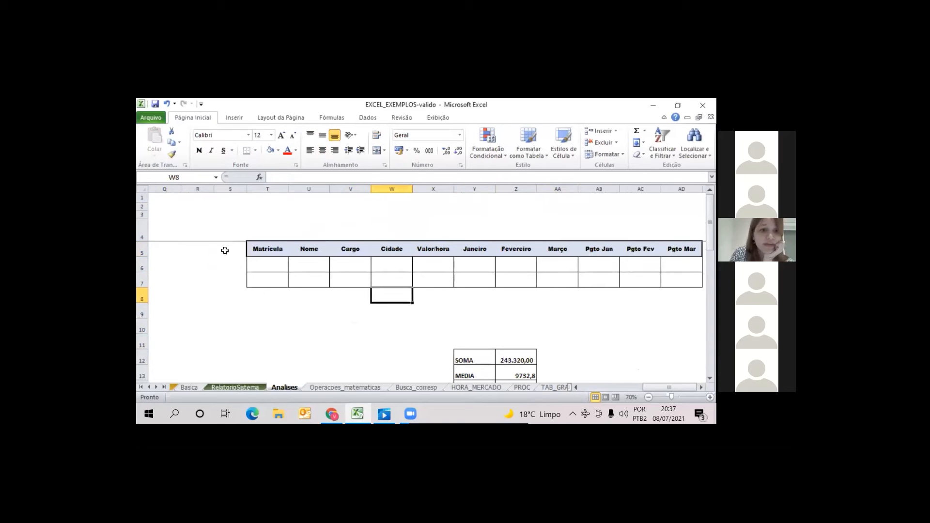
Highlight the criteria table T5:AD7 and compare its headers with the employee table's headers up to Pgto Mar
left_click_drag(267, 251, 605, 284)
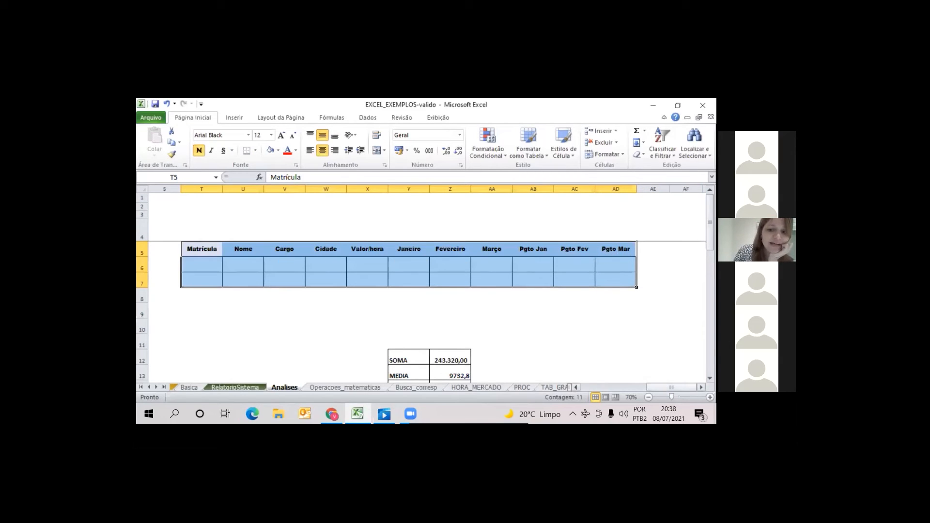
left_click_drag(671, 387, 613, 387)
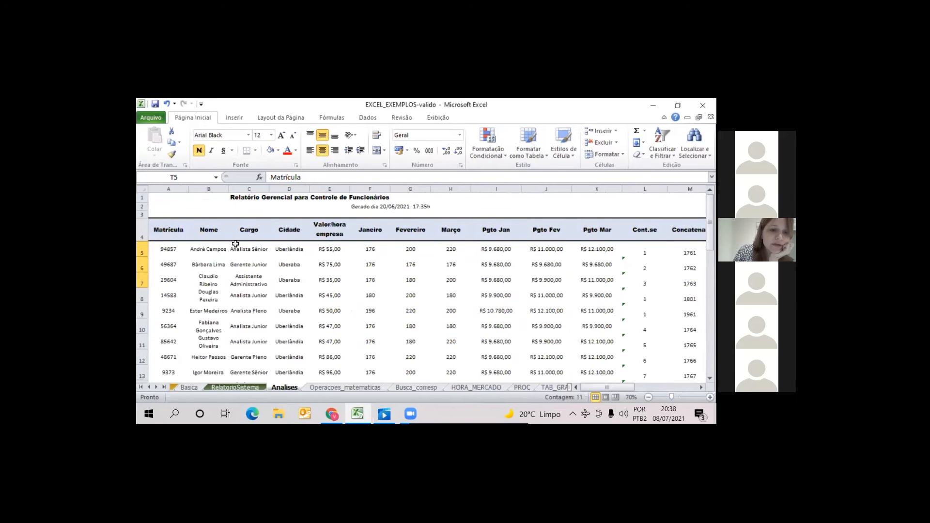
left_click(600, 228)
Examine the extra employee table columns from Cont.se to ICONE, including the comparison formula in O5
key("Right")
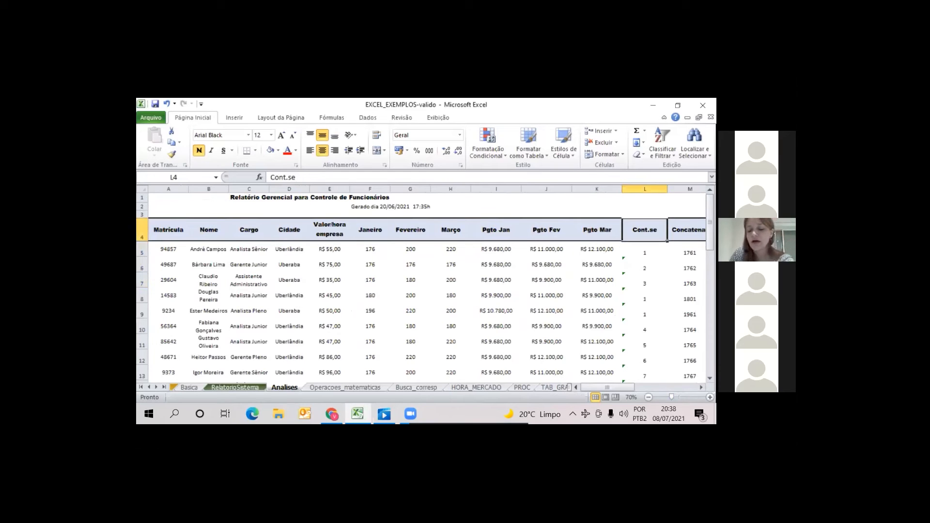
key("Right")
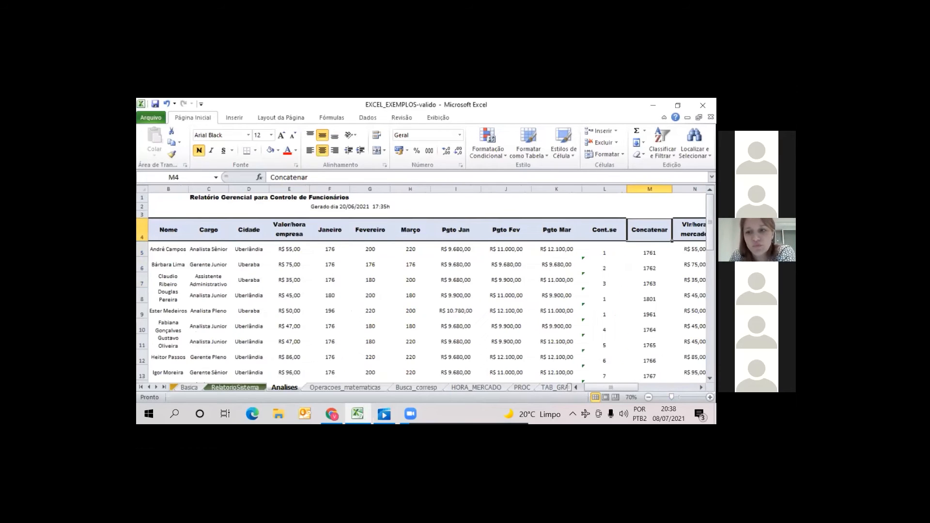
key("Left")
key("Right")
key("Right")
key("Right")
key("Right")
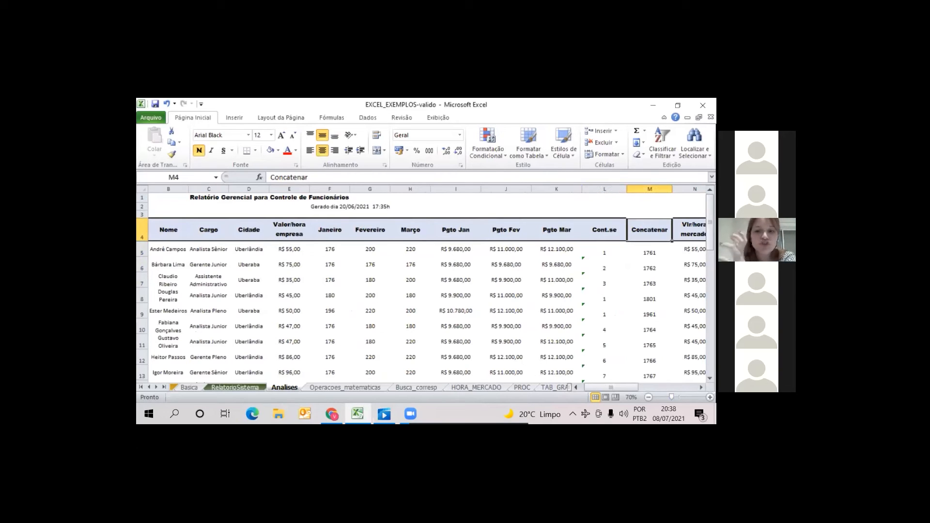
key("Left")
key("Left")
key("Right")
key("Right")
key("Right")
key("Down")
key("Down")
key("Left")
key("Up")
key("Left")
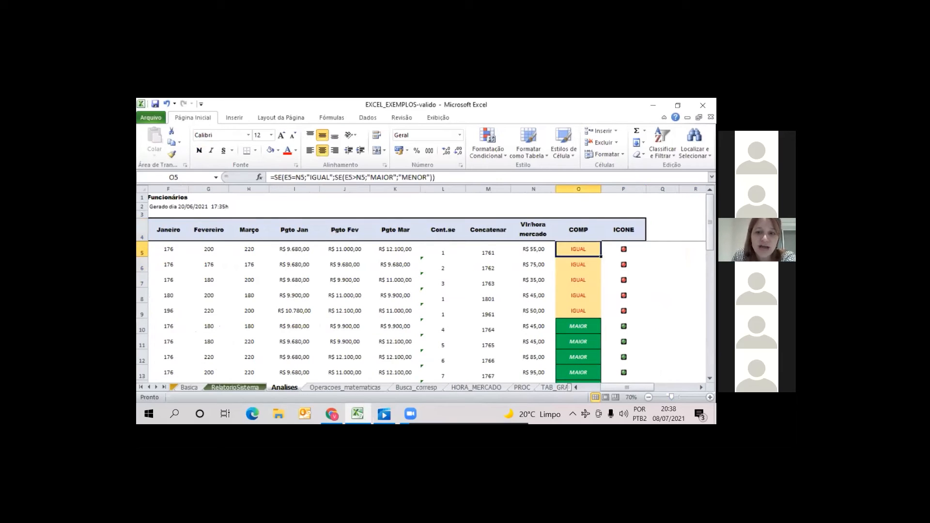
key("Left")
key("Right")
key("Right")
key("Left")
key("Left")
key("Left")
key("Left")
key("Left")
key("Up")
key("Up")
key("Up")
key("Up")
key("Down")
key("Down")
key("Down")
key("Down")
key("Down")
key("Up")
key("Up")
key("Up")
key("Up")
key("Up")
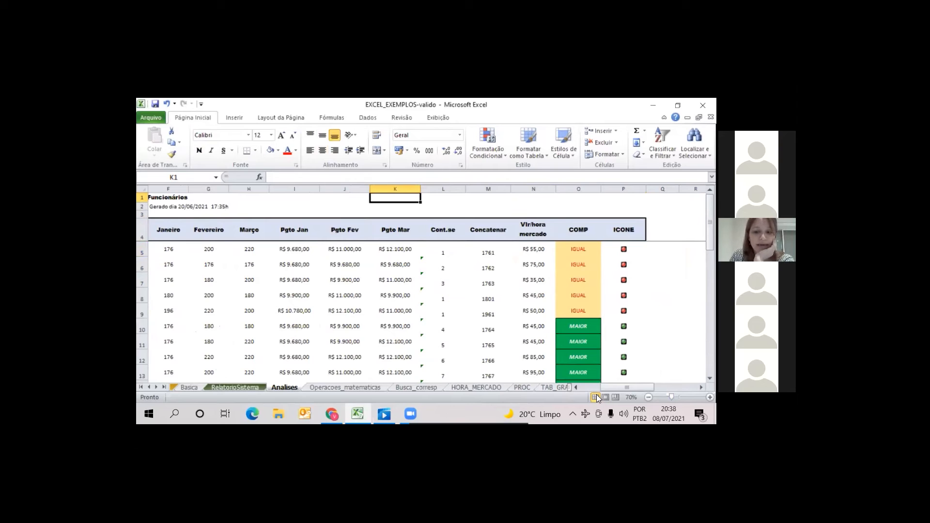
Highlight the criteria header row T5:AD5 and the empty criteria row beneath it
scroll(426, 285, "right", 5)
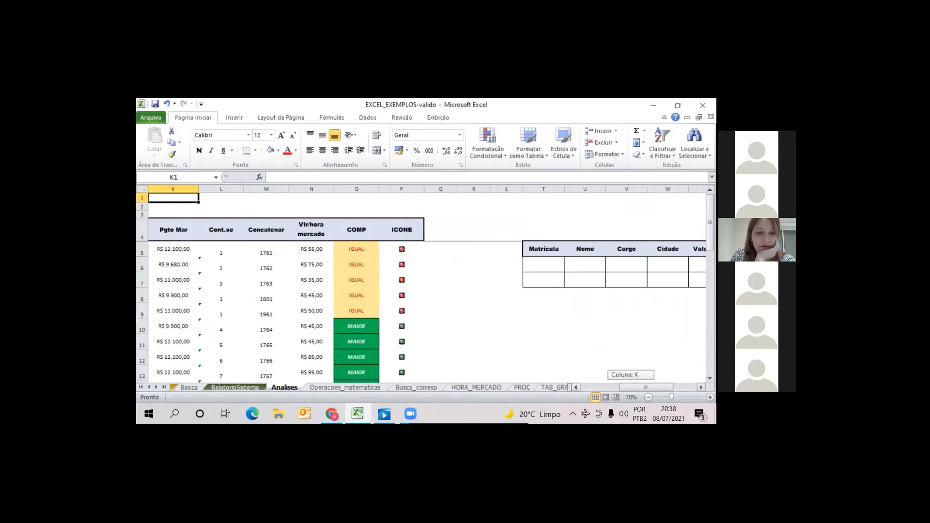
left_click_drag(260, 248, 702, 257)
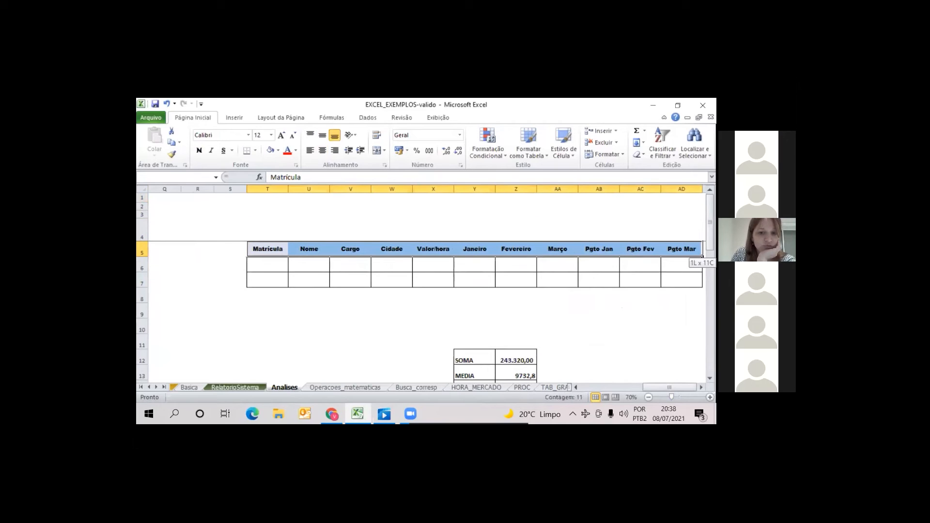
left_click_drag(283, 266, 688, 266)
left_click(640, 296)
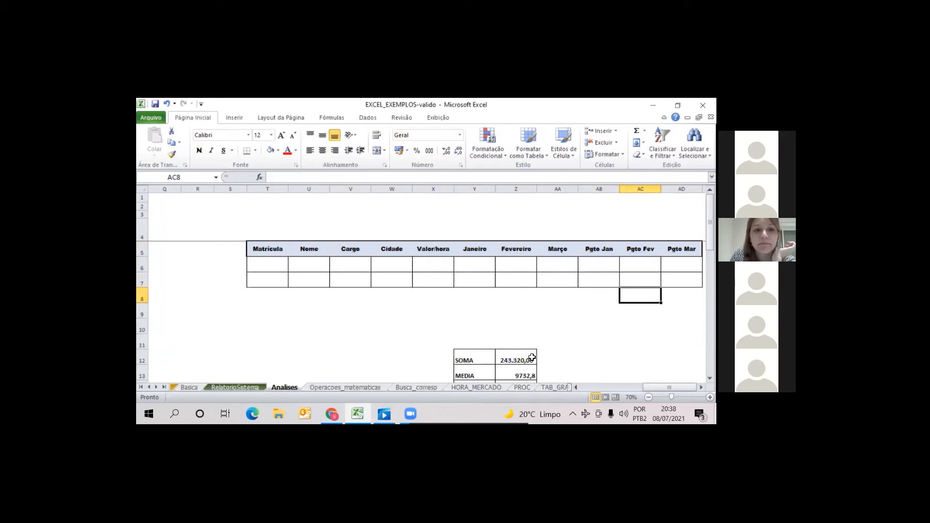
Examine the SOMA, MEDIA, MAX and MIN results block below the criteria table
left_click(516, 357)
key("Down")
key("Down")
key("Down")
key("Down")
key("Down")
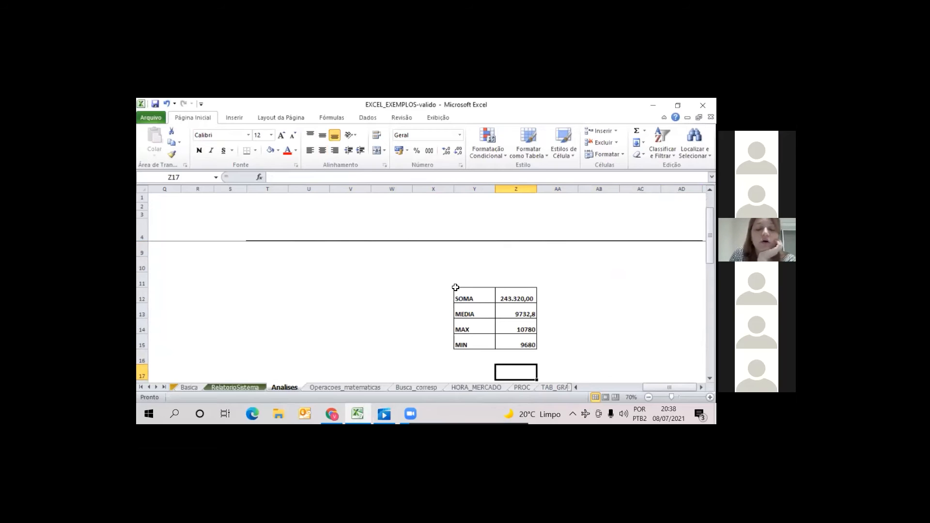
left_click_drag(710, 235, 710, 225)
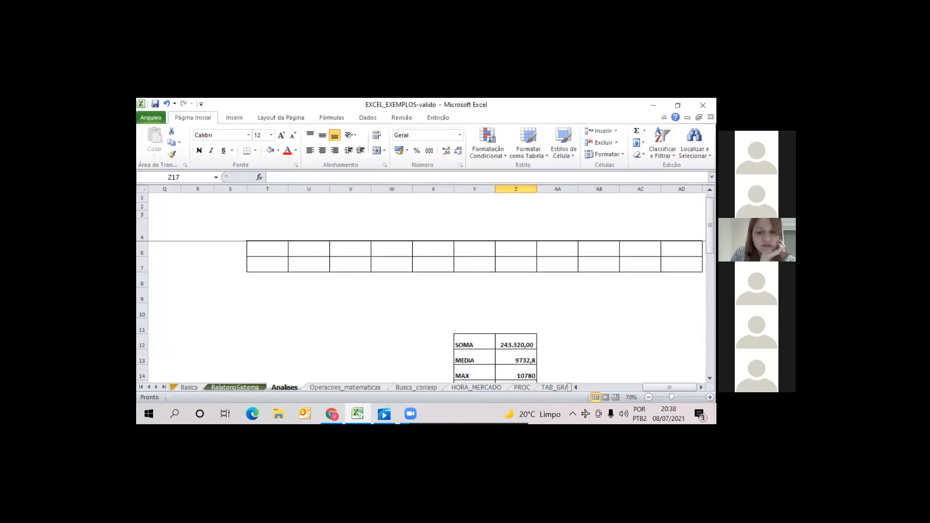
Check the Pgto Jan total formula in I30 and compare it with the SOMA result in Z12
left_click_drag(669, 387, 597, 395)
left_click_drag(709, 241, 710, 310)
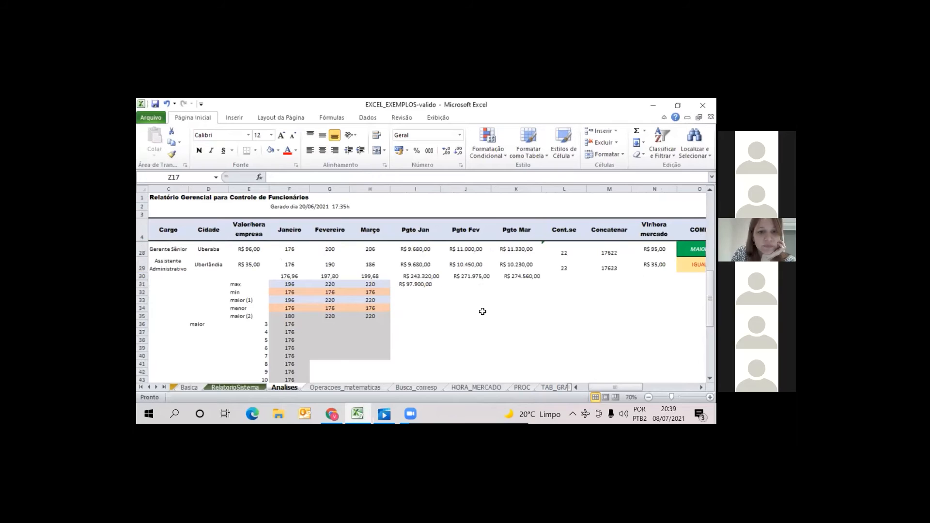
left_click(413, 275)
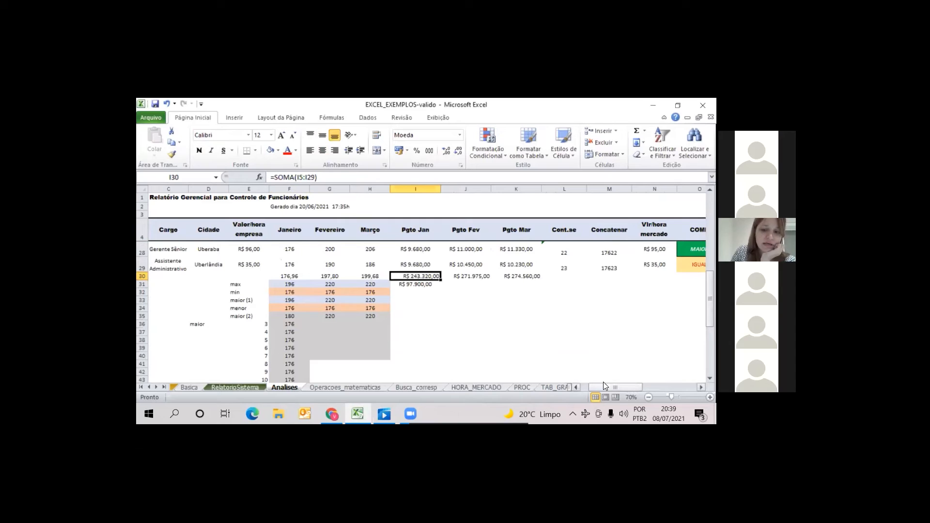
left_click_drag(606, 385, 640, 387)
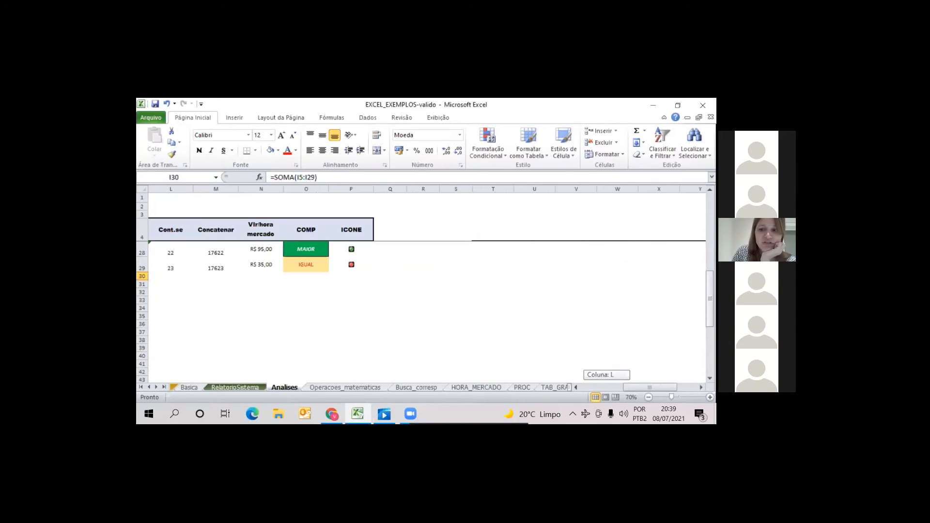
left_click_drag(710, 307, 710, 250)
left_click_drag(650, 387, 670, 387)
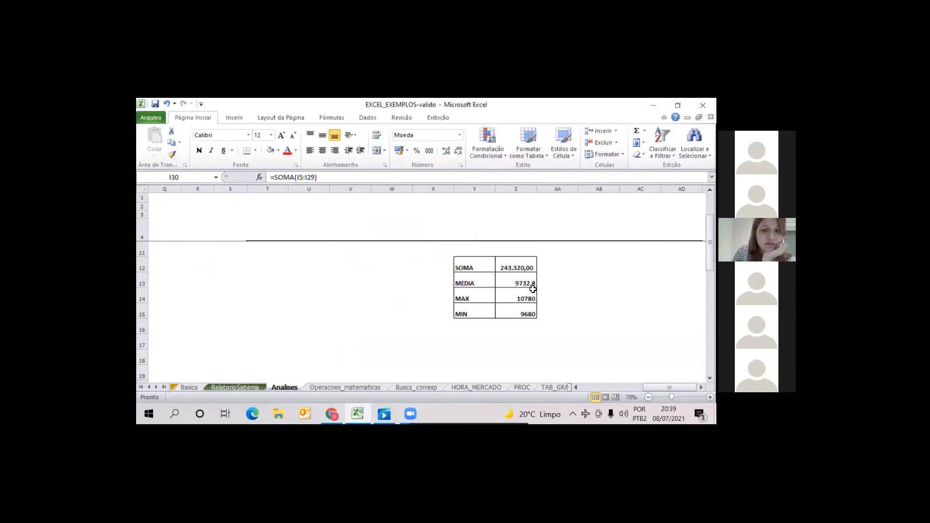
Select the Pgto Jan values I5:I29 to read their average, count and sum
left_click_drag(669, 388, 600, 381)
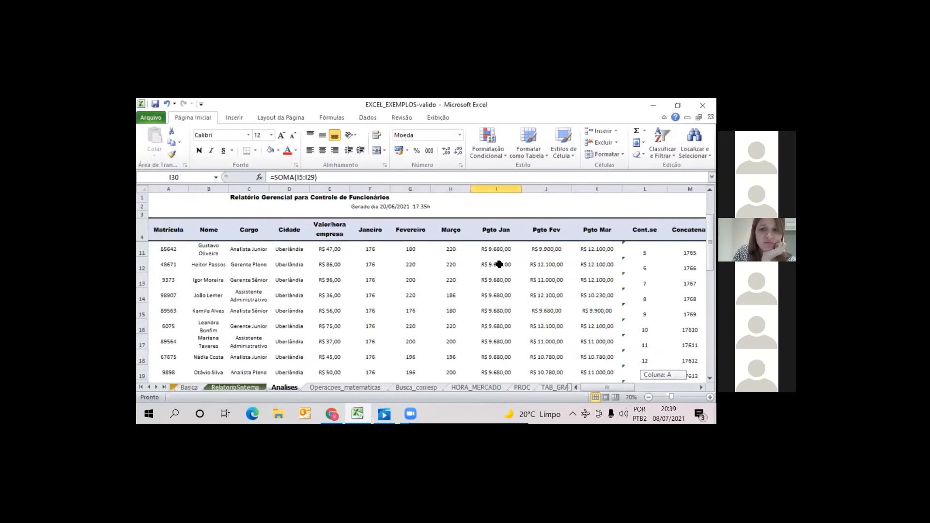
left_click_drag(599, 381, 600, 381)
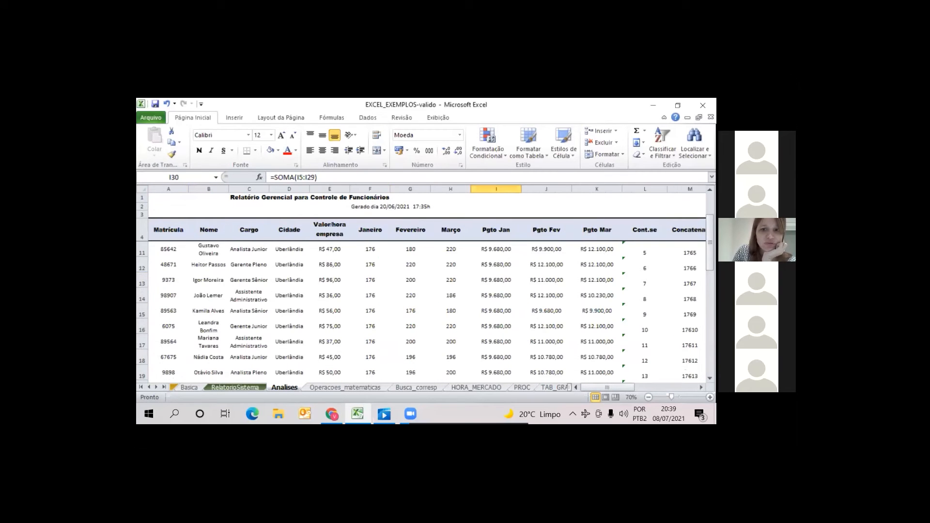
scroll(504, 255, "up", 2)
left_click_drag(499, 250, 497, 359)
left_click_drag(501, 257, 455, 399)
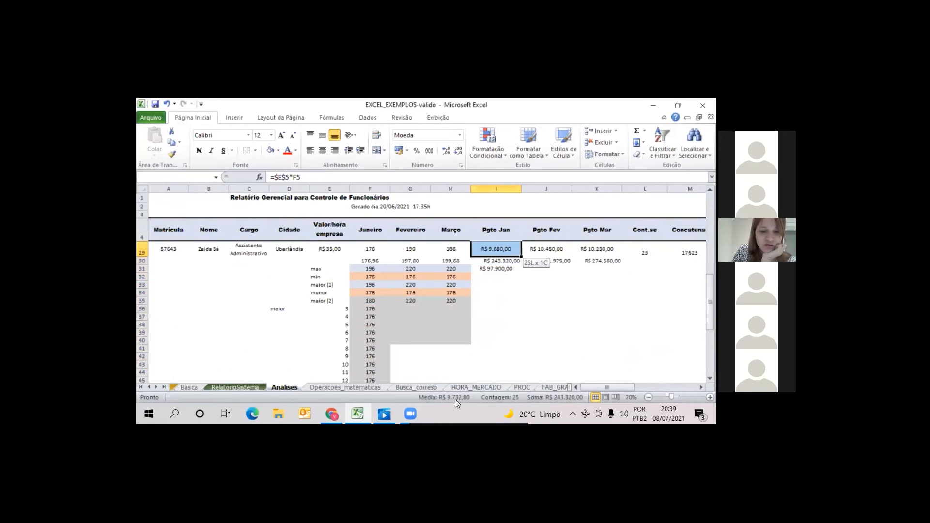
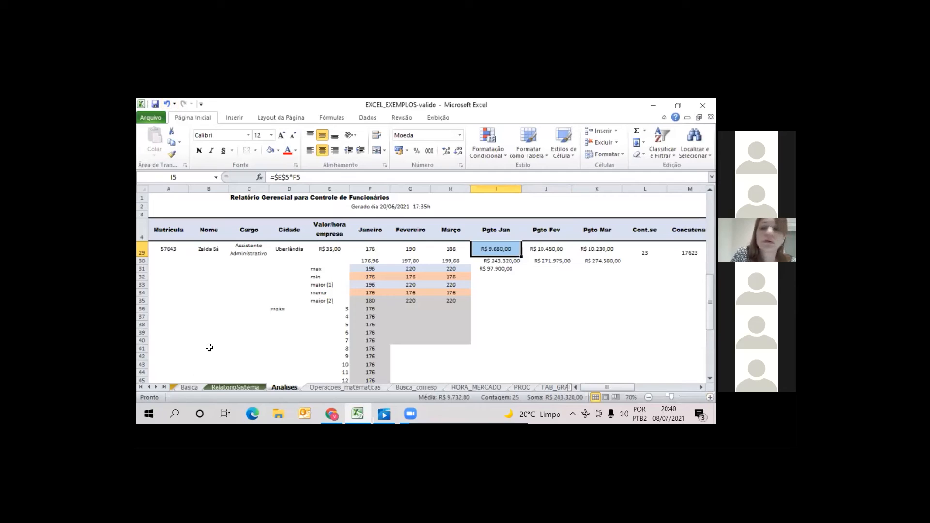
Calculate the average of the Pgto Jan values I5:I29 in cell I32 with the MÉDIA function
left_click(534, 332)
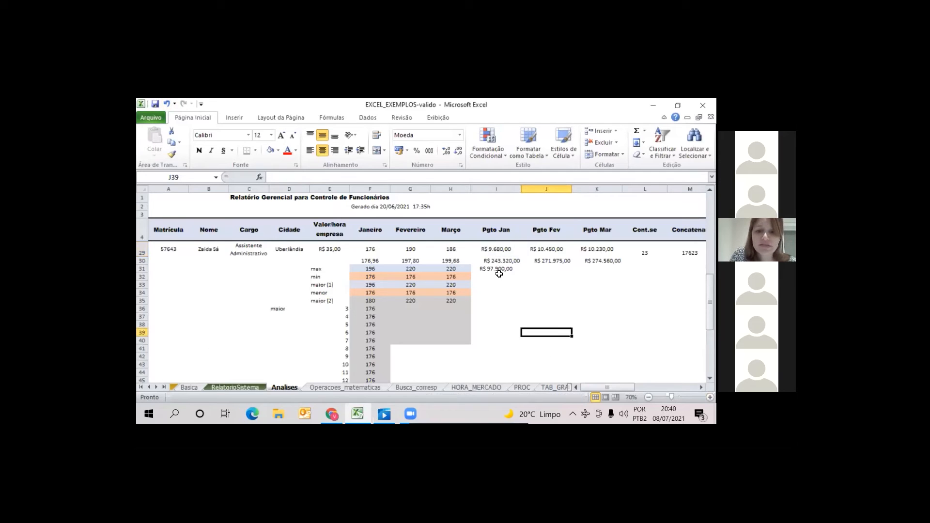
left_click(500, 260)
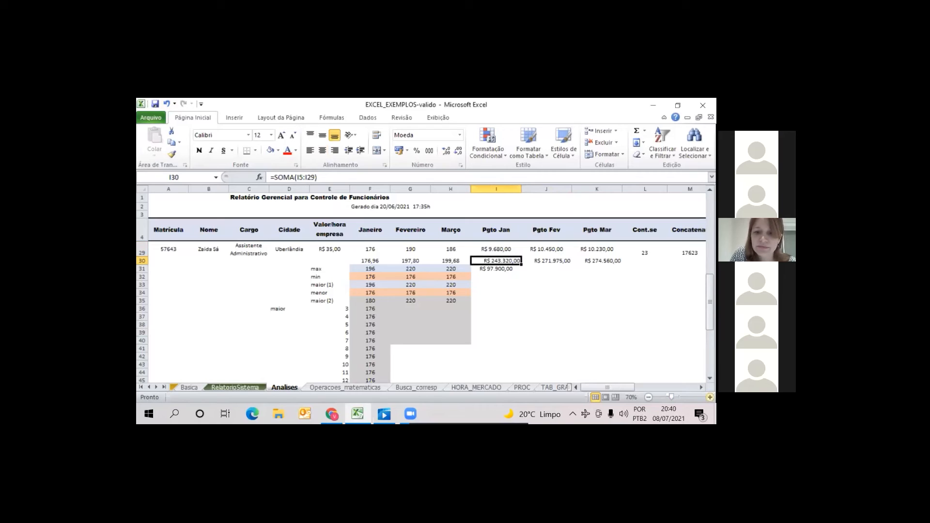
left_click(710, 397)
left_click(710, 397)
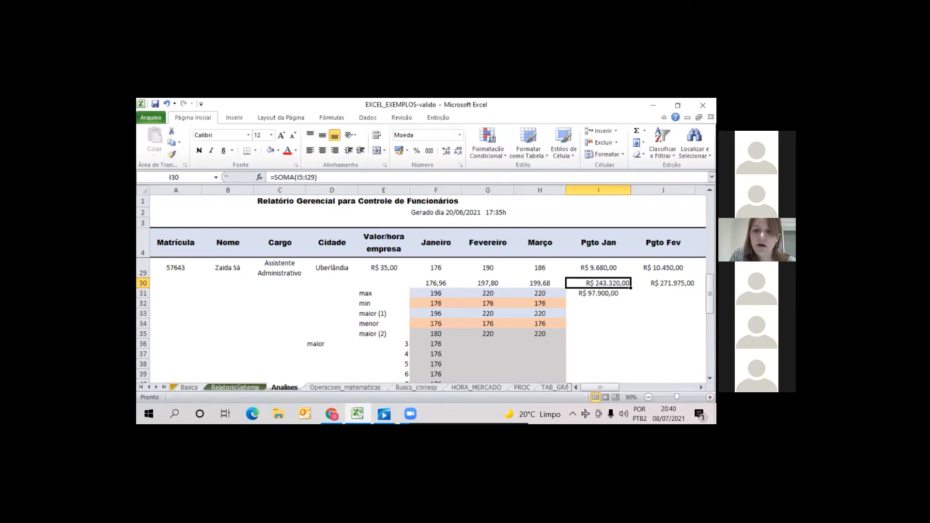
scroll(506, 308, "right", 2)
left_click(502, 304)
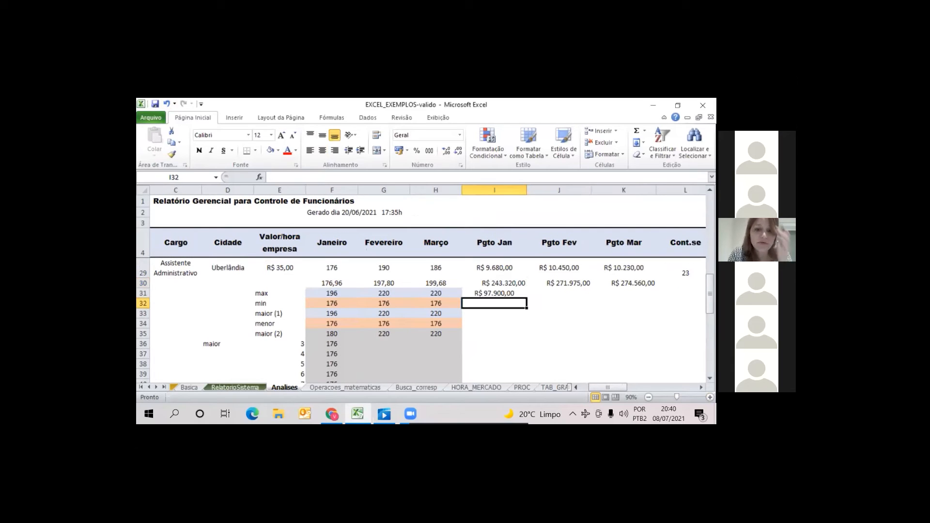
type("=m")
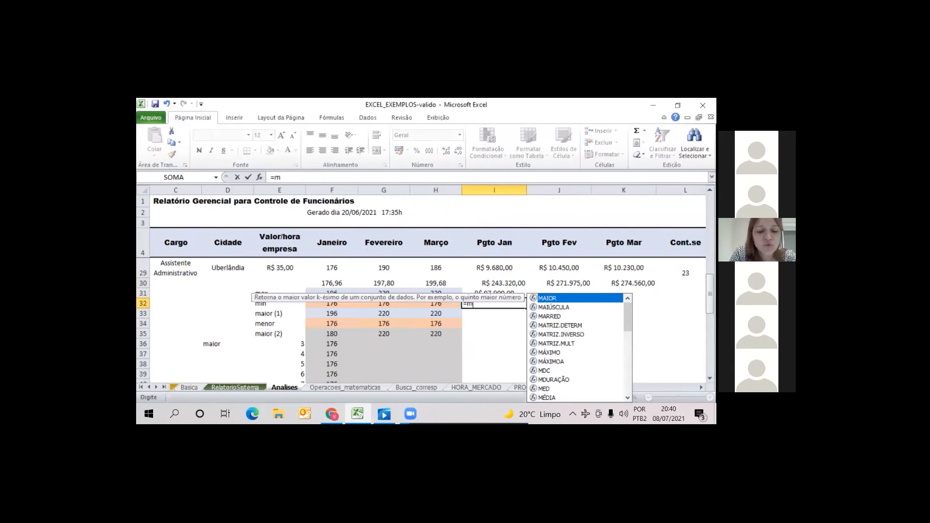
type("edia(")
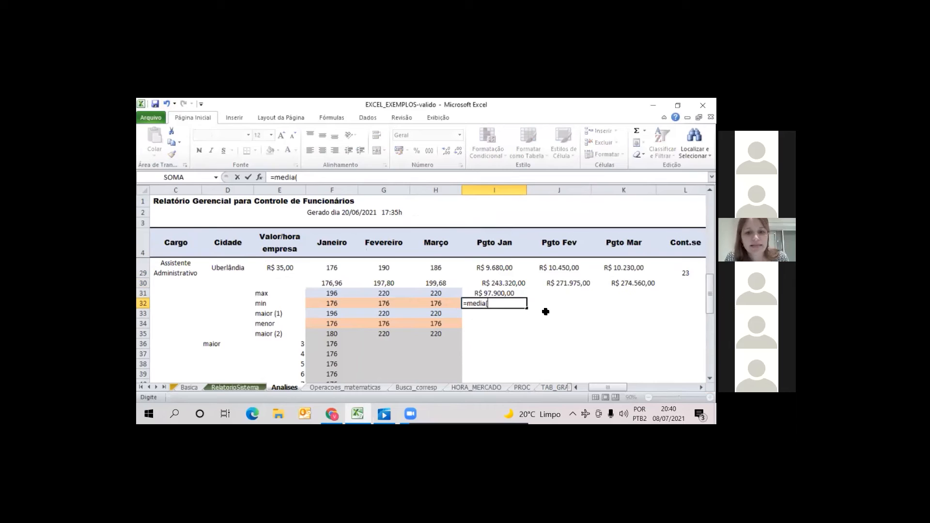
left_click(510, 266)
left_click_drag(515, 174, 494, 267)
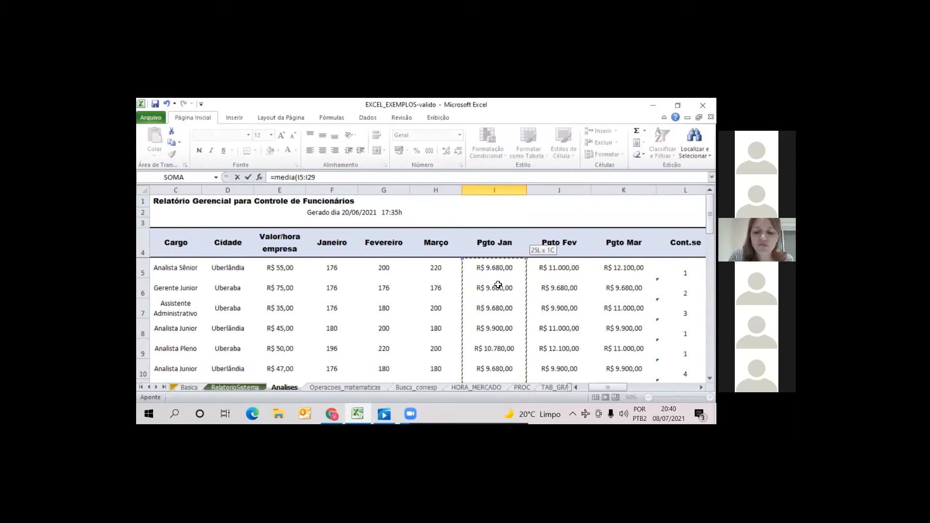
key("Return")
key("Up")
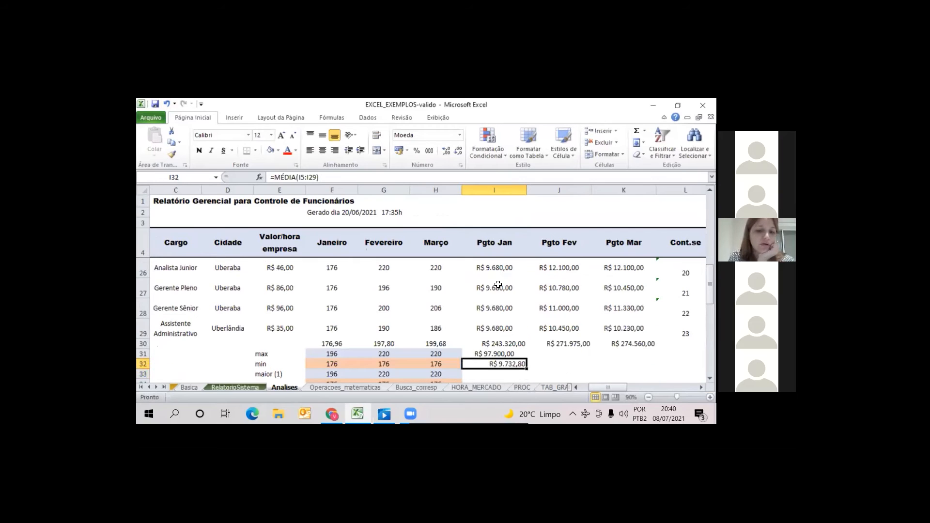
Calculate the highest Pgto Jan value of I5:I29 in cell I33 with the MÁXIMO function
key("Down")
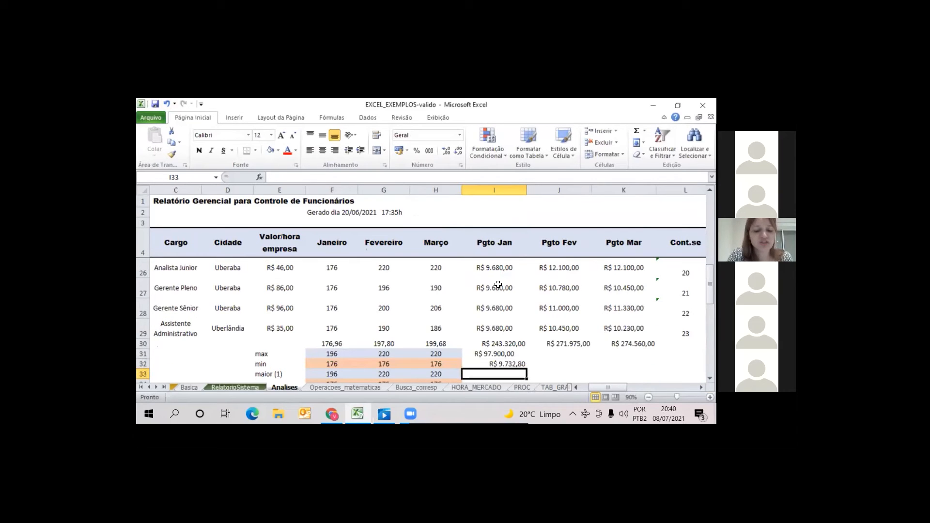
type("=maximo(")
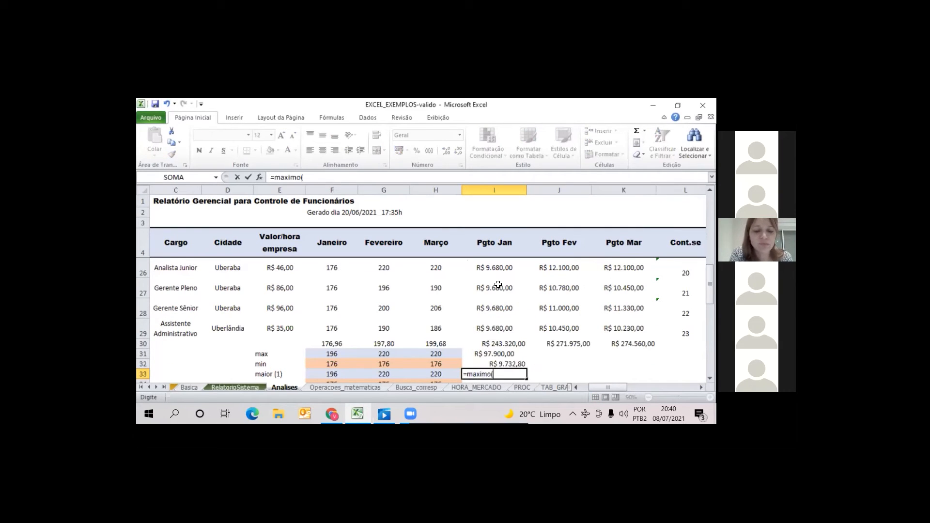
left_click_drag(506, 332, 482, 266)
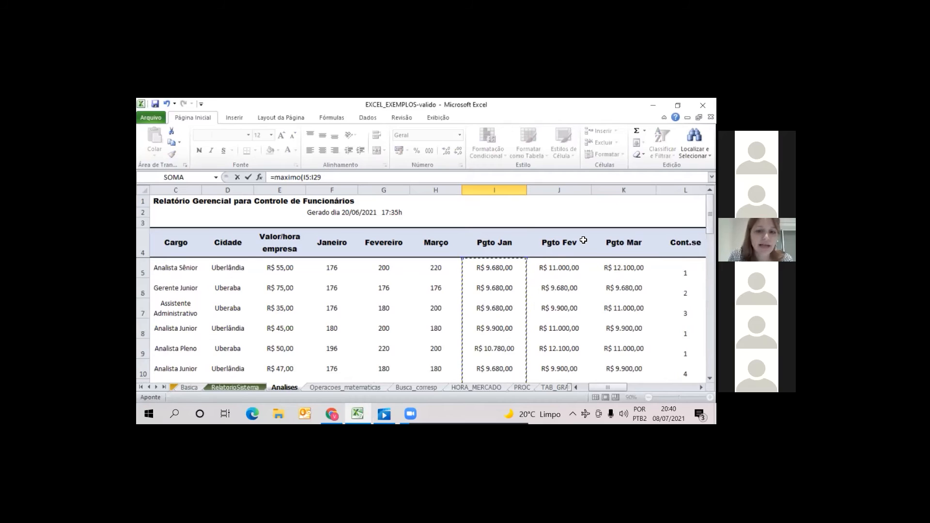
key("Return")
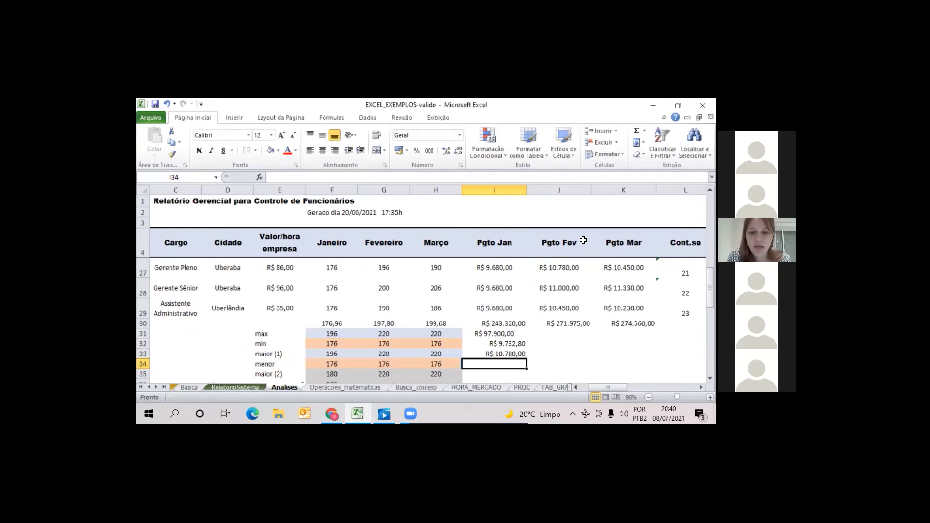
key("Up")
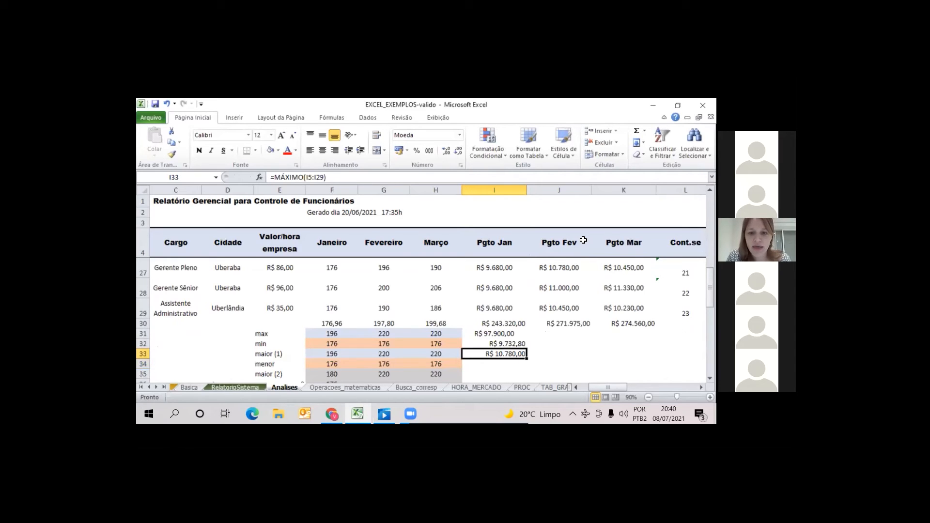
Label the Pgto Jan results by entering media, max and min in cells J32 to J34
key("Up")
key("Right")
type("media")
key("Return")
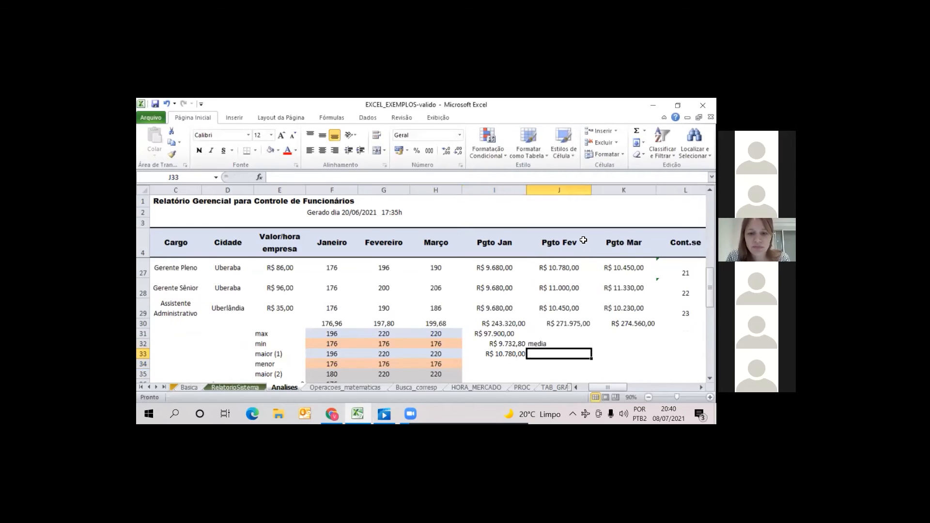
type("max")
key("Return")
type("min]")
key("Return")
key("Up")
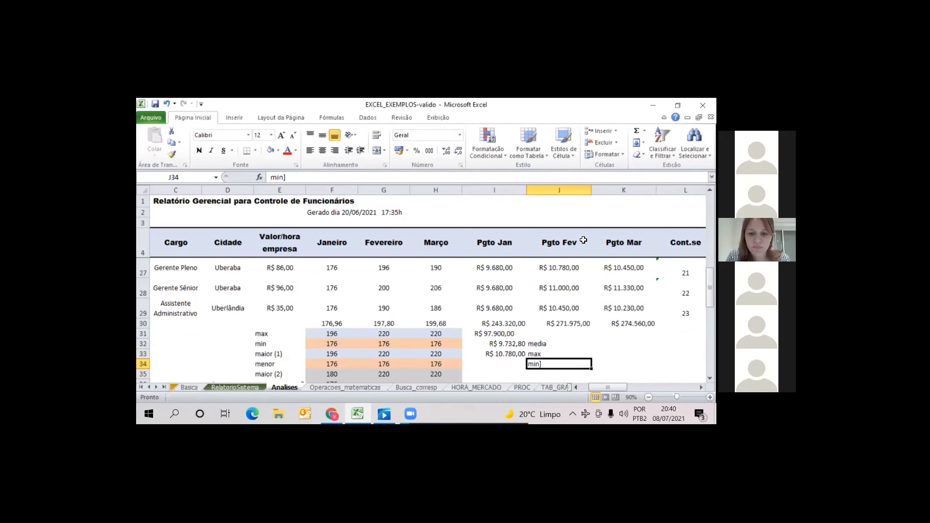
type("min")
key("Left")
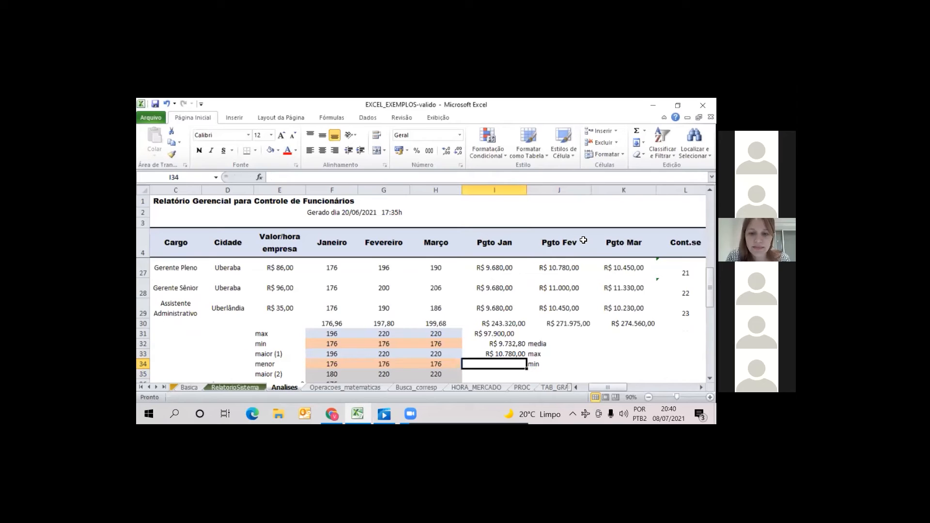
Enter the formula =minimo(I5:I29) in cell I34, beside the min label
type("=su")
key("BackSpace")
key("BackSpace")
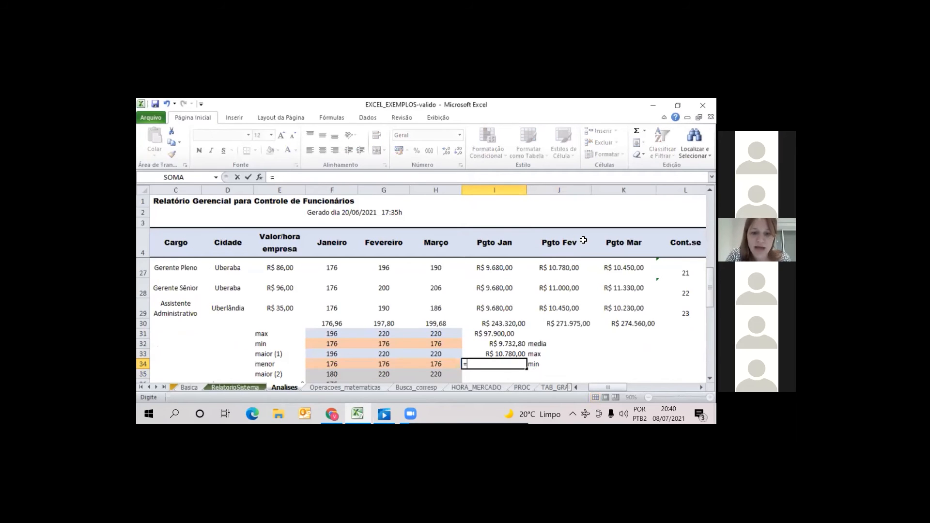
type("minimo(")
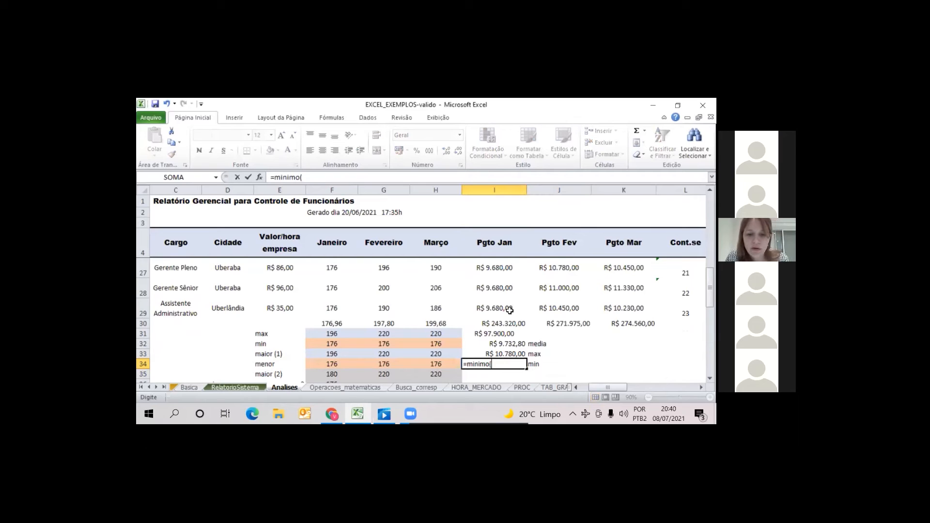
left_click_drag(509, 310, 501, 266)
key("Return")
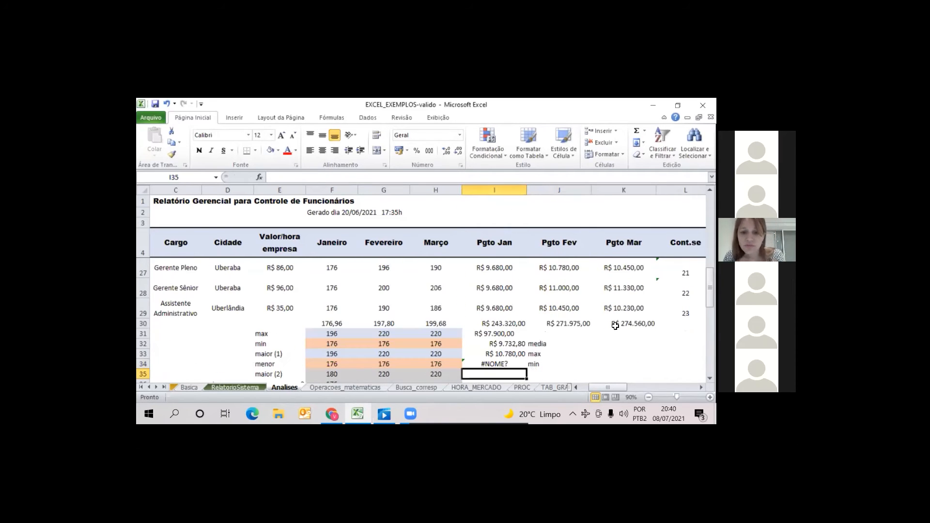
Correct the function name in the I34 formula so it reads =min(I5:I29)
left_click(494, 365)
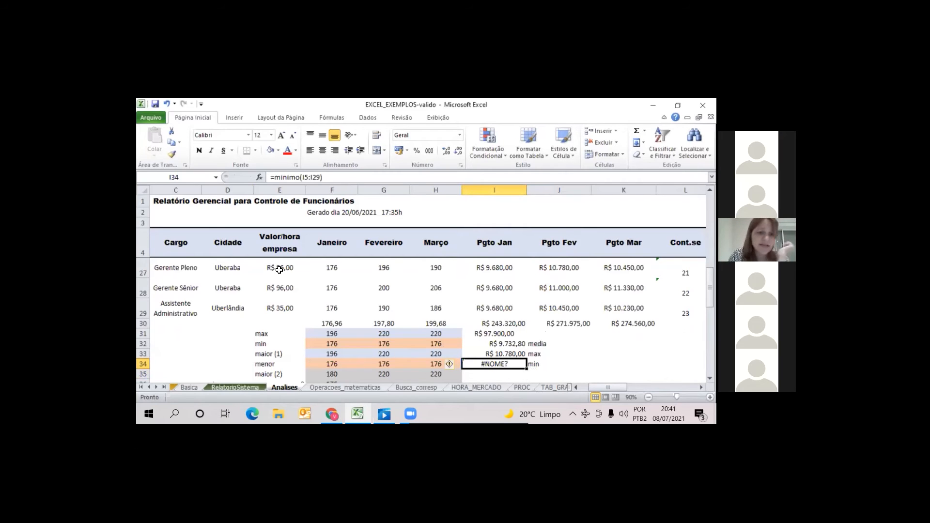
left_click(302, 179)
key("BackSpace")
key("BackSpace")
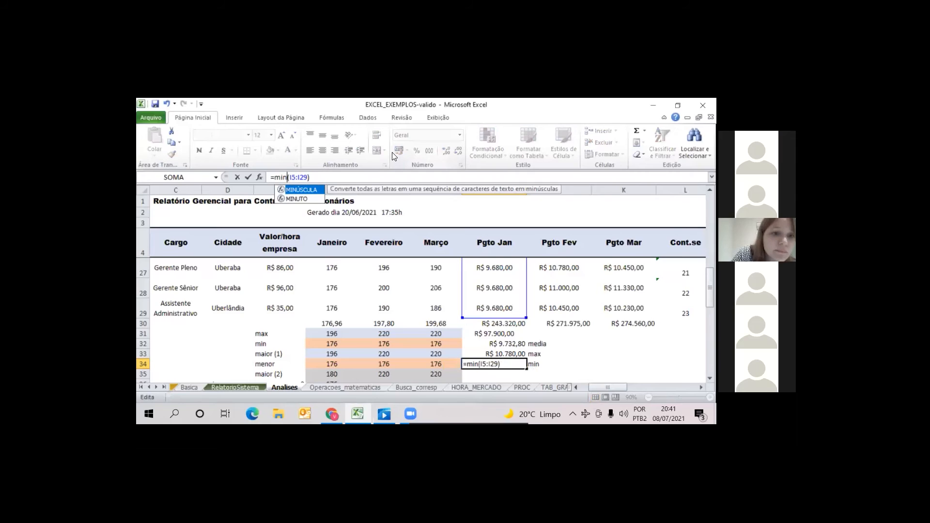
key("Return")
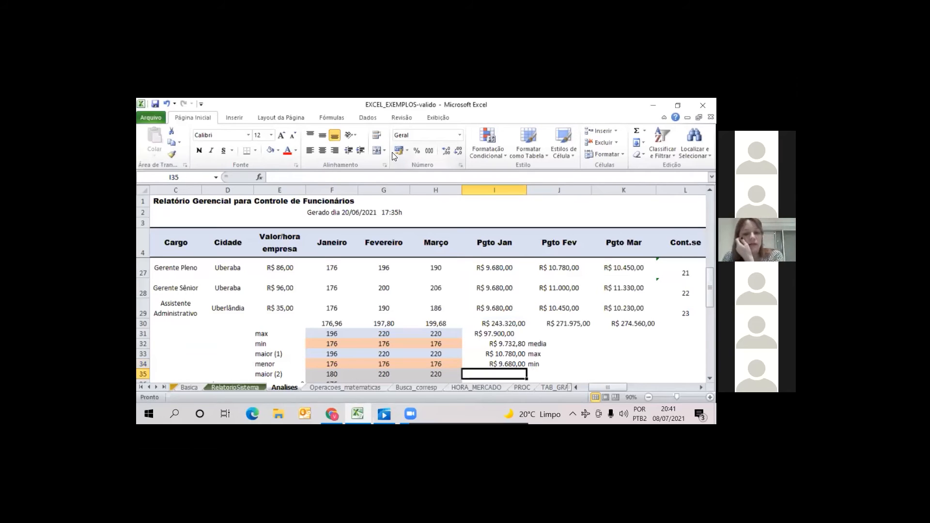
Apply the Borda superior espessa border to the Pgto Jan total in I30
left_click(496, 322)
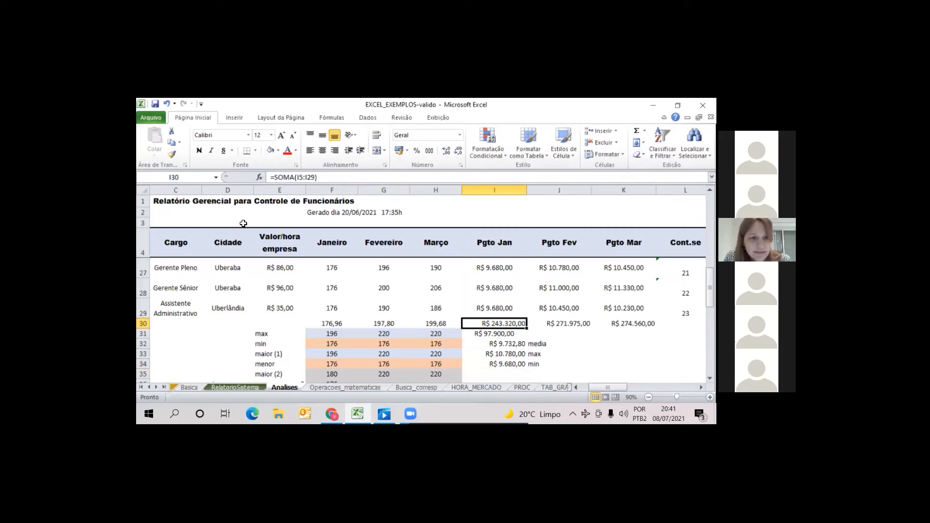
left_click(256, 150)
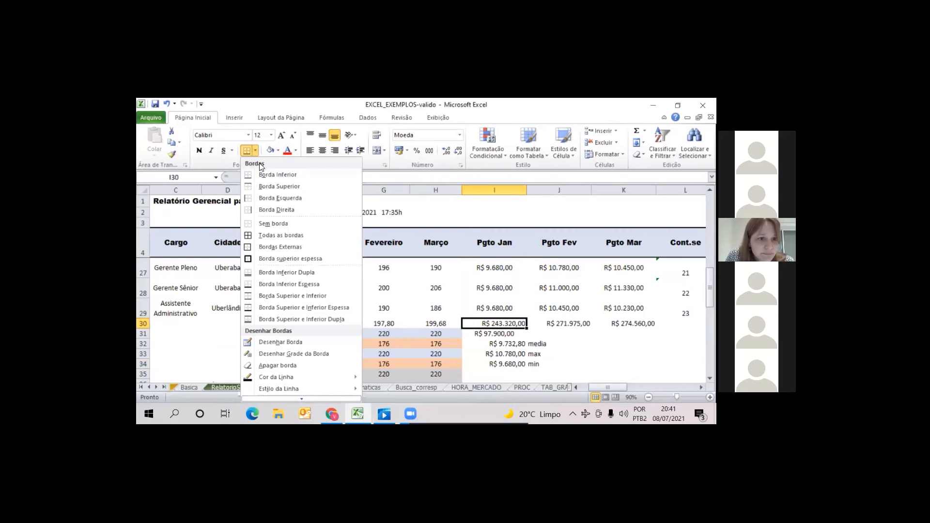
left_click(281, 259)
left_click(604, 357)
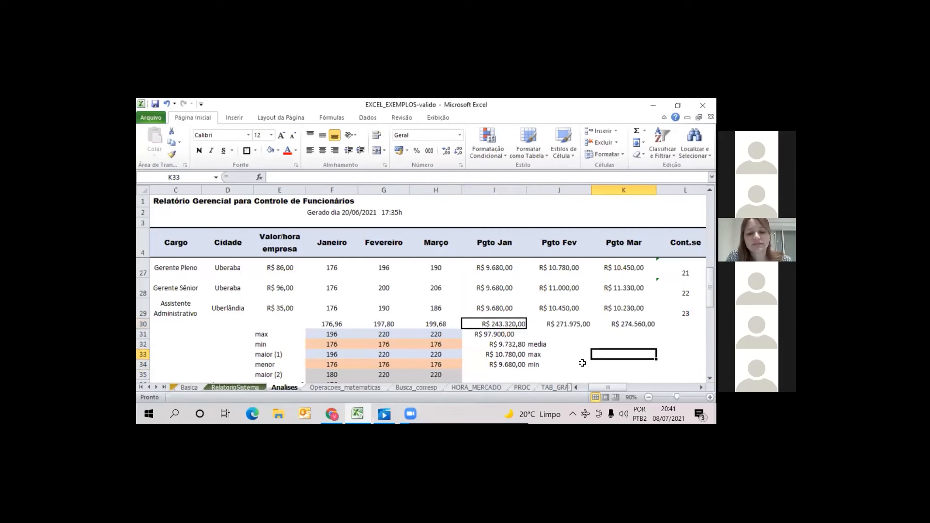
Compare the SOMA, MEDIA, MAX and MIN block in Y12:Z15 with the Pgto Jan results
left_click_drag(626, 388, 646, 388)
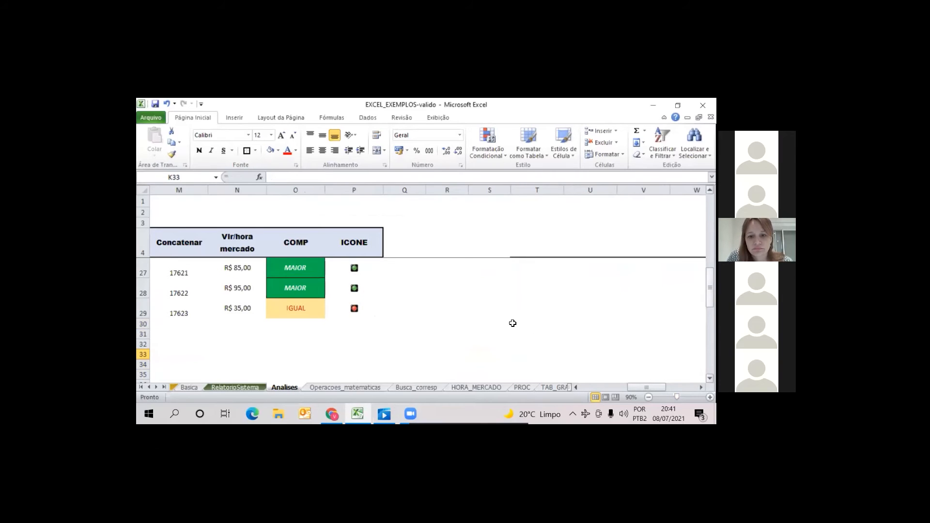
scroll(523, 322, "up", 6)
scroll(552, 349, "right", 4)
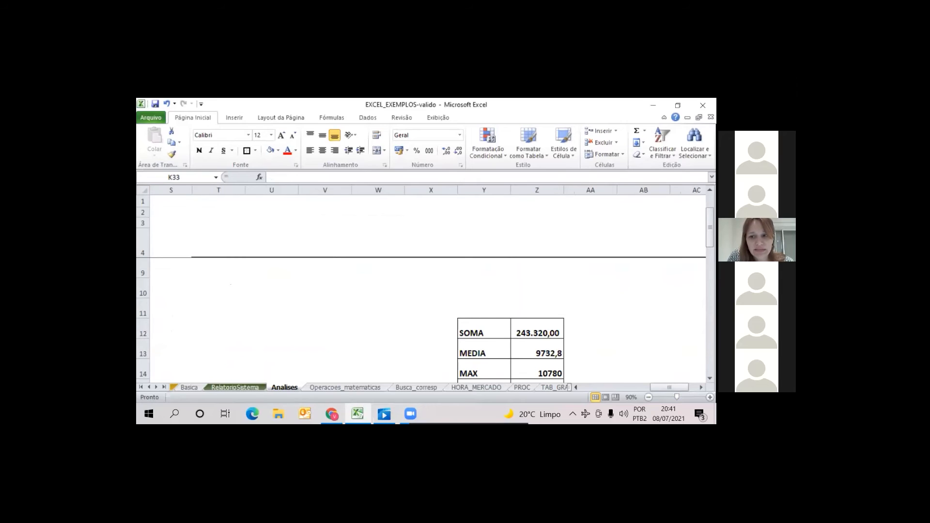
scroll(505, 332, "down", 2)
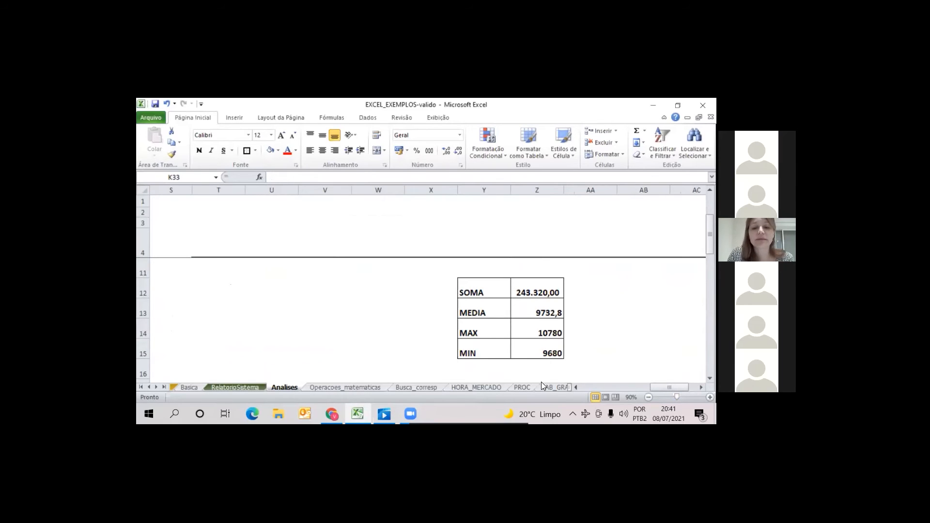
left_click_drag(710, 234, 710, 214)
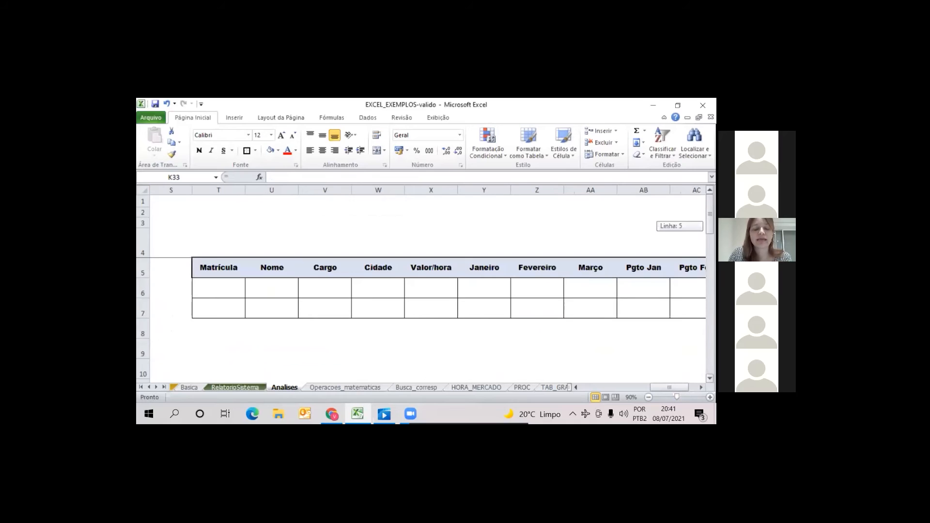
Highlight the criteria table from Matrícula to Pgto Fev, rows 5 to 7, and check its extent up to Pgto Mar
left_click_drag(228, 268, 281, 290)
left_click_drag(402, 292, 693, 310)
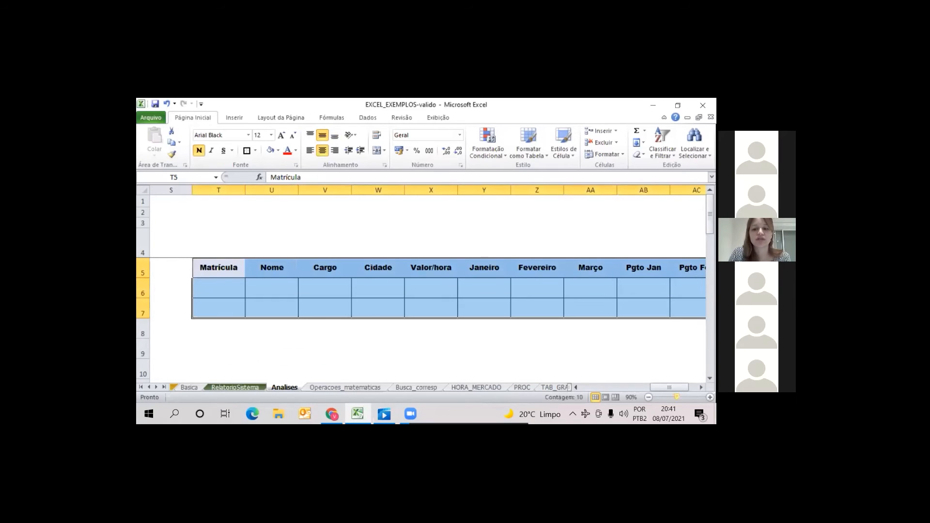
left_click_drag(670, 388, 678, 388)
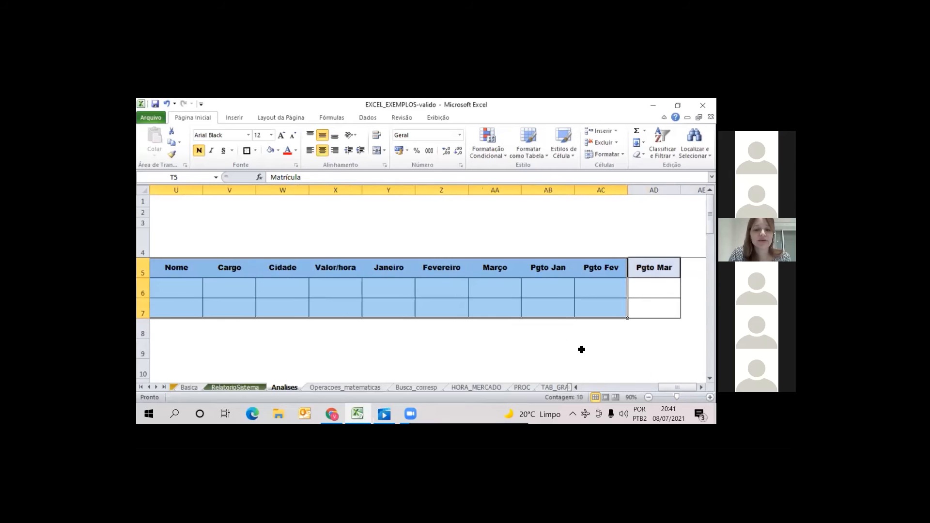
left_click_drag(581, 349, 547, 350)
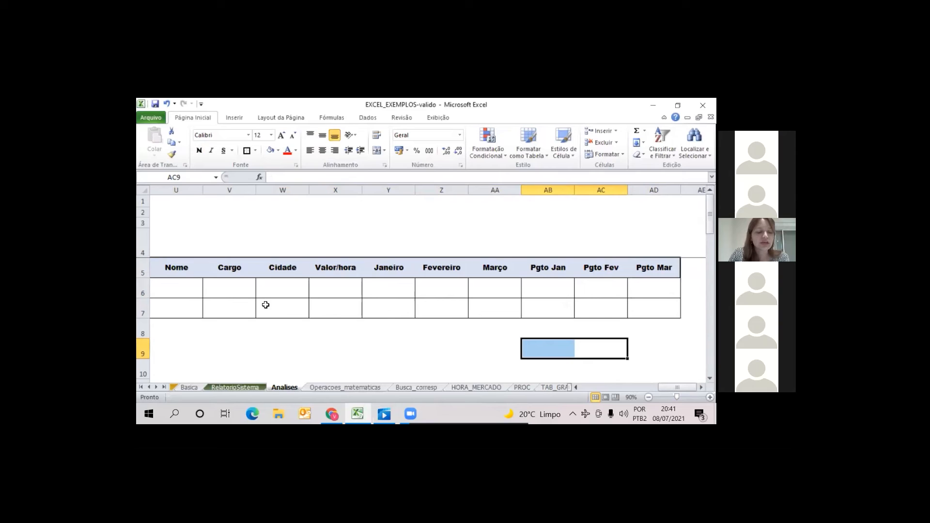
Copy the SOMA, MEDIA, MAX and MIN block Y12:Z15 and paste only its values starting at AB12
left_click_drag(710, 214, 709, 234)
left_click_drag(412, 293, 451, 351)
key("ctrl+c")
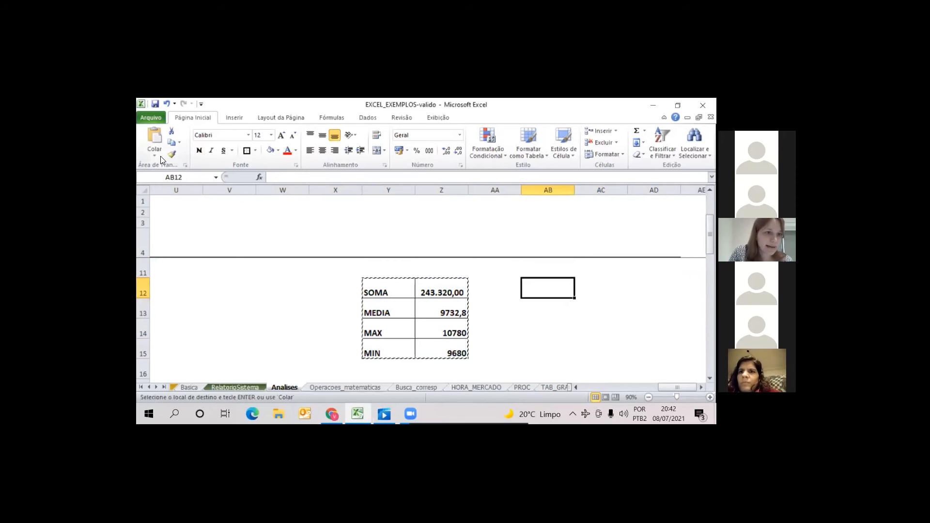
left_click(155, 154)
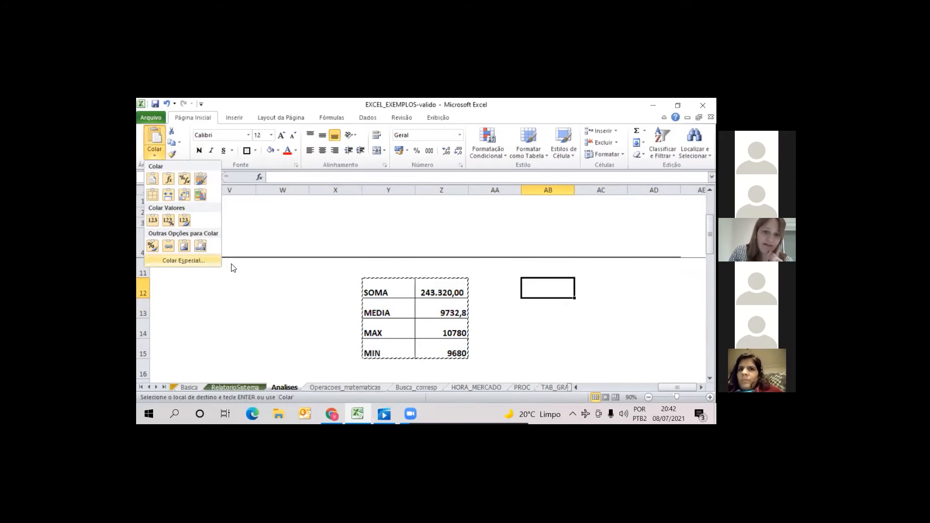
left_click(185, 261)
left_click(262, 216)
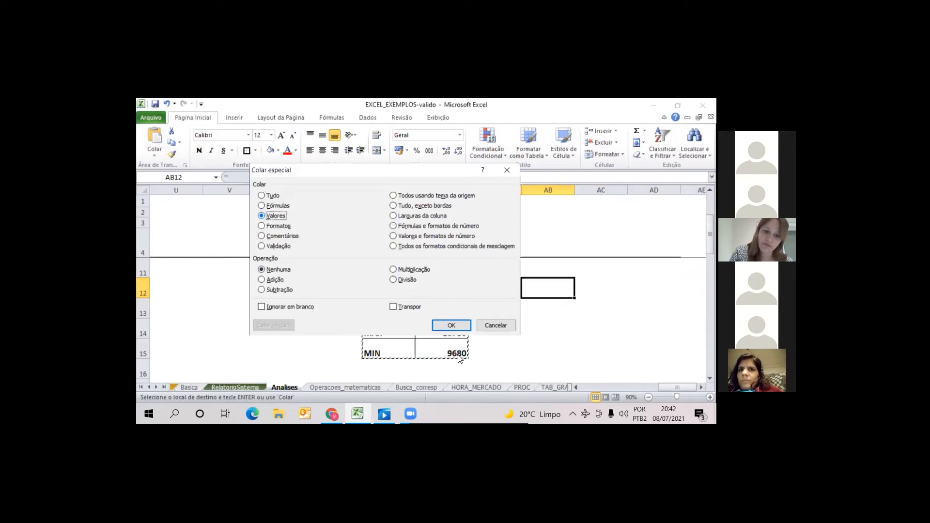
left_click(455, 326)
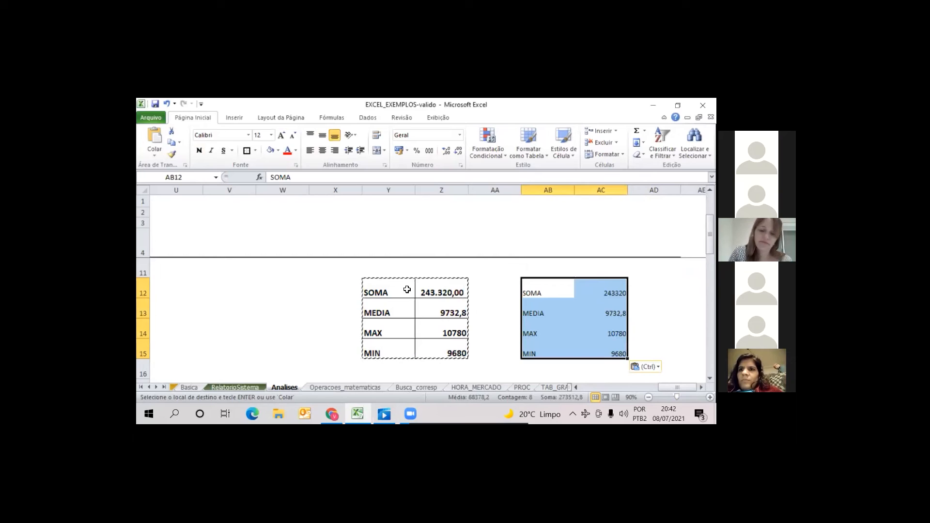
left_click(616, 333)
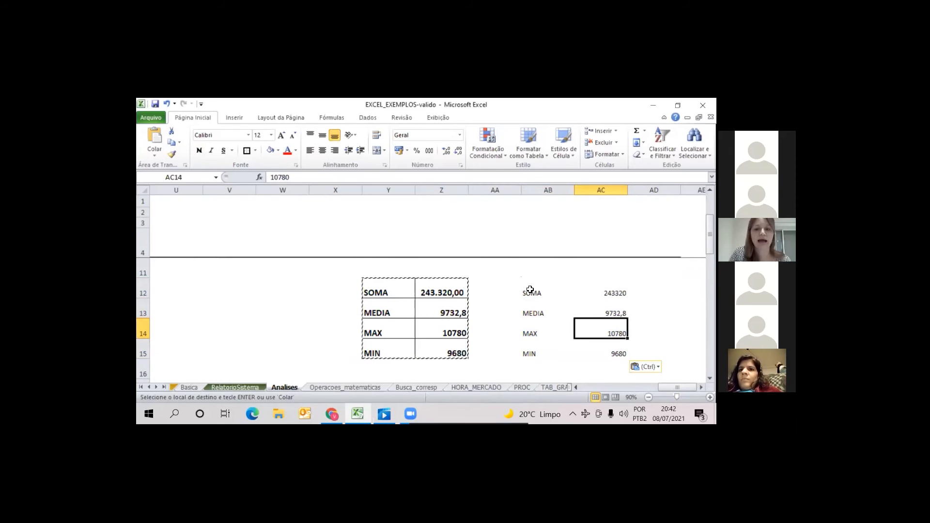
left_click_drag(528, 293, 610, 352)
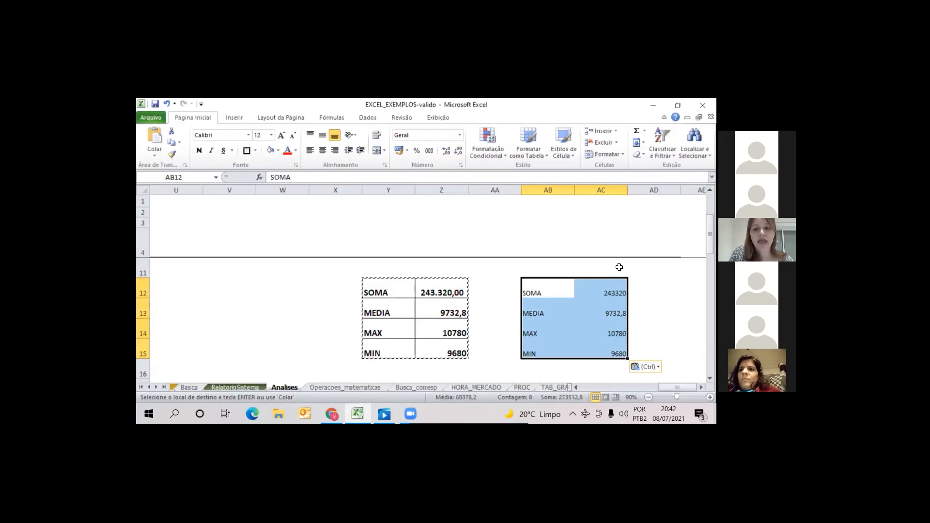
Label the pasted values column with the heading TOTA PAGTO JAN in AC11
left_click(580, 267)
type("TOTA")
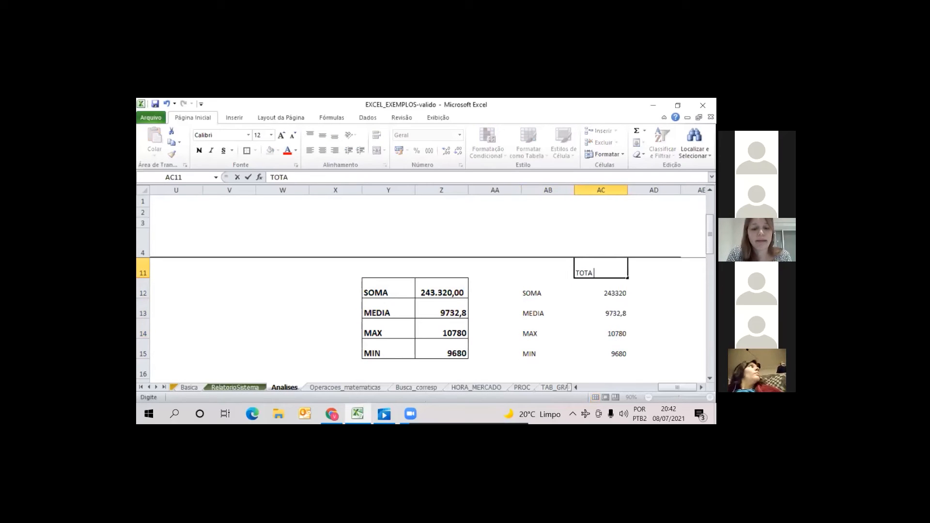
type(" PAGTO JAN")
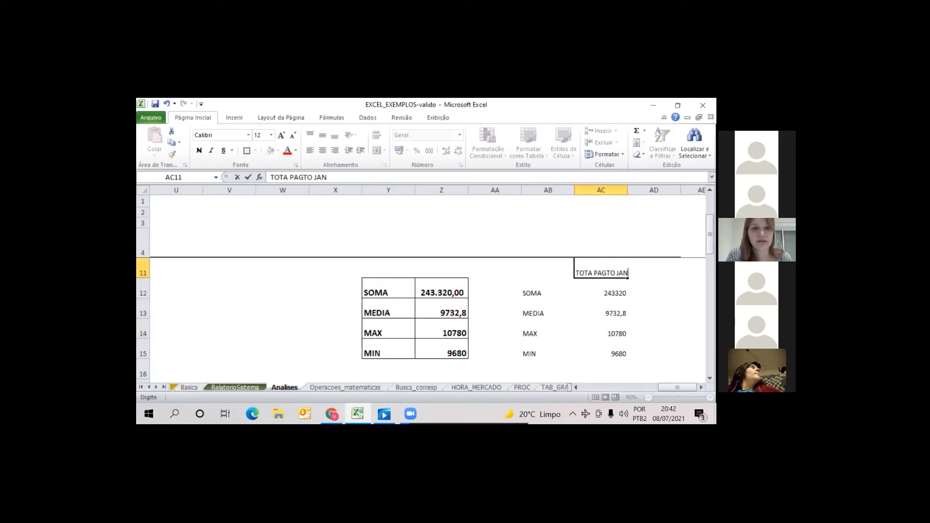
key("Return")
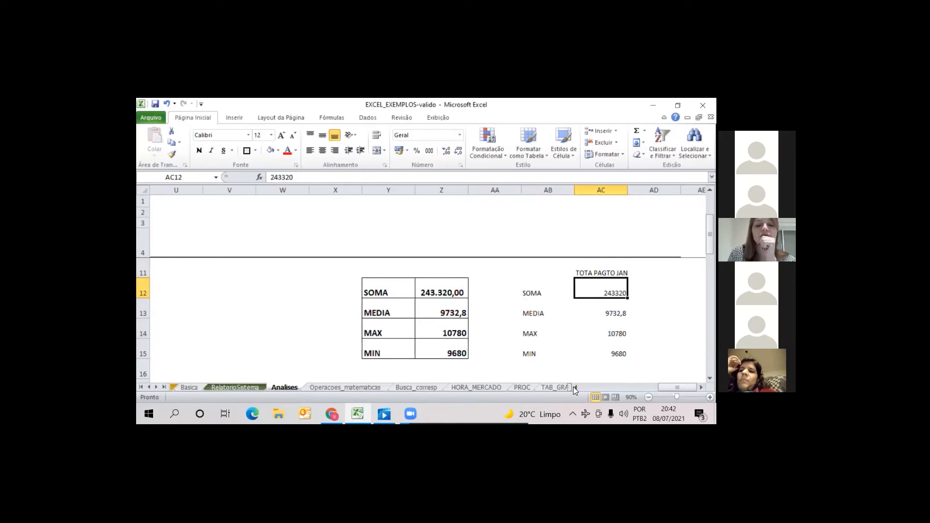
Set the Cargo criterion in V6 to =C6, referencing the Gerente Junior entry in the employee table
scroll(577, 389, "left", 4)
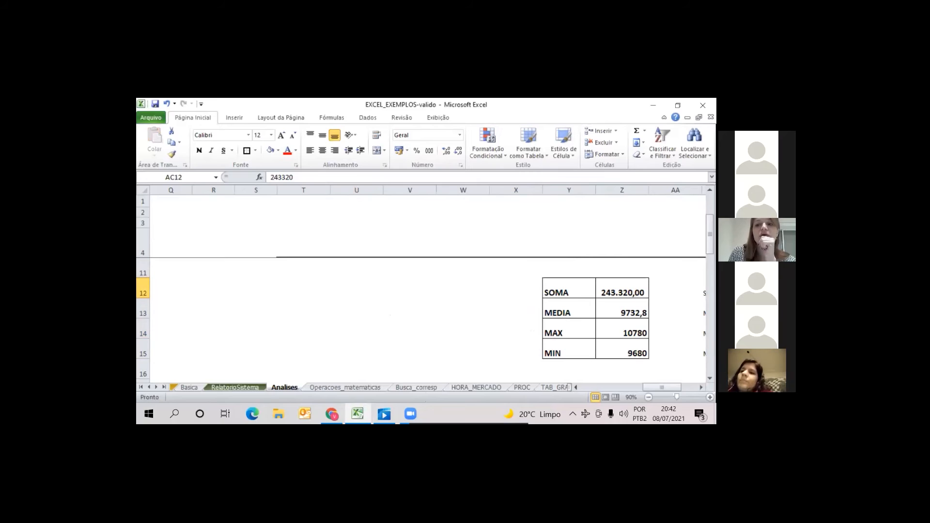
left_click_drag(710, 234, 710, 214)
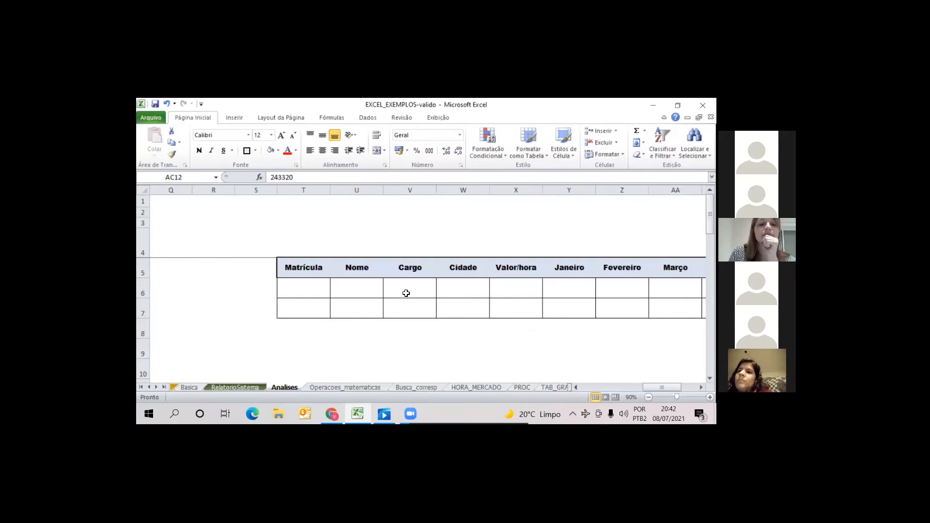
left_click(406, 293)
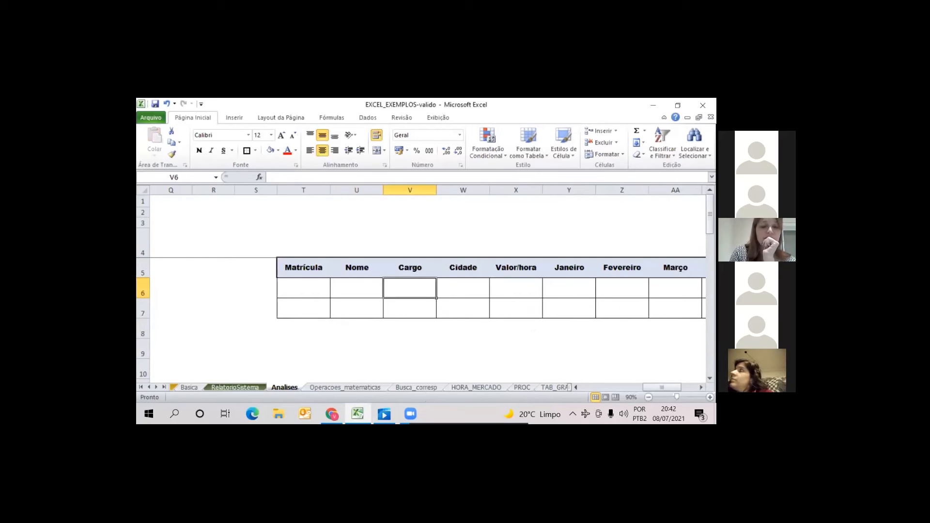
type("=")
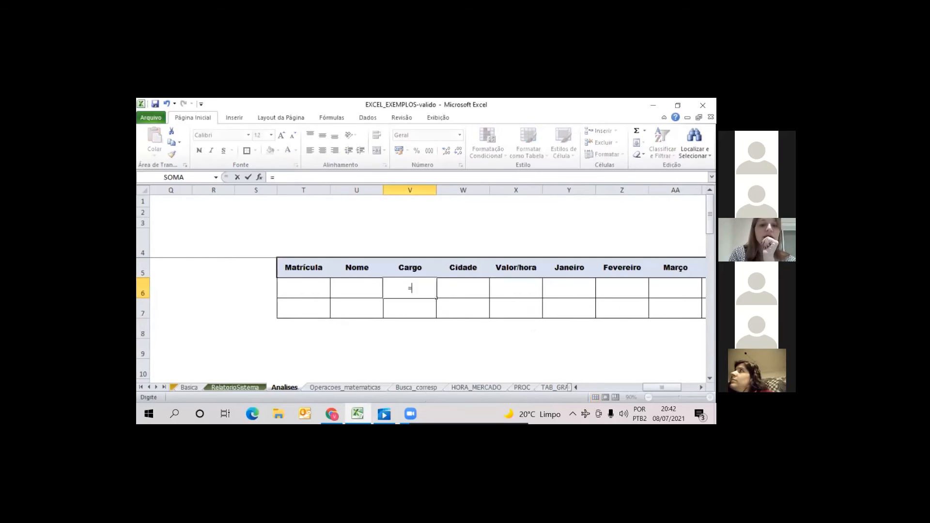
left_click(577, 386)
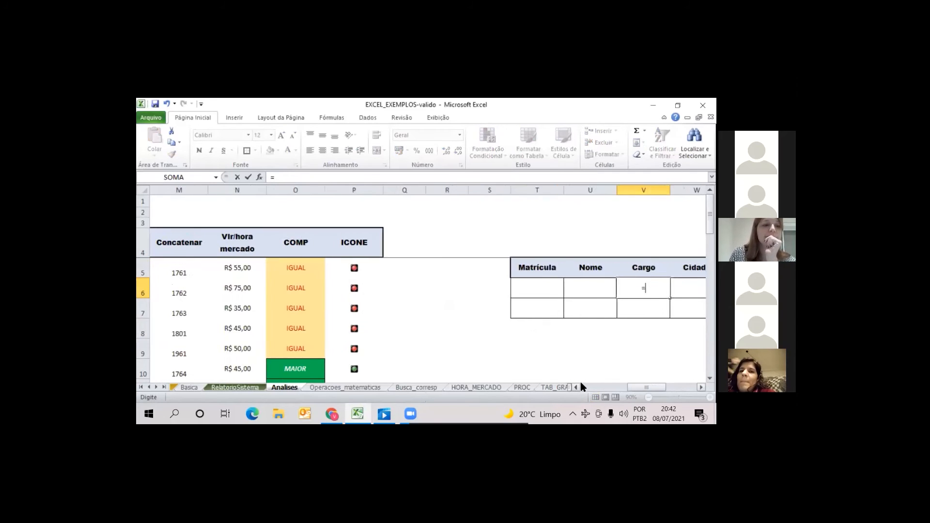
left_click(580, 385)
left_click(580, 385)
left_click(586, 381)
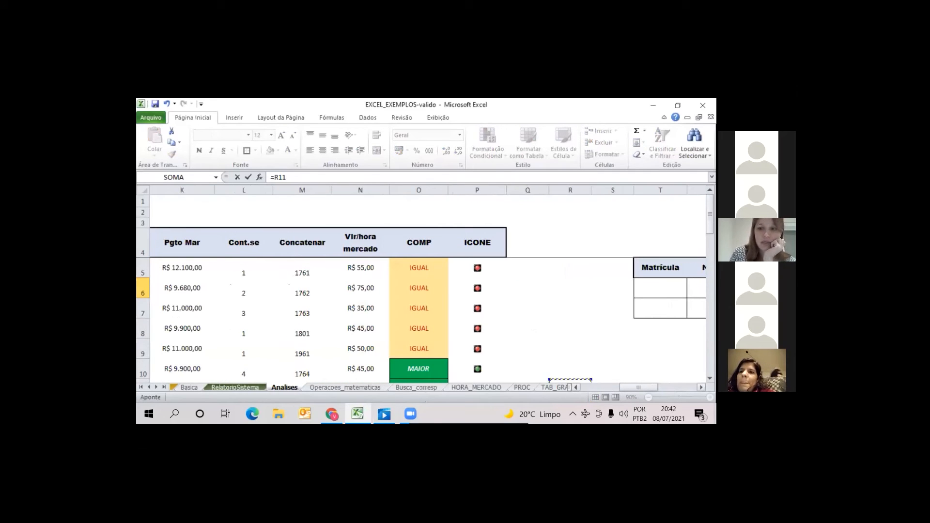
left_click(579, 385)
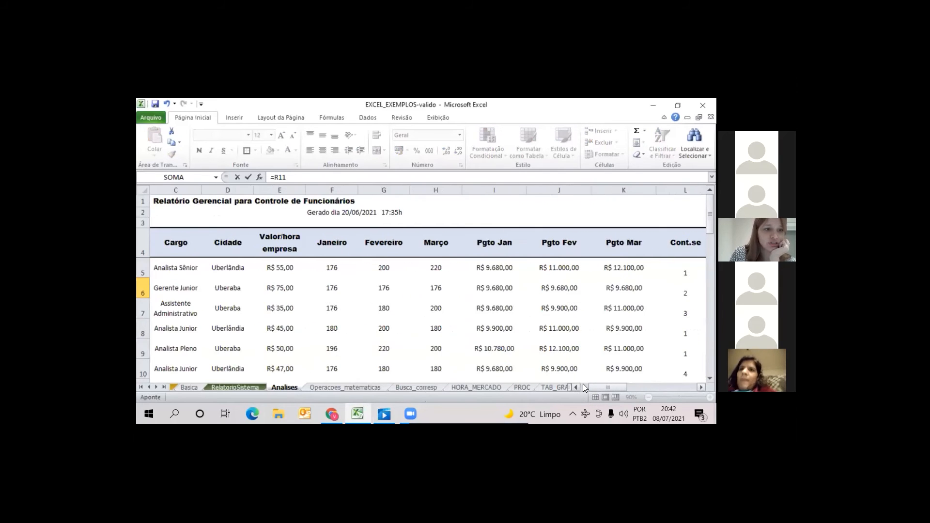
left_click(299, 287)
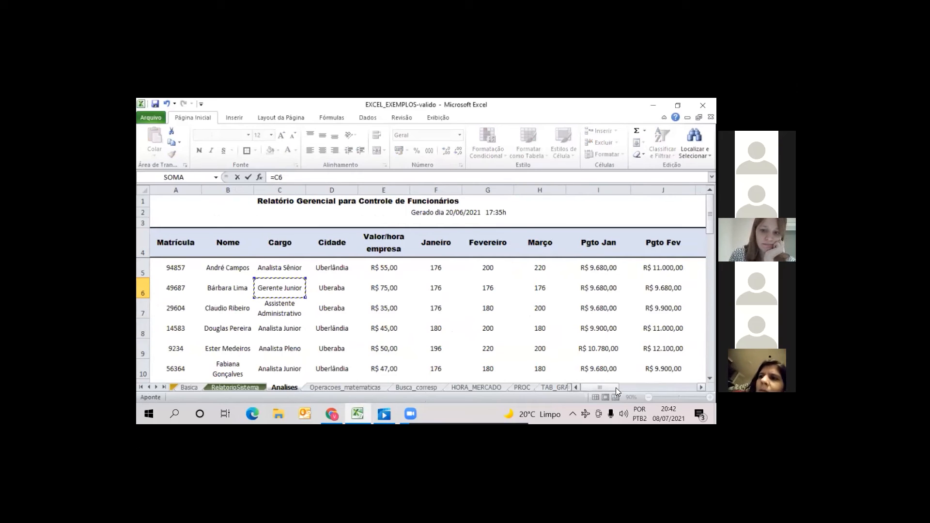
key("Return")
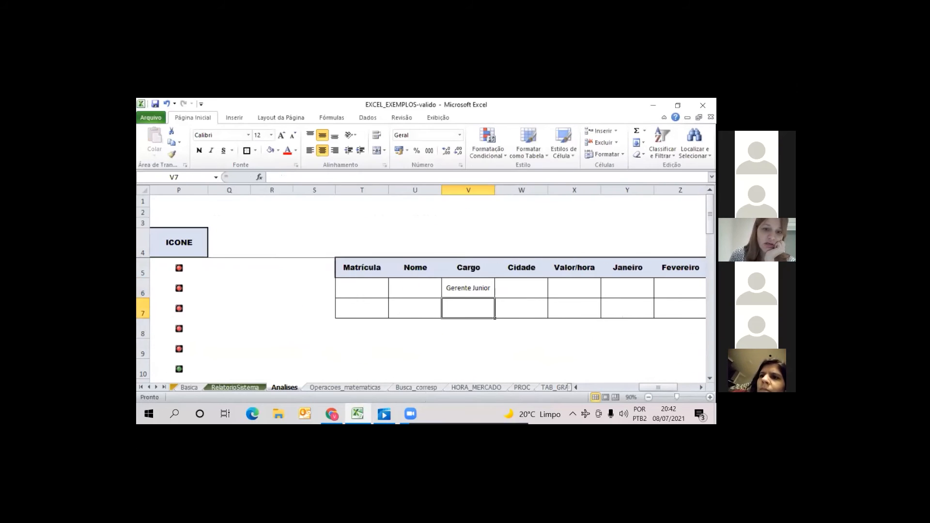
key("Up")
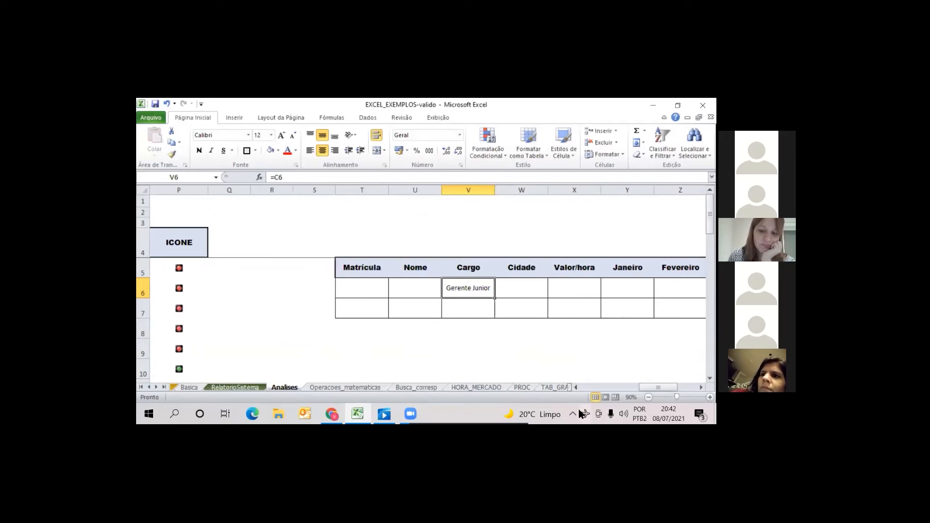
Compare the database results in Z12:Z15 with the pasted totals and inspect the criteria ranges in the BDSOMA and BDMÉDIA formulas
left_click_drag(658, 387, 673, 388)
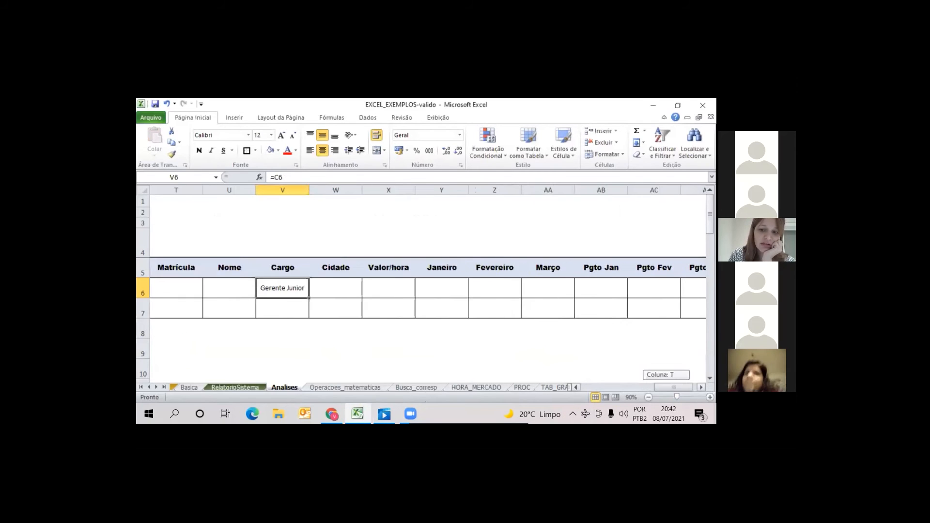
left_click_drag(710, 215, 710, 234)
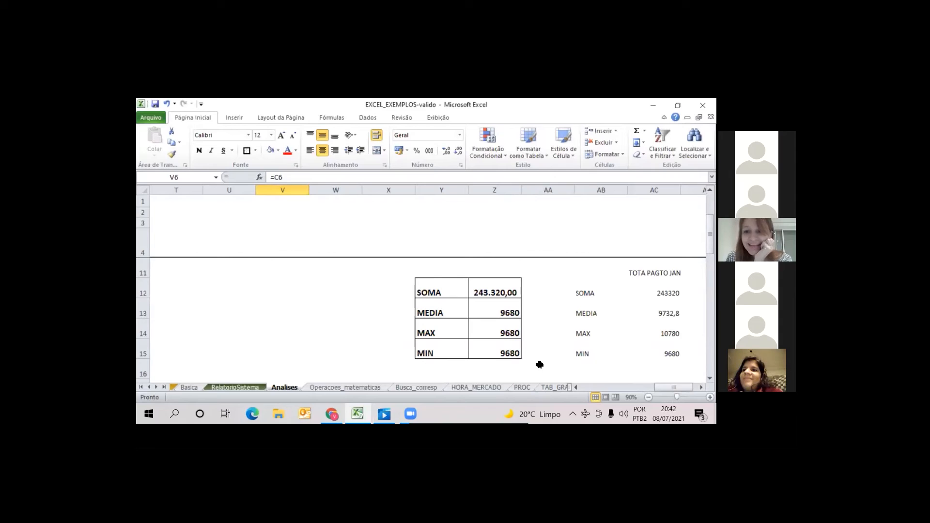
left_click(498, 311)
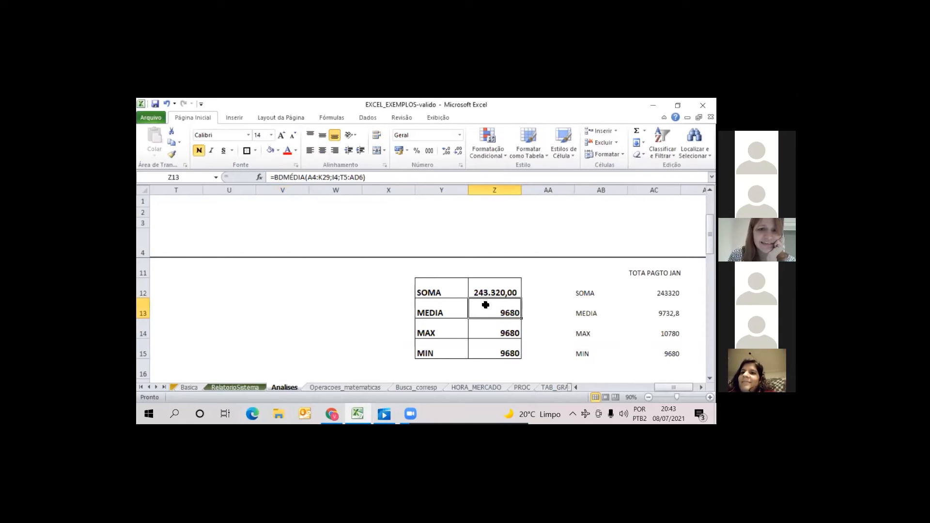
left_click(493, 291)
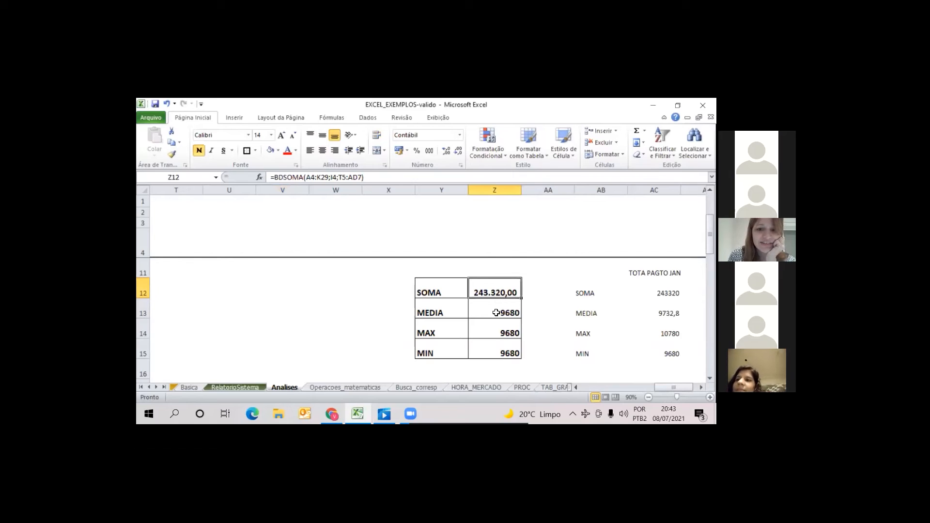
double_click(496, 312)
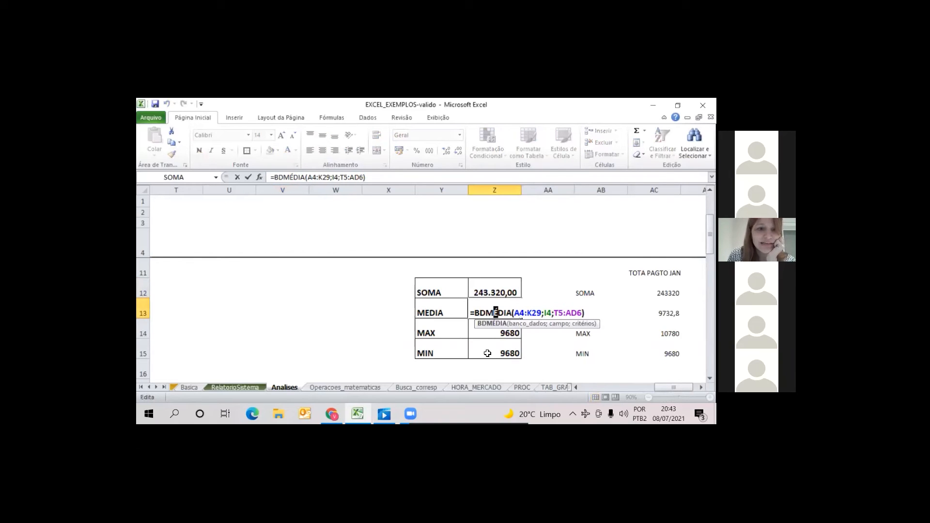
key("Escape")
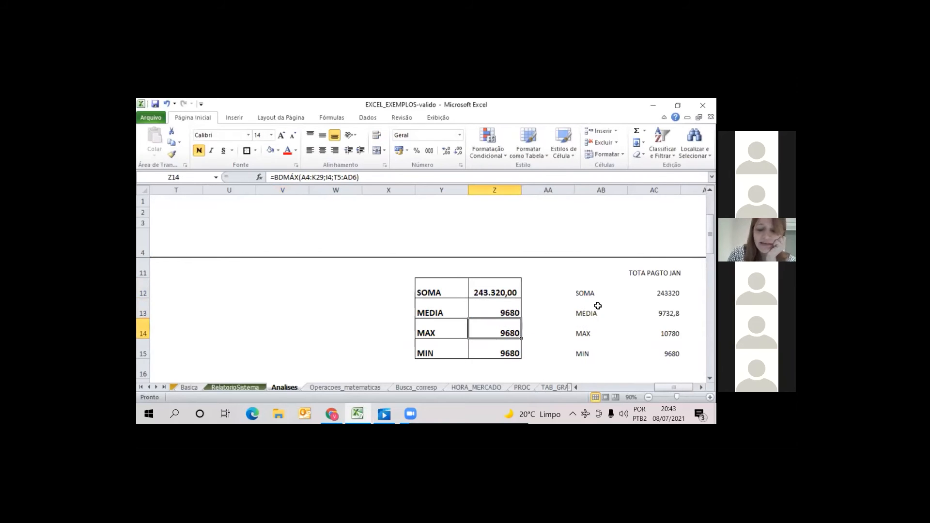
left_click(496, 286)
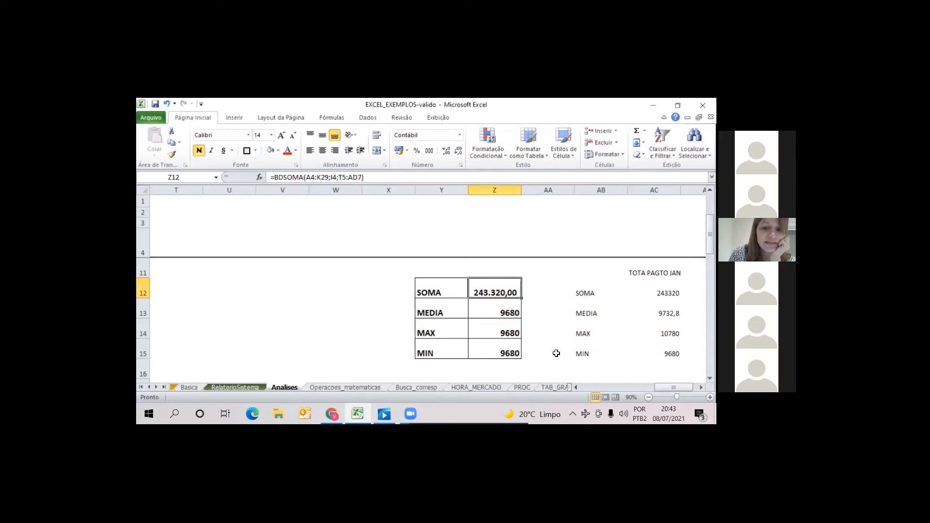
left_click_drag(710, 234, 710, 214)
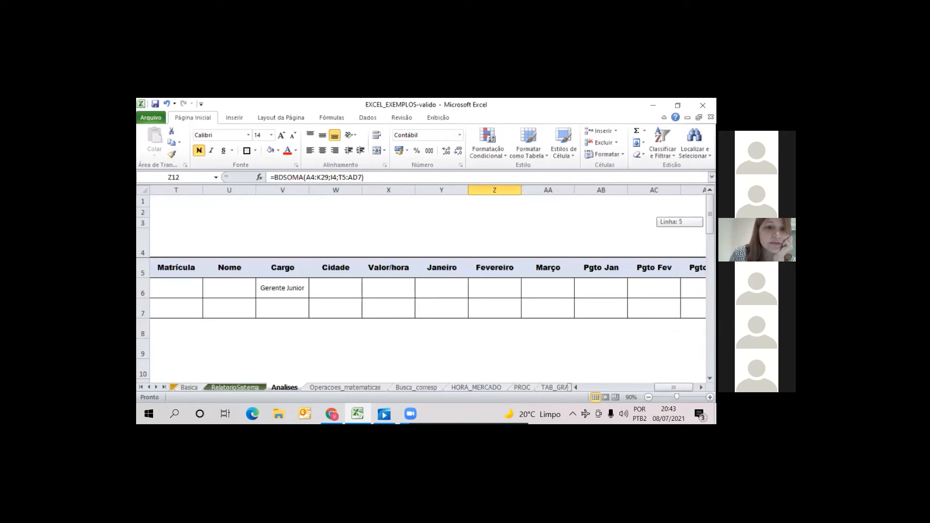
mouse_move(710, 214)
left_mouse_down()
mouse_move(710, 241)
mouse_move(710, 213)
mouse_move(710, 231)
left_mouse_up()
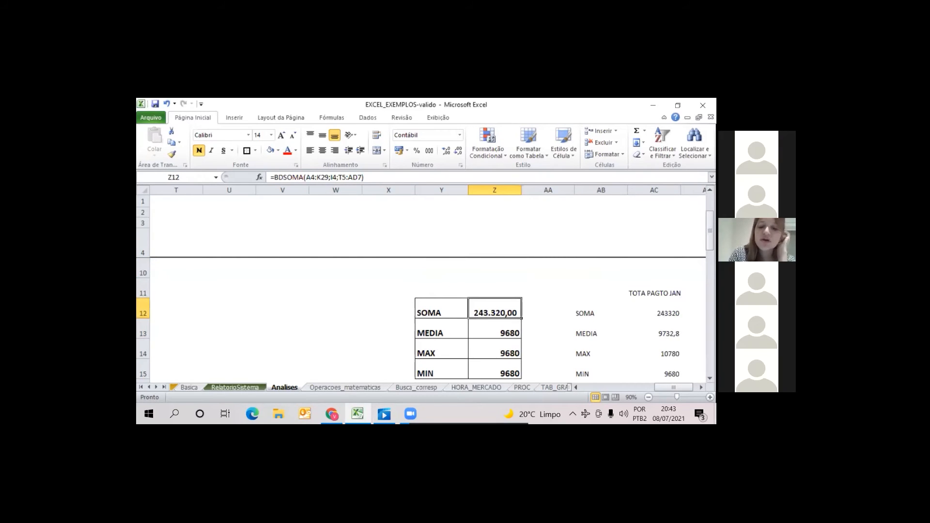
Start rewriting the SOMA formula in Z12 as =bdsoma( with the employee table A4:K29 as the database argument
type("=bd")
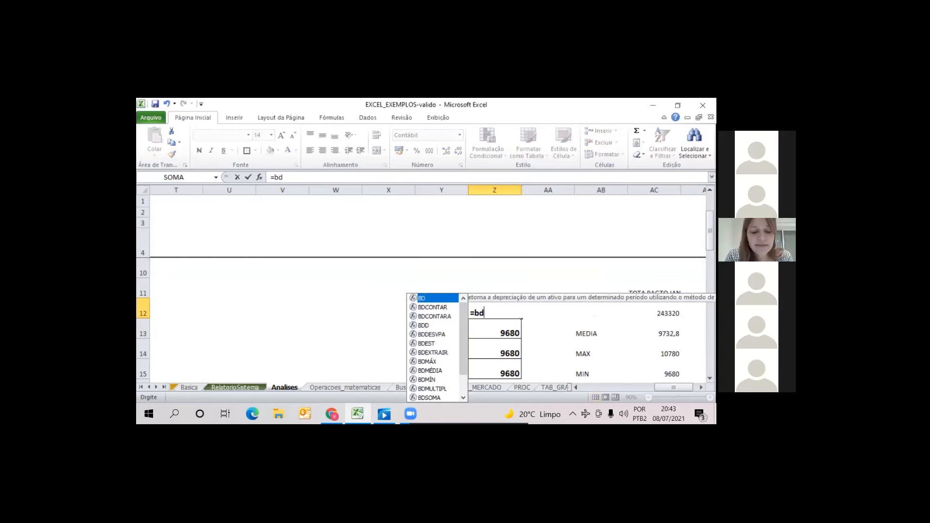
type("soma(")
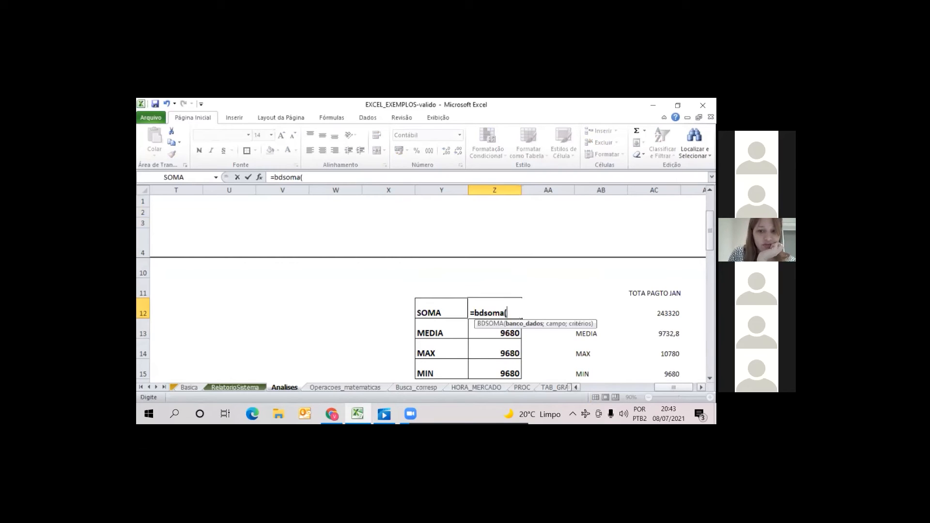
left_click(582, 389)
left_click(175, 243)
left_click_drag(176, 242, 383, 296)
left_click_drag(414, 366, 446, 335)
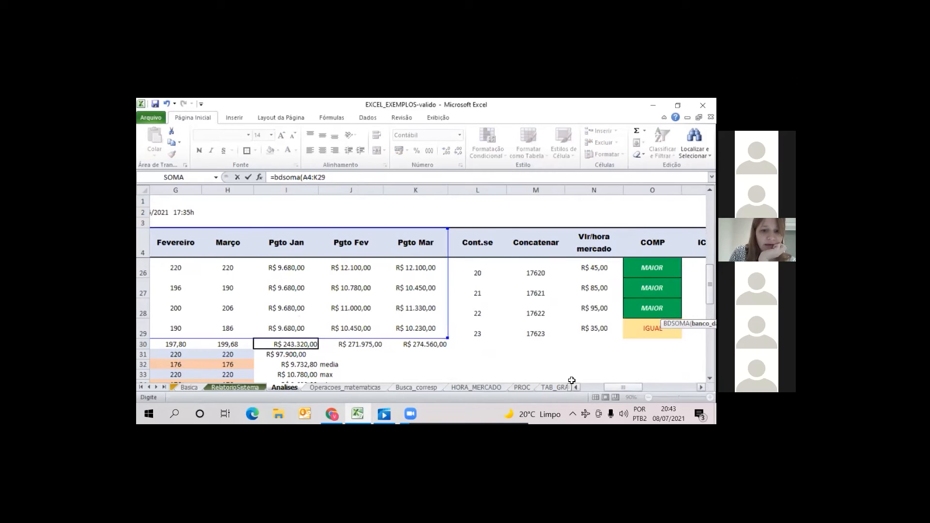
Enter the criteria table T5:AD6 as both the field and criteria arguments of the BDSOMA formula in Z12
left_click_drag(610, 386, 670, 386)
left_click_drag(710, 285, 710, 214)
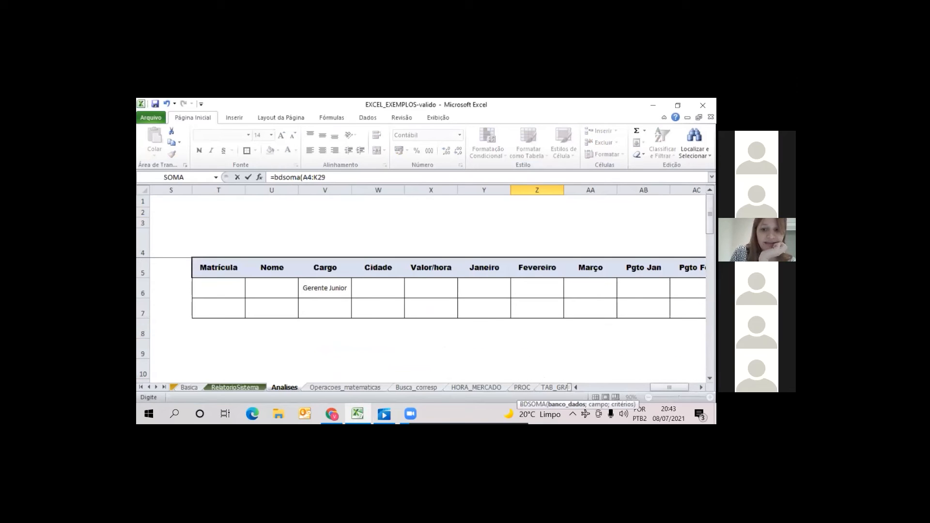
left_click_drag(673, 387, 674, 387)
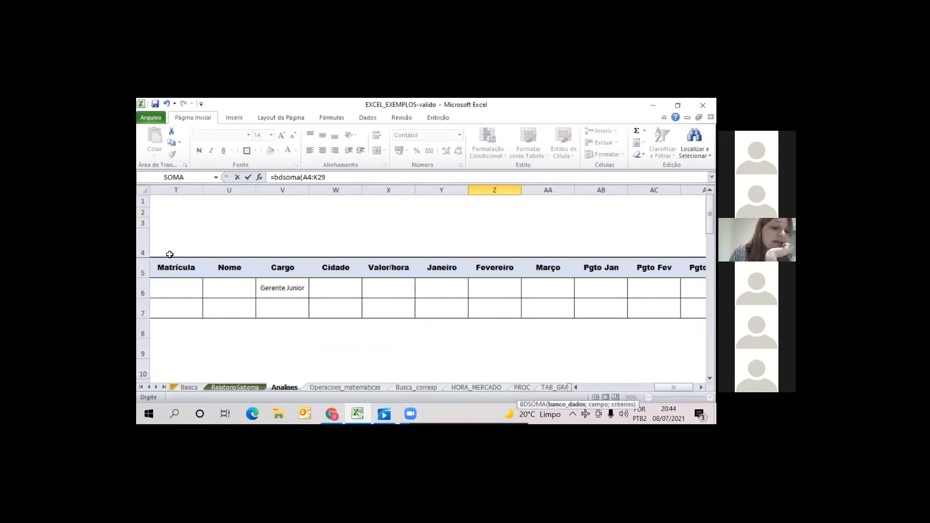
left_click(577, 388)
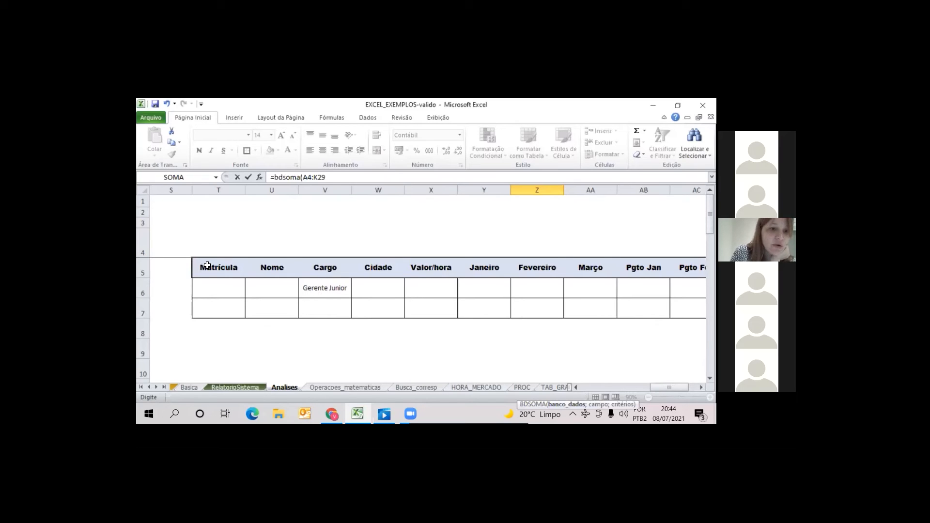
left_click(336, 179)
type(";")
left_click_drag(229, 273, 680, 297)
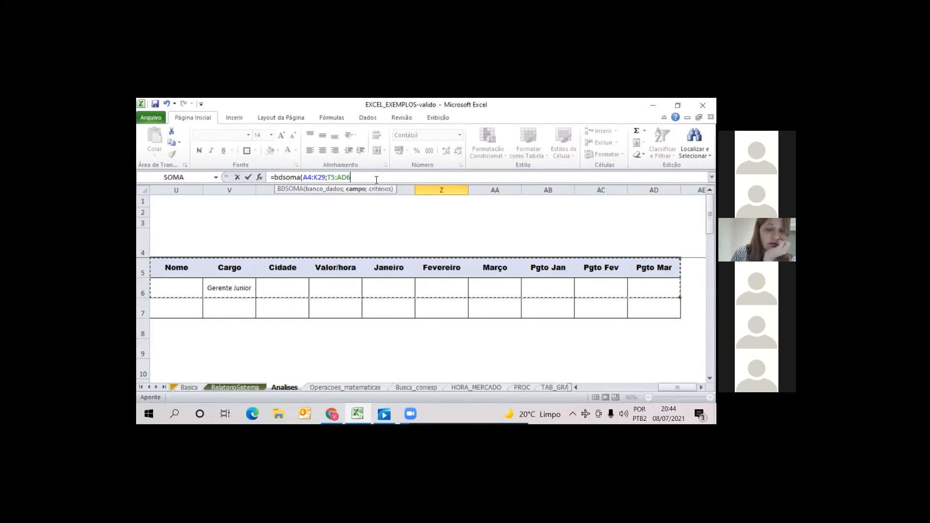
type(";")
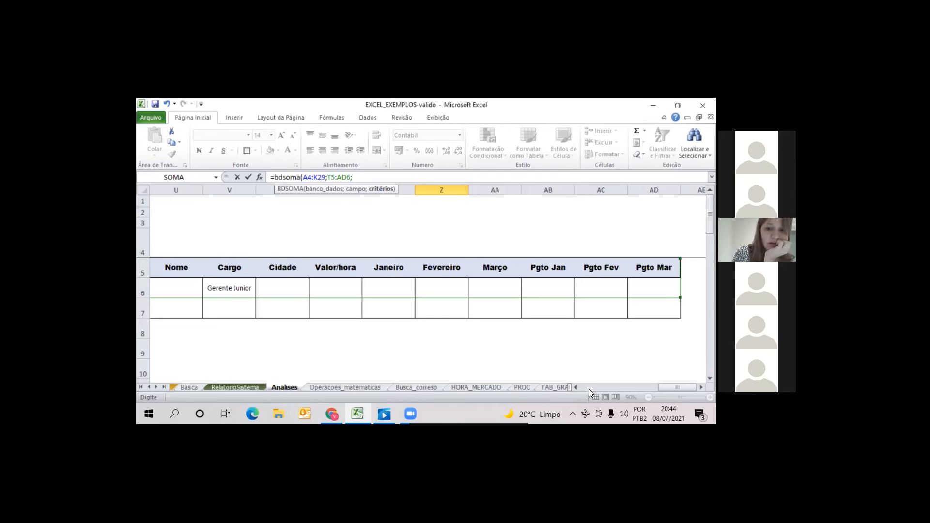
left_click(576, 387)
left_click(576, 387)
left_click(577, 387)
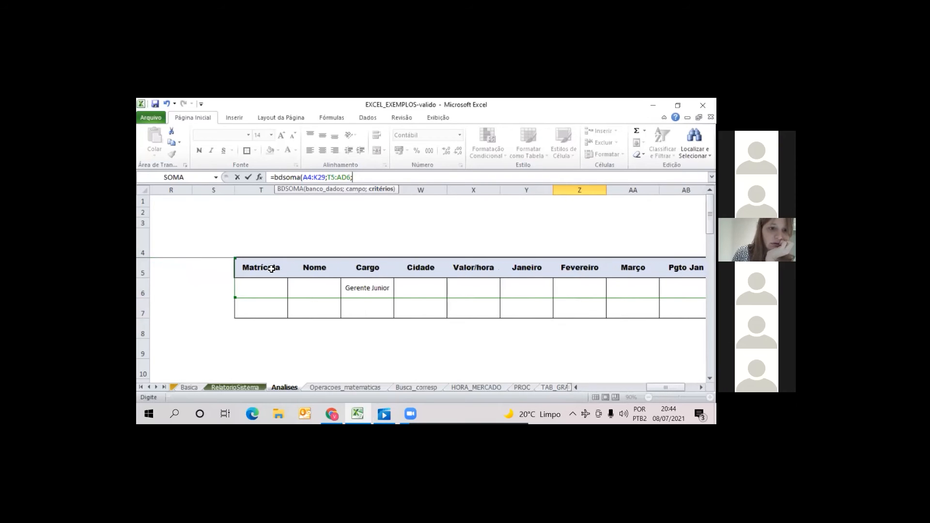
left_click_drag(270, 271, 606, 289)
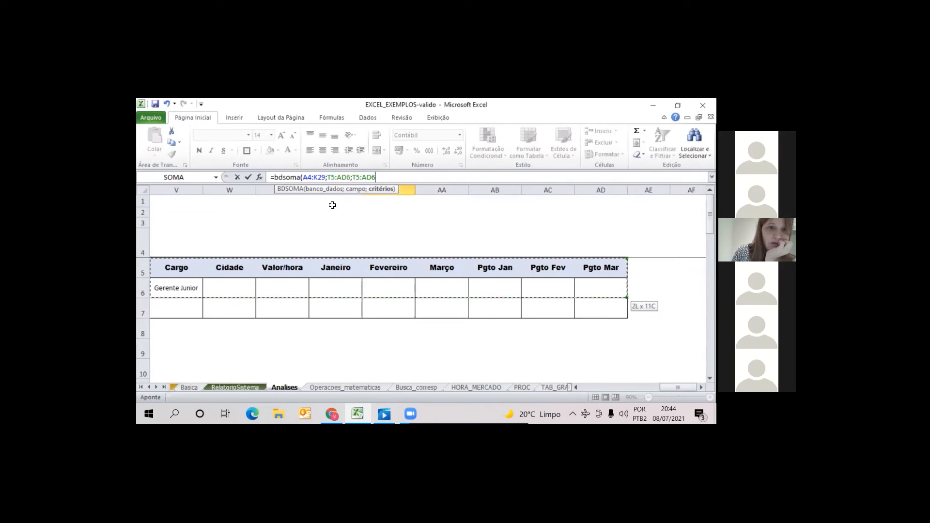
Replace the field argument of the Z12 BDSOMA formula with C6, keeping T5:AD6 as criteria, and commit the formula
left_click(351, 178)
key("BackSpace")
key("BackSpace")
key("BackSpace")
key("BackSpace")
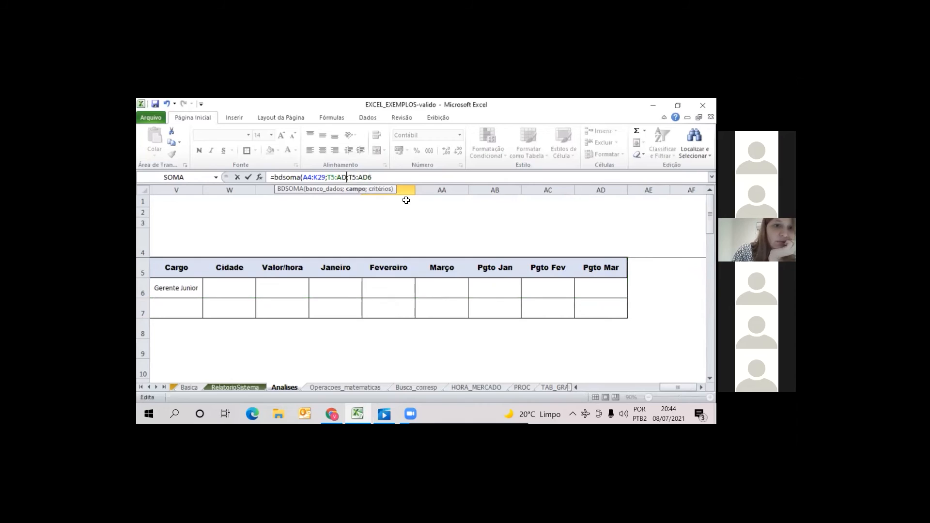
key("BackSpace")
key("BackSpace")
key("BackSpace")
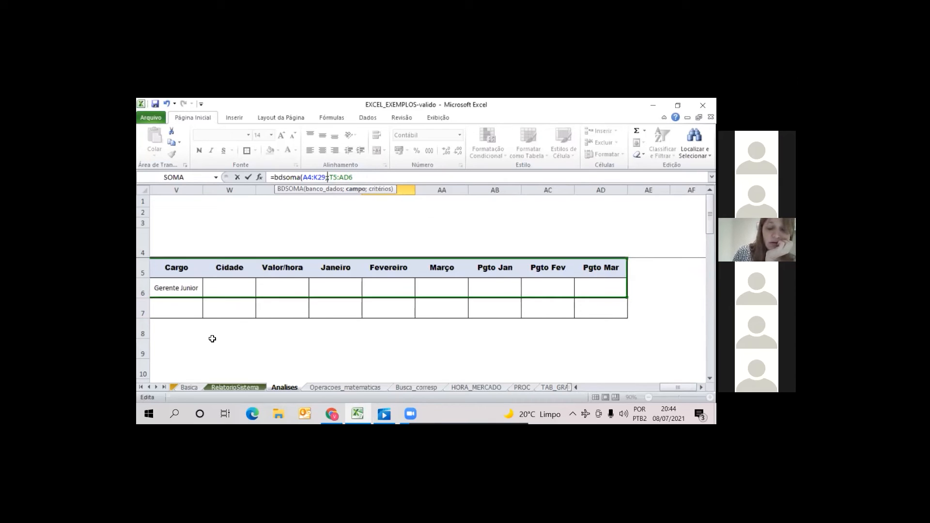
left_click(580, 386)
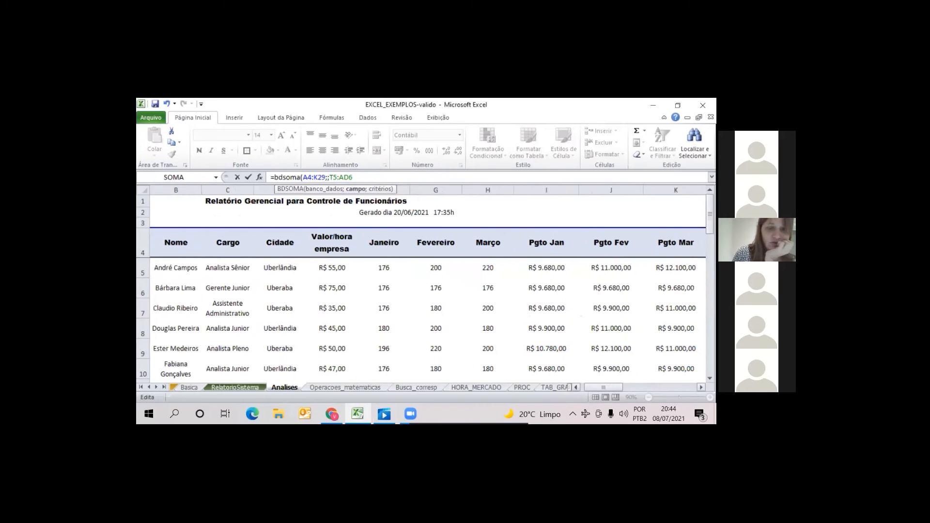
left_click(279, 288)
key("Return")
key("Right")
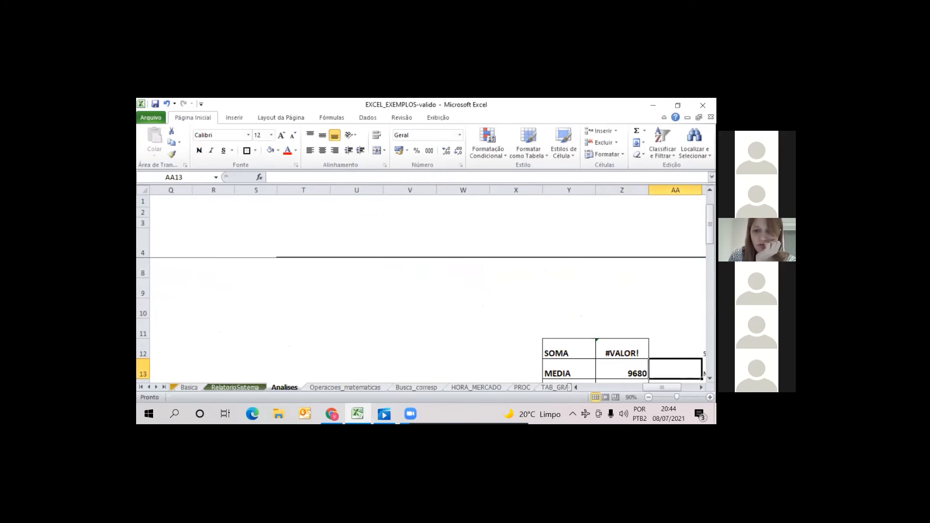
Inspect the BDSOMA formula in Z12 and compare its arguments with the BDMÉDIA formula in Z13
key("Up")
key("Left")
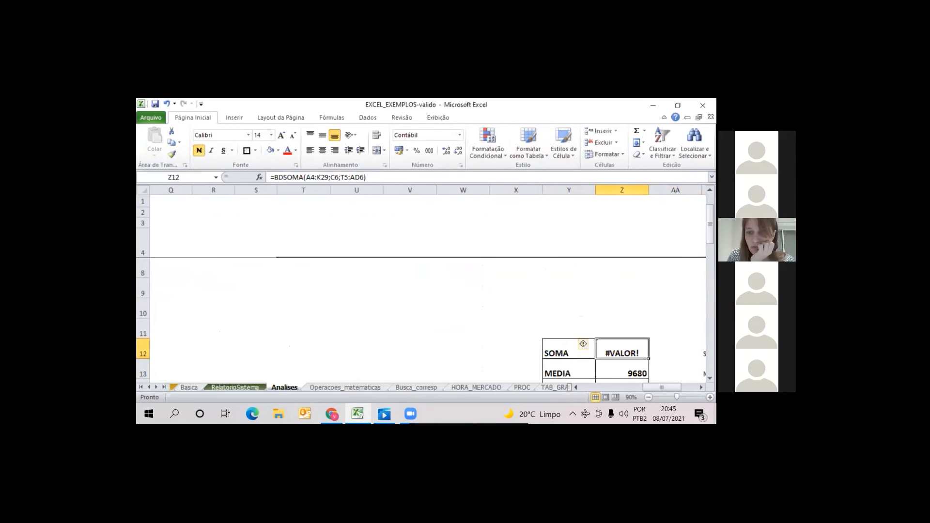
left_click_drag(710, 218, 710, 224)
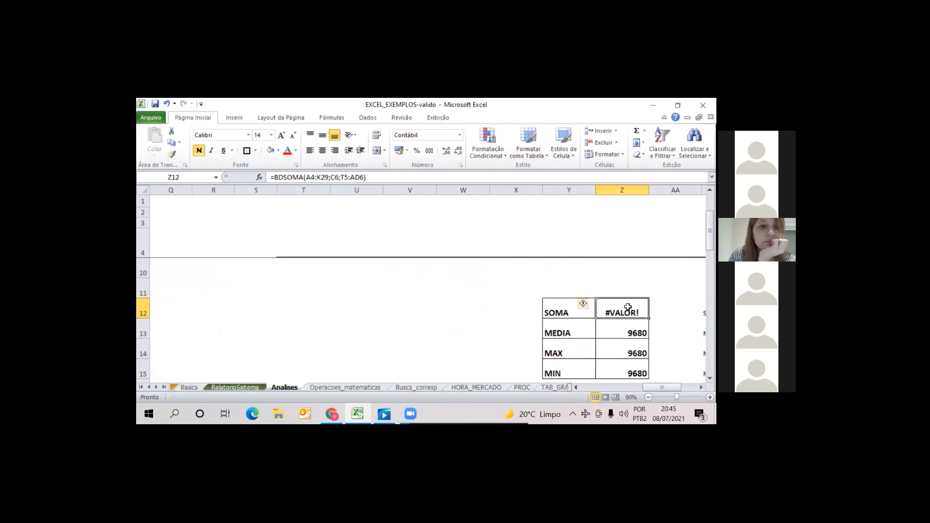
double_click(623, 333)
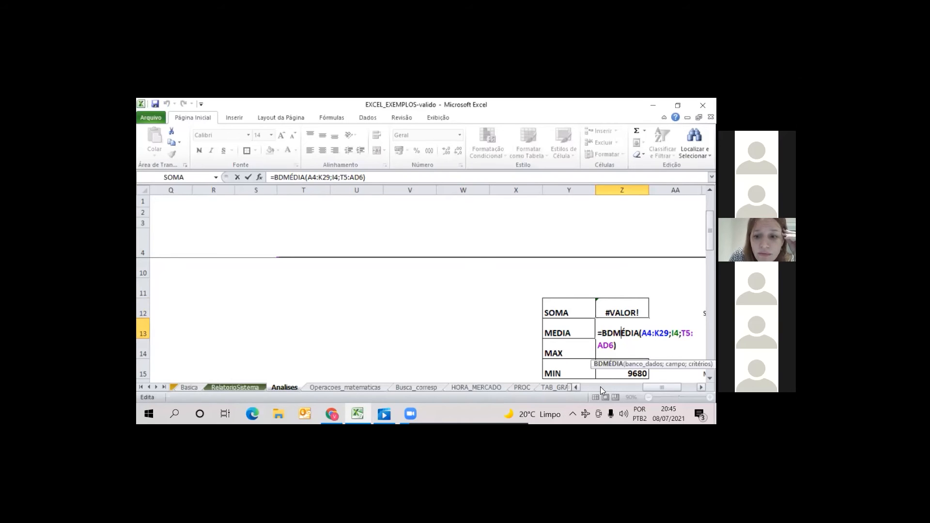
mouse_move(659, 388)
left_mouse_down()
mouse_move(578, 385)
mouse_move(669, 388)
left_mouse_up()
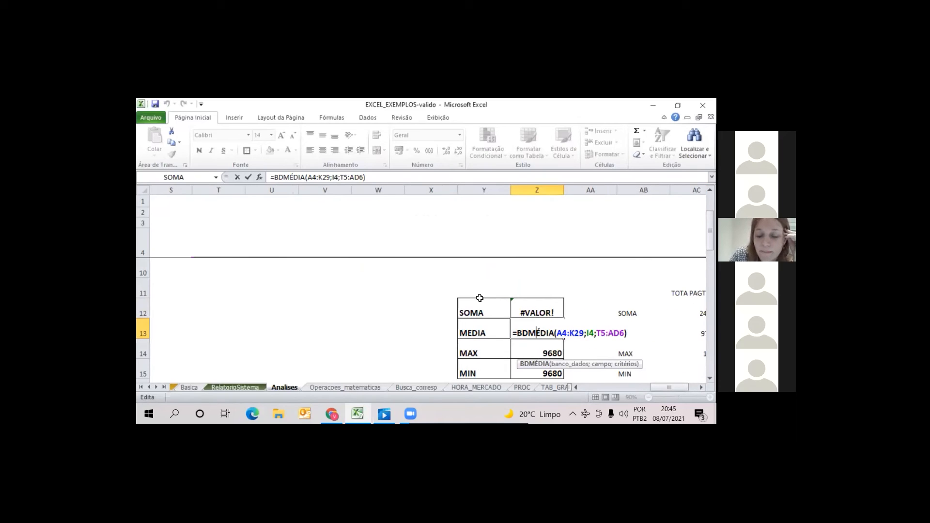
key("Return")
key("Up")
key("Up")
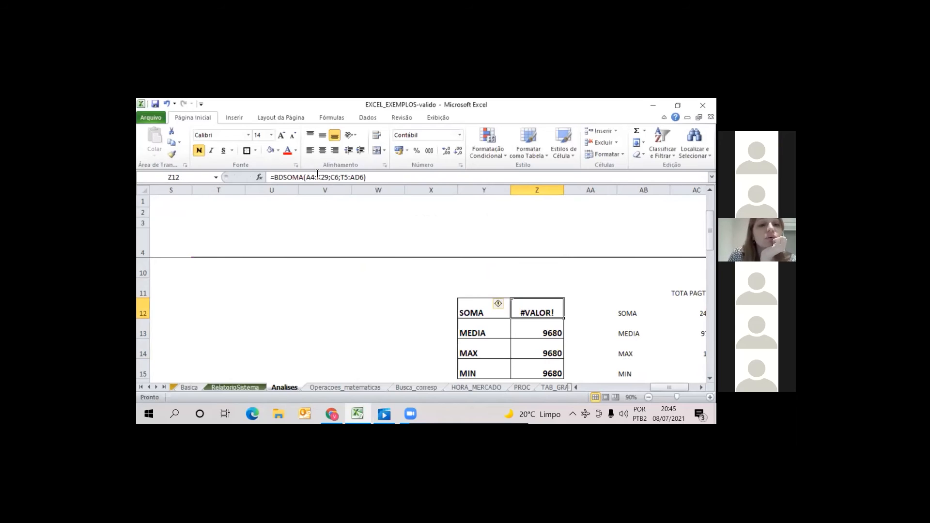
Correct the BDSOMA formula in Z12 to use the Pgto Jan header I4 as the field and T5:AD6 as the criteria
left_click(391, 177)
key("BackSpace")
key("BackSpace")
key("BackSpace")
key("BackSpace")
key("BackSpace")
key("BackSpace")
key("BackSpace")
key("BackSpace")
key("BackSpace")
key("BackSpace")
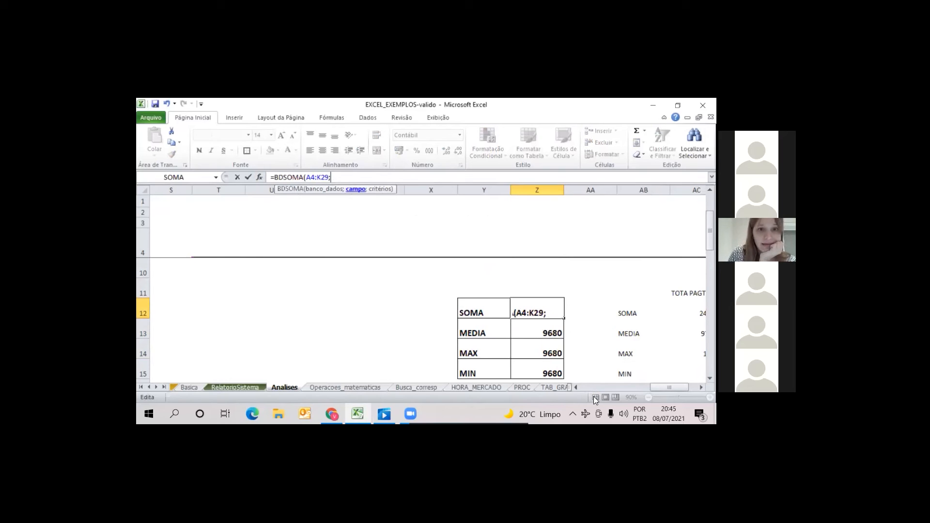
left_click_drag(670, 388, 584, 400)
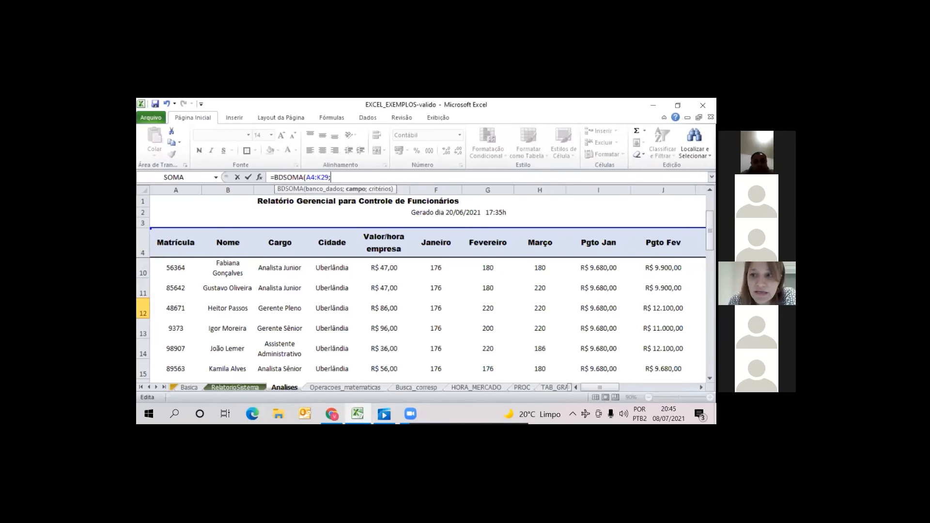
left_click_drag(710, 232, 710, 292)
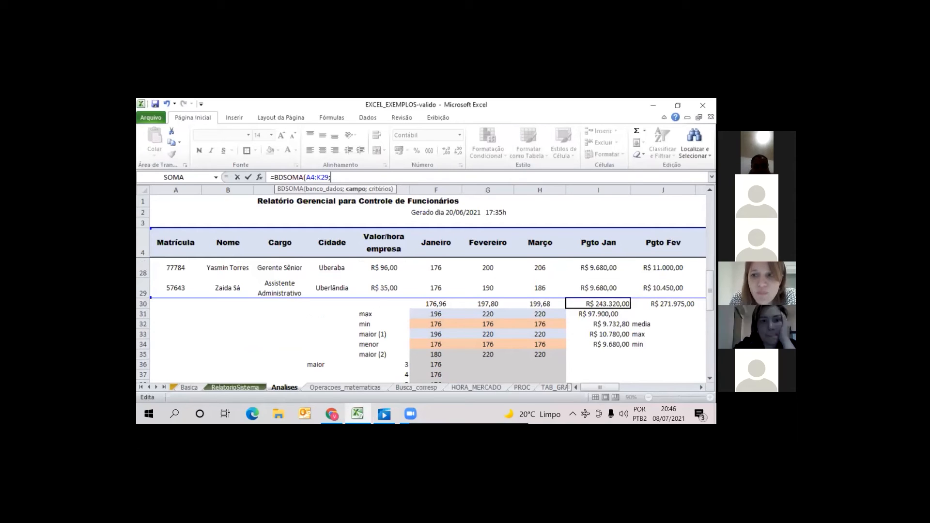
scroll(585, 262, "up", 8)
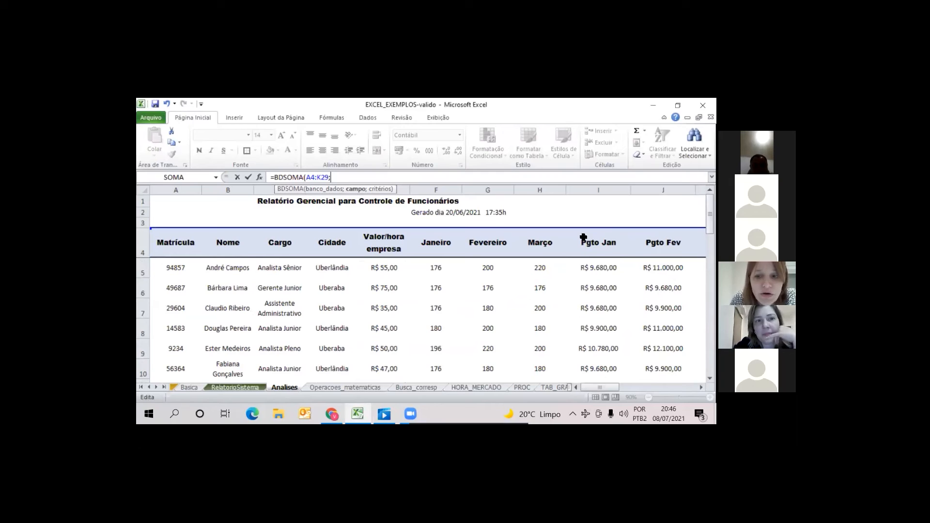
left_click(612, 245)
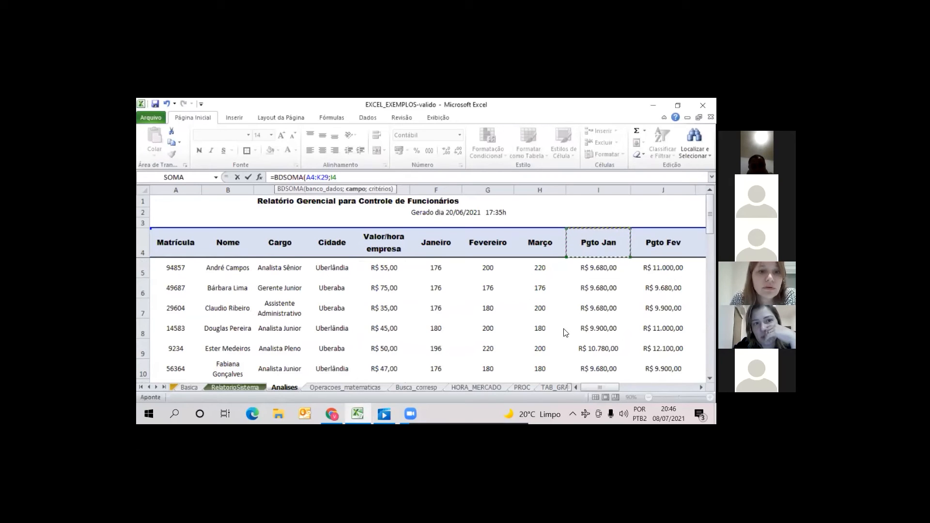
type(";")
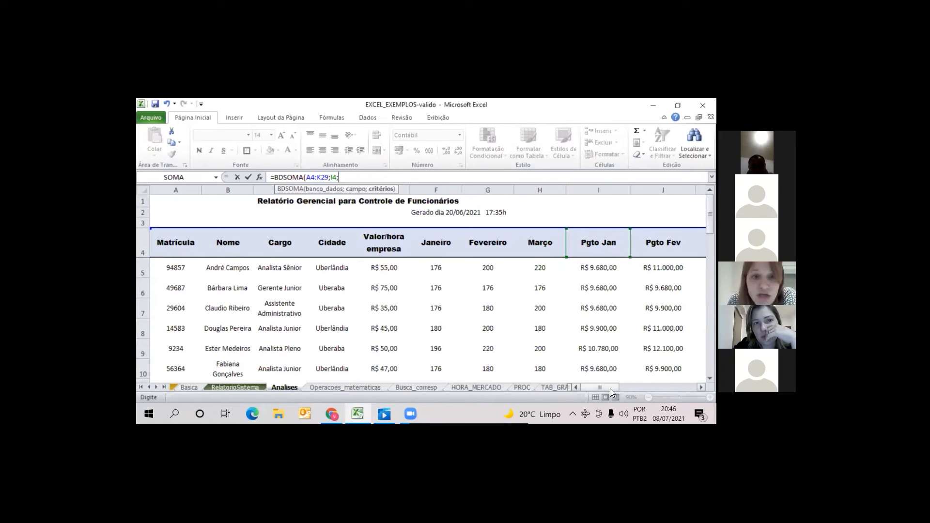
left_click_drag(612, 388, 673, 388)
left_click_drag(176, 268, 655, 289)
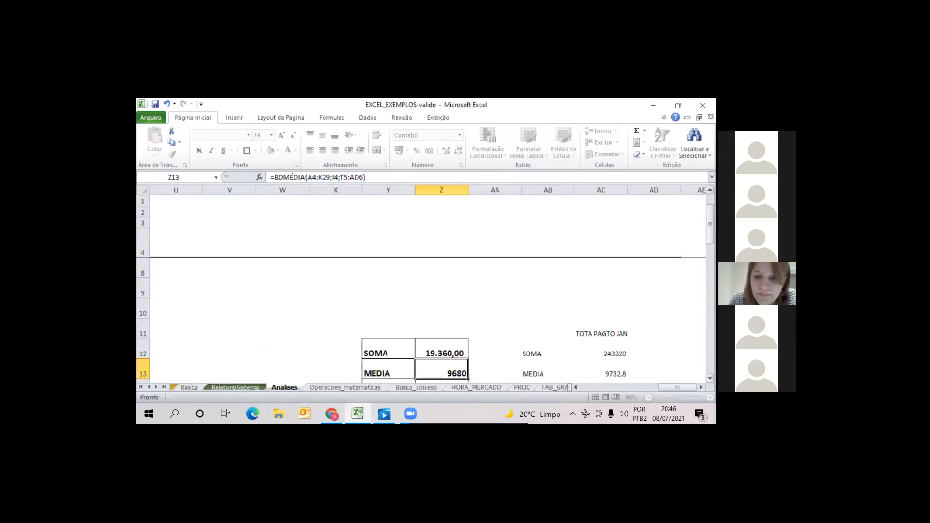
Compare the SOMA result in Z12 with the pasted total in AC12 and review the Cargo criterion in V6
left_click(441, 350)
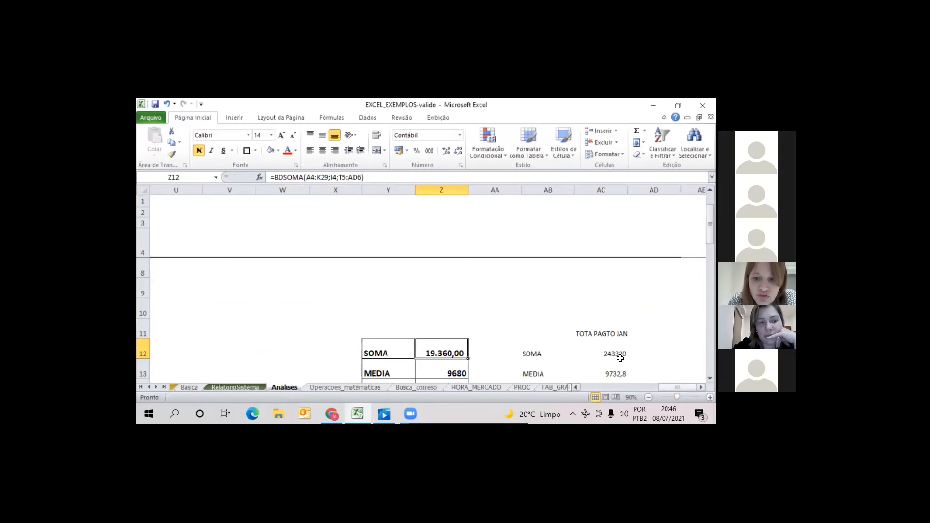
left_click(601, 350)
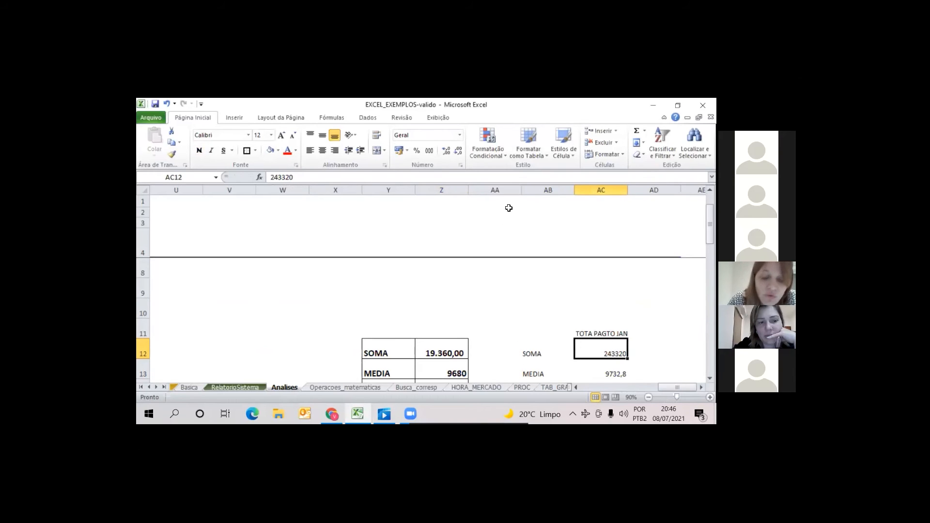
key("Left")
key("Left")
key("Left")
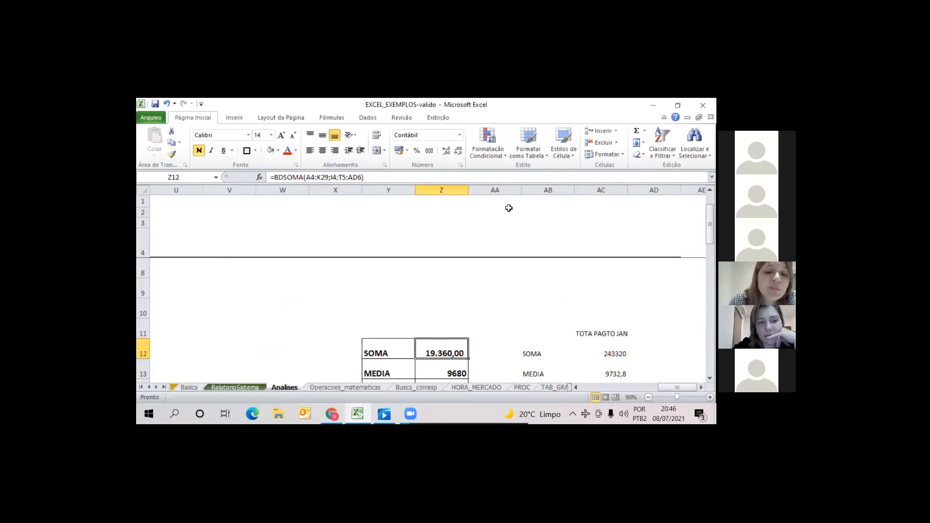
key("Left")
key("Left")
key("Left")
key("Left")
key("Up")
key("Up")
key("Up")
key("Up")
key("Up")
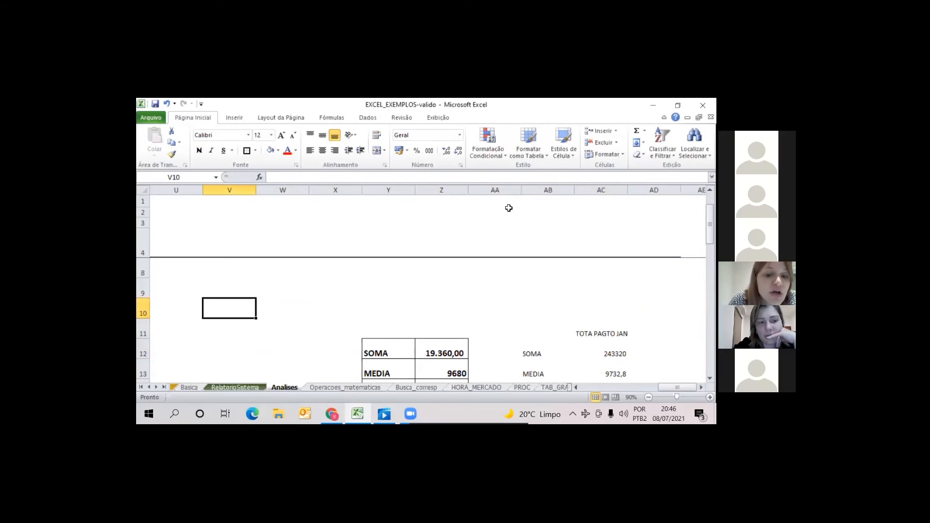
key("Up")
key("Up")
key("Down")
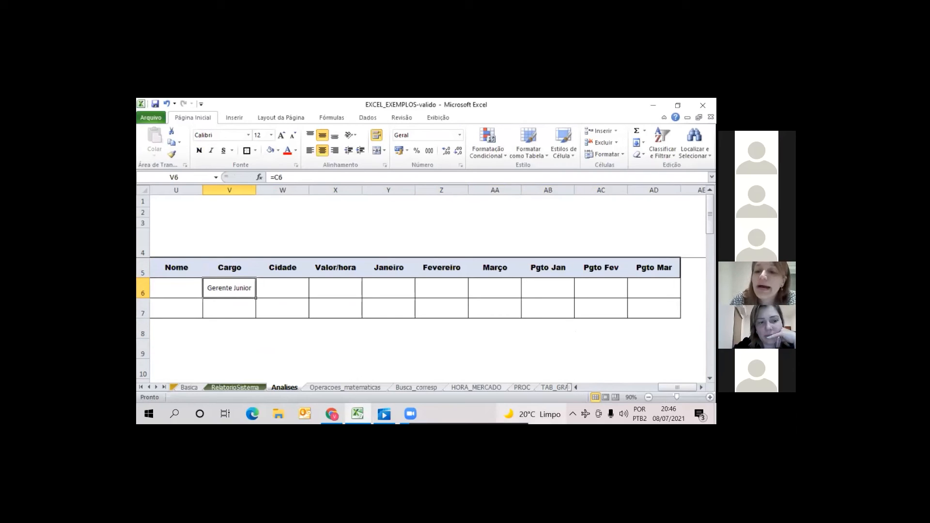
scroll(431, 349, "down", 2)
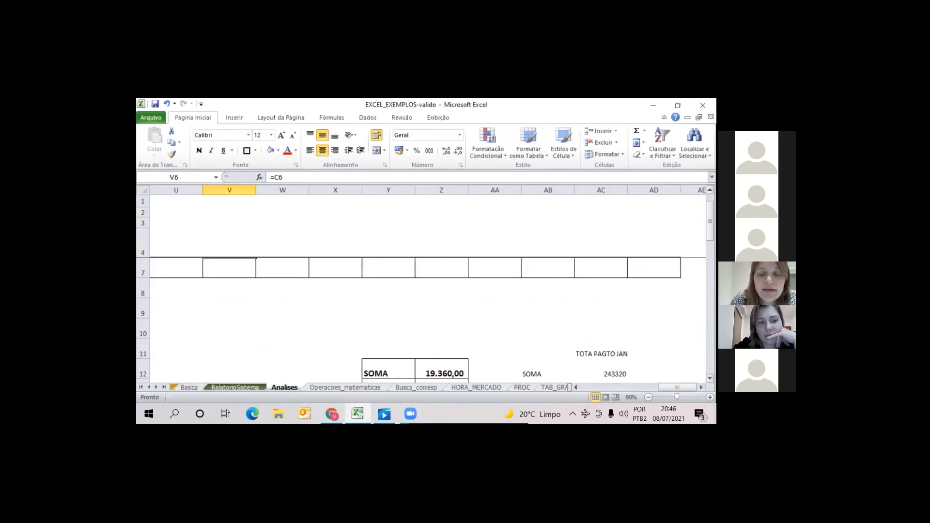
scroll(278, 292, "up", 1)
Add Uberlândia as the Cidade criterion in W6 and check the filtered SOMA and MEDIA results
left_click(278, 292)
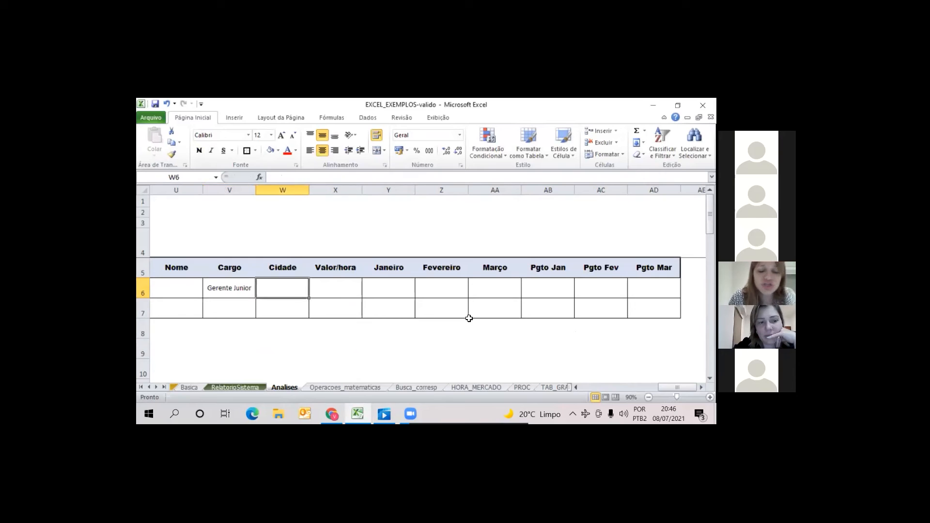
type("Uberl")
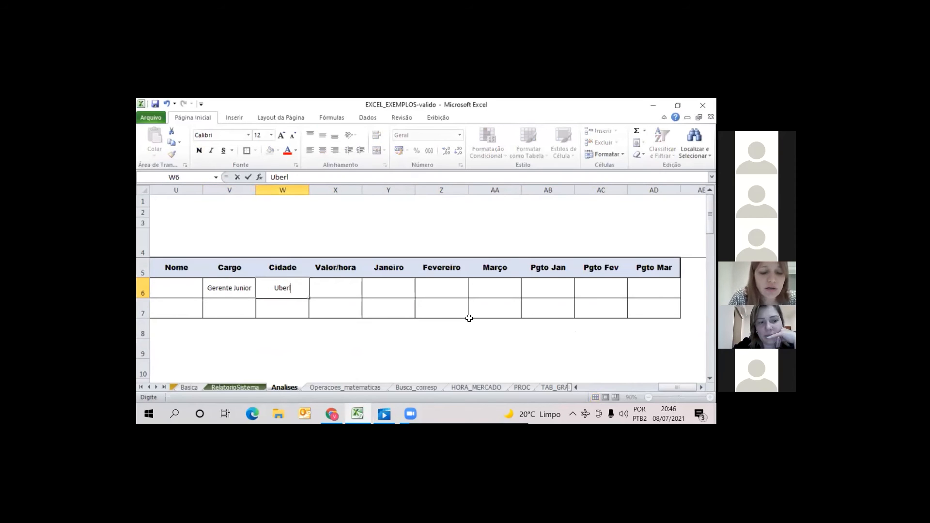
type("ândia")
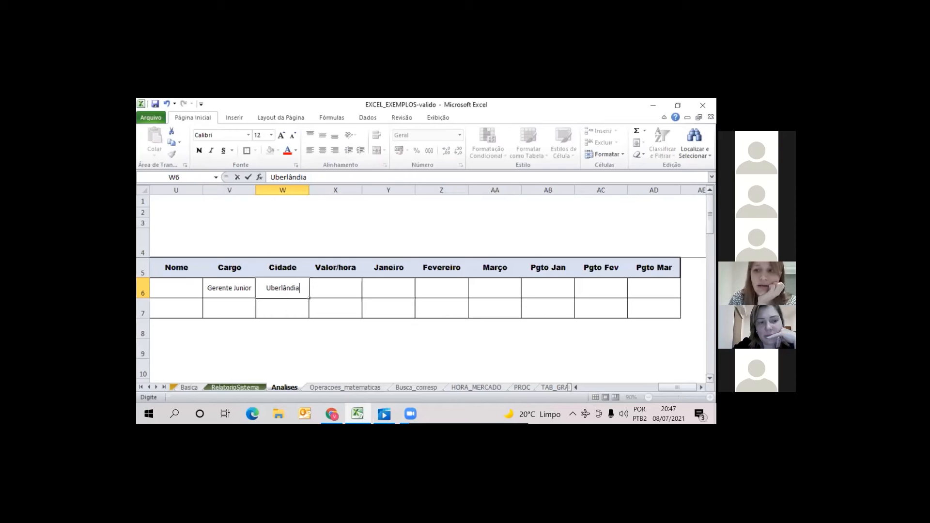
left_click_drag(710, 224, 711, 214)
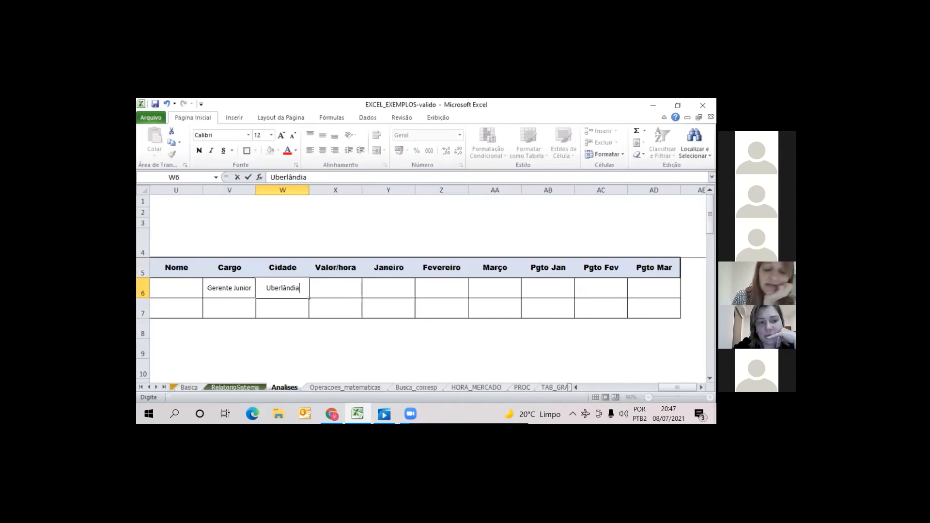
key("Down")
key("Down")
key("Down")
key("Down")
key("Down")
key("Down")
key("Down")
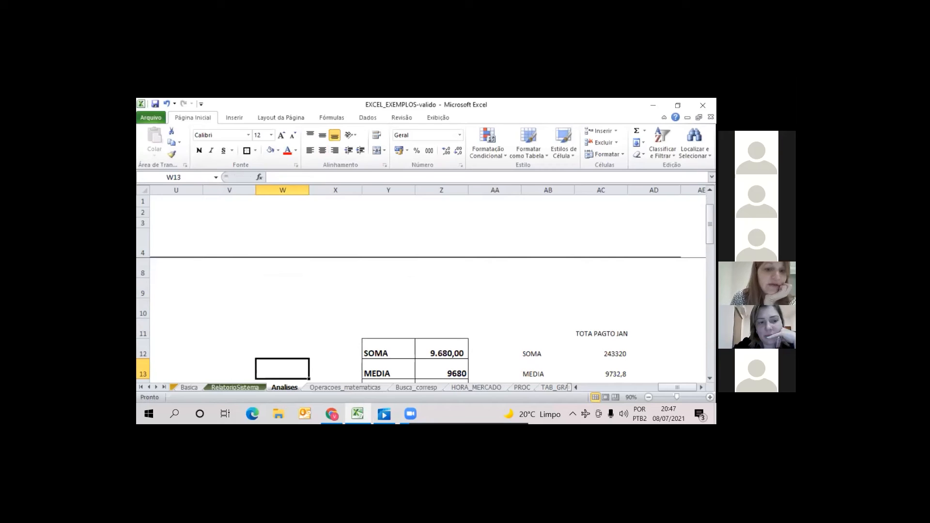
key("Up")
key("Up")
key("Up")
key("Up")
key("Up")
key("Up")
key("Up")
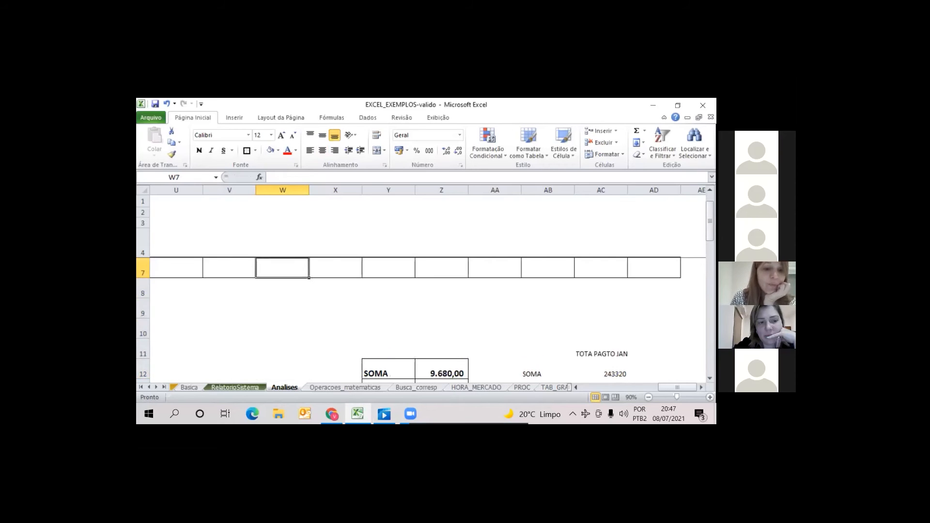
Review the Cargo and Cidade criteria in V6:W6 and return to the SOMA result in Z12
key("Left")
key("Left")
key("Left")
key("Right")
key("Right")
key("Right")
key("Right")
key("Right")
key("Right")
key("Right")
key("Right")
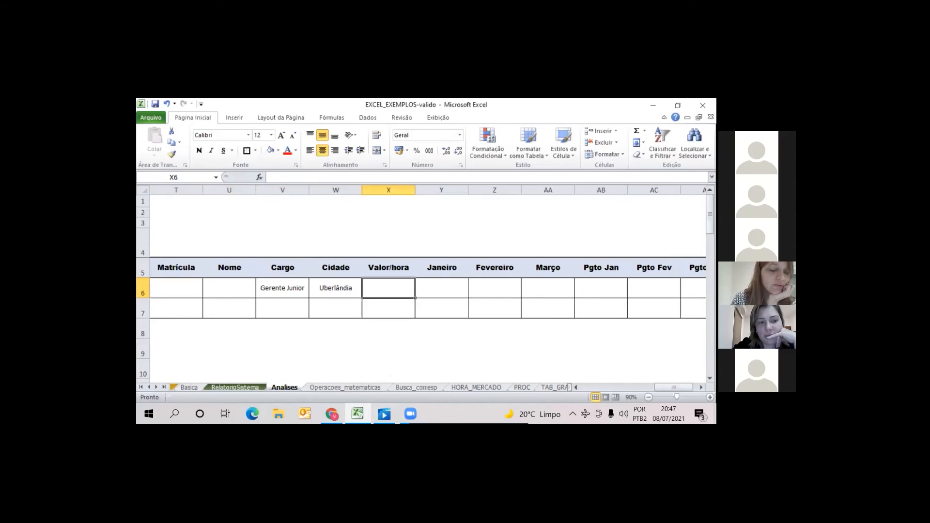
key("Left")
key("Left")
key("Left")
key("Down")
key("Down")
key("Down")
key("Down")
key("Down")
key("Down")
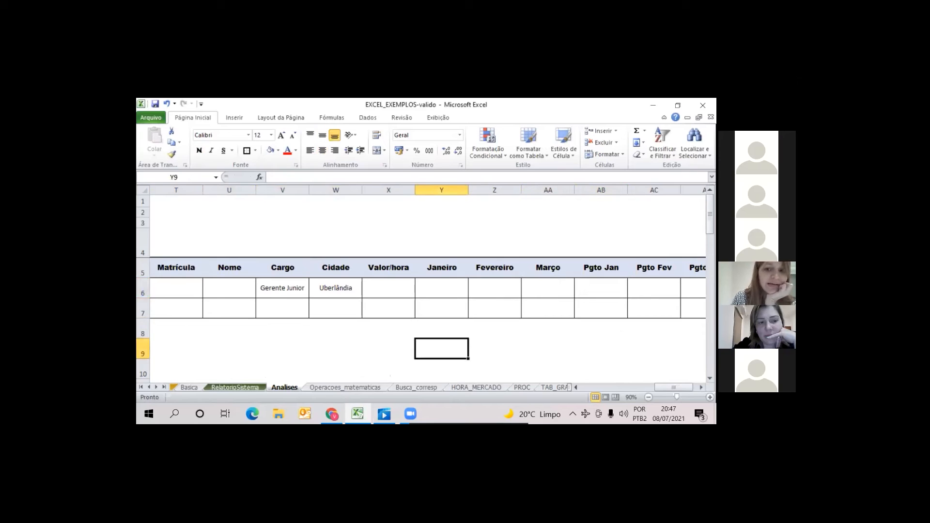
key("Right")
key("Left")
key("Right")
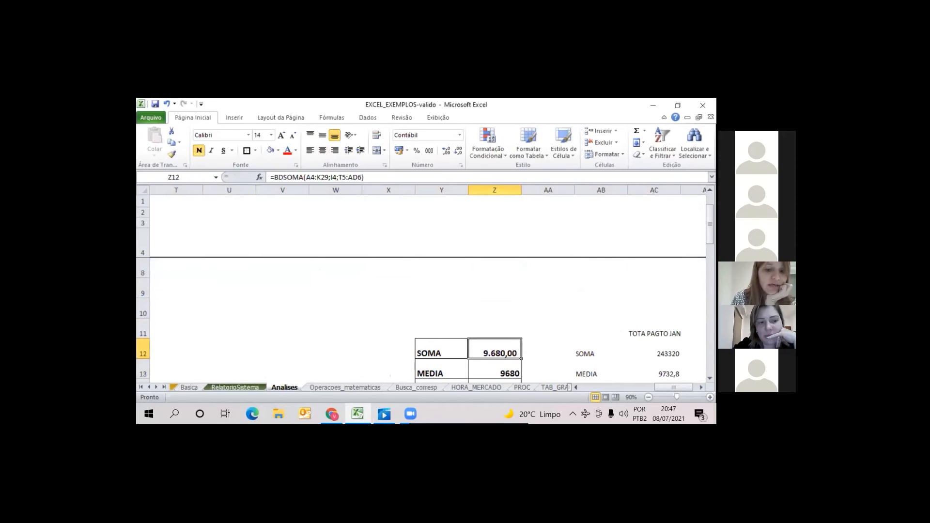
Compare the filtered SOMA, MEDIA, MAX and MIN results in Z12:Z15 with the overall Pgto Jan totals in column AC
key("Down")
key("Down")
key("Up")
key("Up")
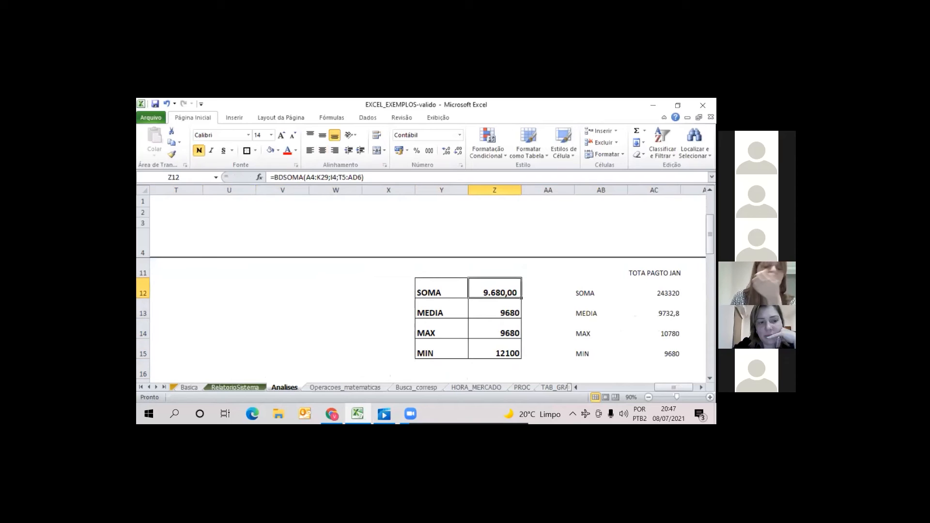
key("Down")
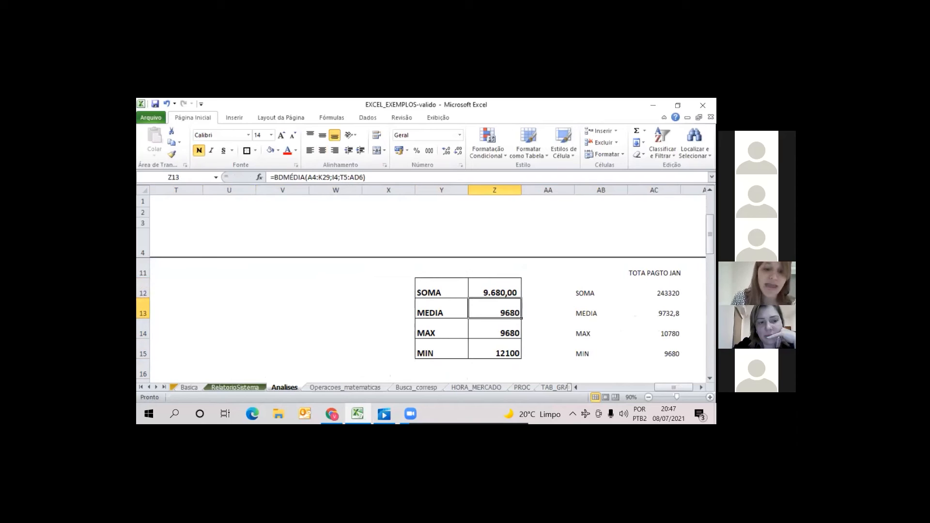
key("Down")
key("Down")
key("Up")
key("Up")
key("Up")
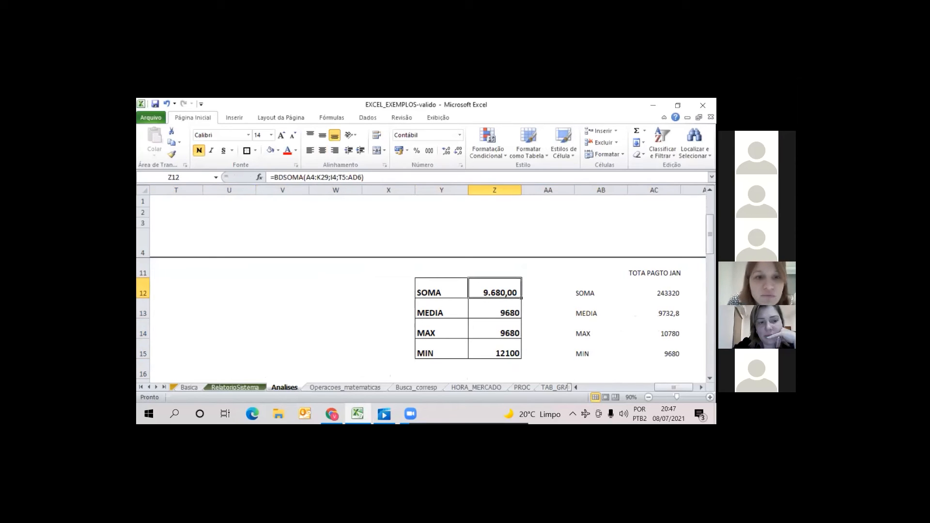
Inspect the arguments of the BDMÉDIA, BDMÁX and BDMÍN formulas in Z13:Z15
double_click(488, 312)
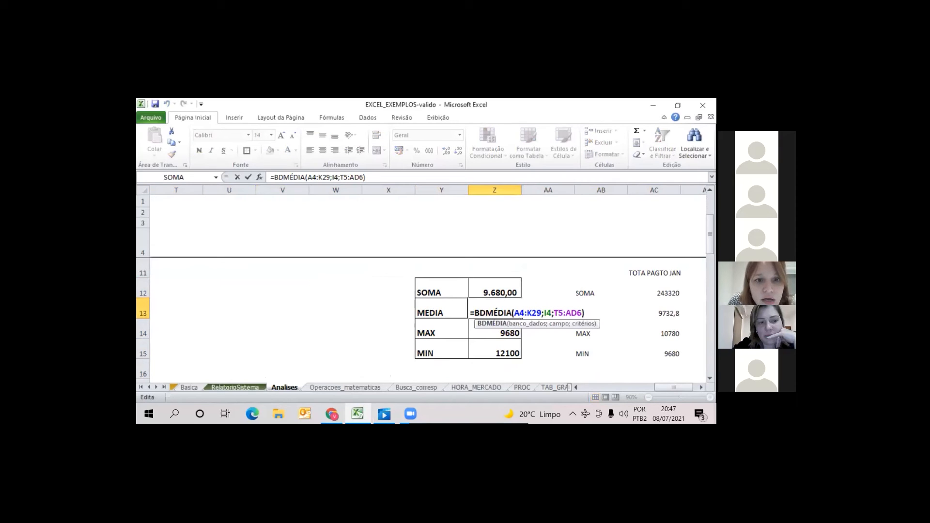
left_click_drag(710, 235, 710, 214)
key("Return")
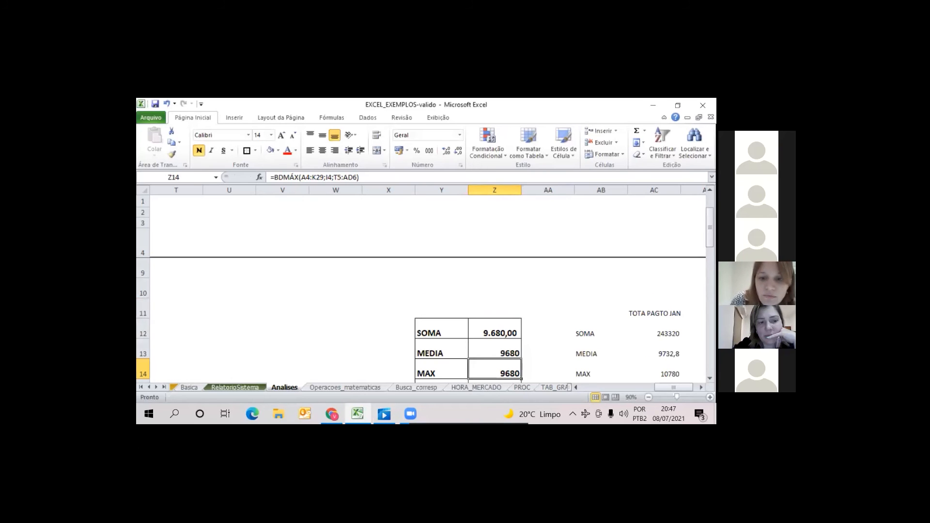
key("Return")
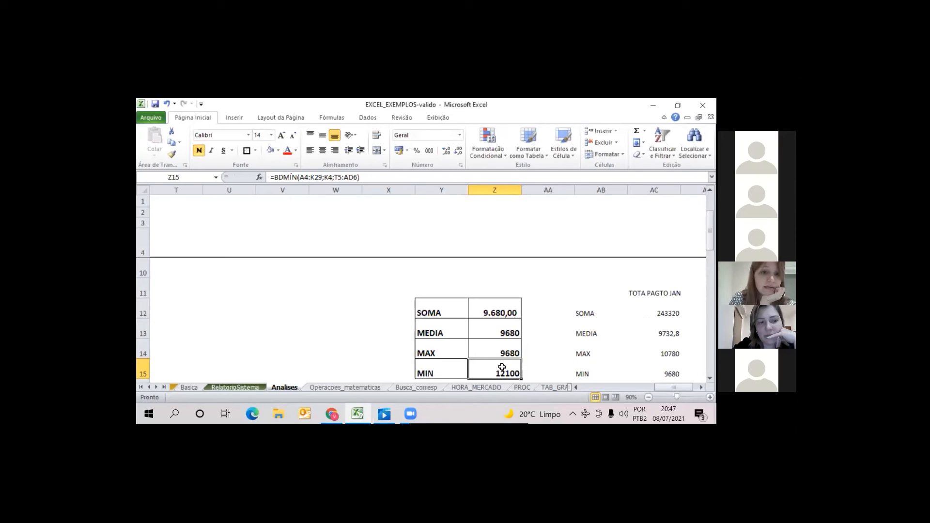
double_click(499, 371)
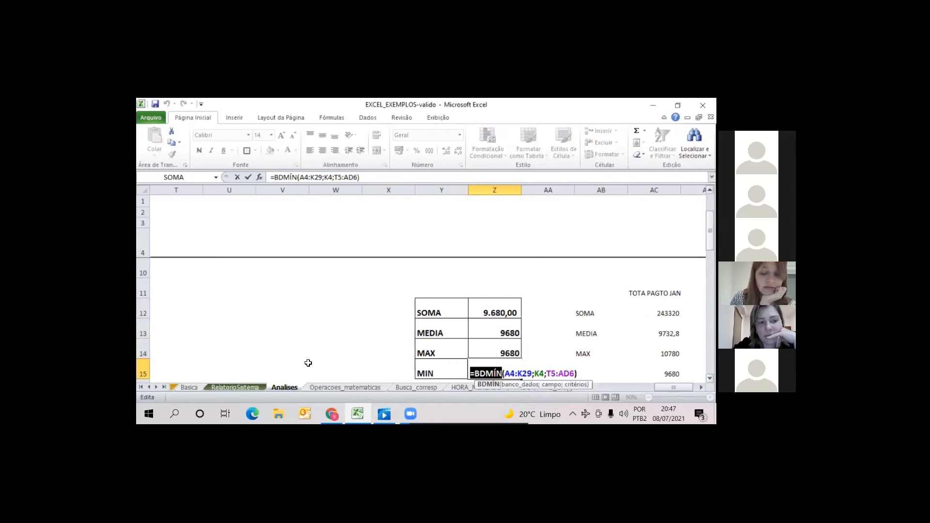
key("Return")
key("Up")
key("Up")
key("Up")
key("Up")
key("Up")
key("Up")
key("Up")
key("Up")
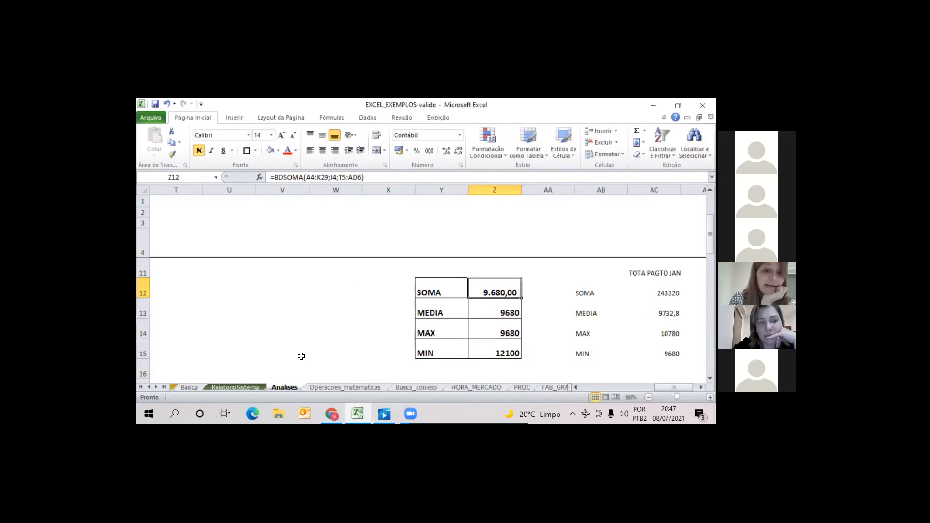
Recheck the Cidade criterion in W6 against the filtered results table below it
key("Up")
key("Up")
key("Up")
key("Left")
key("Left")
key("Left")
key("Down")
key("Left")
key("Right")
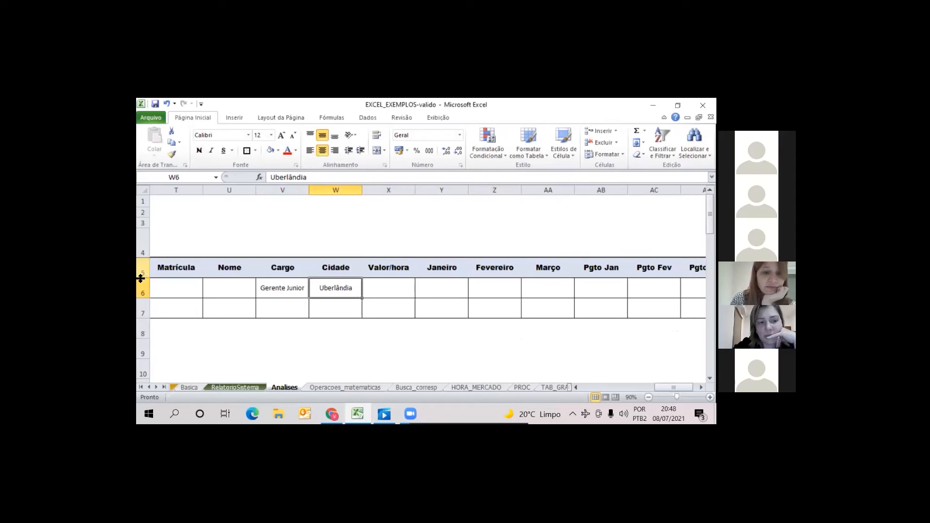
scroll(436, 271, "down", 2)
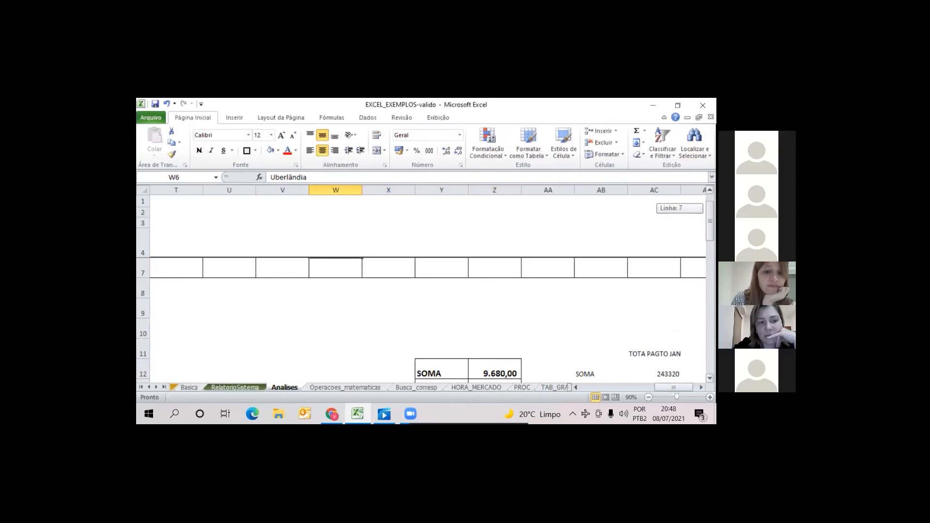
scroll(433, 296, "up", 1)
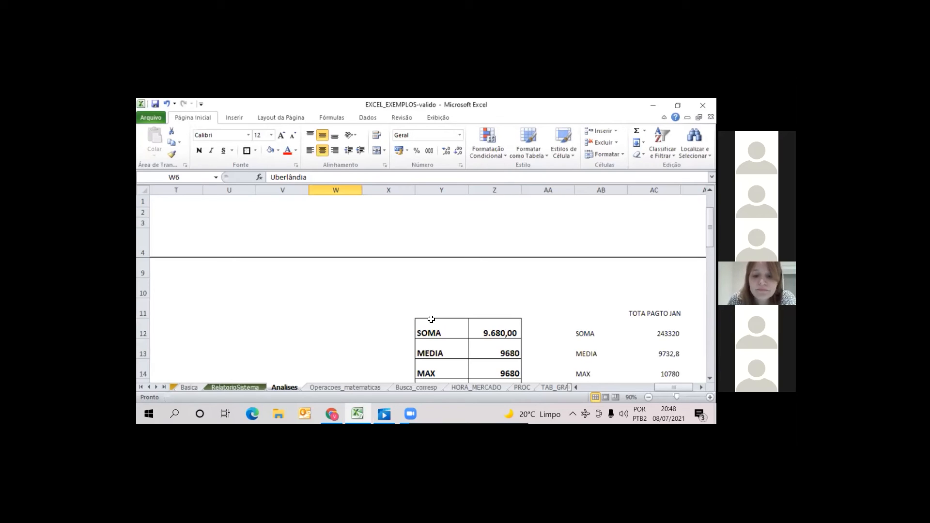
Correct the BDMÍN formula in Z15 to use the Pgto Jan header I4 as the field instead of Pgto Mar
left_click_drag(710, 225, 709, 233)
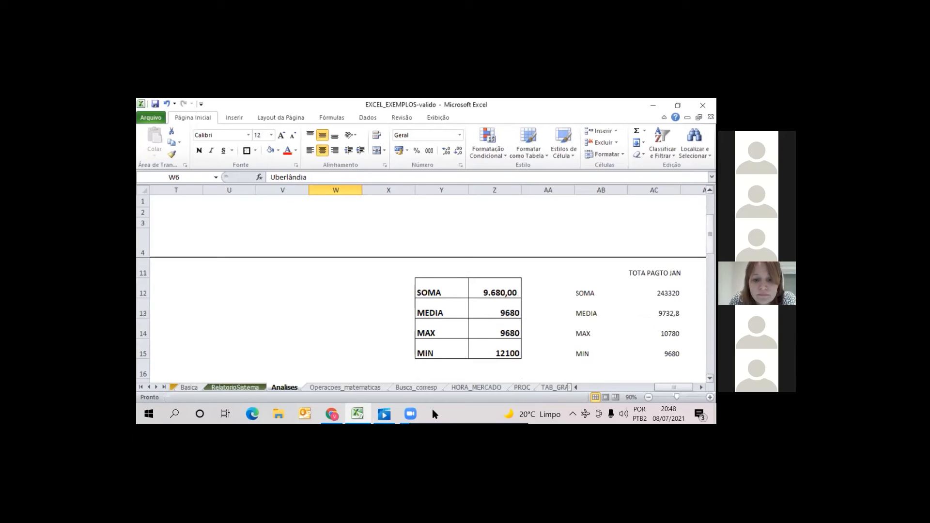
double_click(509, 351)
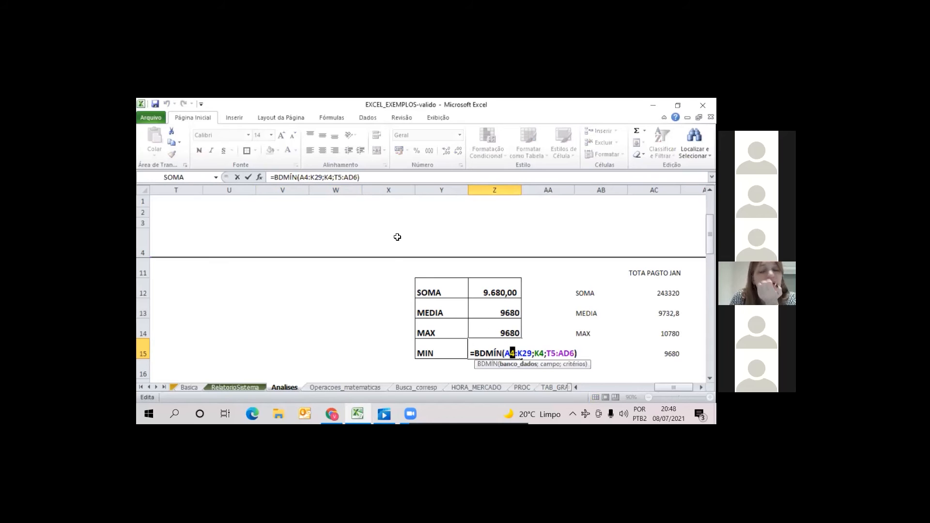
left_click_drag(677, 388, 612, 385)
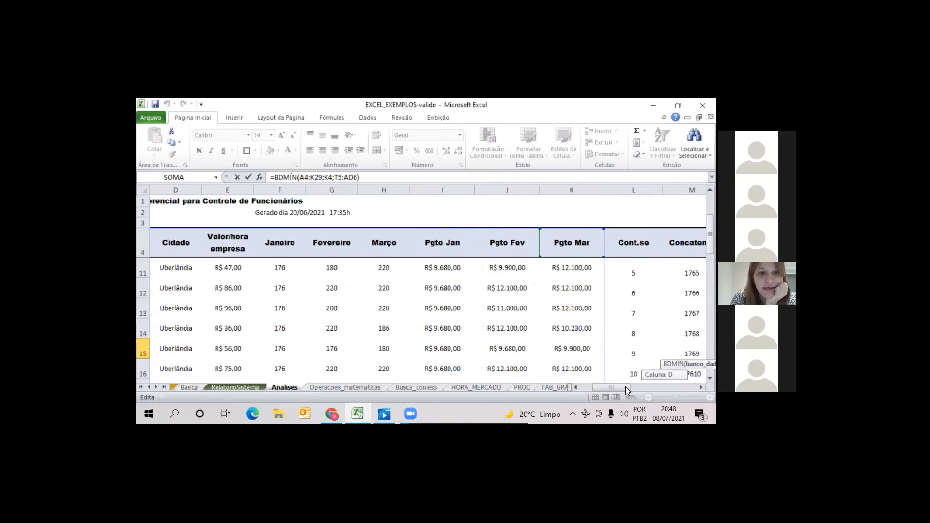
scroll(428, 320, "up", 2)
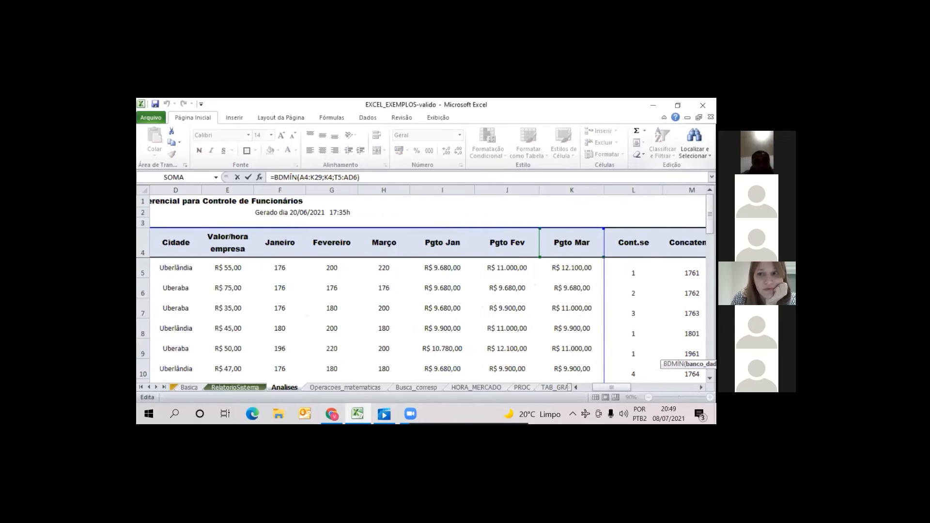
left_click_drag(612, 387, 636, 387)
left_click_drag(710, 214, 710, 257)
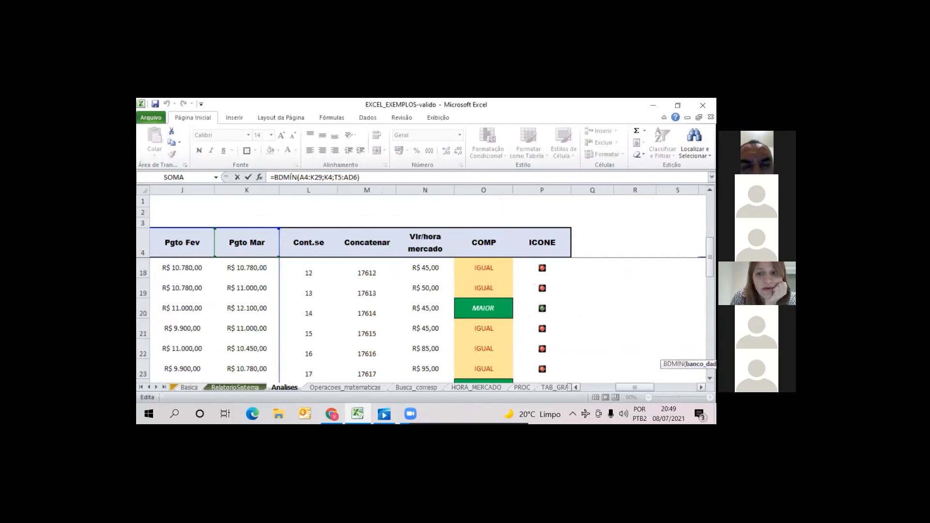
left_click_drag(635, 387, 642, 387)
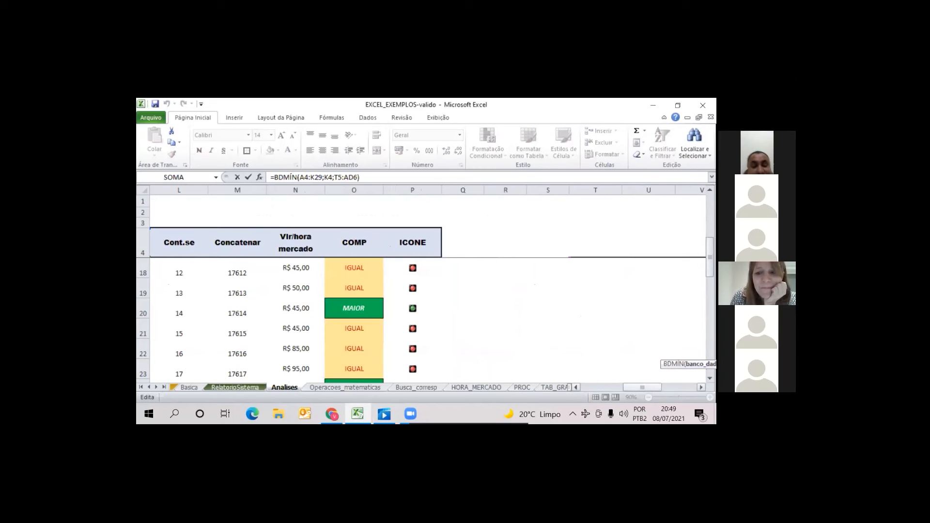
mouse_move(642, 387)
left_mouse_down()
mouse_move(678, 388)
mouse_move(658, 388)
left_mouse_up()
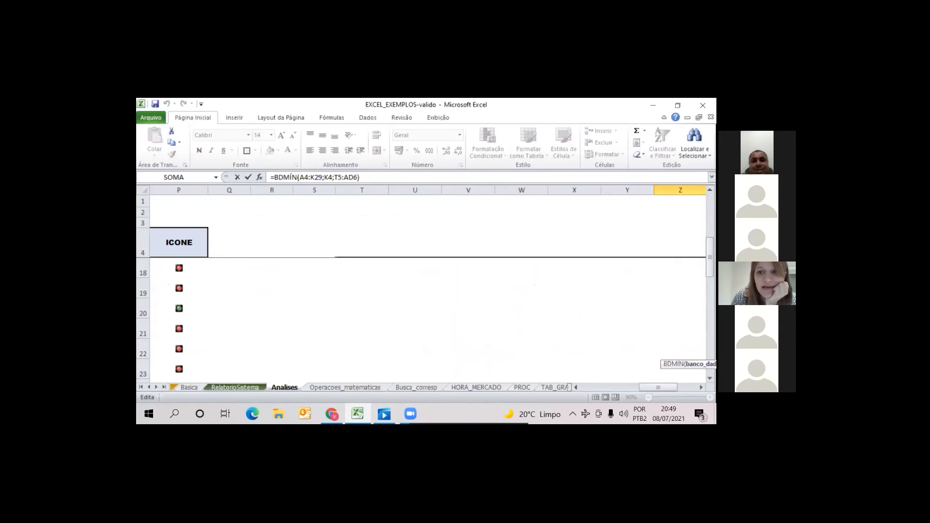
scroll(427, 320, "up", 2)
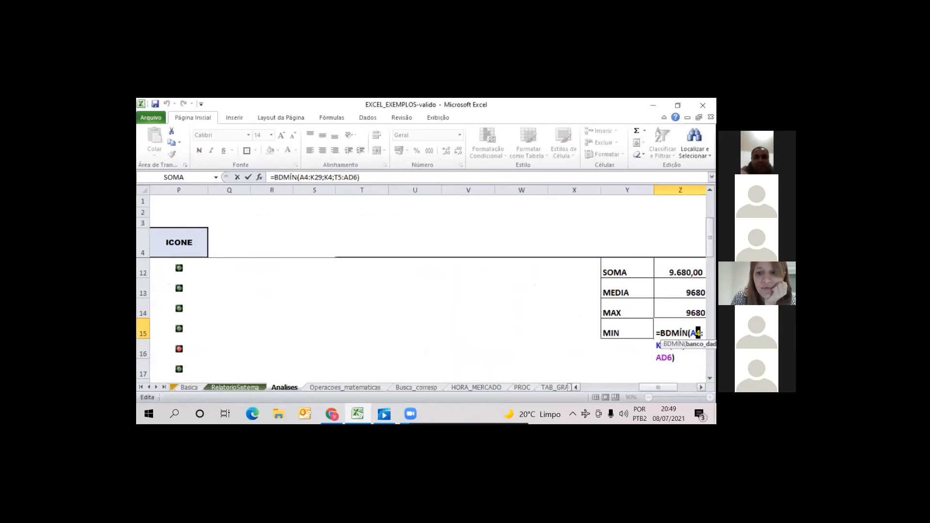
left_click_drag(658, 387, 669, 387)
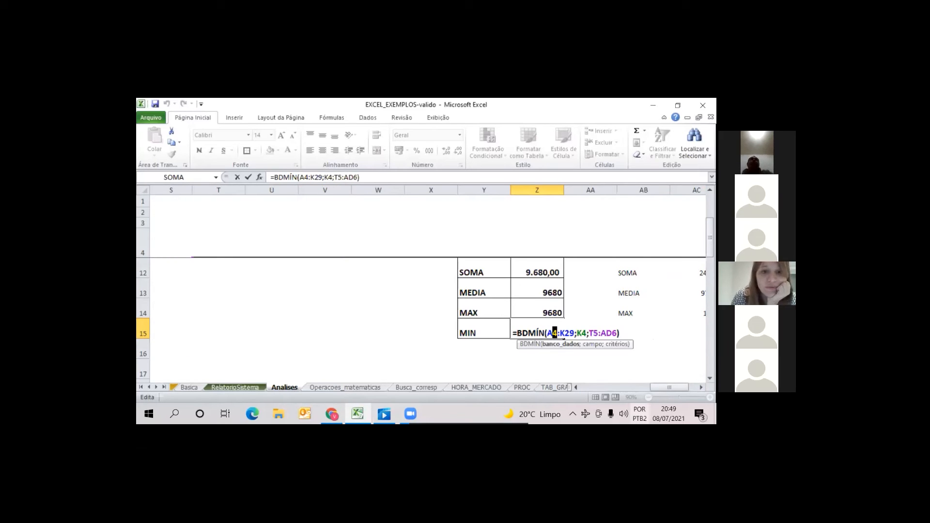
left_click_drag(659, 387, 626, 387)
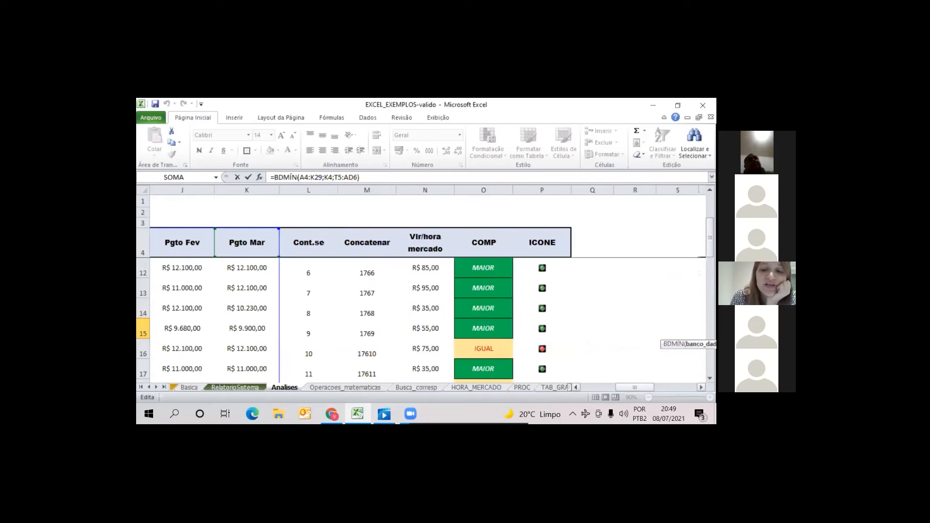
left_click_drag(635, 387, 630, 387)
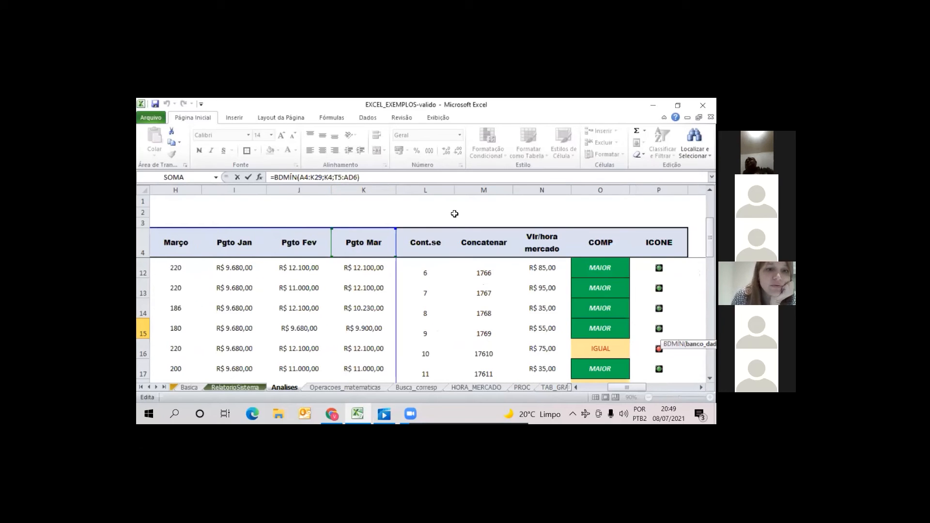
left_click_drag(324, 177, 329, 177)
type("I")
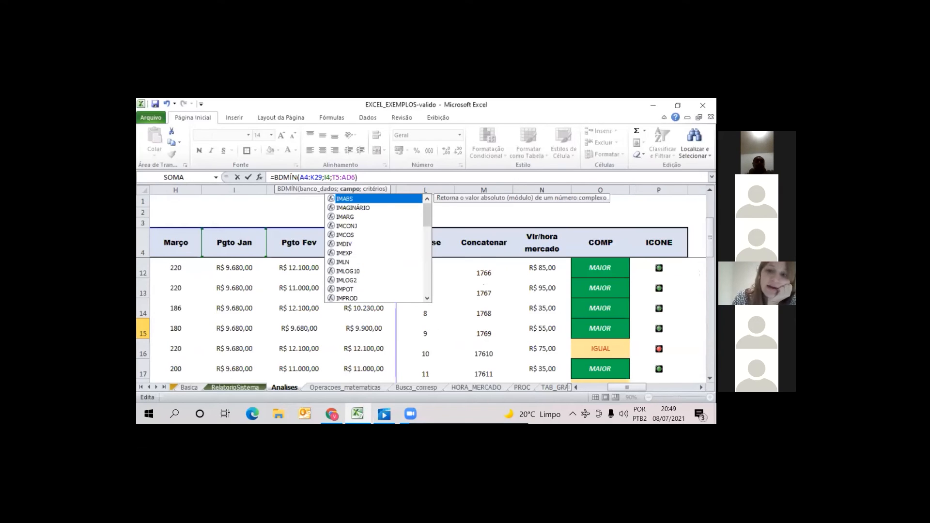
key("Return")
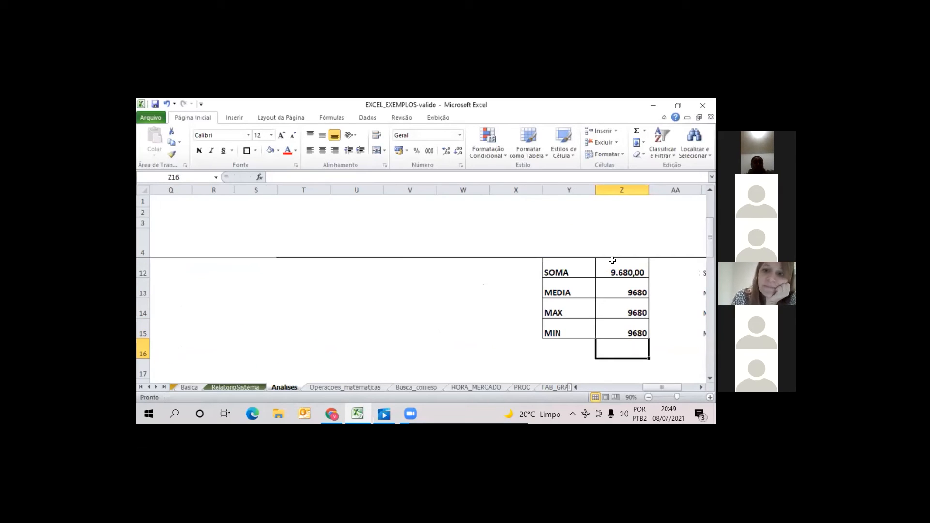
Check the database formulas for SOMA, MEDIA, MAX and MIN one by one in Z12:Z15
left_click(621, 275)
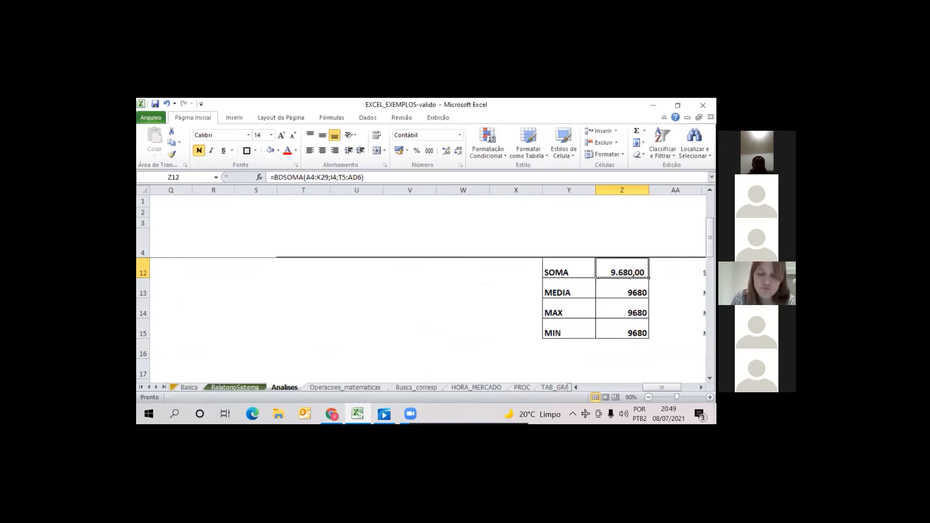
mouse_move(710, 237)
left_mouse_down()
mouse_move(710, 214)
mouse_move(710, 238)
left_mouse_up()
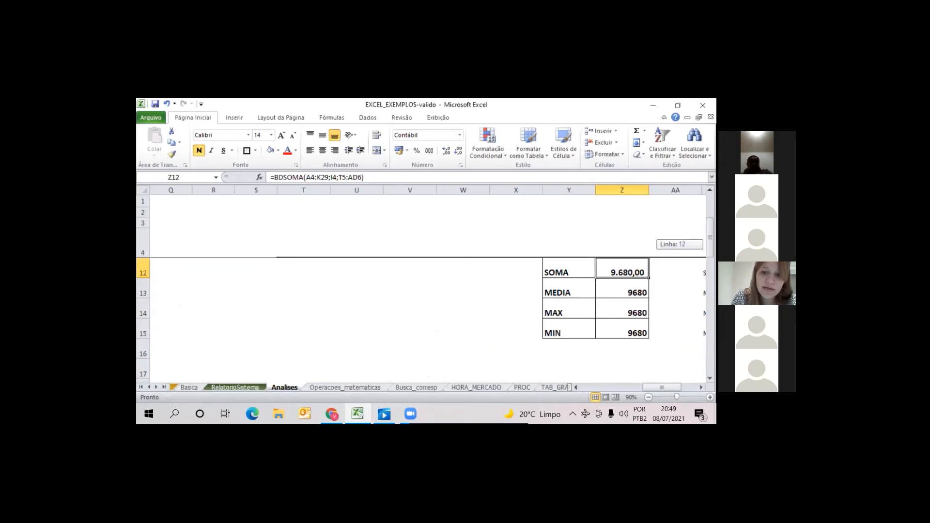
left_click(619, 292)
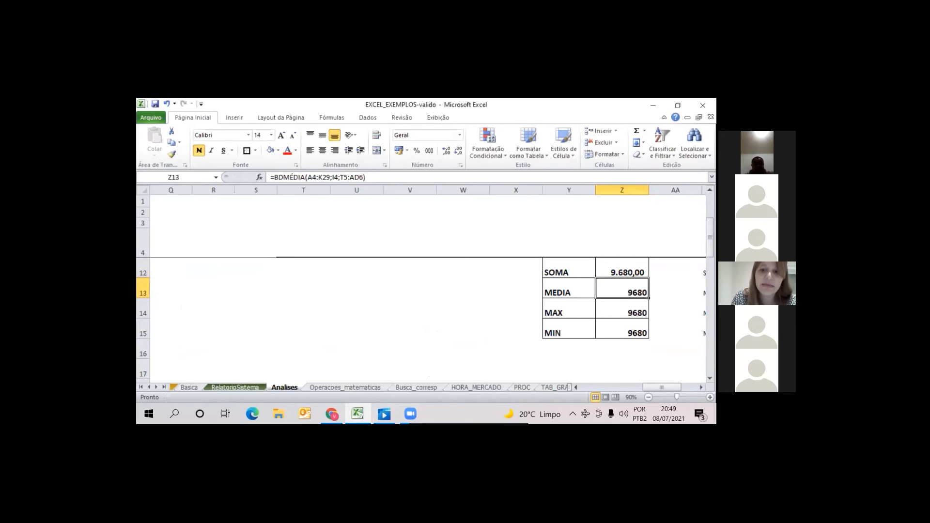
left_click(617, 315)
left_click(623, 333)
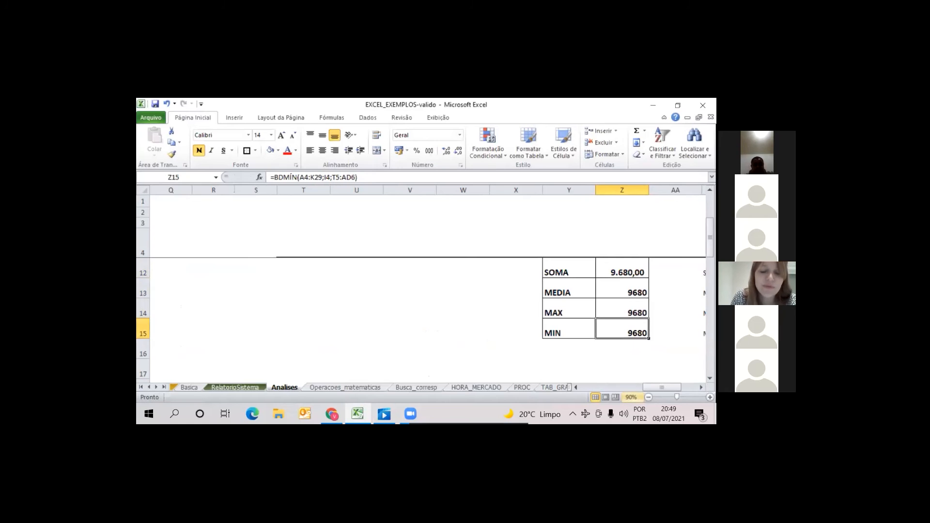
Clear the Cidade criterion in W6, leaving only the Cargo criterion, and check the recalculated results
left_click_drag(710, 238, 710, 213)
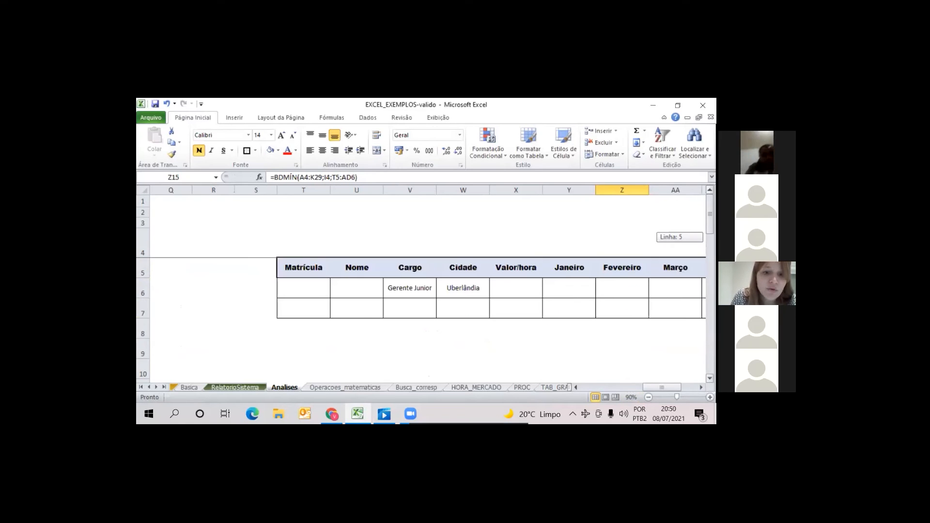
left_click(482, 289)
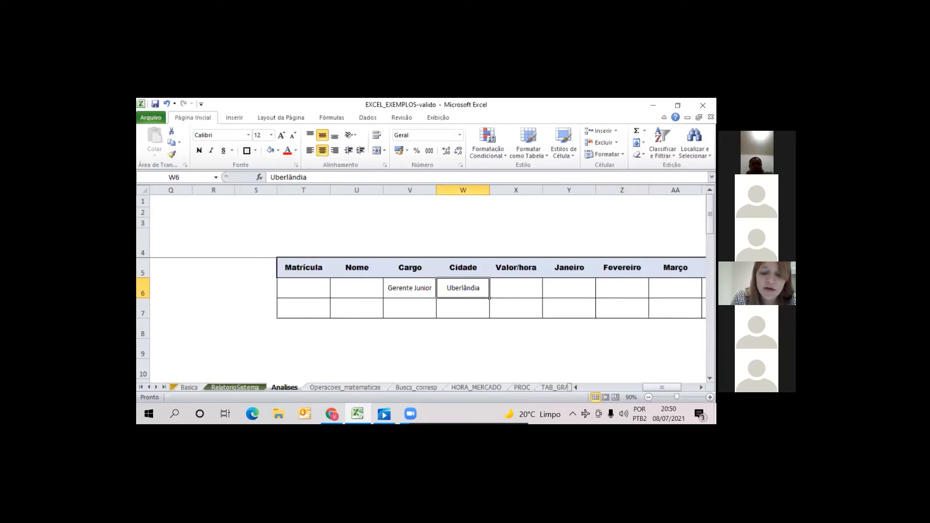
key("Delete")
key("Return")
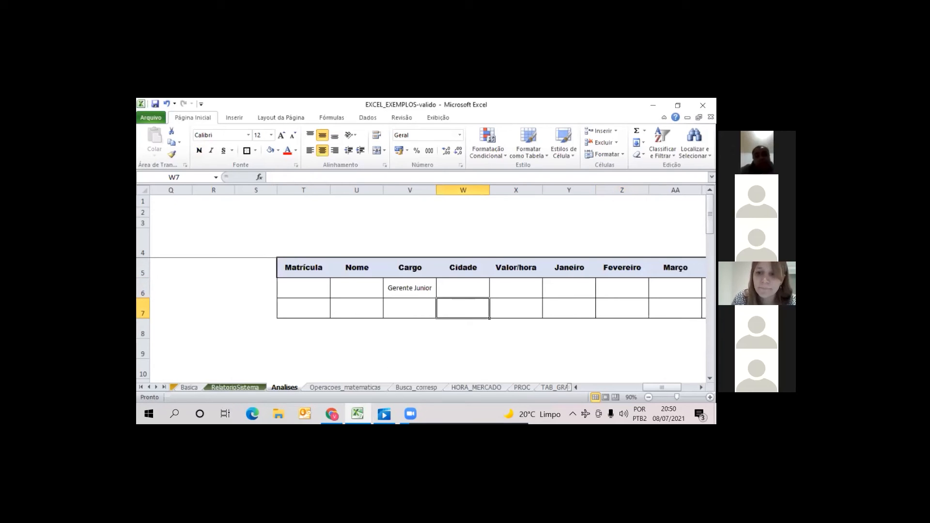
mouse_move(710, 221)
left_mouse_down()
mouse_move(710, 235)
mouse_move(710, 216)
left_mouse_up()
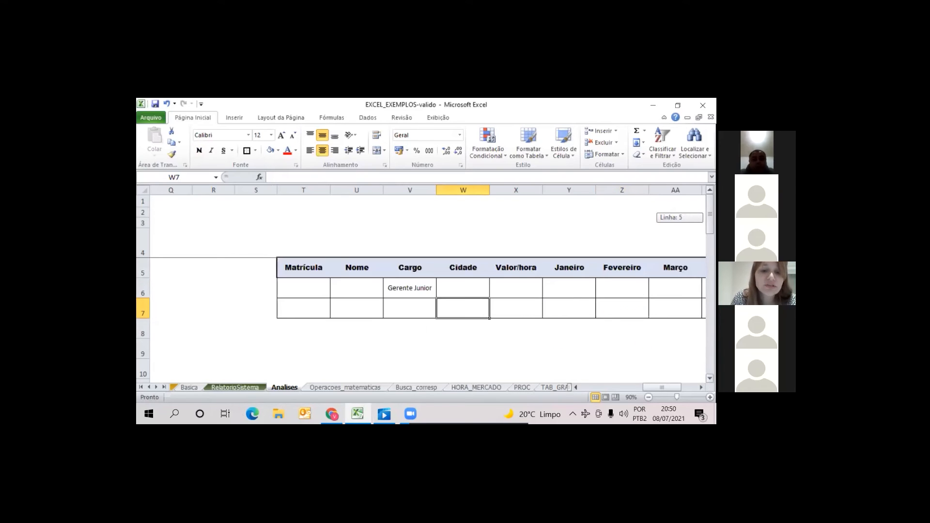
Set the Cargo criterion in V6 to reference C5, Analista Sênior, from the employee table
left_click(410, 291)
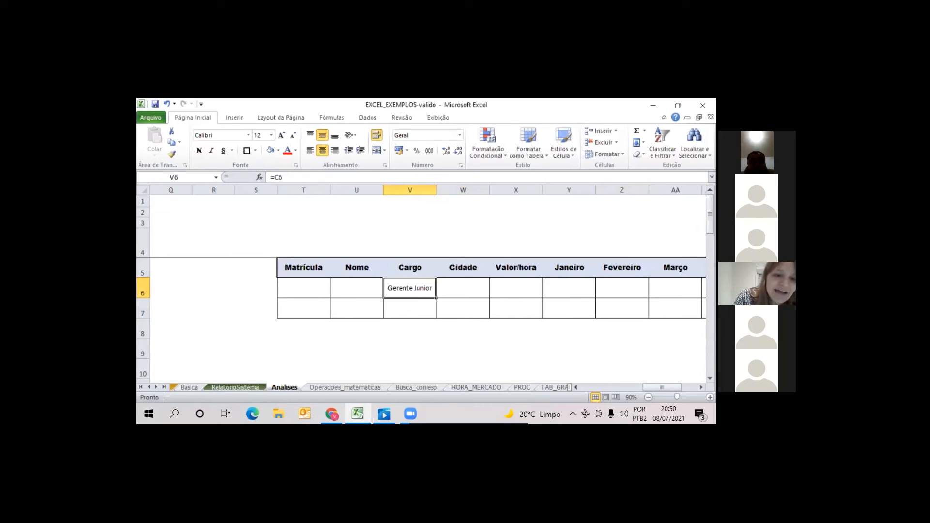
type("=")
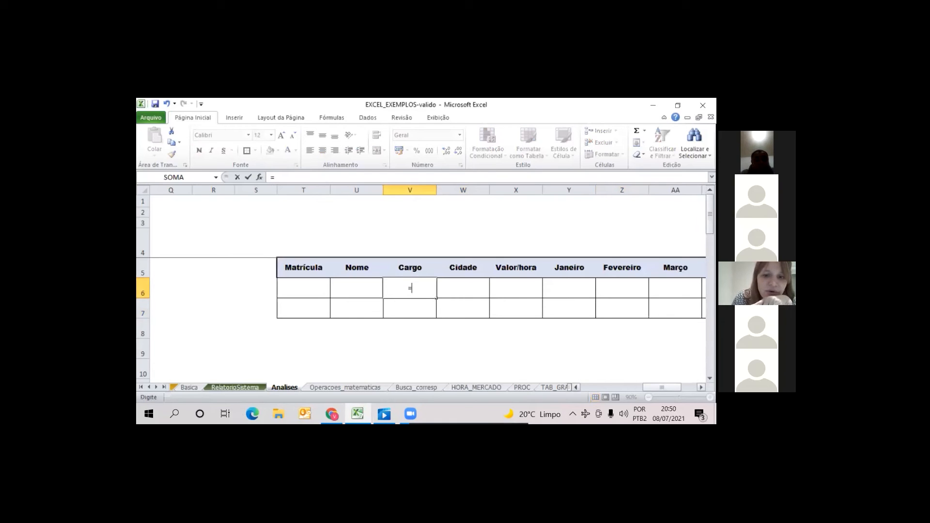
left_click_drag(649, 387, 586, 394)
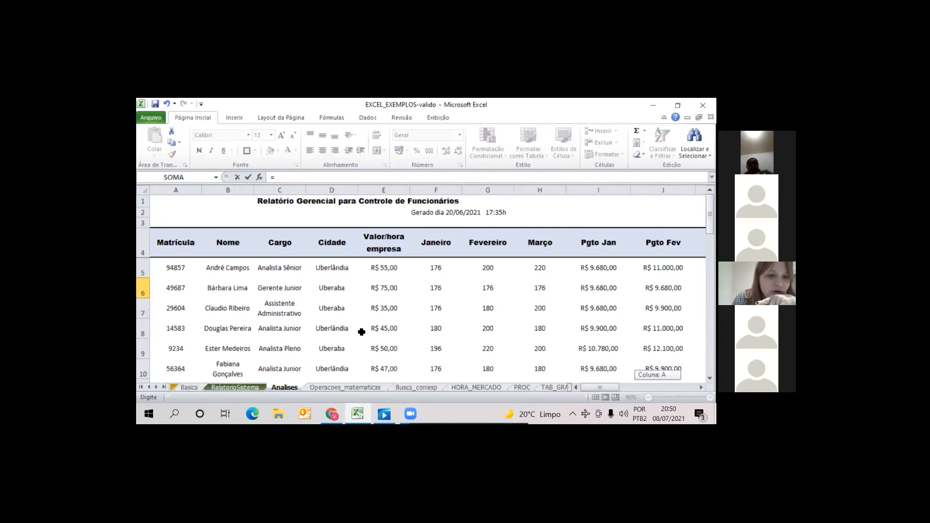
left_click(275, 271)
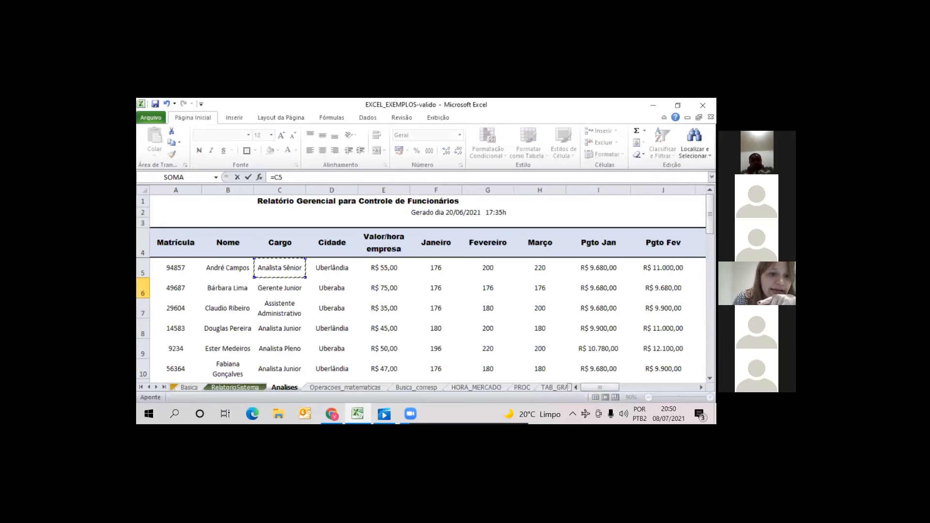
key("Return")
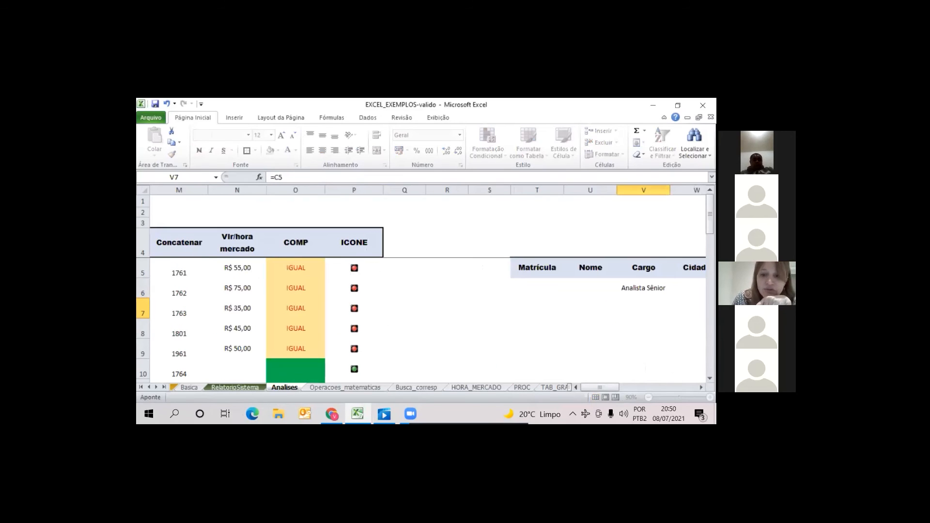
Compare the recalculated SOMA, MEDIA, MAX and MIN results with the overall Pgto Jan figures beside them
key("Up")
key("Right")
key("Right")
key("Right")
key("Right")
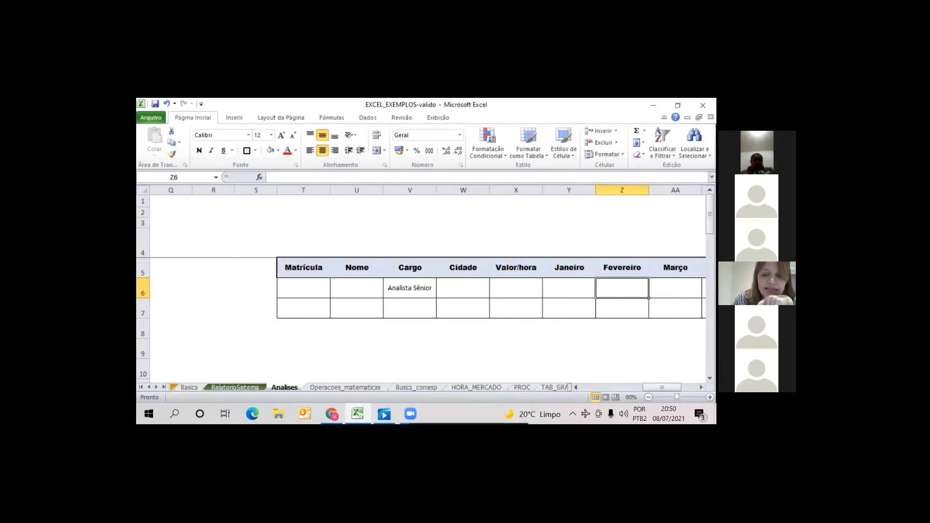
key("Down")
key("Right")
key("Right")
key("Right")
key("Down")
key("Down")
key("Down")
key("Down")
key("Down")
key("Down")
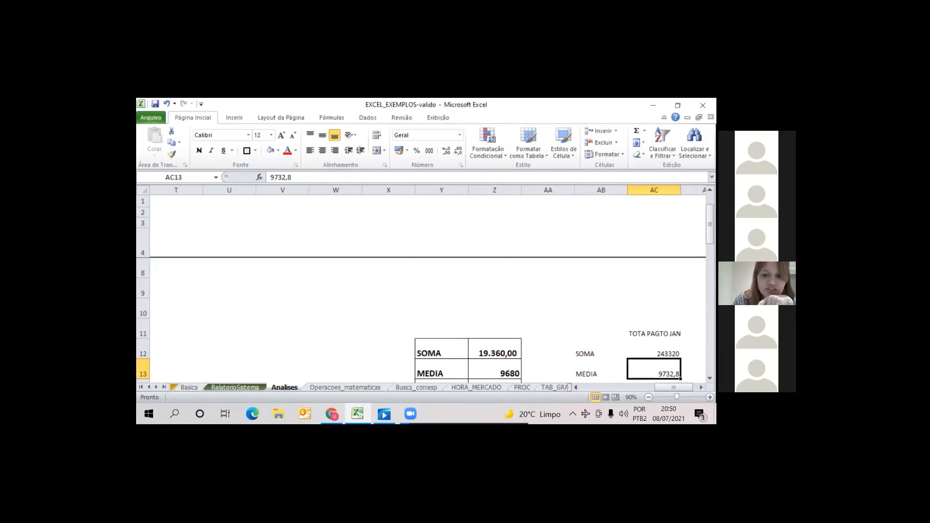
key("Down")
key("Down")
key("Down")
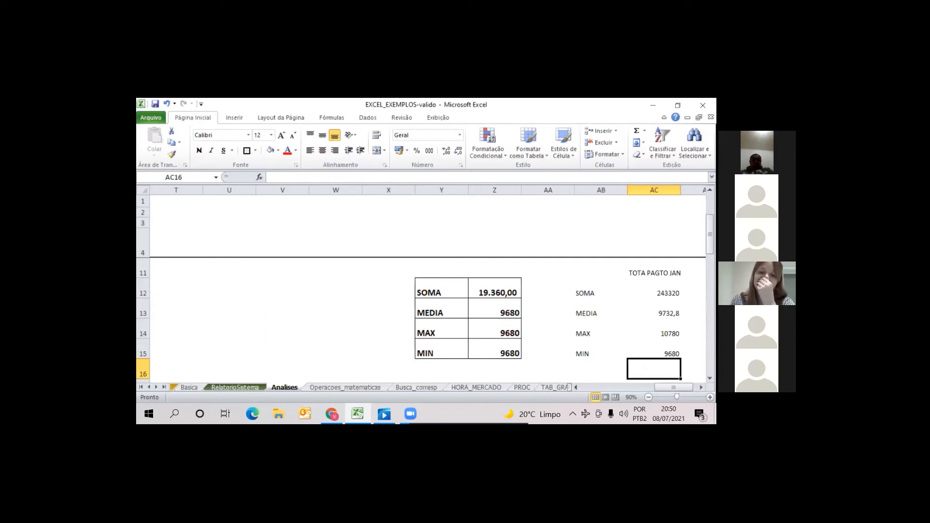
key("Left")
key("Left")
Review the database formulas in Z12:Z15 and their results for the Analista Sênior criterion
left_click(495, 289)
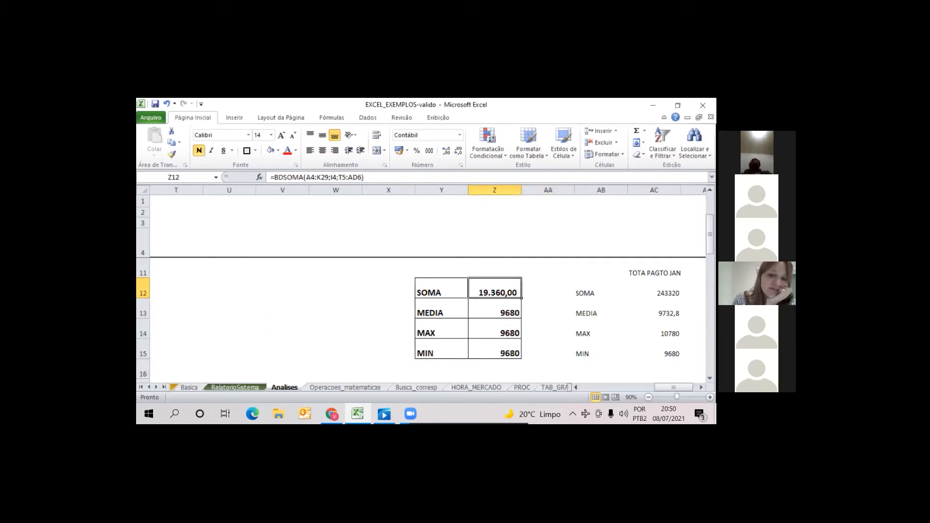
key("Down")
key("Down")
key("Down")
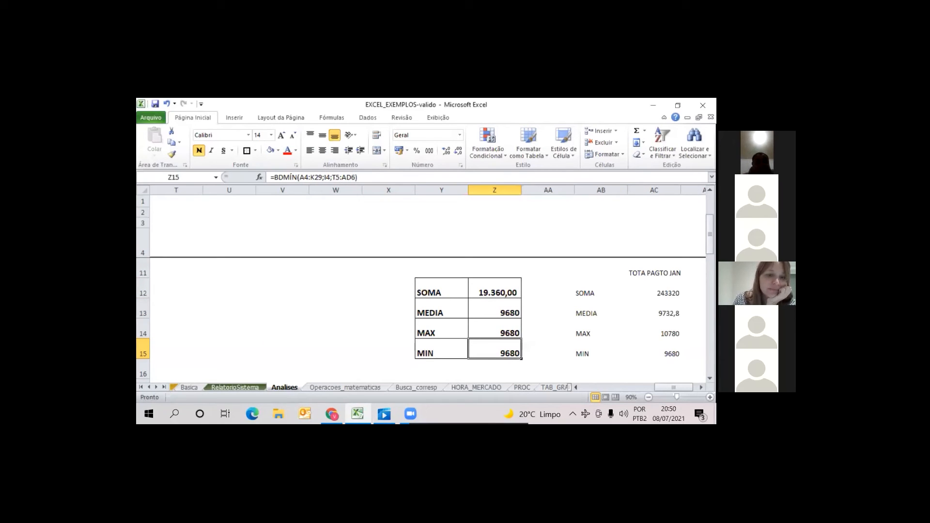
key("Up")
key("Up")
key("Up")
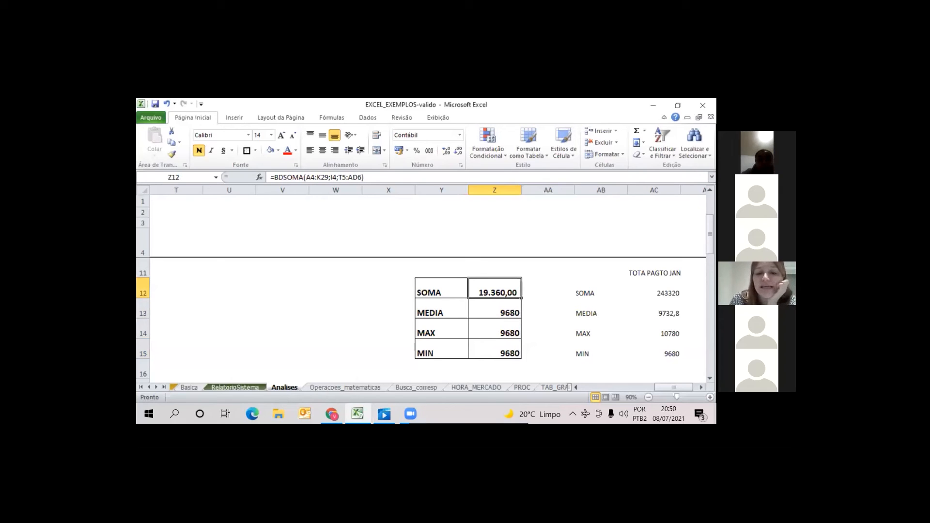
Enter Uberândia as a Cidade criterion in W7, on the row below the Cargo criterion
scroll(428, 320, "up", 2)
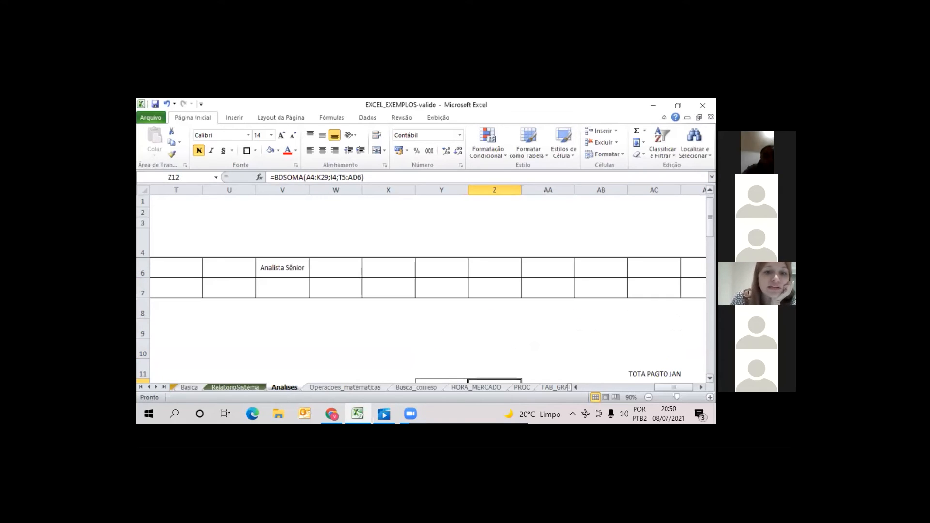
scroll(428, 320, "up", 1)
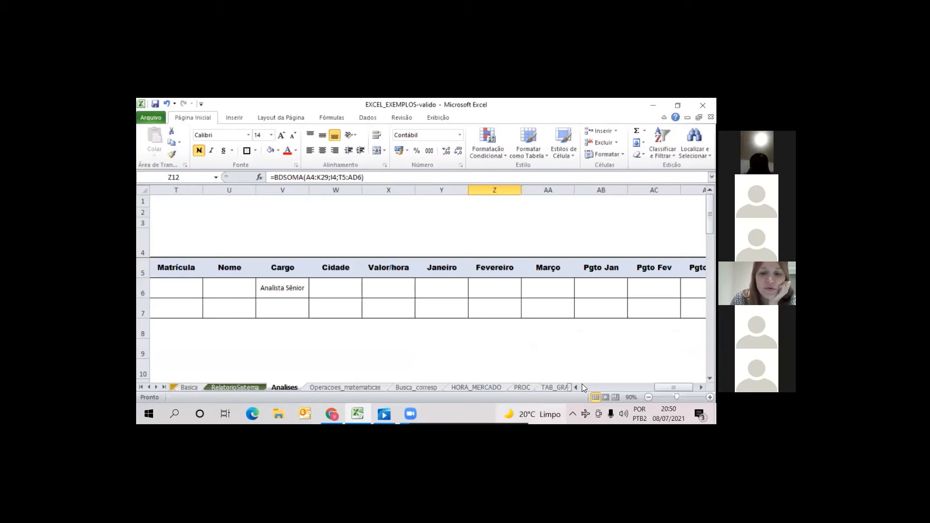
left_click(577, 387)
left_click(577, 387)
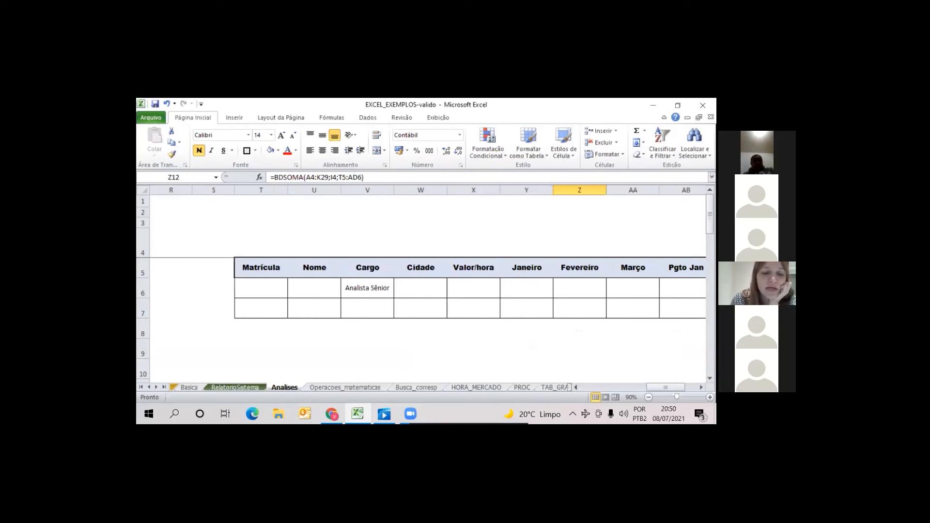
left_click(421, 308)
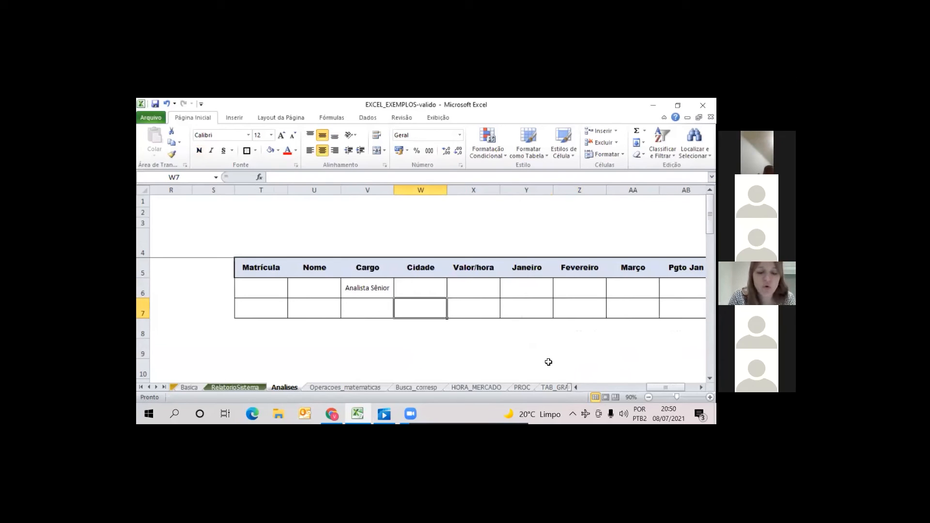
type("Uberl")
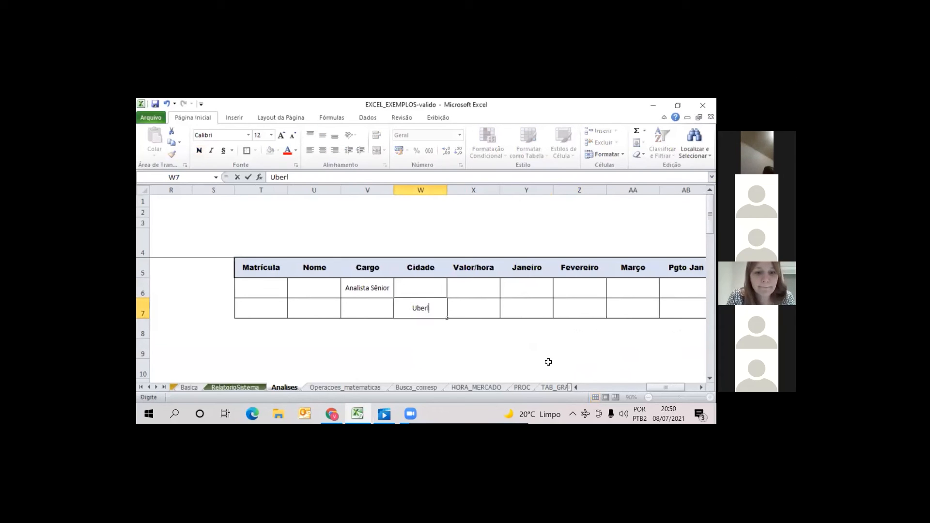
key("BackSpace")
type("ândia")
key("Return")
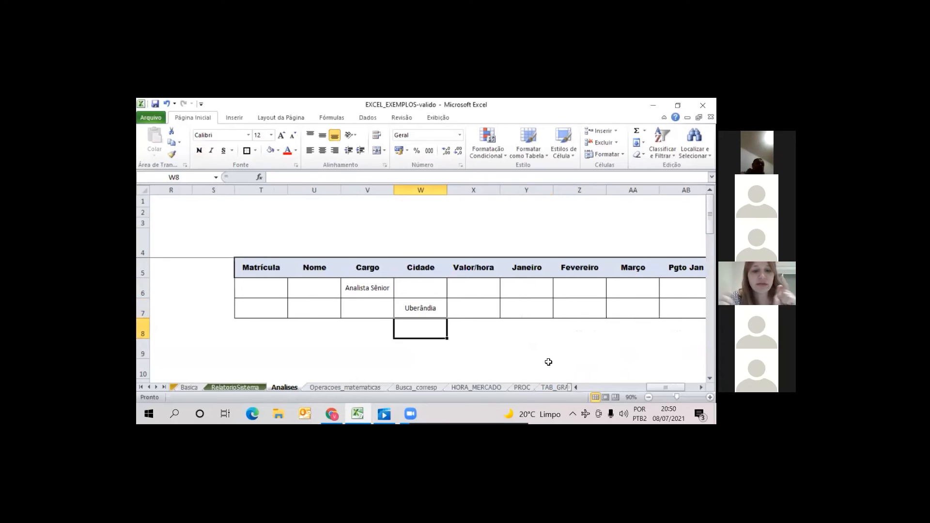
Correct the spelling of the city in W7 to Uberlândia
key("Up")
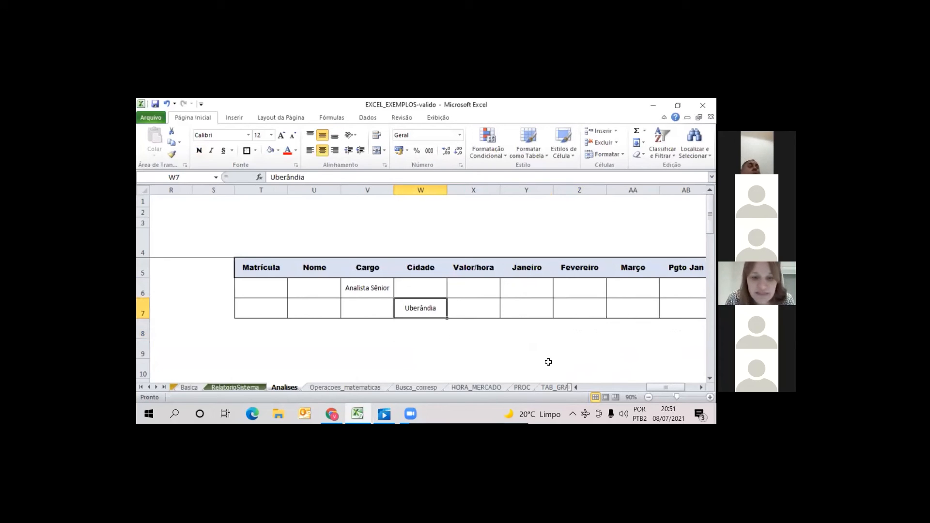
left_click(293, 180)
left_click(292, 181)
key("Return")
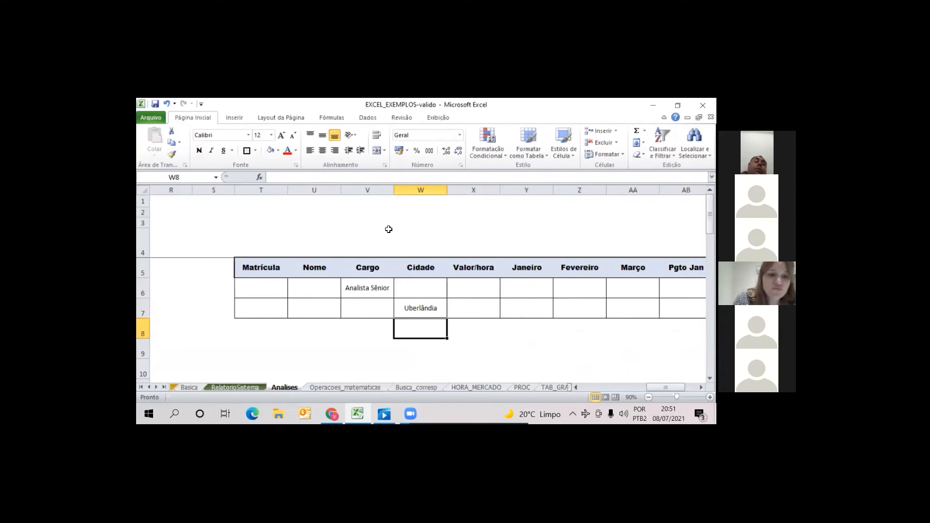
Try Uberlândia as the Cidade criterion in W6, on the same row as Analista Sênior, and clear it again
left_click(433, 307)
left_click(431, 285)
type("Uber")
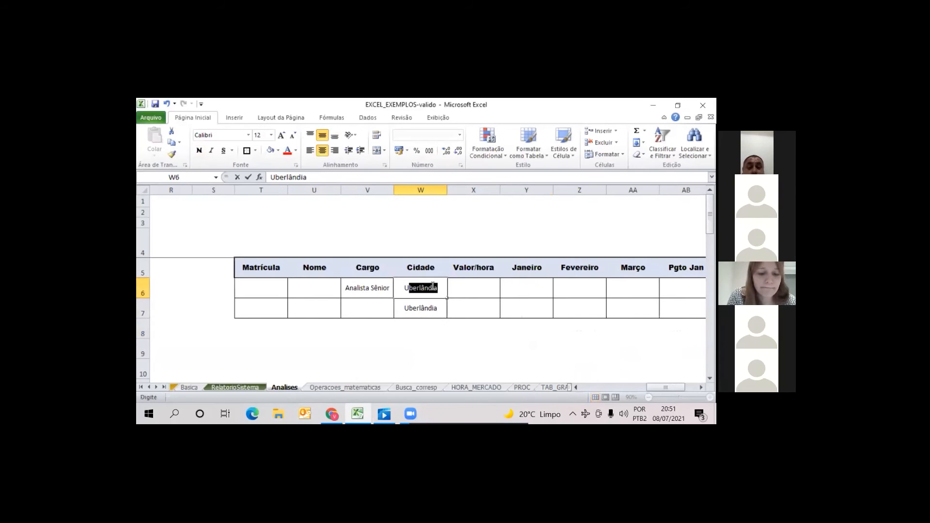
type("lândia")
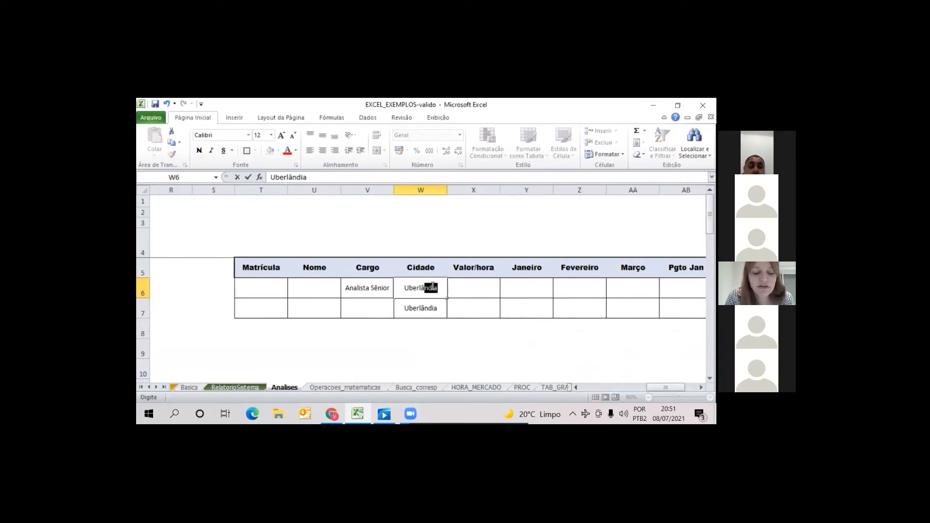
key("Return")
key("Up")
key("Left")
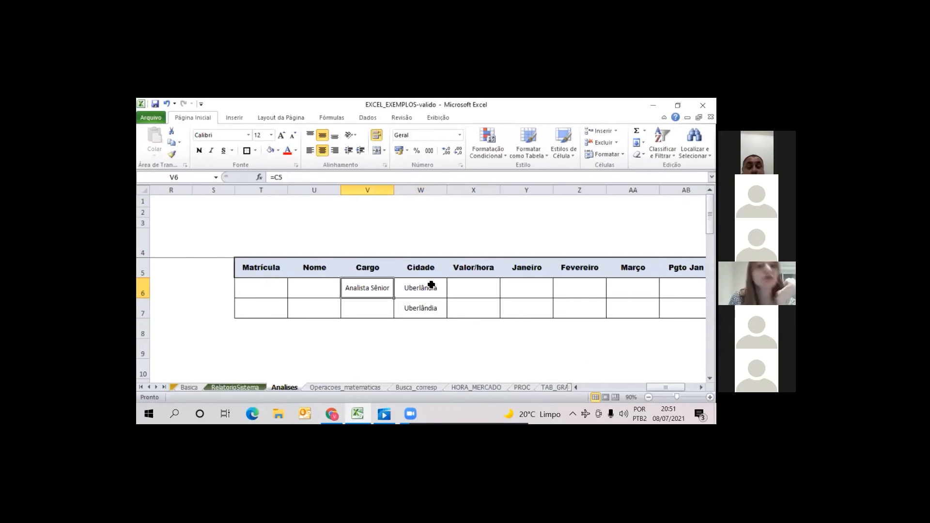
left_click(432, 285)
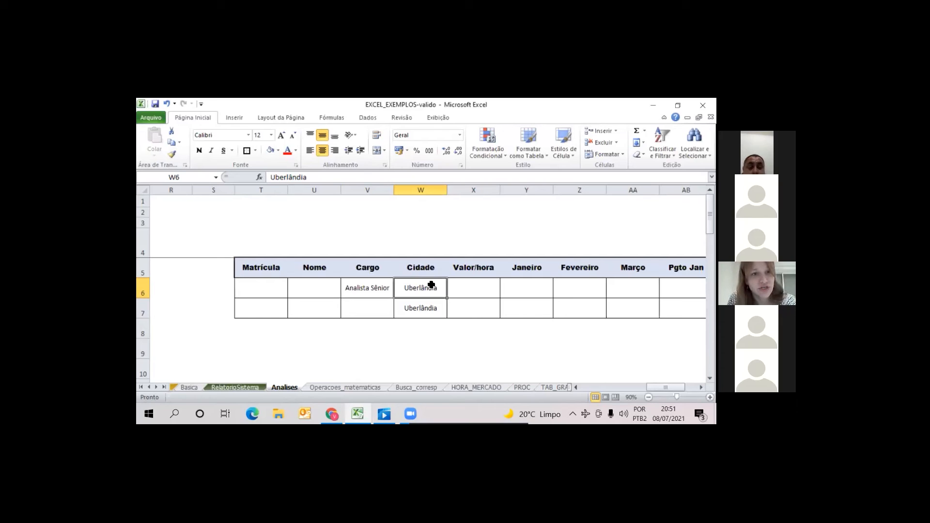
key("Delete")
Examine rows 6 and 7 of the criteria table, comparing the Cargo and Cidade criteria placed on separate rows
key("Down")
key("Up")
key("Down")
key("Up")
key("Left")
key("Left")
key("Left")
key("Right")
key("Right")
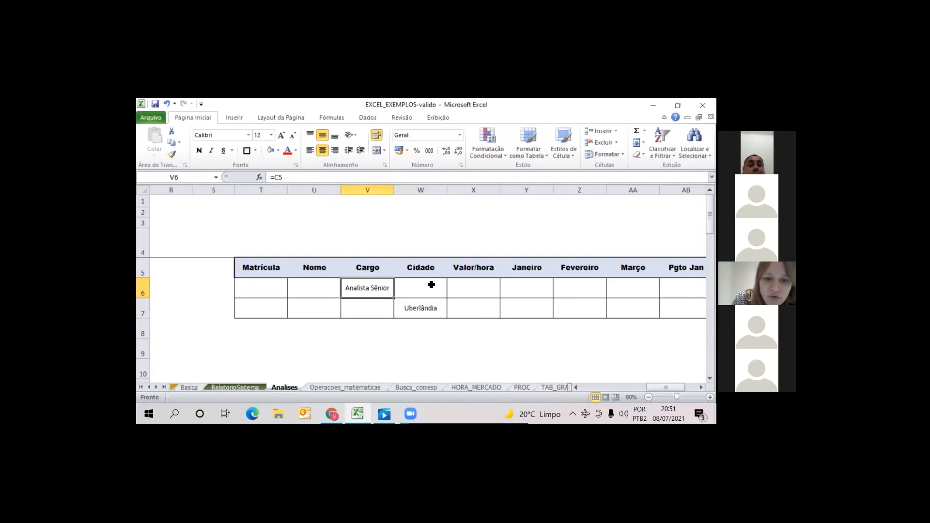
key("Right")
key("Right")
key("Right")
key("Right")
key("Right")
key("Down")
key("Left")
key("Left")
key("Left")
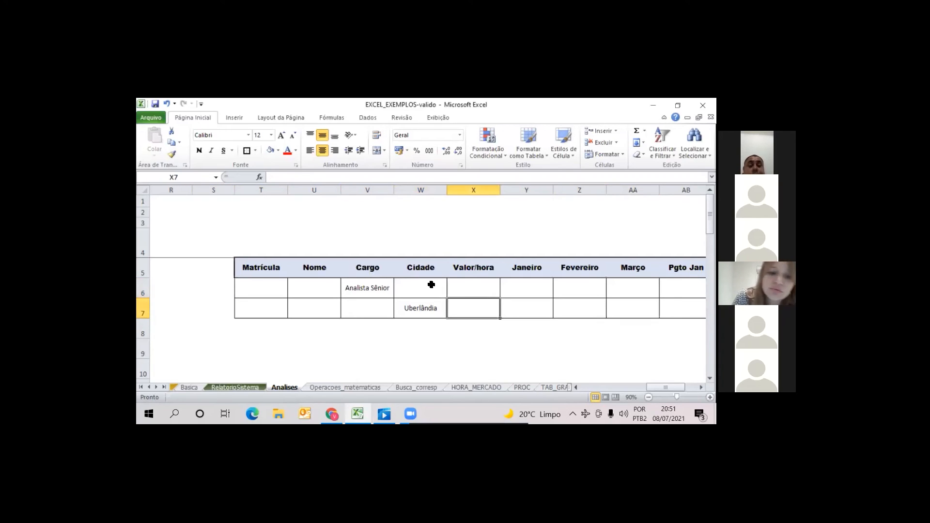
key("Left")
key("Left")
key("Left")
key("Right")
key("Right")
key("Right")
key("Left")
key("Left")
key("Left")
key("Right")
key("Right")
key("Left")
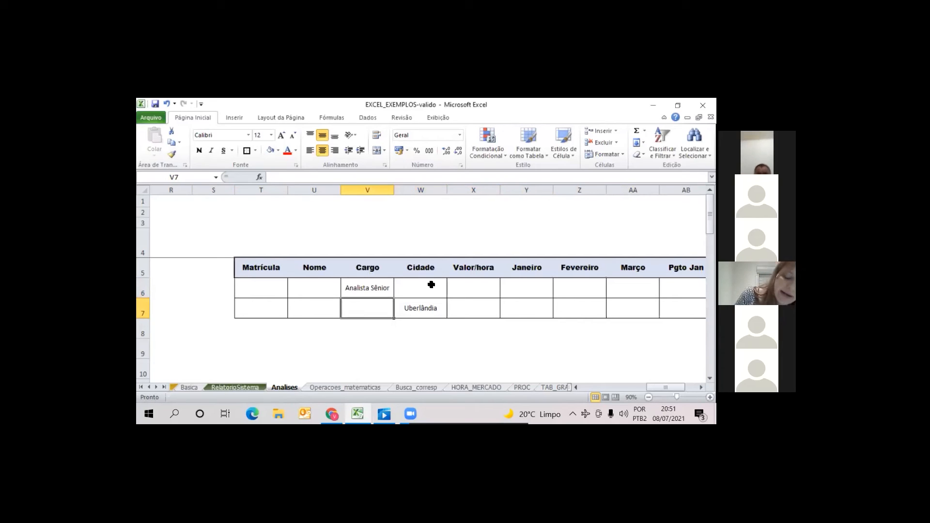
key("Up")
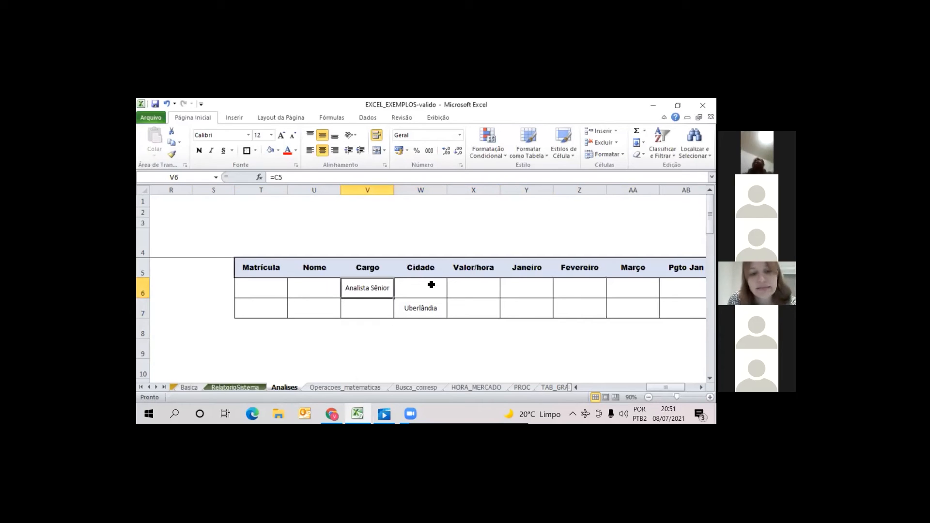
key("Right")
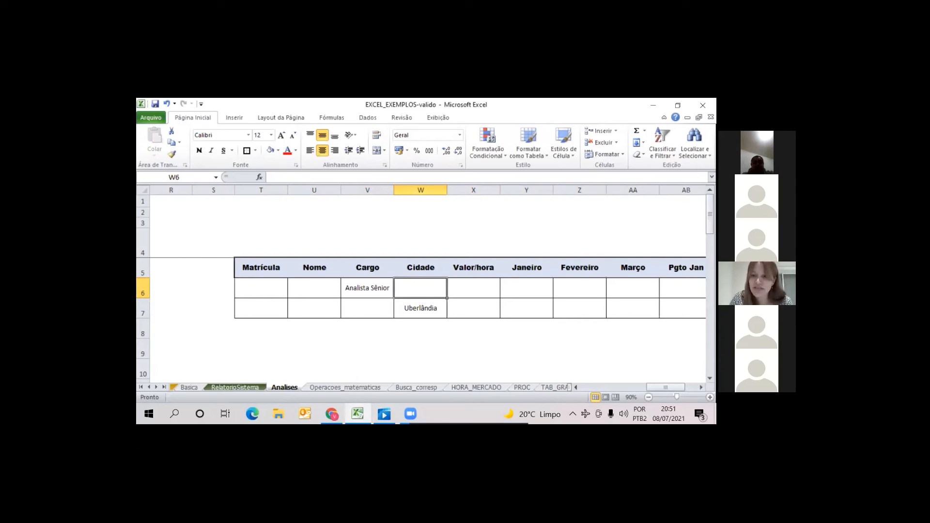
Change the criteria range of the BDSOMA formula in Z12 to T5:AD7 so it includes both criteria rows
scroll(588, 332, "down", 2)
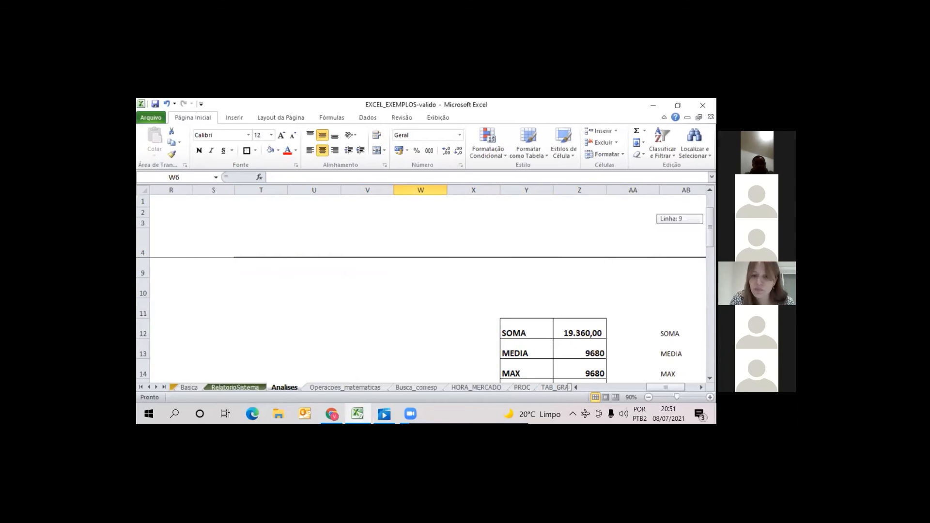
double_click(588, 332)
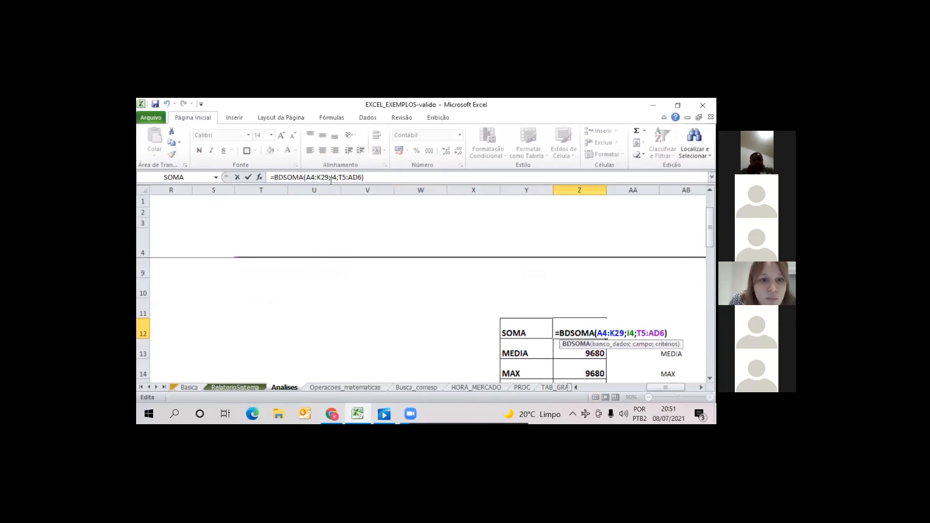
left_click(354, 180)
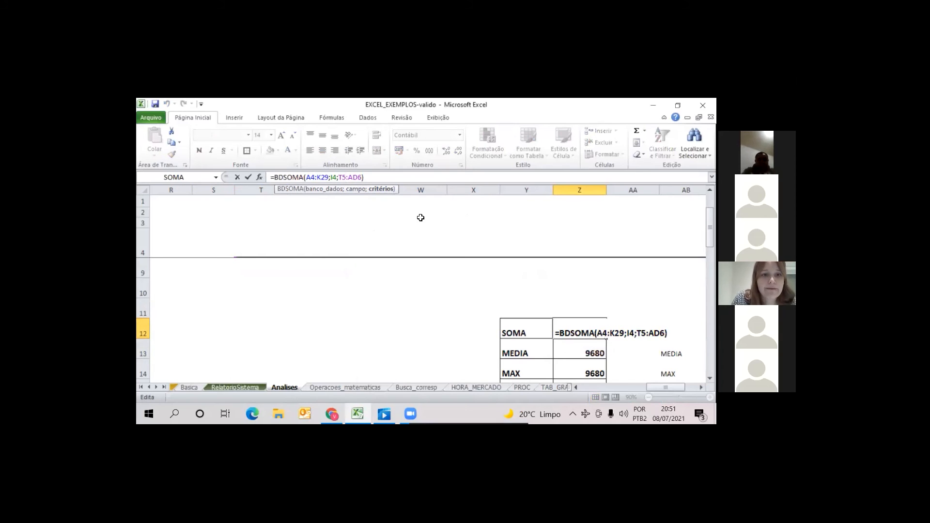
key("Right")
key("Right")
key("Right")
key("Right")
key("Right")
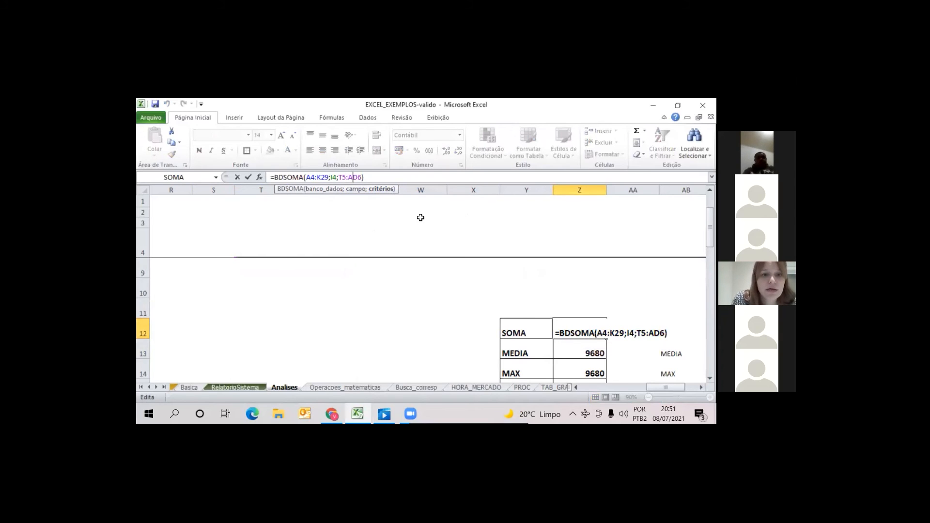
key("BackSpace")
key("BackSpace")
key("BackSpace")
key("BackSpace")
key("BackSpace")
key("BackSpace")
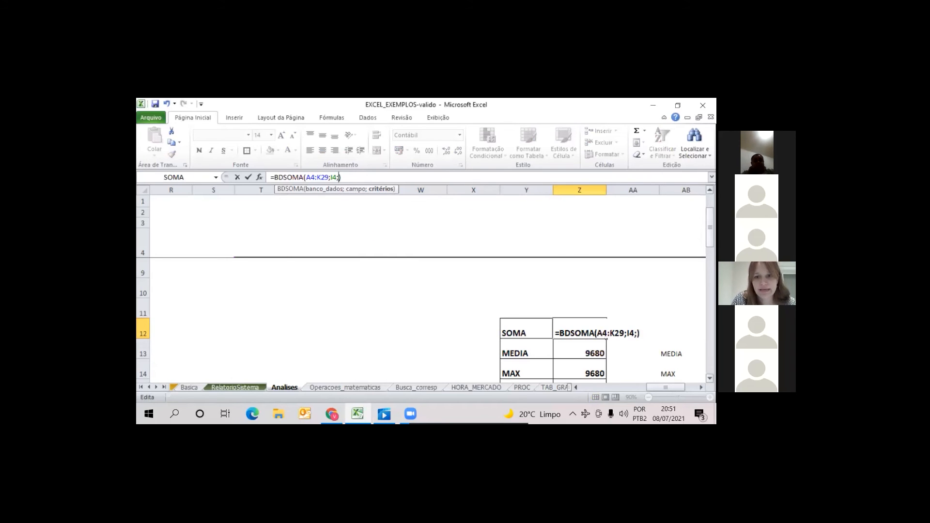
scroll(339, 315, "up", 2)
left_click(256, 268)
left_click_drag(424, 309, 606, 319)
scroll(413, 298, "left", 5)
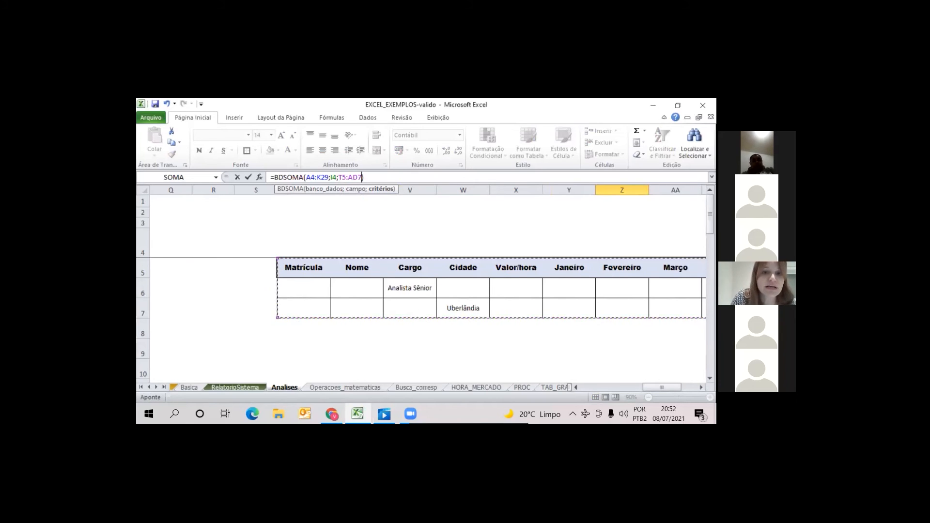
key("Return")
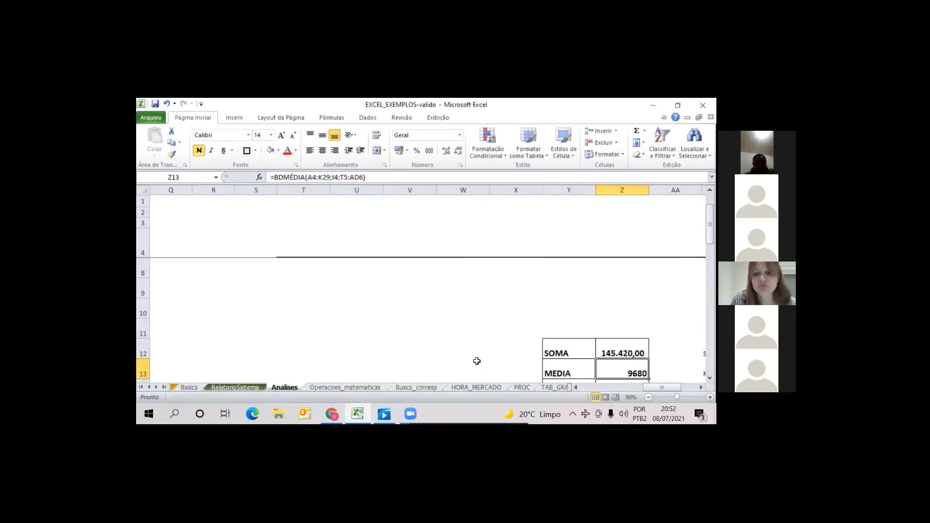
Examine the criteria table and compare its Cargo and Cidade conditions with the employee records in rows 6 to 8
key("Up")
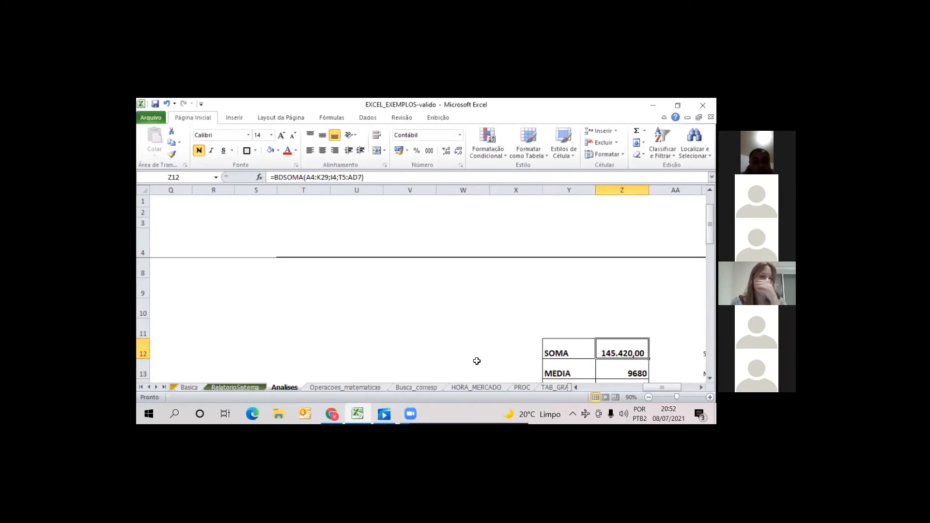
key("Left")
key("Right")
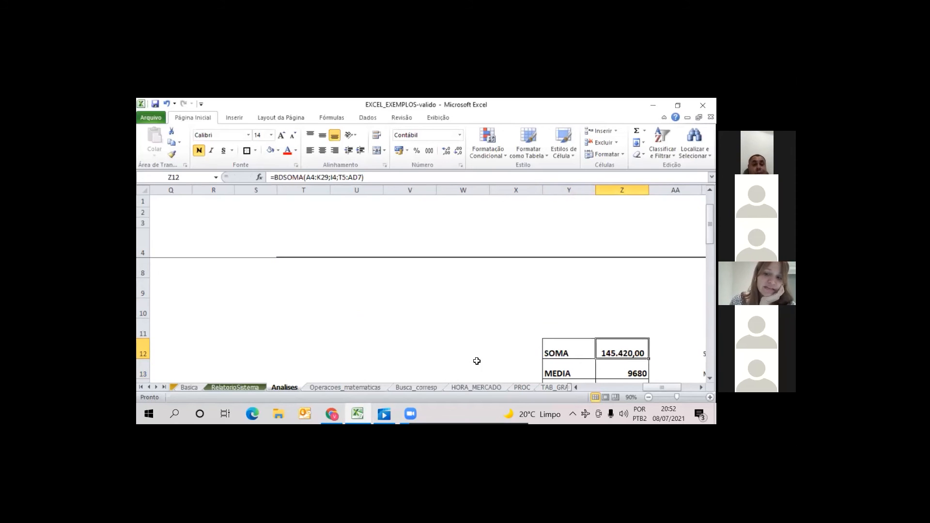
left_click_drag(710, 230, 710, 219)
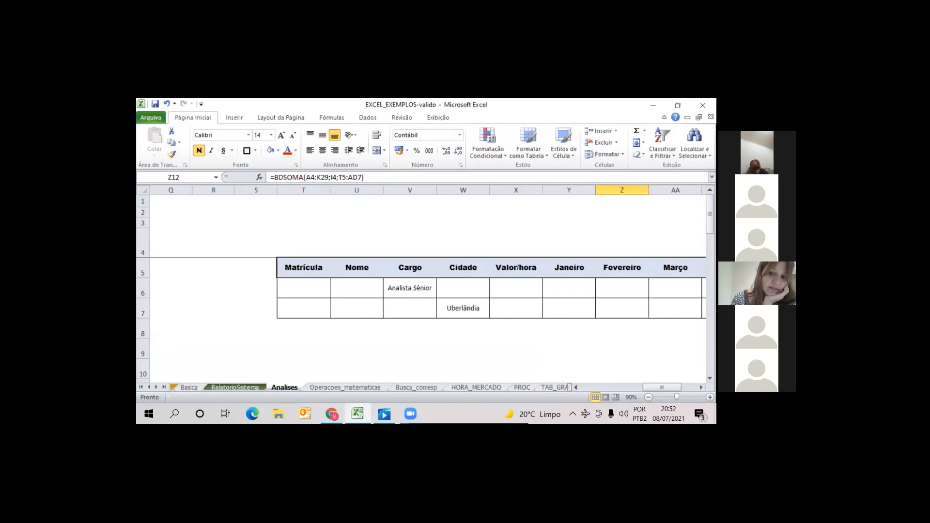
left_click_drag(662, 387, 665, 387)
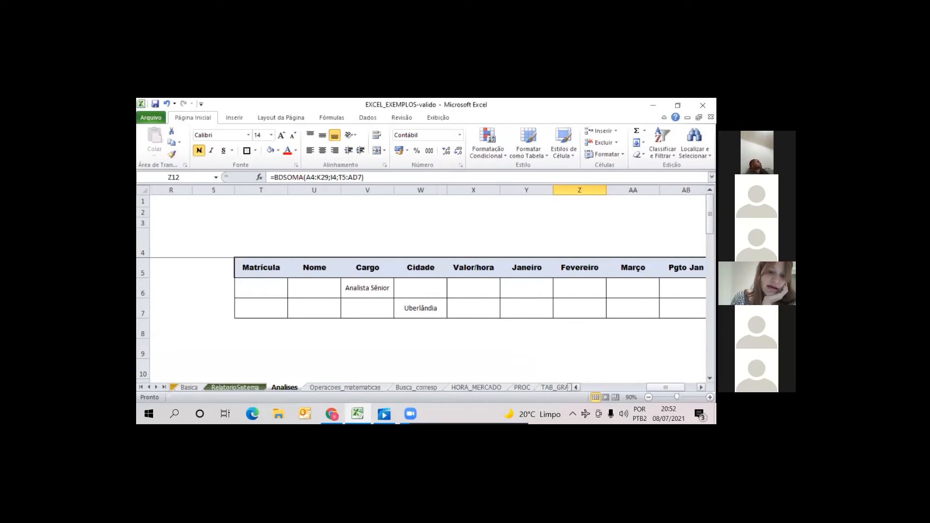
left_click_drag(666, 388, 333, 288)
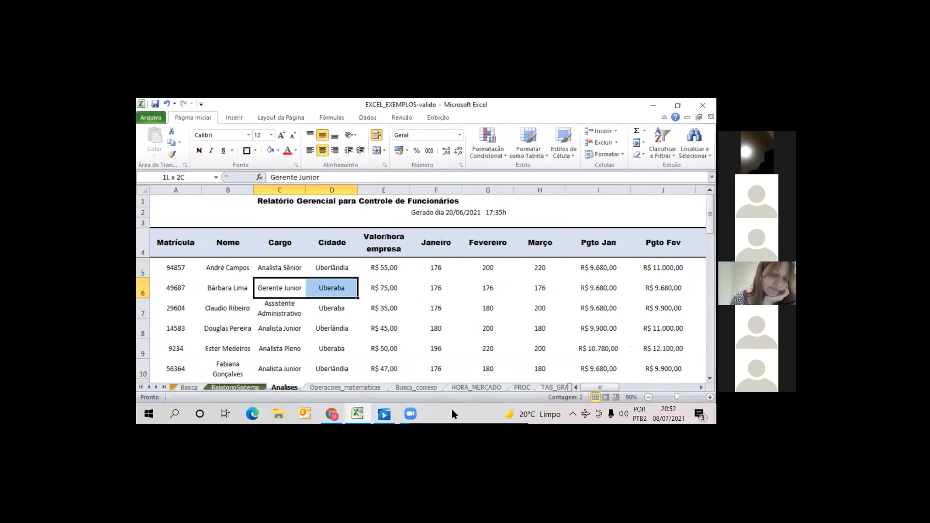
left_click(330, 291)
left_click(282, 289)
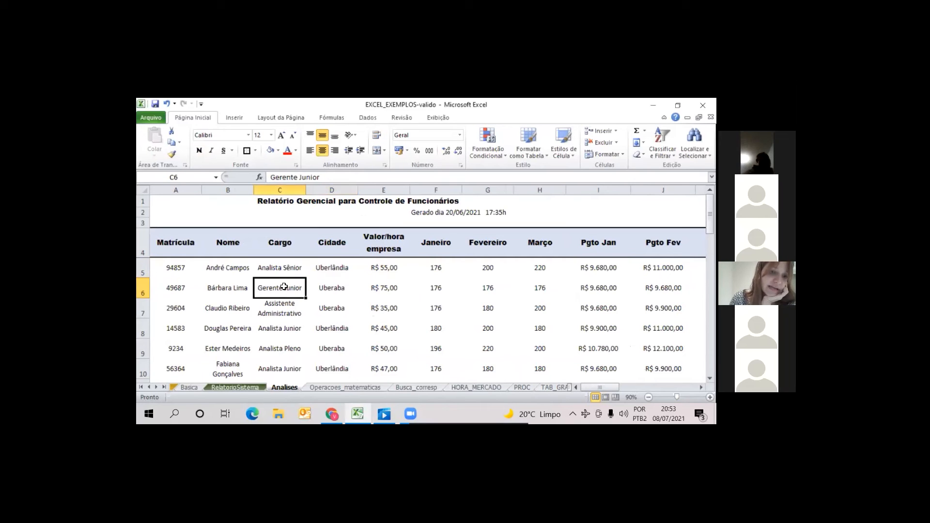
left_click_drag(273, 310, 330, 326)
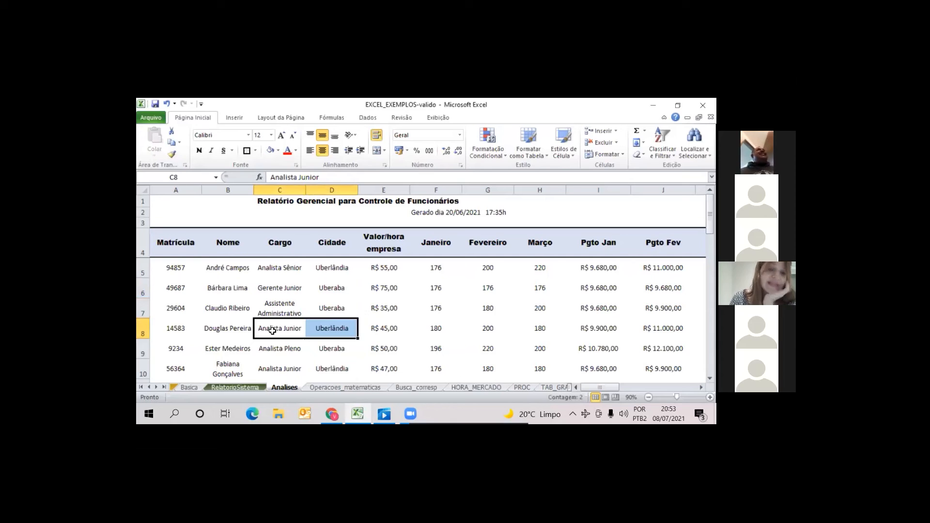
left_click(272, 332)
left_click(336, 321)
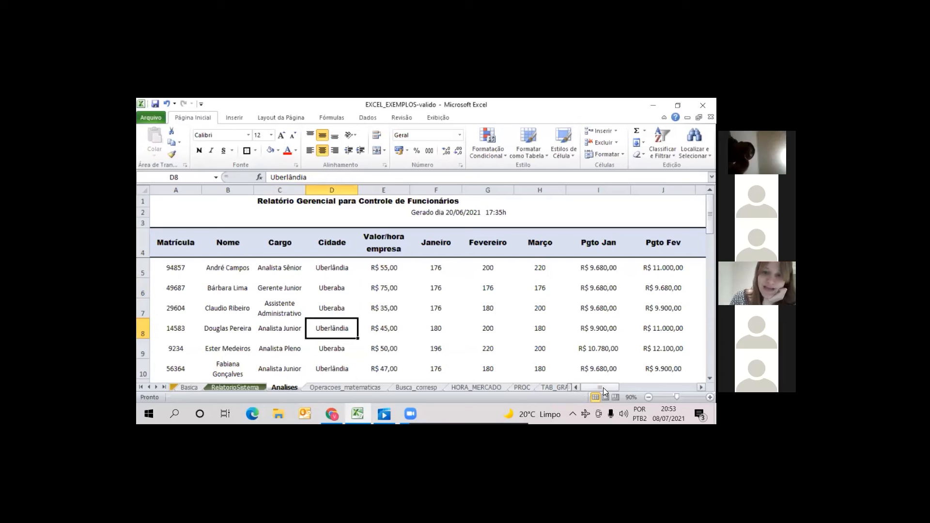
Compare the SOMA, MEDIA, MAX and MIN results in Y12:Z15 with the overall January payment totals
left_click_drag(603, 388, 673, 388)
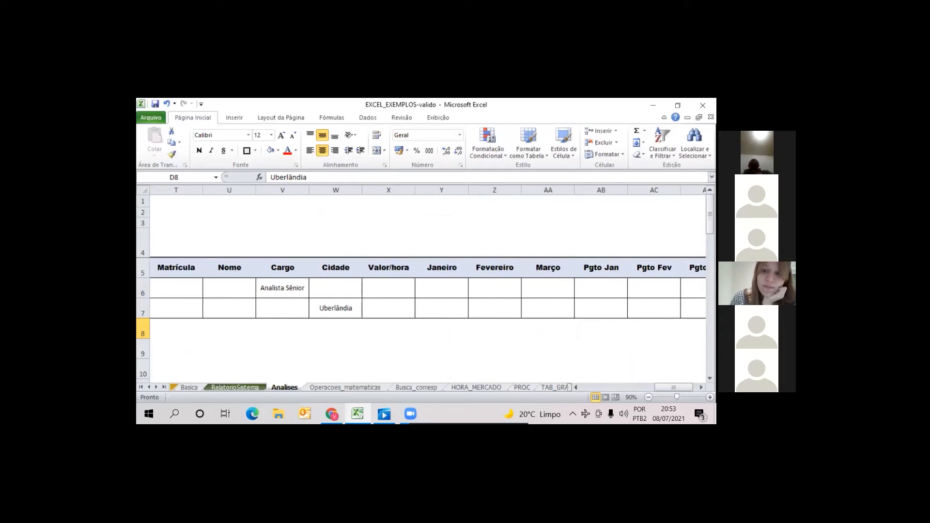
scroll(444, 291, "down", 2)
scroll(444, 291, "up", 1)
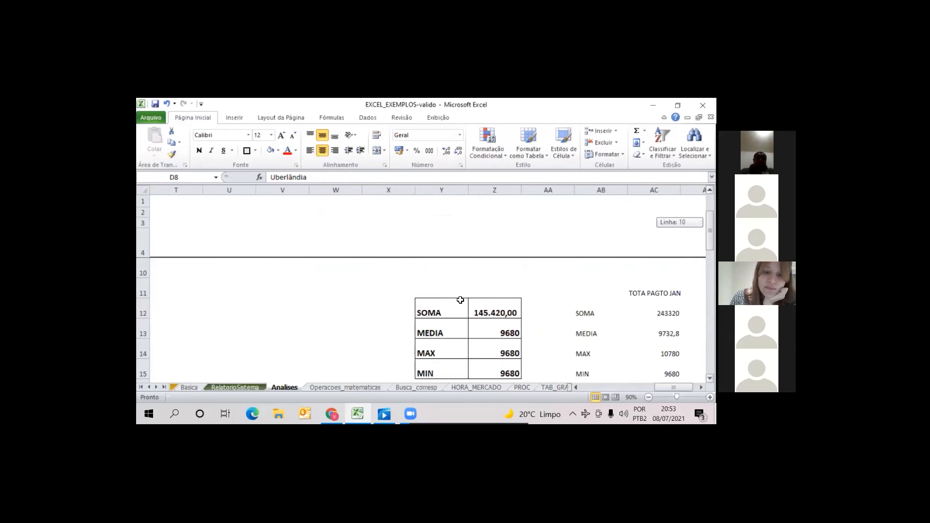
left_click_drag(444, 291, 514, 351)
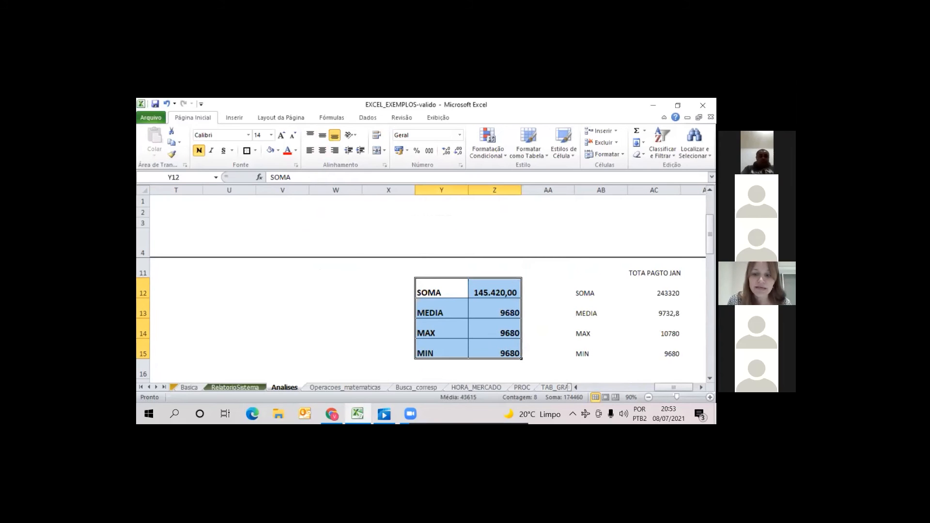
left_click(577, 388)
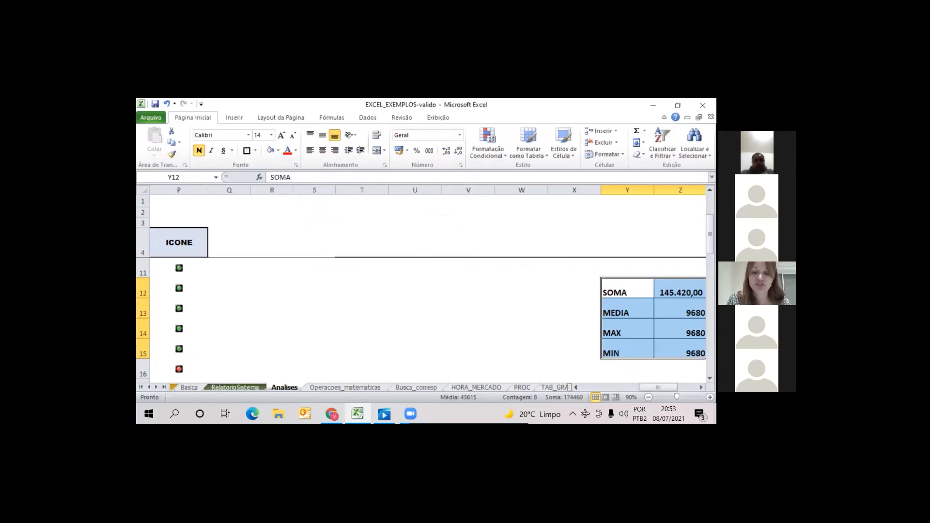
left_click(702, 388)
left_click(701, 387)
left_click(701, 388)
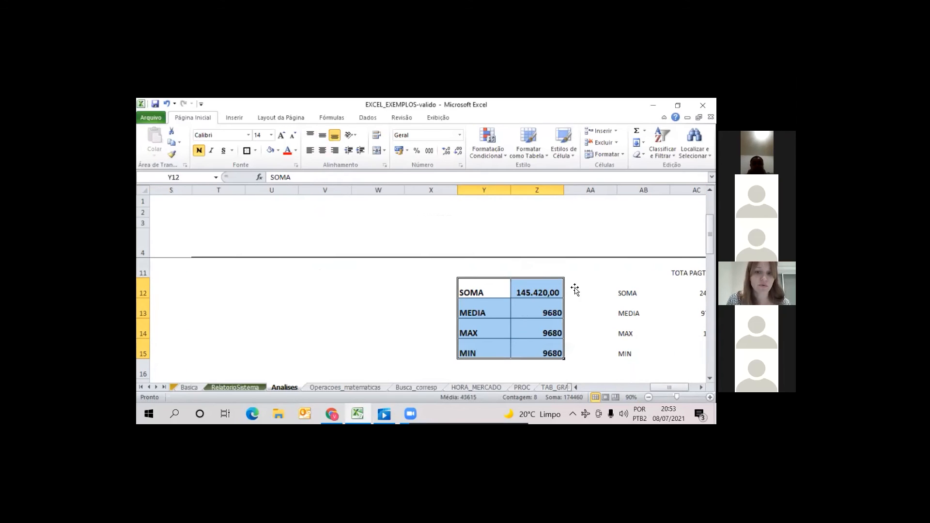
Start a new BDSOMA formula in Z12 with the employee table A4:K29 as its database argument
left_click(550, 292)
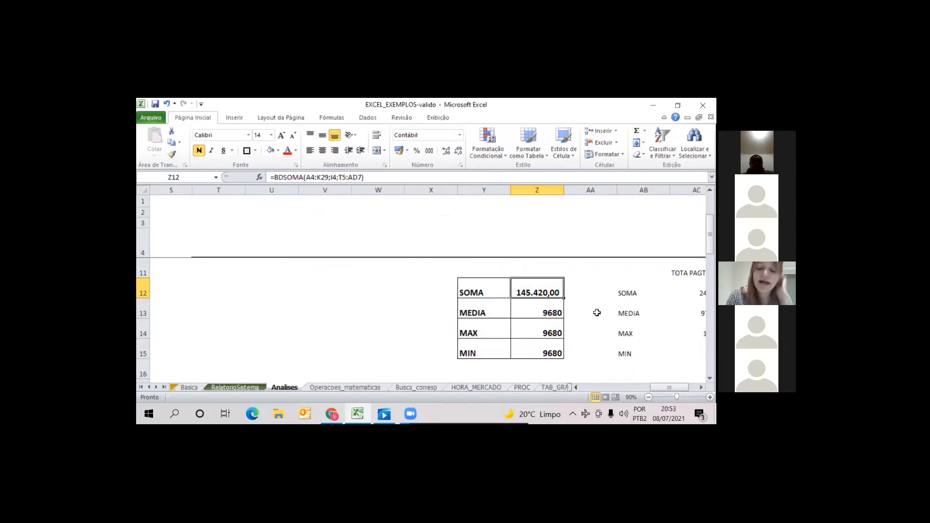
type("=bd")
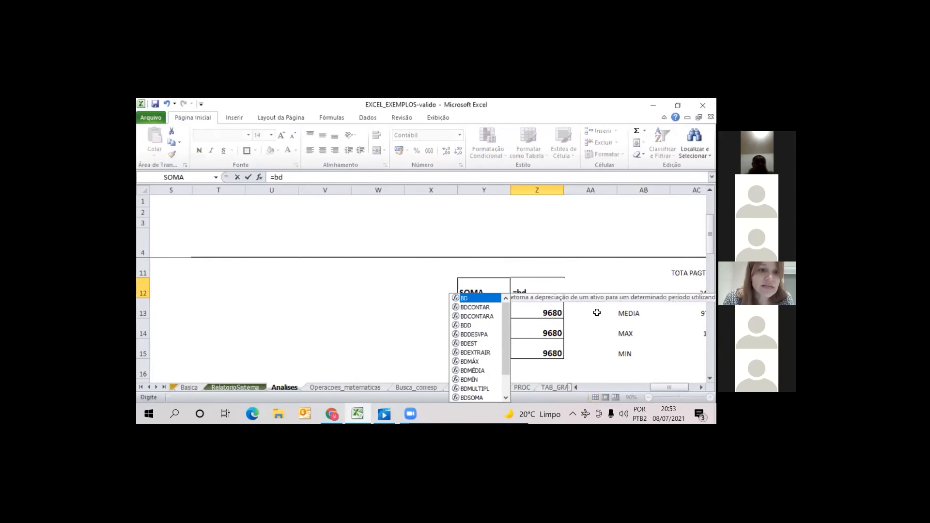
type("soma(")
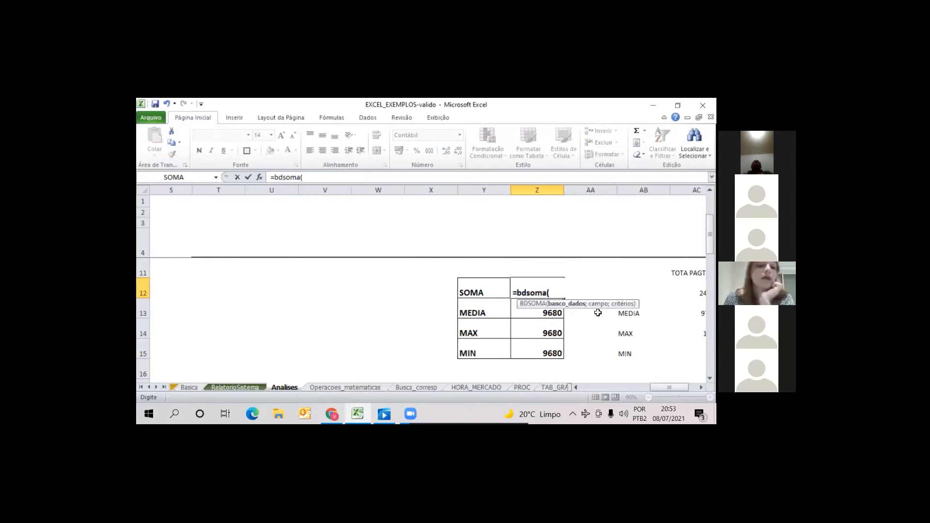
left_click_drag(669, 387, 580, 403)
left_click_drag(177, 246, 488, 314)
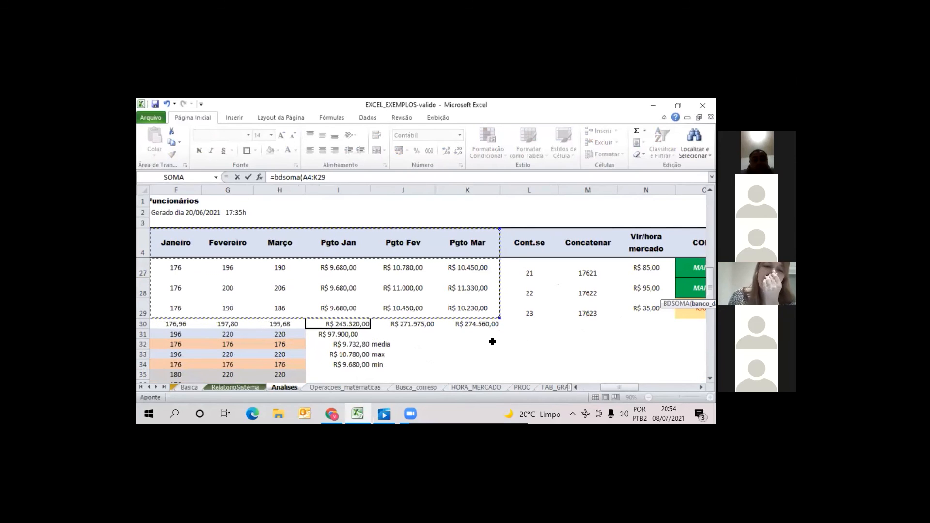
left_click(332, 182)
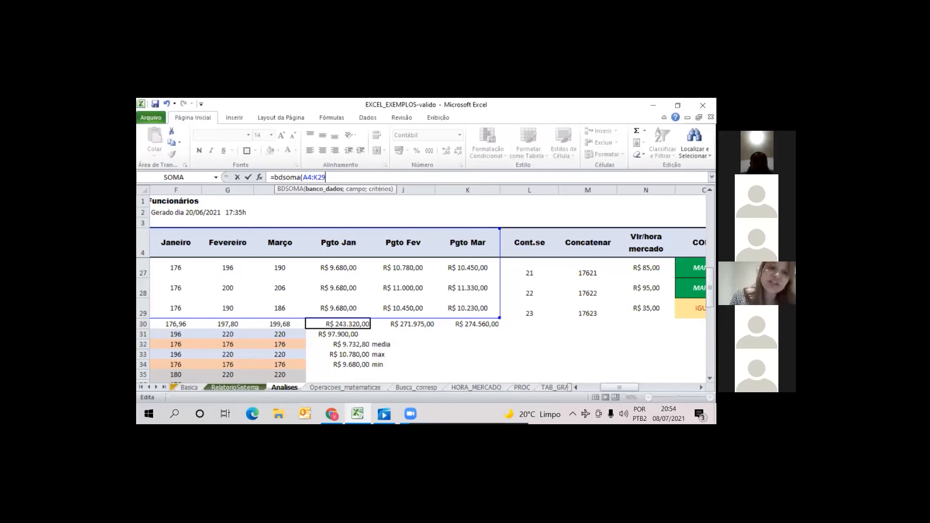
type(";")
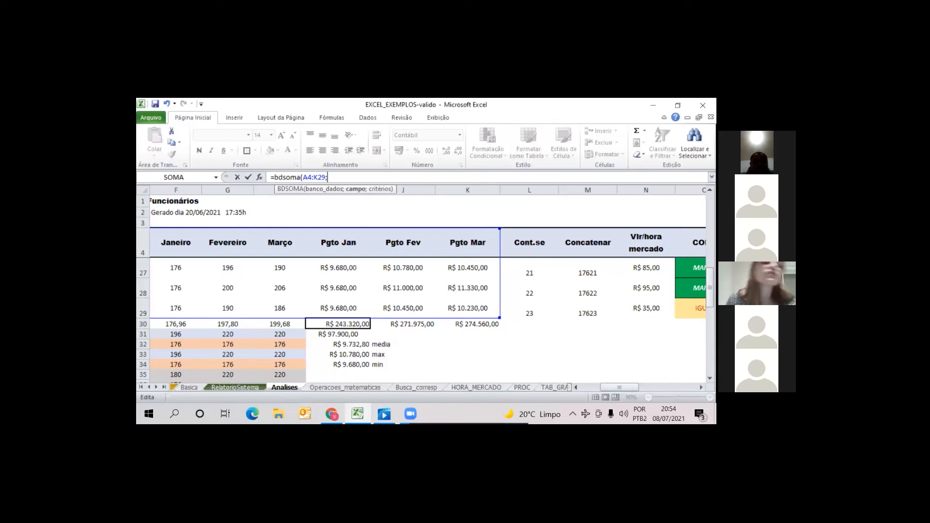
Complete the BDSOMA formula with the Pgto Fev header J4 as the field and T5:AD7 as the criteria range
left_click(405, 246)
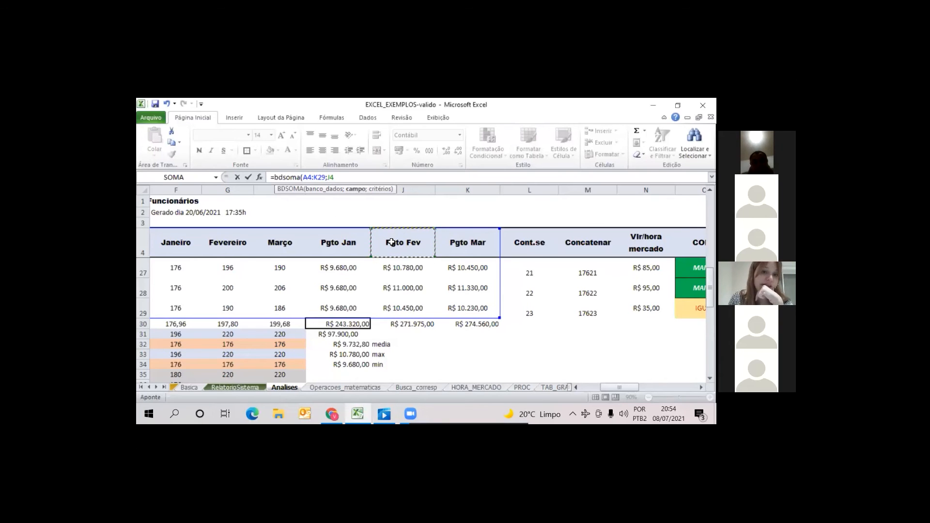
type(";")
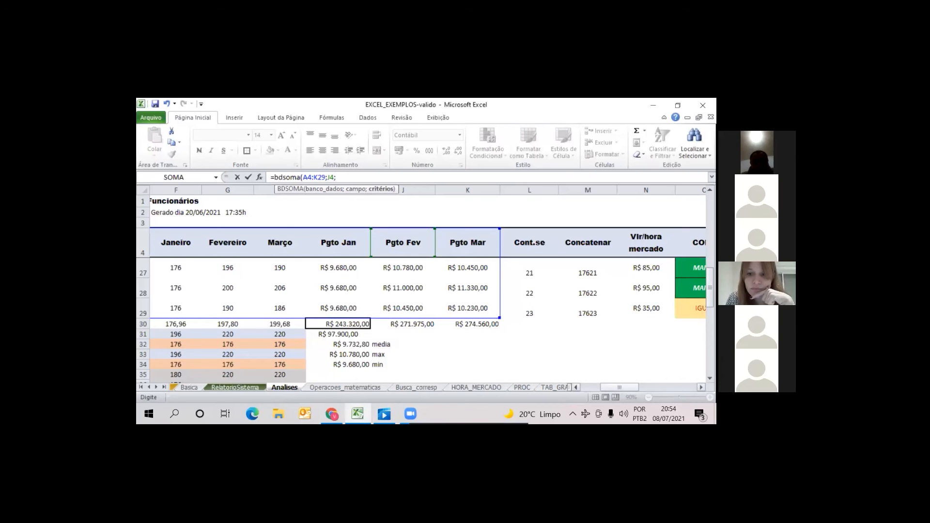
left_click_drag(618, 387, 652, 387)
left_click_drag(710, 287, 710, 213)
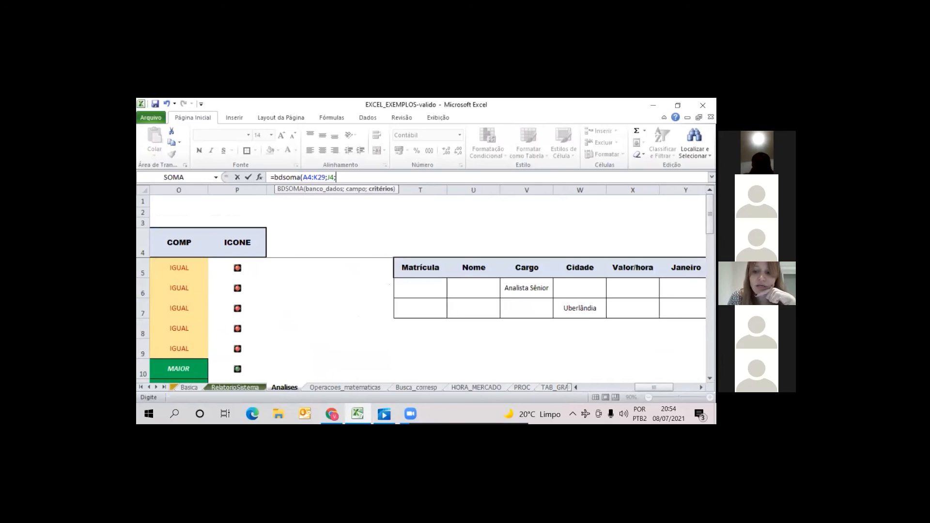
left_click(701, 388)
left_click(701, 387)
left_click(701, 387)
left_click(702, 387)
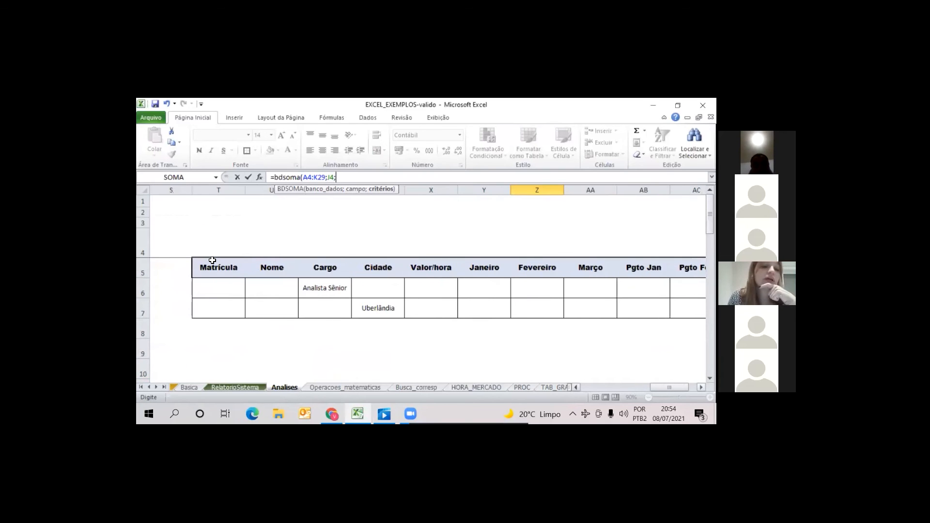
left_click_drag(222, 274, 595, 319)
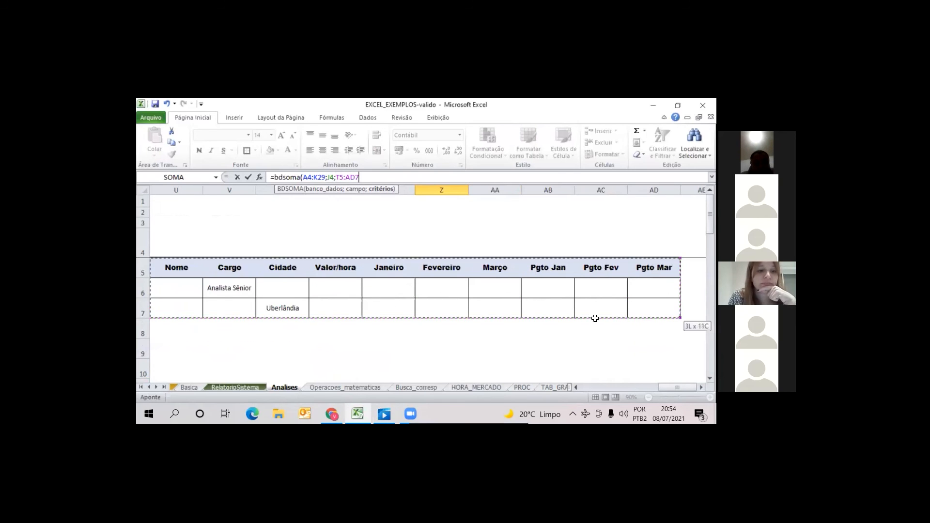
key("Escape")
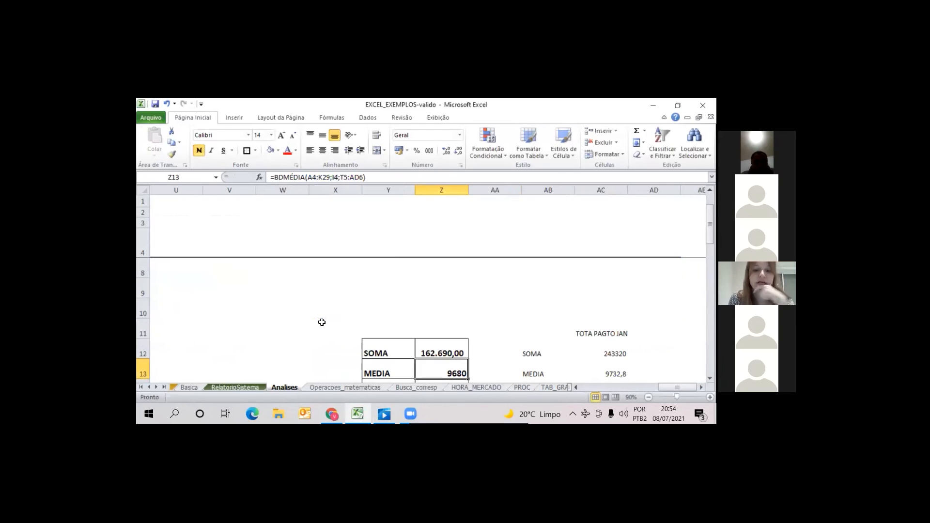
Check the BDSOMA formula in Z12 and review its result alongside the other summary values
key("Up")
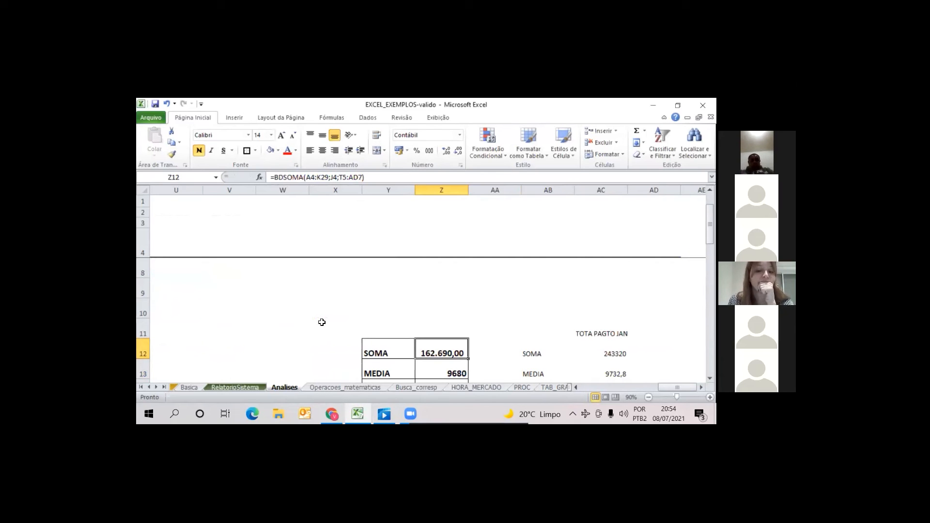
scroll(322, 322, "down", 1)
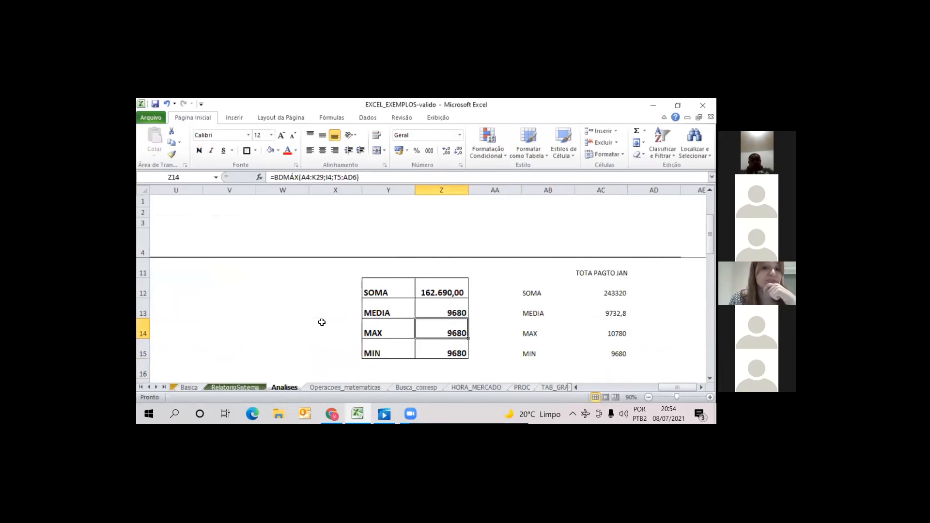
key("Left")
key("Left")
key("Right")
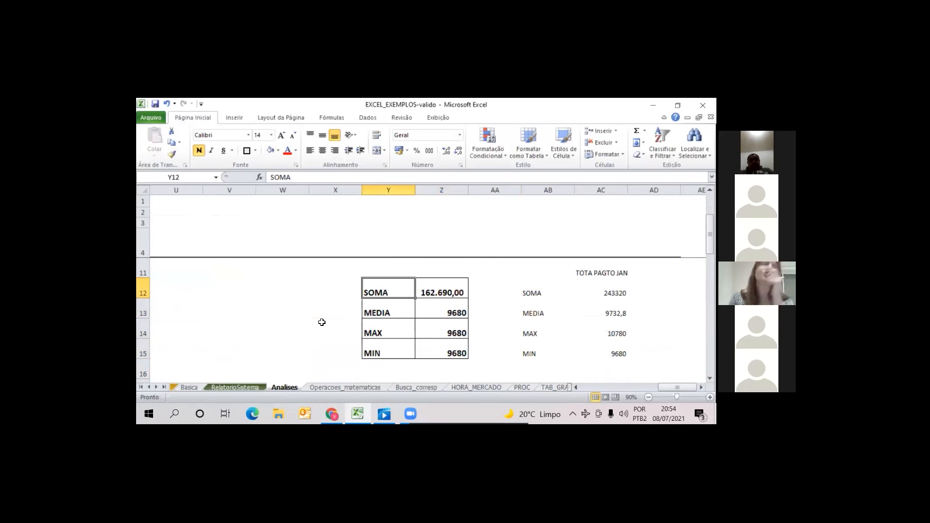
key("Right")
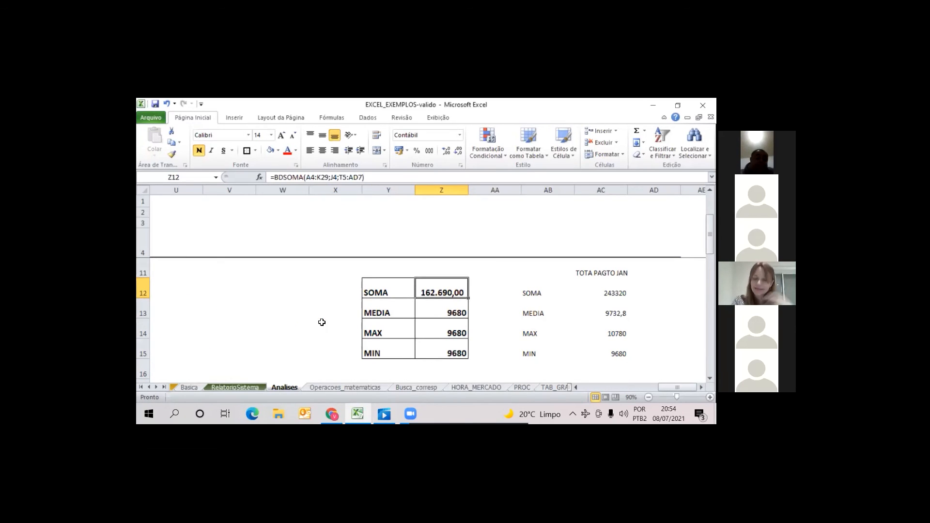
key("Right")
key("Left")
key("Left")
key("Right")
key("Left")
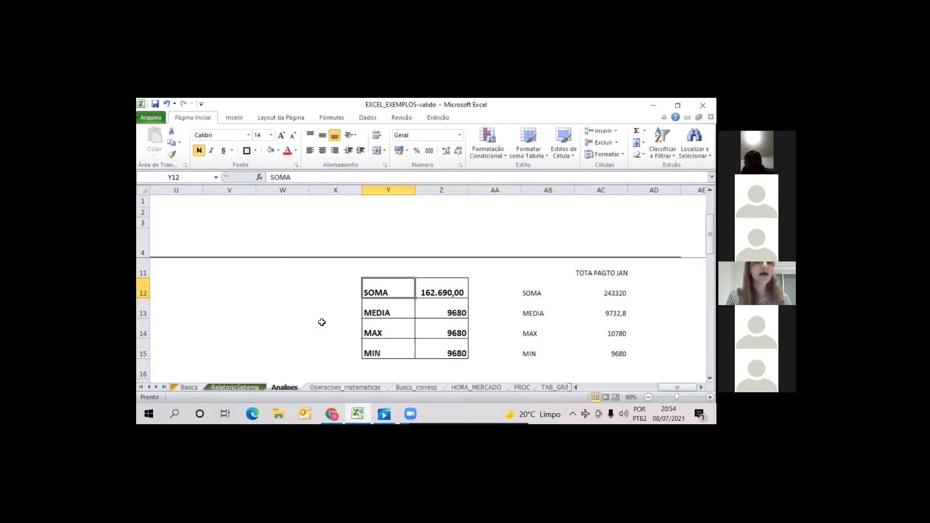
key("Left")
key("Left")
key("Left")
key("Left")
key("Left")
key("Left")
key("Left")
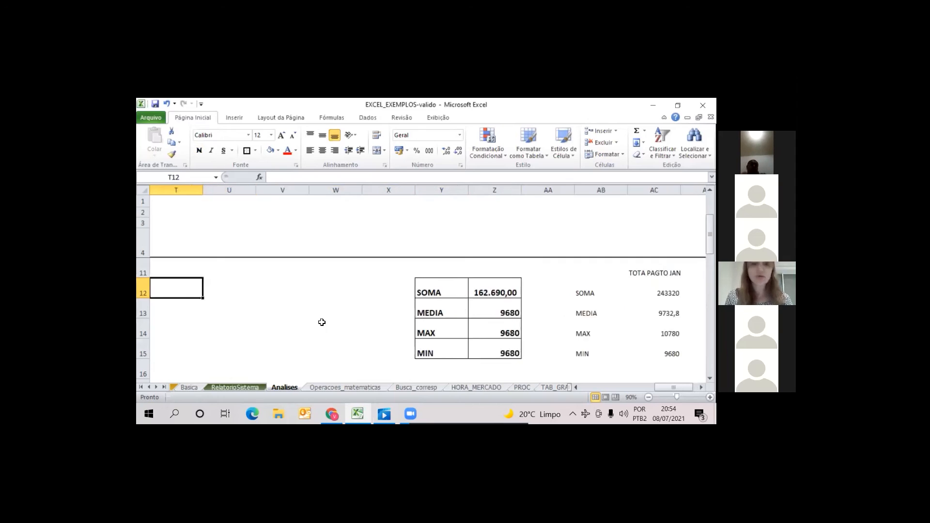
key("Right")
key("Right")
key("Right")
key("Right")
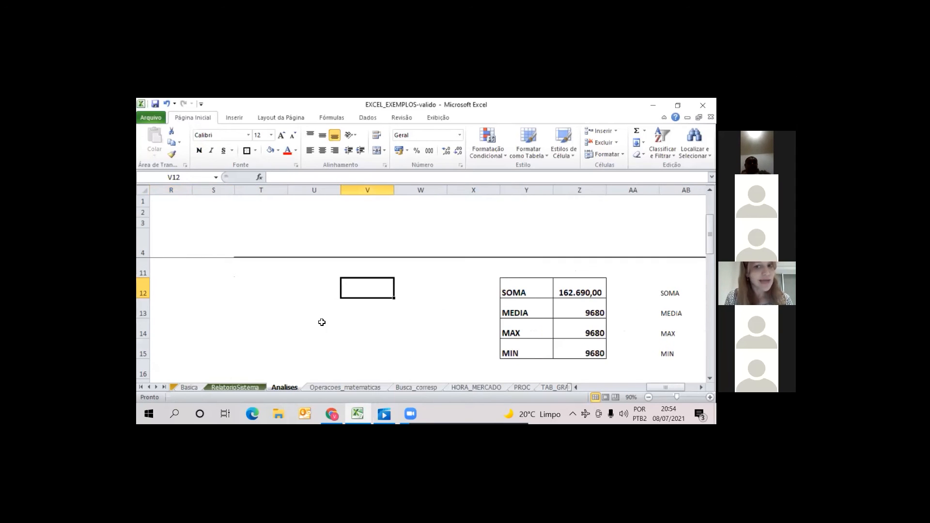
key("Right")
key("Right")
key("Right")
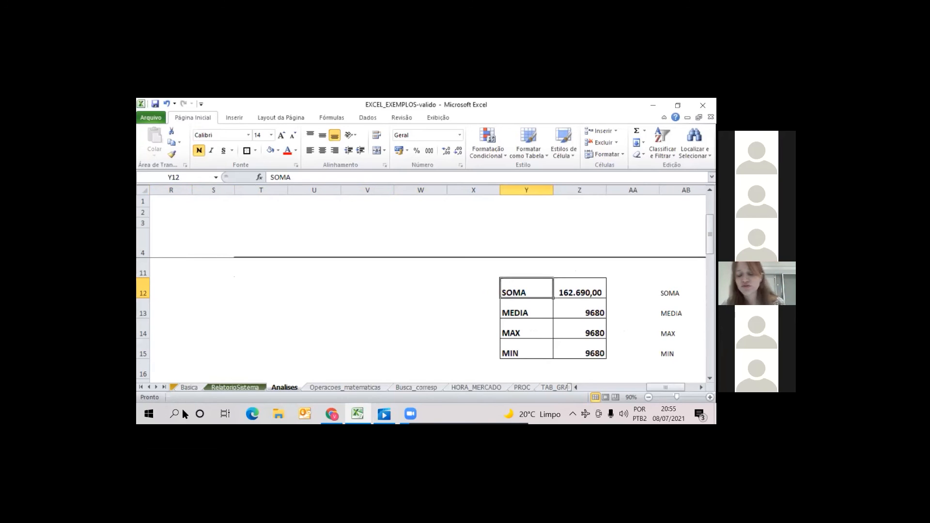
Reveal the remaining sheet tabs and return to the Janeiro header of the criteria table
left_click(156, 388)
left_click(156, 387)
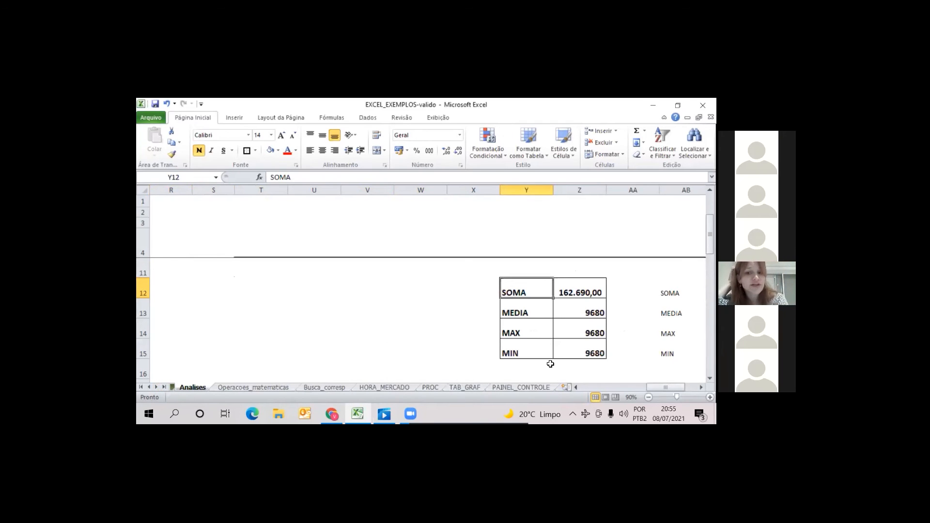
key("Up")
key("Up")
key("Up")
key("Up")
key("Up")
key("Up")
key("Up")
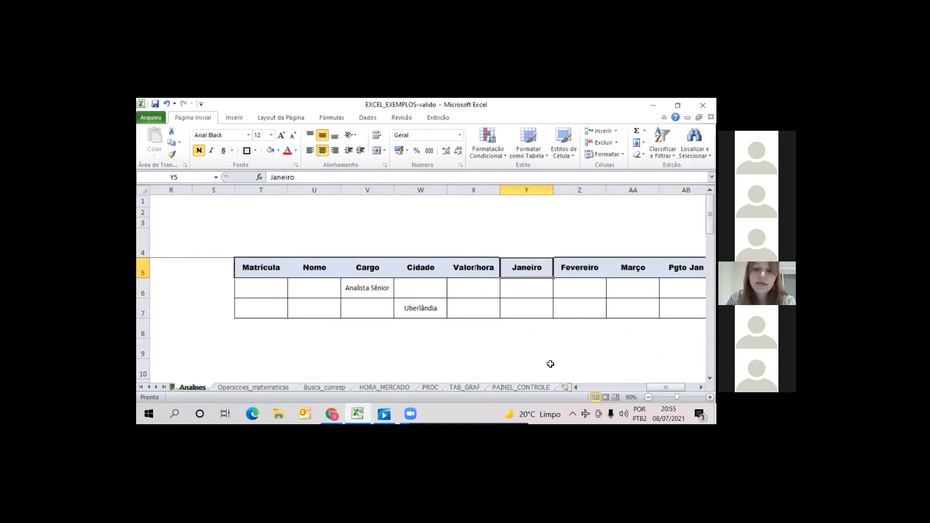
Look over the criteria table headers and the example pivot table and chart on the TAB_GRAF sheet, returning to Analises
key("Left")
key("Left")
key("Left")
key("Left")
key("Left")
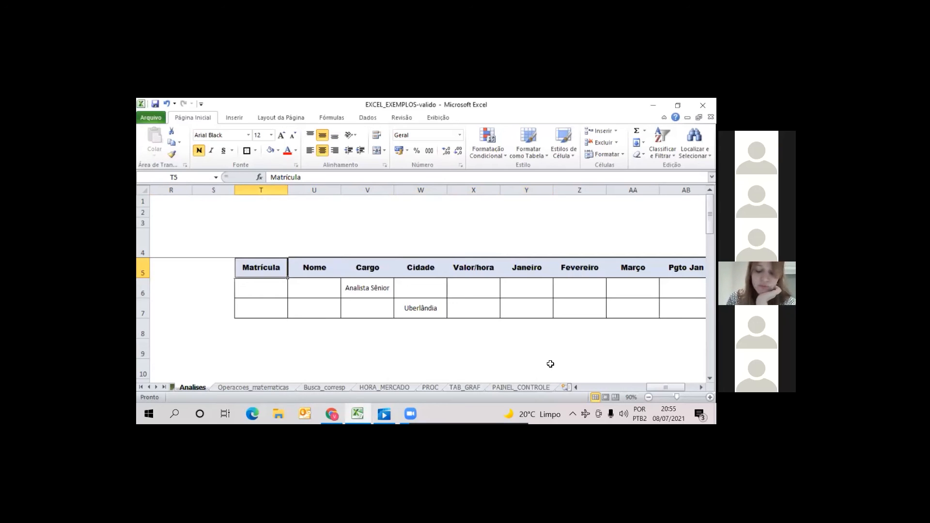
key("Right")
key("Right")
key("Right")
key("Right")
key("Right")
key("Right")
key("Right")
key("Right")
key("Right")
key("Right")
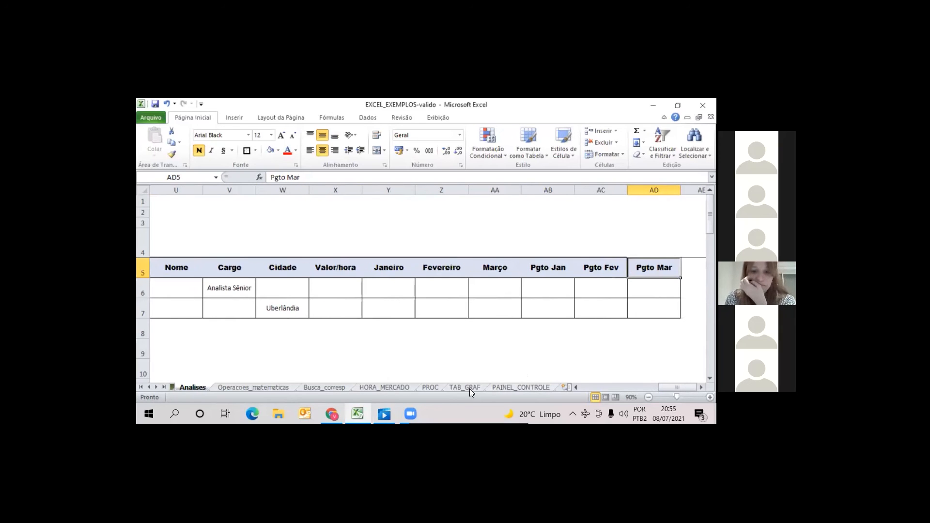
left_click(444, 389)
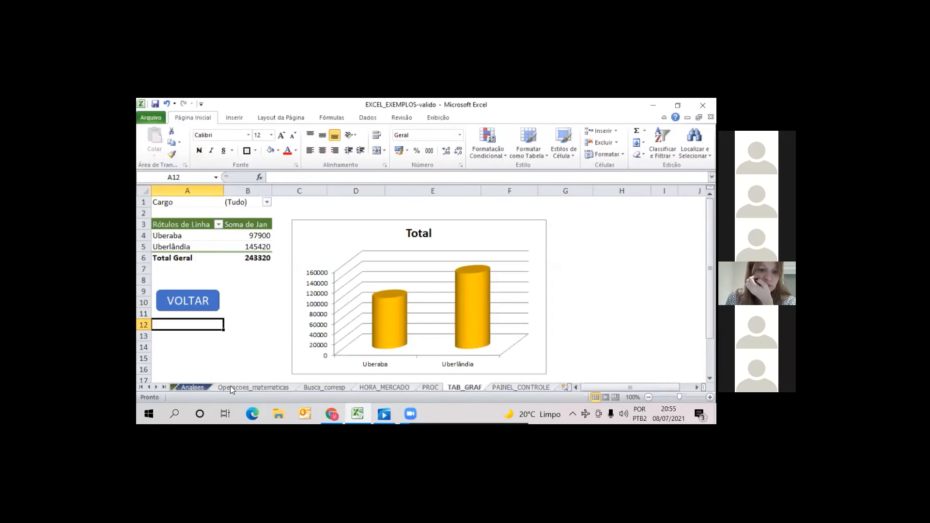
left_click(194, 387)
Select the employee table A4:K29 and insert a PivotTable from it on a new worksheet
left_click_drag(678, 388, 600, 387)
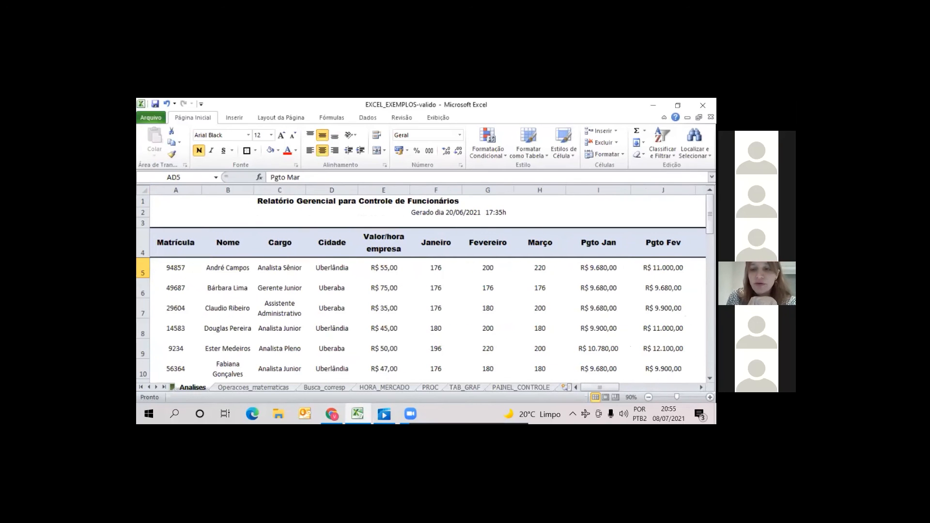
left_click_drag(176, 242, 584, 270)
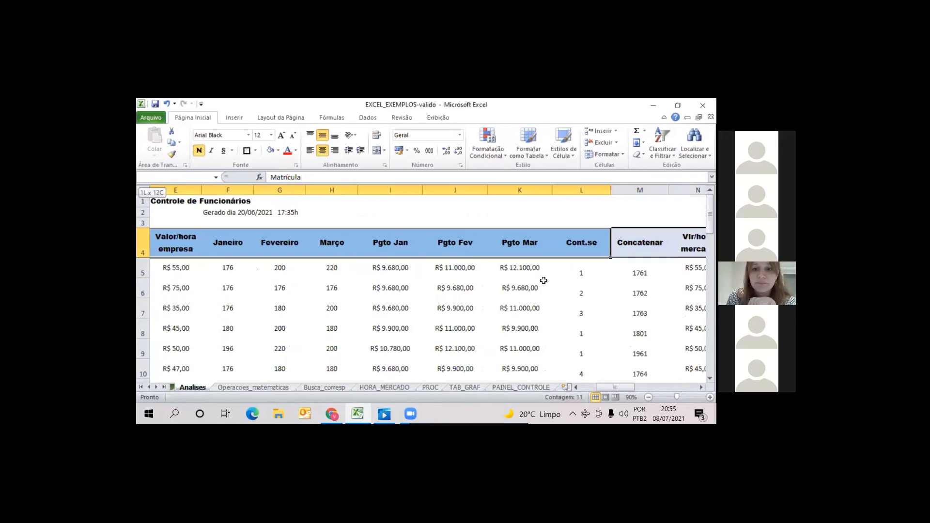
left_click_drag(522, 414, 540, 353)
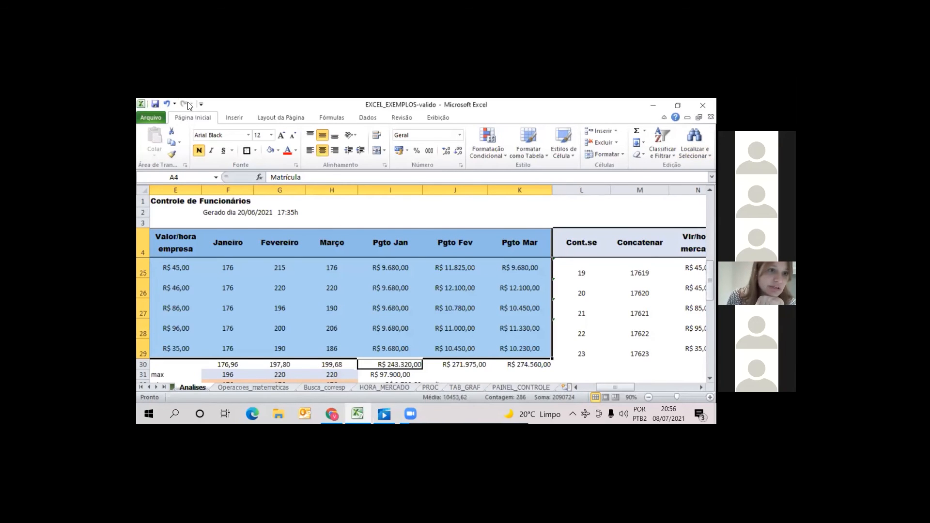
key("ctrl+alt+t")
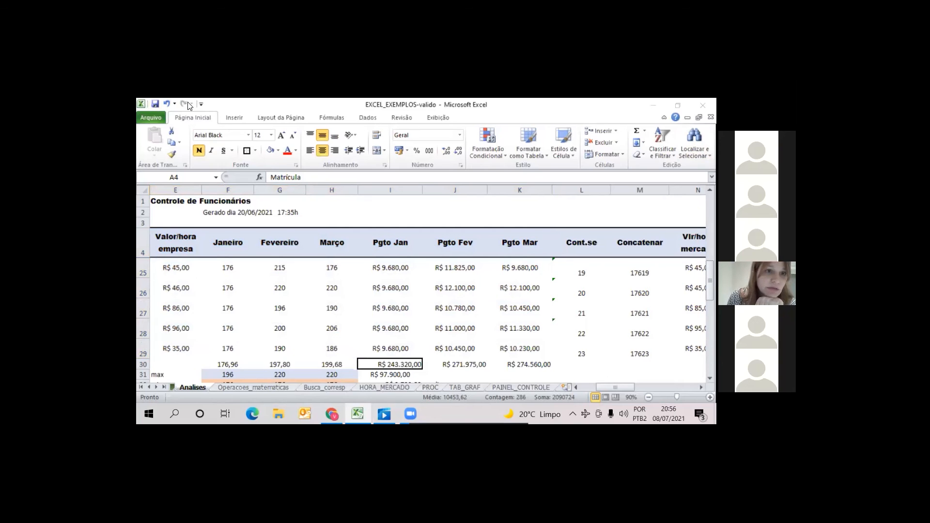
left_click(233, 118)
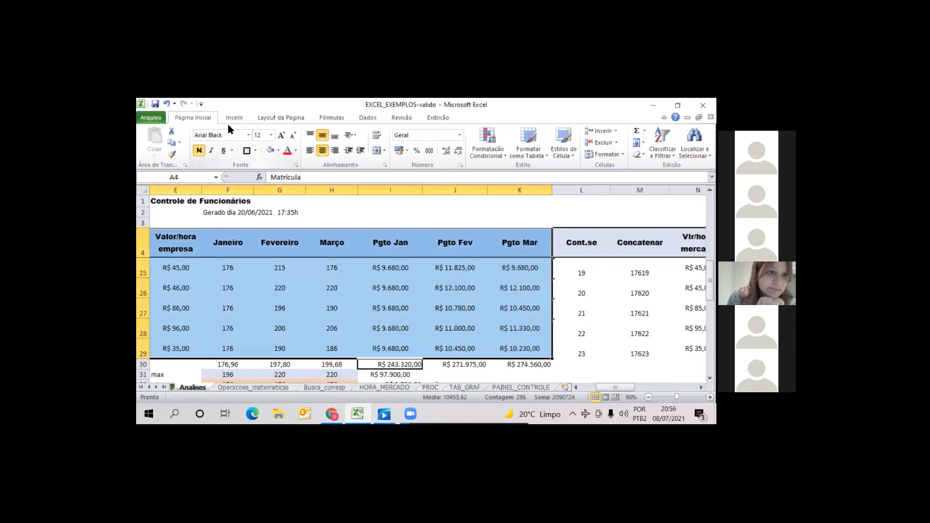
left_click(231, 119)
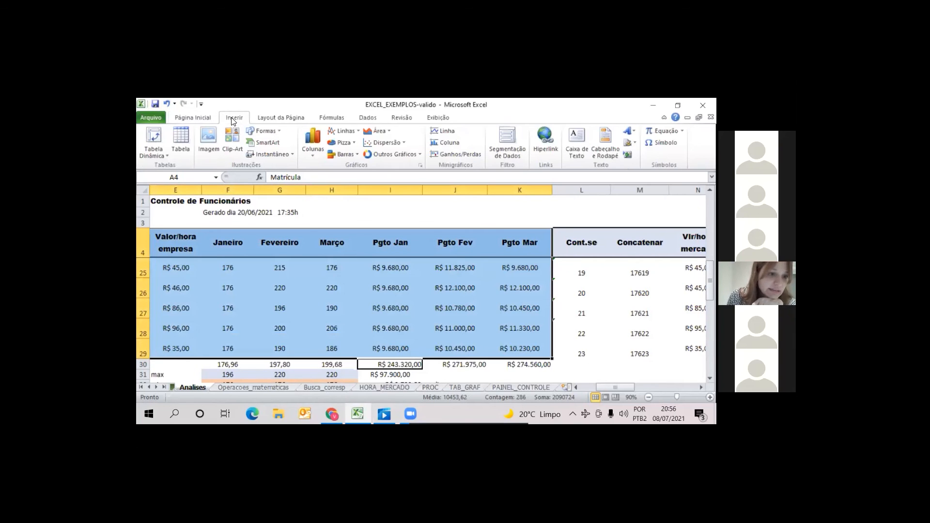
left_click(167, 152)
left_click(168, 168)
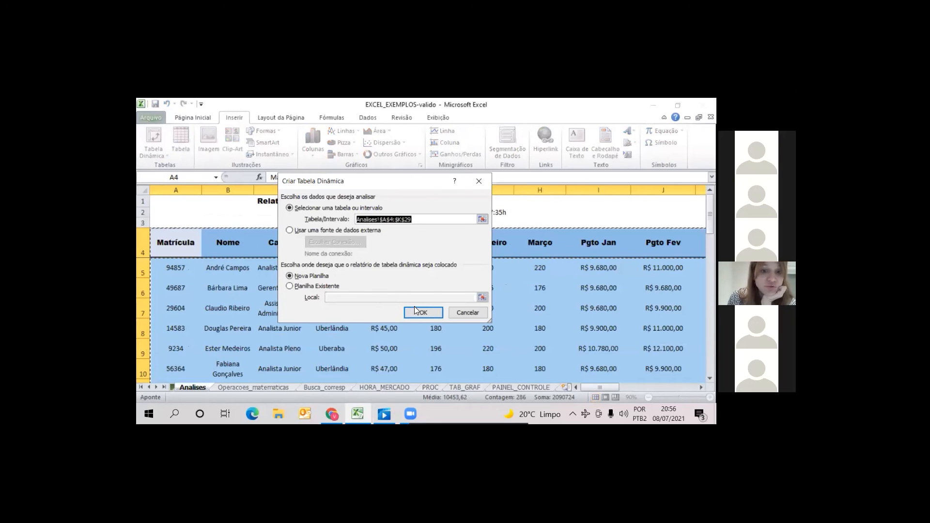
left_click(479, 181)
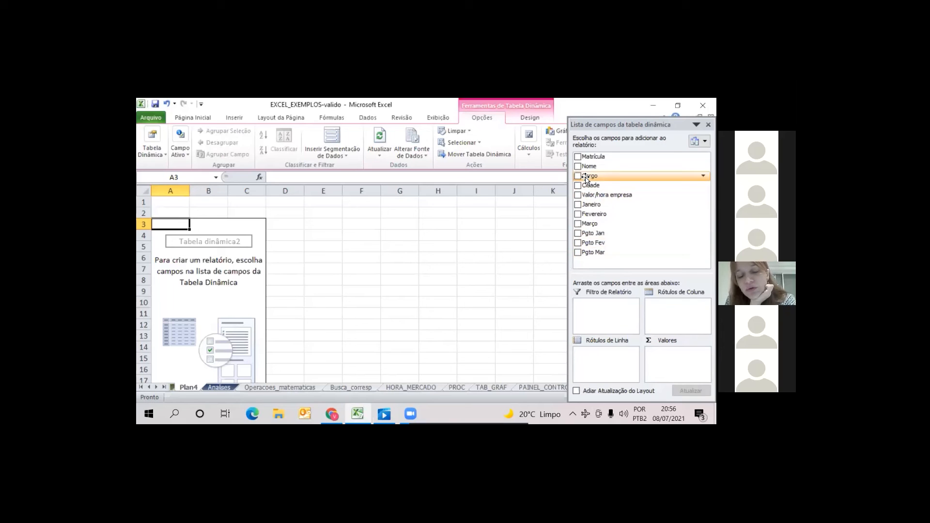
Set Cidade as the pivot table's report filter, inspect its filter options, and add Cargo as the row labels
left_click_drag(588, 186, 595, 311)
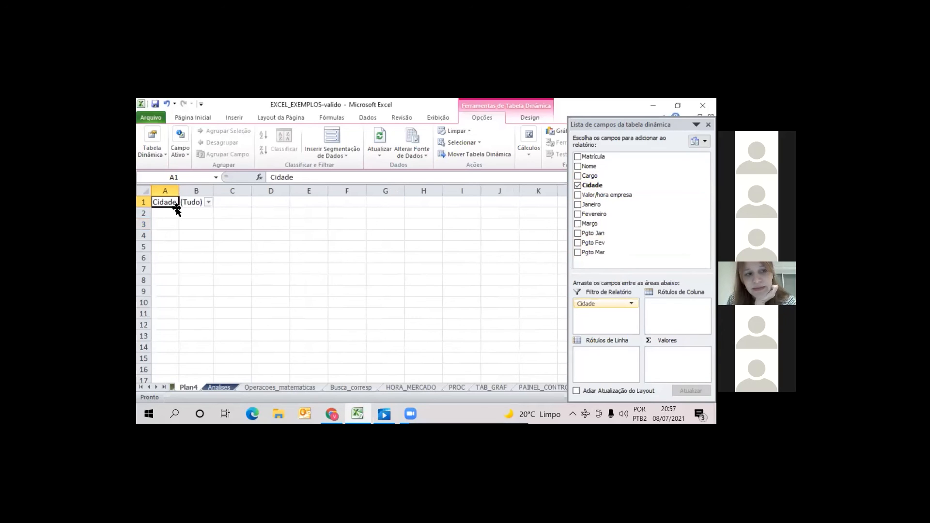
left_click(208, 202)
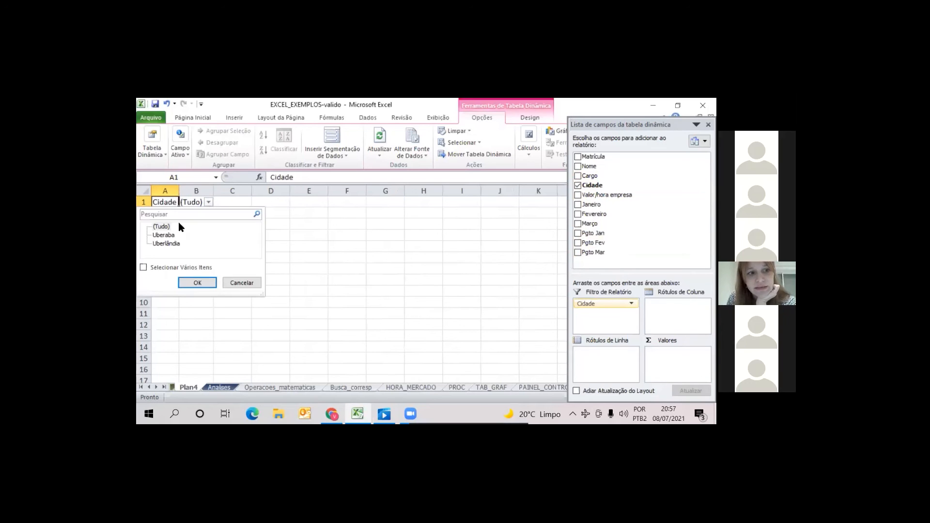
key("Escape")
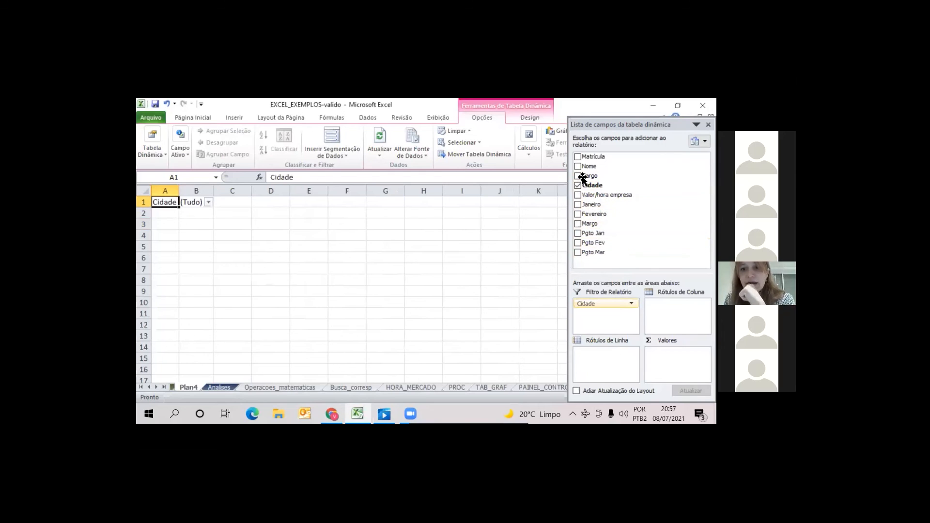
left_click_drag(588, 177, 606, 354)
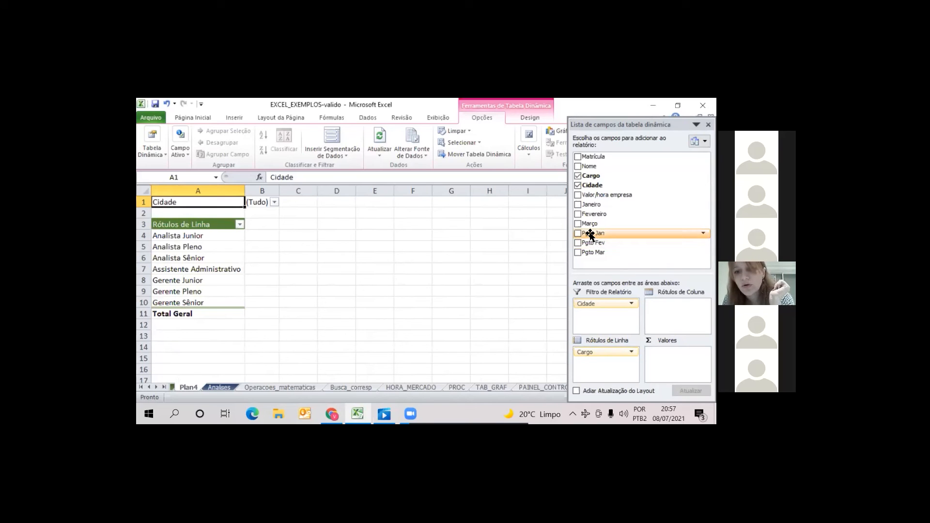
Add Pgto Jan, Pgto Fev and Pgto Mar as summed value fields of the pivot table
left_click_drag(590, 234, 676, 361)
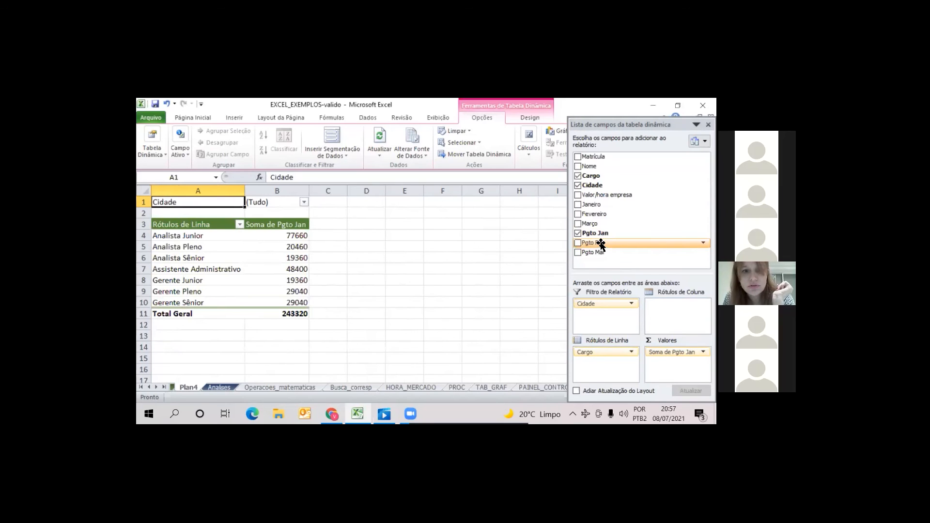
left_click_drag(599, 241, 676, 361)
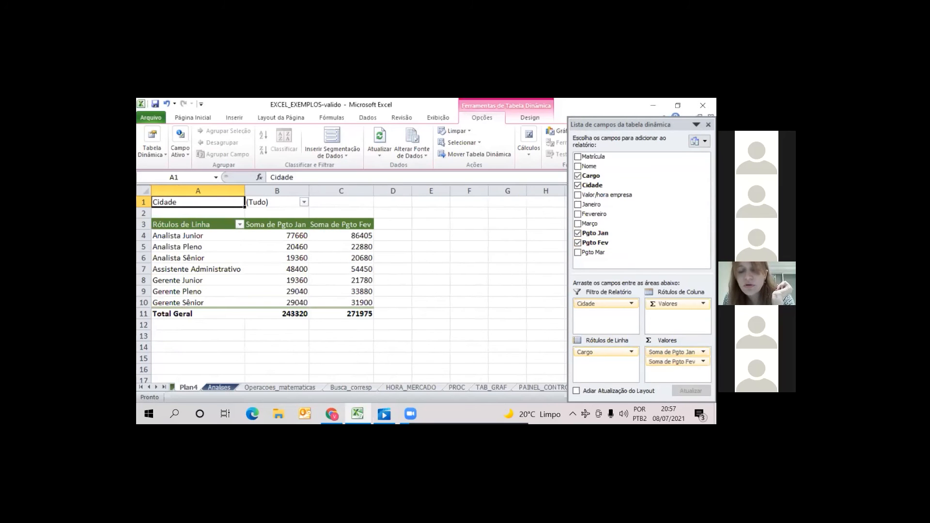
left_click_drag(592, 253, 677, 371)
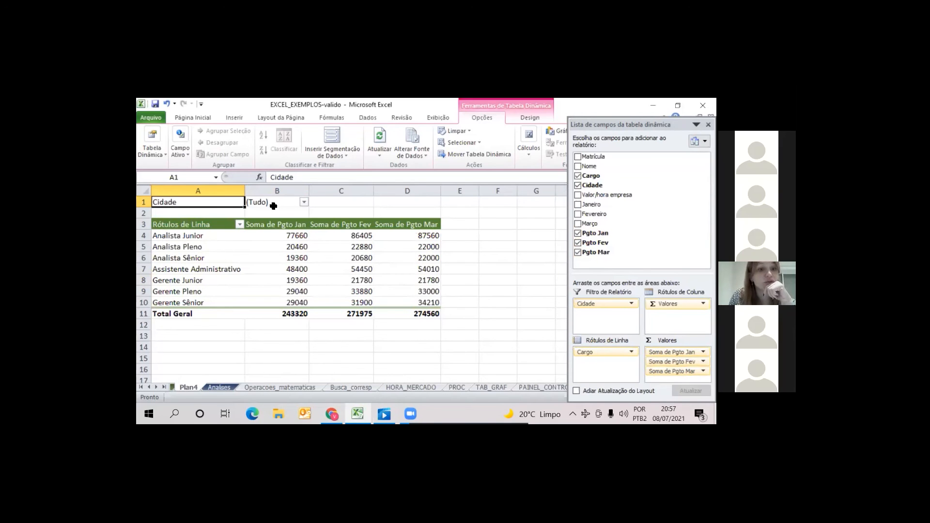
Filter the pivot table's Cidade field to Uberlândia only, with multiple item selection enabled
left_click(304, 203)
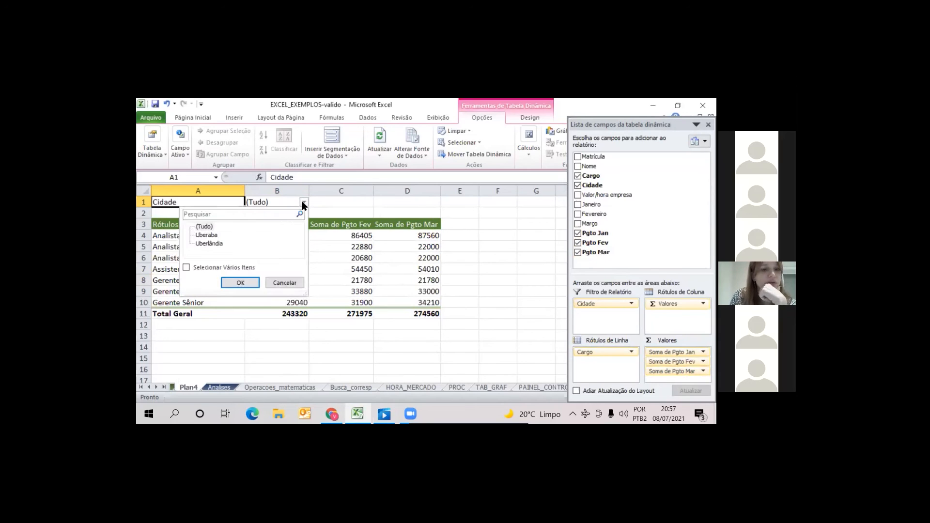
left_click(187, 268)
left_click(198, 235)
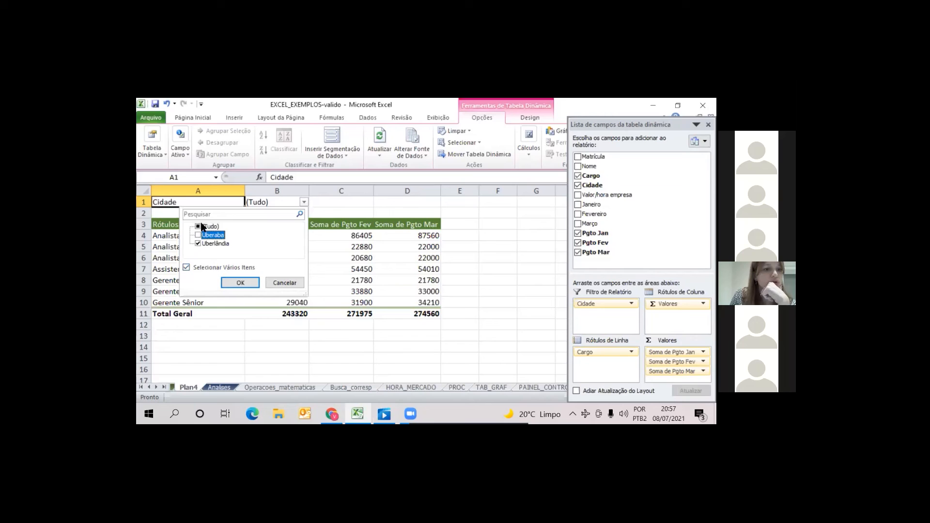
left_click(199, 227)
left_click(198, 236)
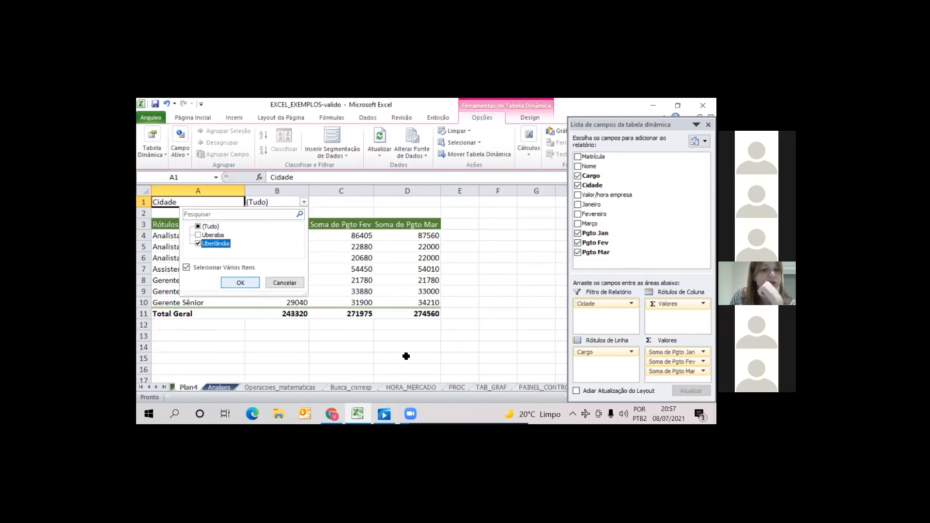
key("Return")
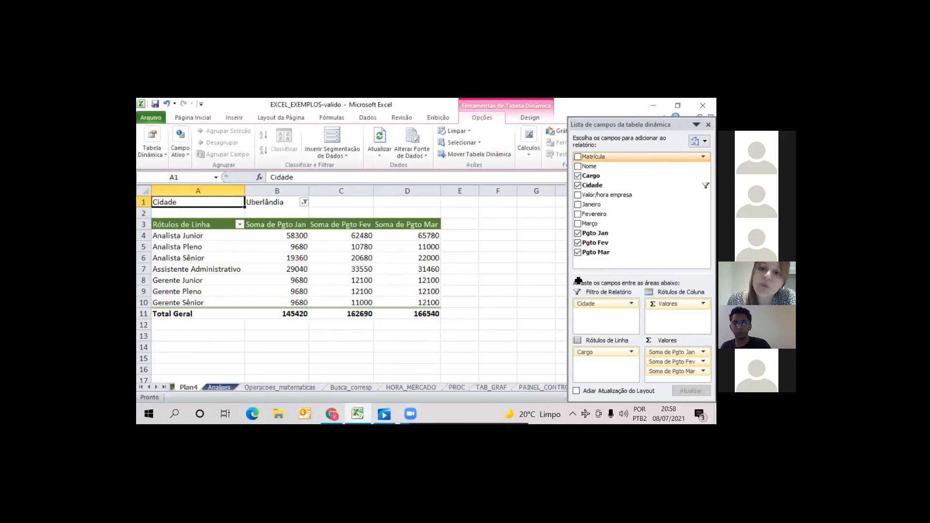
Insert a 3-D cylinder PivotChart from the pivot table, hide the field list and place the chart beside the table
left_click_drag(642, 124, 698, 350)
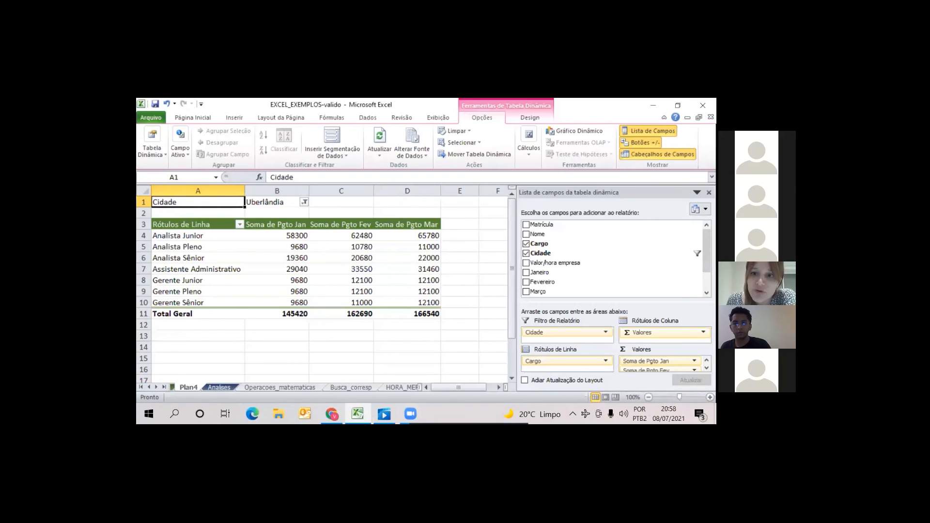
left_click(577, 131)
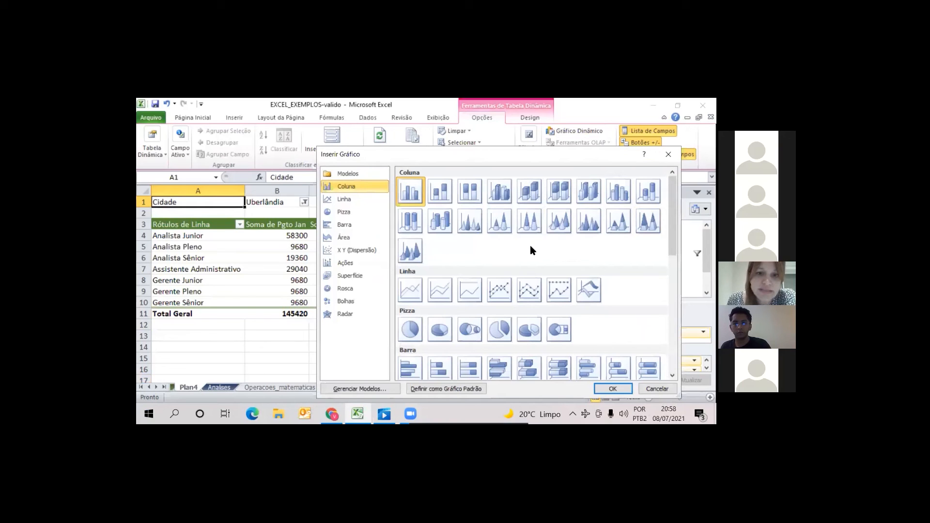
left_click(439, 223)
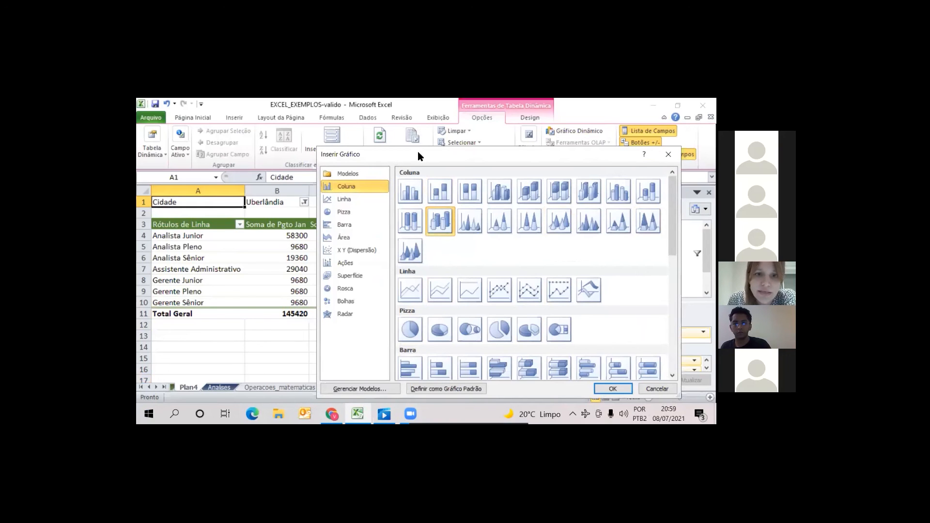
left_click_drag(384, 158, 368, 122)
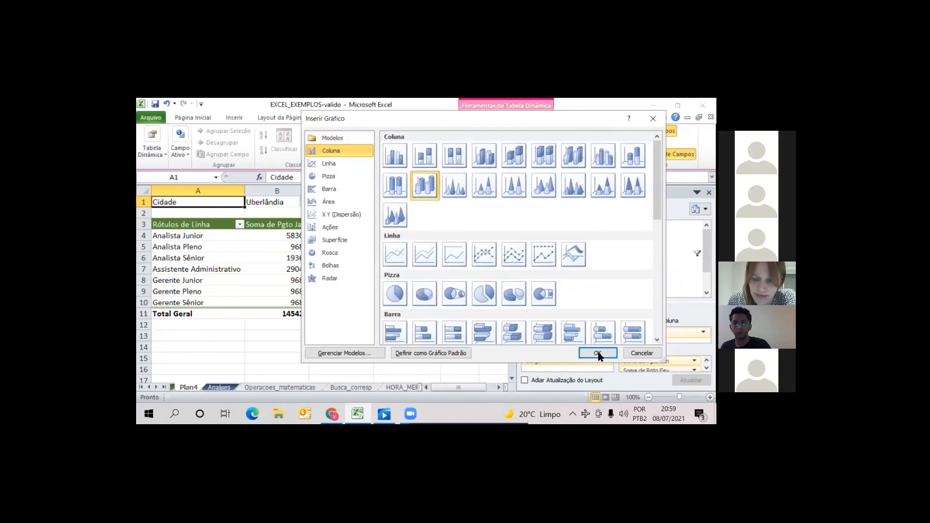
left_click(598, 353)
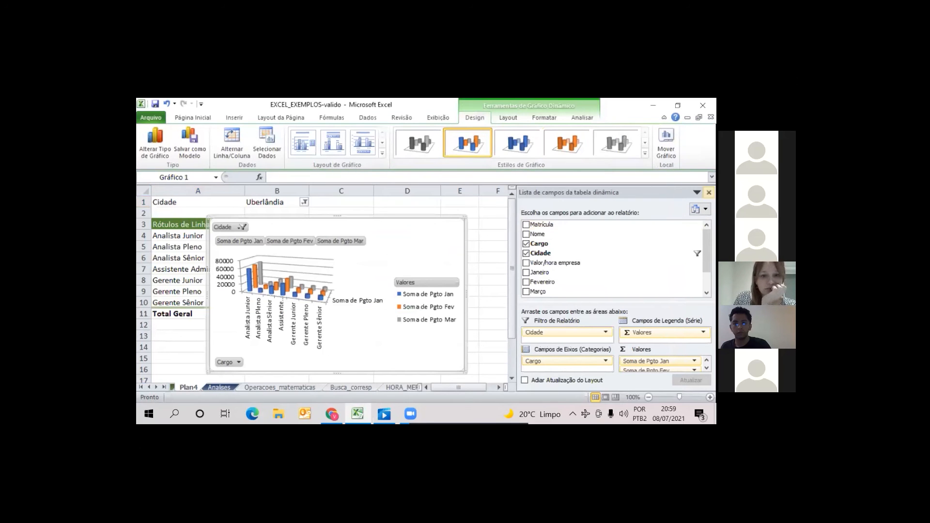
left_click(709, 192)
left_click_drag(423, 243, 623, 220)
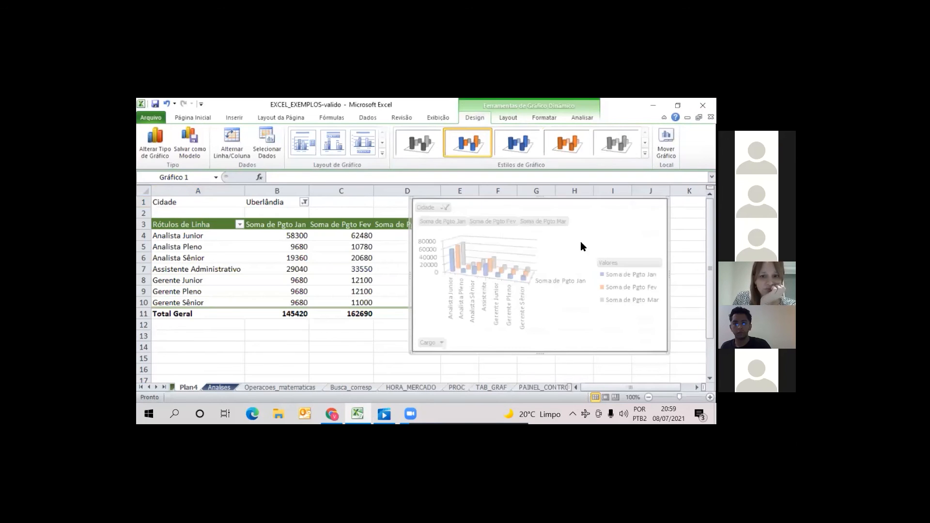
Include Uberaba again in the PivotChart's Cidade filter alongside Uberlândia, and deselect the chart
left_click(473, 206)
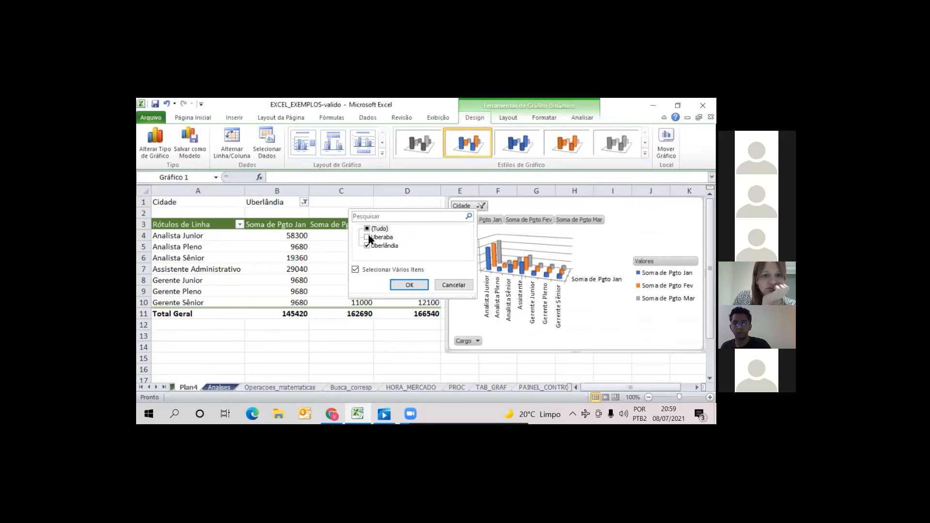
left_click(367, 236)
left_click(410, 285)
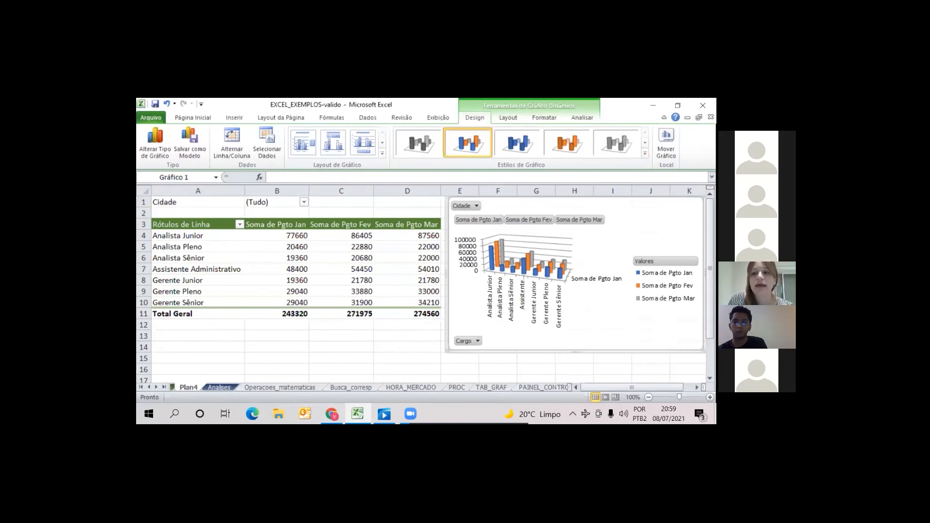
left_click(356, 212)
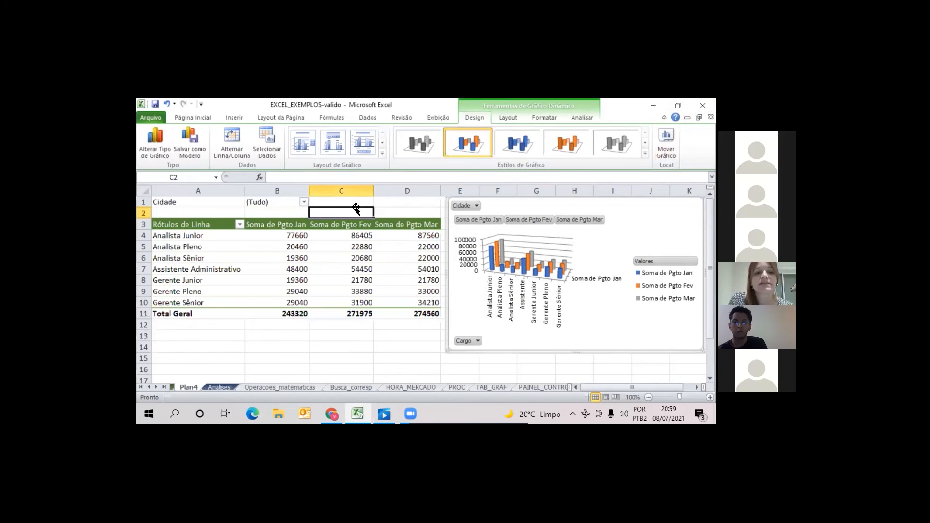
left_click(362, 200)
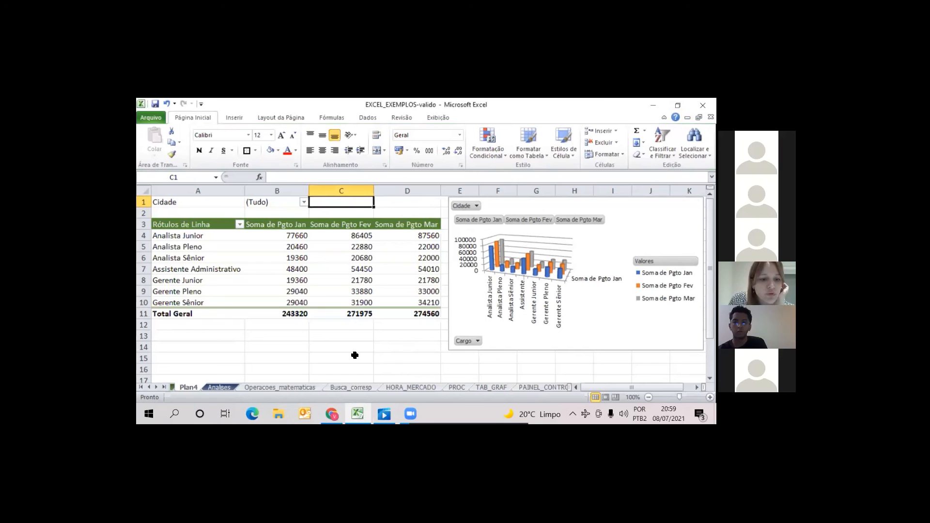
View the PAINEL_CONTROLE sheet and move it to the start of the workbook, before Navegando
left_click(575, 364)
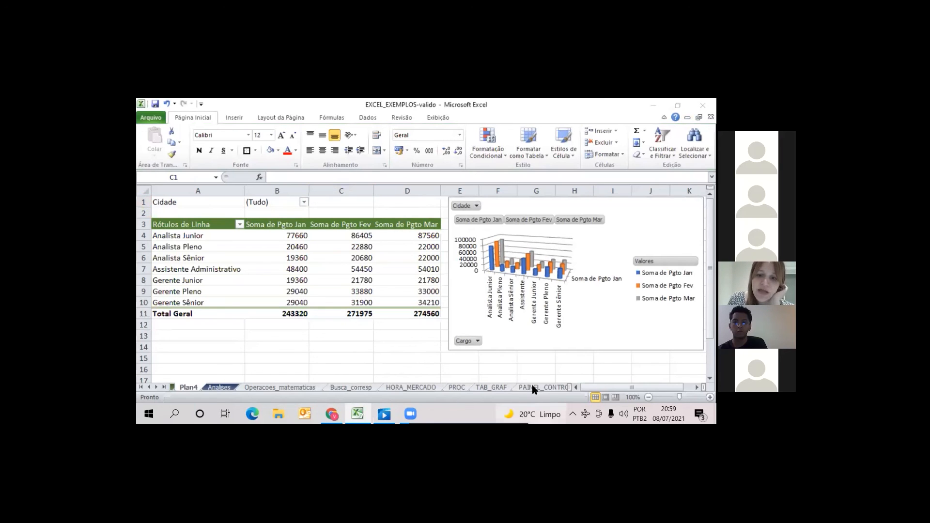
left_click(585, 354)
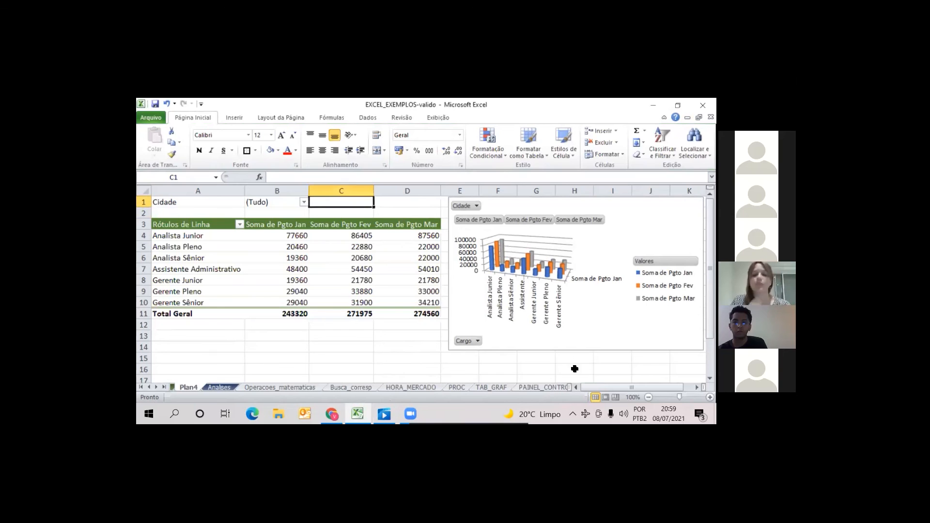
left_click(548, 388)
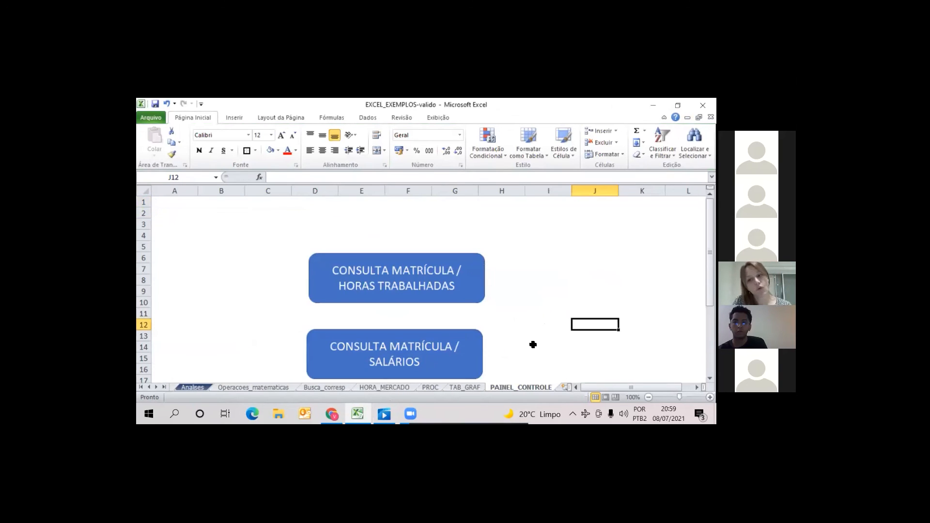
left_click_drag(710, 261, 710, 275)
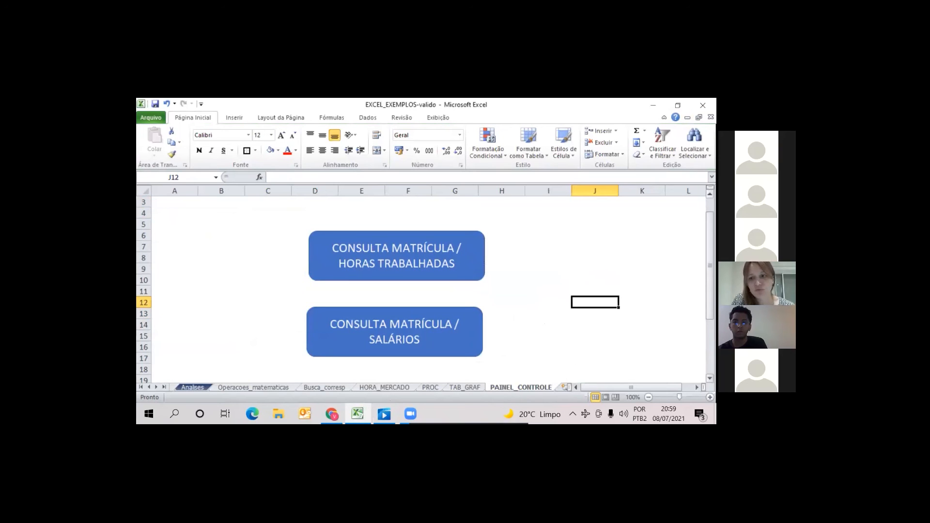
left_click_drag(710, 243, 710, 230)
left_click_drag(527, 388, 172, 385)
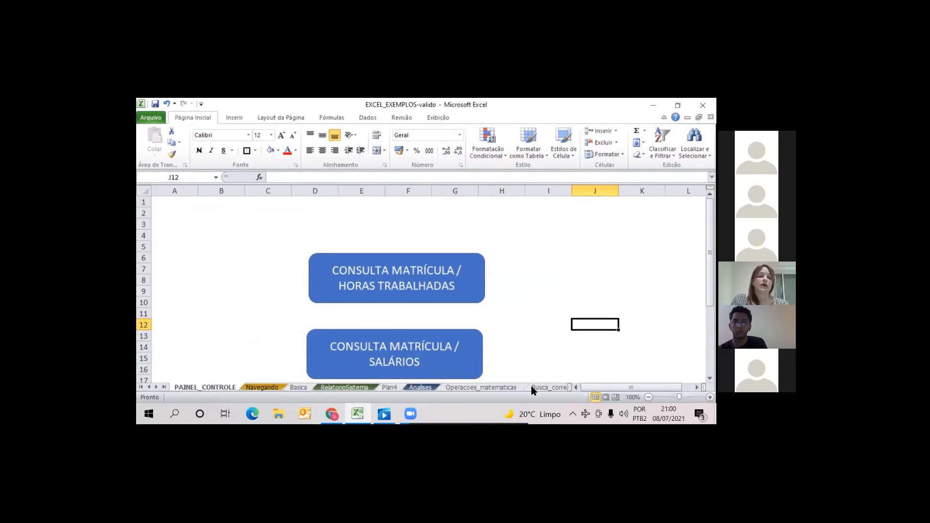